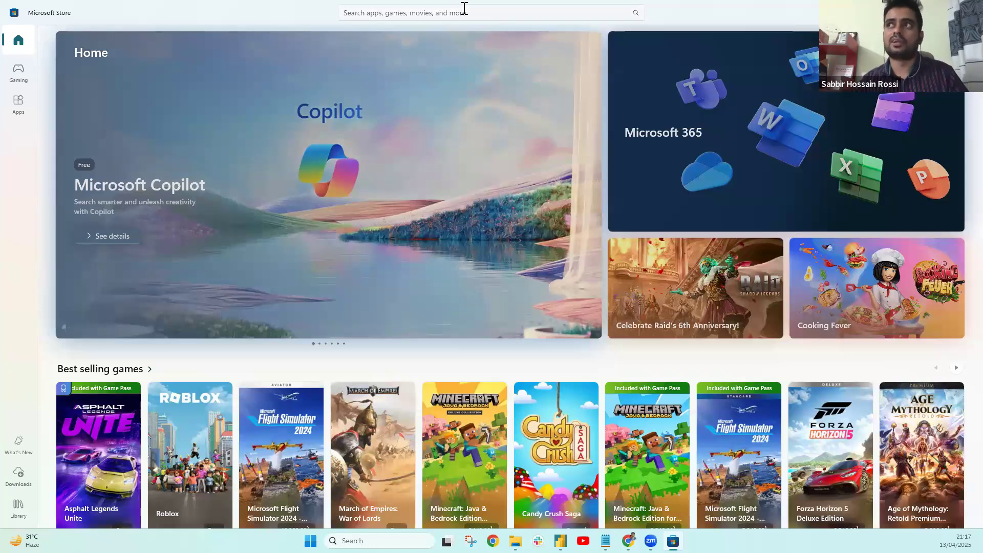
Find Power BI Desktop in the Microsoft Store, view its product page, and close the store
left_click(464, 8)
type("POWER")
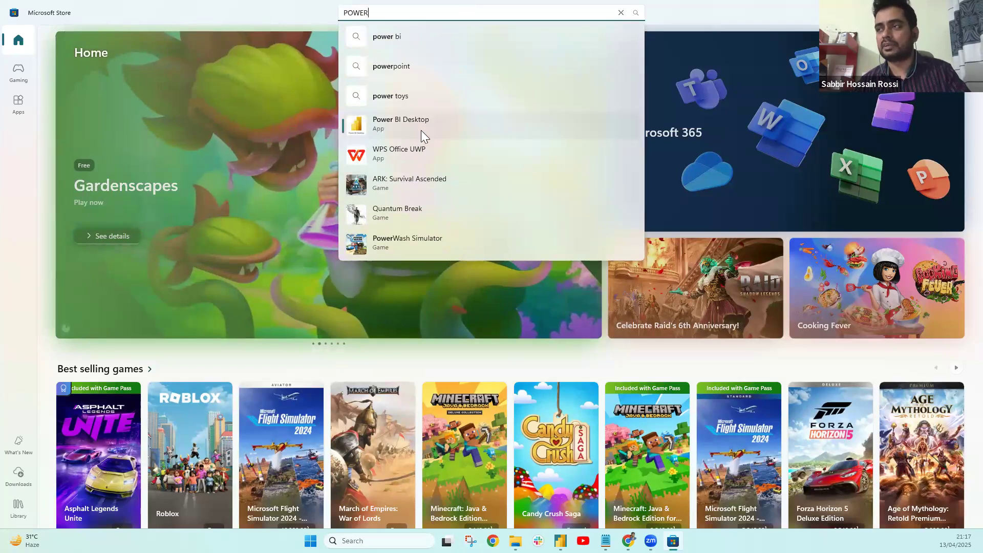
left_click(421, 130)
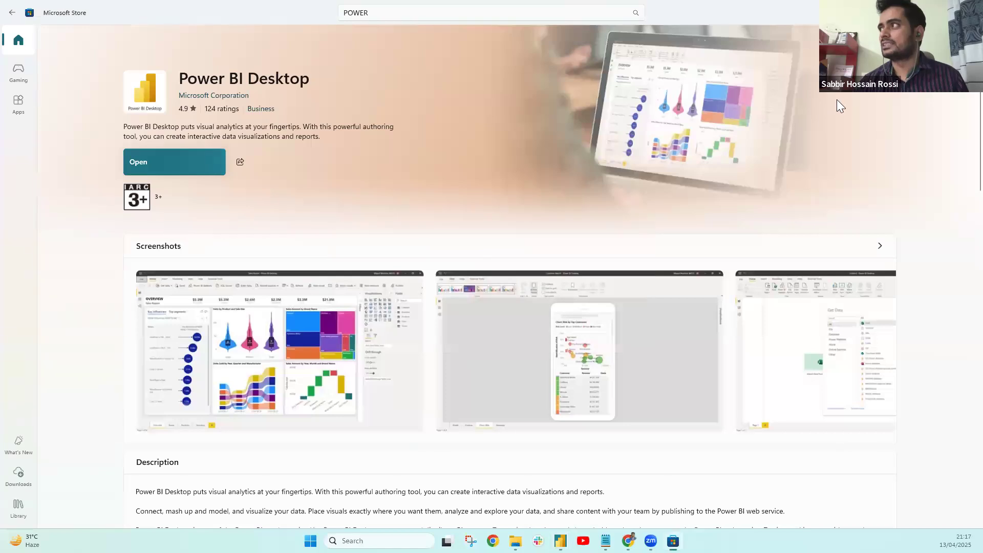
left_click(971, 11)
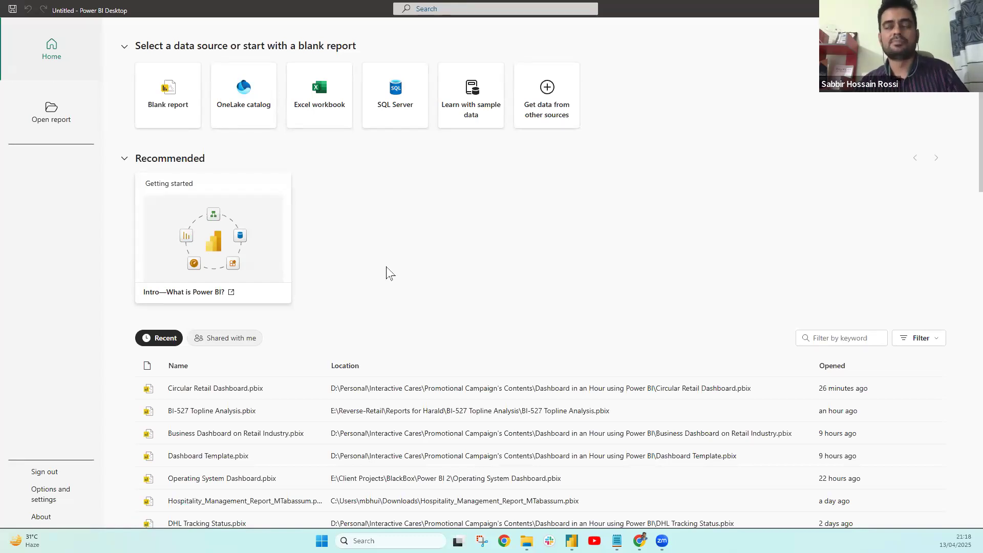
Start a blank Power BI report and open Transactions.xlsx from the Live Session folder
left_click(186, 127)
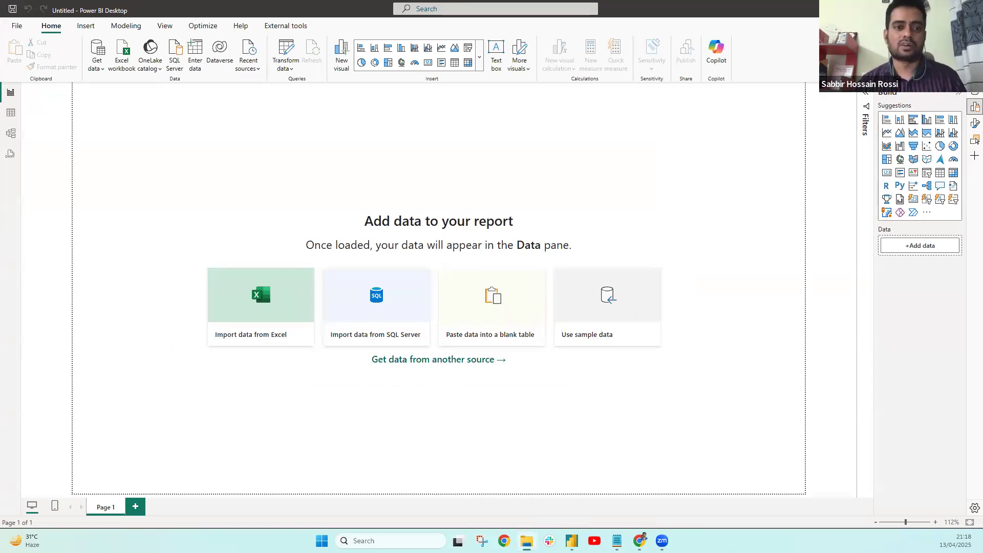
left_click_drag(546, 209, 695, 209)
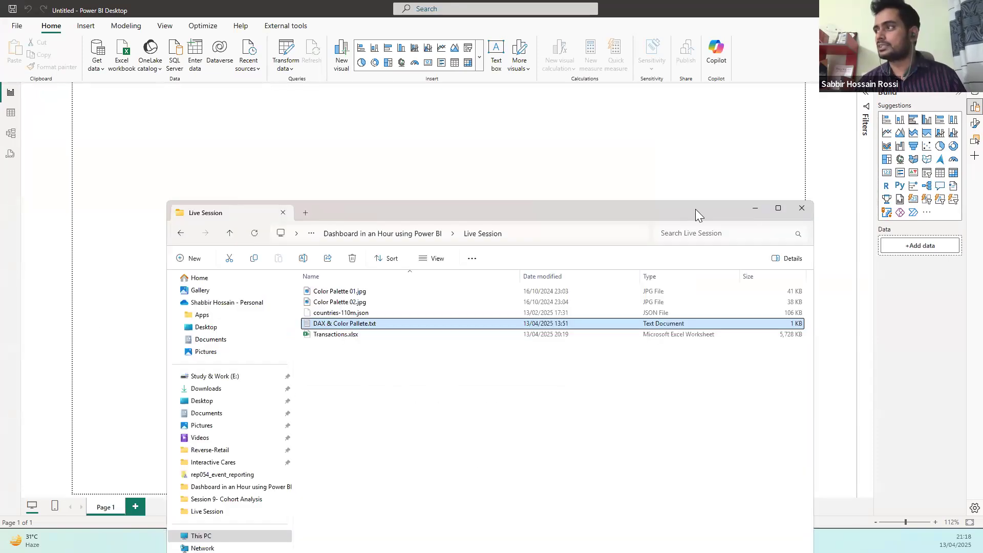
left_click(783, 209)
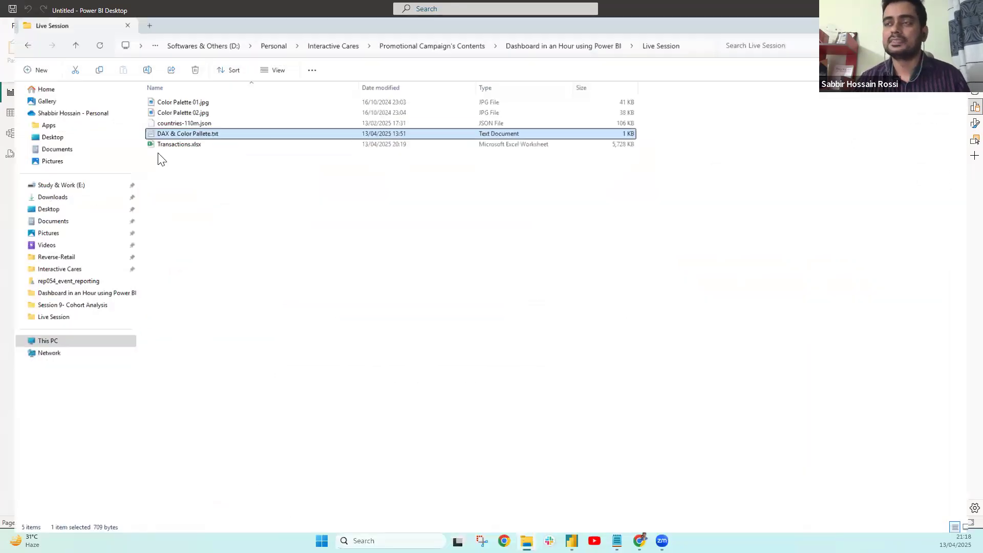
double_click(160, 131)
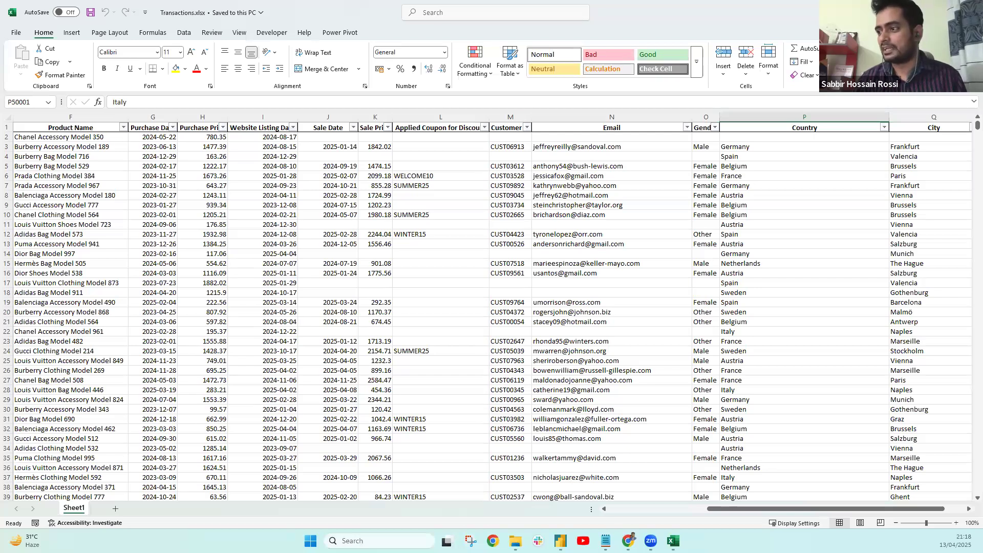
Switch to the browser and open the ChatGPT conversation "PoC Fashion Dataset" in a new tab
mouse_move(606, 541)
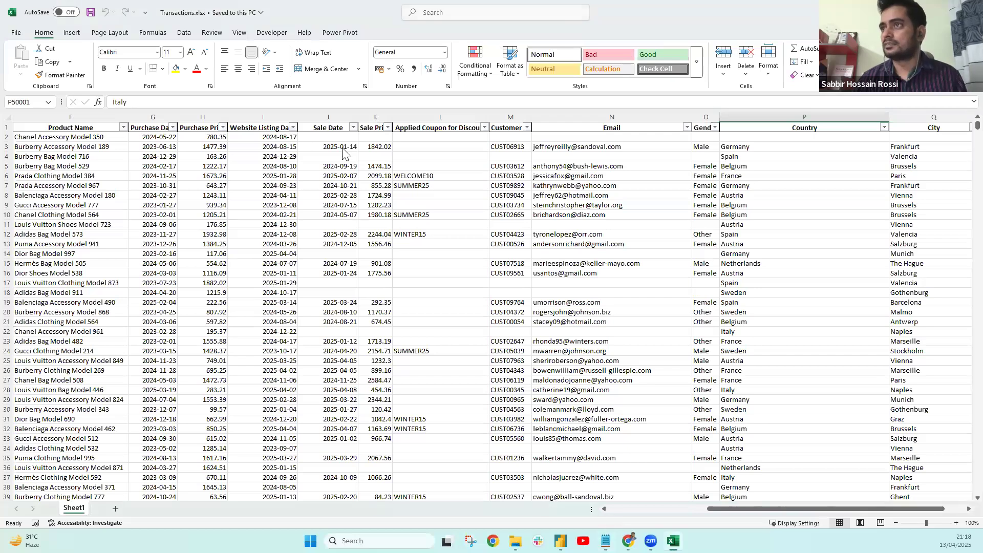
key("alt+Tab")
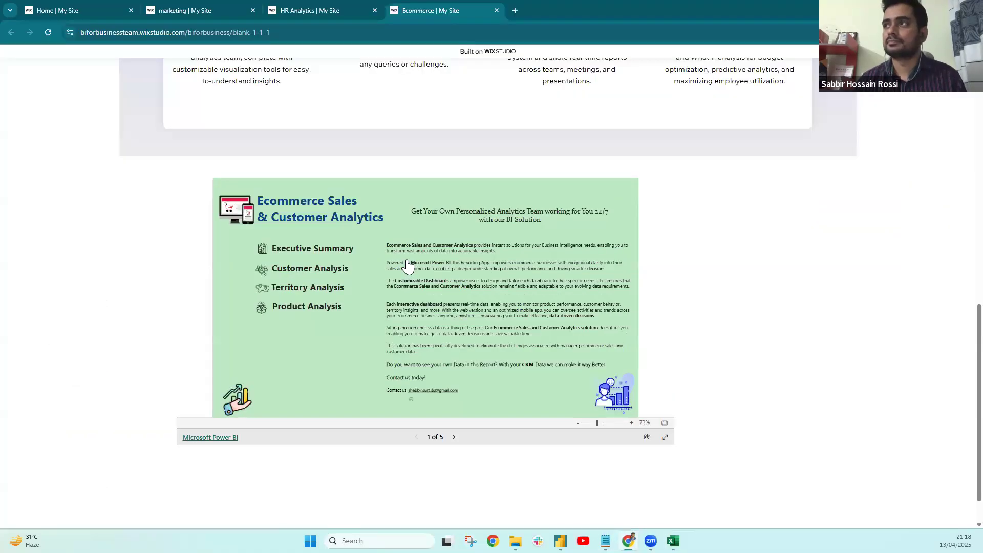
key("ctrl+t")
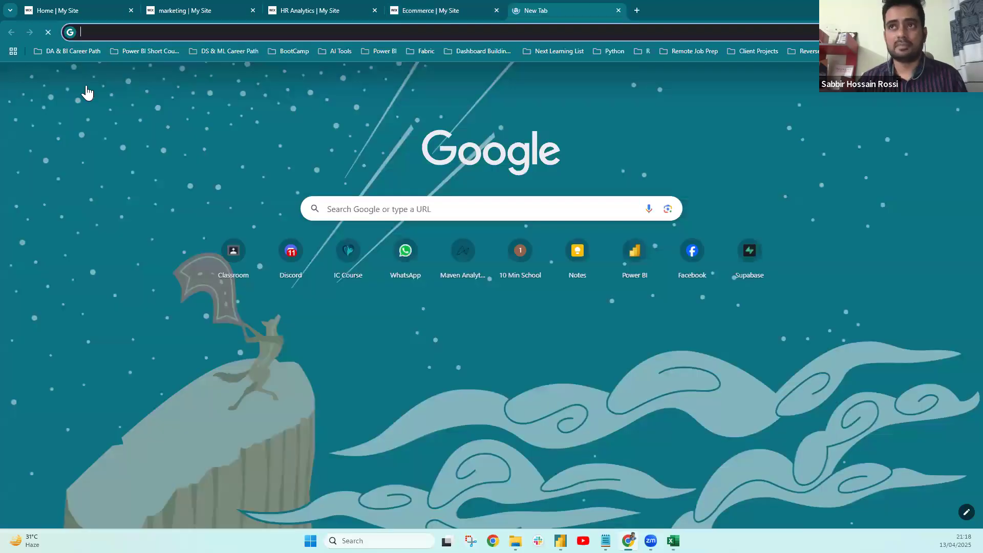
left_click(41, 166)
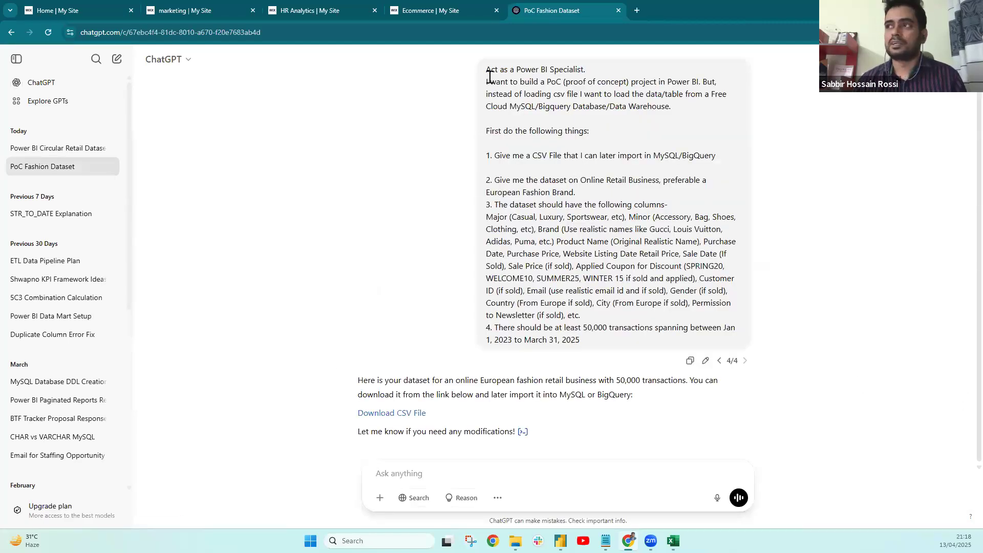
Review the chat prompt's role, dataset columns, transaction volume and date range requirements, and close the conversation's tab
left_click_drag(486, 70, 588, 135)
left_click(546, 94)
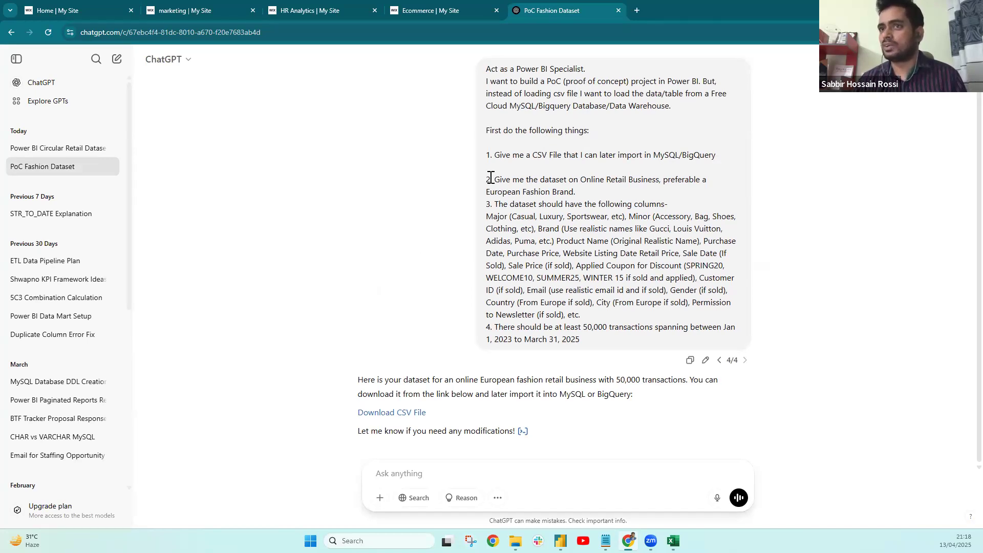
left_click_drag(486, 180, 598, 254)
left_click_drag(588, 342, 507, 242)
left_click_drag(516, 199, 643, 180)
left_click_drag(650, 324, 593, 295)
left_click(607, 349)
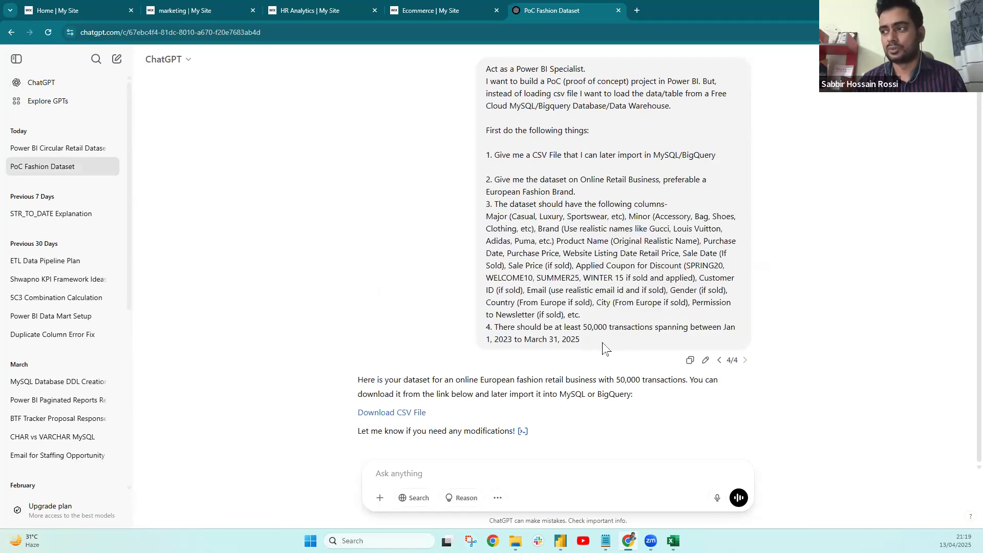
left_click_drag(486, 339, 581, 338)
left_click(583, 339)
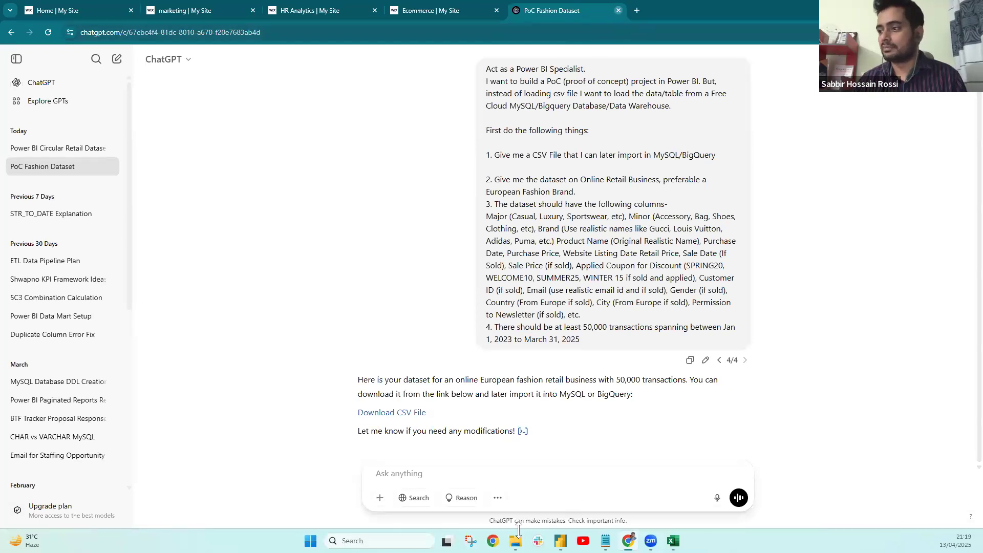
left_click(619, 10)
Open Prompt.txt from the "Dashboard in an Hour using Power BI" folder in a maximized window with text enlarged to 140%
key("alt+Tab")
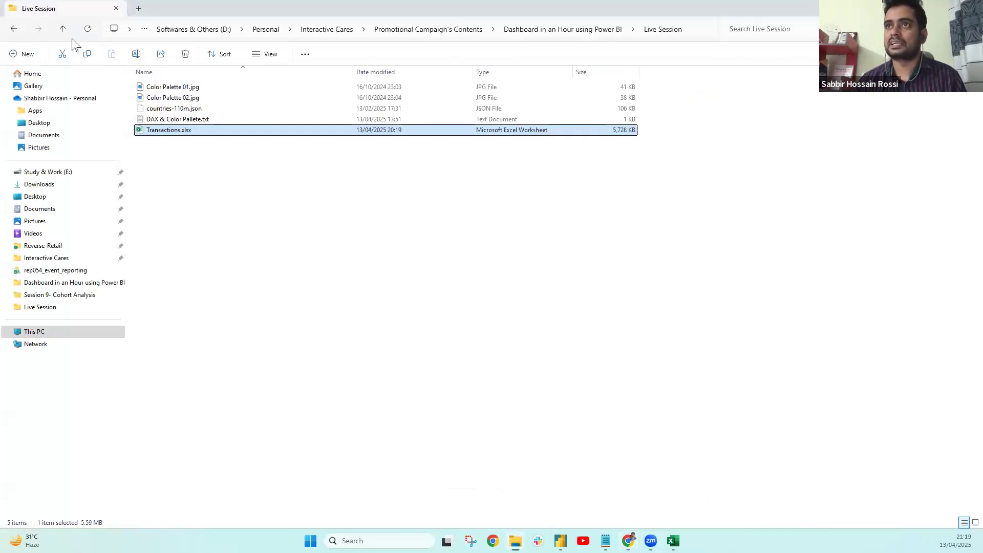
key("alt+Up")
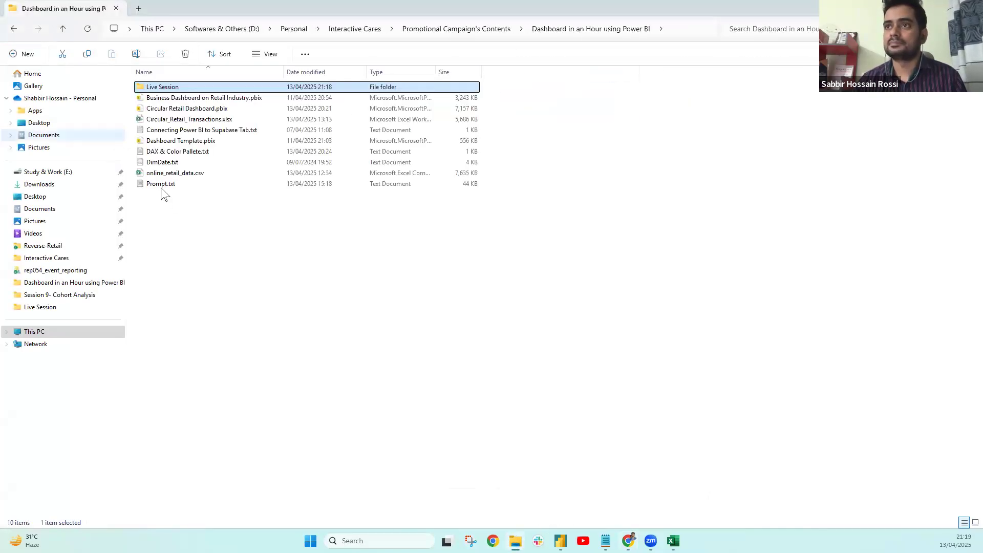
double_click(174, 184)
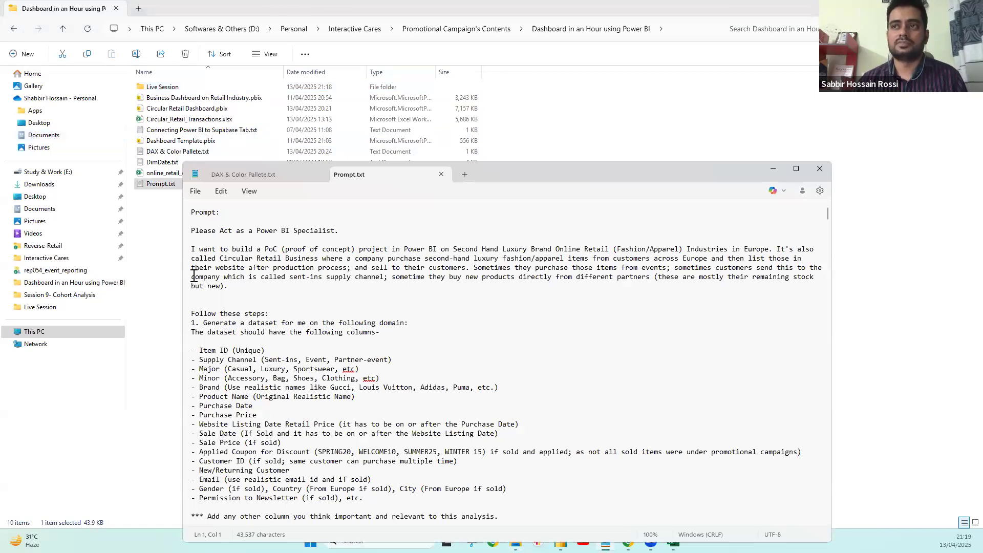
key("super+Up")
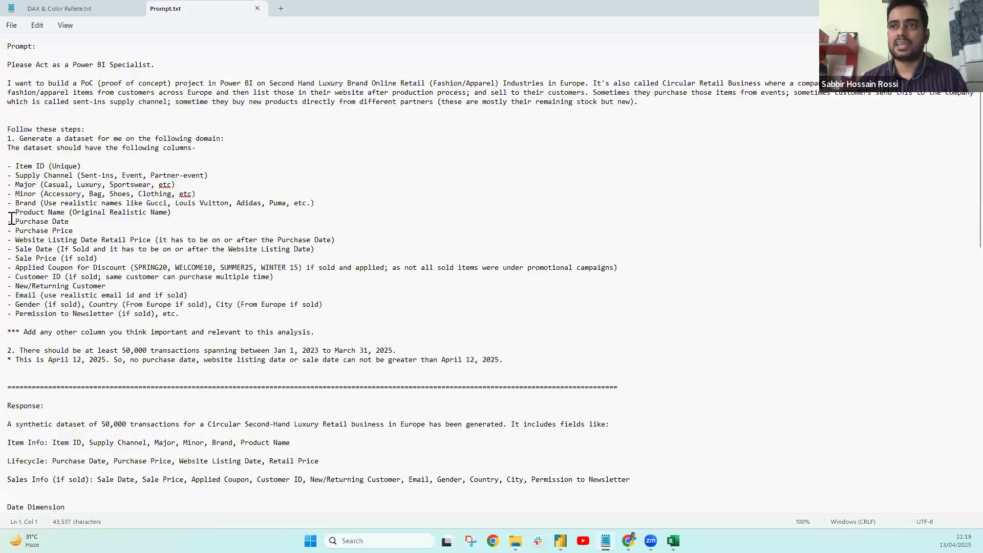
key("ctrl+plus")
key("ctrl+plus")
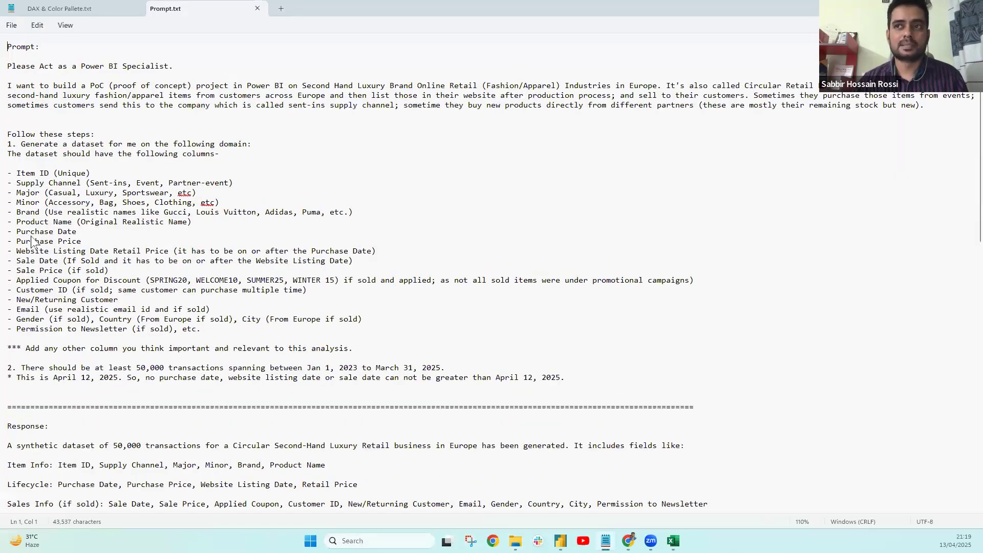
key("ctrl+plus")
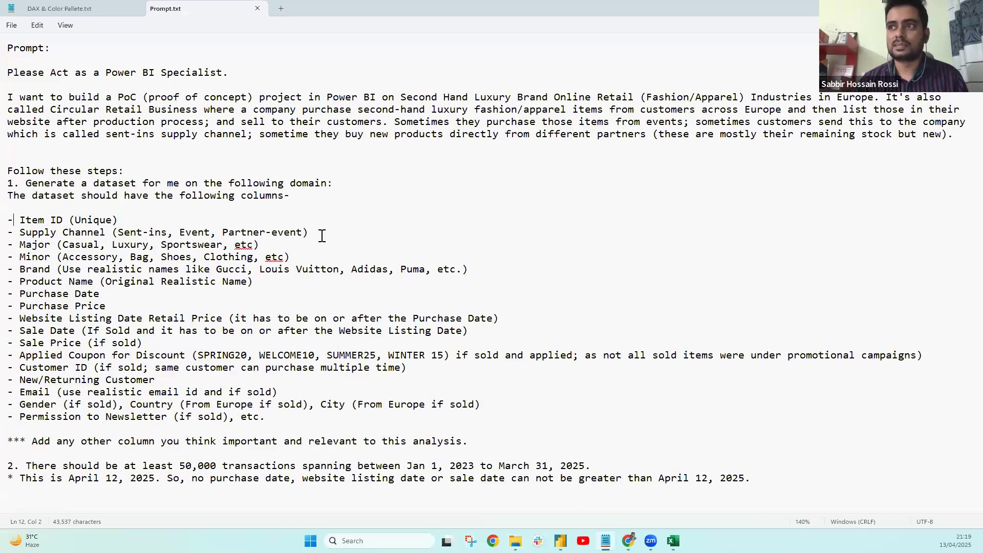
Examine the prompt's business description and its Supply Channel, Major, Minor and Brand column definitions
double_click(35, 245)
left_click_drag(309, 232, 130, 232)
left_click(678, 122)
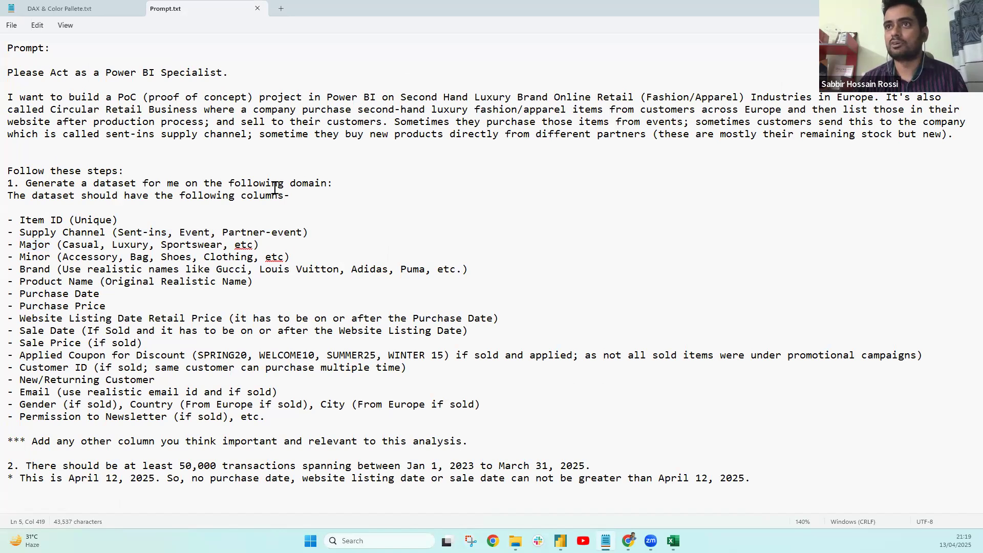
double_click(35, 257)
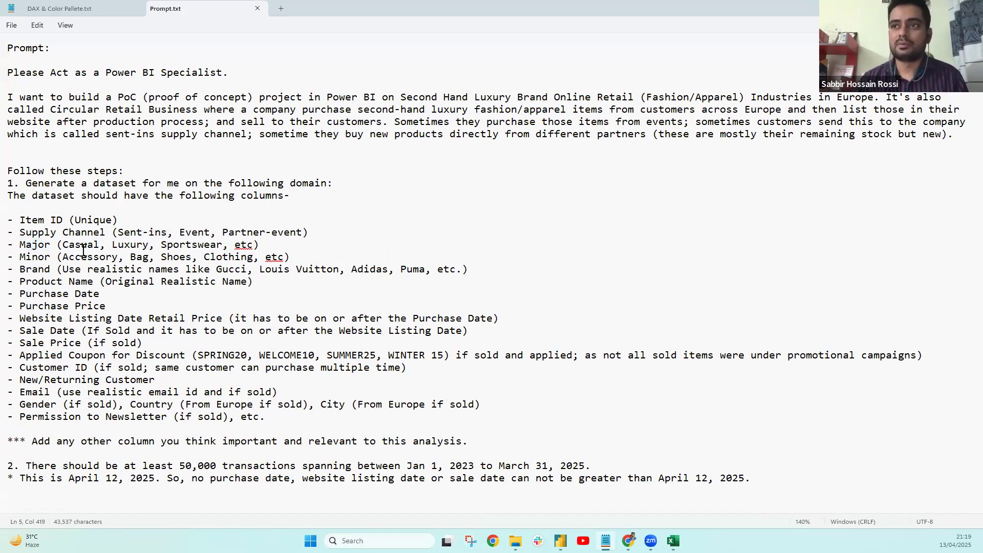
double_click(96, 267)
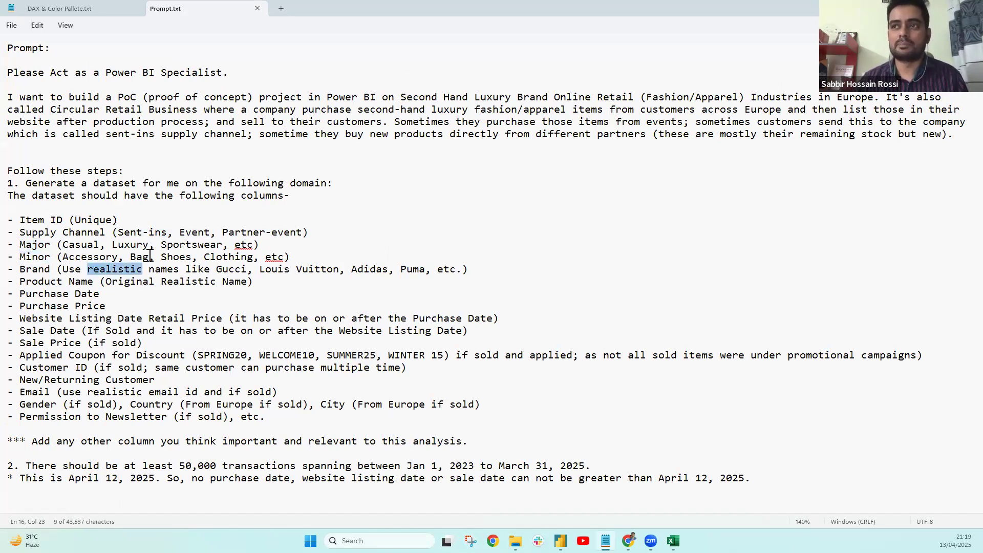
left_click(148, 257)
double_click(72, 245)
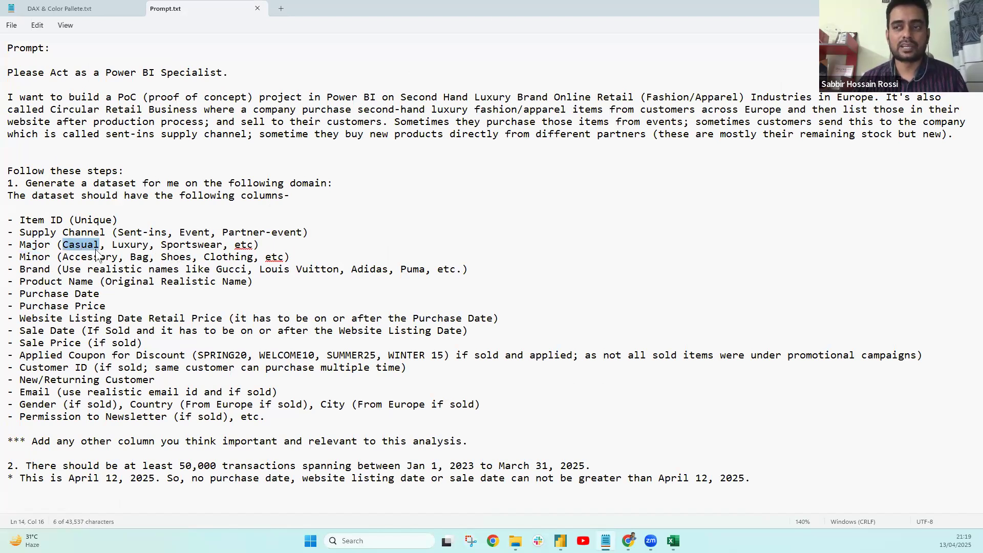
double_click(130, 245)
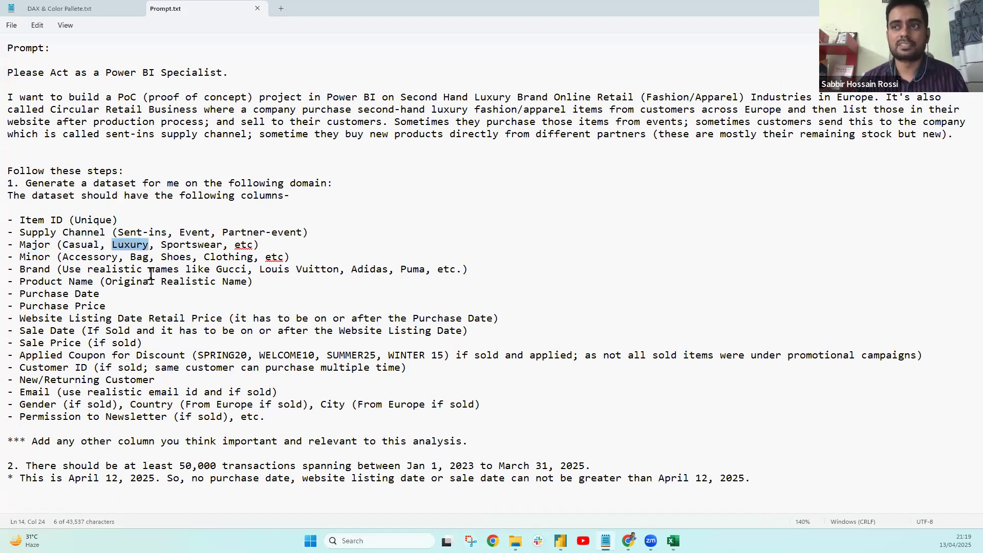
double_click(190, 244)
double_click(30, 269)
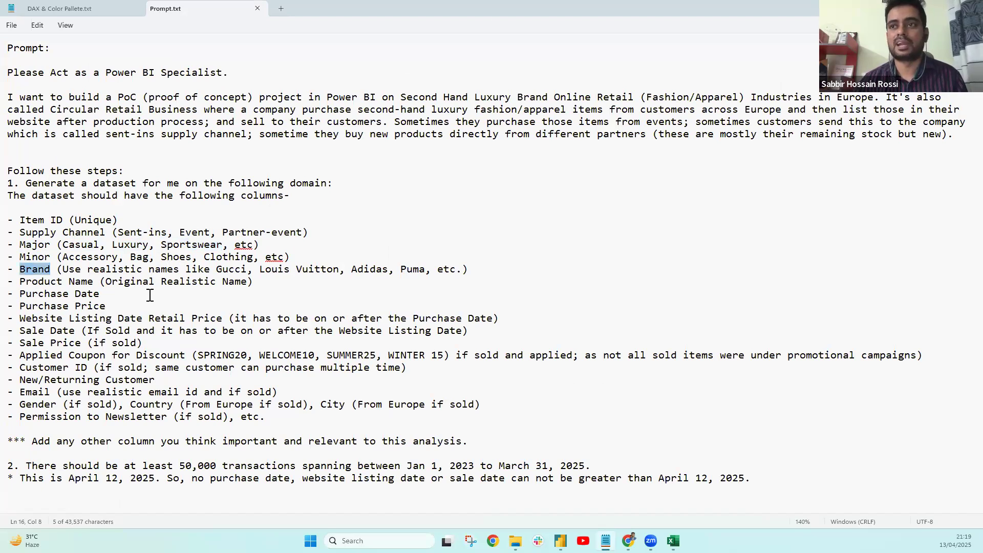
double_click(229, 270)
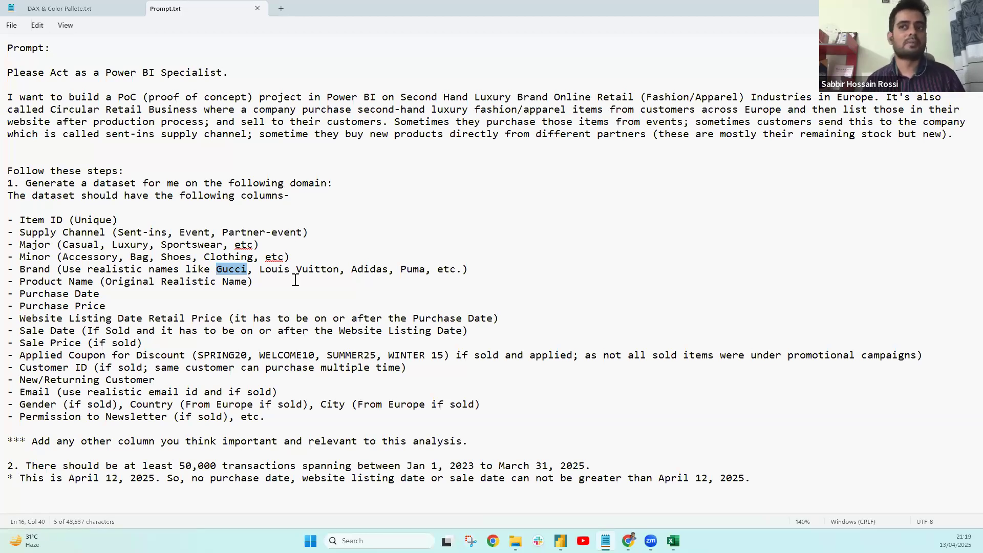
Examine the prompt's Purchase Date, Sale Price, Applied Coupon for Discount and New/Returning Customer column definitions
double_click(37, 292)
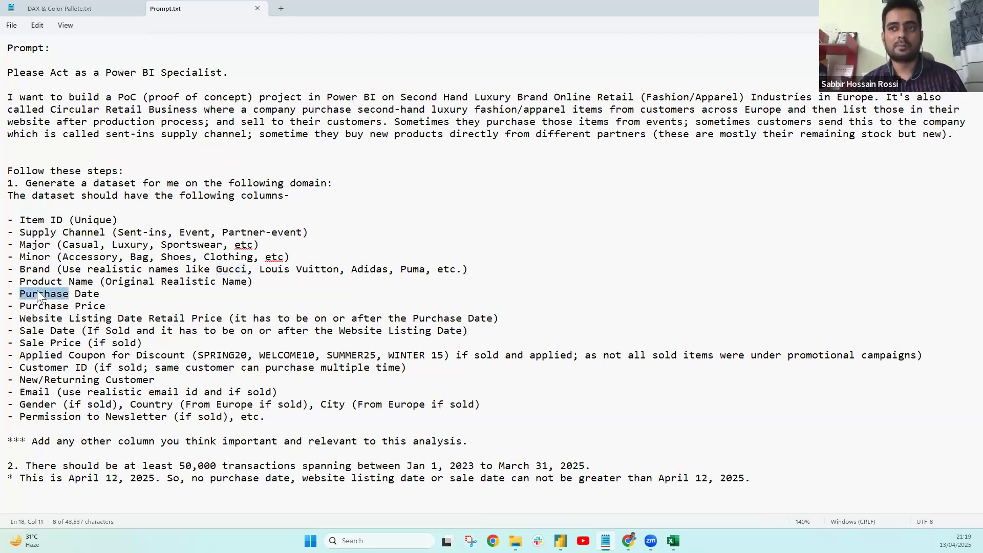
left_click(112, 294)
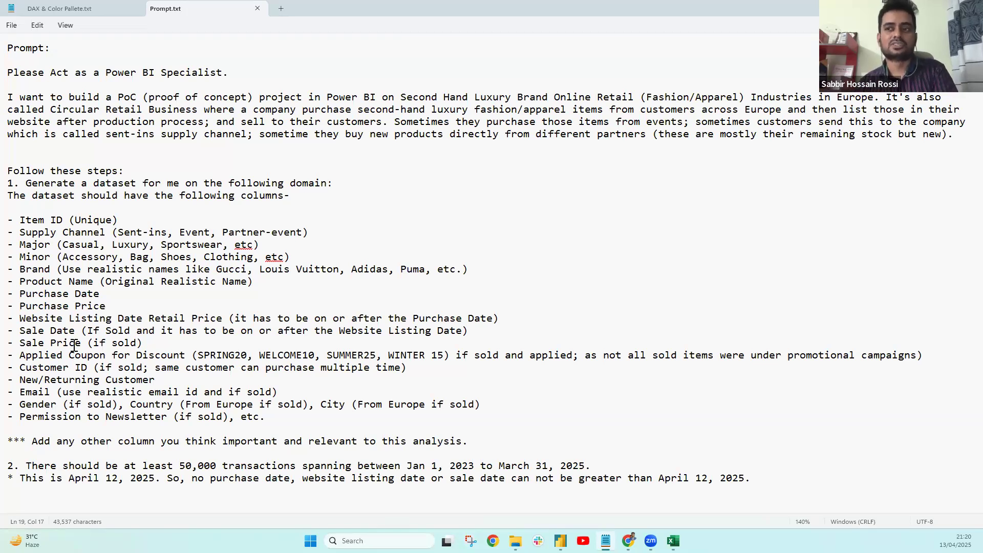
left_click_drag(144, 343, 89, 343)
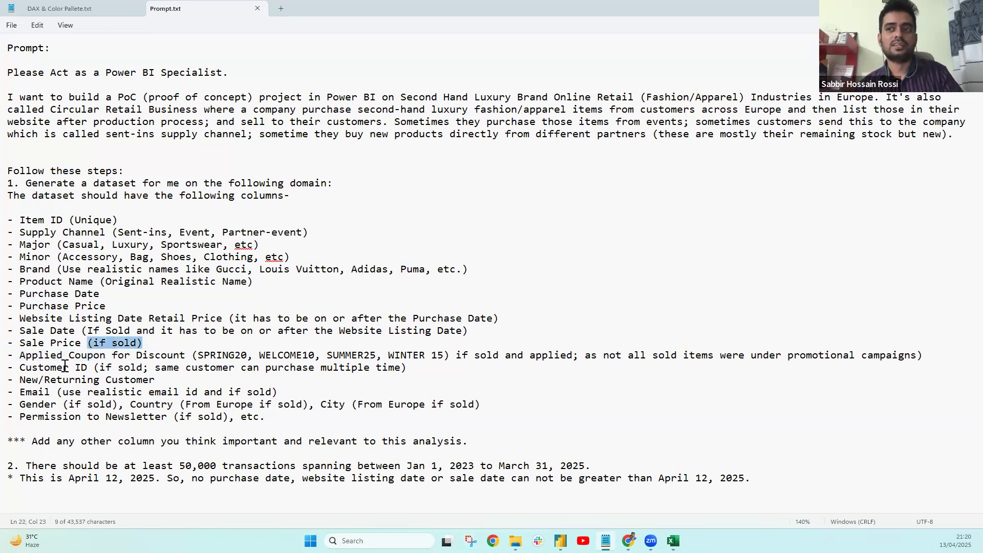
double_click(217, 355)
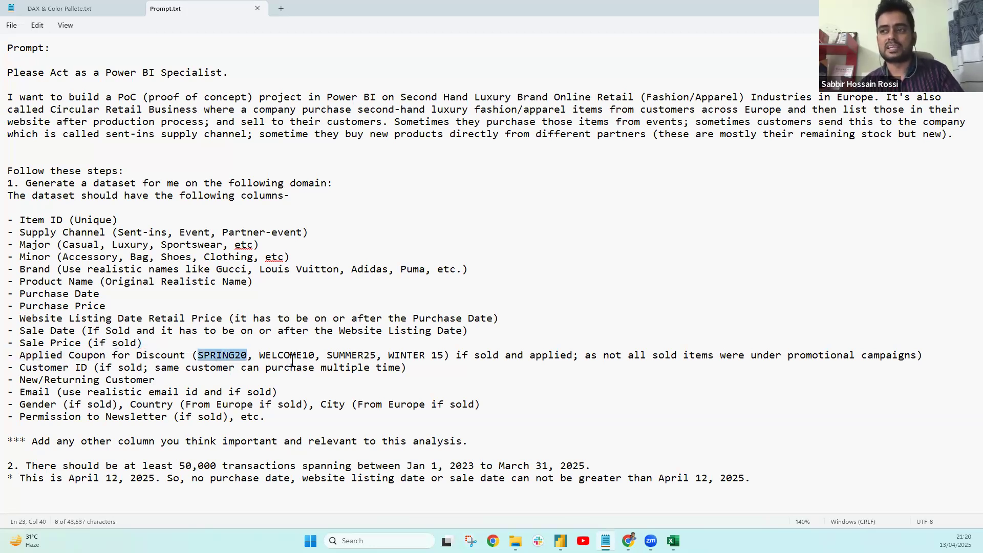
double_click(293, 358)
left_click(296, 359)
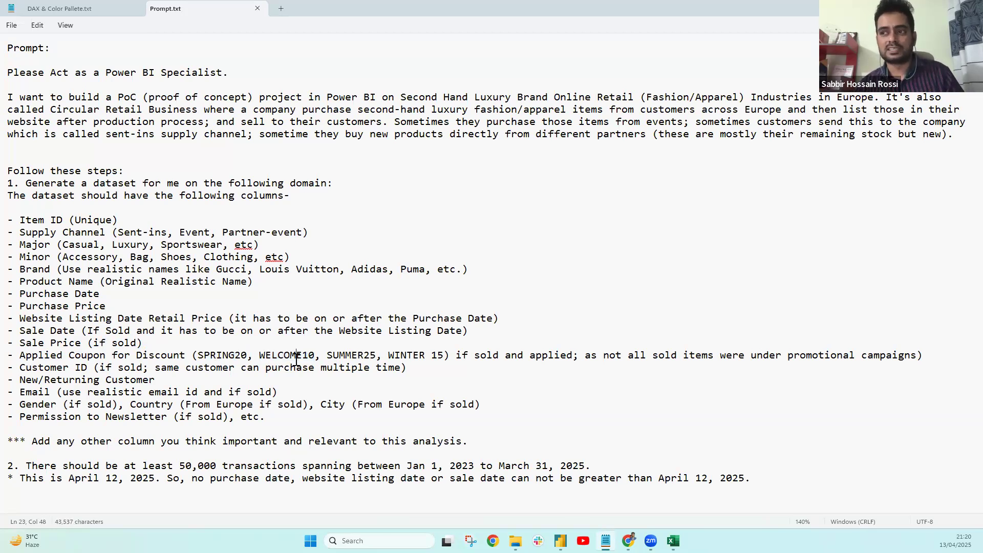
double_click(223, 357)
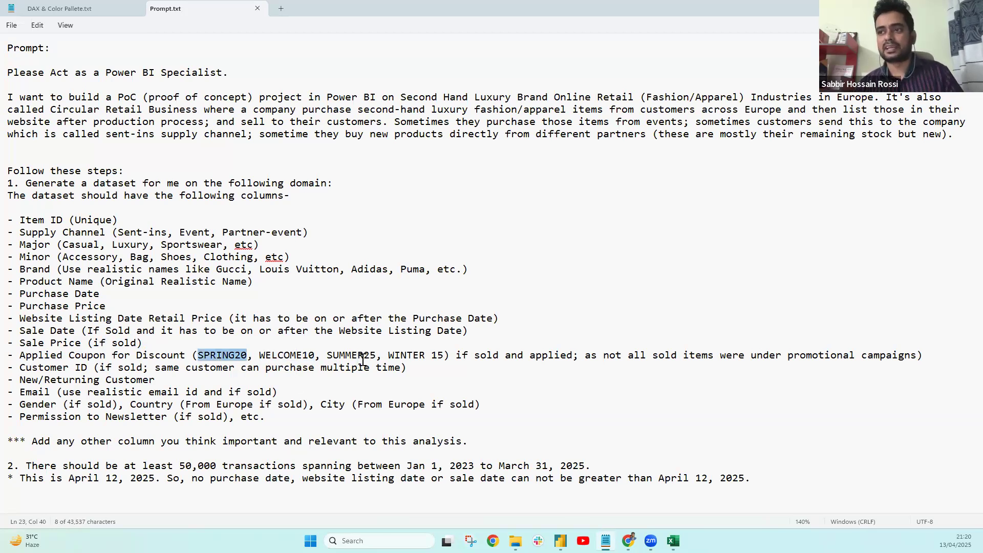
left_click(363, 358)
double_click(358, 355)
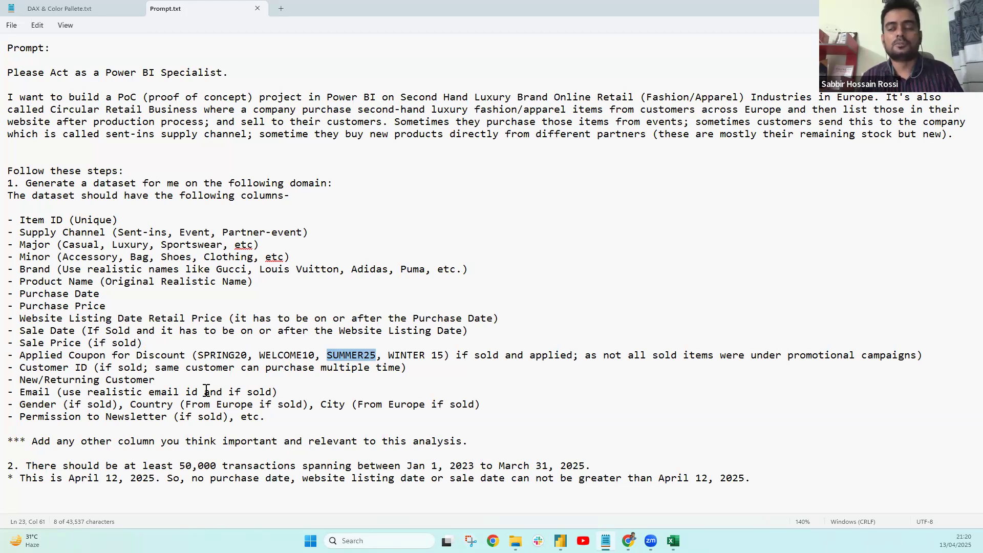
left_click_drag(184, 379, 9, 385)
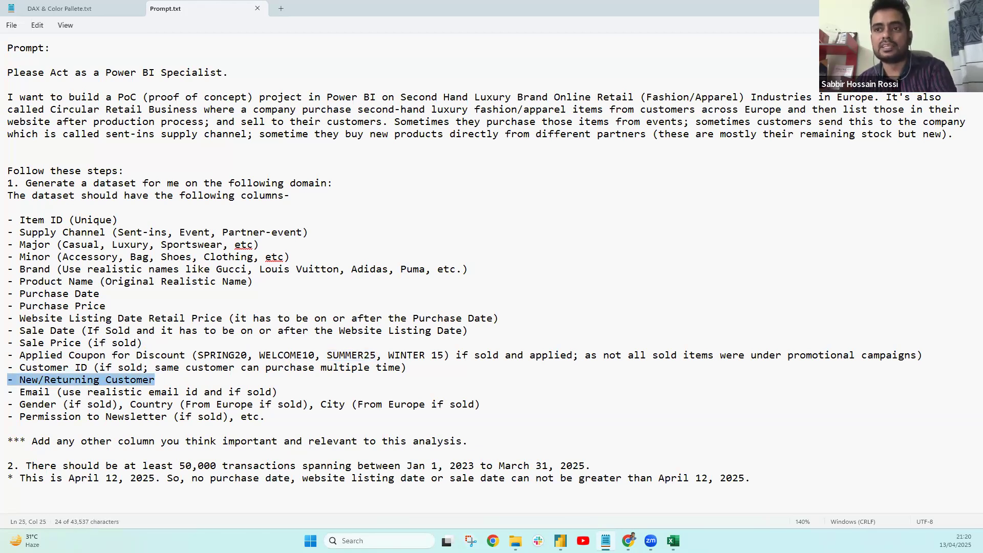
Delete the "New/Returning Customer" line from the prompt's list of dataset columns
key("BackSpace")
key("BackSpace")
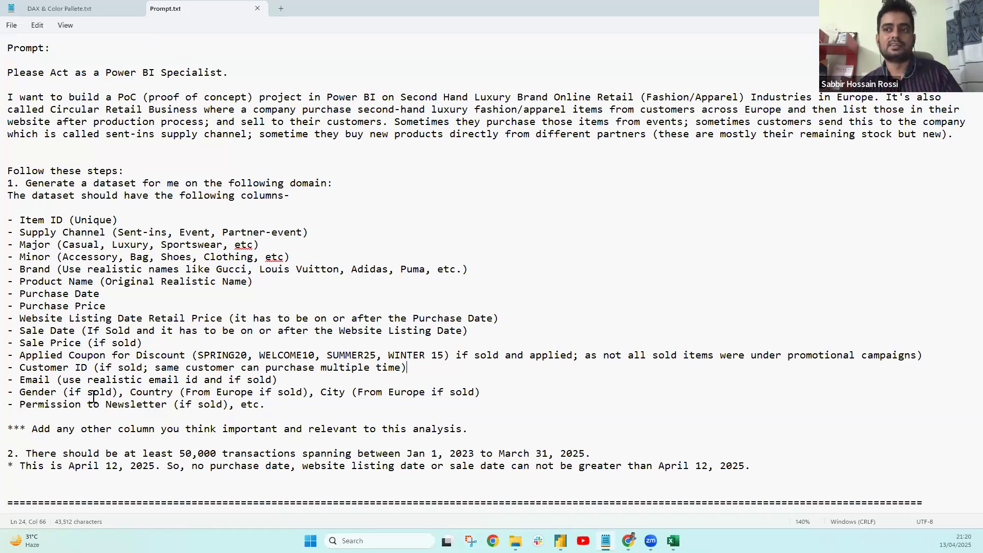
left_click(279, 408)
left_click(278, 404)
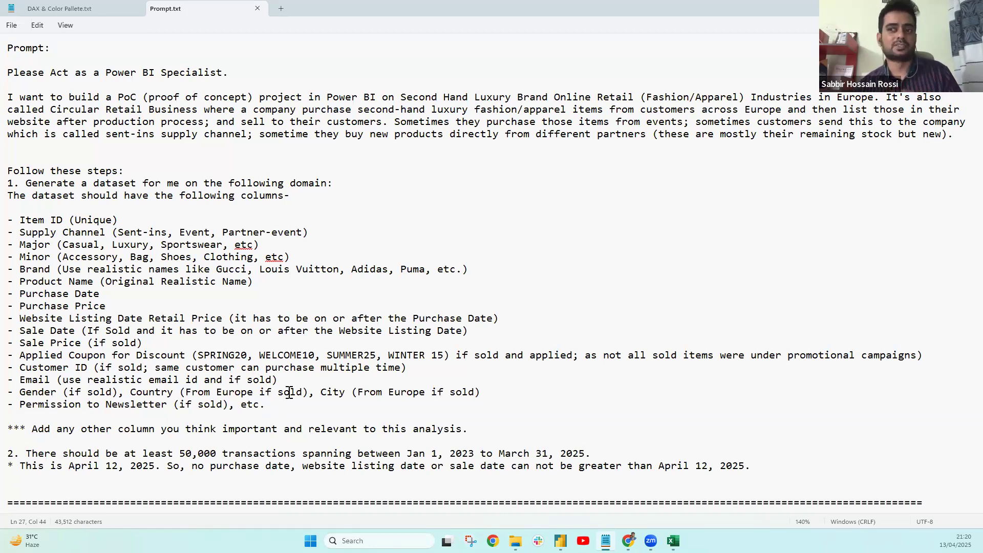
Examine the prompt's Permission to Newsletter, City and Gender column definitions
left_click_drag(19, 404, 155, 404)
left_click_drag(257, 405, 262, 404)
left_click(271, 405)
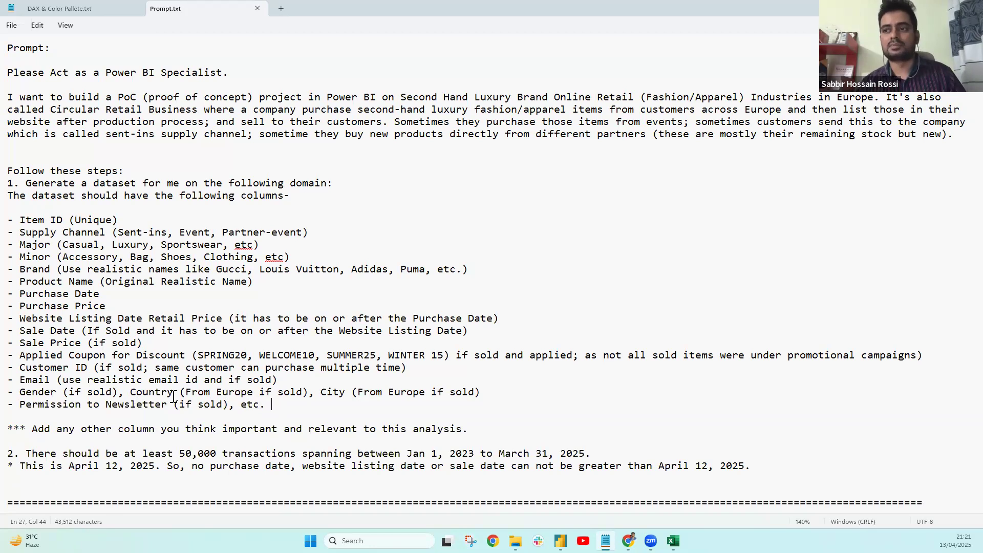
double_click(333, 392)
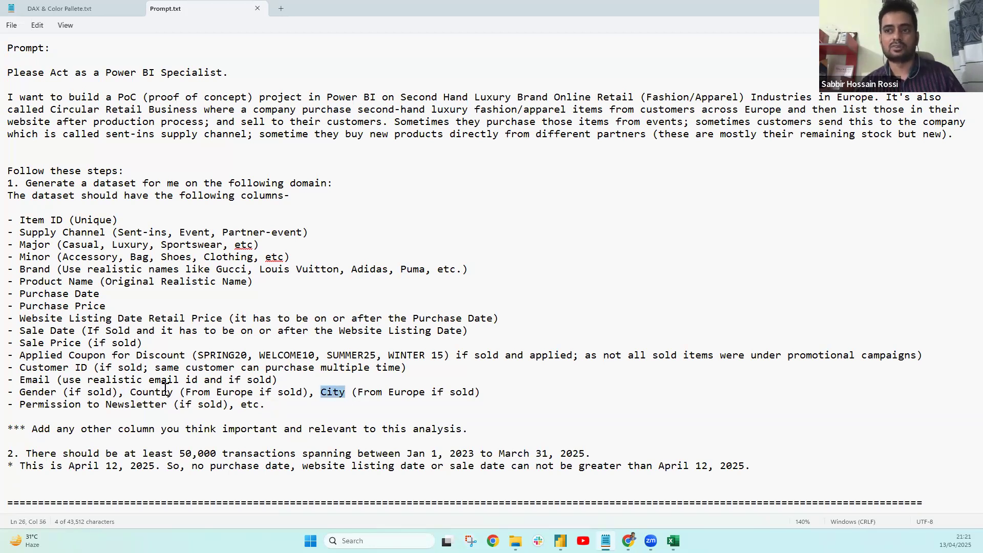
double_click(38, 391)
Examine the April 12, 2025 cutoff rule for purchase, website listing and sale dates, and the Sale Date column's conditions
scroll(102, 363, "down", 4)
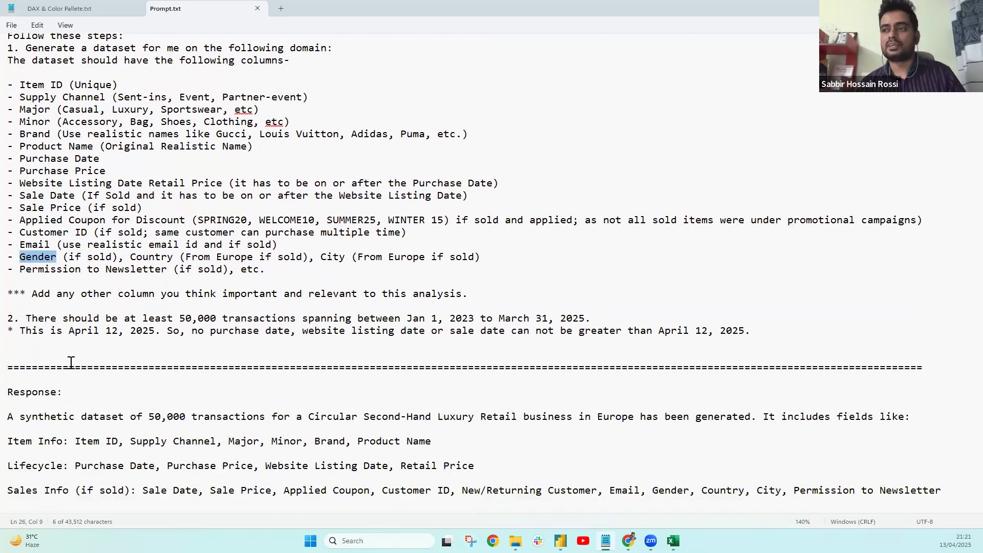
scroll(136, 408, "up", 2)
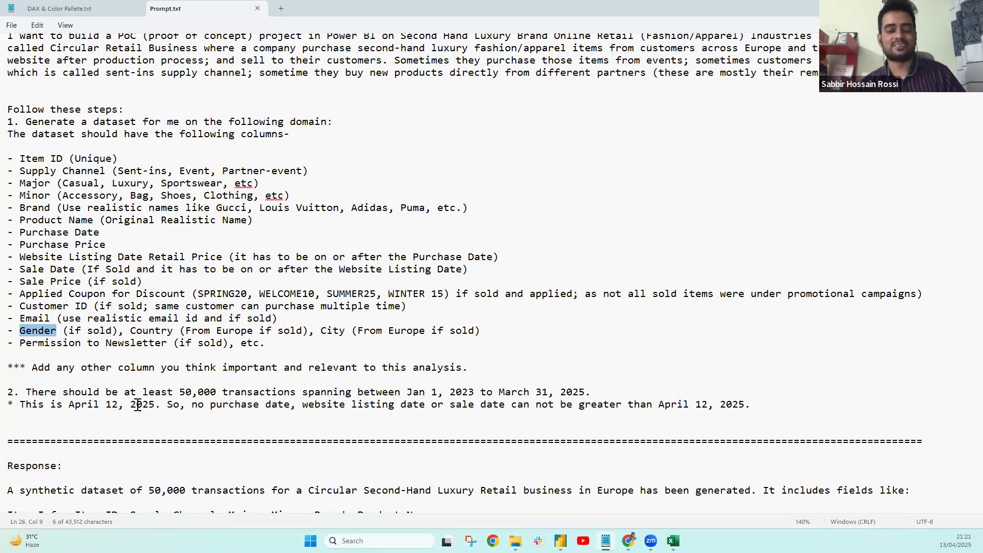
left_click(137, 405)
left_click(118, 406)
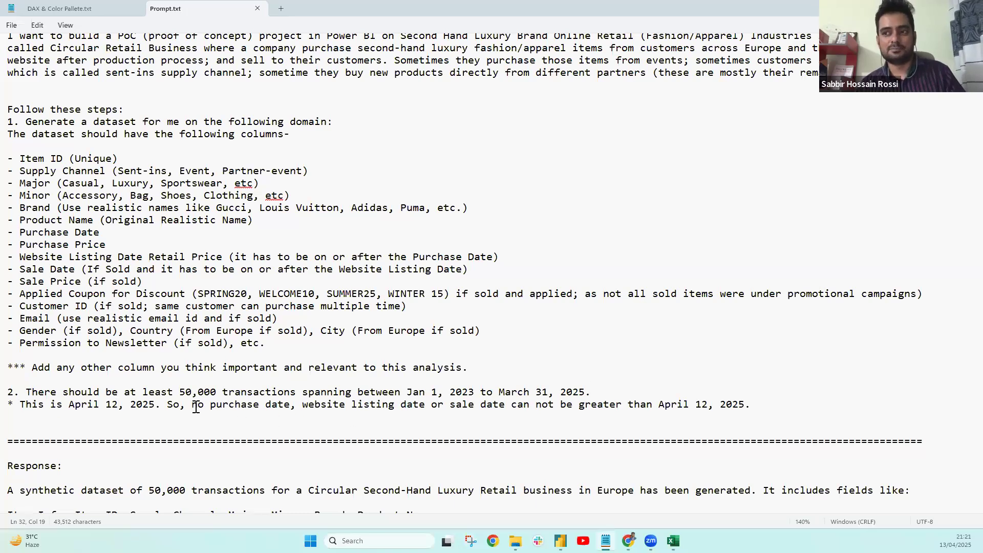
double_click(247, 407)
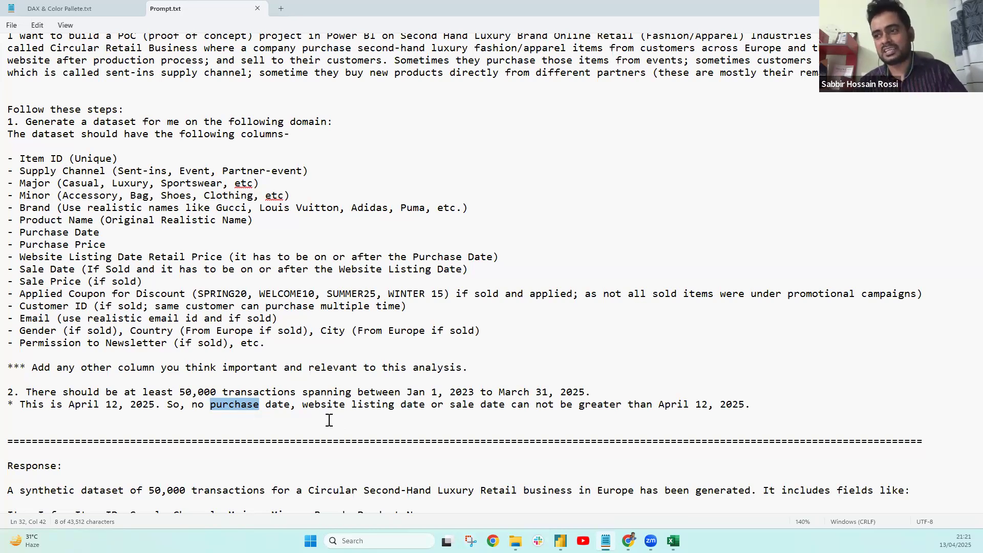
left_click(310, 414)
double_click(247, 407)
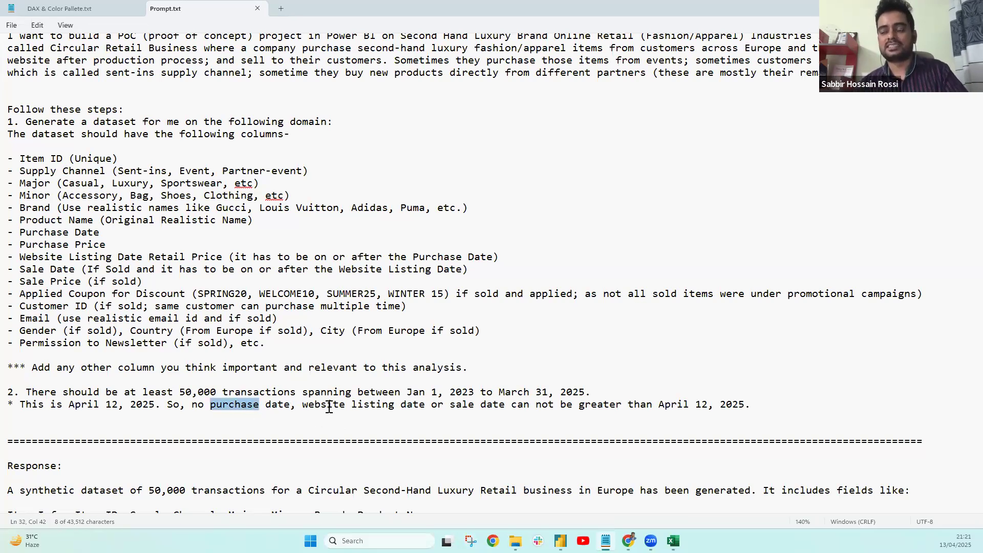
double_click(329, 406)
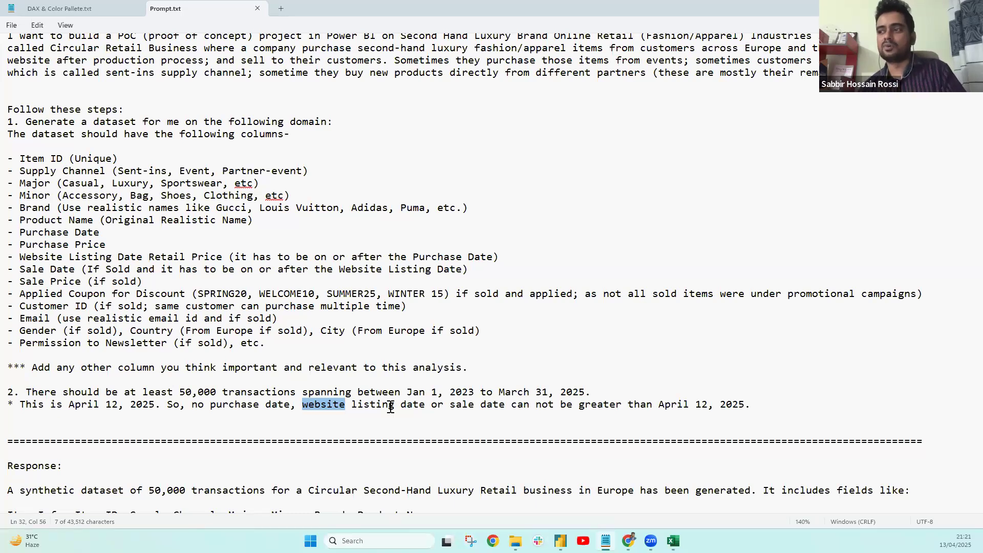
left_click(390, 407)
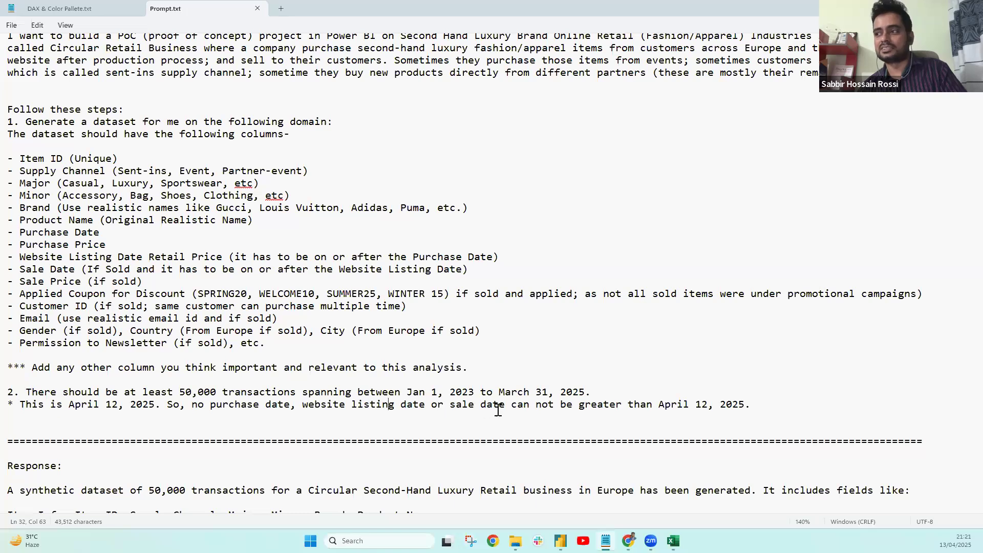
left_click(188, 407)
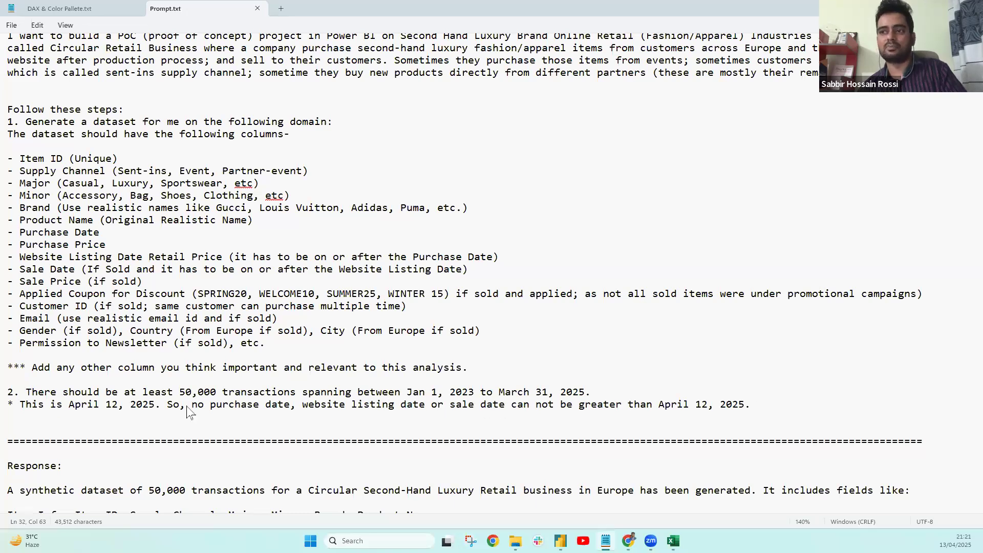
key("shift+End")
scroll(457, 301, "down", 2)
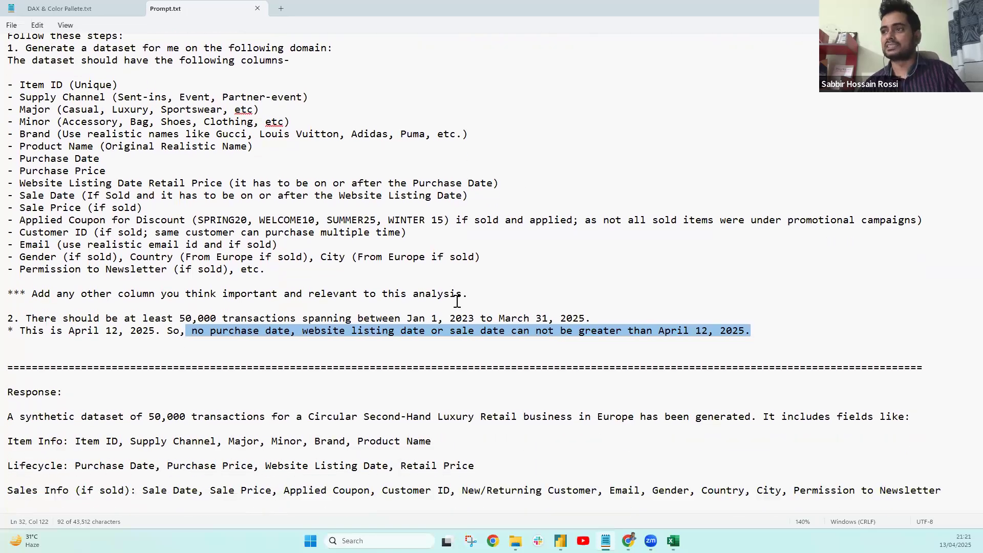
scroll(494, 263, "up", 1)
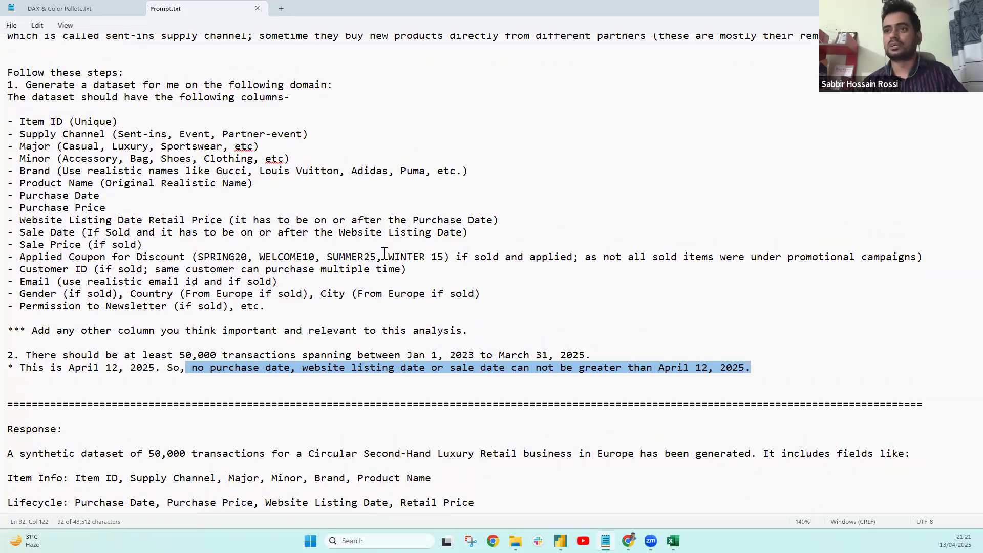
left_click_drag(87, 233, 154, 233)
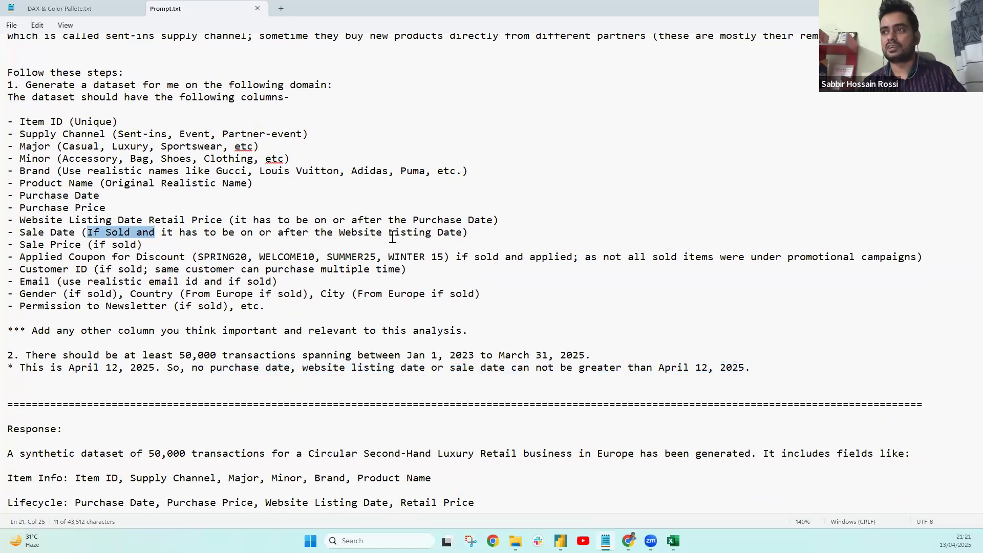
left_click(486, 220)
Close Prompt.txt, minimize the text editor and switch to the untitled Power BI Desktop report
left_click(258, 9)
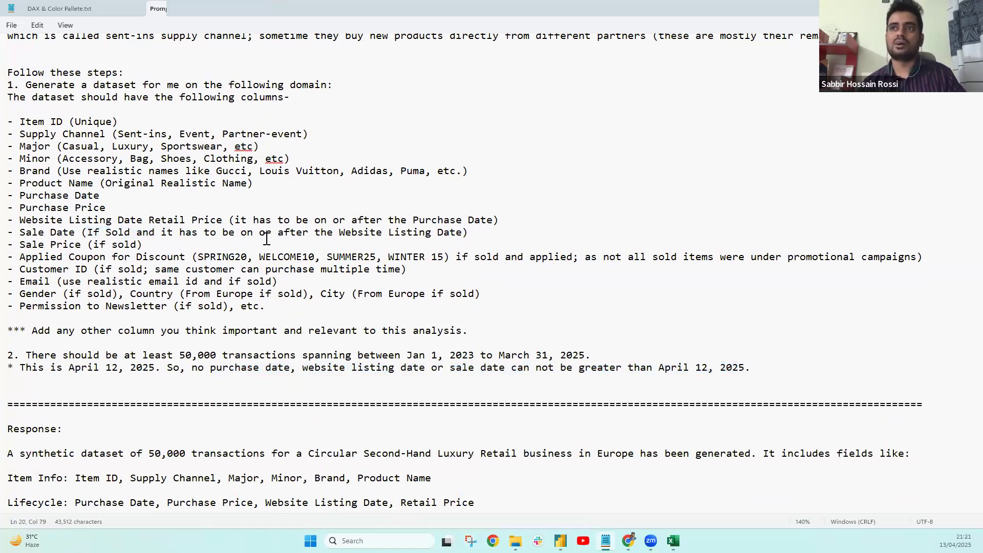
left_click(923, 9)
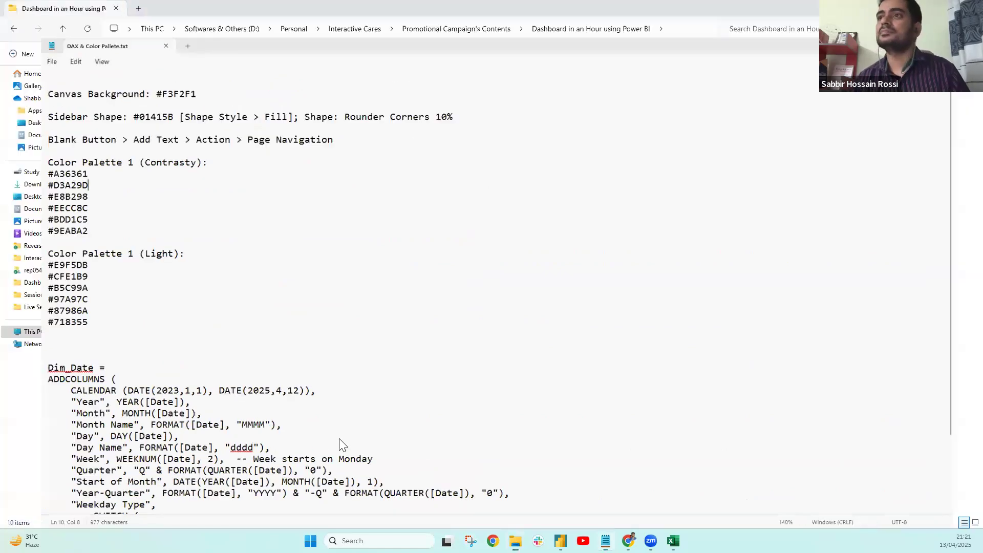
mouse_move(628, 540)
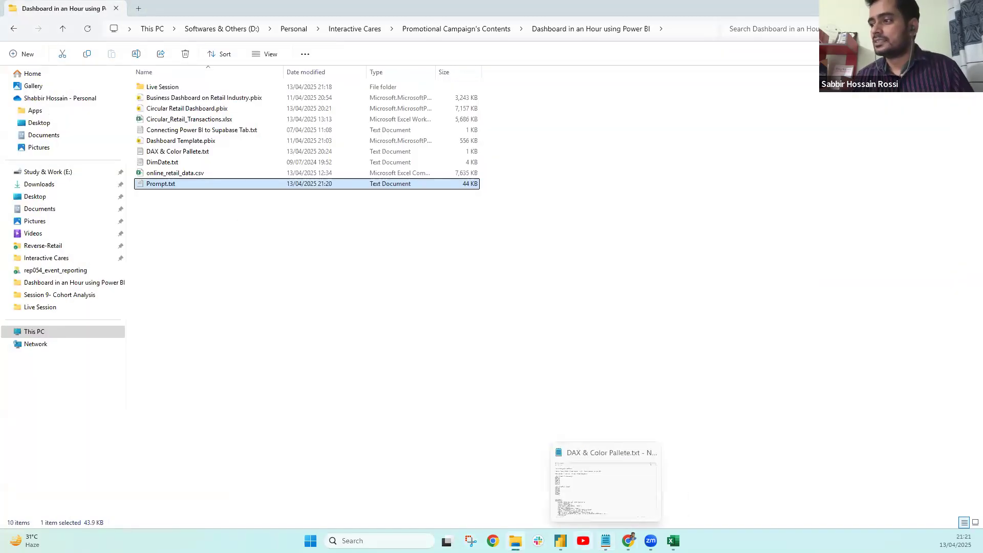
left_click(561, 540)
left_click(609, 487)
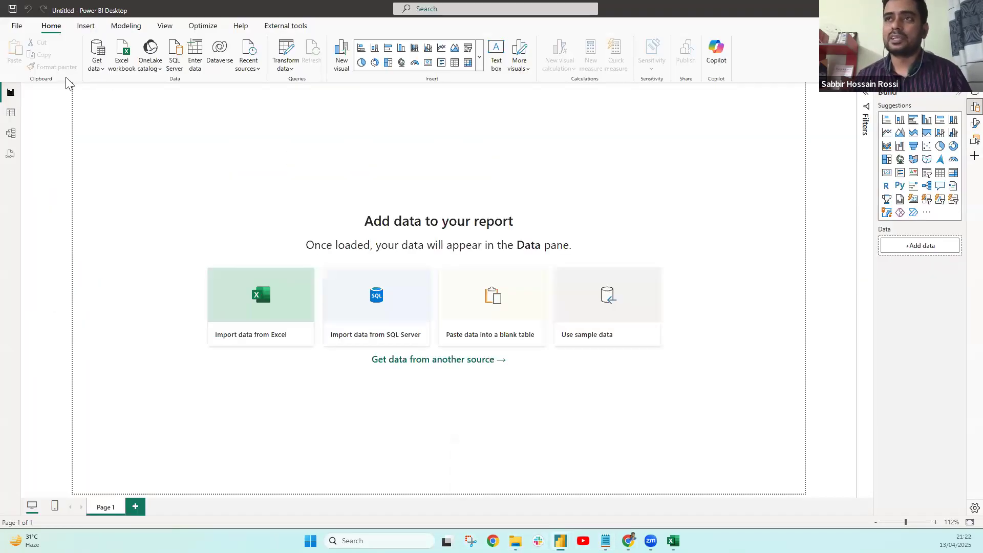
Open the full Get Data source list and look through its Database connectors
left_click(100, 68)
left_click(271, 191)
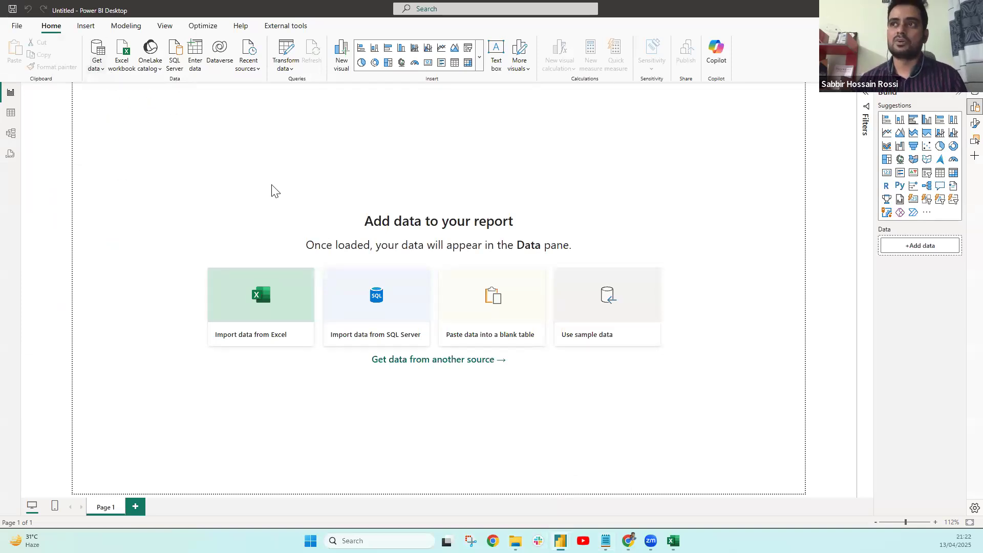
left_click(96, 72)
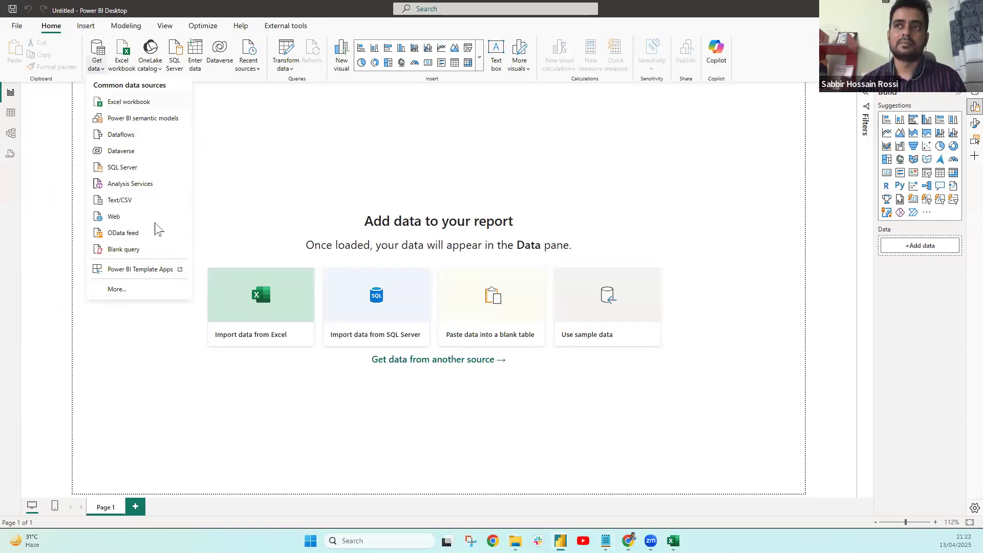
left_click(116, 289)
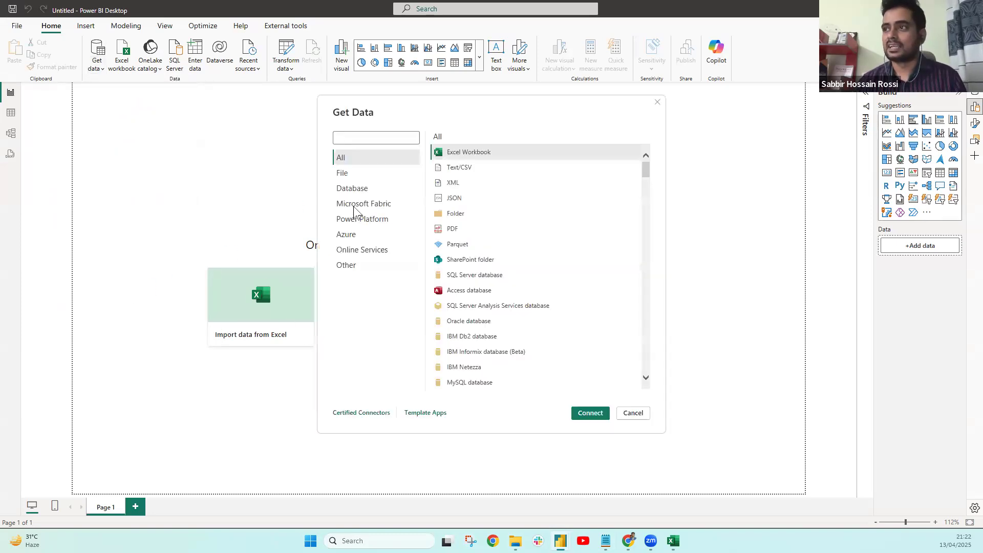
left_click(369, 188)
scroll(483, 260, "down", 1)
scroll(483, 268, "up", 1)
left_click(355, 161)
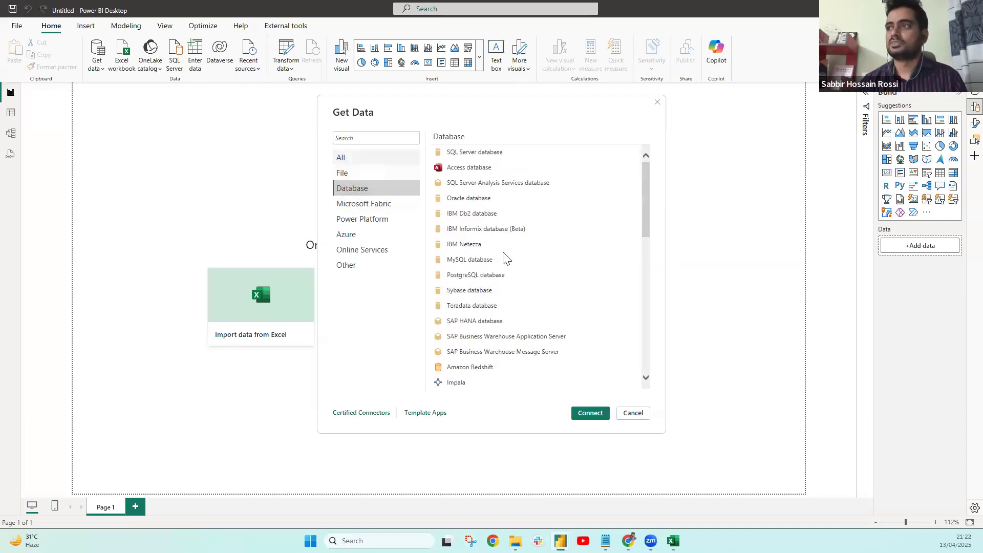
Connect to Transactions.xlsx in the Live Session folder as an Excel Workbook source
left_click(470, 153)
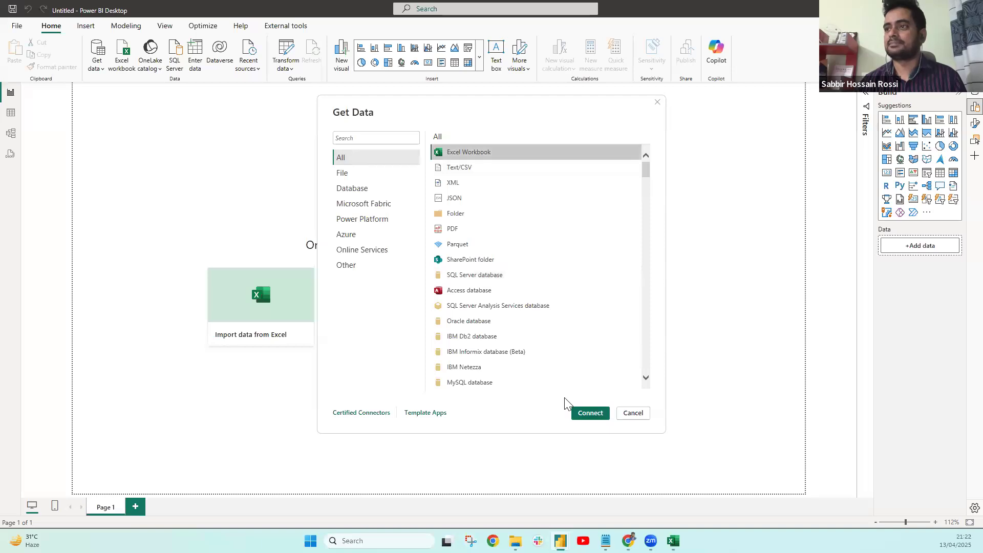
left_click(589, 412)
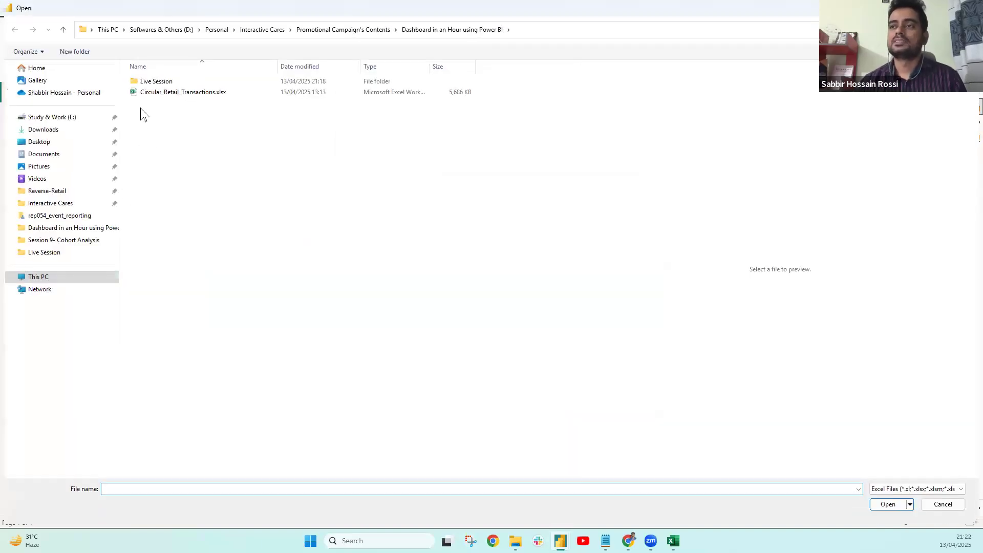
double_click(154, 81)
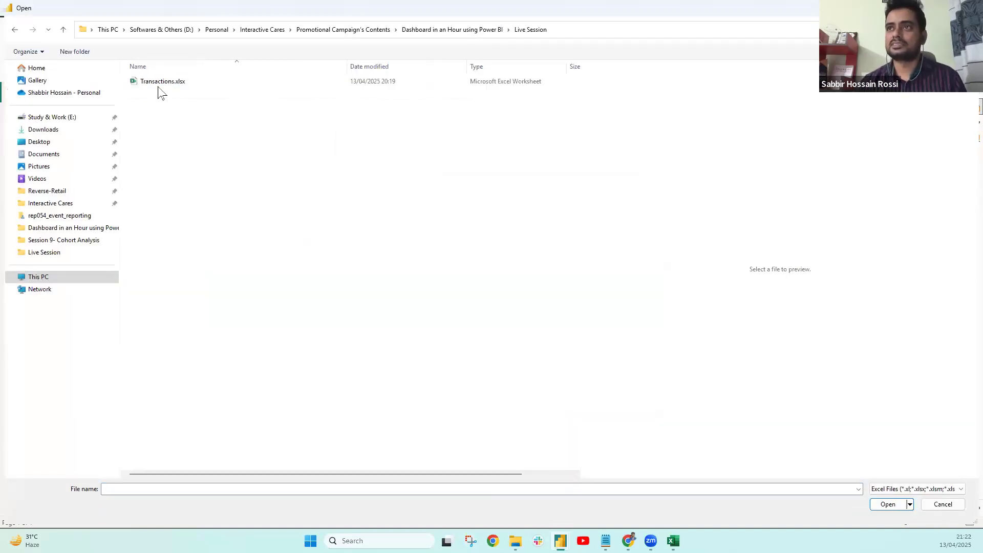
left_click(159, 83)
left_click(887, 505)
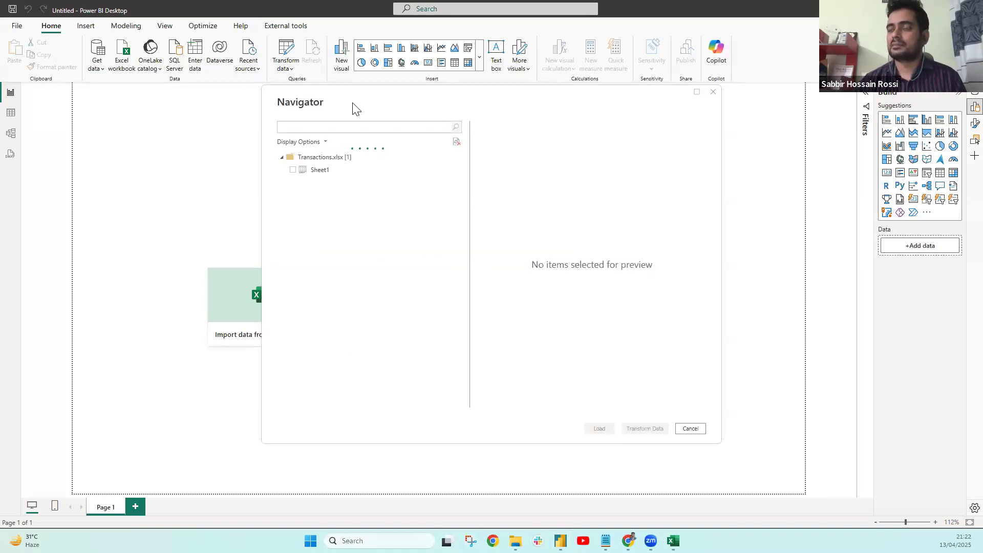
Preview and select Sheet1, and open it for transformation in a maximized Power Query Editor window
left_click(227, 173)
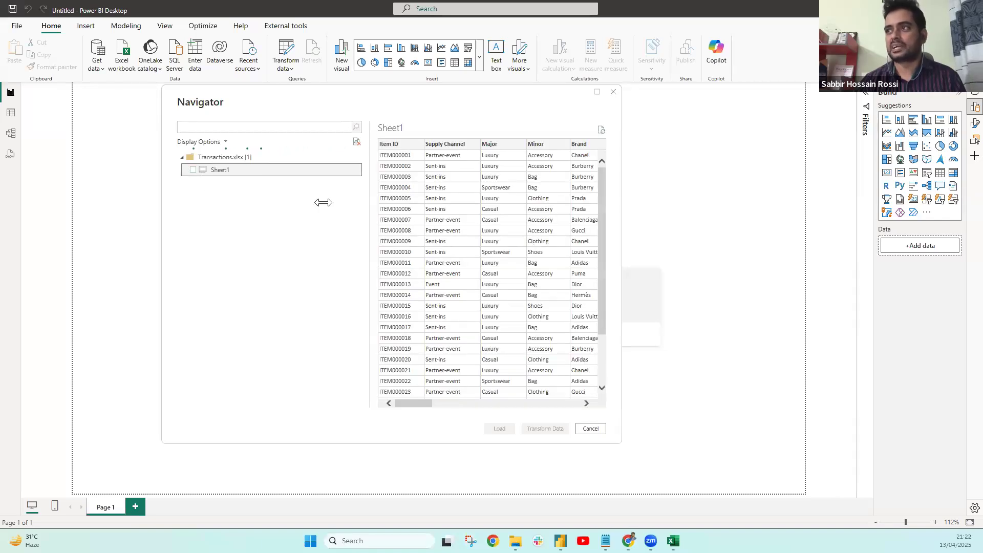
left_click(193, 170)
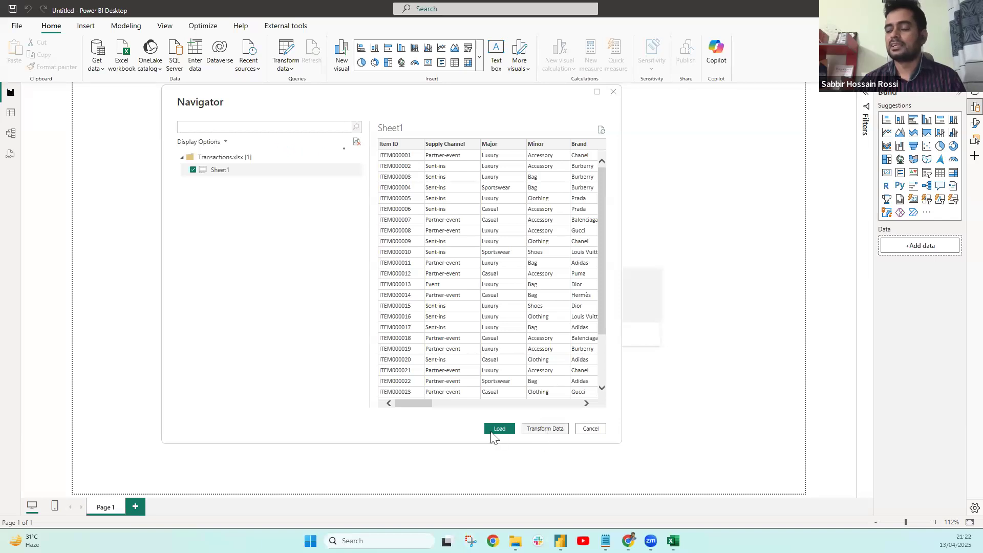
left_click(529, 429)
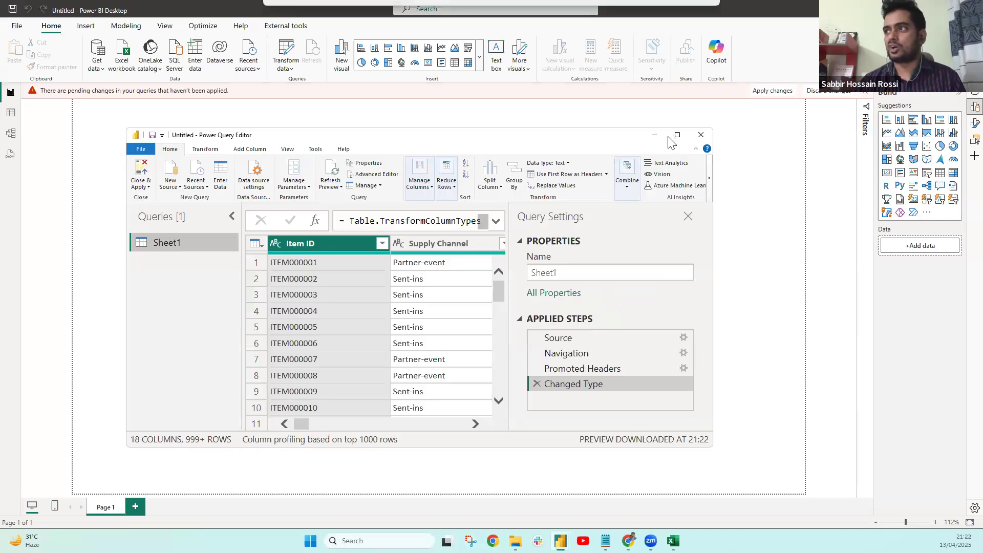
left_click(667, 136)
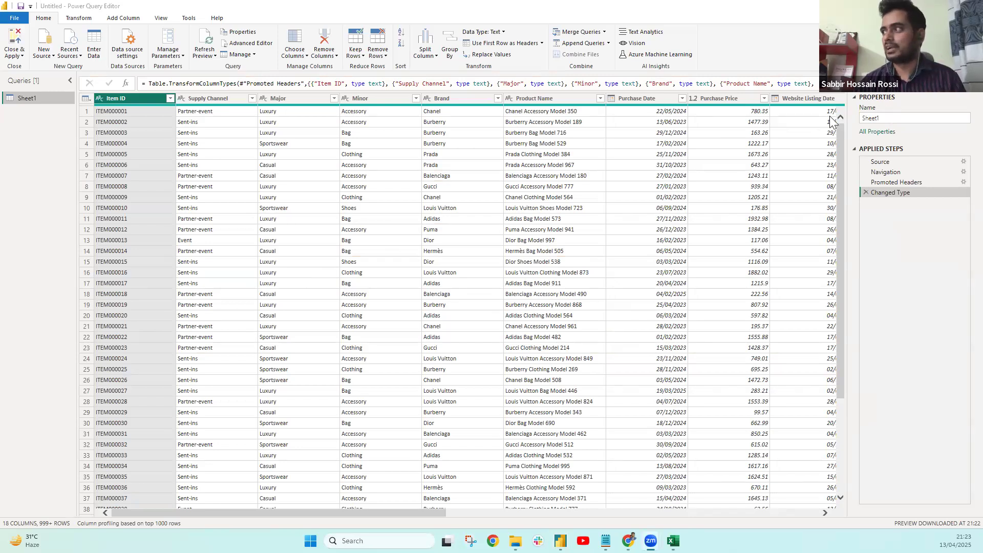
Rename the Sheet1 query as Transactions and look over its rows and columns through City
type("Transactions")
key("Return")
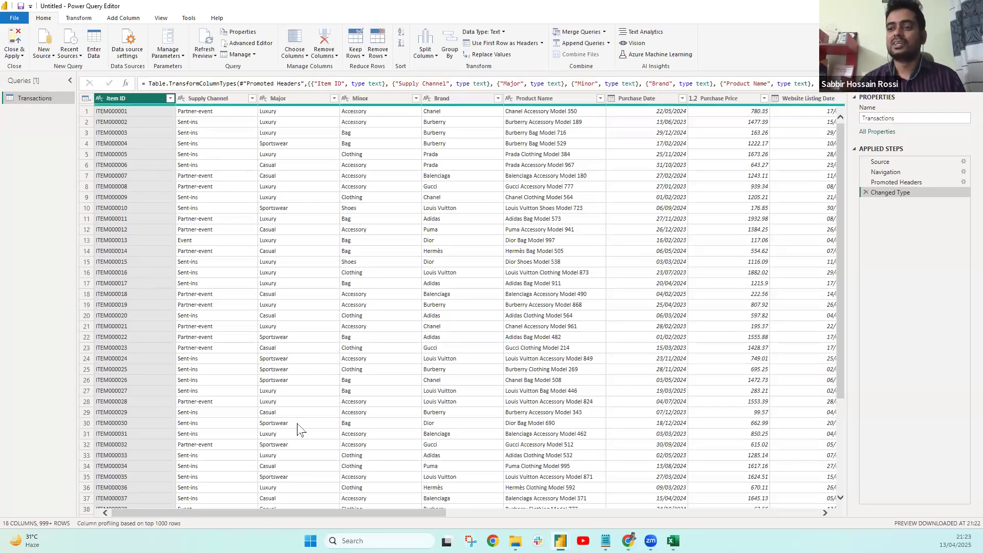
scroll(184, 513, "down", 4)
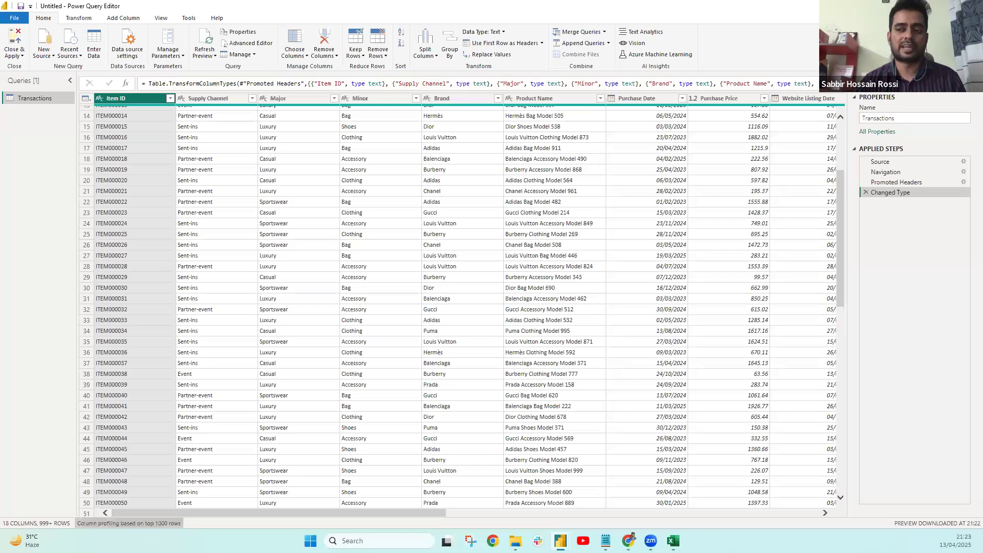
scroll(149, 323, "up", 4)
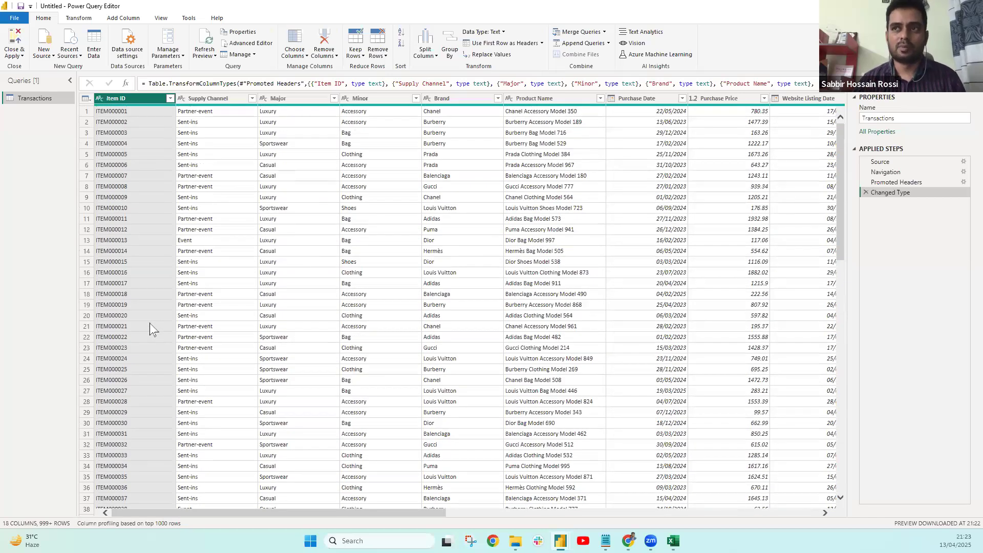
scroll(450, 352, "right", 1)
scroll(458, 356, "right", 5)
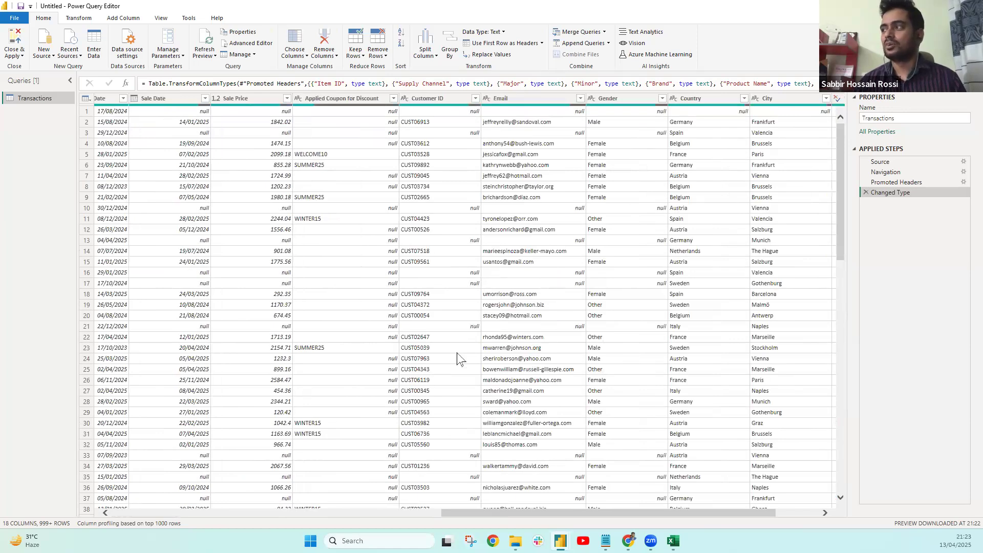
Base column profiling on the entire data set and turn on Column profile for the Transactions query
scroll(457, 359, "right", 2)
scroll(329, 432, "left", 10)
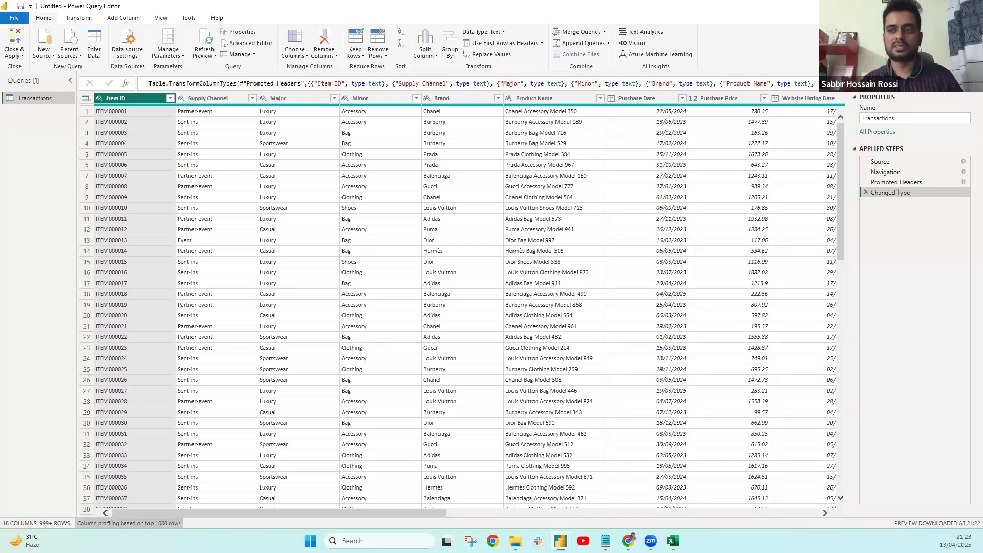
left_click(149, 523)
left_click(178, 531)
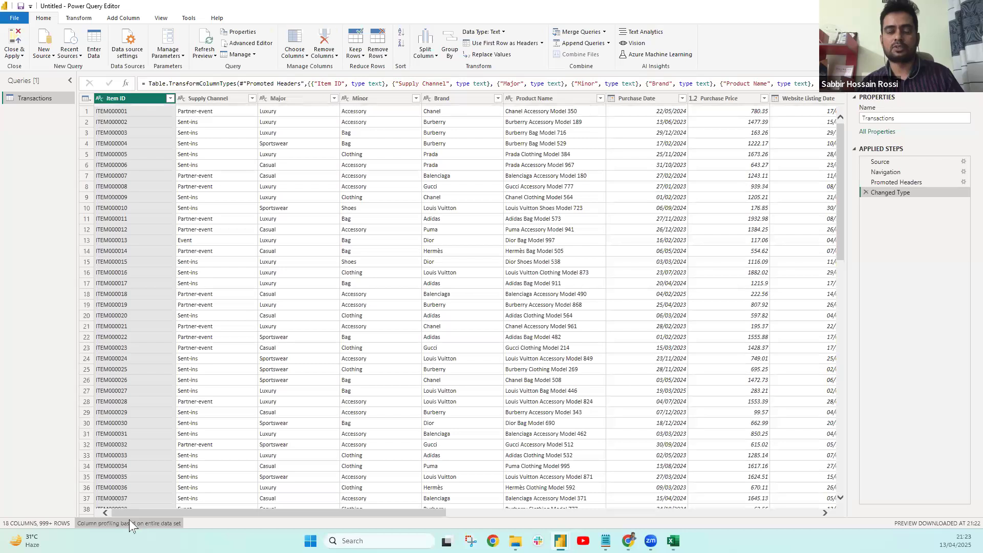
left_click(160, 18)
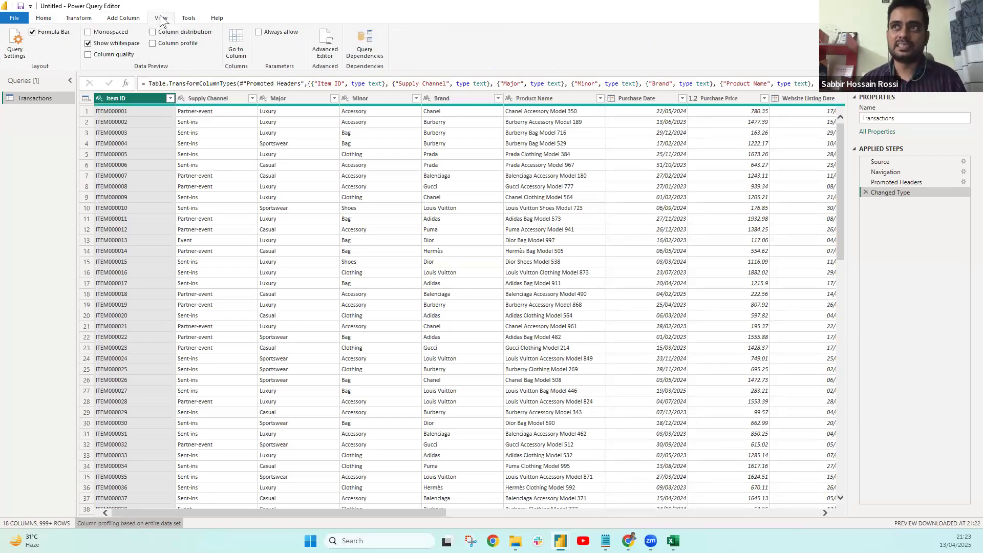
left_click(164, 43)
Examine the column statistics and value distributions of Item ID, Supply Channel, Purchase Date and Purchase Price
left_click(213, 101)
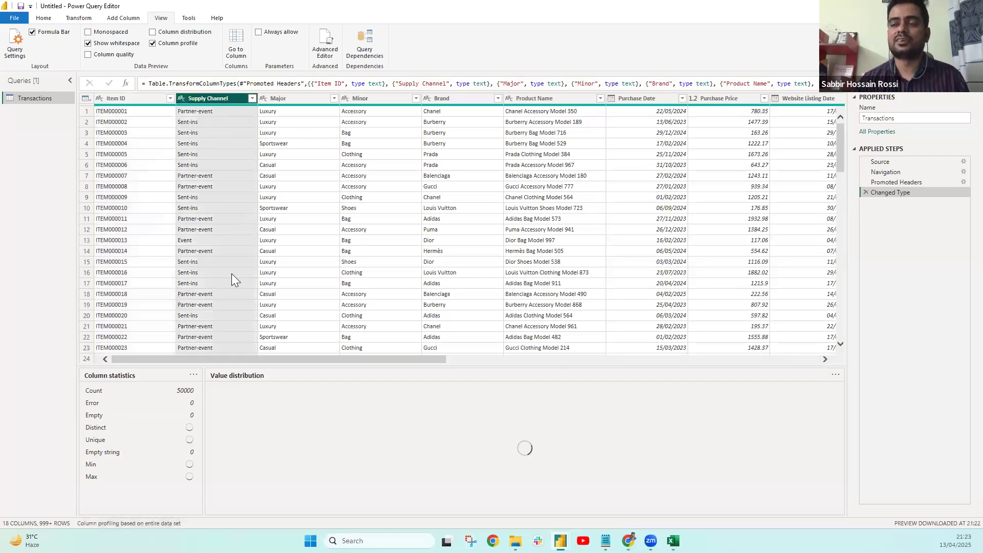
left_click(110, 100)
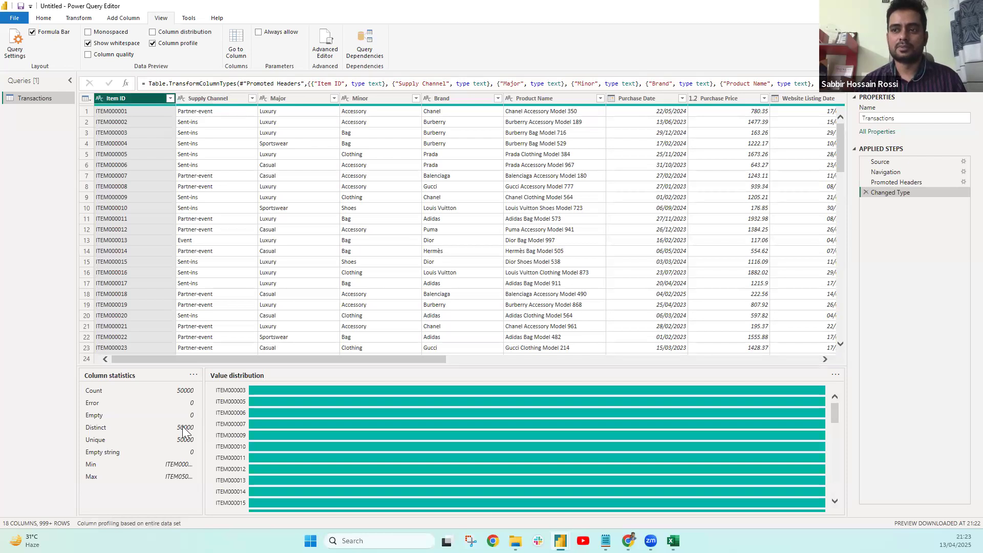
left_click(204, 98)
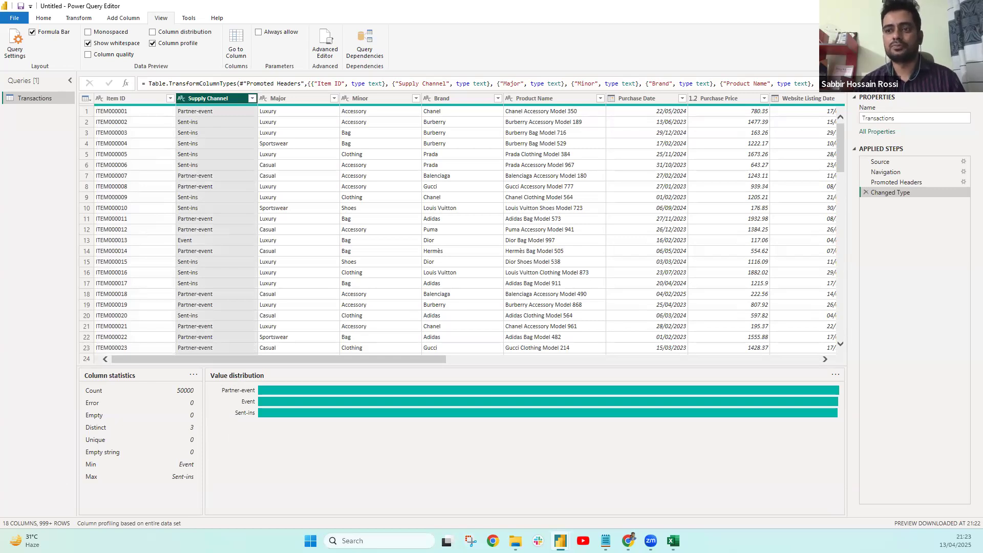
scroll(527, 281, "right", 5)
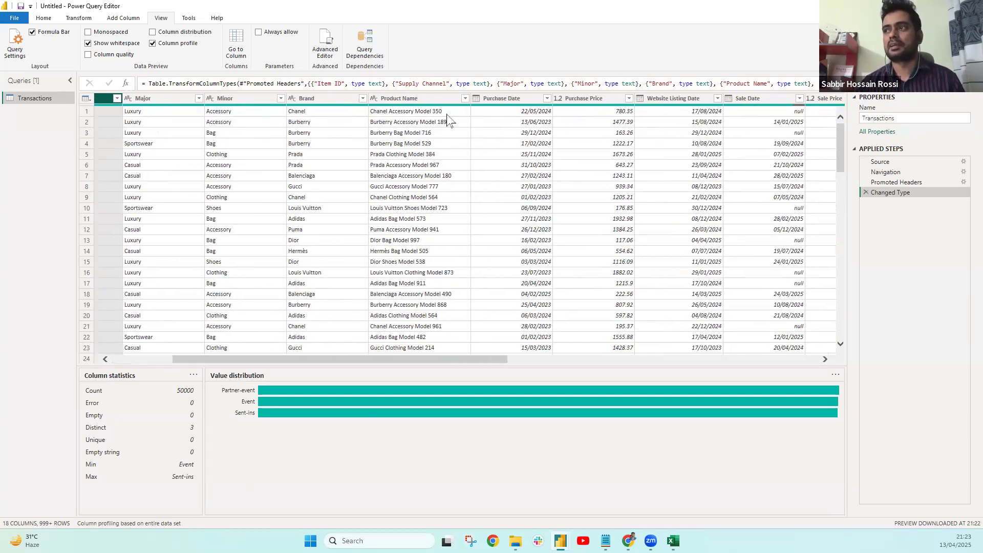
left_click(431, 111)
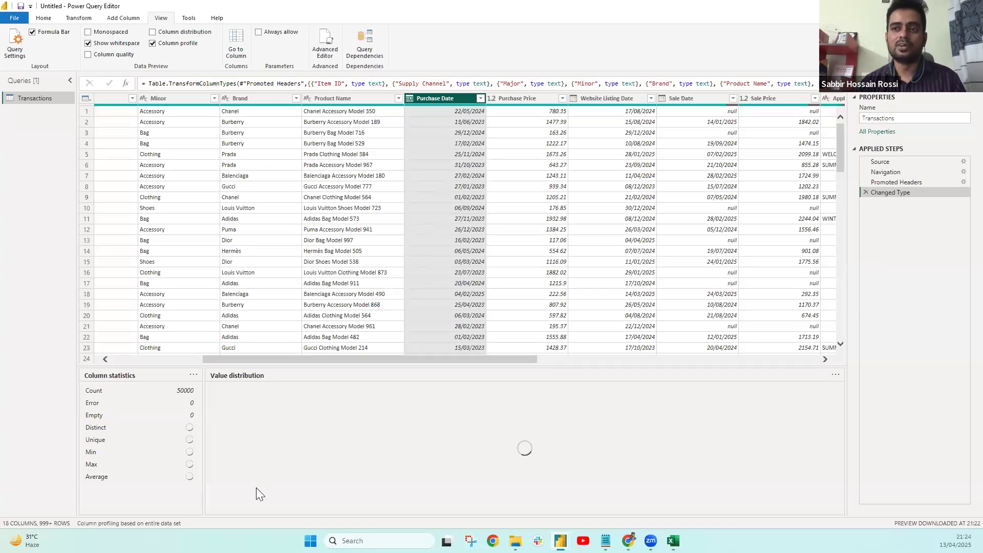
left_click(530, 99)
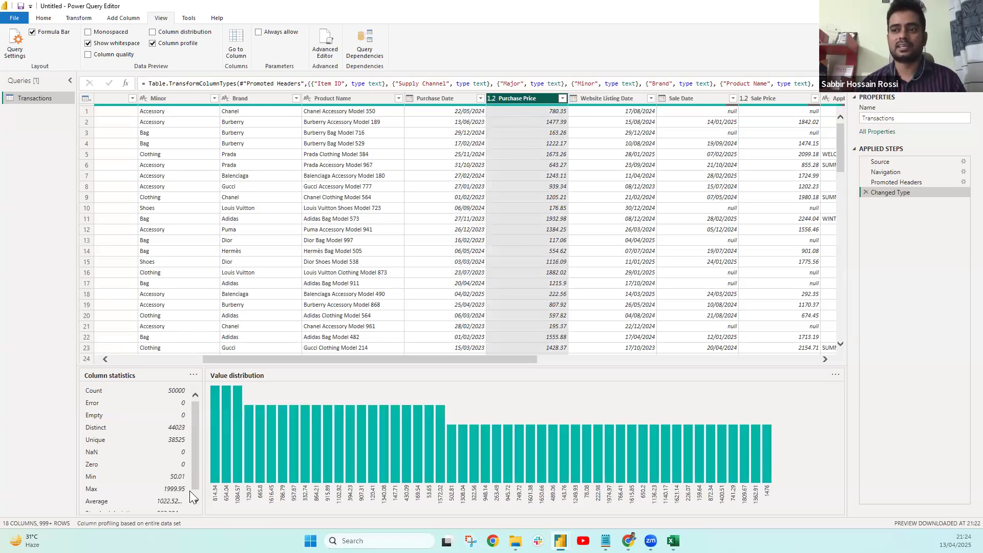
scroll(160, 485, "down", 1)
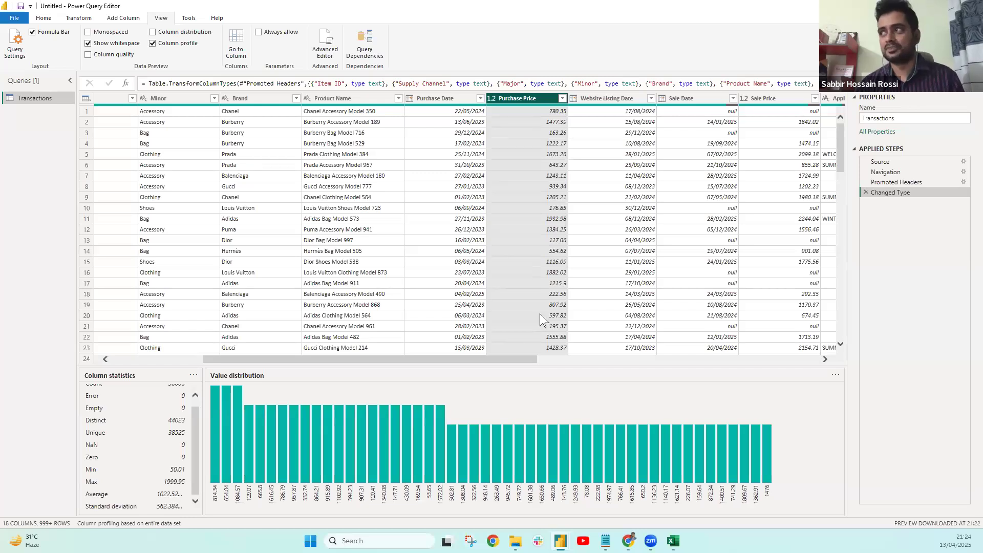
Examine the column statistics and value distributions of Sale Price and Customer ID
scroll(460, 285, "right", 10)
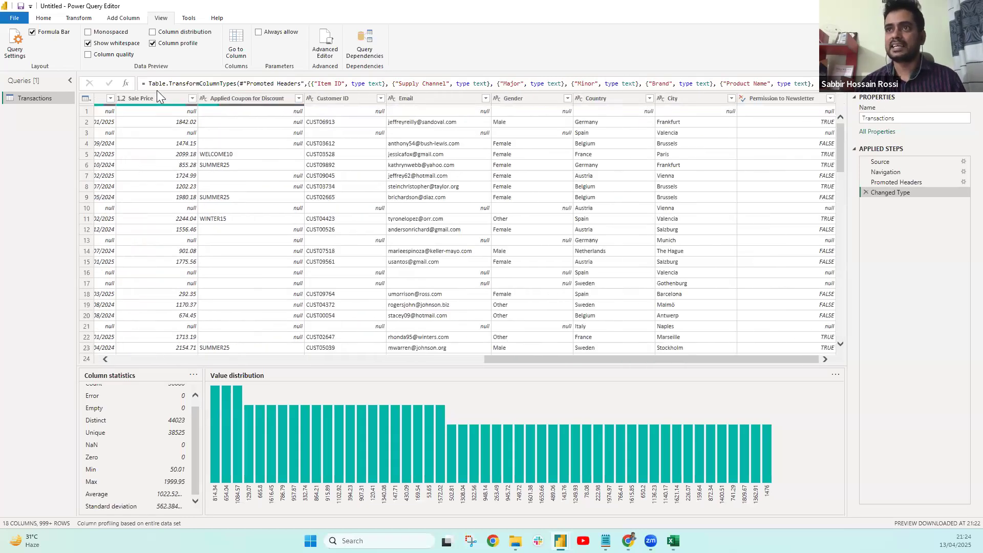
left_click(162, 99)
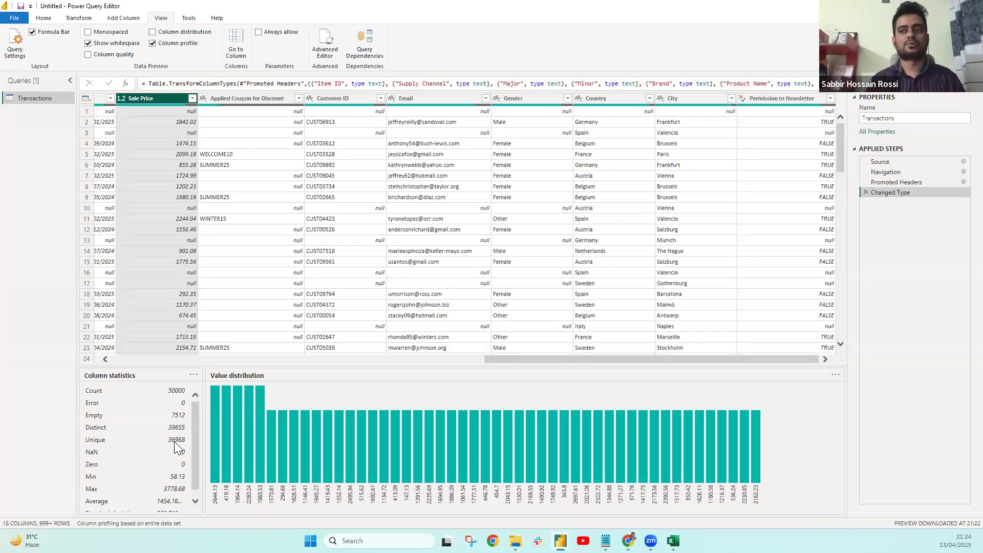
scroll(168, 436, "down", 1)
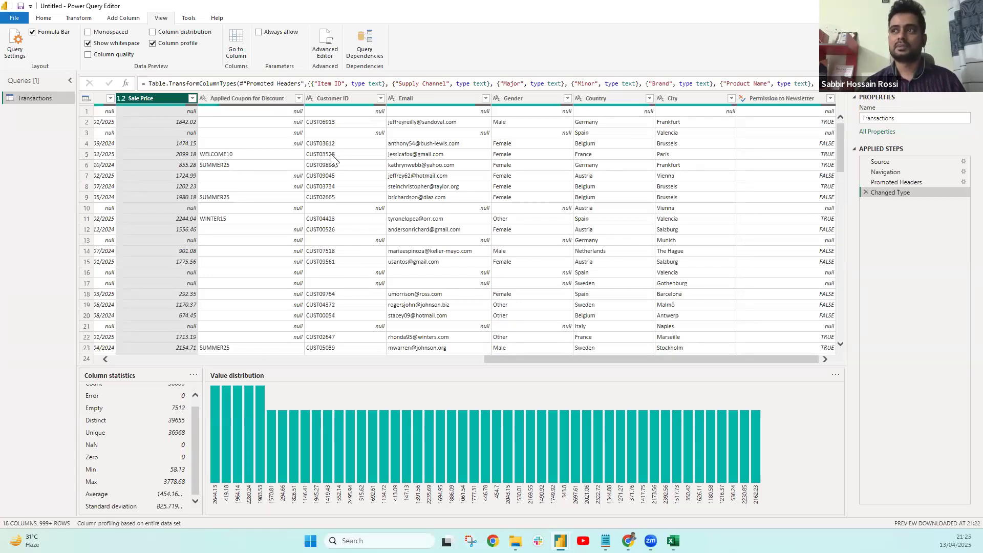
left_click(333, 97)
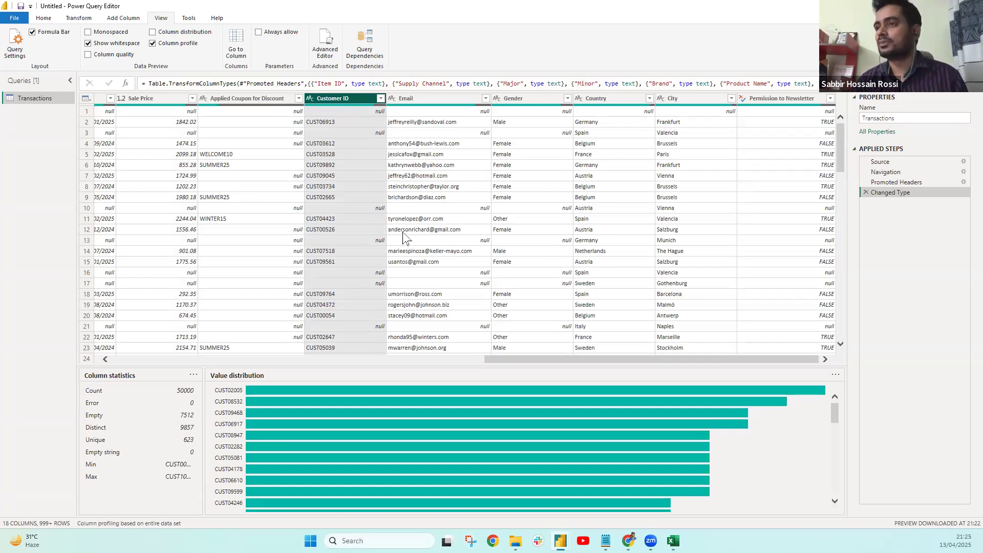
Compare the null entries across the sale and customer columns, and look through the Customer ID value distribution
scroll(207, 229, "left", 3)
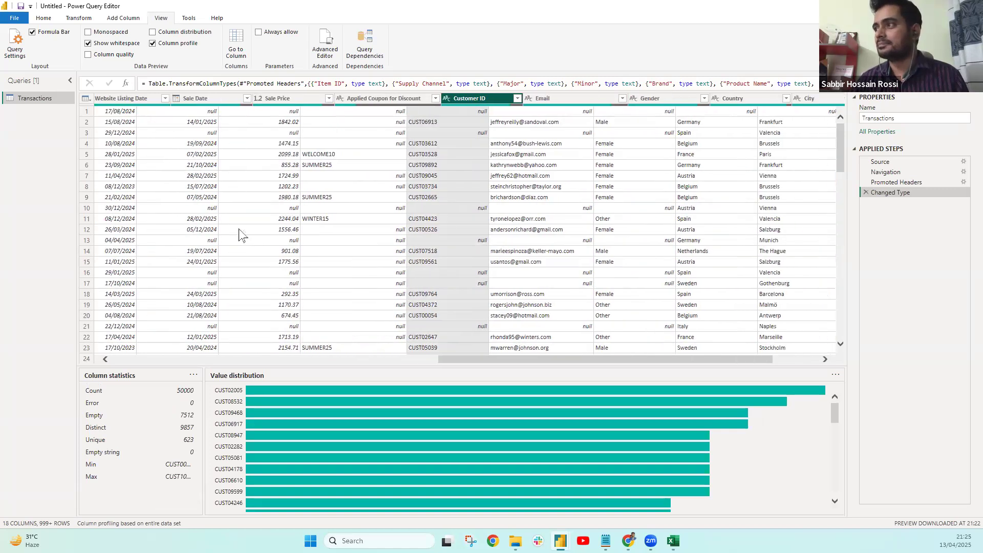
scroll(261, 238, "left", 2)
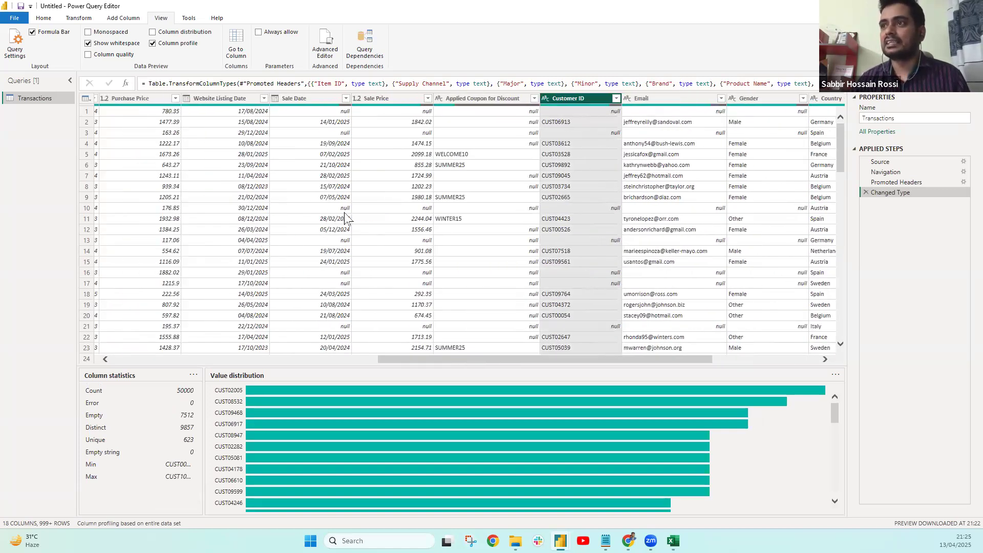
scroll(506, 220, "right", 2)
scroll(551, 221, "right", 3)
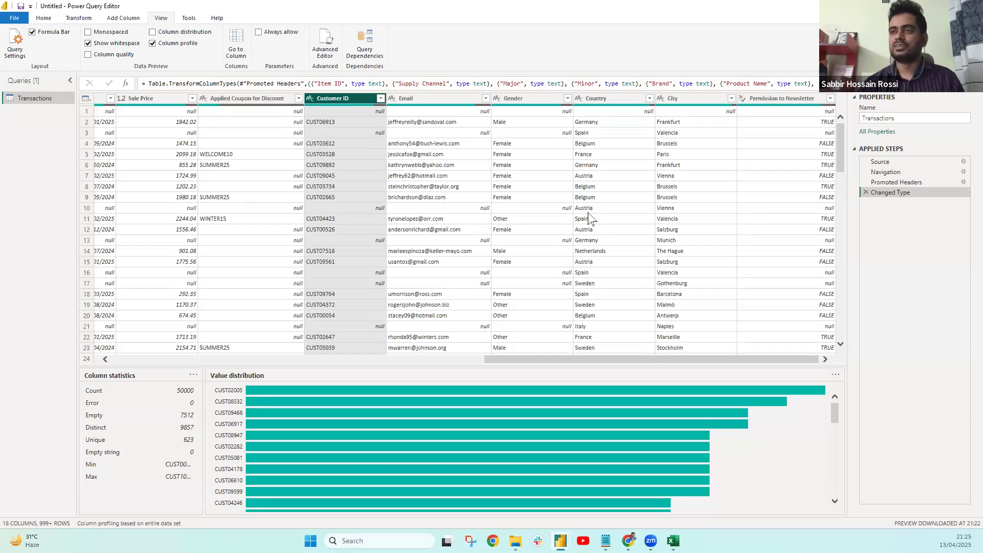
scroll(218, 205, "left", 3)
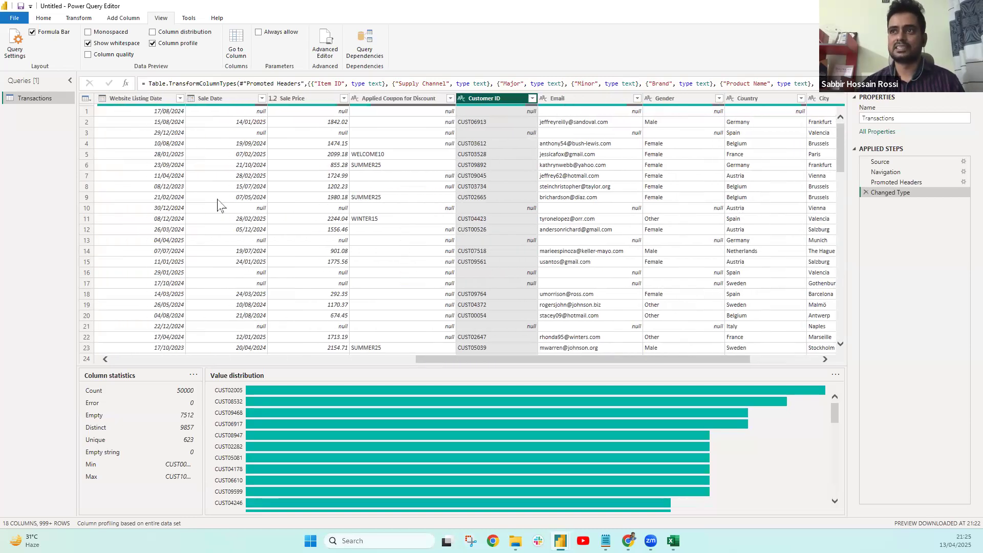
scroll(563, 220, "right", 3)
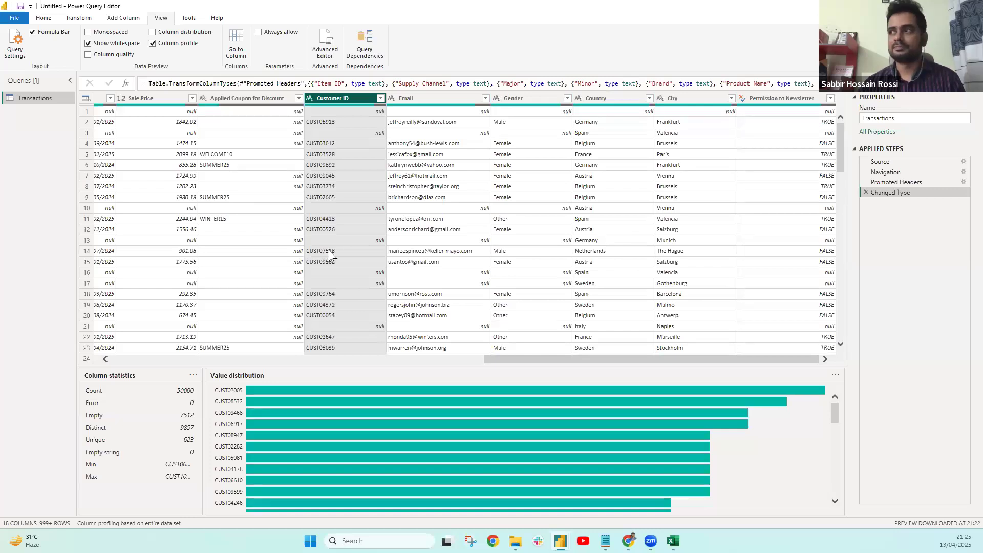
scroll(350, 455, "down", 3)
scroll(356, 450, "up", 4)
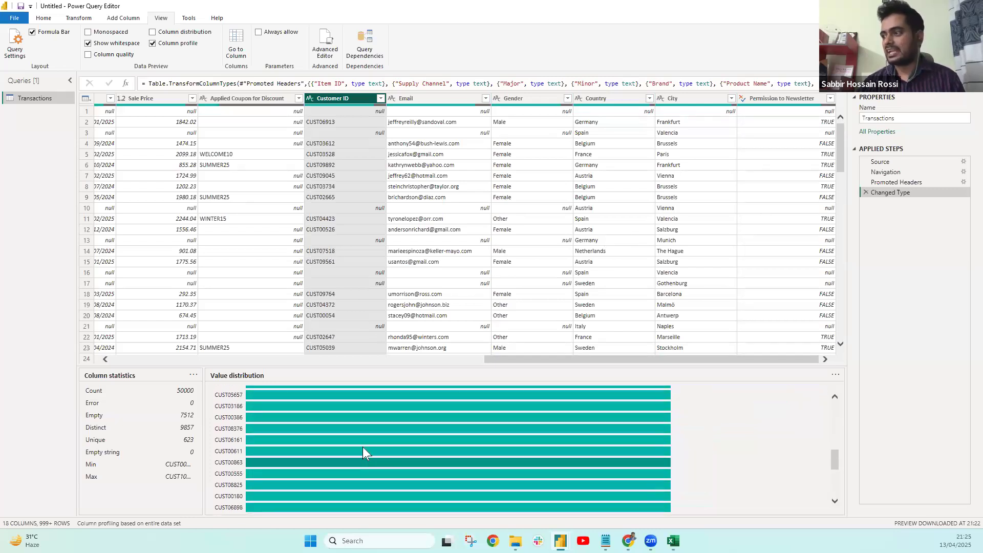
scroll(124, 175, "left", 10)
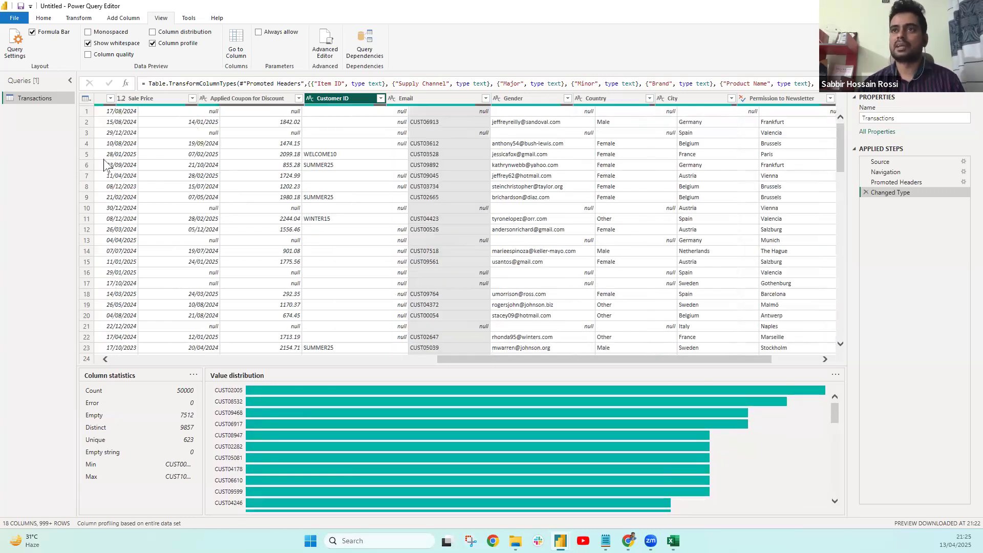
Close Power Query and apply the Transactions query to the report, dismissing the first save dialog
left_click(47, 19)
left_click(18, 57)
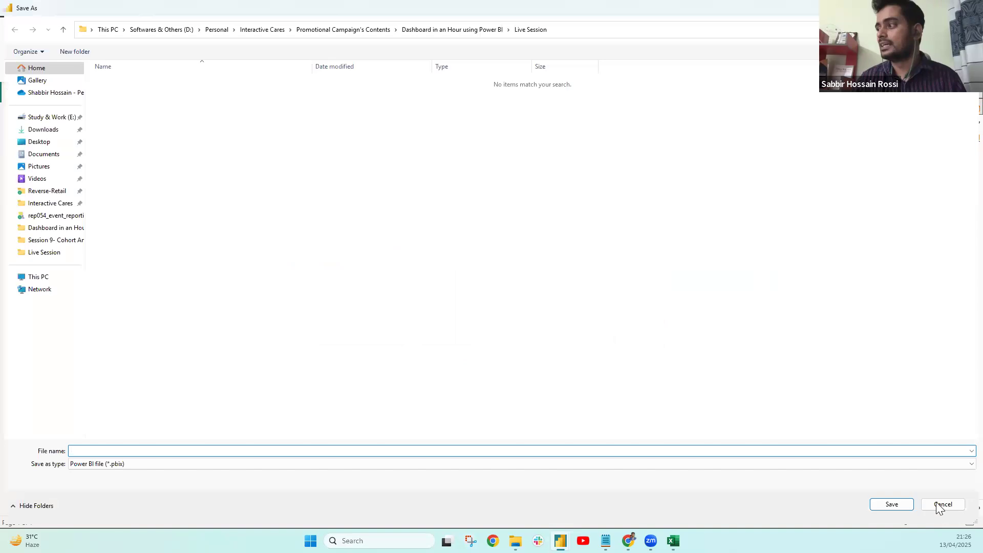
left_click(944, 506)
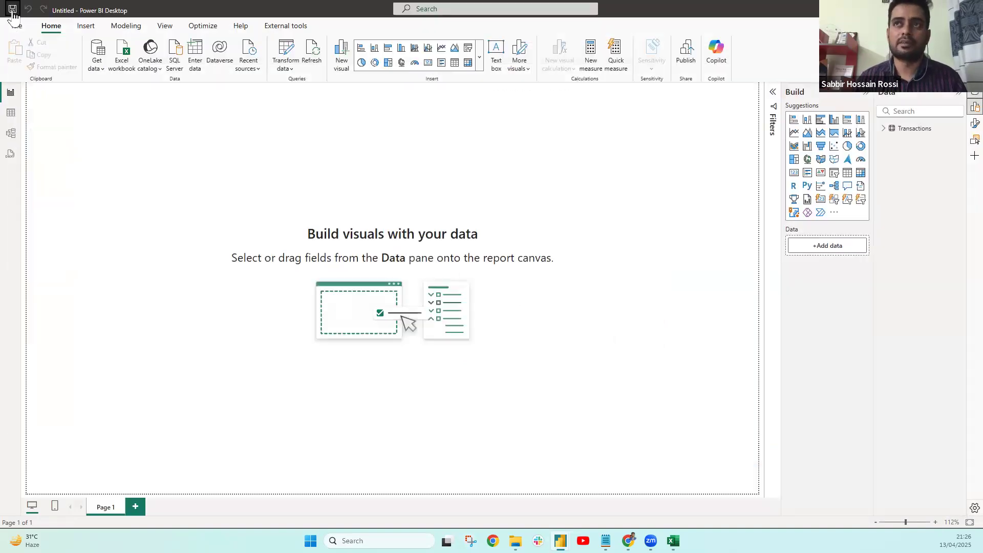
Save the report as Circular Retail Dashboard, a Power BI file in the Live Session folder
left_click(13, 11)
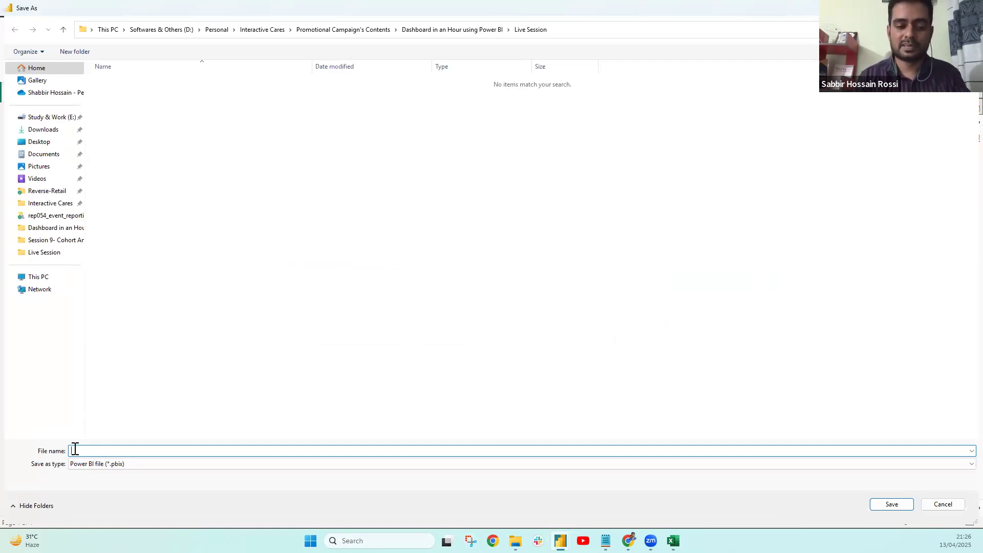
type("Cis")
type("cular Ret")
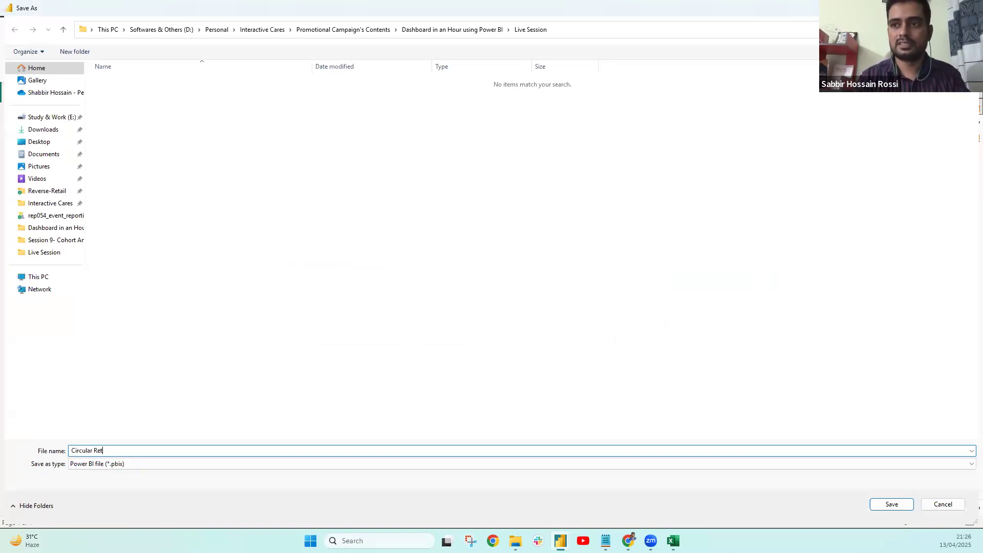
type("ail Dashboard")
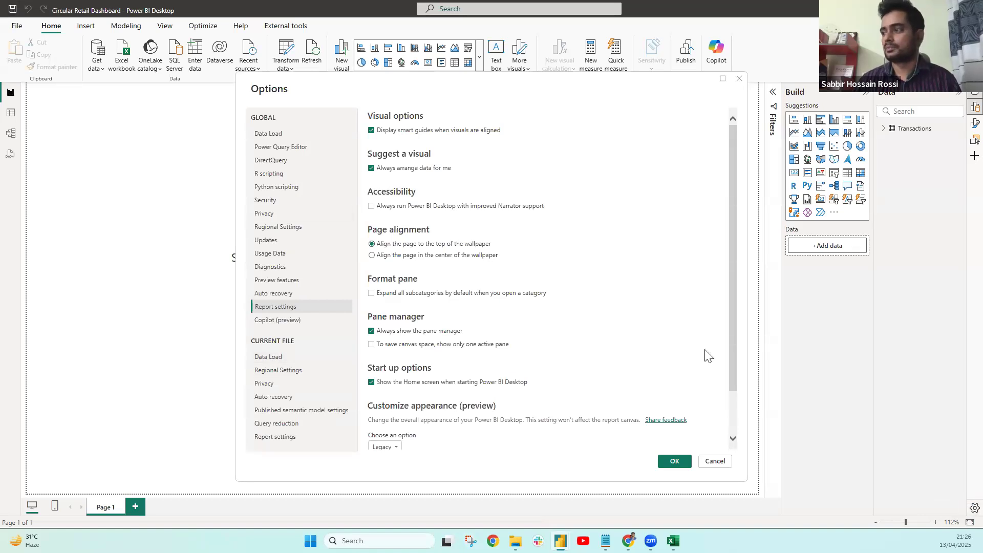
Dismiss the Options dialog without changes and view the data source settings of the current file
left_click(714, 461)
left_click(17, 26)
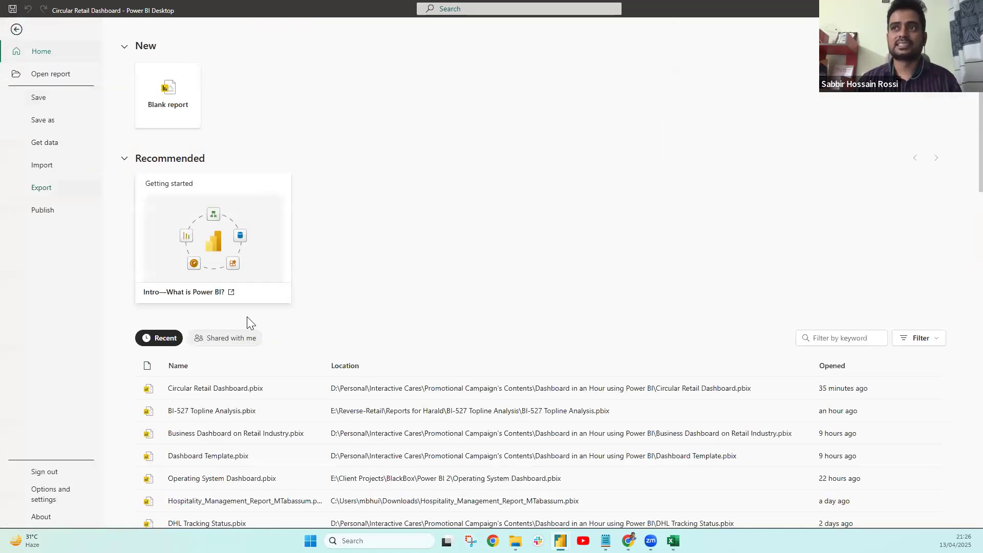
left_click(190, 120)
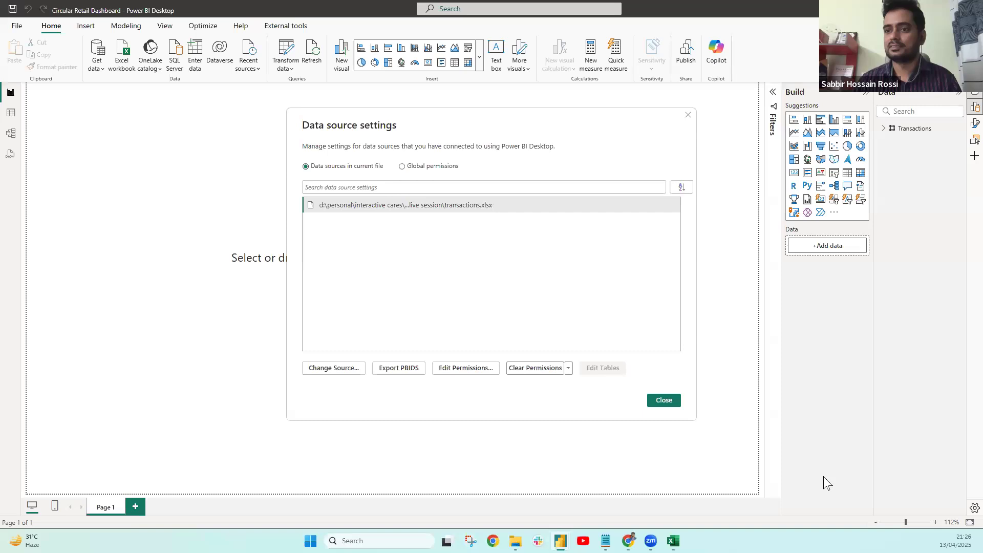
Look through the global Preview features in the report options, and leave the options without changes
left_click(15, 26)
left_click(41, 495)
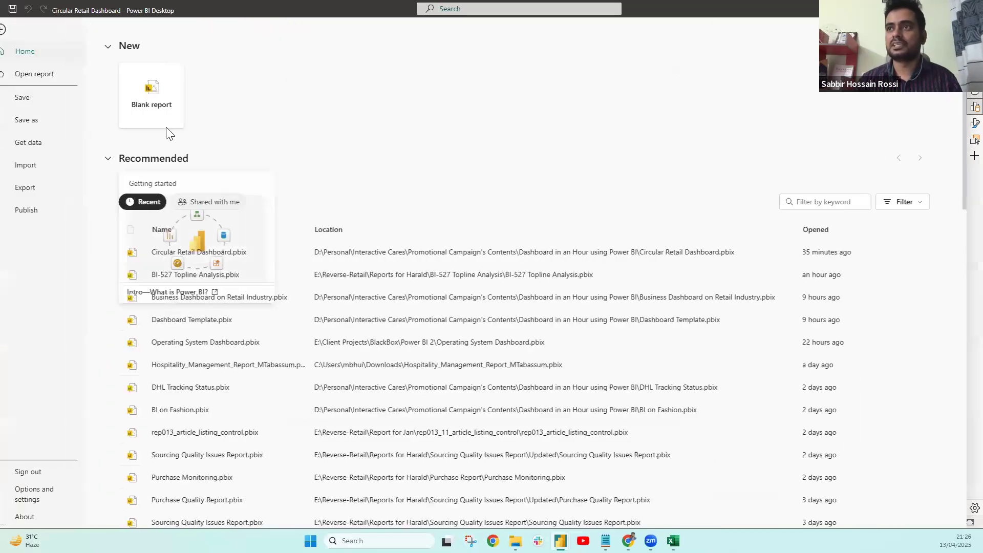
key("Escape")
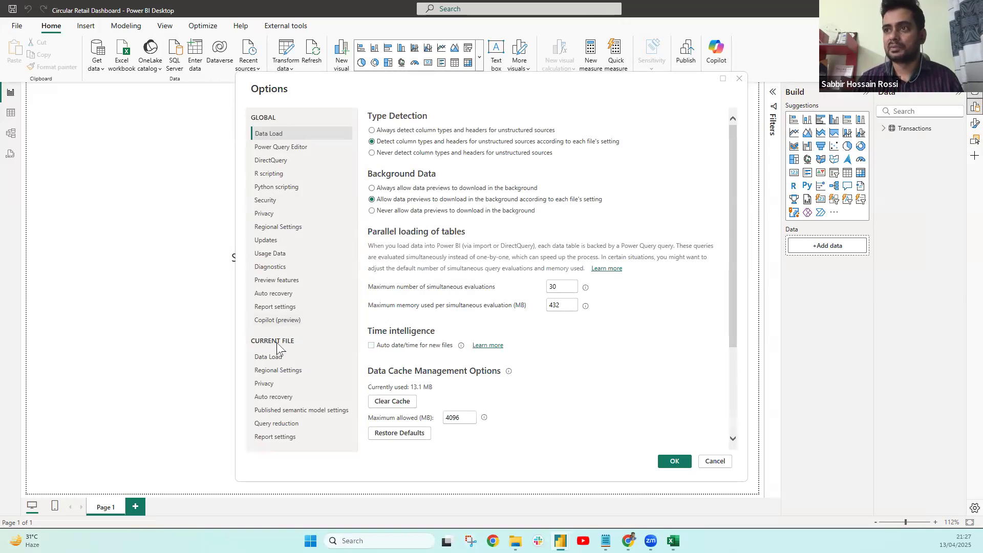
left_click(277, 280)
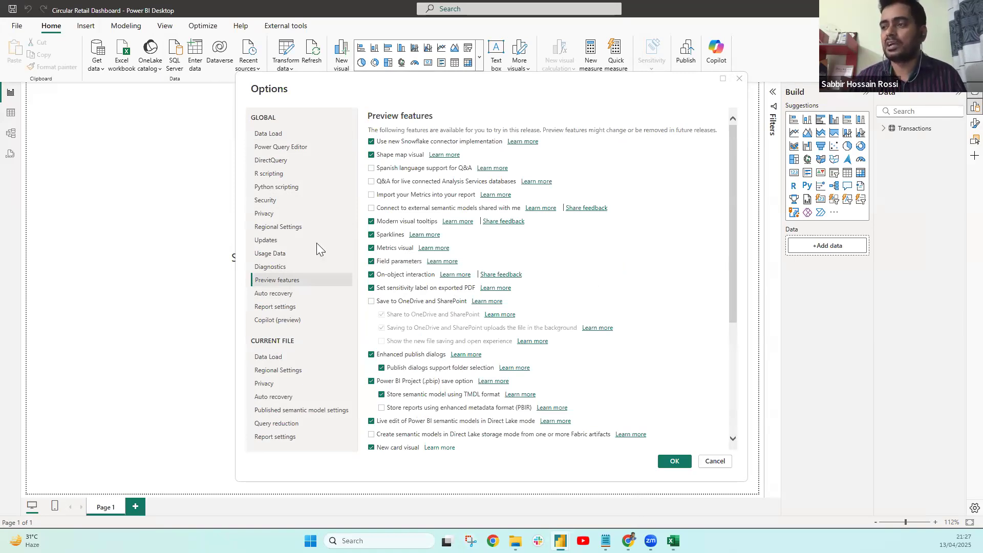
scroll(535, 307, "down", 5)
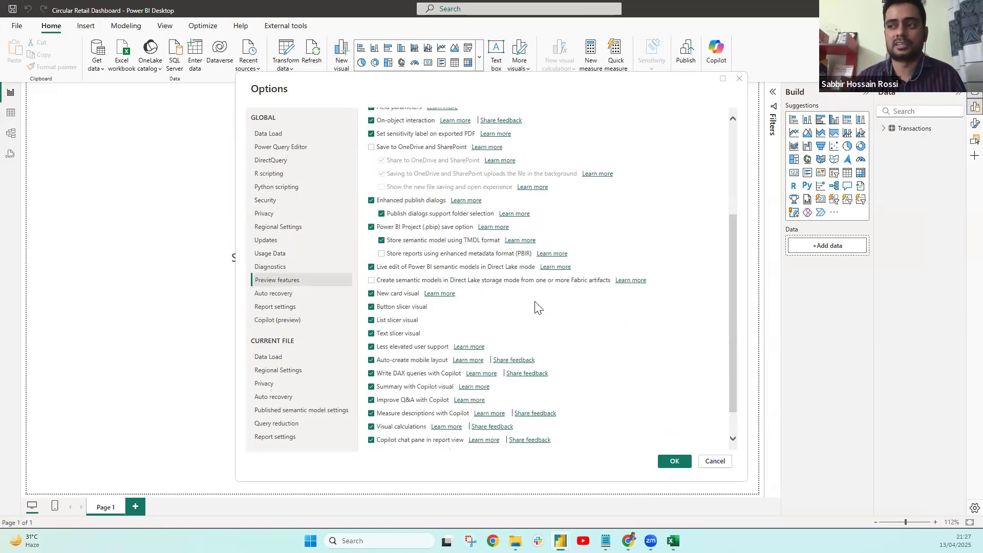
scroll(537, 307, "down", 1)
scroll(535, 309, "up", 5)
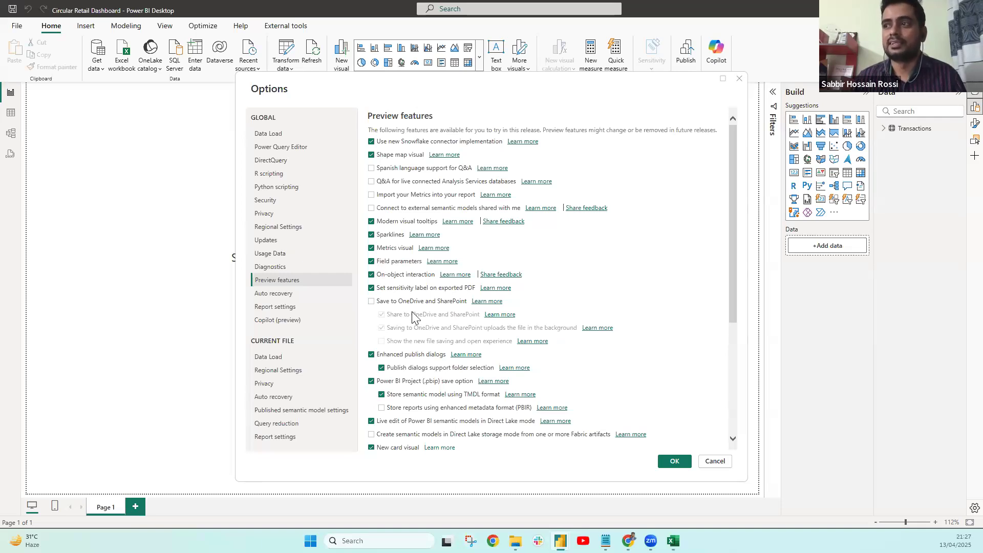
scroll(412, 317, "down", 3)
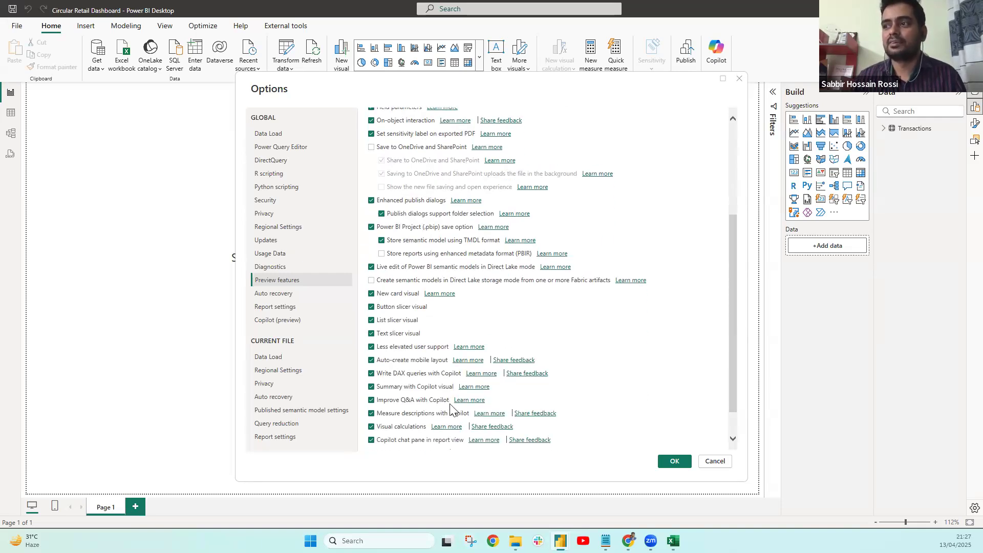
scroll(706, 465, "down", 1)
left_click(708, 464)
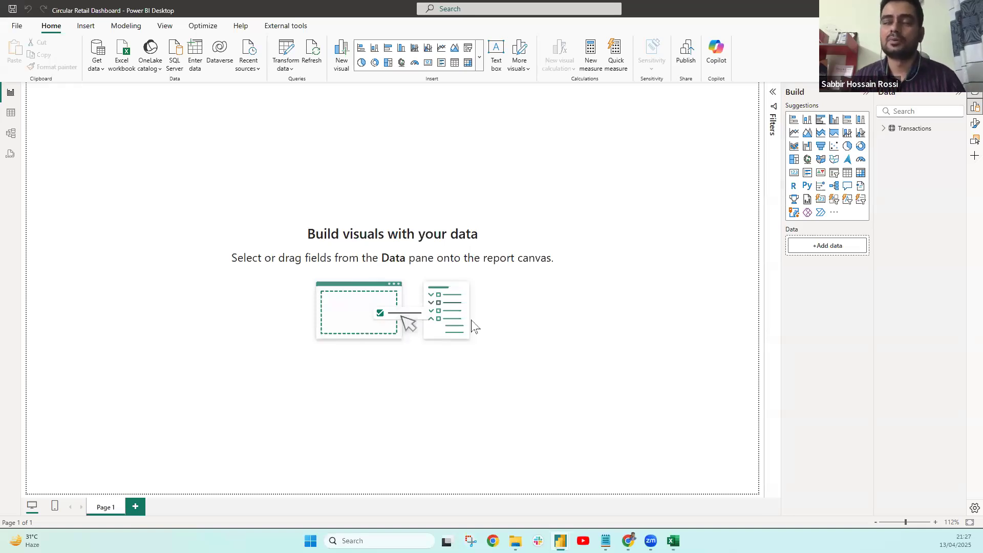
Search Windows for power and launch Power BI Desktop from the results
left_click(358, 541)
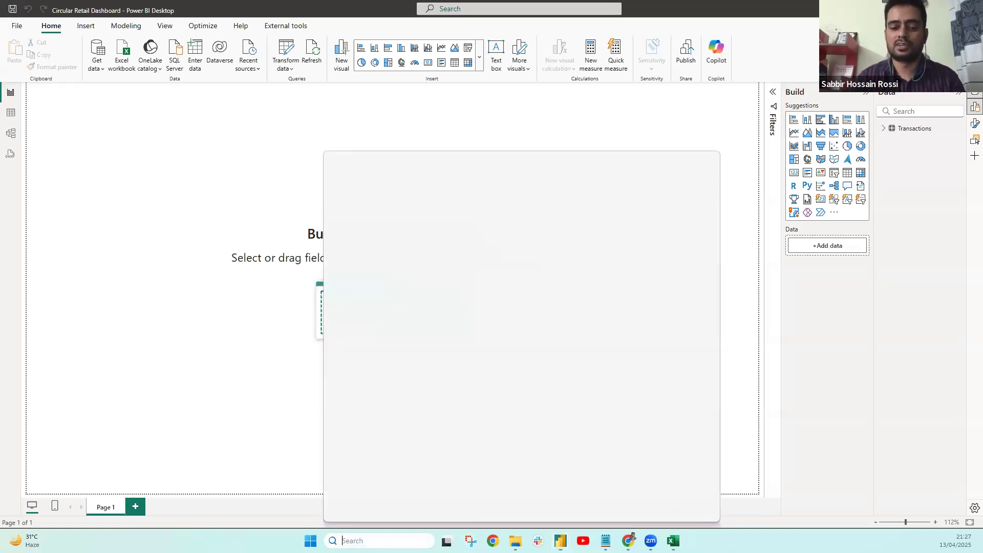
type("power")
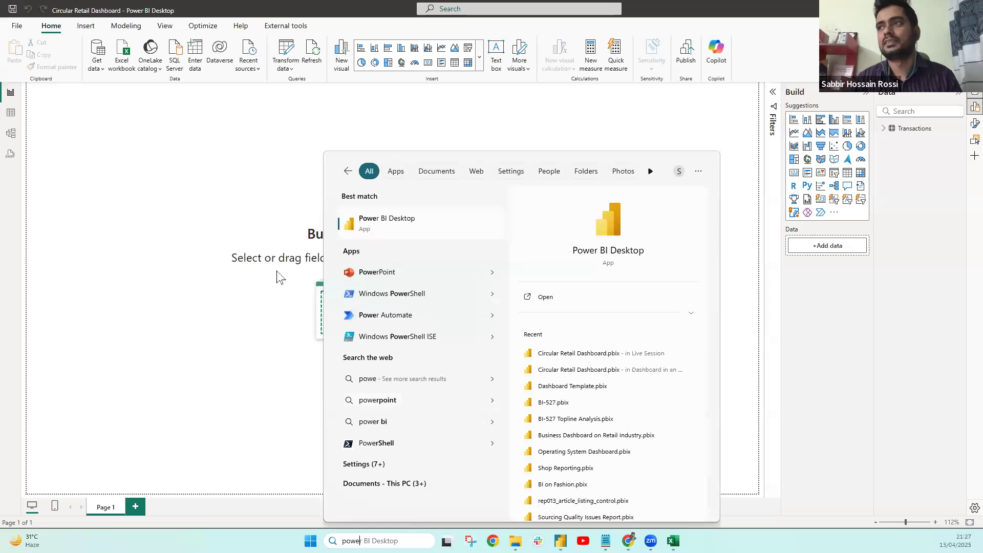
left_click(386, 233)
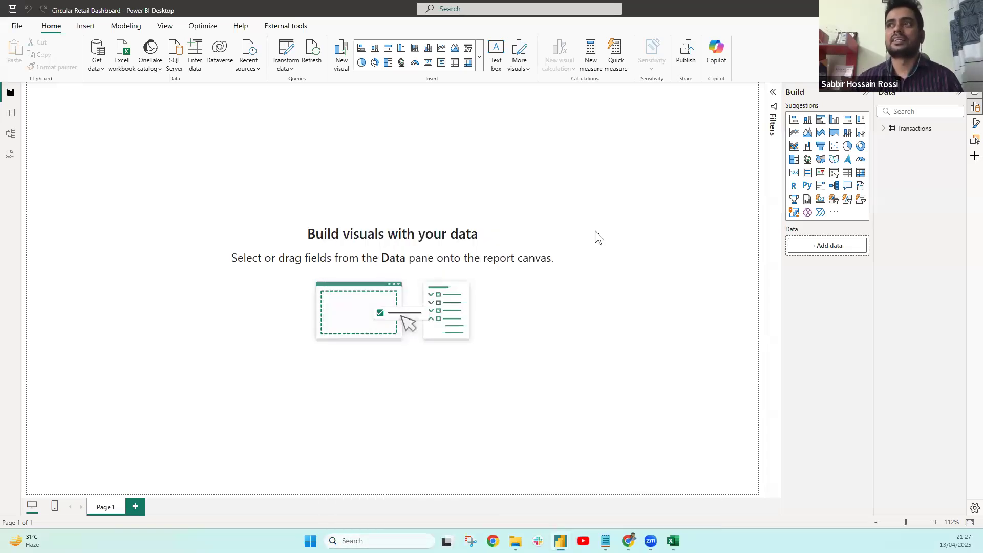
Hide the Build pane, expand the Transactions table and widen its field list to fit the full field names
left_click(958, 94)
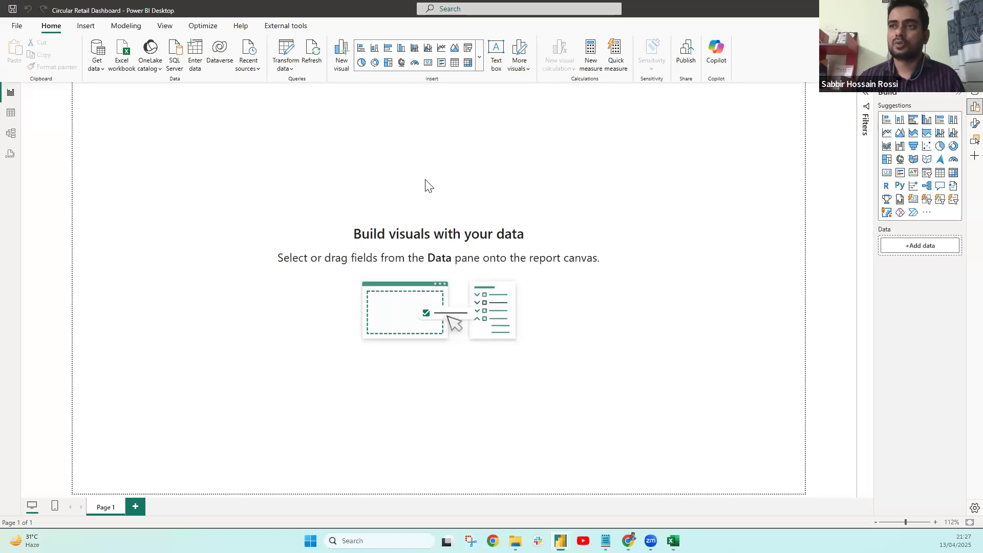
left_click(974, 94)
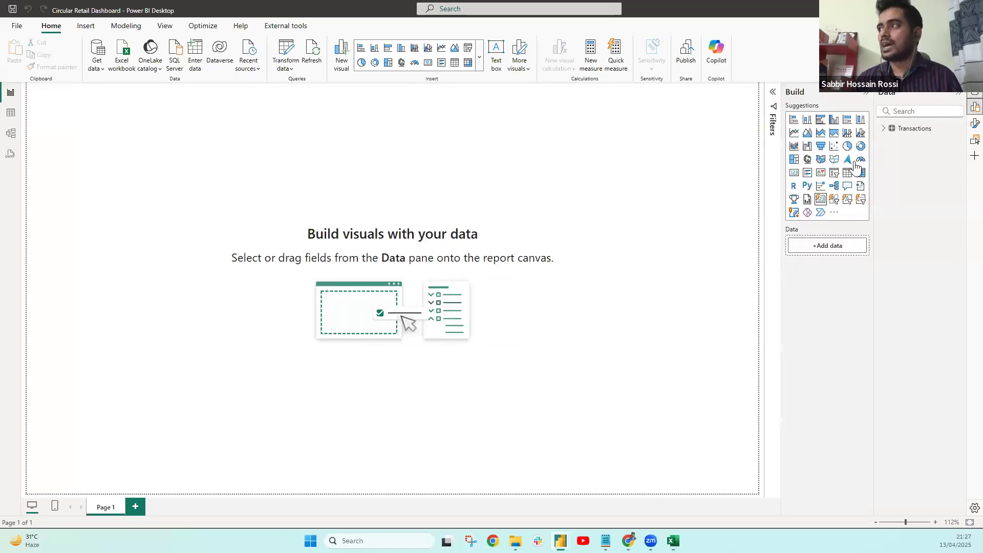
left_click(865, 100)
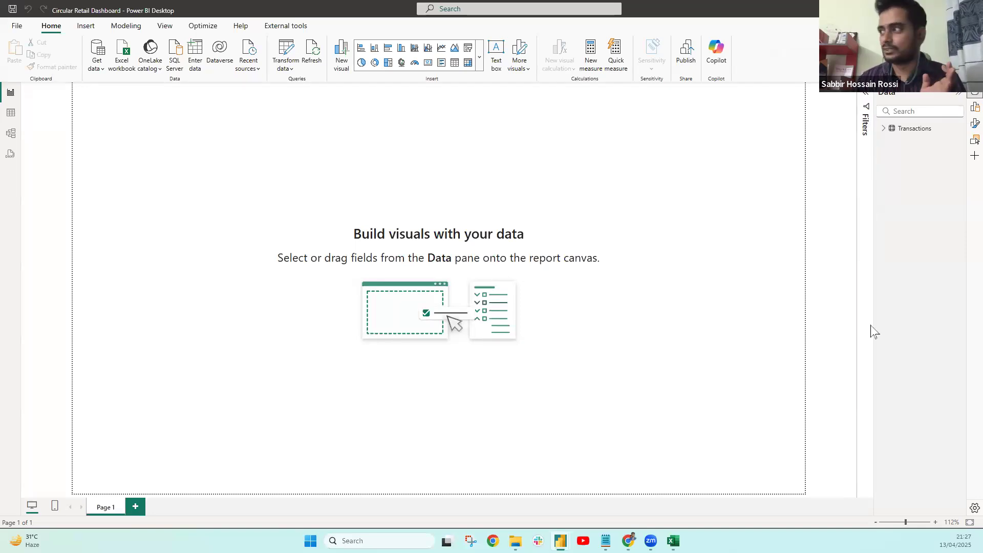
left_click(882, 130)
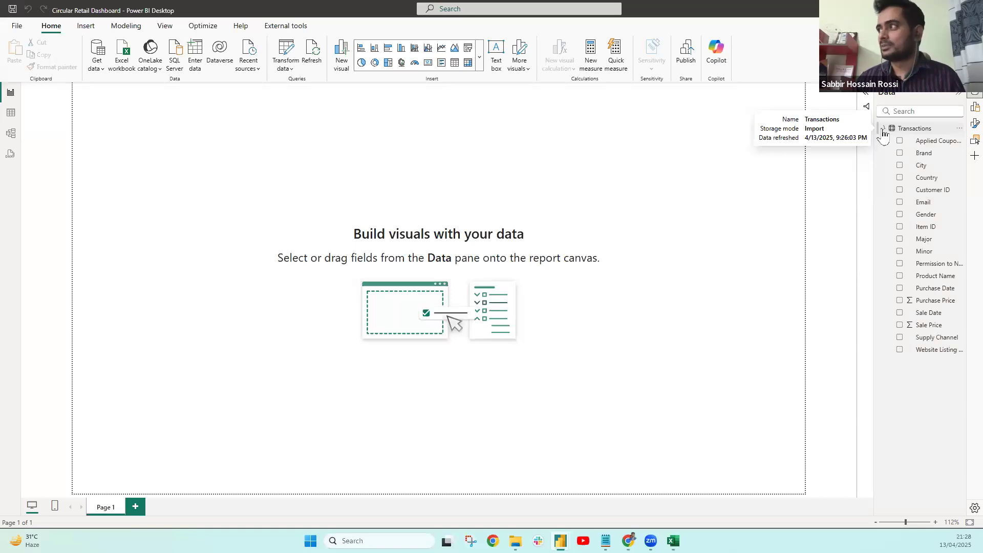
left_click_drag(873, 151, 737, 158)
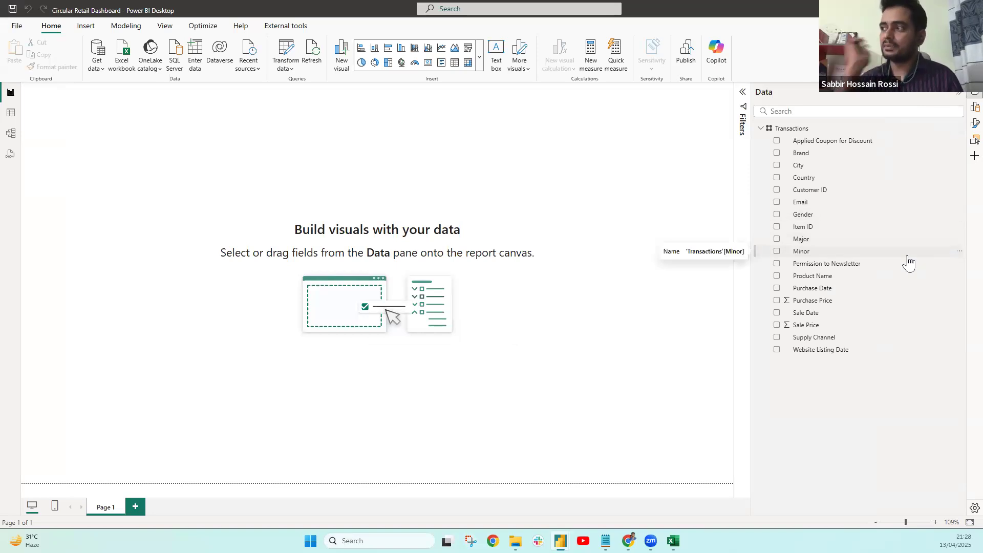
left_click_drag(802, 154, 862, 179)
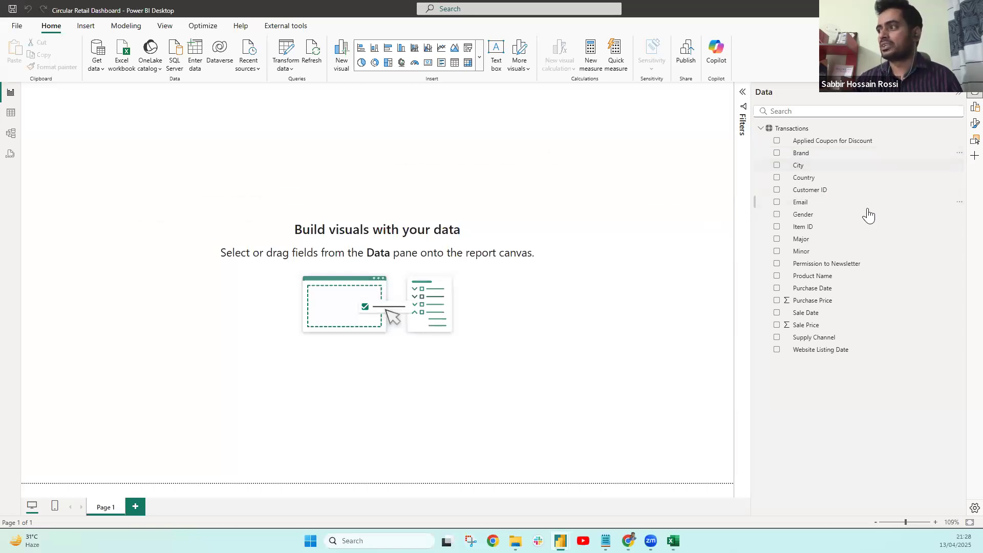
Add a card for Sale Price near the page's upper-left corner and summarize it as Average
left_click_drag(802, 326, 177, 198)
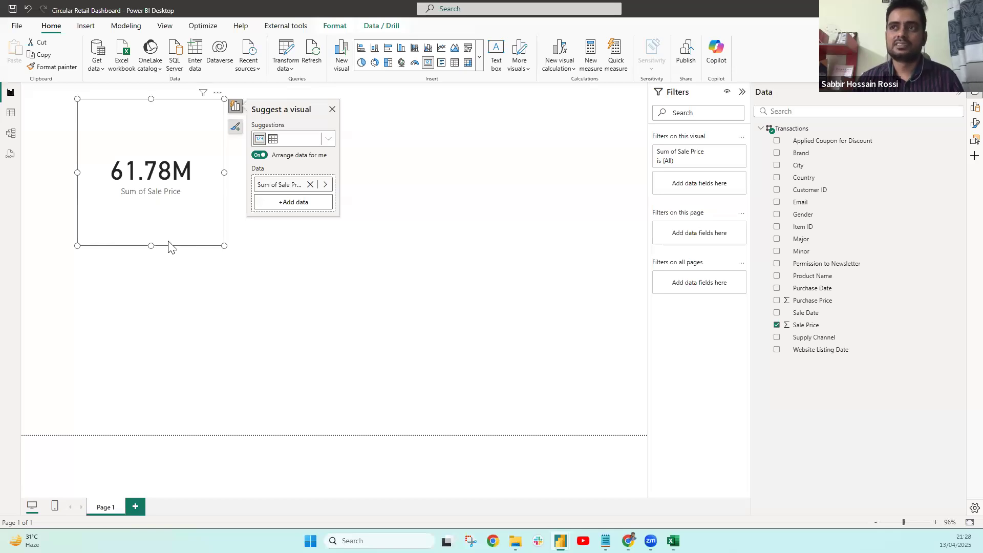
left_click(326, 185)
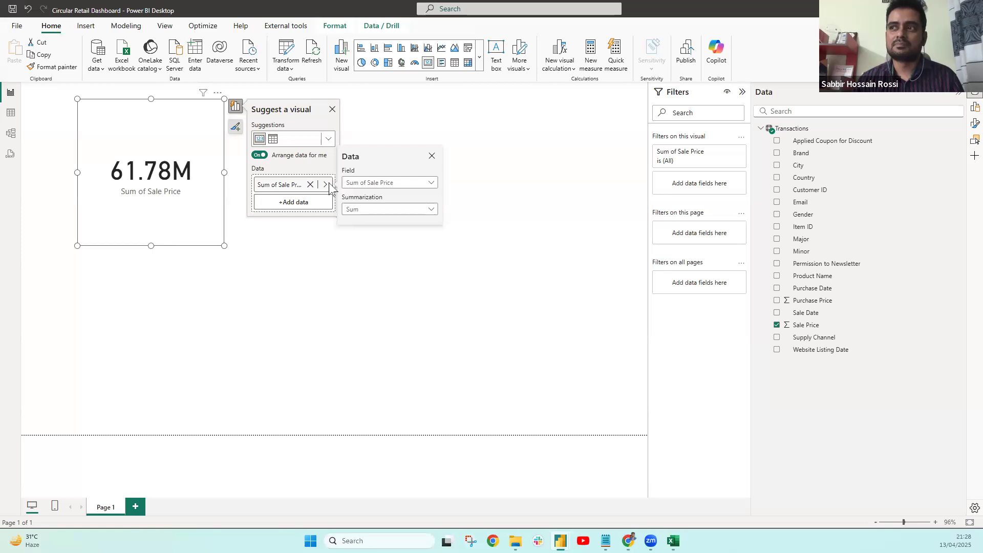
left_click(357, 211)
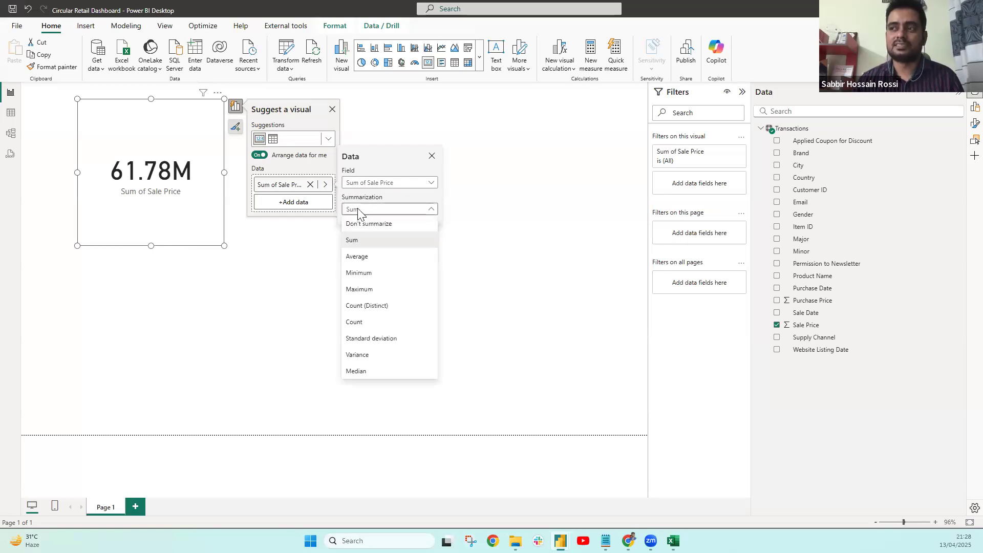
left_click(372, 256)
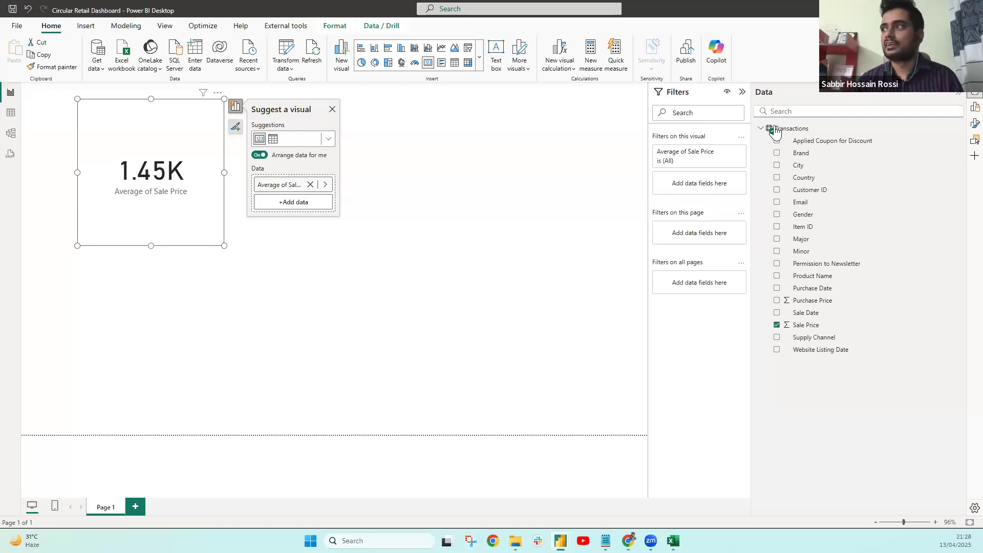
Set the callout value's display units to None on the Average of Sale Price card
left_click(974, 123)
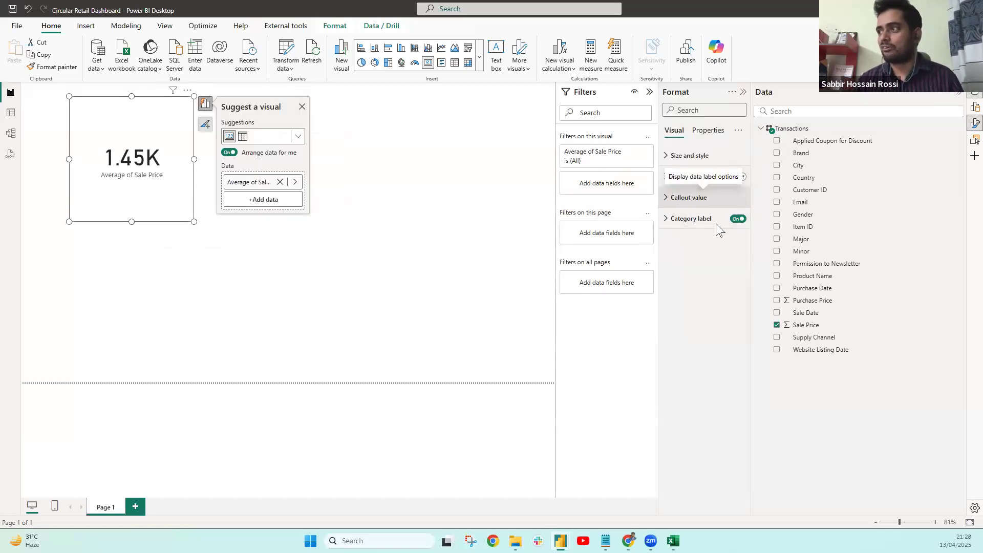
left_click(689, 197)
left_click(696, 301)
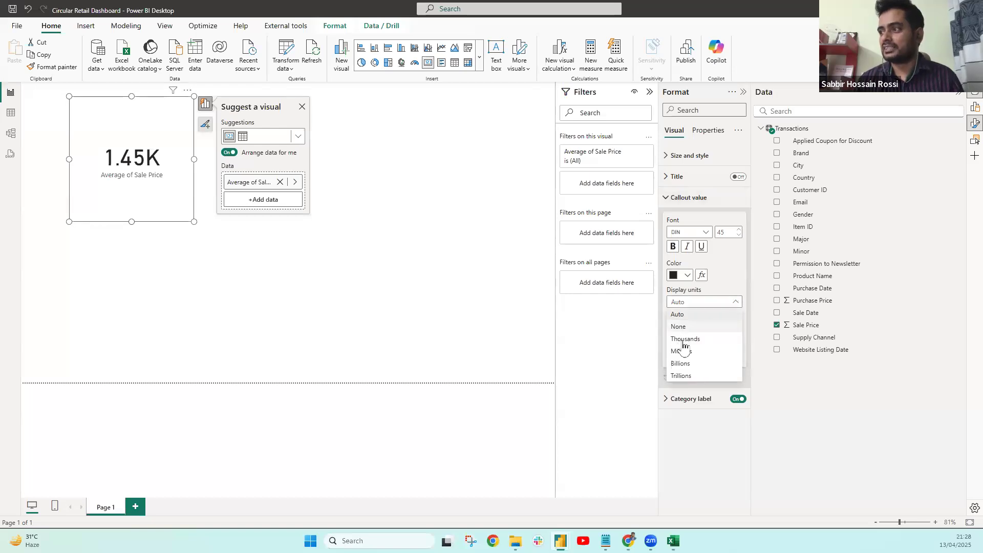
left_click(683, 340)
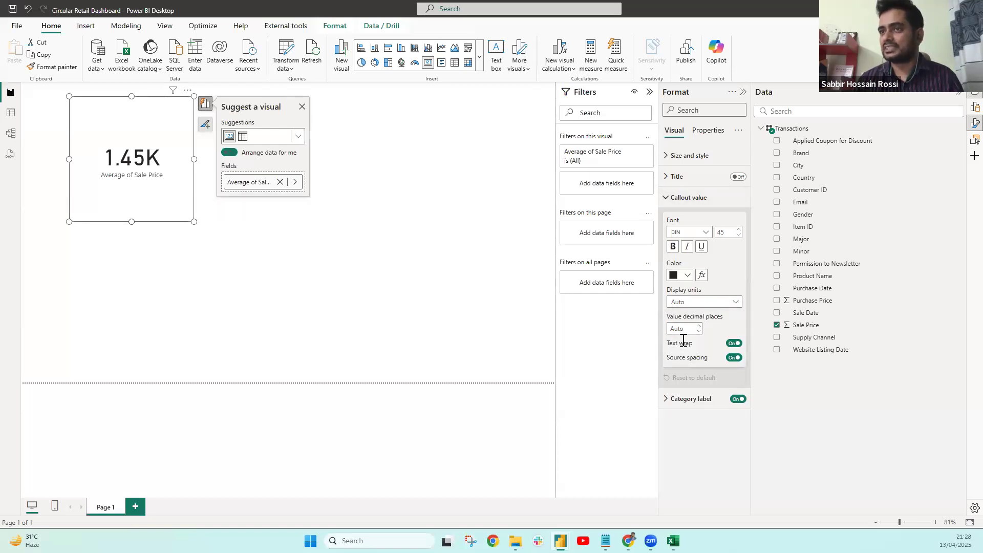
left_click(684, 305)
left_click(681, 312)
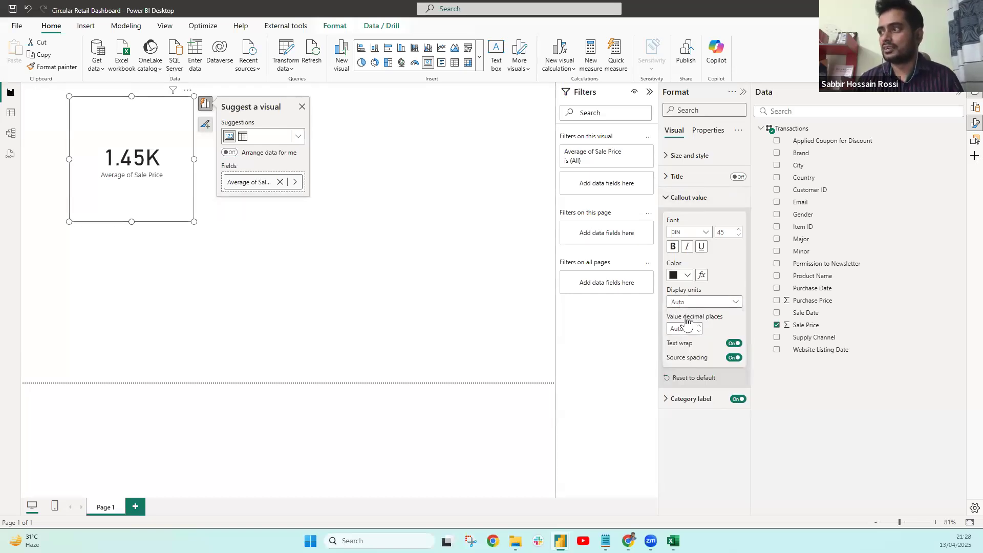
left_click(686, 303)
left_click(680, 318)
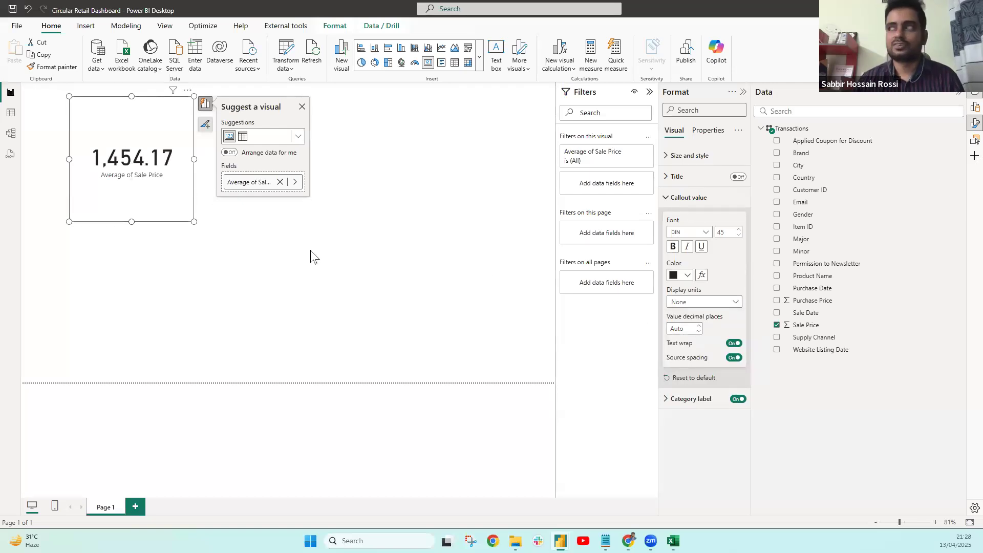
left_click(307, 325)
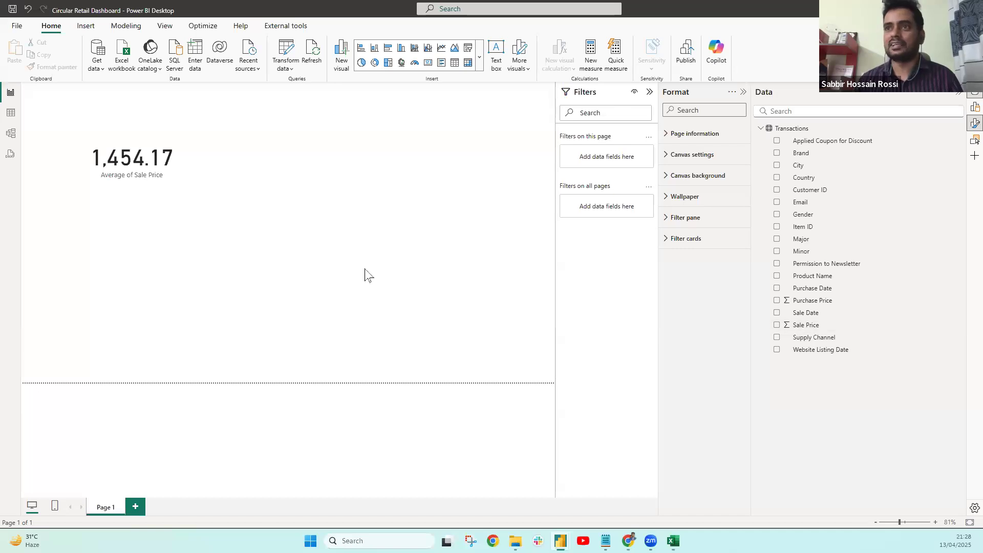
Add a second Sale Price card in the middle of the page, and collapse the Filters and Format panes
left_click_drag(801, 324, 314, 286)
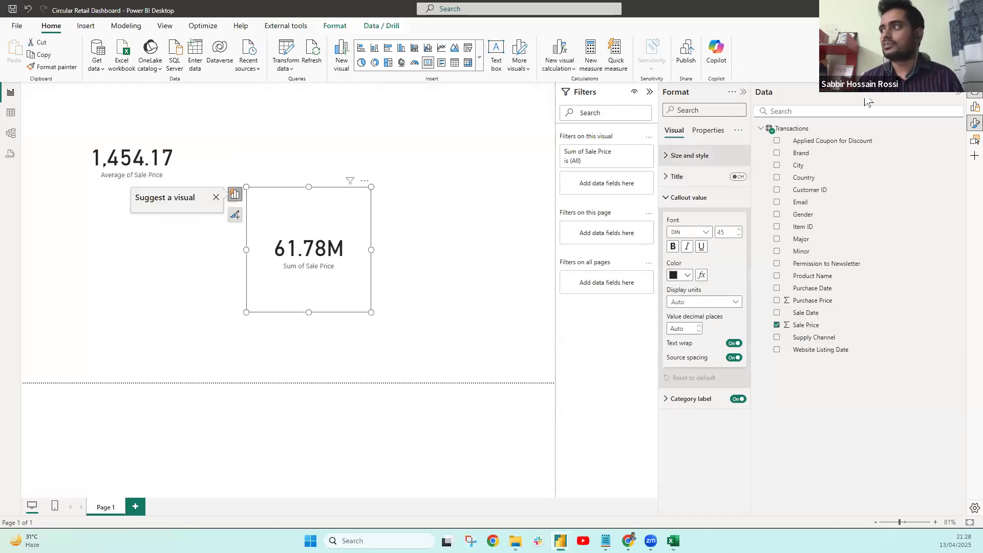
left_click(958, 94)
left_click(959, 95)
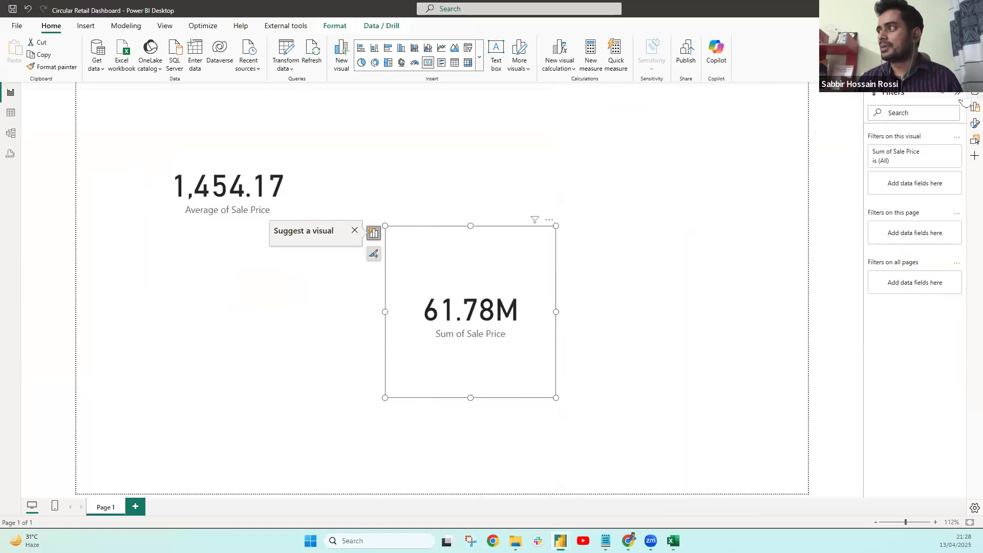
left_click(975, 95)
left_click(742, 92)
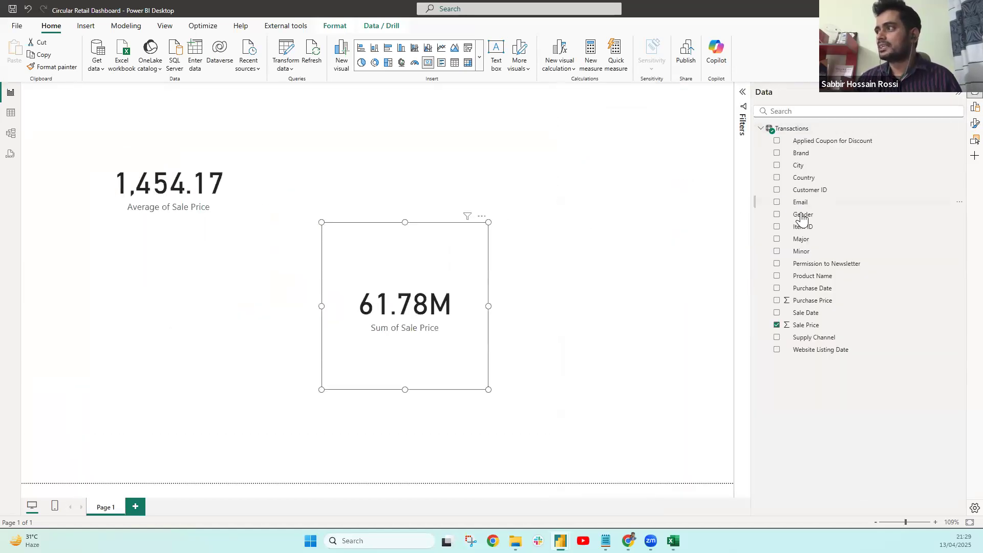
Add Brand to the Sum of Sale Price card to form a bar chart, widen it and move it up
left_click(777, 153)
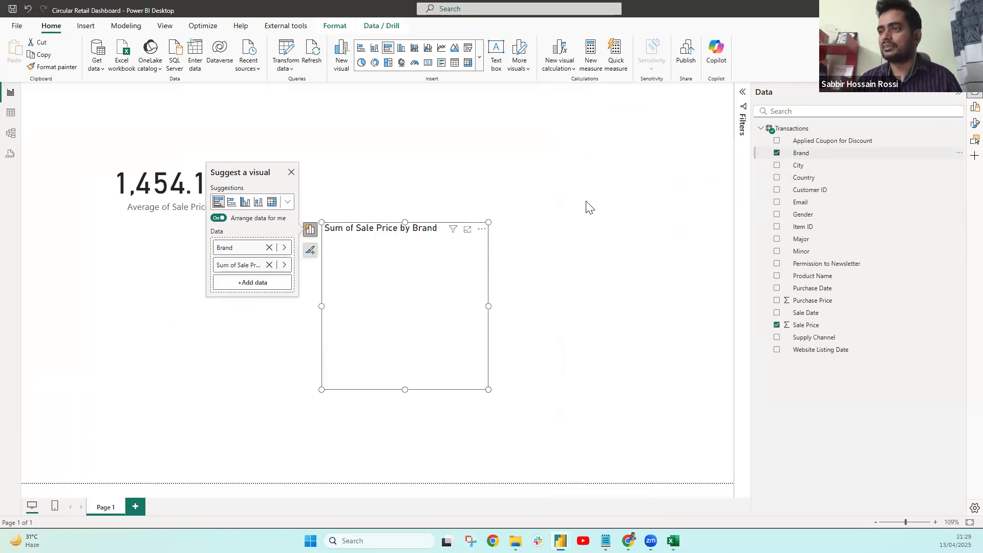
left_click_drag(495, 305, 608, 306)
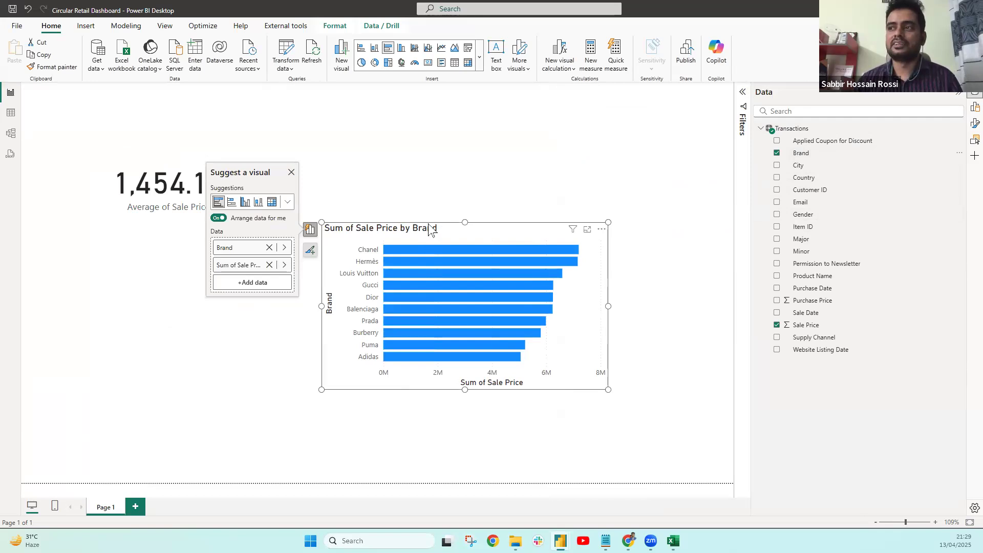
left_click_drag(426, 238, 387, 173)
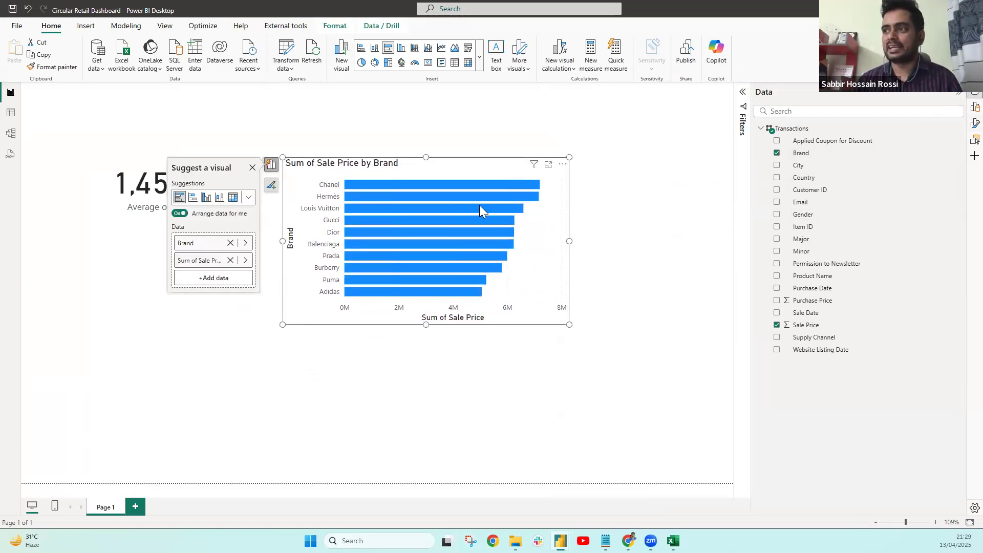
mouse_move(481, 209)
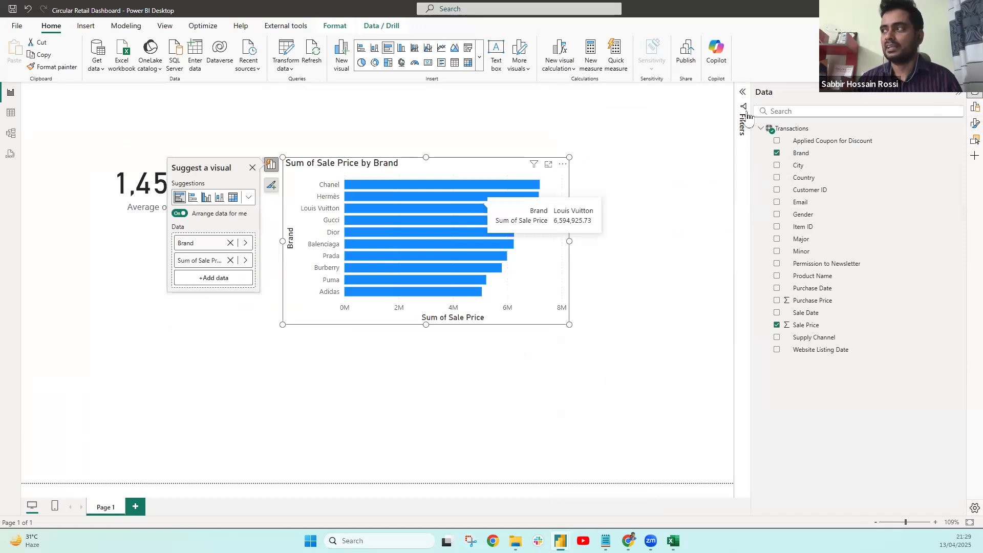
Turn on data labels for the Sum of Sale Price by Brand chart and place it below the average card
left_click(975, 123)
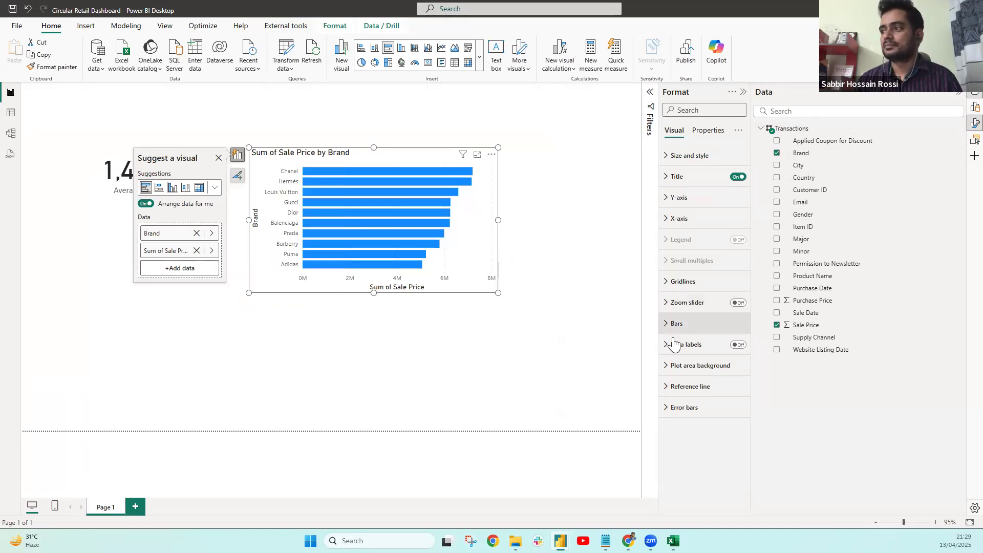
left_click(738, 345)
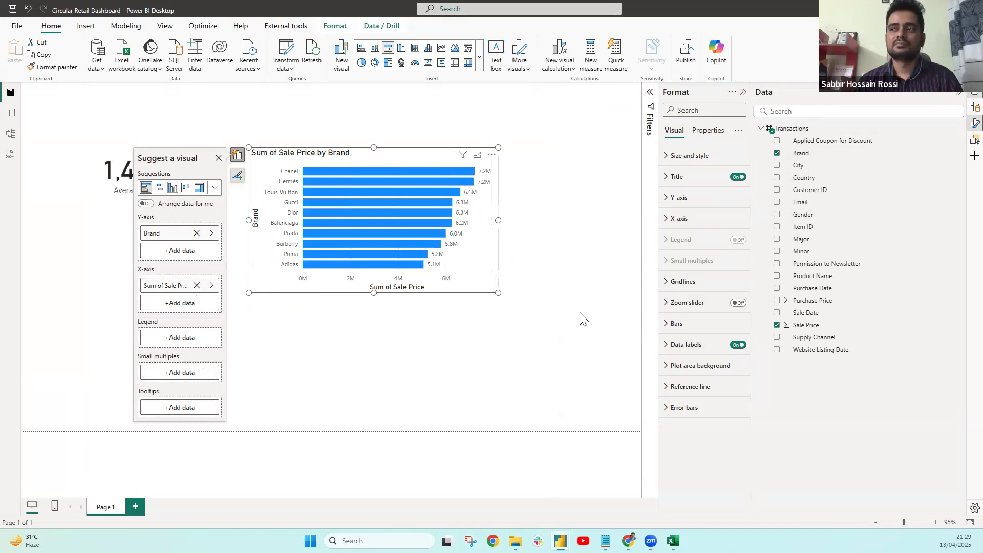
left_click_drag(473, 282, 487, 245)
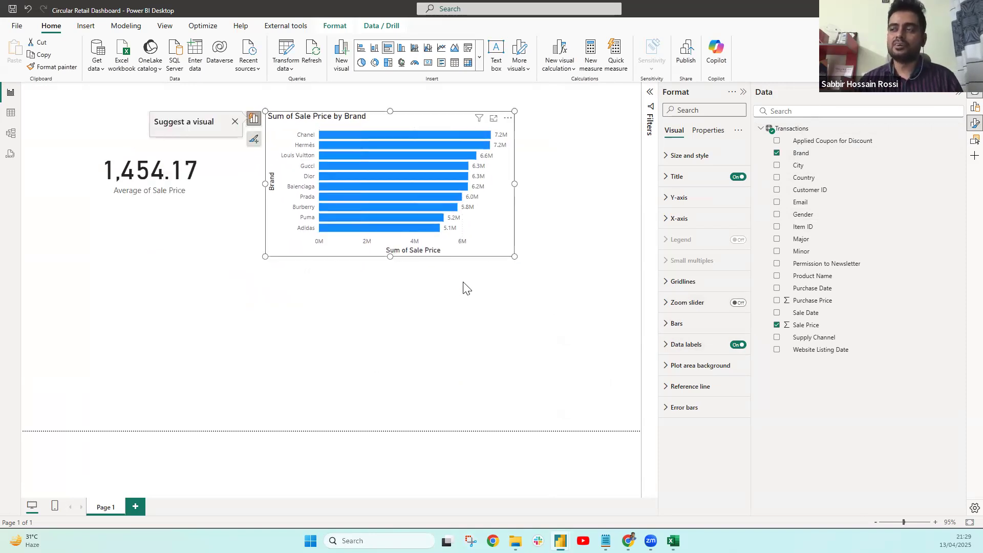
left_click(294, 308)
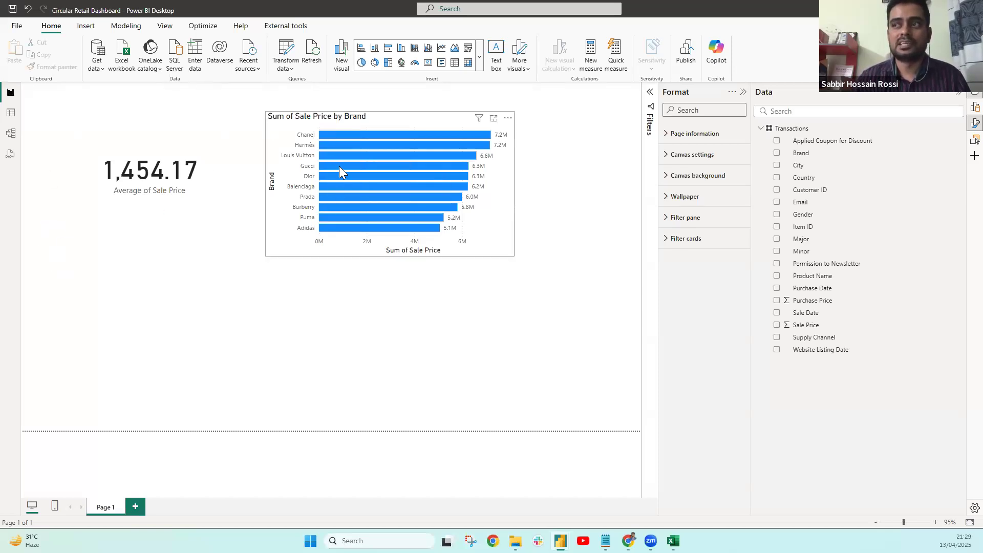
left_click_drag(318, 258, 114, 395)
Insert a slicer to the right of the average card and assign the Brand field to it
left_click(454, 143)
left_click(468, 48)
left_click_drag(378, 171, 444, 164)
left_click_drag(801, 154, 432, 184)
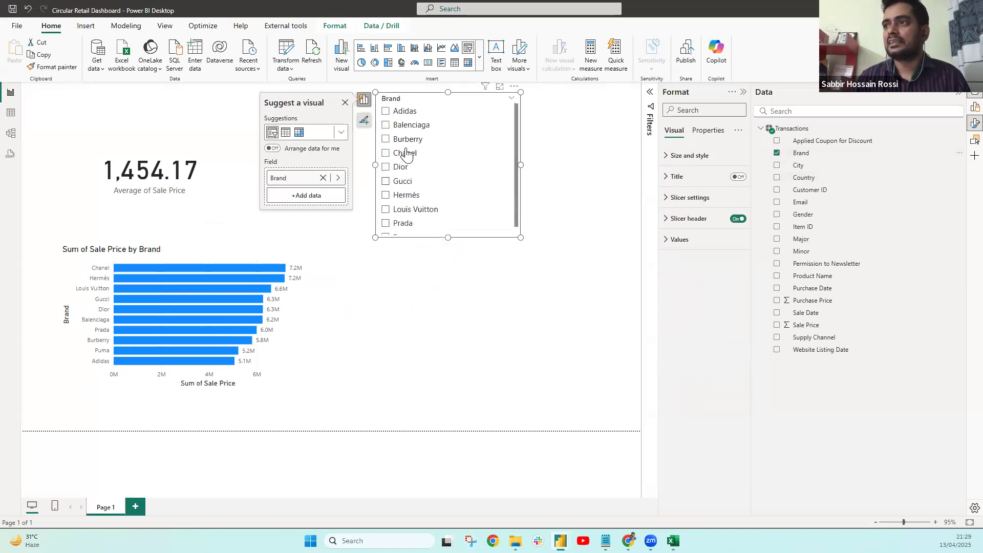
Filter the page to Gucci with the Brand slicer and clear the selection again
left_click(399, 185)
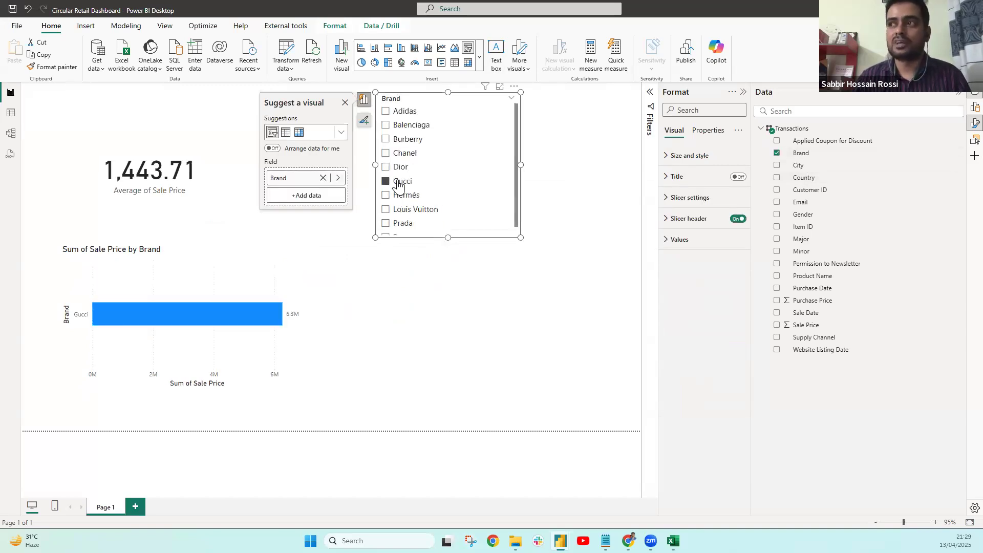
left_click(399, 184)
left_click(463, 297)
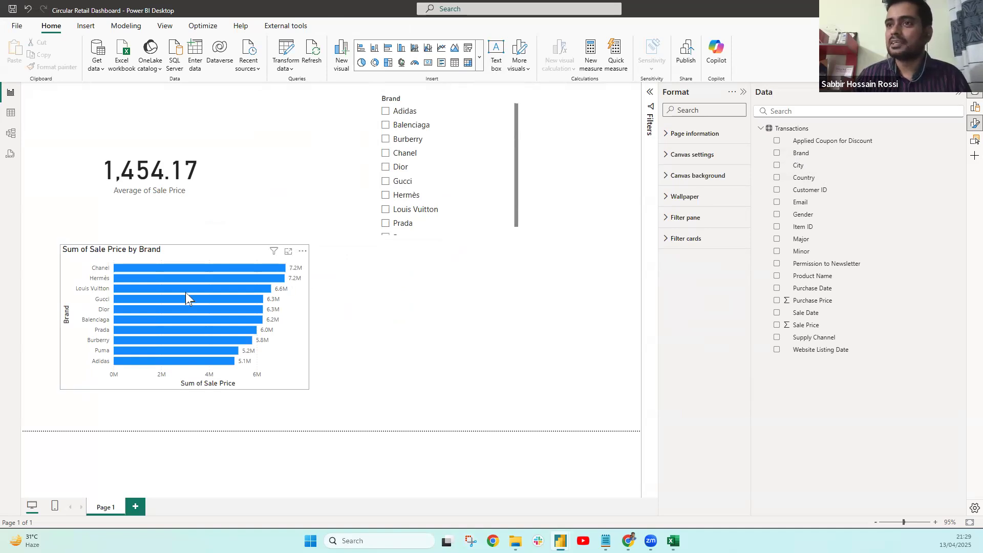
Cross-filter the average card from the bar chart, first by Gucci and finally by Louis Vuitton
left_click(167, 301)
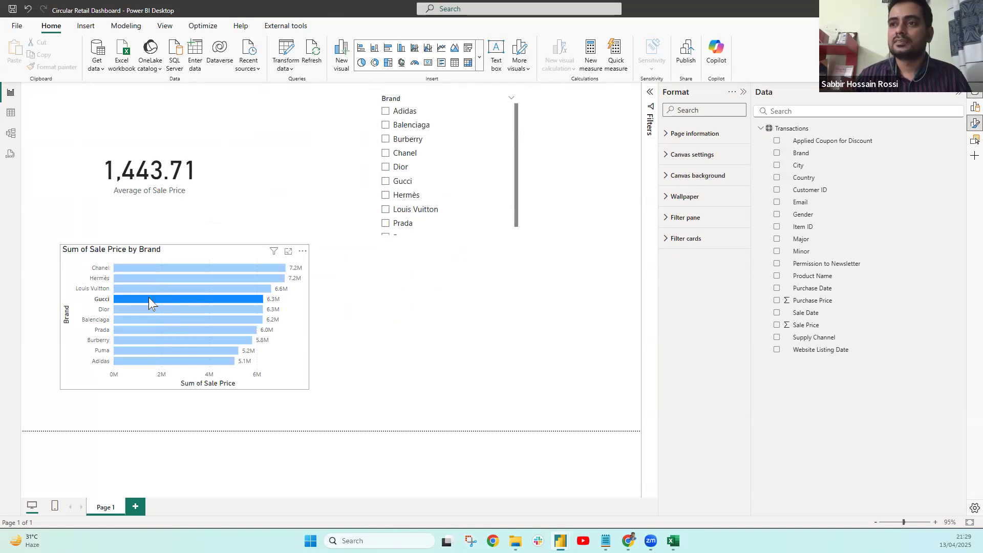
left_click(149, 301)
left_click(138, 289)
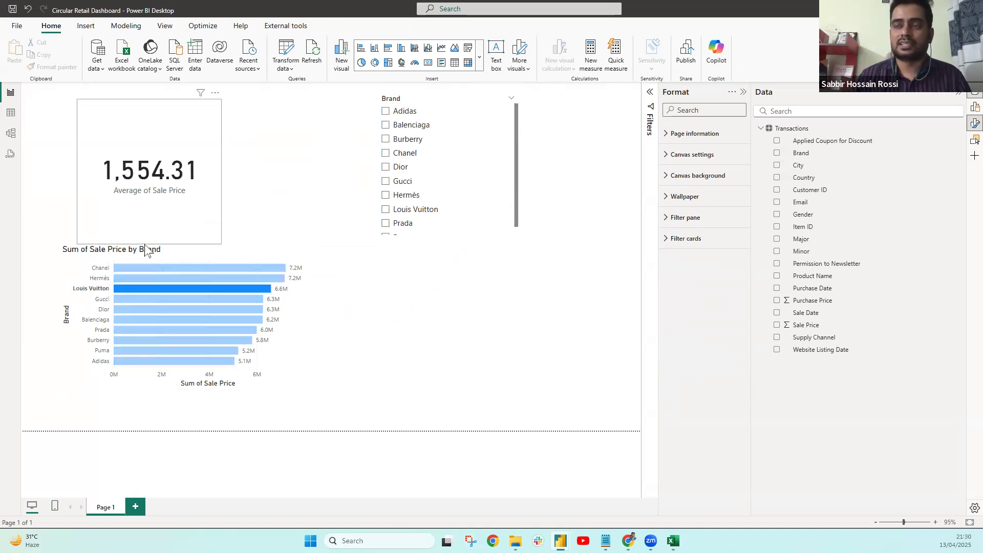
Cross-filter the average card from the bar chart by Dior, Balenciaga, Prada, Burberry, Puma and Adidas, and clear the selection
left_click(140, 308)
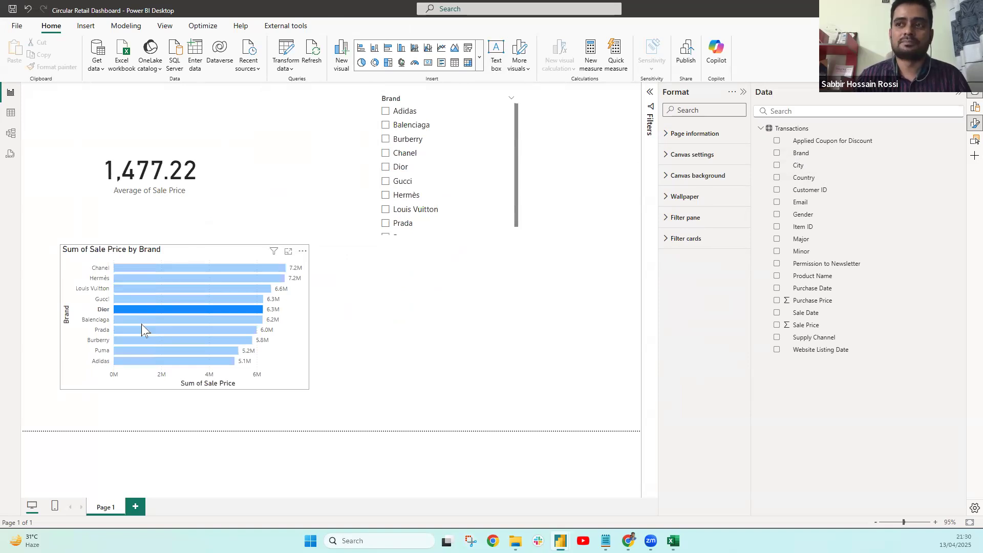
left_click(140, 321)
left_click(139, 331)
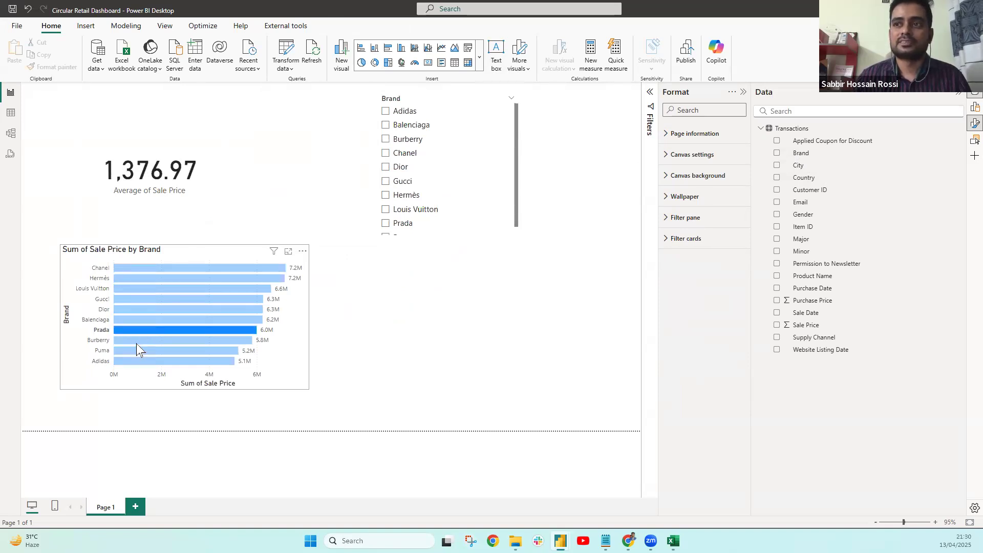
left_click(136, 342)
left_click(139, 359)
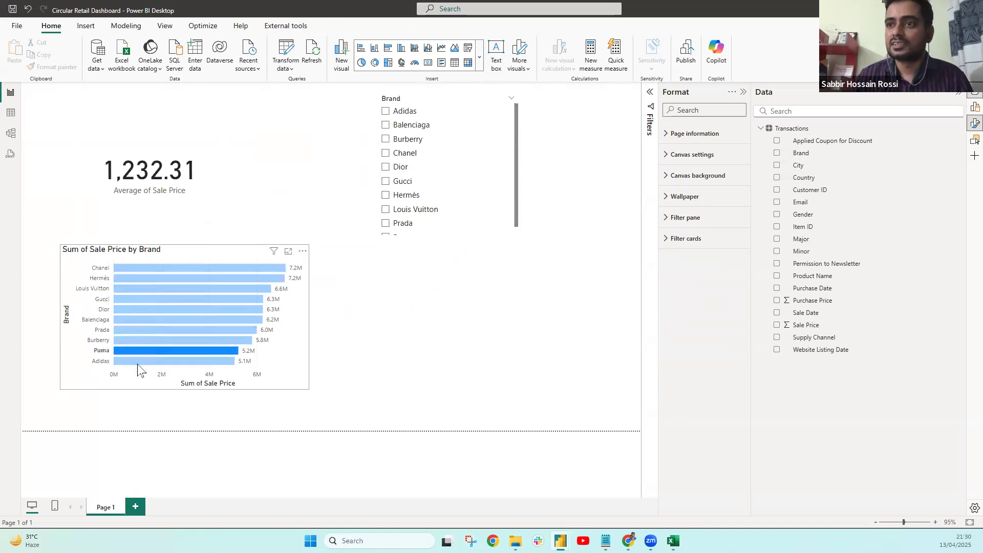
left_click(141, 361)
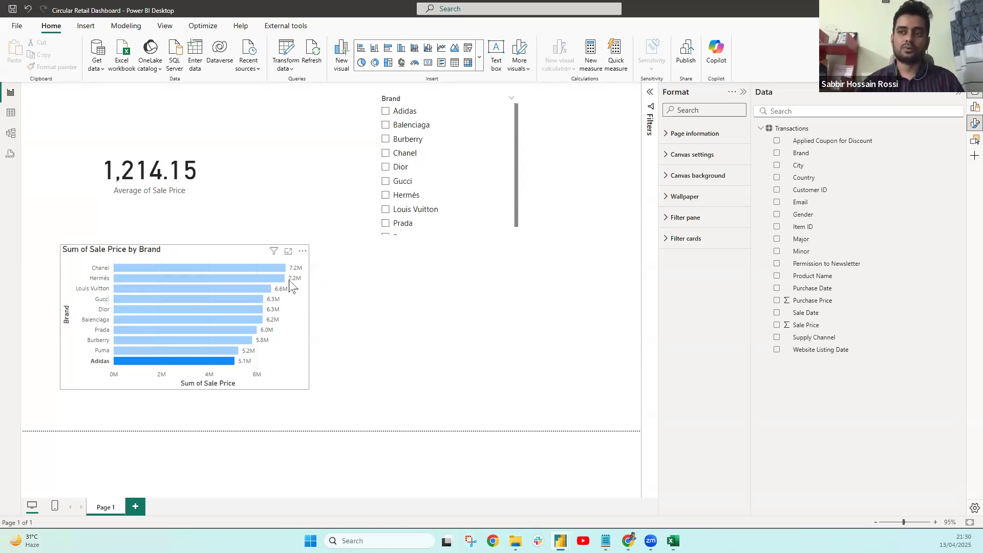
left_click(155, 361)
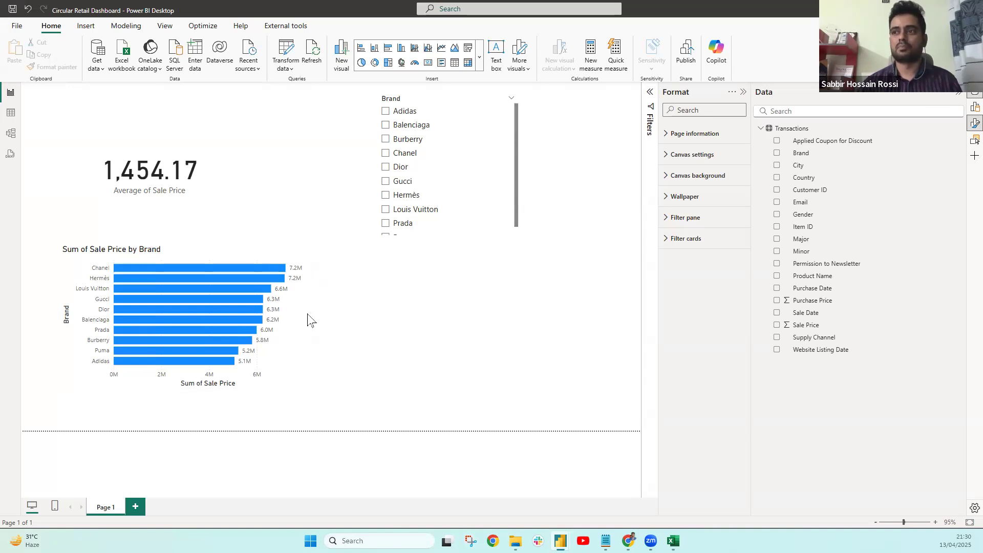
Empty the report page by deleting the Brand slicer, the bar chart and the average card, and collapse the Data pane
left_click_drag(281, 322, 257, 311)
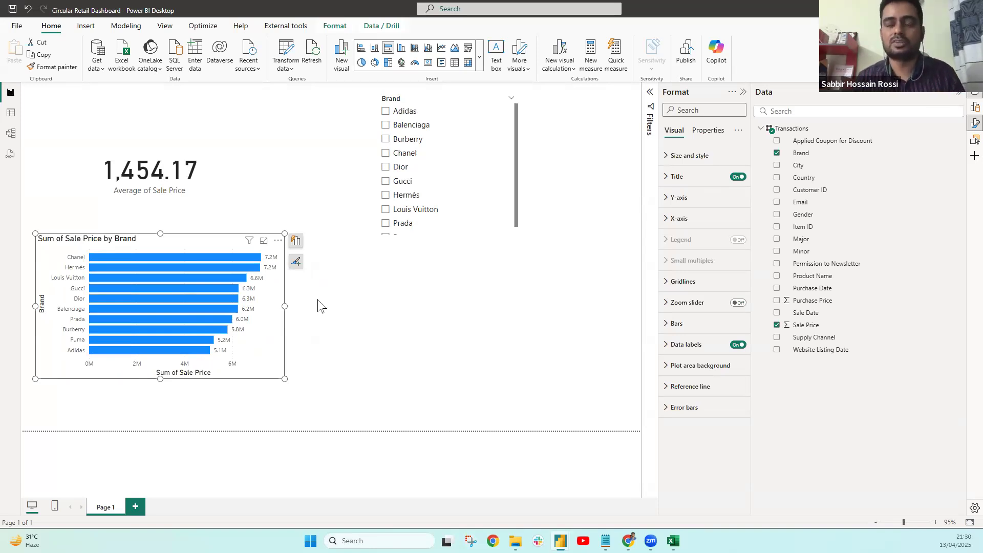
left_click(515, 218)
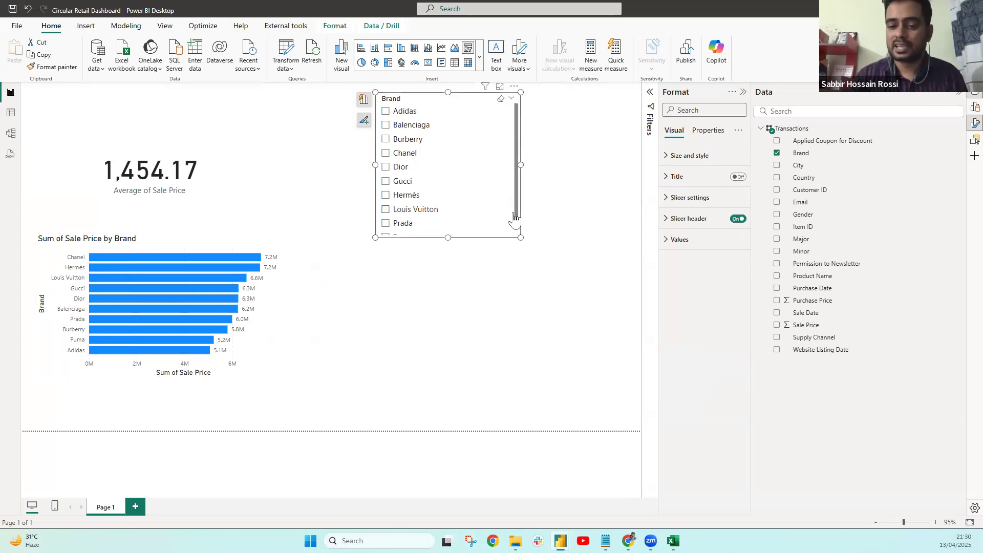
key("Delete")
left_click(275, 310)
key("Delete")
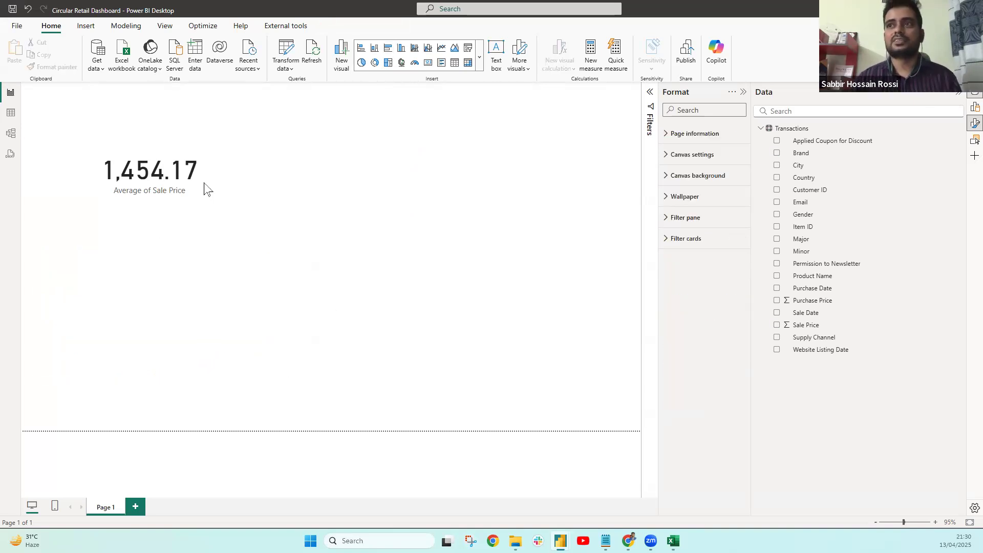
left_click(203, 189)
key("Delete")
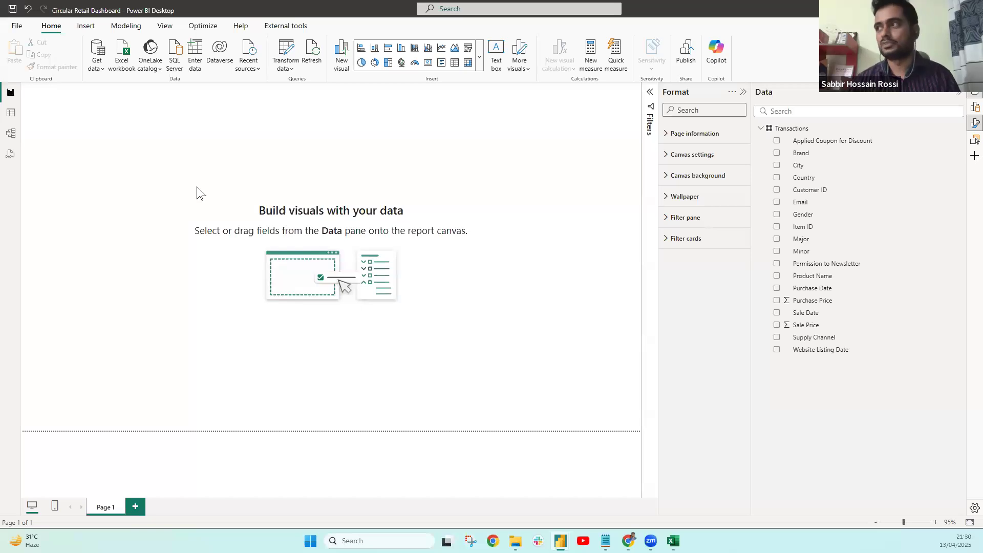
left_click(958, 94)
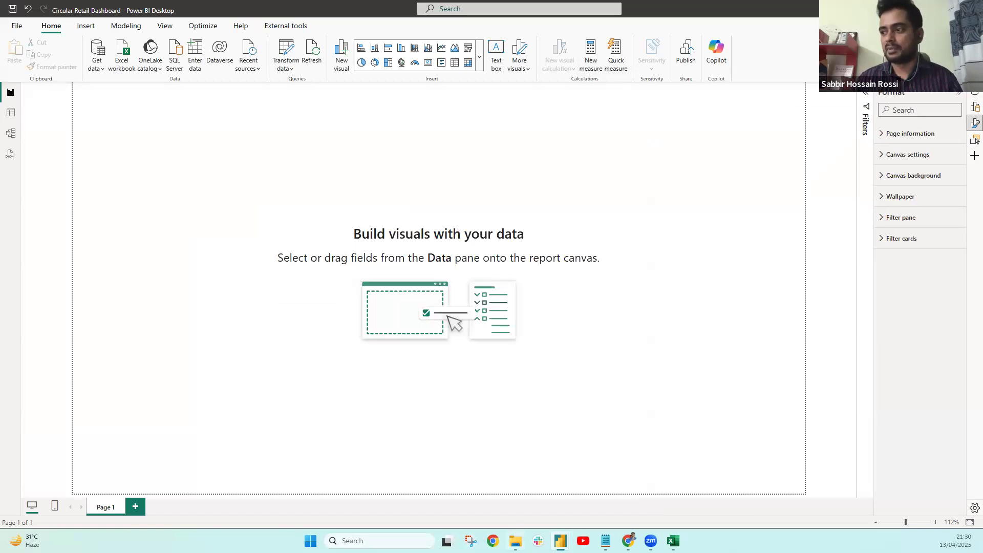
Switch to Chrome and look through the BI For Business home page down to the industries section
key("alt+Tab")
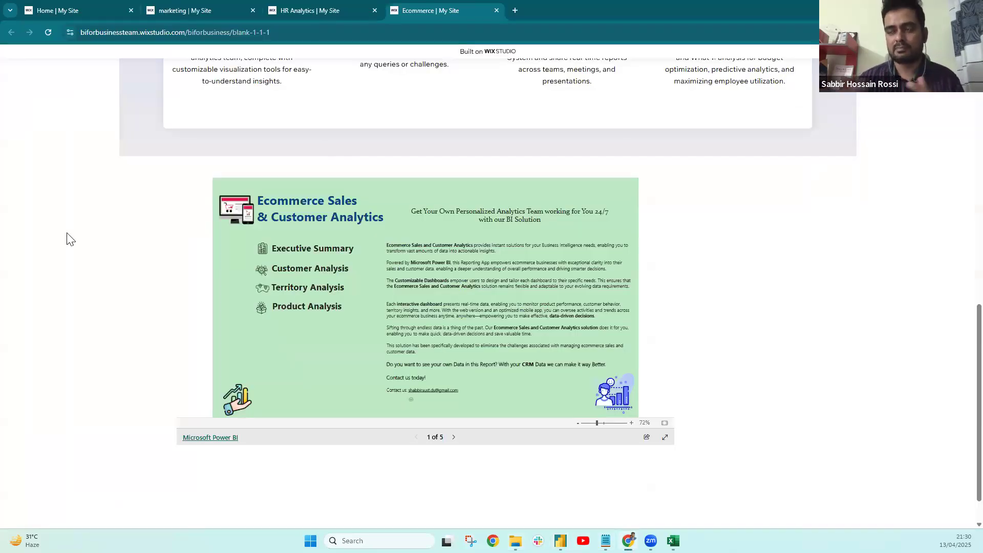
left_click(111, 7)
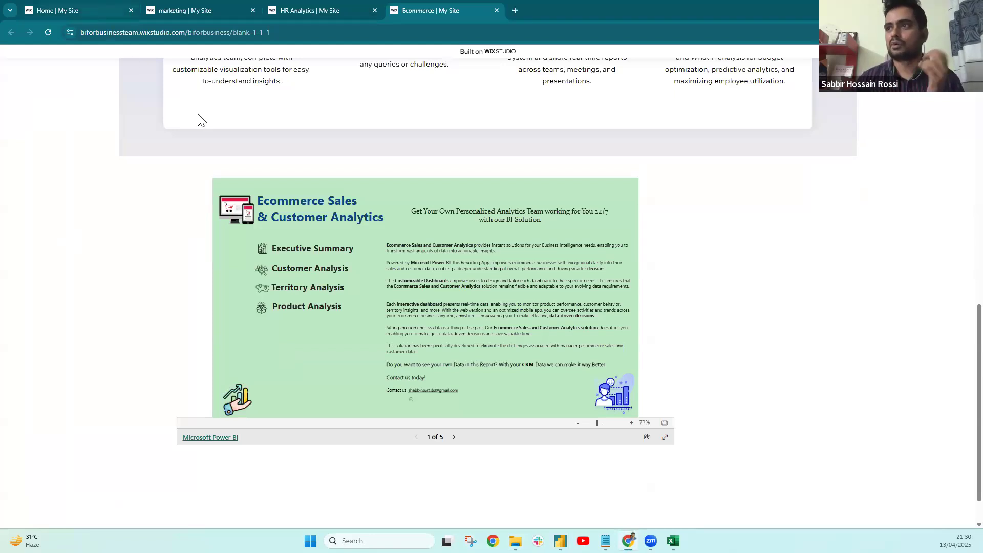
scroll(64, 232, "up", 10)
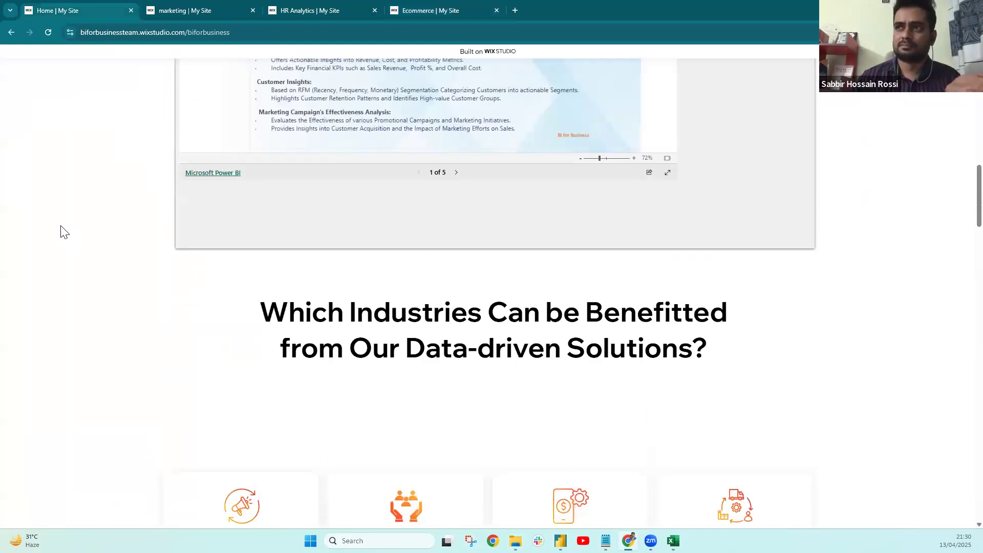
scroll(62, 226, "up", 8)
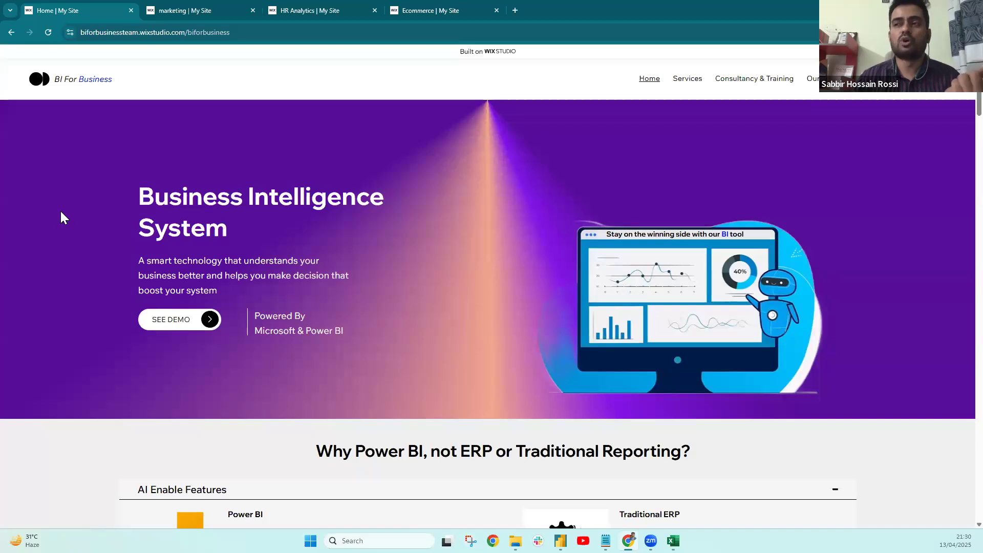
scroll(61, 213, "down", 7)
scroll(59, 214, "down", 12)
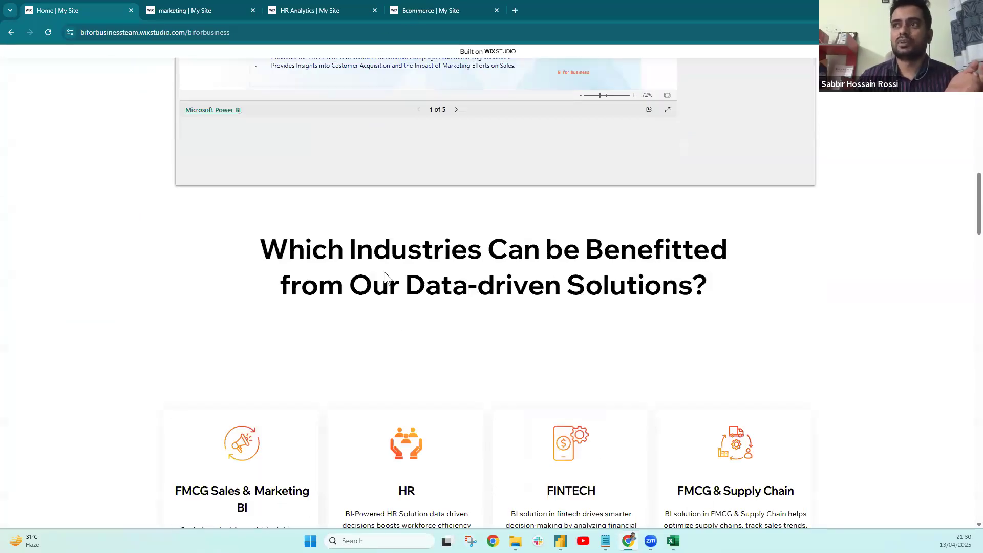
scroll(567, 413, "down", 5)
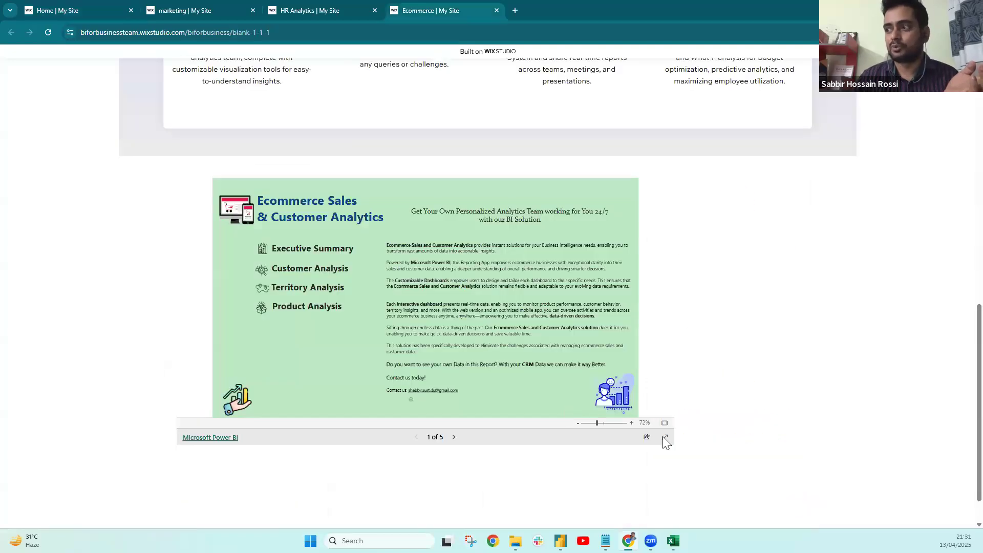
Show the Ecommerce Sales & Customer Analytics report full screen and view its Executive Summary, Product Analysis and Customer Analysis pages
left_click(664, 437)
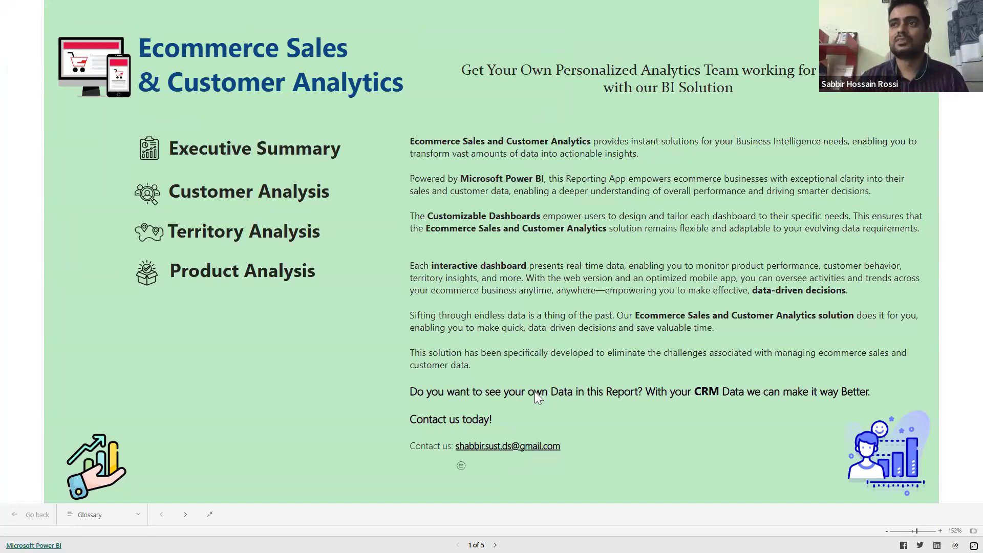
left_click(228, 154)
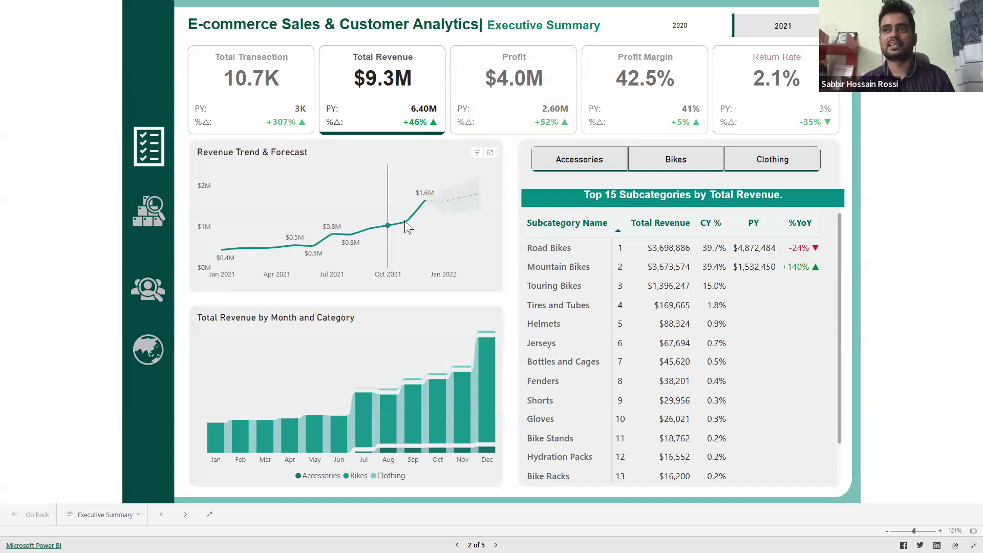
left_click(146, 217)
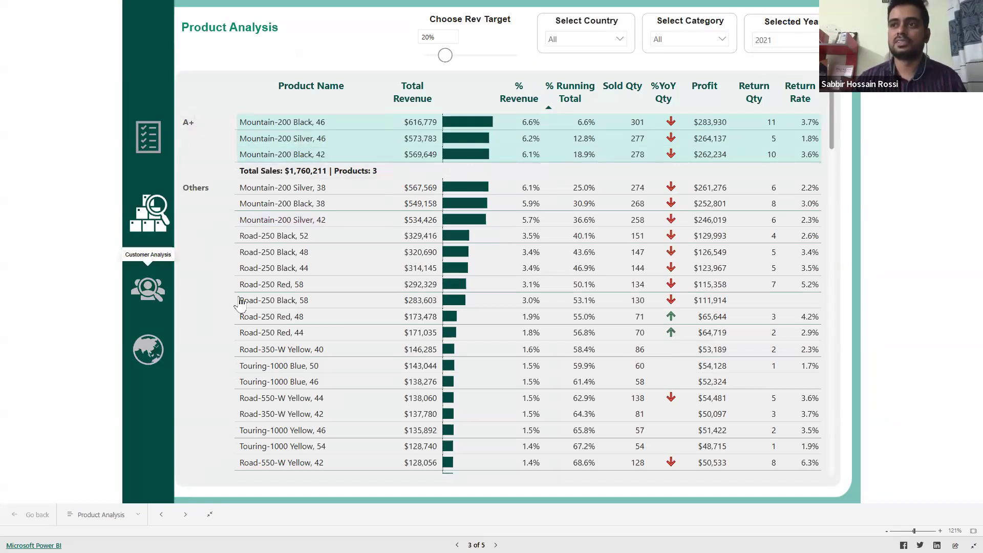
left_click(151, 289)
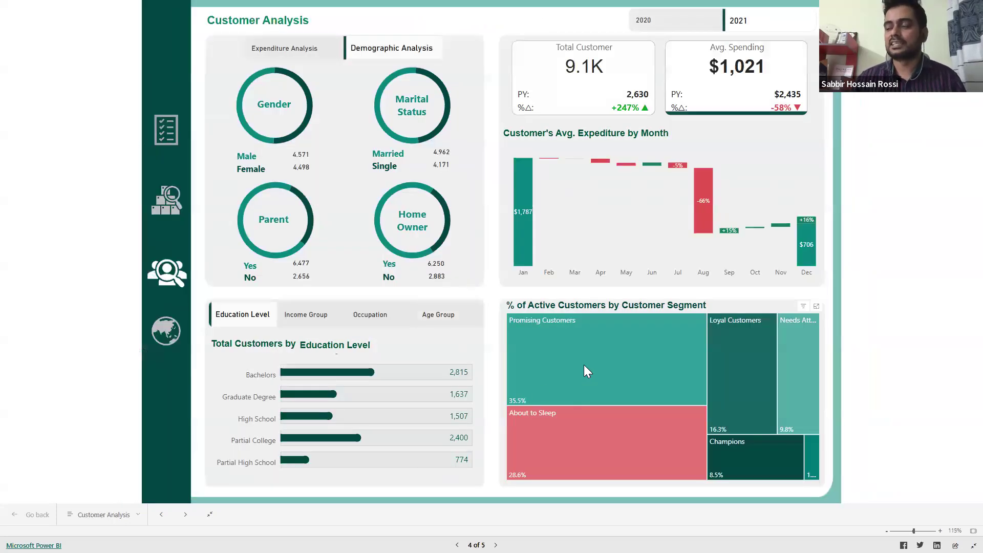
Drill through from the Promising Customers segment to Customer Details, return to Customer Analysis, and close the Ecommerce report page
mouse_move(587, 359)
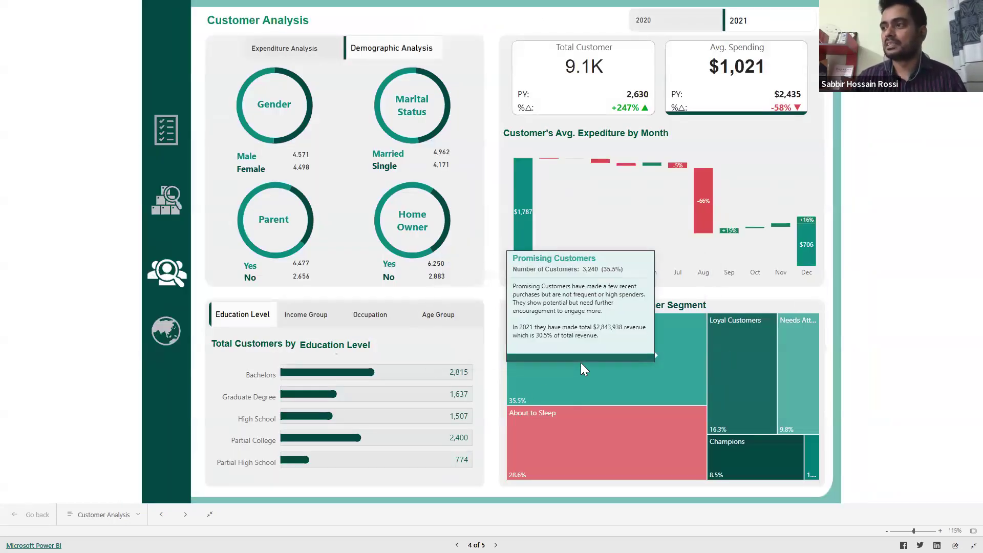
right_click(582, 355)
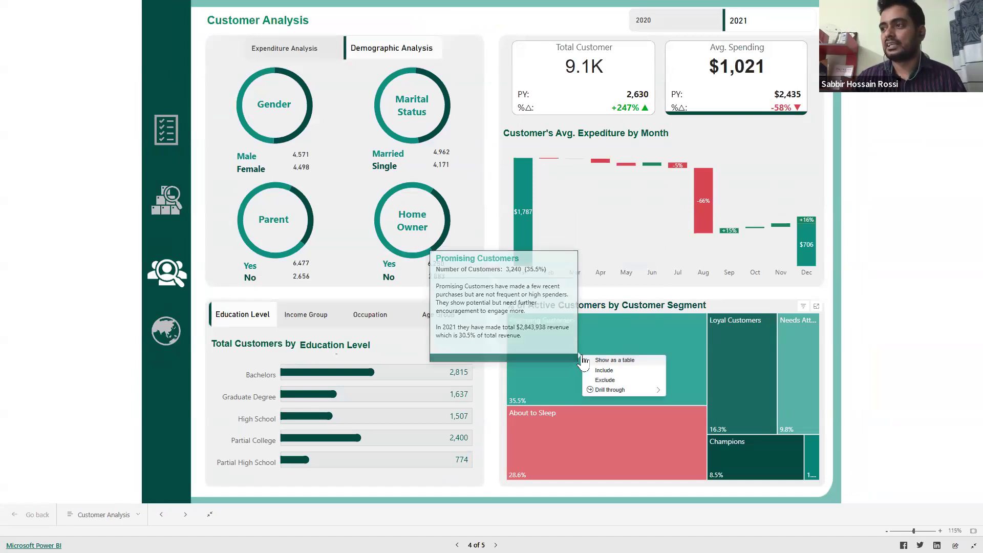
mouse_move(660, 390)
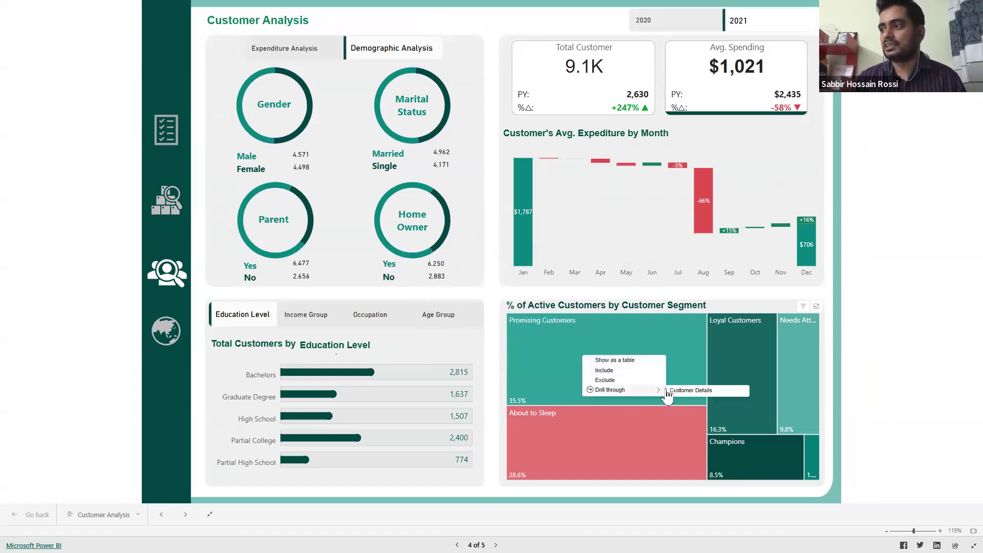
left_click(685, 389)
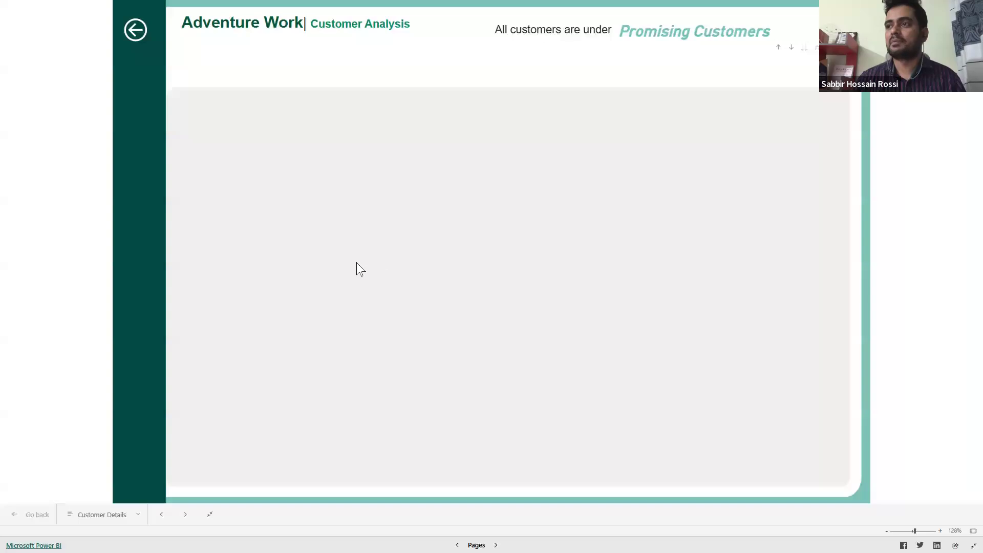
left_click(128, 37)
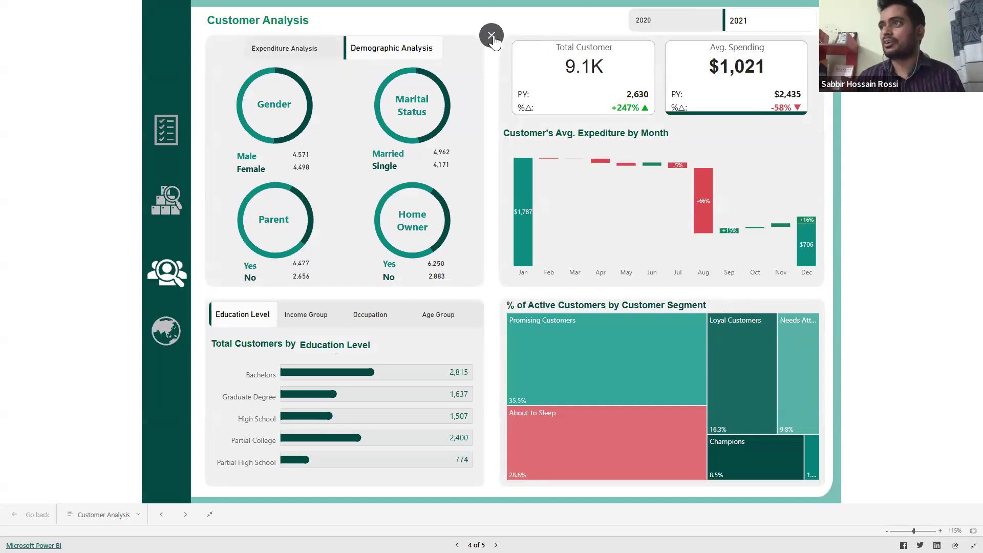
left_click(491, 35)
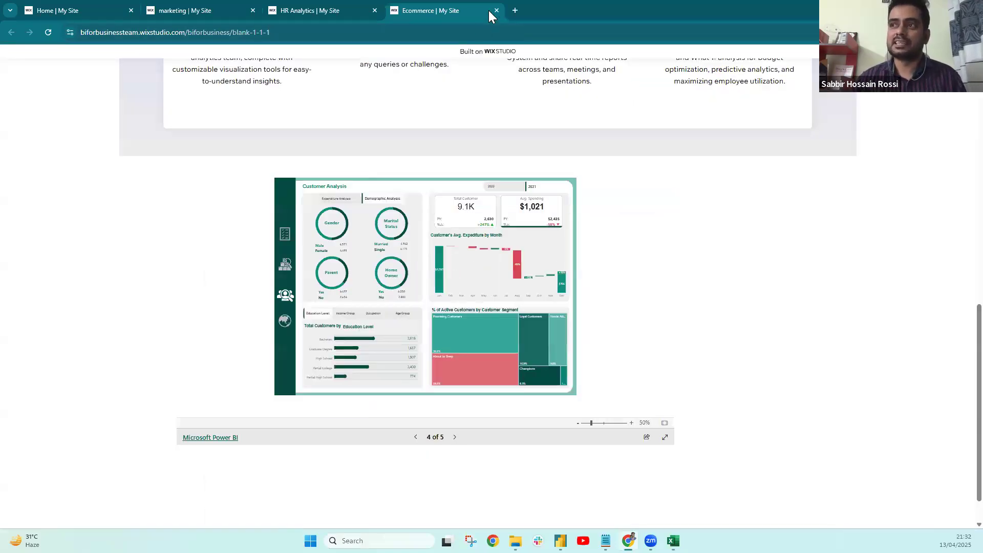
key("ctrl+w")
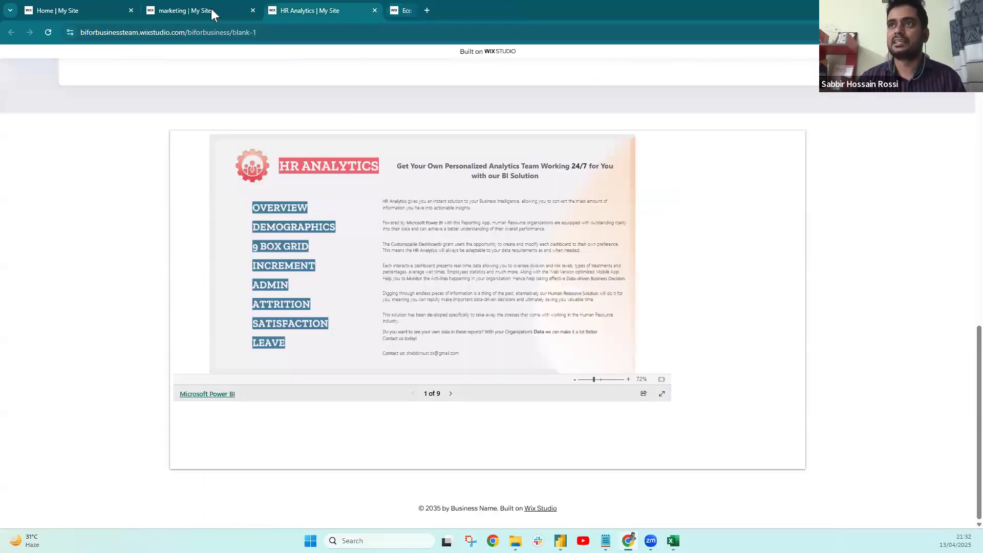
View the Sales and Finance pages of the FMCG Sales & Marketing BI report, inspect Chittagong's map tooltip, and close the marketing page
key("ctrl+shift+Tab")
left_click(558, 447)
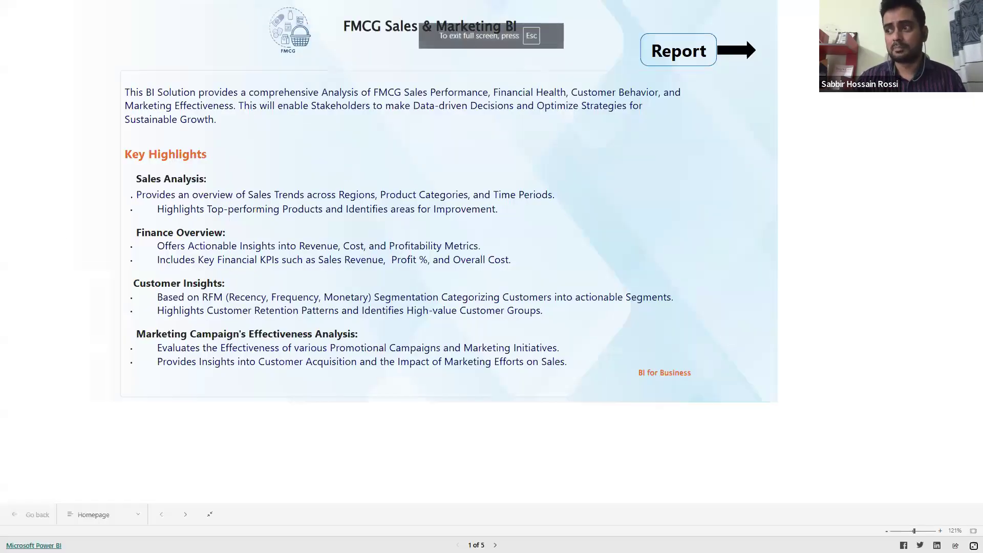
left_click(495, 545)
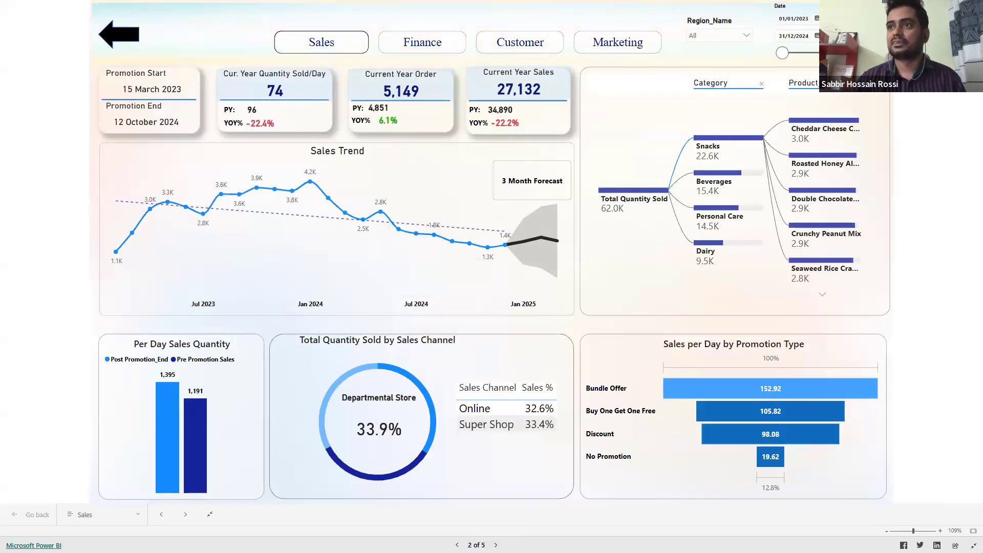
left_click(495, 545)
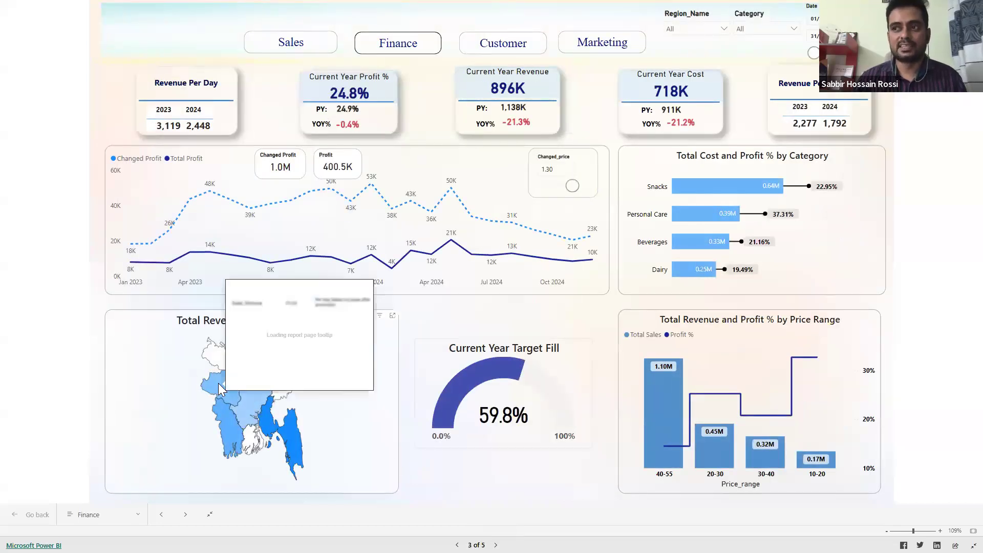
mouse_move(267, 428)
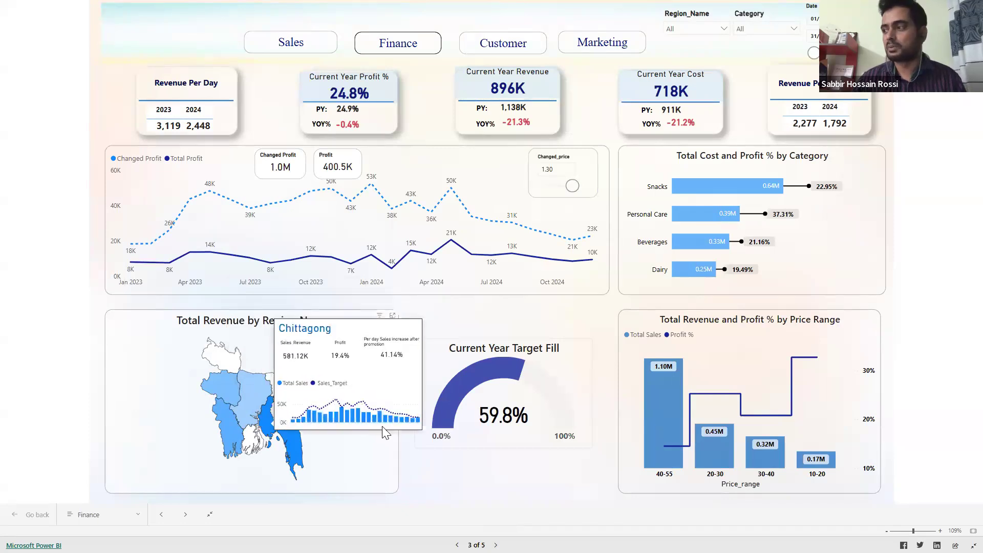
left_click(491, 35)
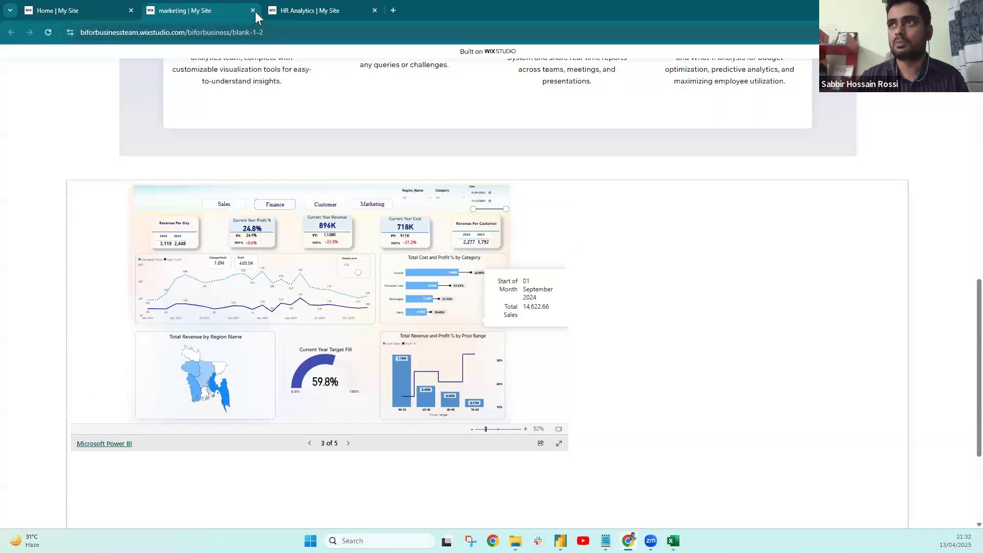
left_click(253, 10)
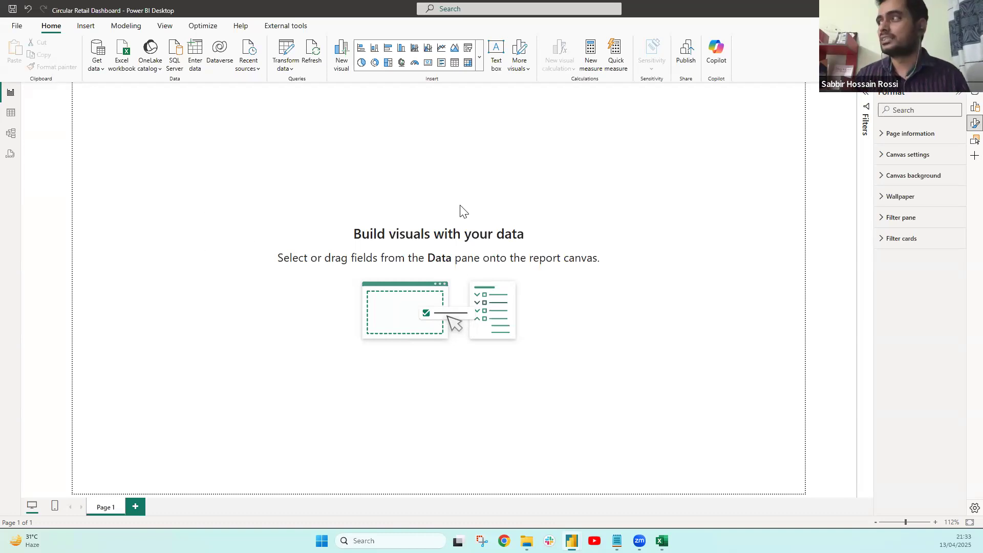
Try the Custom canvas type in the page's canvas settings and return it to 16:9
left_click(884, 159)
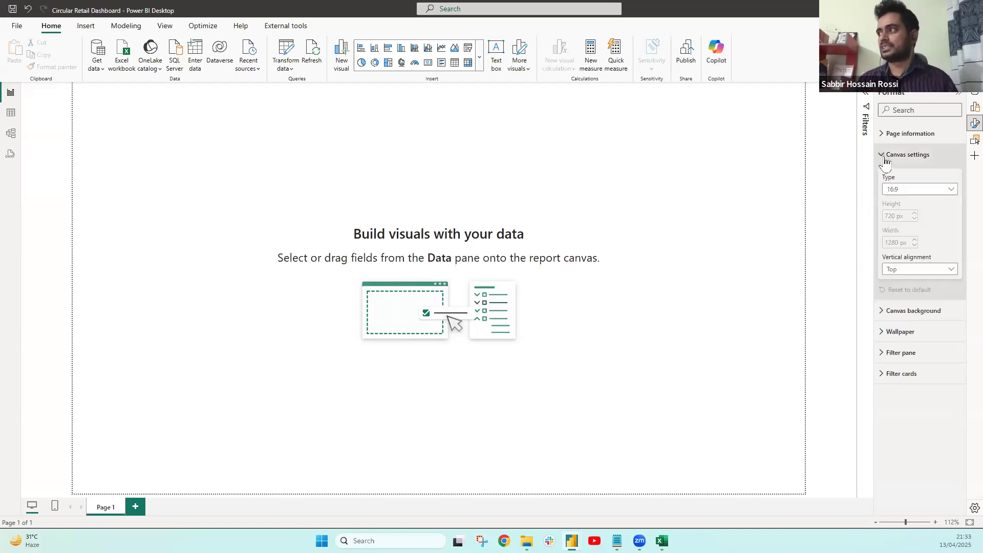
left_click(901, 190)
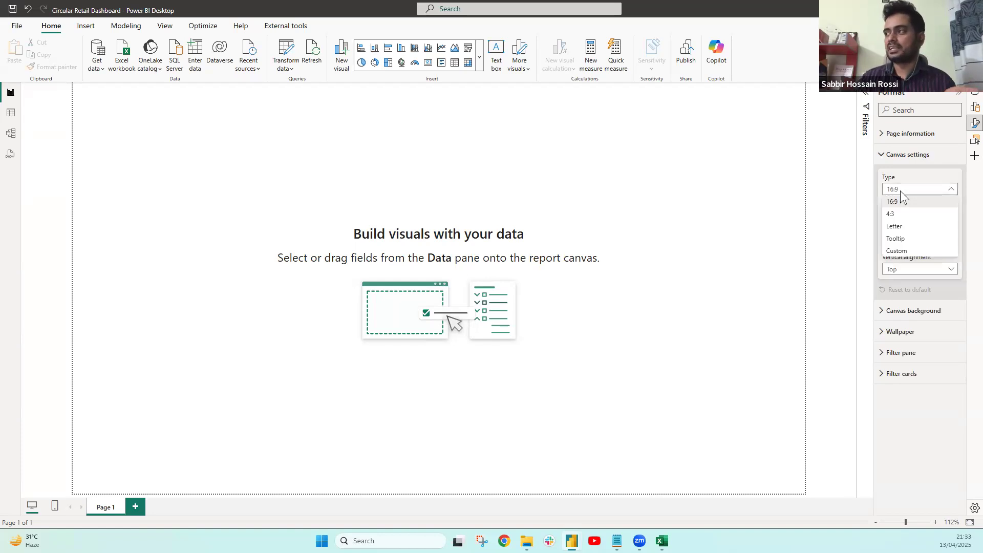
left_click(909, 194)
left_click(909, 197)
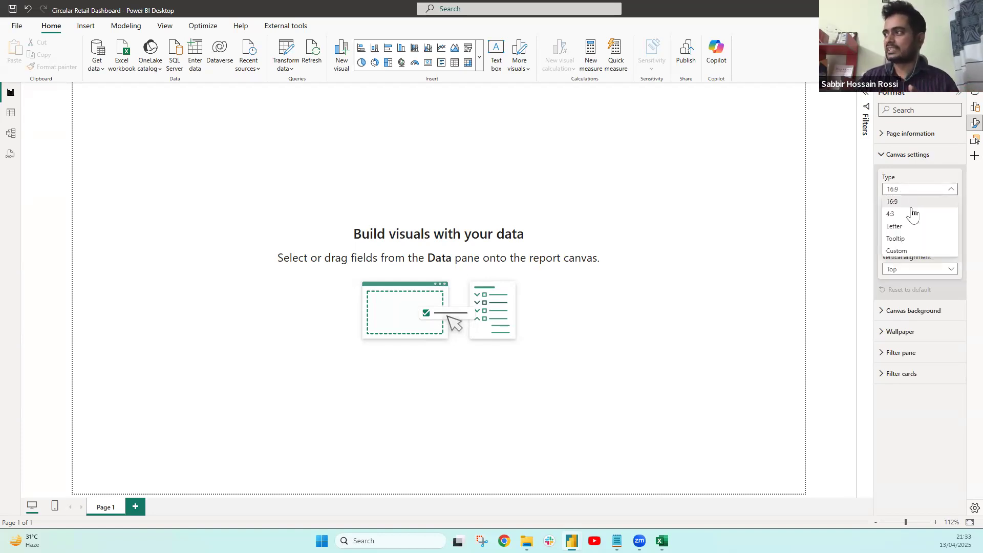
left_click(900, 256)
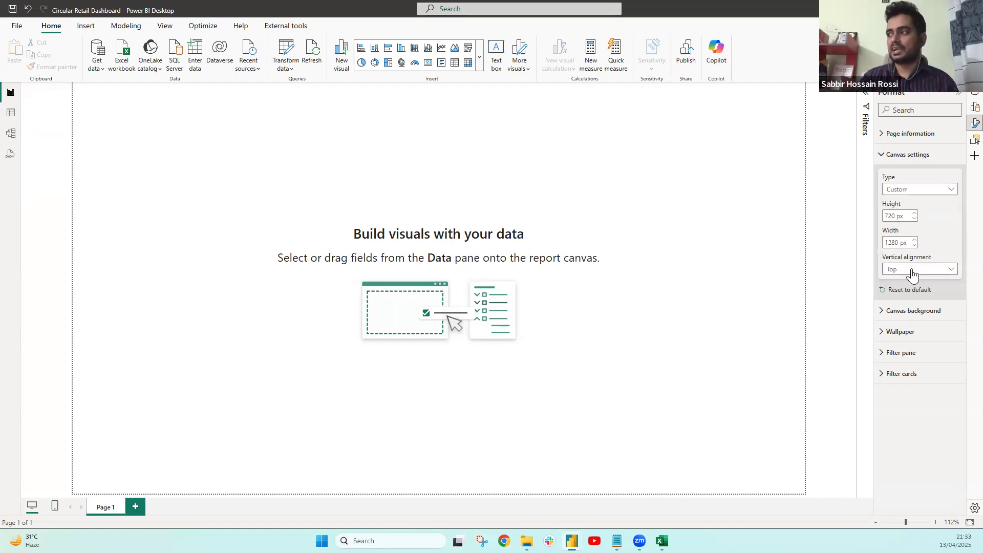
left_click(905, 190)
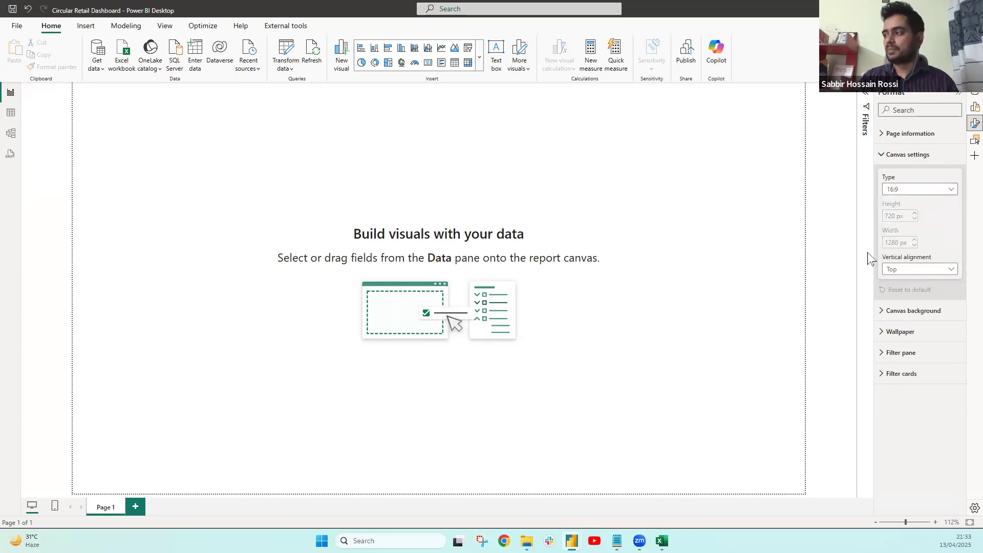
Open the canvas background settings, check the colour codes in DAX & Color Pallete.txt in Notepad, and return to Power BI
left_click(881, 310)
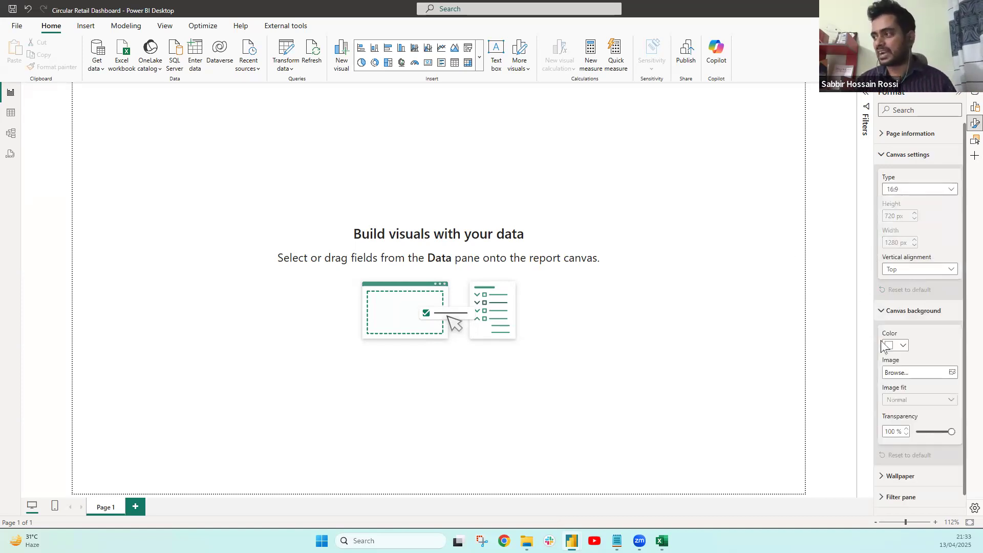
scroll(879, 346, "down", 1)
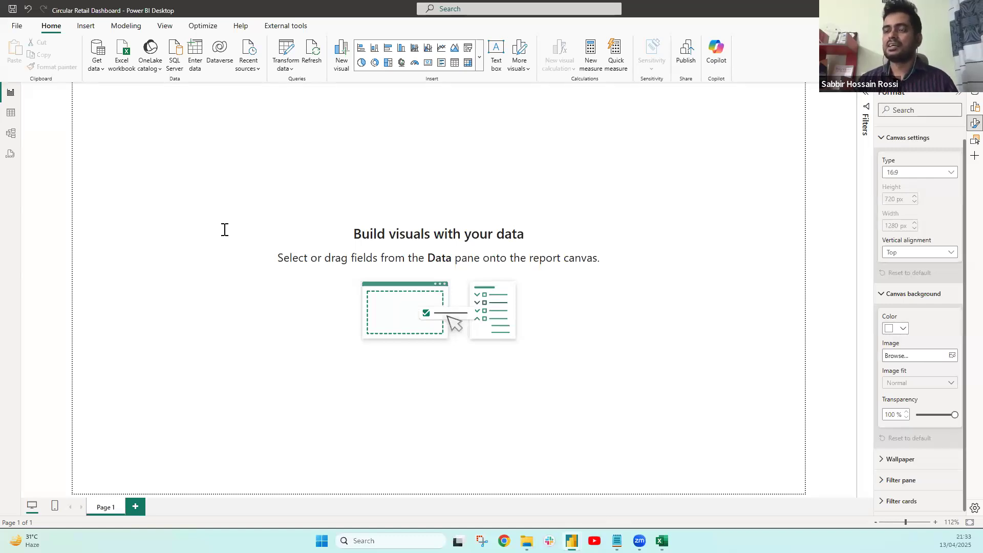
key("alt+Tab")
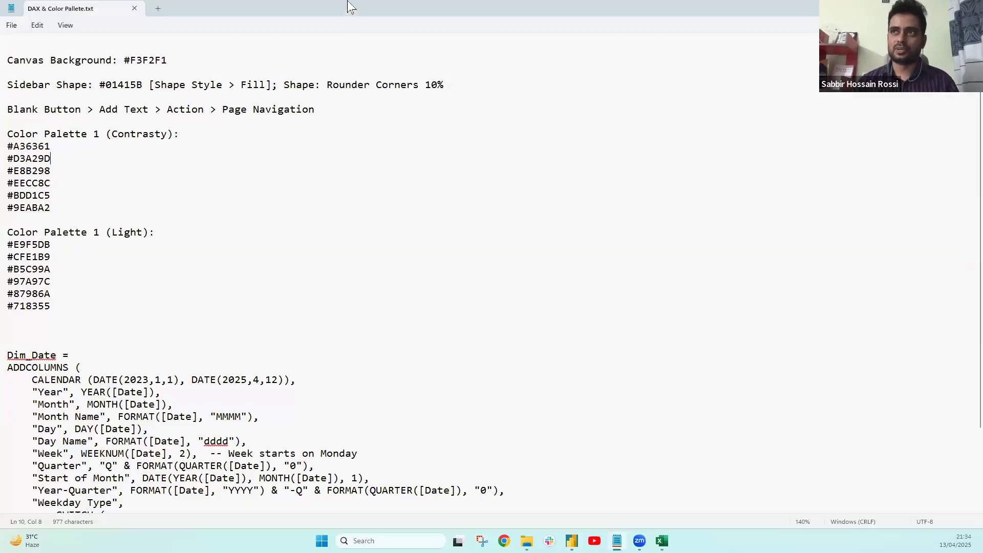
left_click_drag(65, 301, 8, 256)
left_click(88, 193)
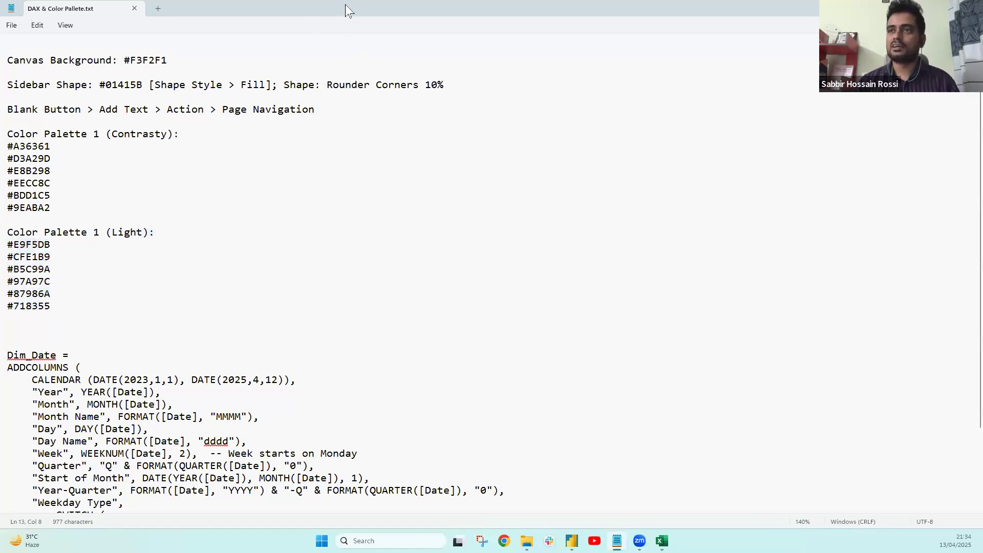
key("alt+Tab")
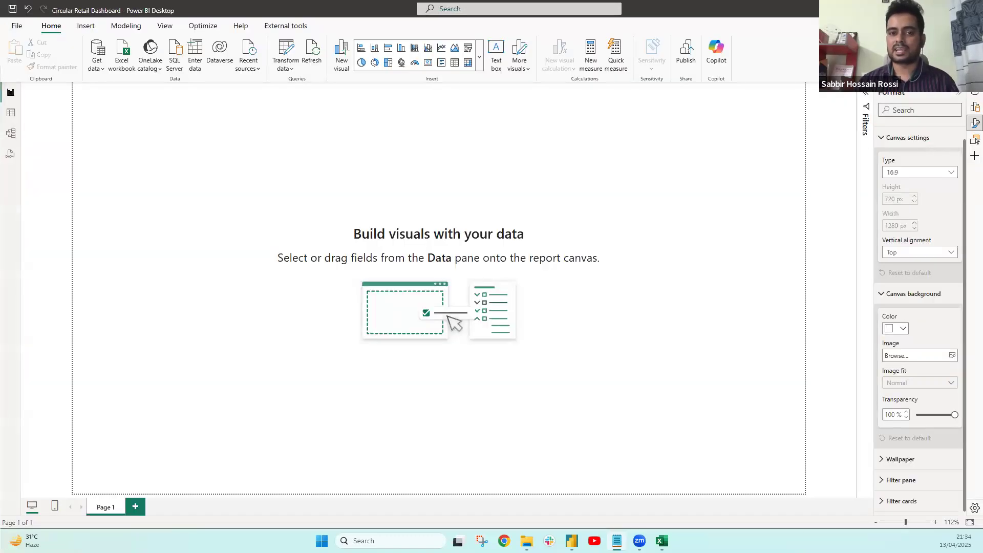
Try the dark Innovate theme on the report and switch back to the light theme
left_click(902, 329)
left_click(258, 34)
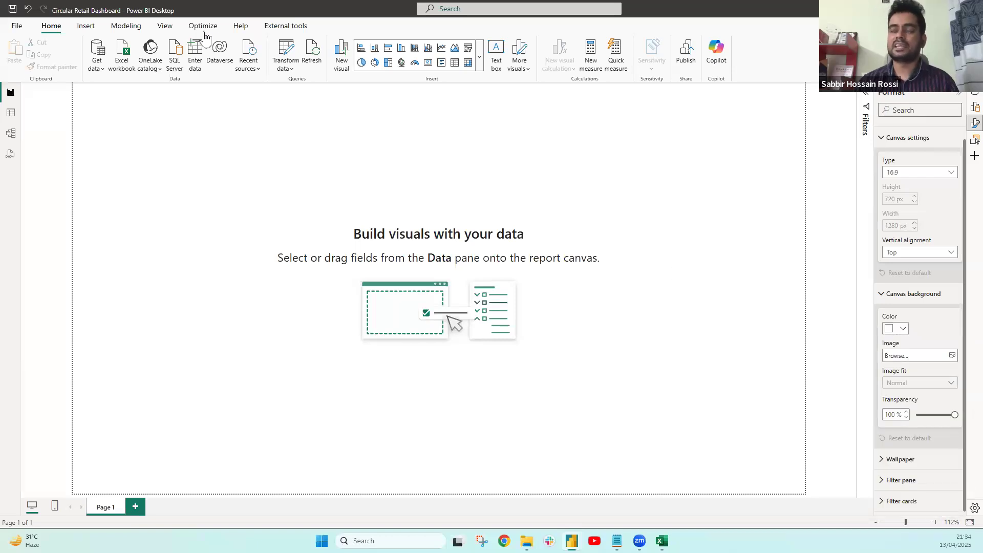
left_click(165, 25)
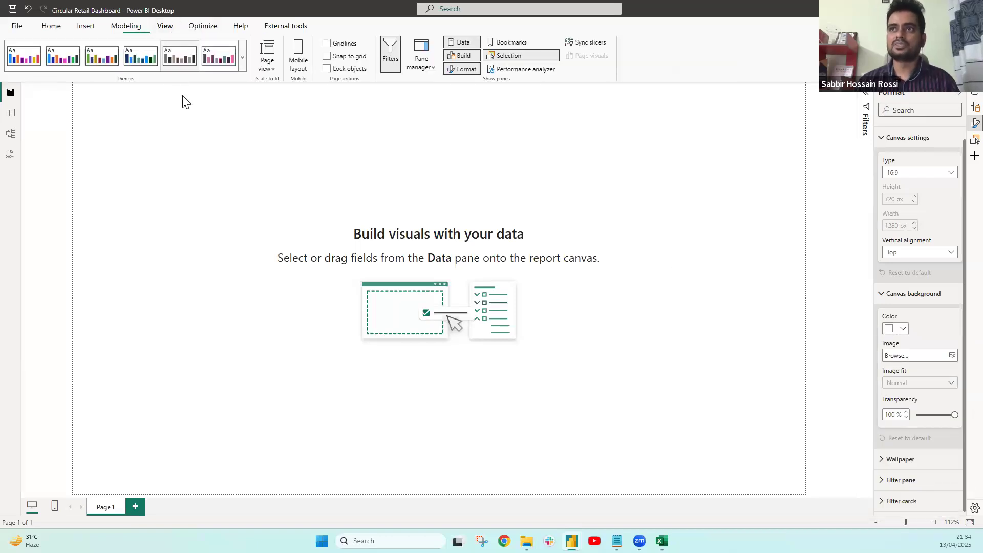
left_click(243, 58)
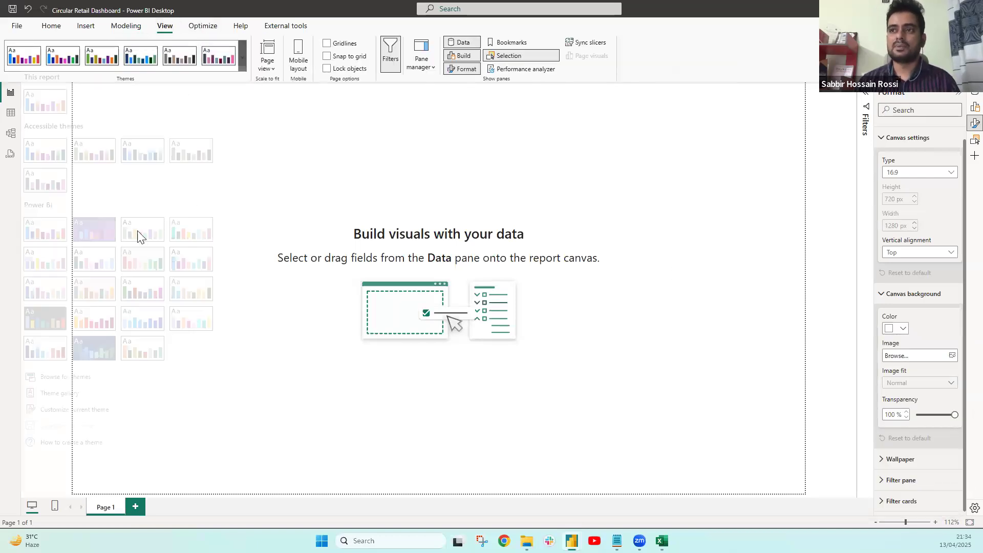
left_click(47, 322)
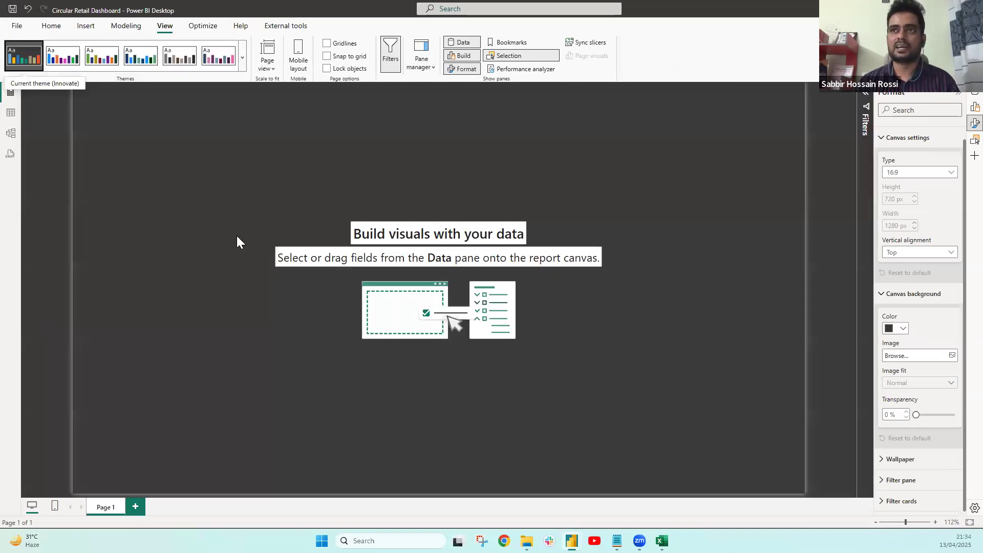
left_click(243, 69)
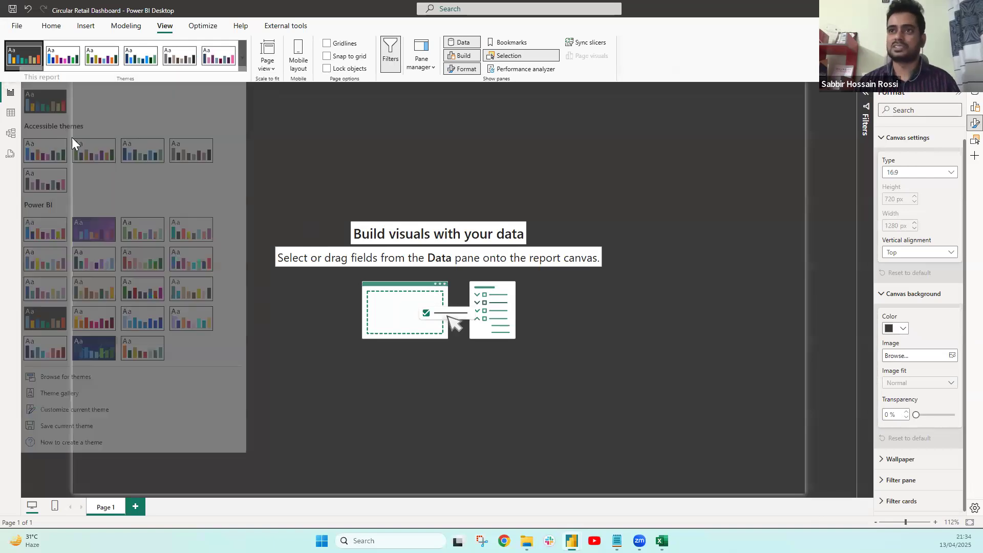
left_click(49, 162)
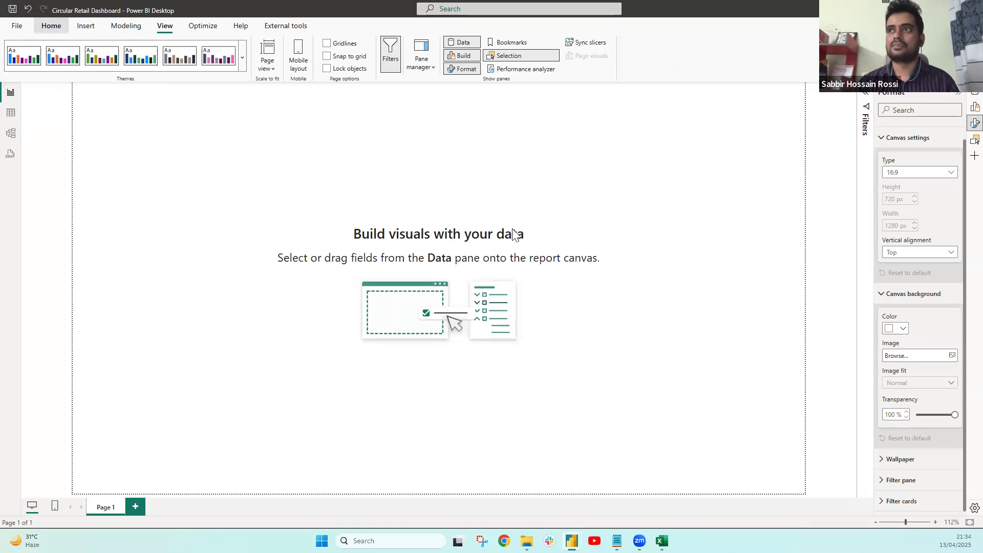
left_click(51, 26)
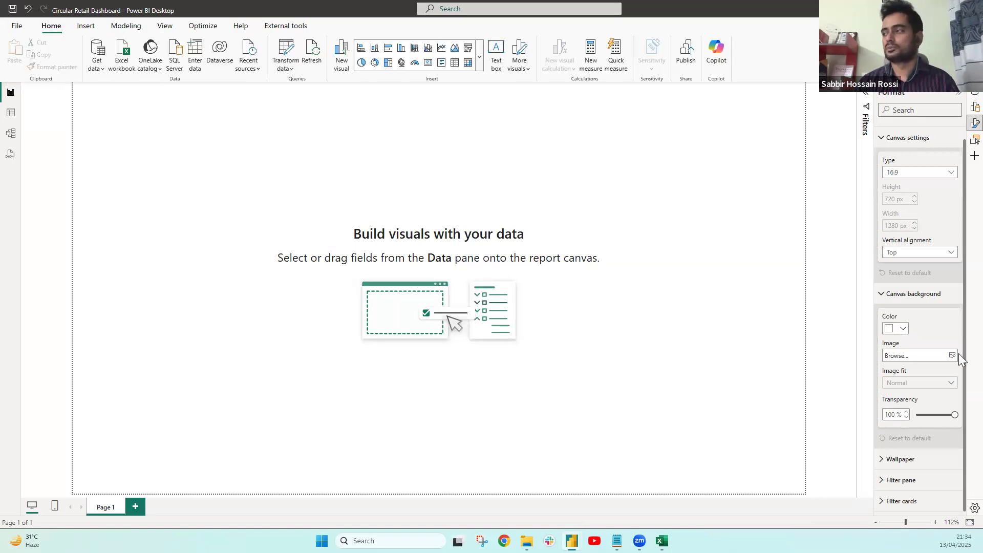
Set the canvas background colour to #F3F2F1 with 0% transparency
left_click(901, 328)
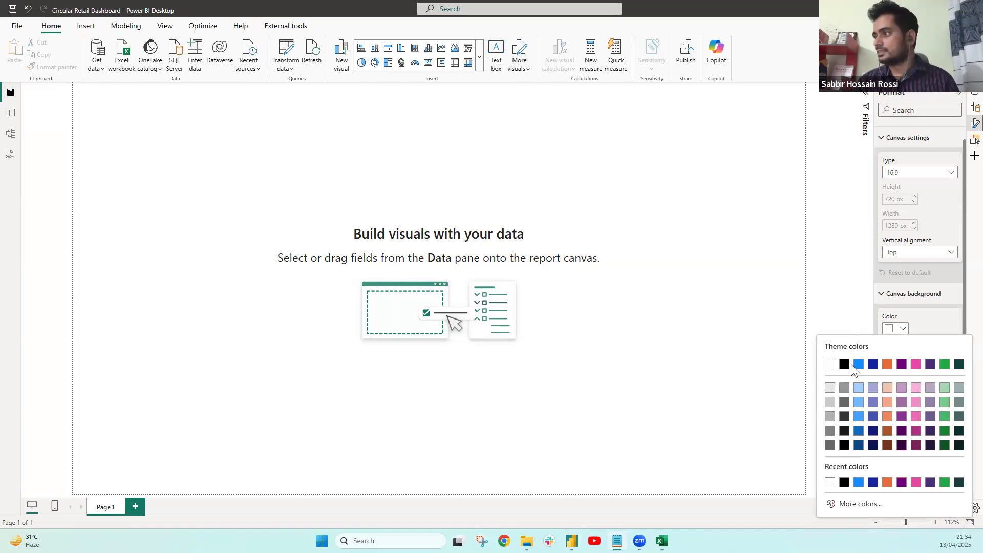
left_click(903, 330)
left_click(903, 330)
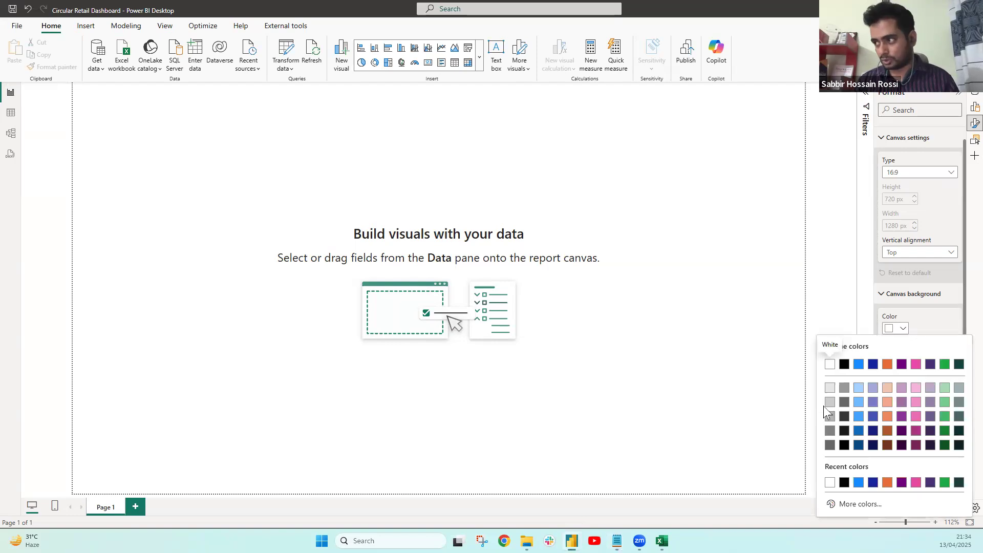
left_click(857, 504)
type("#F3F2F1")
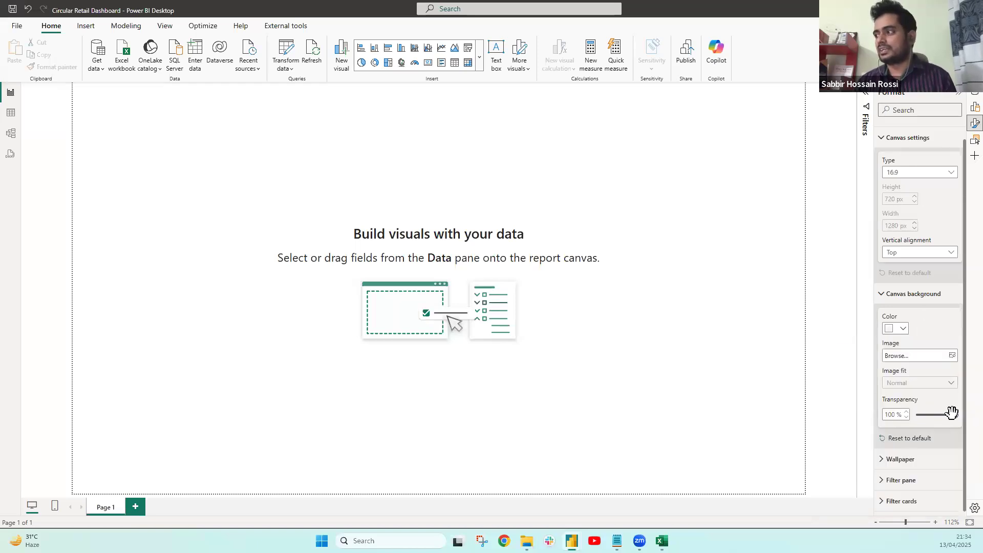
left_click(955, 414)
left_click_drag(955, 413, 579, 377)
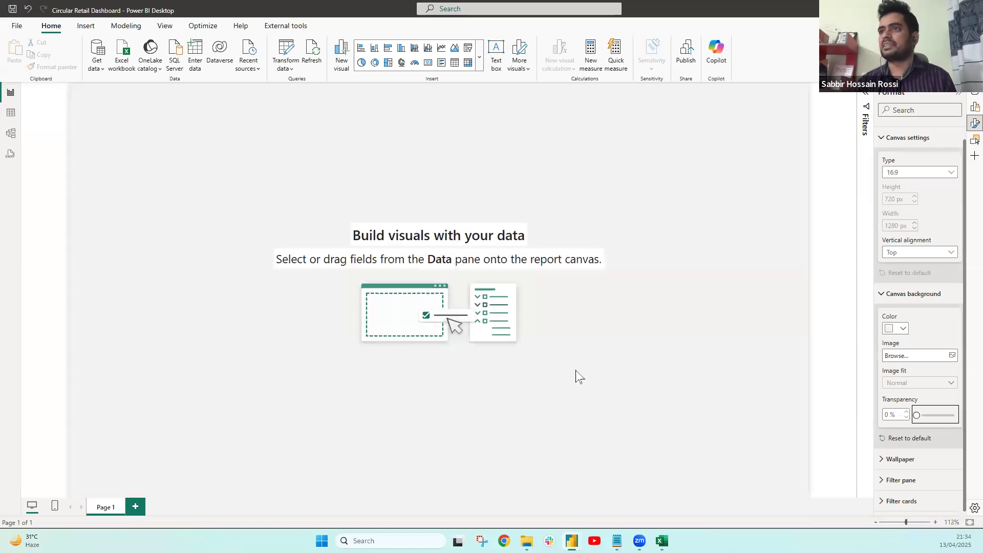
Browse the Live Session folder for a canvas background image and cancel without choosing one
left_click(243, 183)
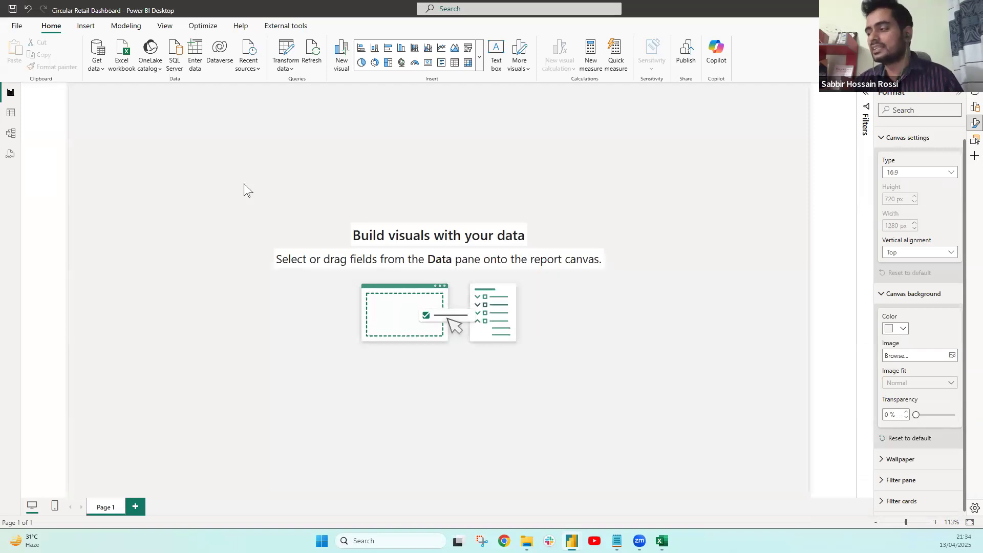
left_click(952, 354)
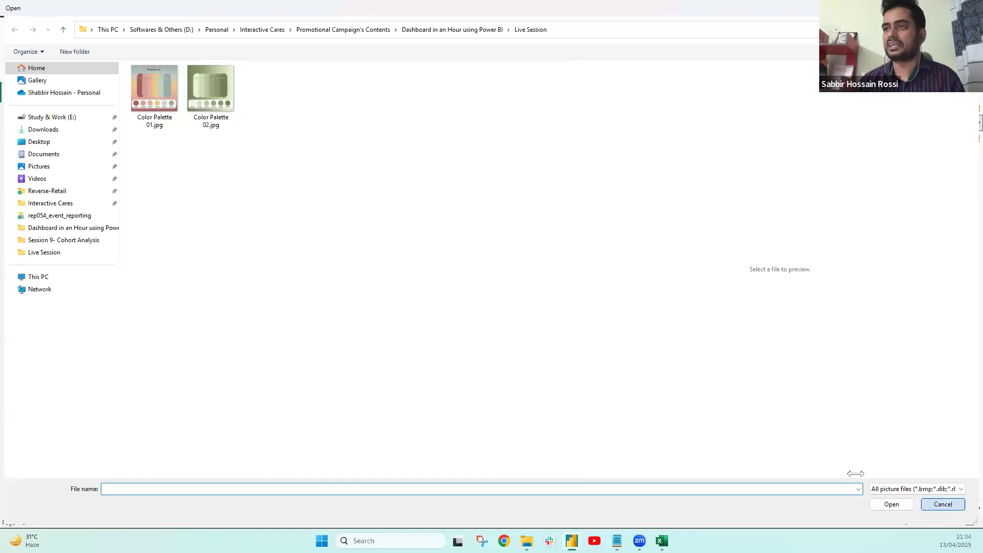
left_click(936, 500)
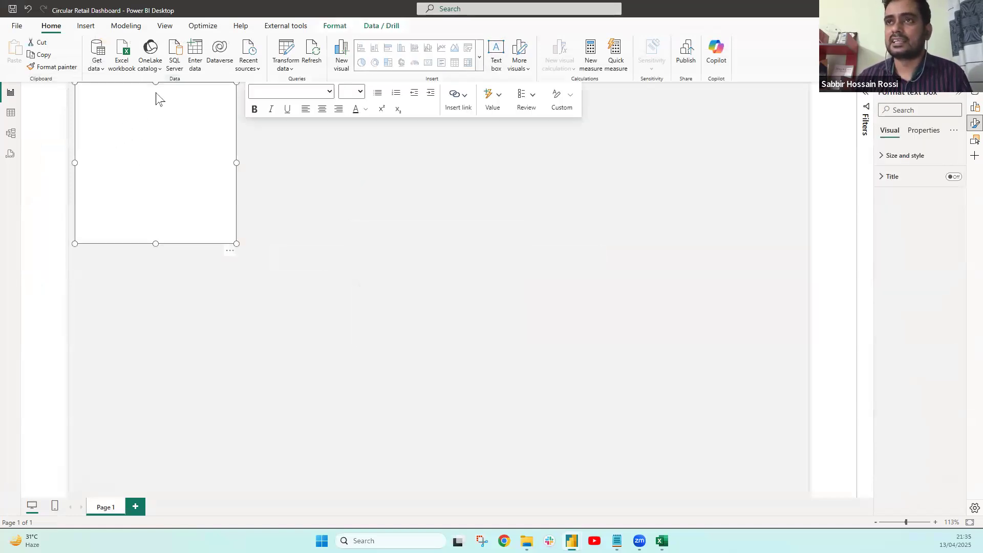
Try out a text box on the page by reducing its height, and delete it
left_click_drag(155, 244, 166, 162)
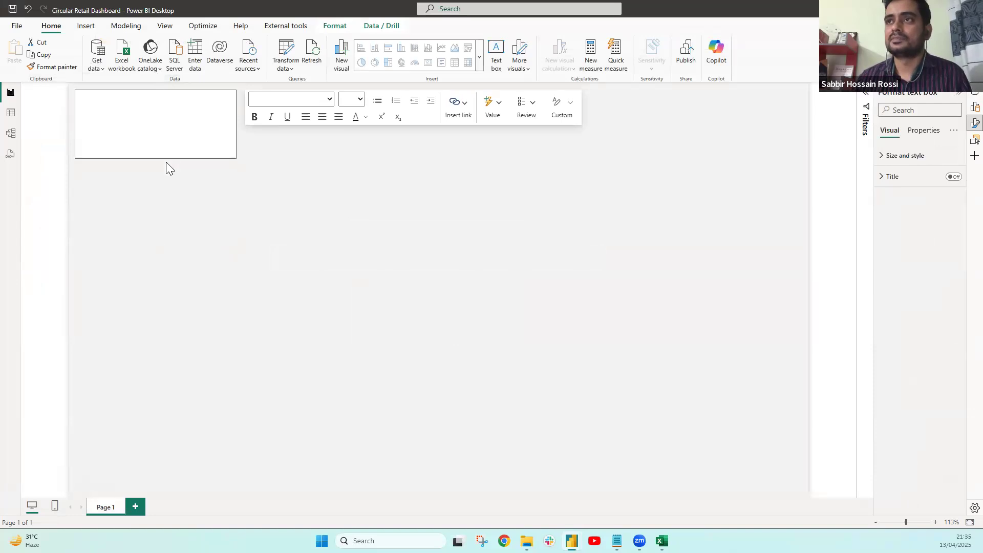
left_click(153, 118)
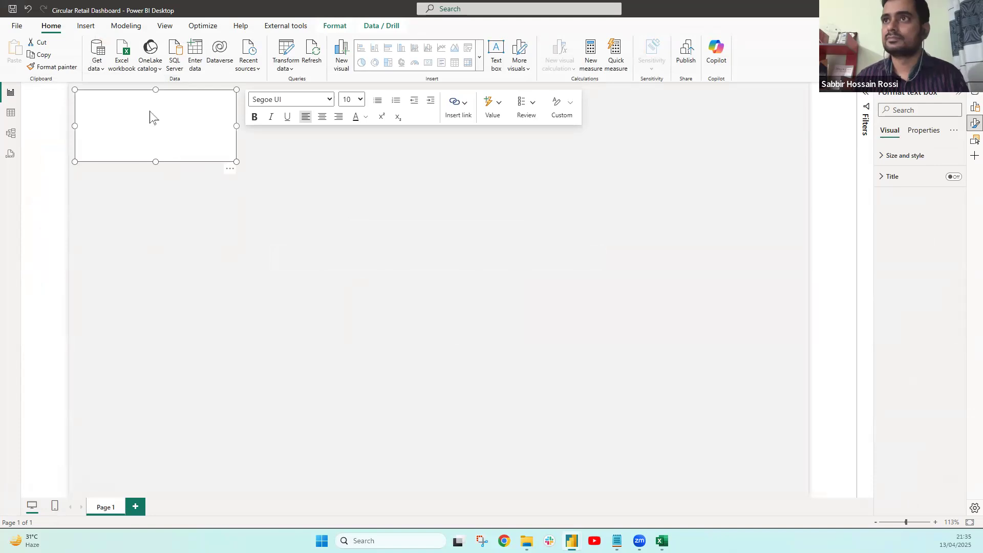
left_click(190, 92)
key("Delete")
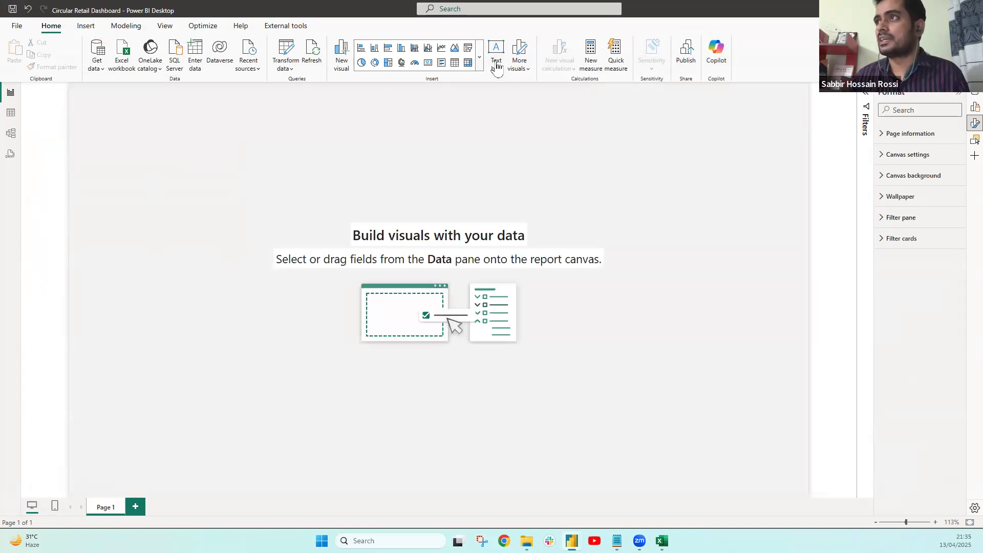
Insert a rounded rectangle and resize it into a narrow full-height sidebar along the page's left edge
left_click(85, 26)
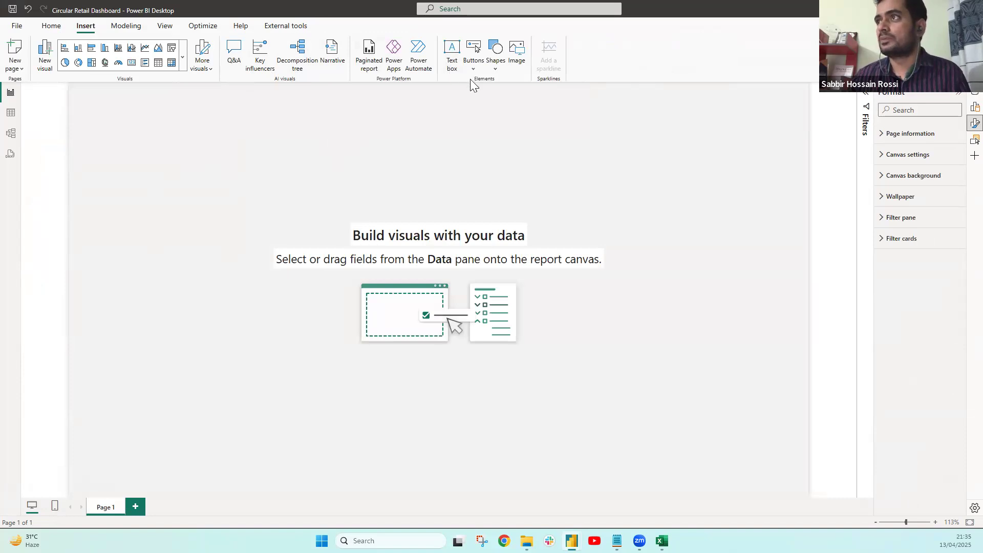
left_click(494, 64)
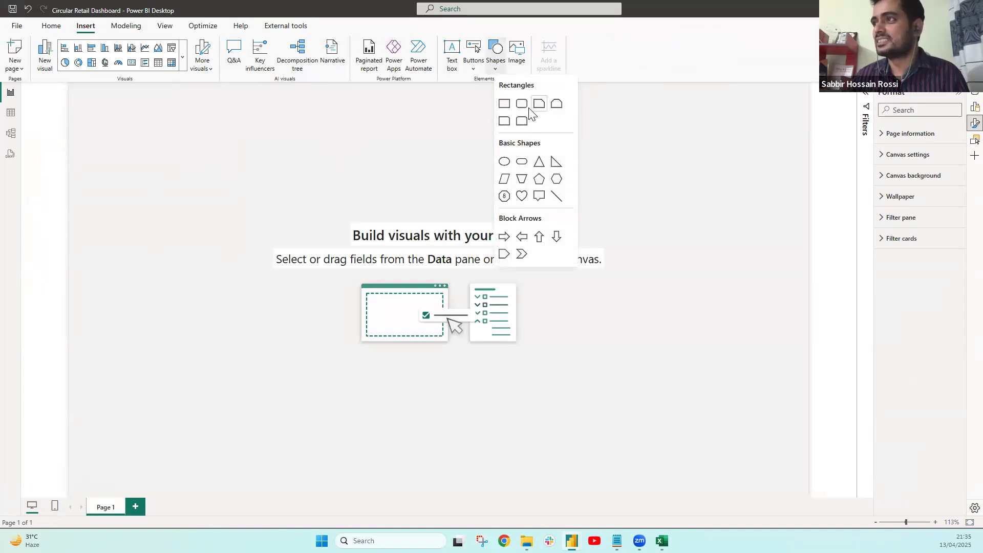
left_click_drag(163, 89, 164, 99)
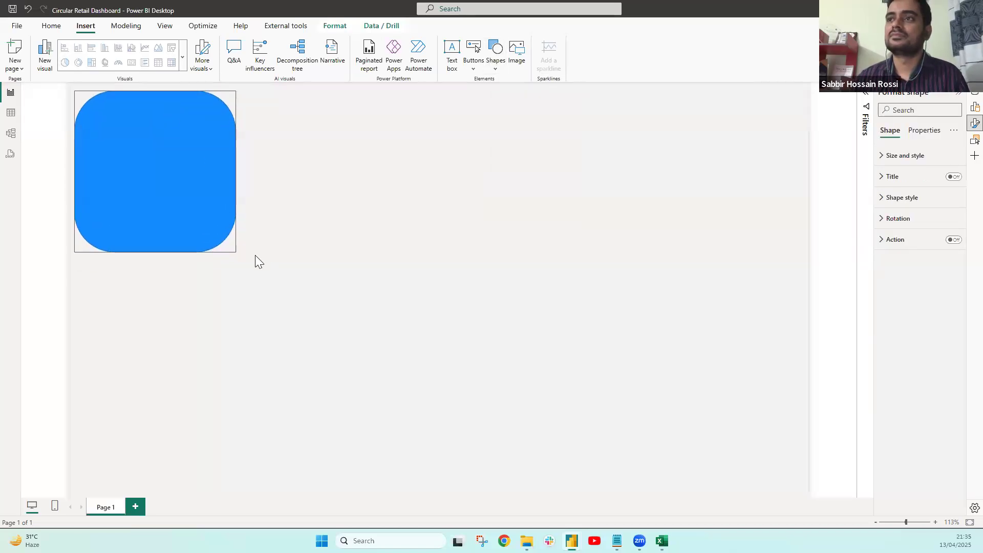
left_click_drag(236, 252, 194, 492)
left_click_drag(134, 91, 134, 90)
left_click_drag(193, 291, 178, 291)
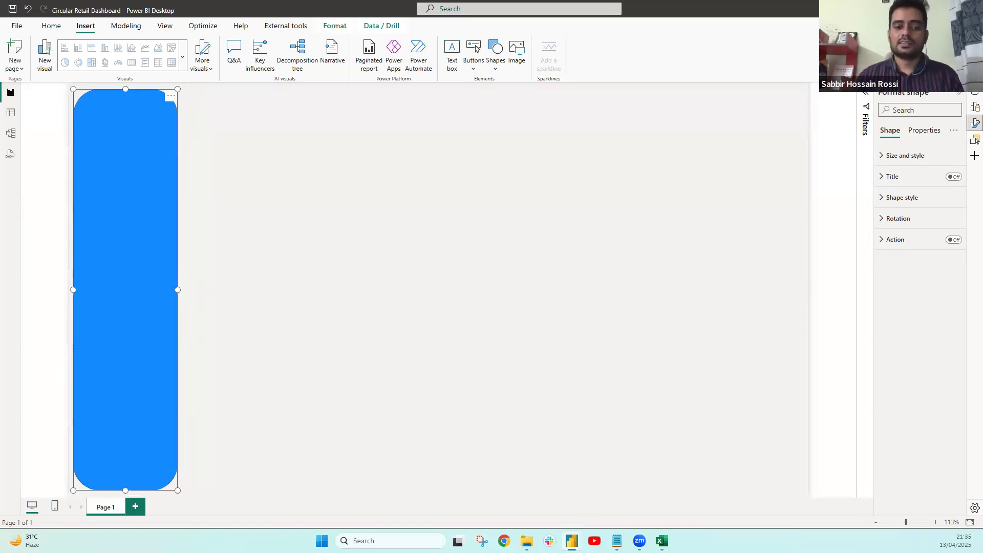
left_click(205, 146)
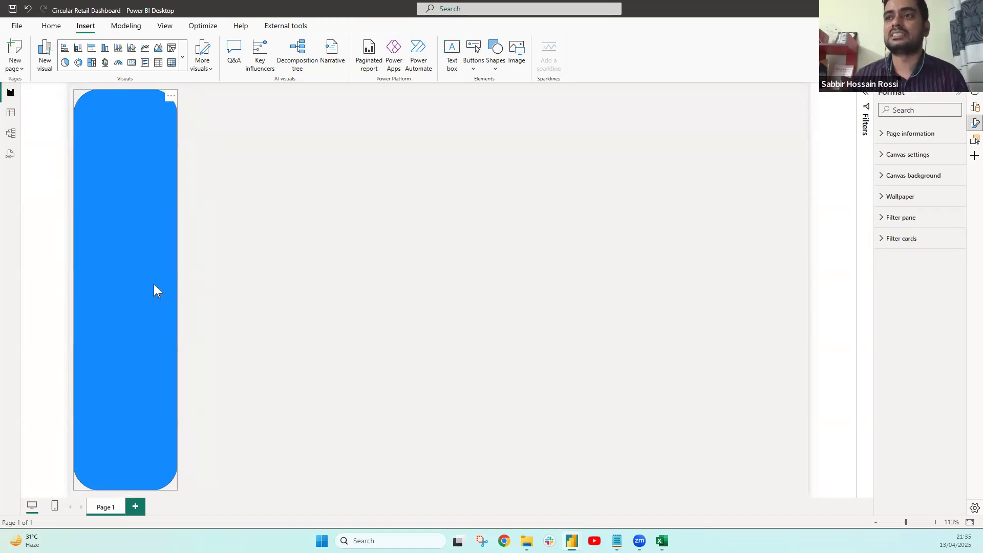
Turn off the border of the rounded rectangle sidebar
left_click(131, 200)
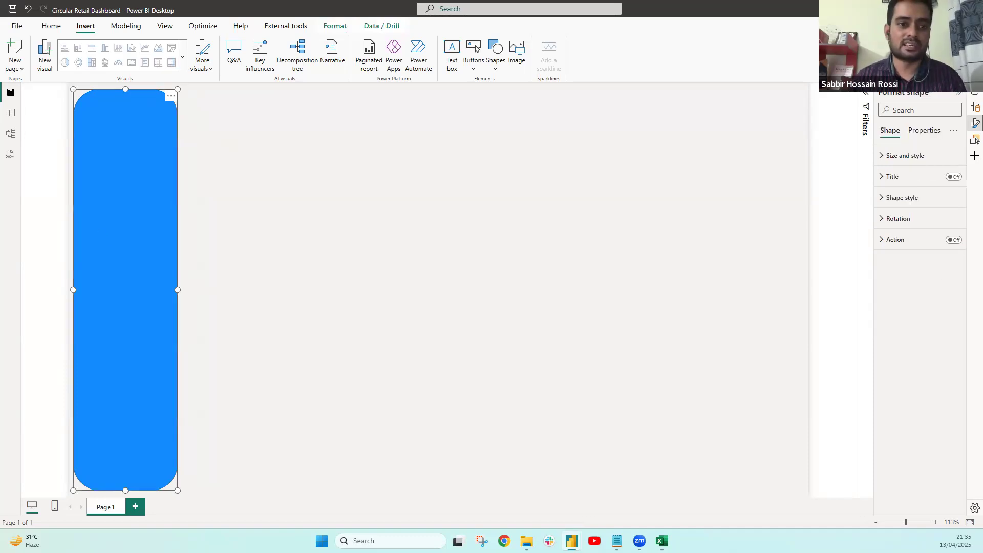
left_click(902, 197)
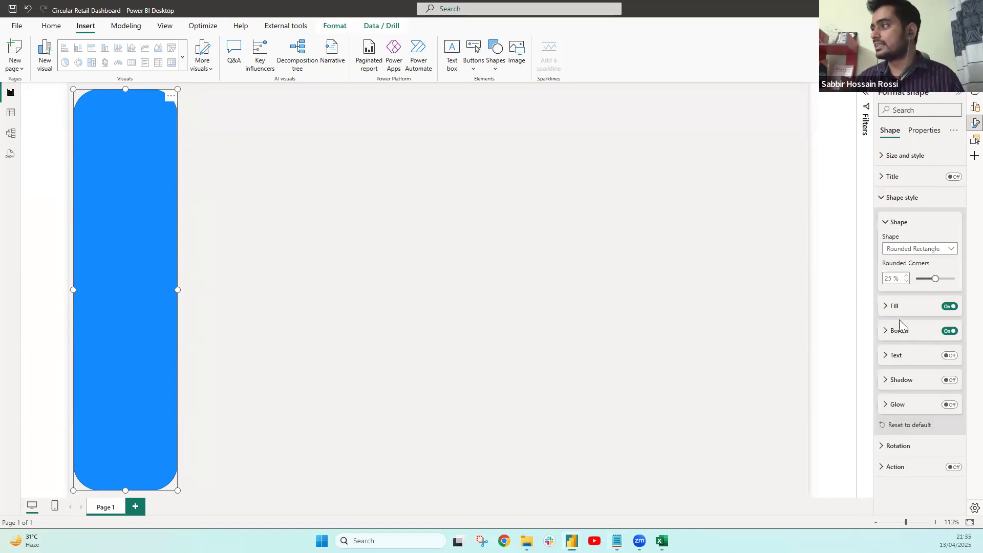
left_click(887, 306)
left_click(888, 306)
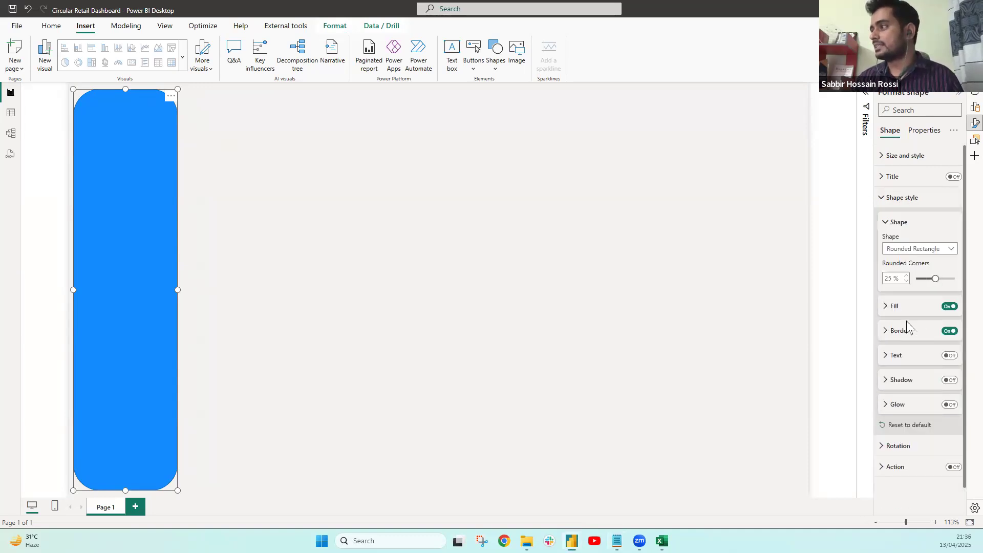
left_click(949, 331)
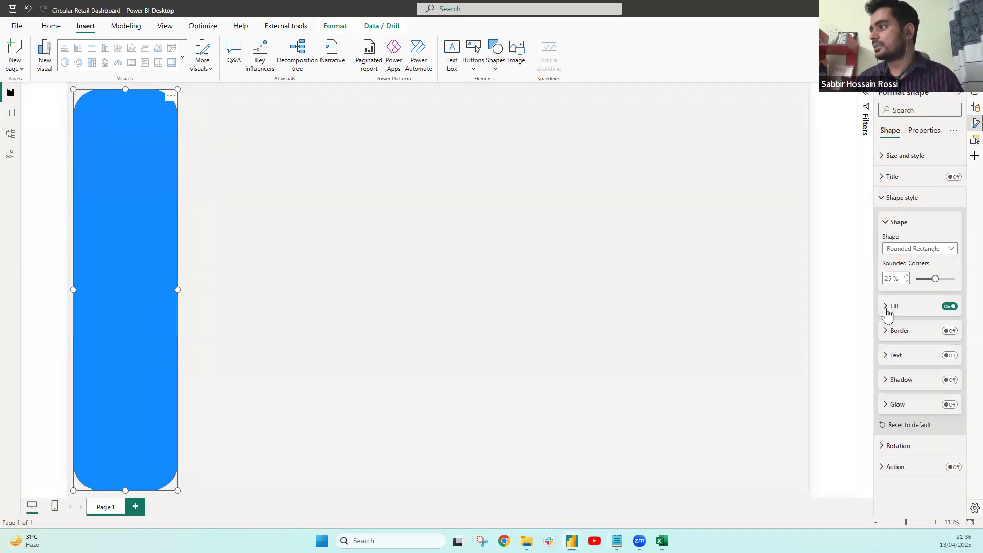
Set the sidebar shape's fill colour to #01415B
left_click(888, 306)
left_click(896, 333)
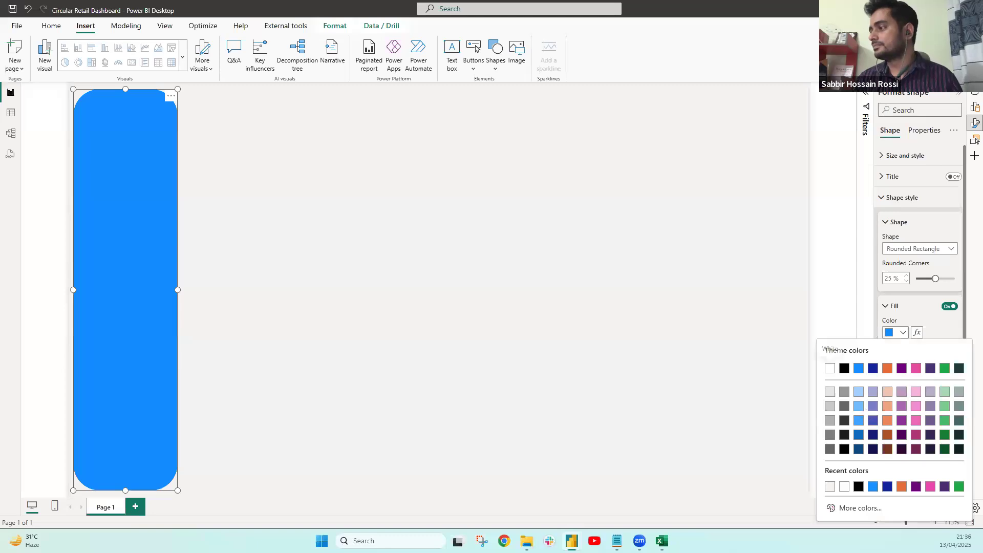
left_click(849, 507)
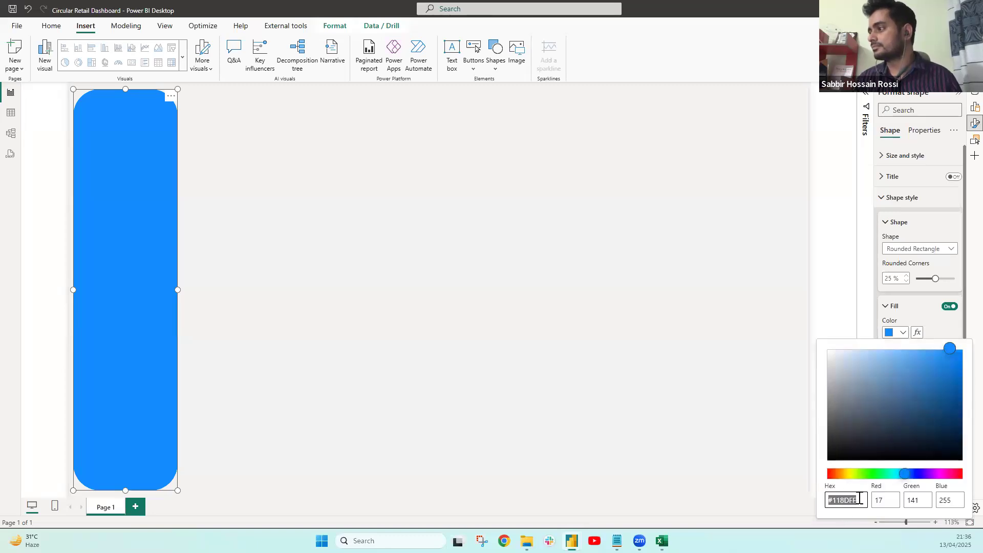
type("#01415B")
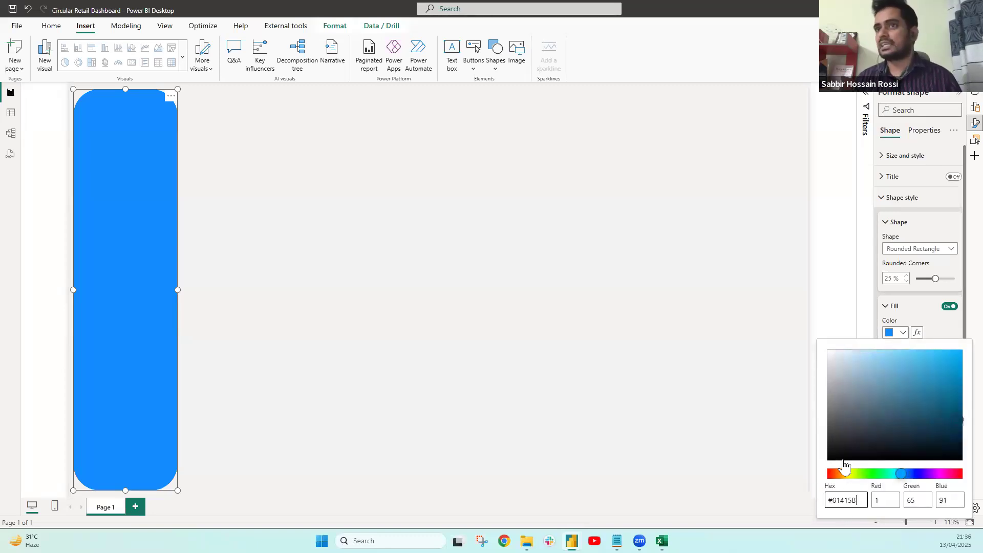
left_click(918, 319)
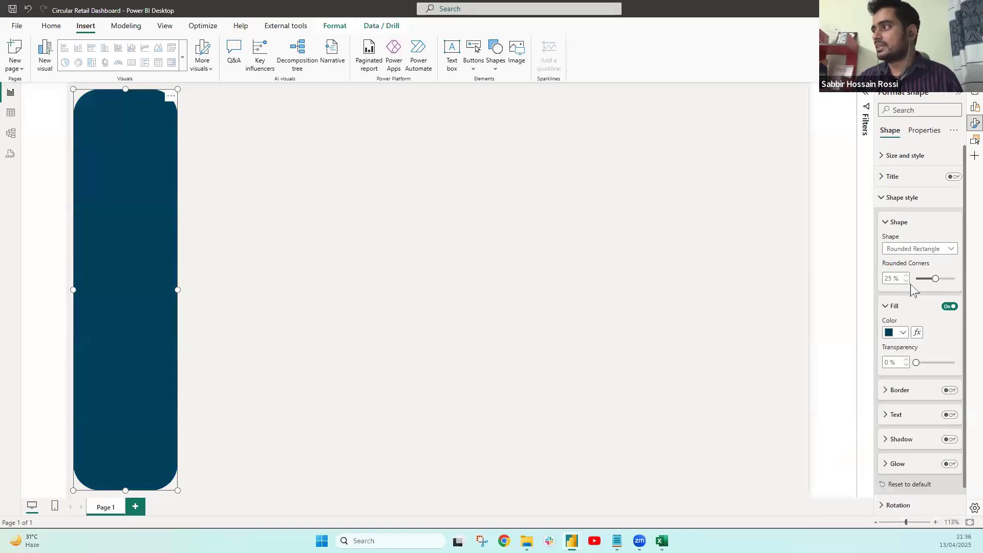
Reduce the sidebar shape's rounded corners to 10%
mouse_move(933, 278)
left_mouse_down()
mouse_move(906, 279)
mouse_move(923, 279)
left_mouse_up()
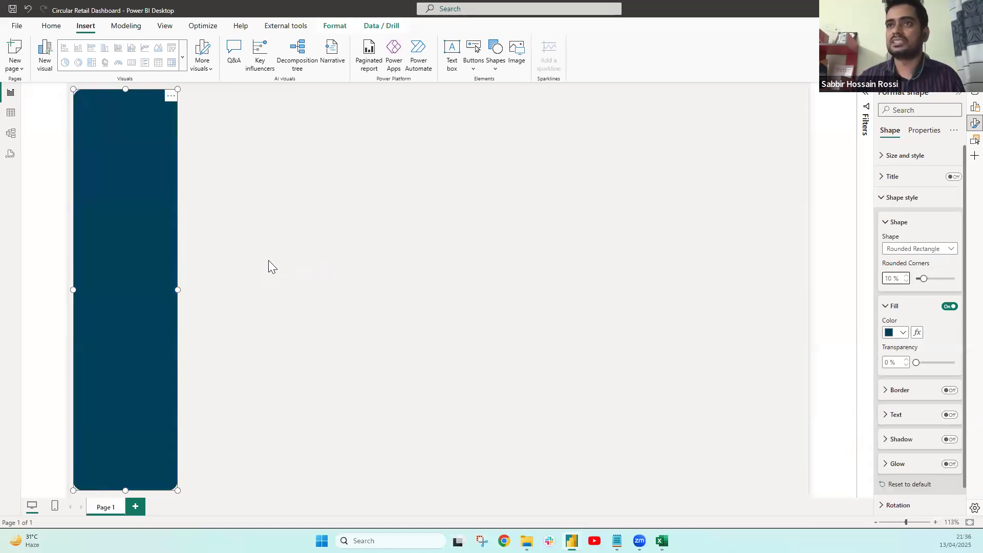
left_click(268, 260)
left_click(130, 151)
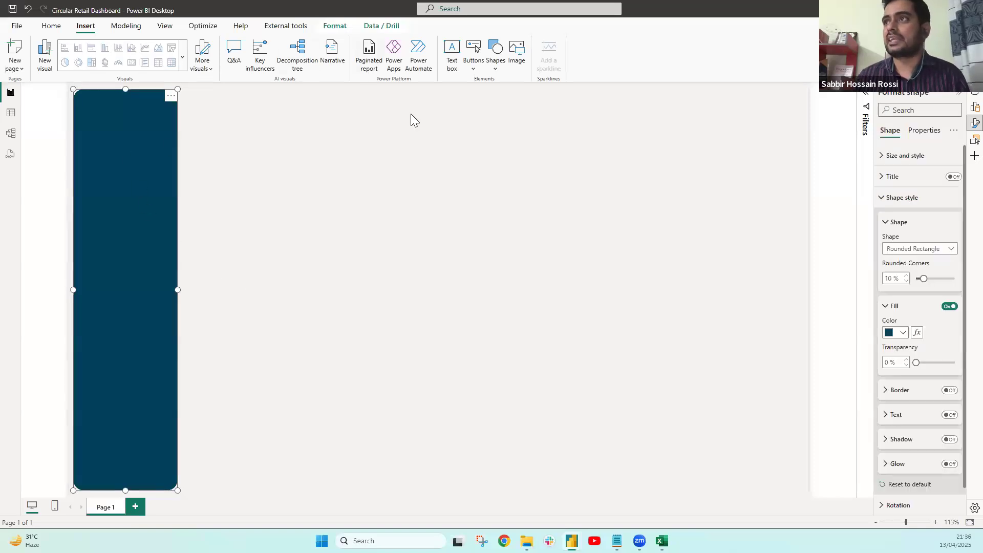
Insert a text box, reduce its height, and enter "Circular Retail Dashboard" with "Dashboard" on a second line
left_click(452, 51)
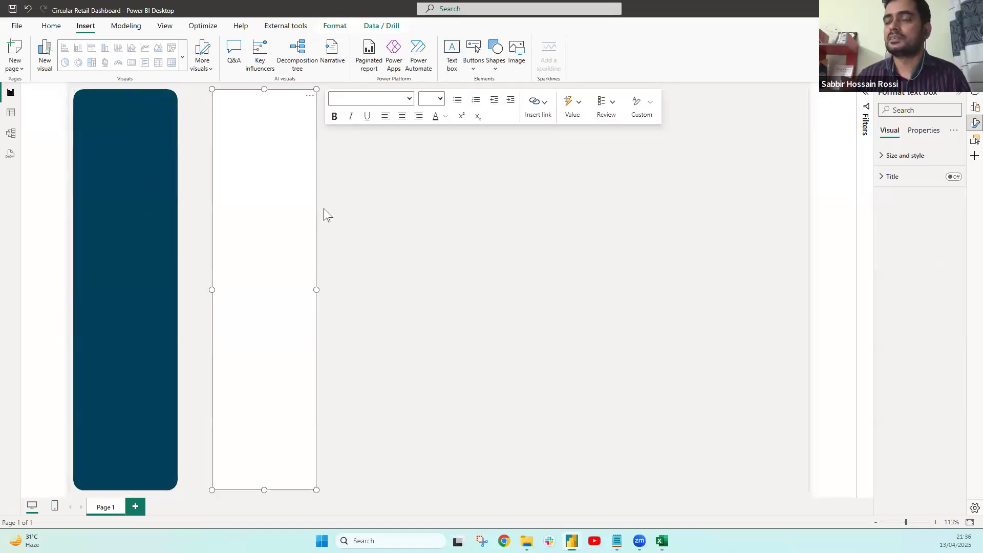
left_click_drag(263, 490, 286, 232)
left_click_drag(286, 154, 270, 134)
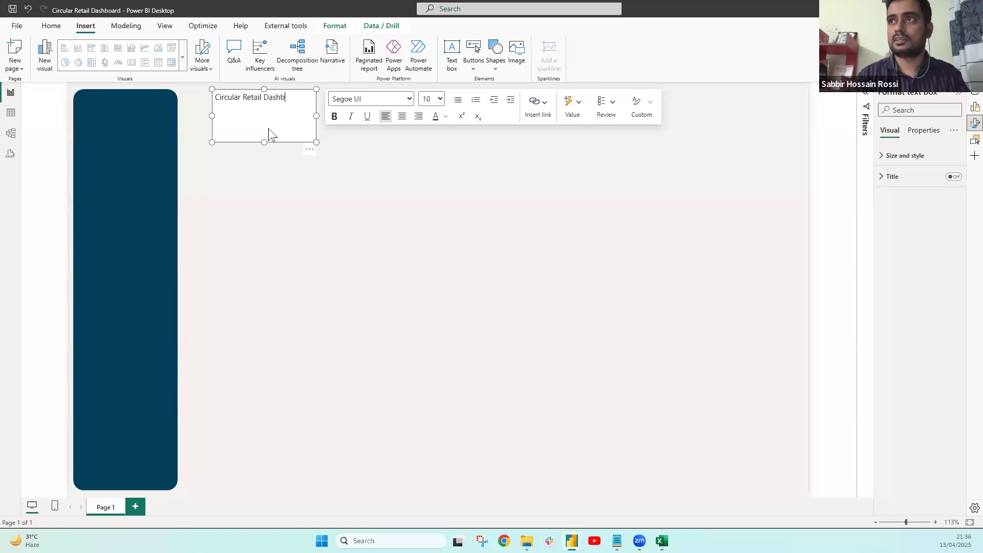
left_click(263, 97)
key("Return")
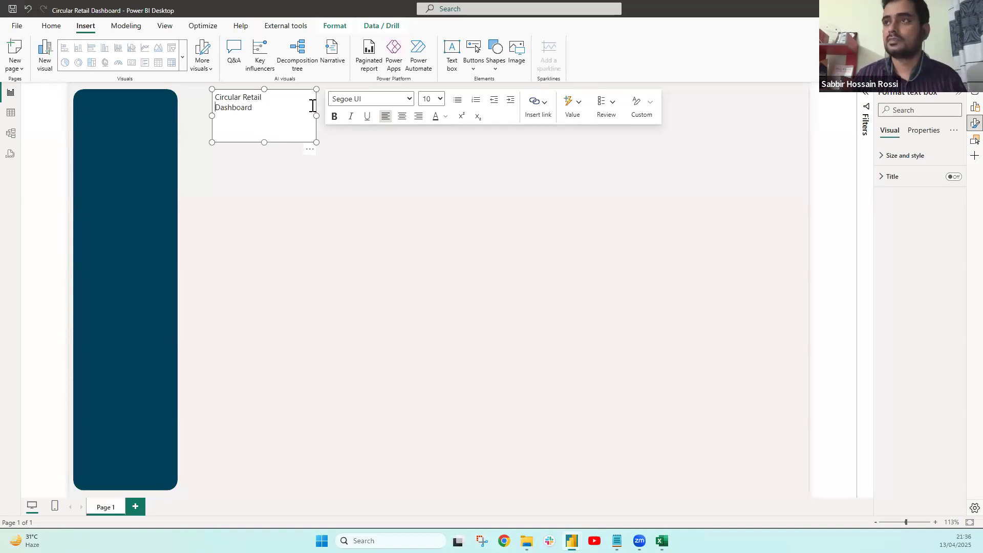
Centre the "Dashboard" line and make the title text box narrower and shorter
left_click_drag(266, 106, 331, 134)
left_click(402, 117)
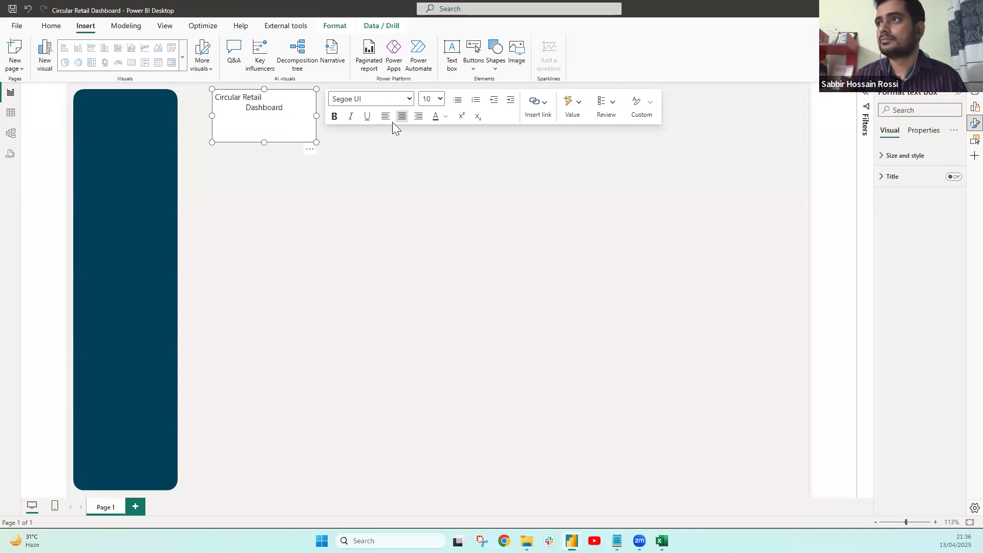
left_click_drag(317, 119, 243, 133)
Set the whole title text to the Segoe (Bold) font at size 14
left_click(240, 111)
key("ctrl+a")
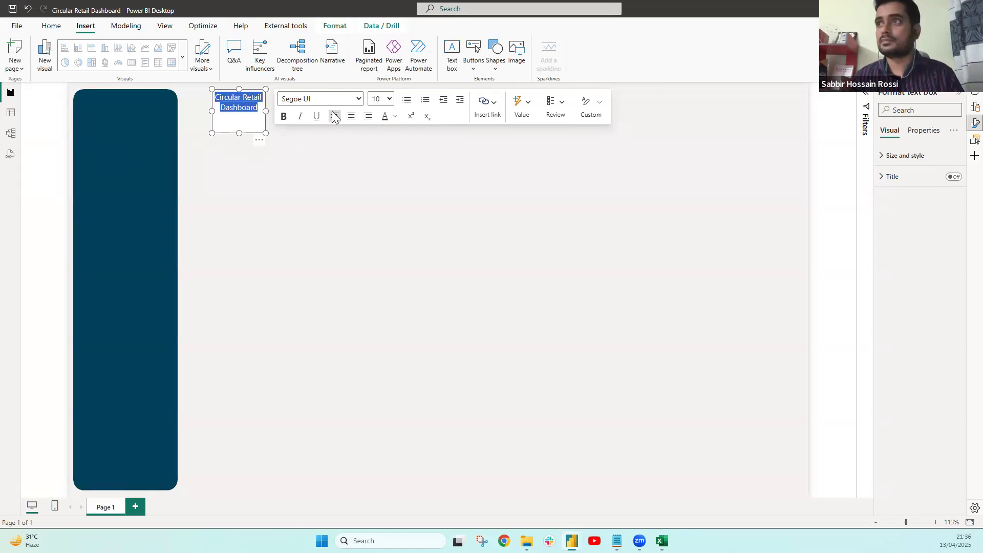
left_click(359, 99)
scroll(320, 358, "down", 1)
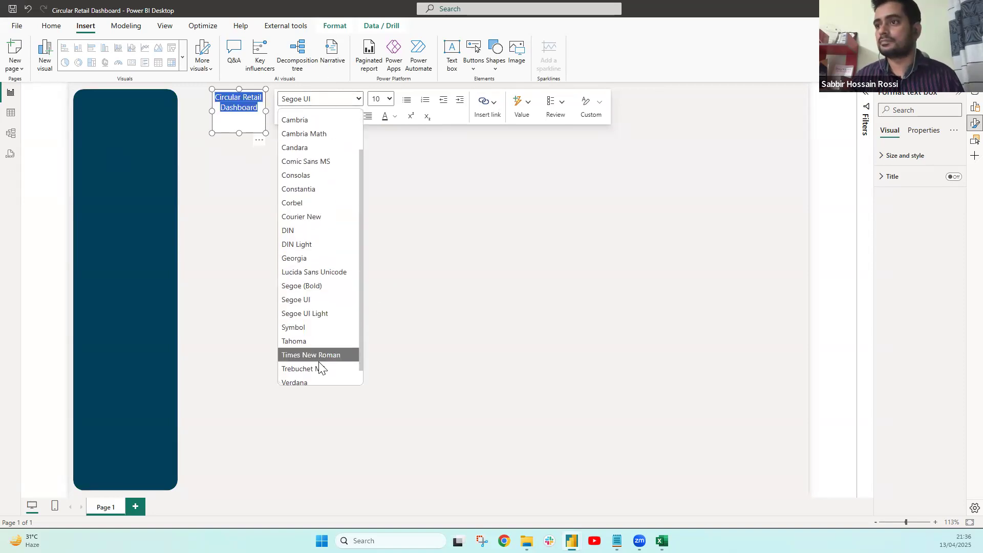
left_click(302, 285)
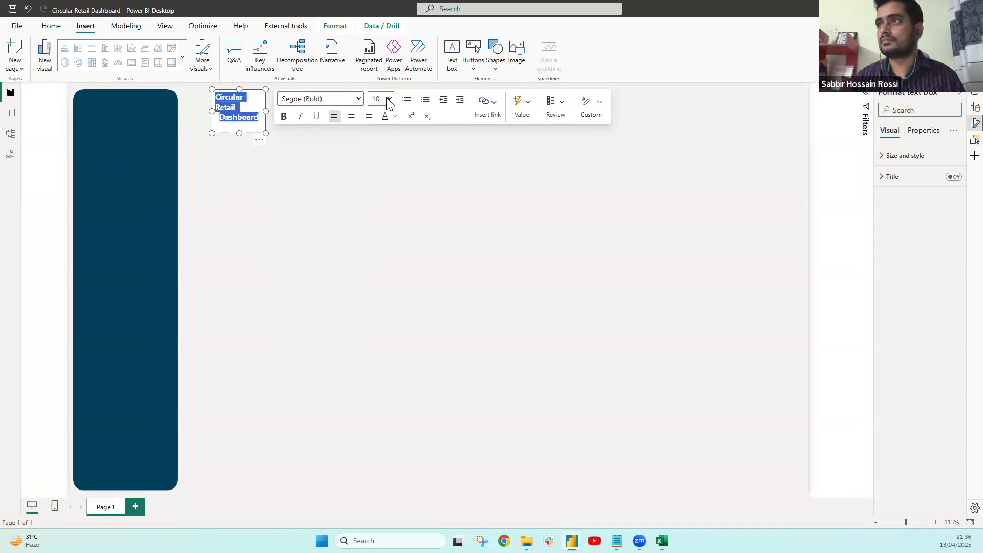
left_click(388, 100)
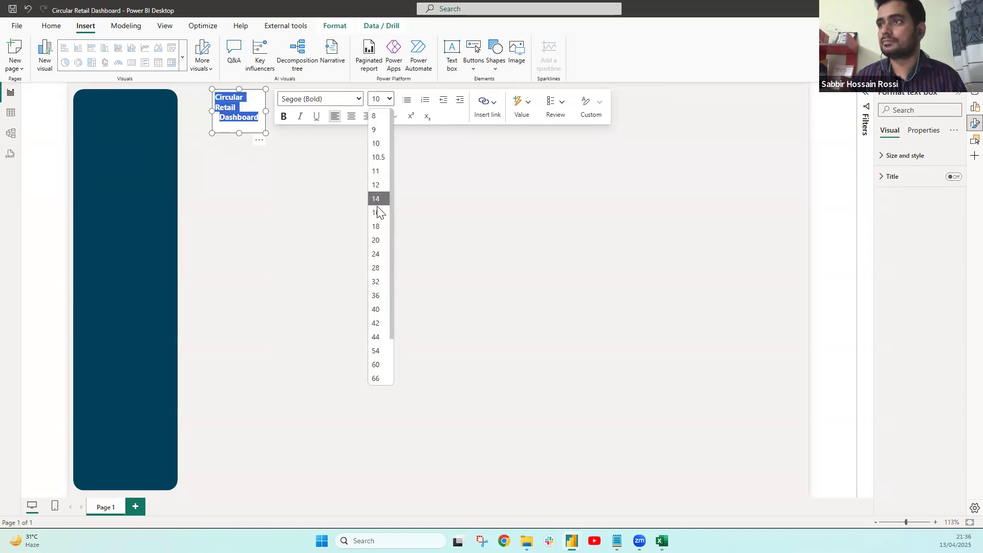
left_click(376, 199)
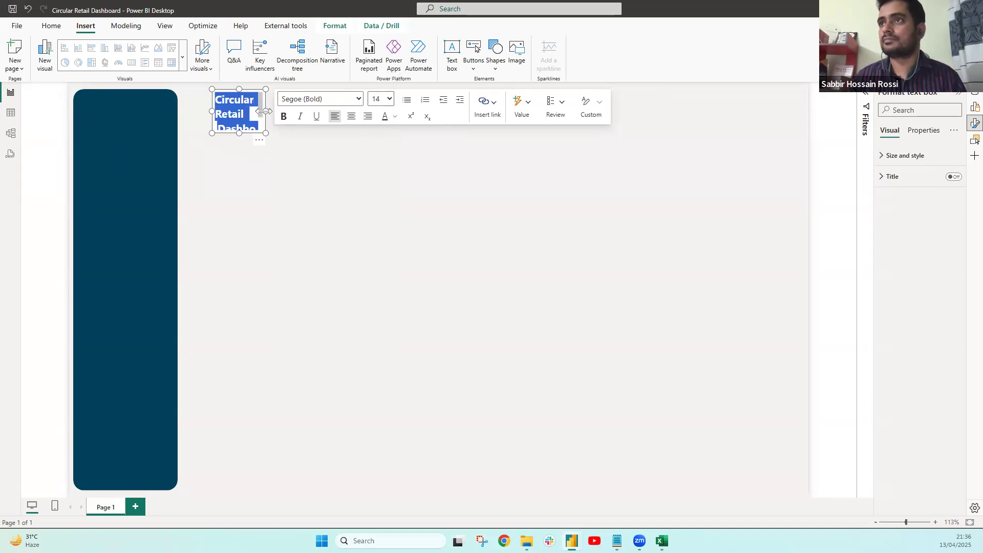
Widen the title text box to about 144 and place it at the upper end of the sidebar shape
left_click_drag(285, 118, 295, 112)
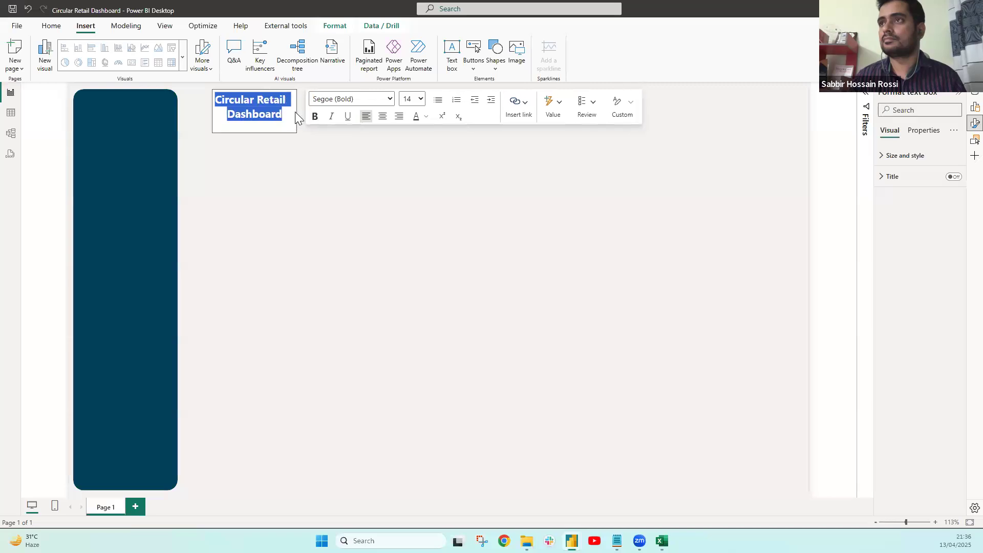
left_click(265, 153)
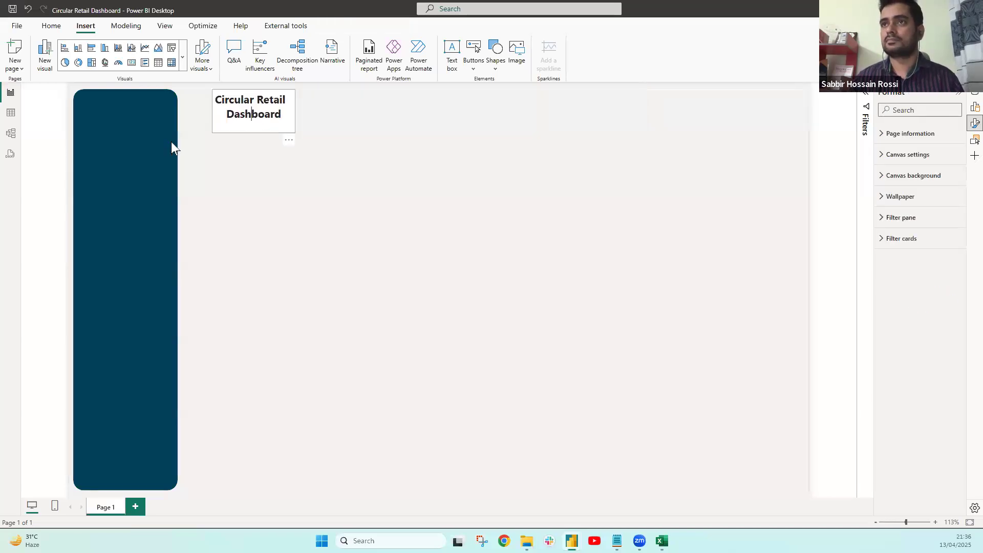
left_click_drag(245, 91, 138, 102)
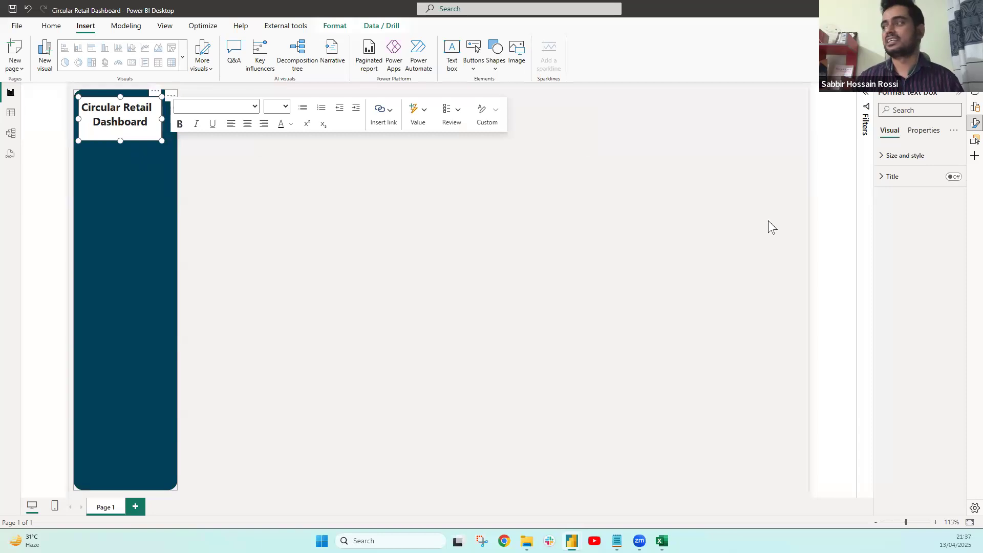
left_click(291, 124)
left_click(302, 159)
left_click_drag(117, 123, 199, 135)
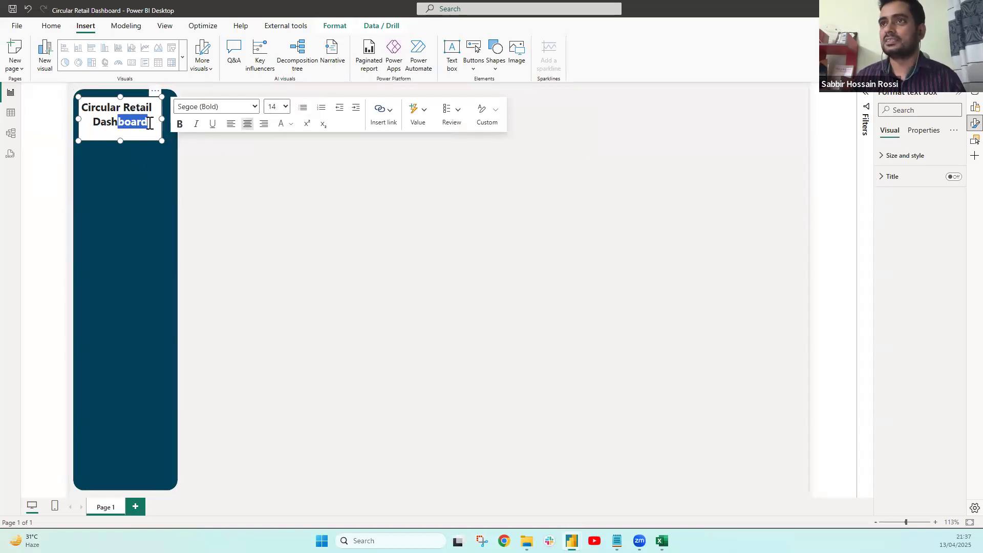
key("BackSpace")
key("ctrl+z")
Colour the whole title text white and turn off the text box's background
key("ctrl+a")
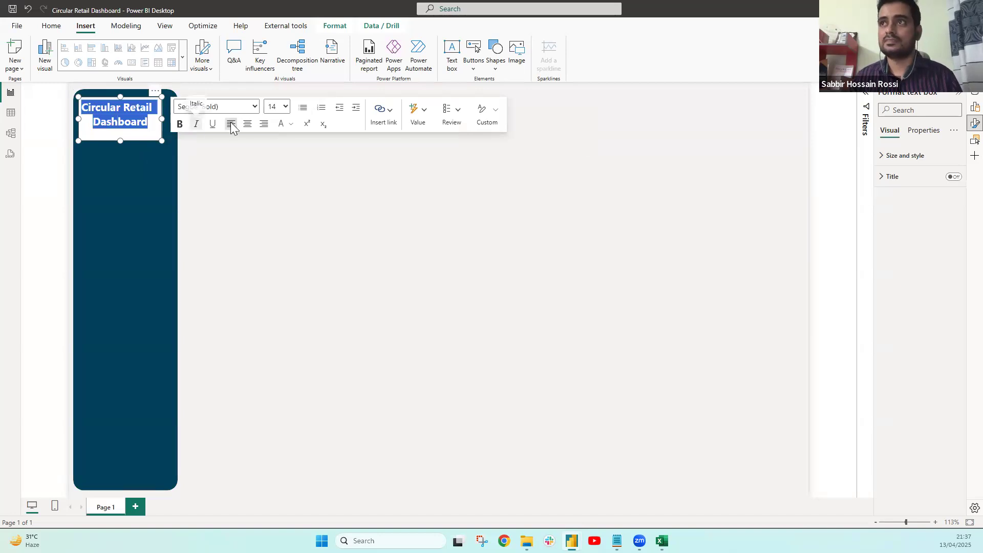
left_click(292, 125)
left_click(302, 161)
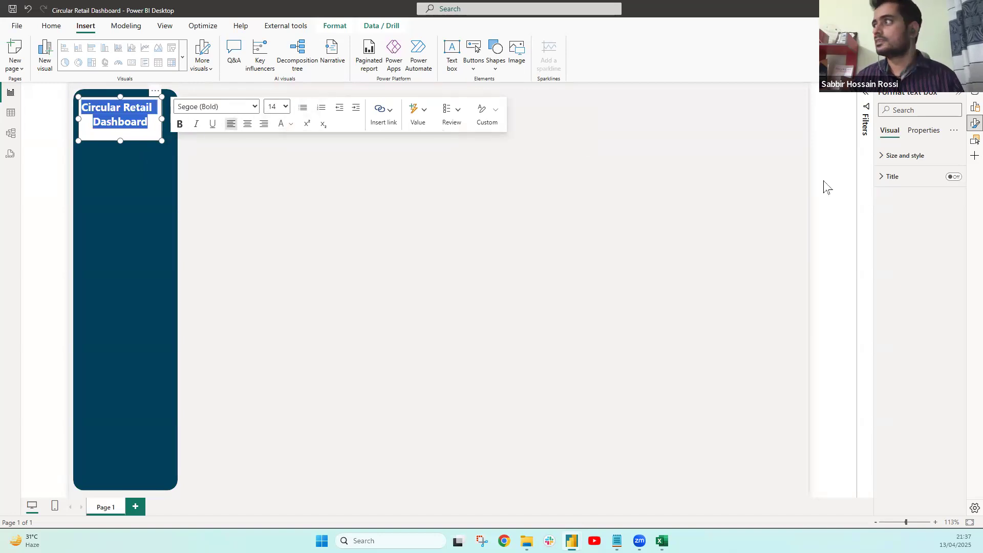
left_click(886, 155)
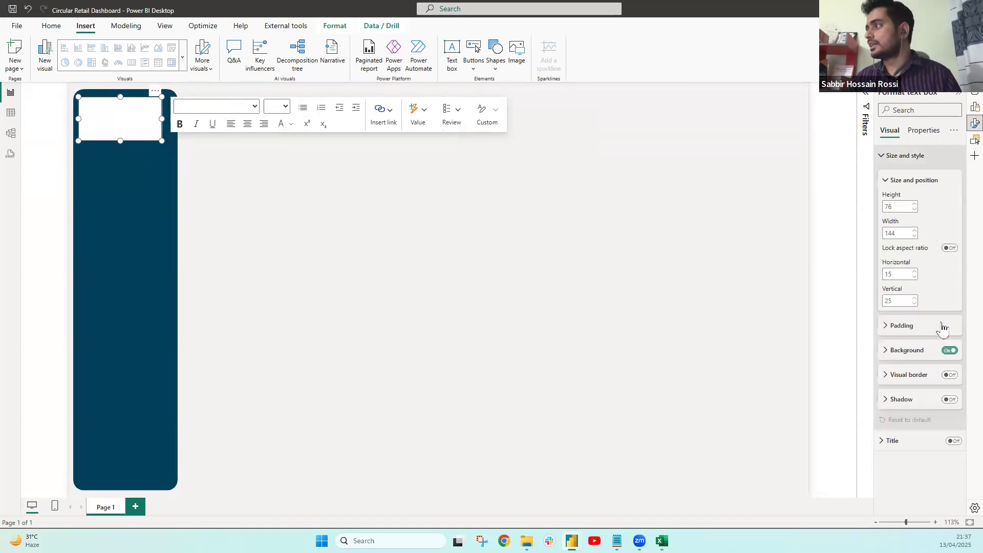
left_click(948, 352)
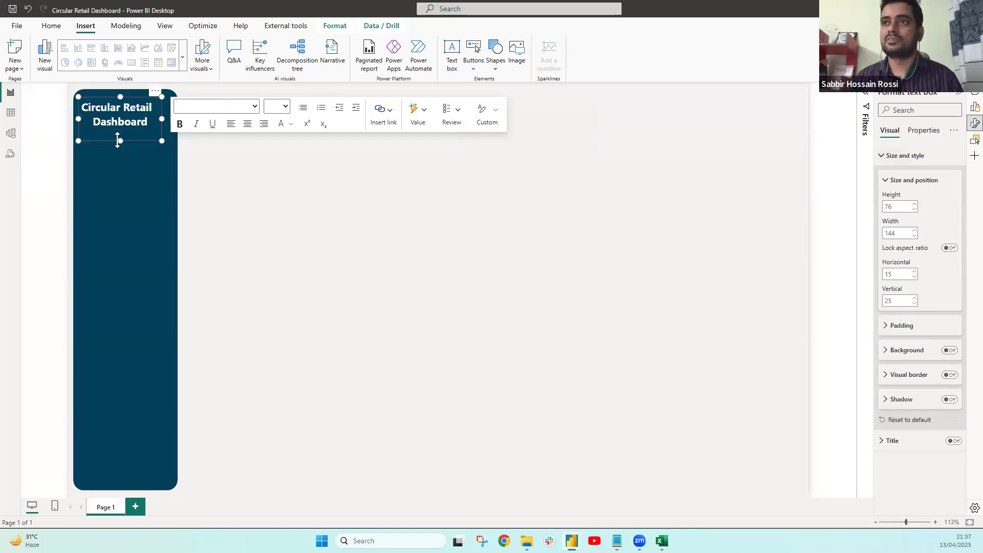
left_click(242, 199)
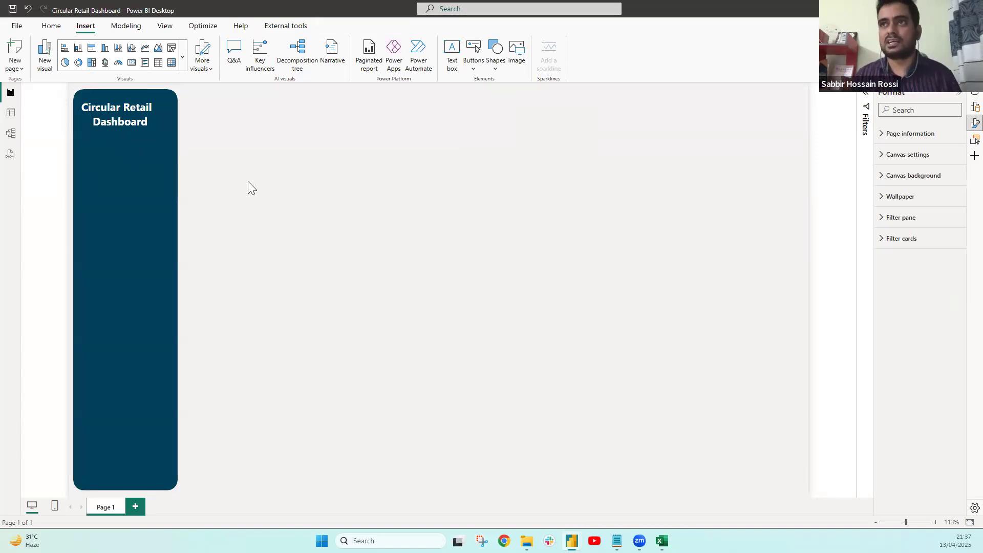
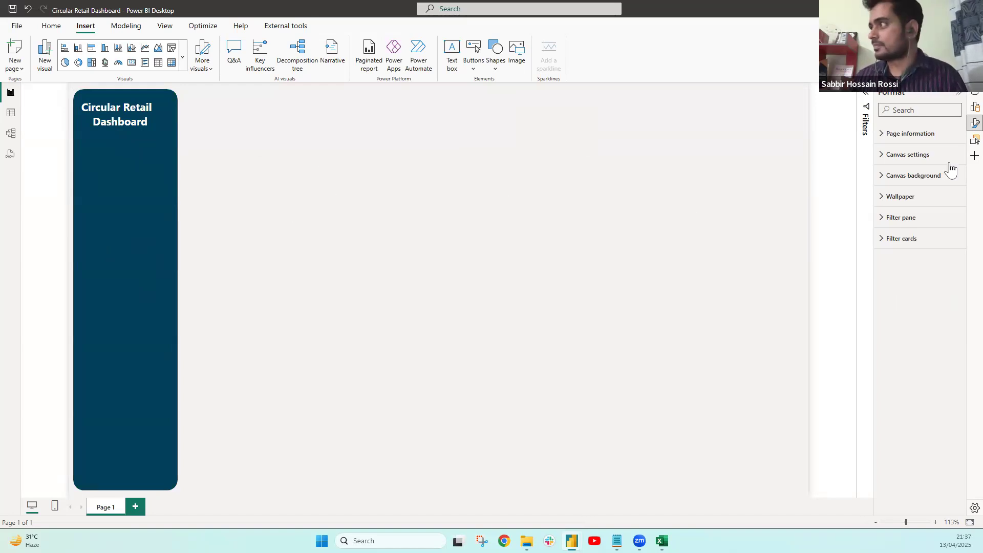
Insert a card visual, shrink its height, and place it beside the upper part of the sidebar
left_click(958, 95)
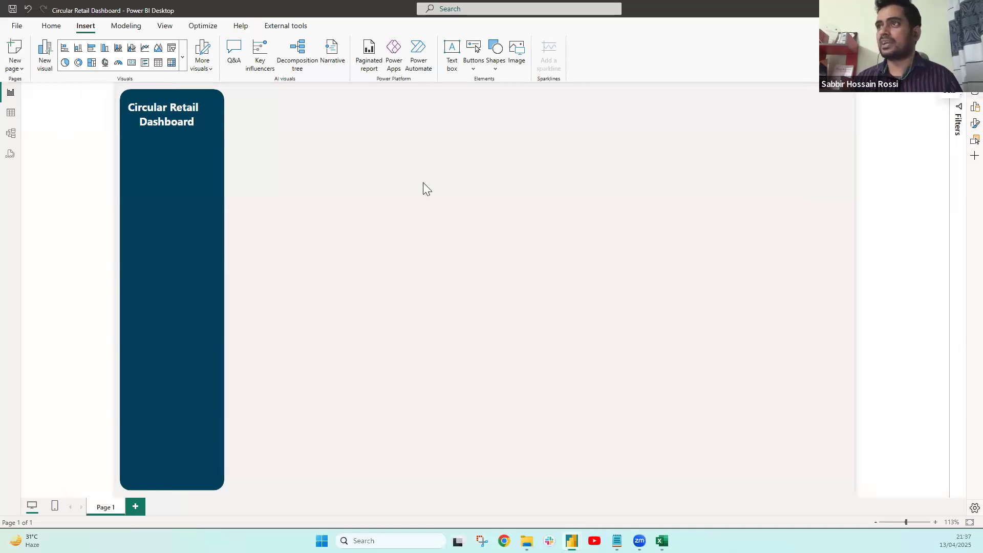
left_click(52, 26)
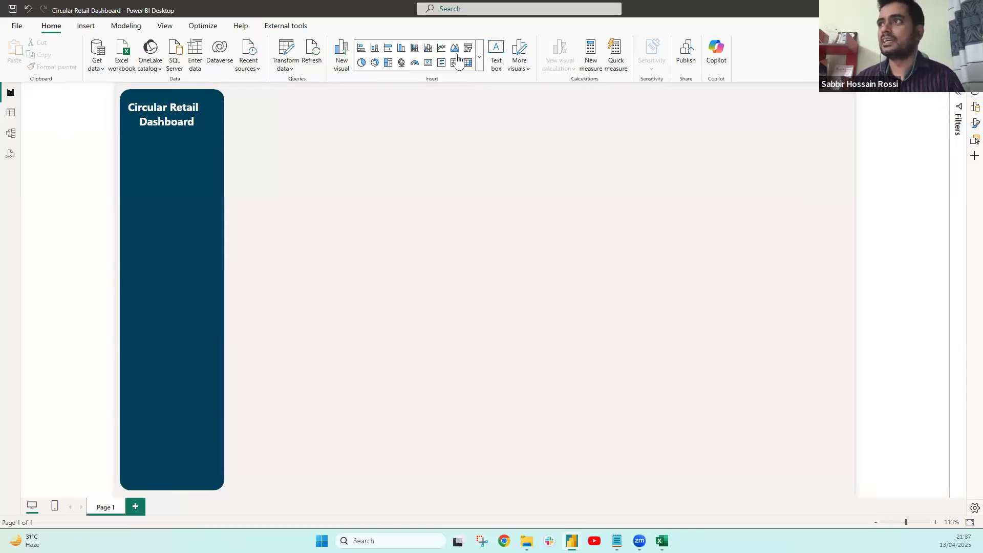
left_click(429, 67)
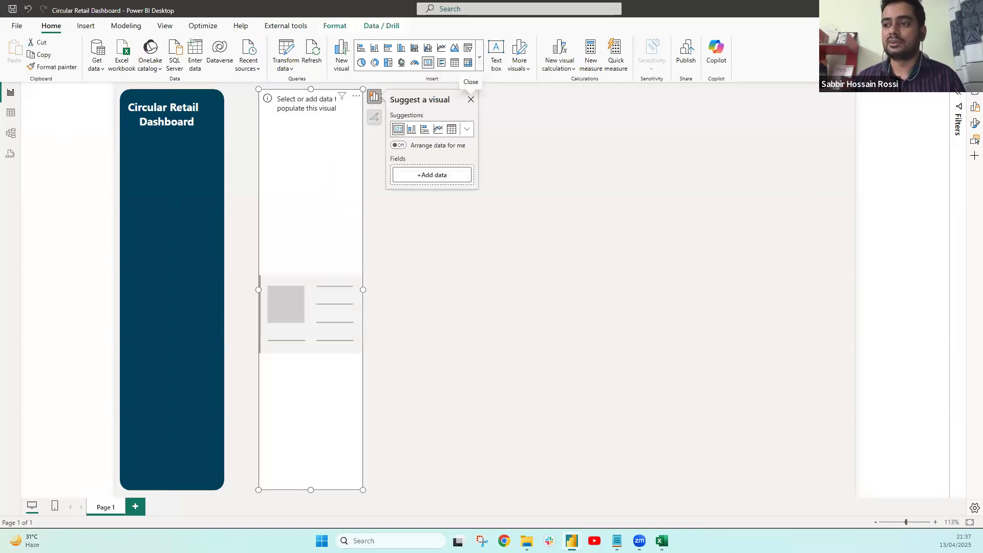
left_click_drag(311, 490, 293, 146)
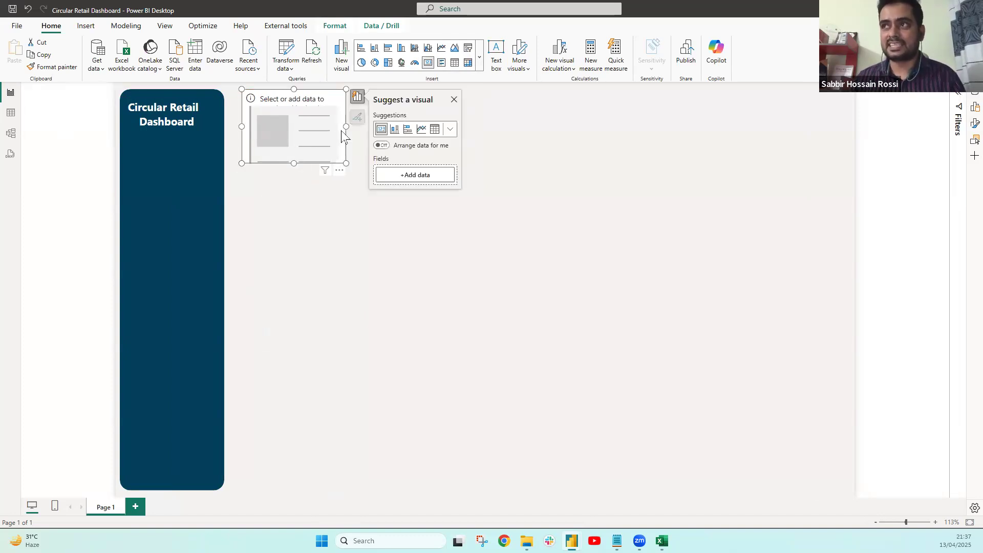
Show the Purchase Price field in the empty card visual and widen the card
left_click(974, 139)
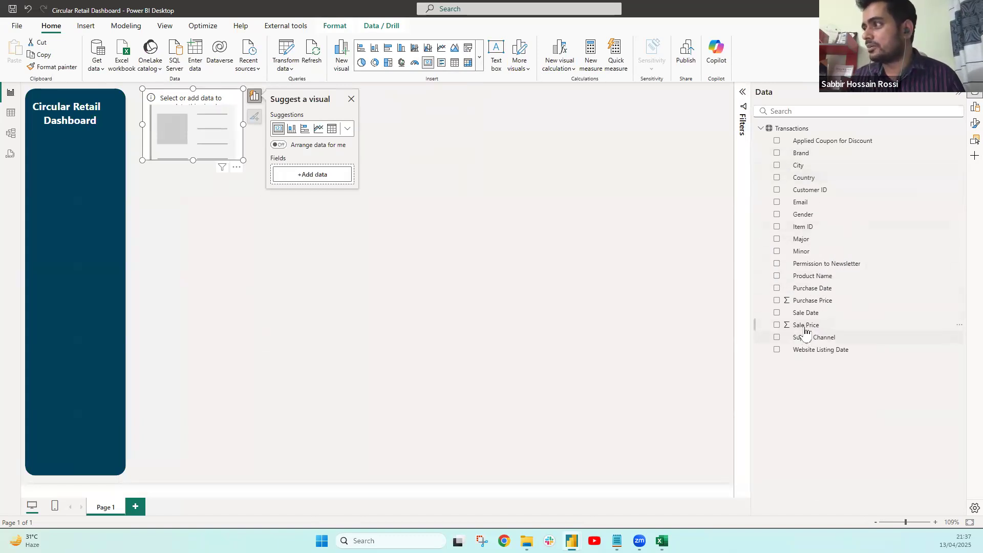
left_click_drag(803, 328, 820, 326)
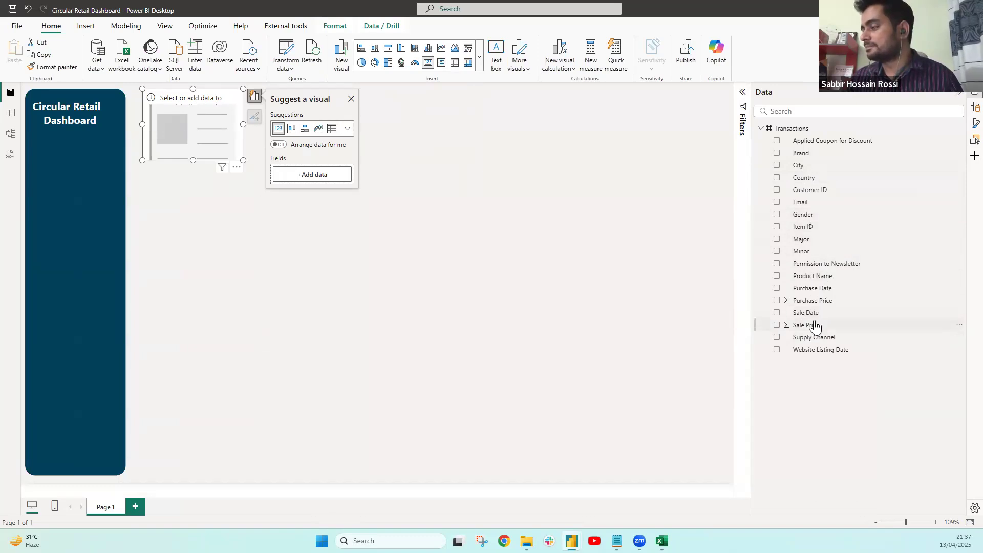
left_click_drag(815, 302, 323, 178)
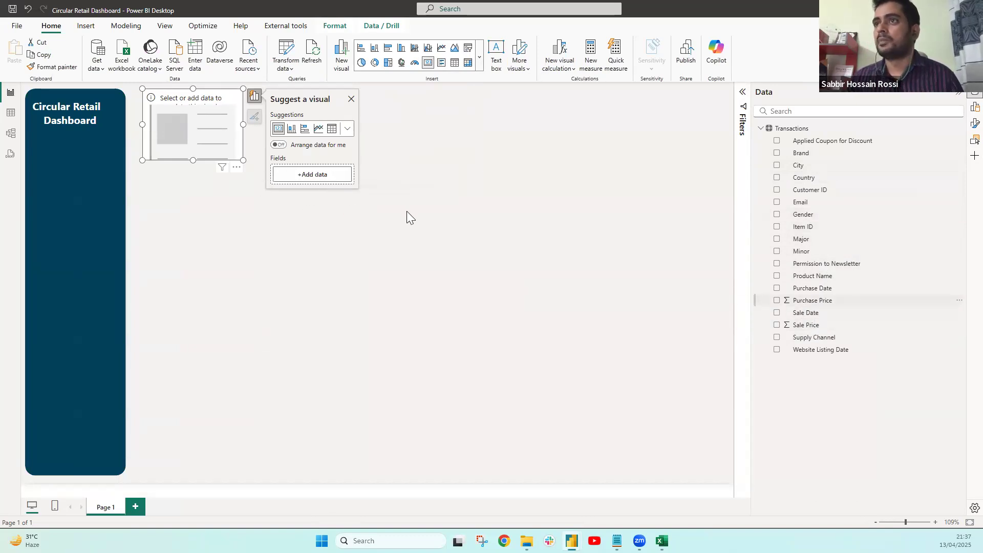
left_click_drag(243, 125, 282, 129)
Add a second card visual beside the Purchase Price card and show the Sale Price field in it
left_click(435, 230)
left_click_drag(812, 313, 397, 197)
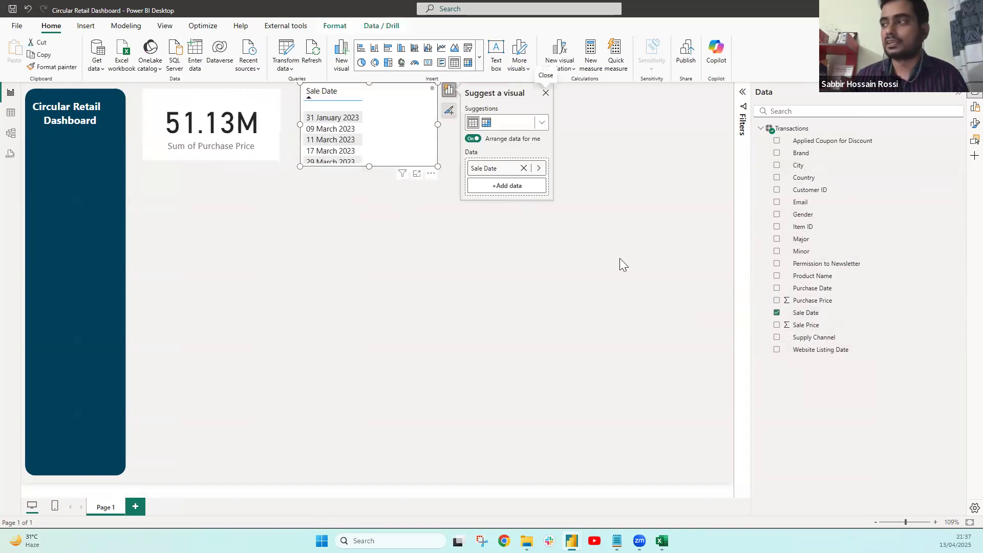
left_click(524, 167)
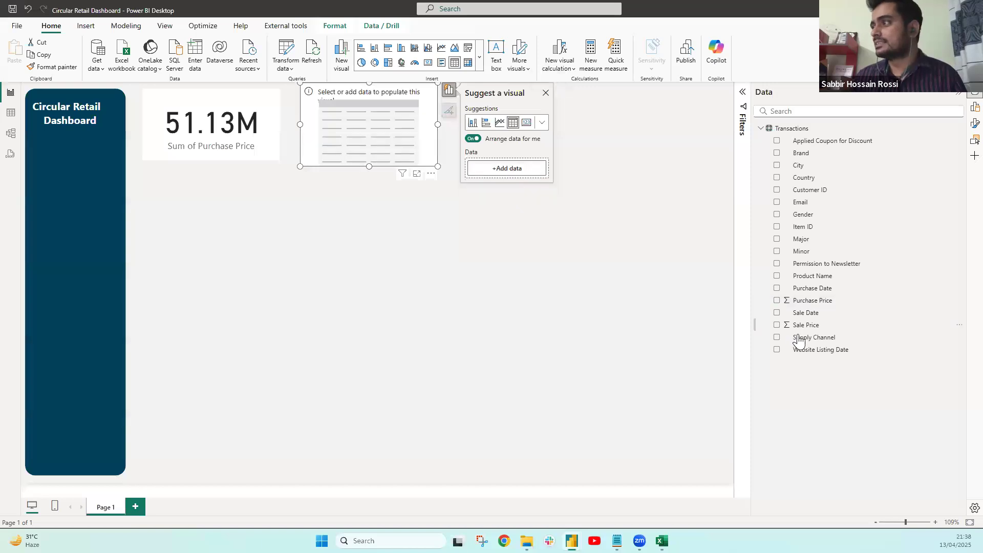
left_click_drag(549, 237, 390, 204)
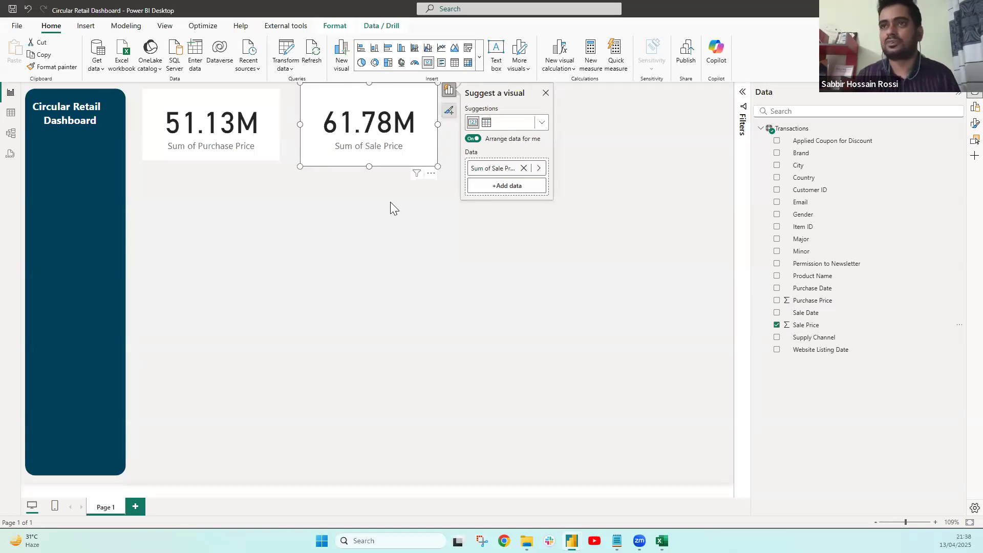
Add a new calculated column to the Transactions table in the table view
left_click(10, 113)
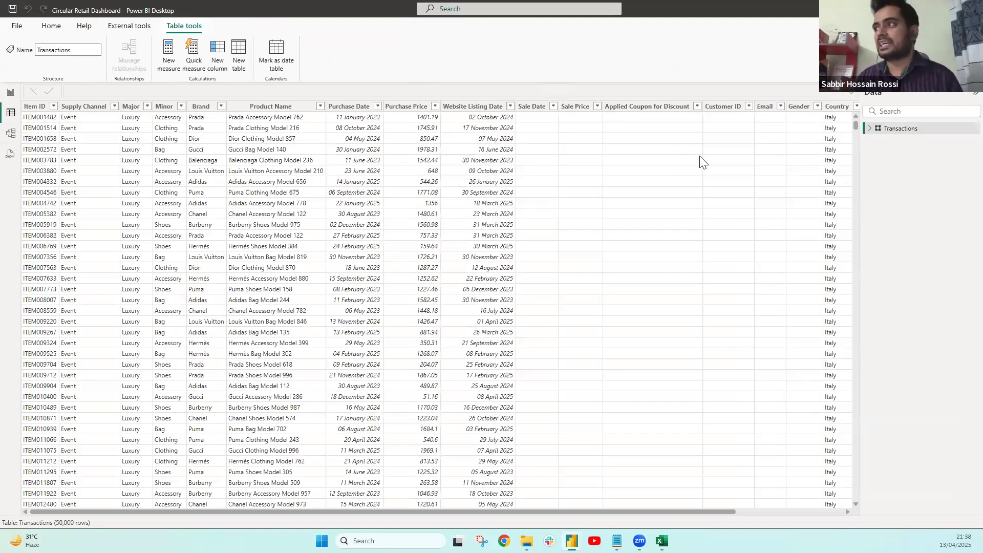
scroll(742, 125, "right", 5)
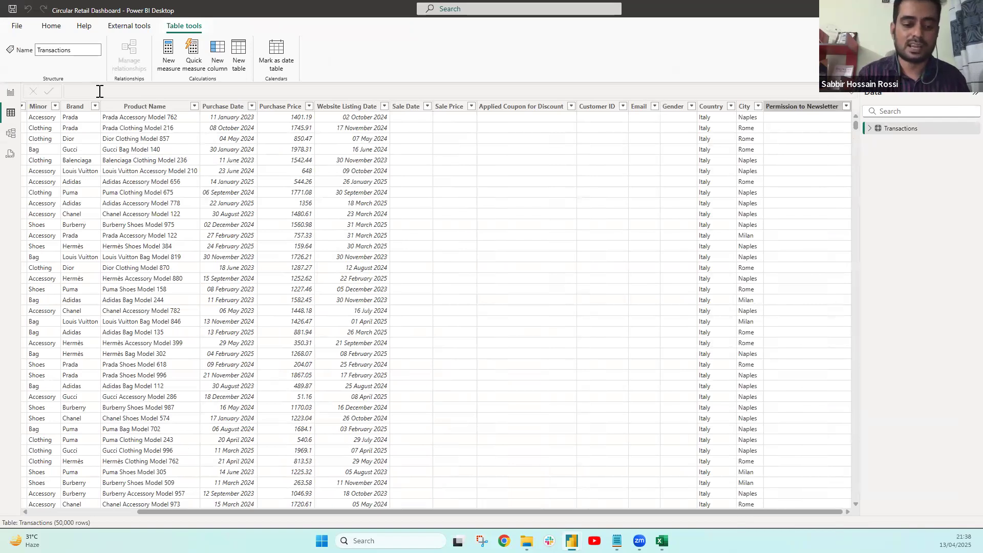
left_click(802, 106)
left_click(497, 55)
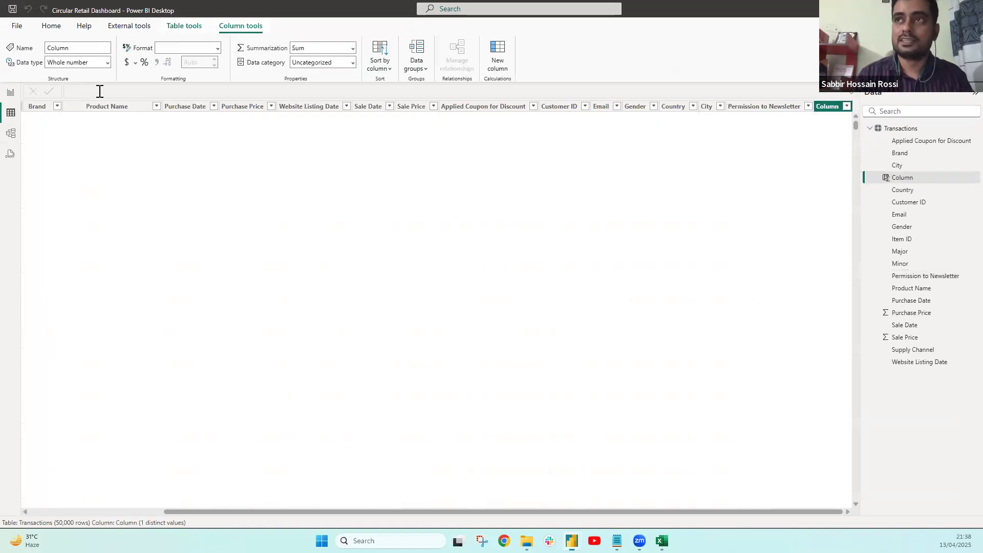
Name the new column Profit and start its formula with Transactions[Sale Price] followed by a minus sign
type("Profit")
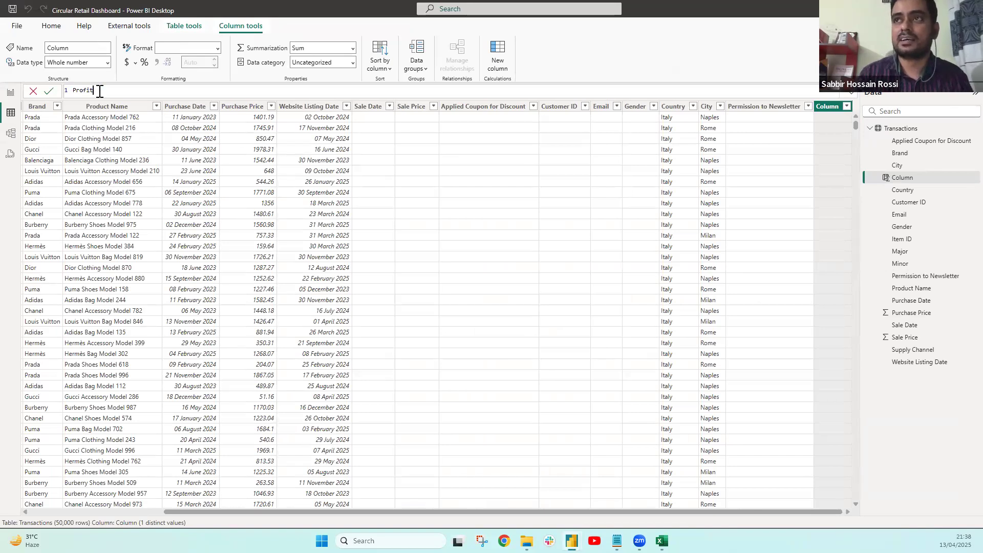
type(" = s")
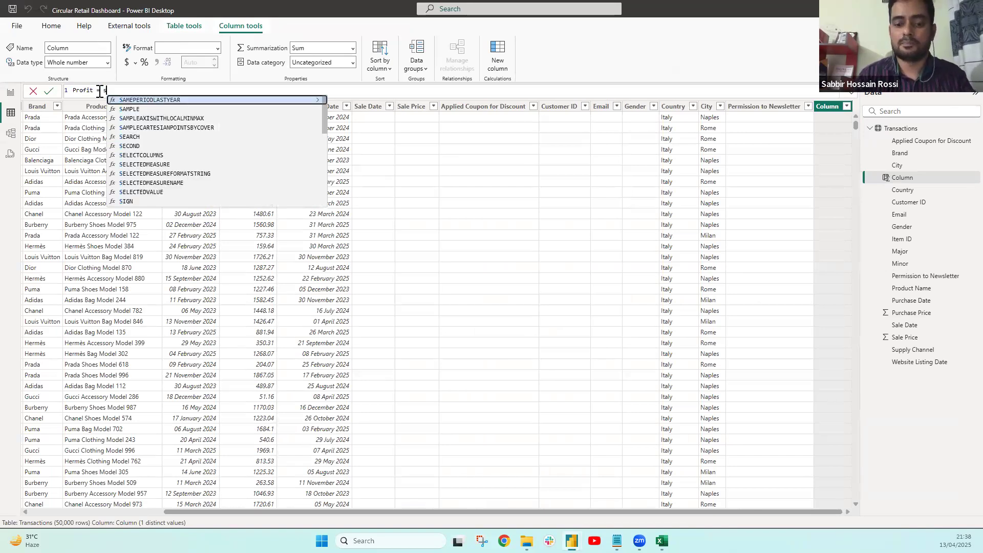
type("Transactions[Sale Date]")
key("Tab")
key("BackSpace")
key("BackSpace")
key("BackSpace")
key("BackSpace")
key("BackSpace")
type("pr")
key("Tab")
type("- ")
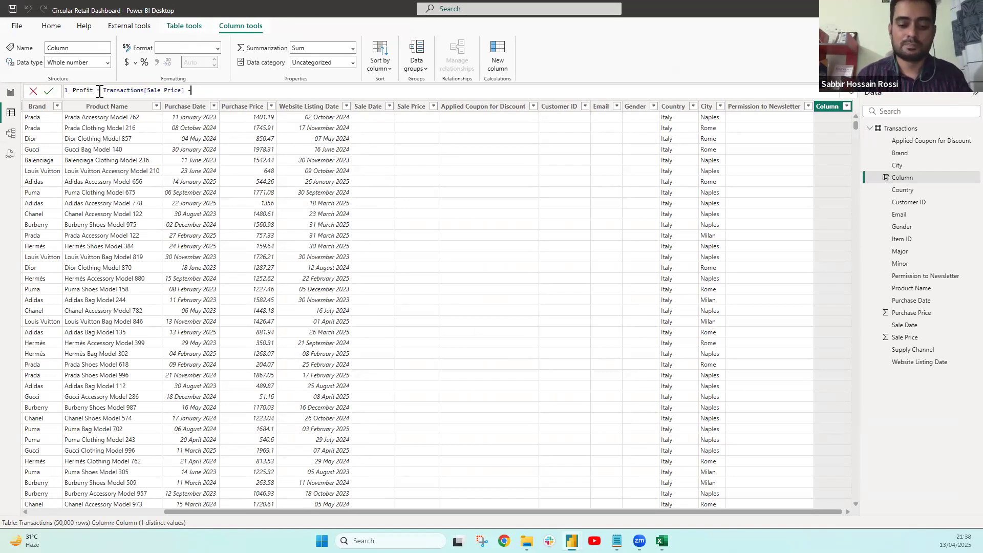
Subtract [Purchase Price] in the Profit formula and commit it
type("[pur")
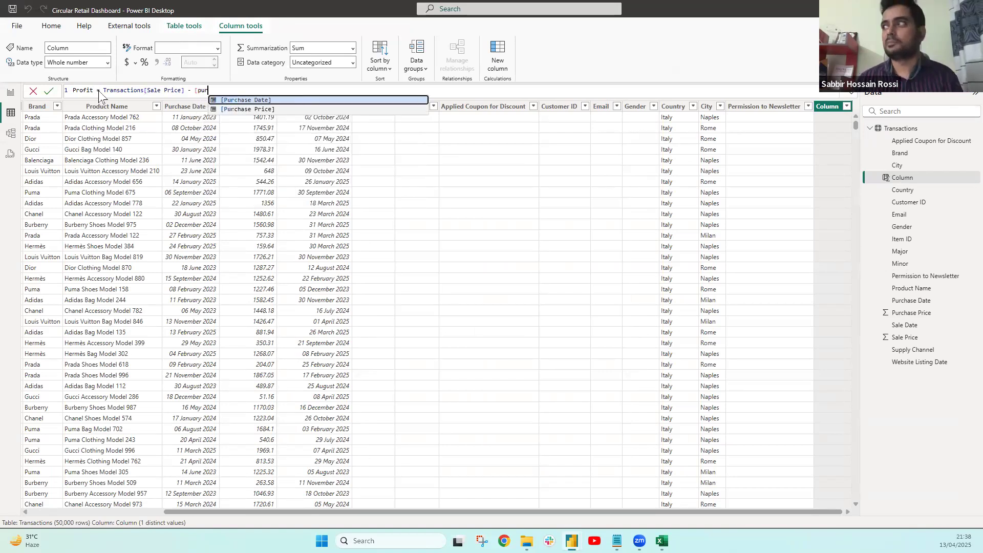
key("Down")
key("Tab")
key("Return")
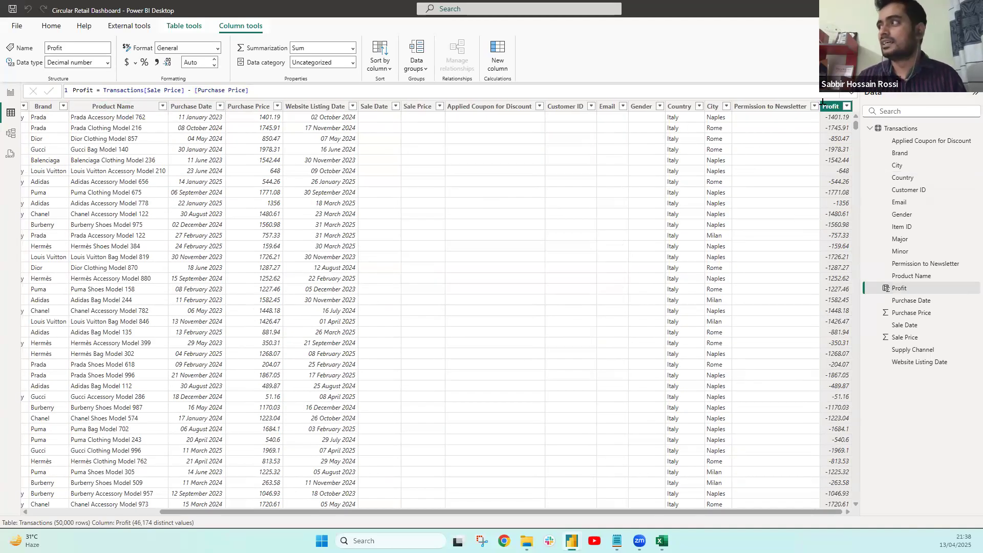
Enlarge the Profit formula editor and open an IF( function on its own line before the price subtraction
left_click(851, 99)
scroll(222, 136, "up", 4)
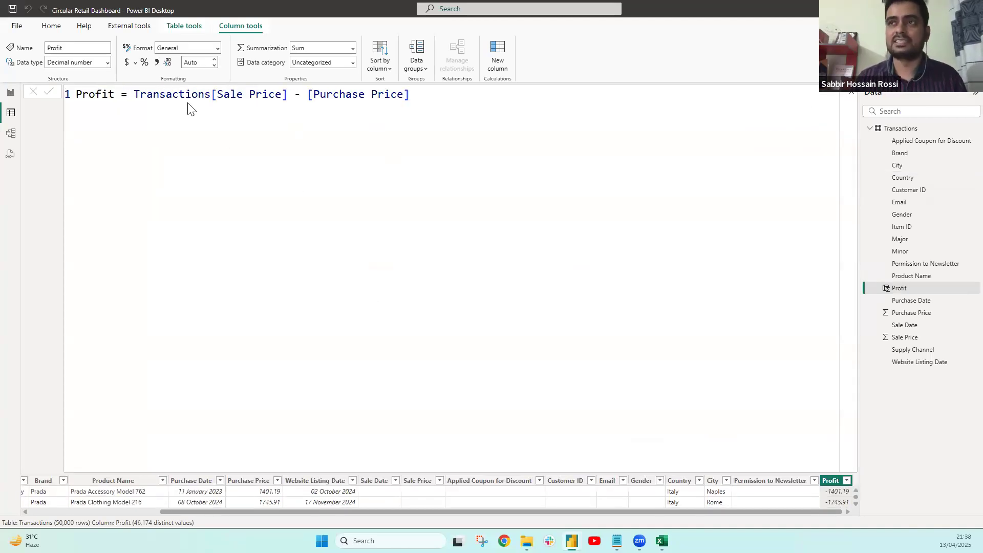
left_click(138, 96)
key("shift+Return")
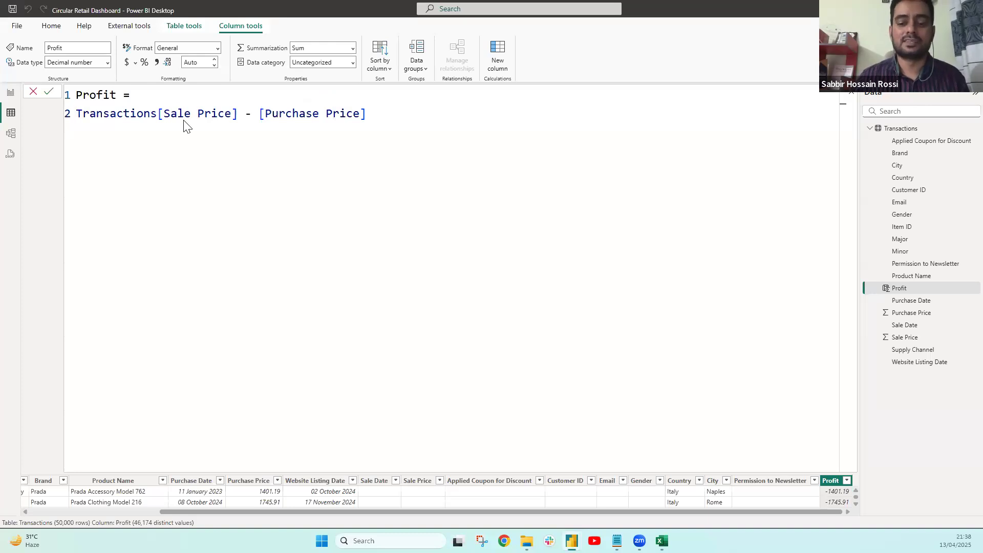
type("IF(")
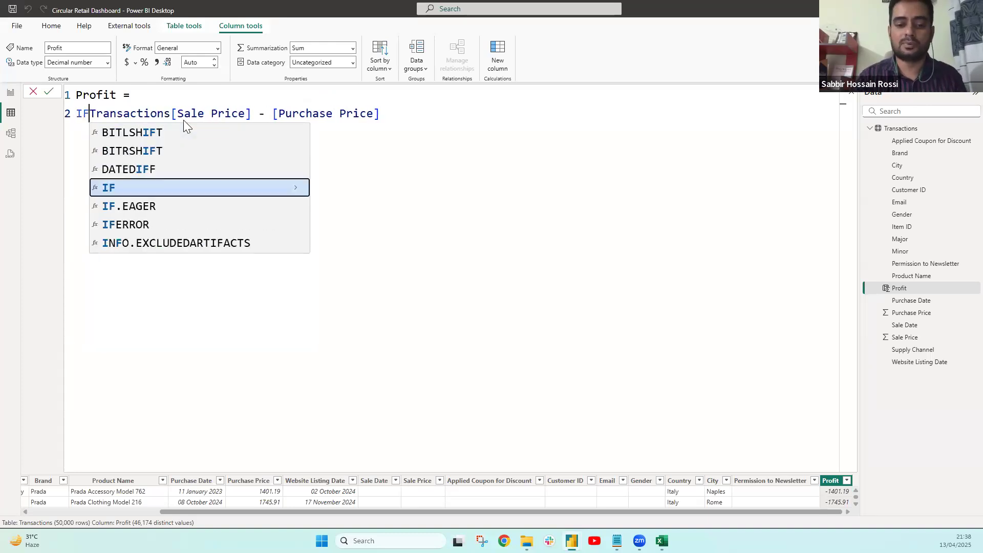
key("shift+Return")
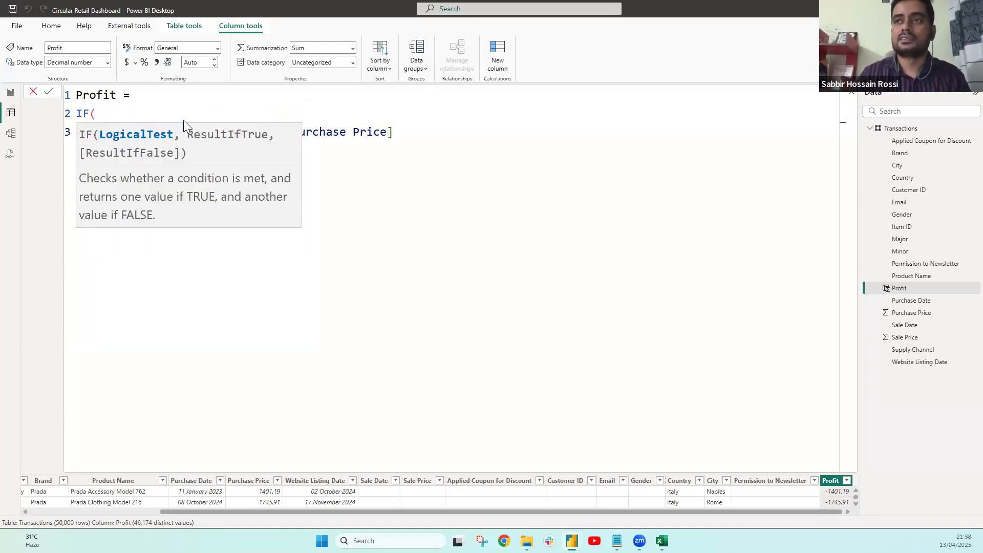
key("Escape")
key("shift+Return")
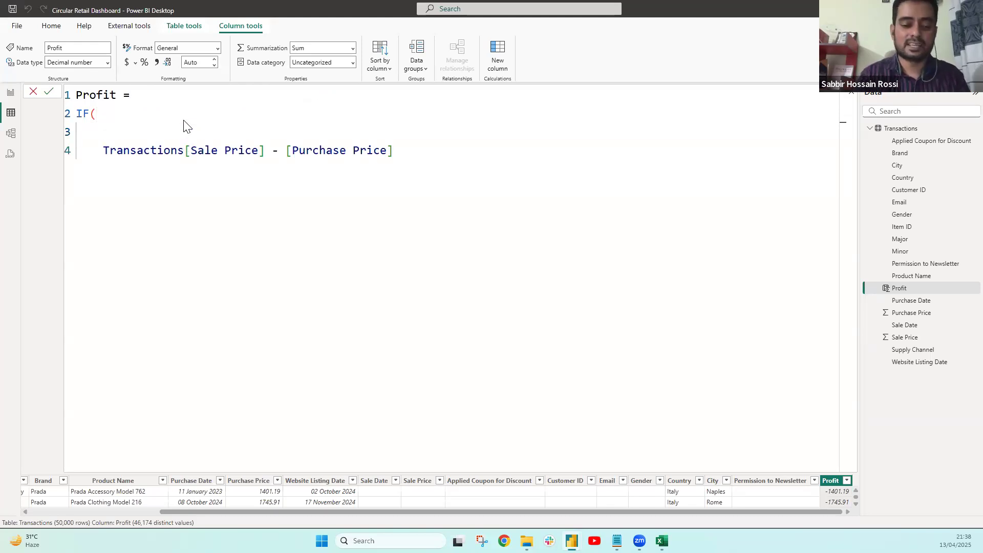
Enter ISBLANK(Transactions[Sale Date]) as the logical test of the IF function
type("IS")
key("Down")
key("Tab")
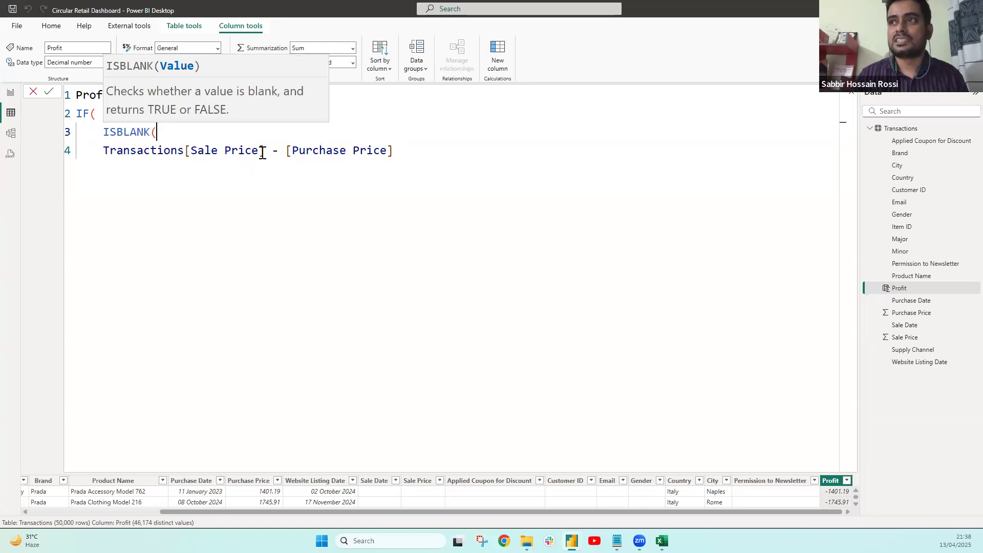
left_click_drag(264, 153, 101, 153)
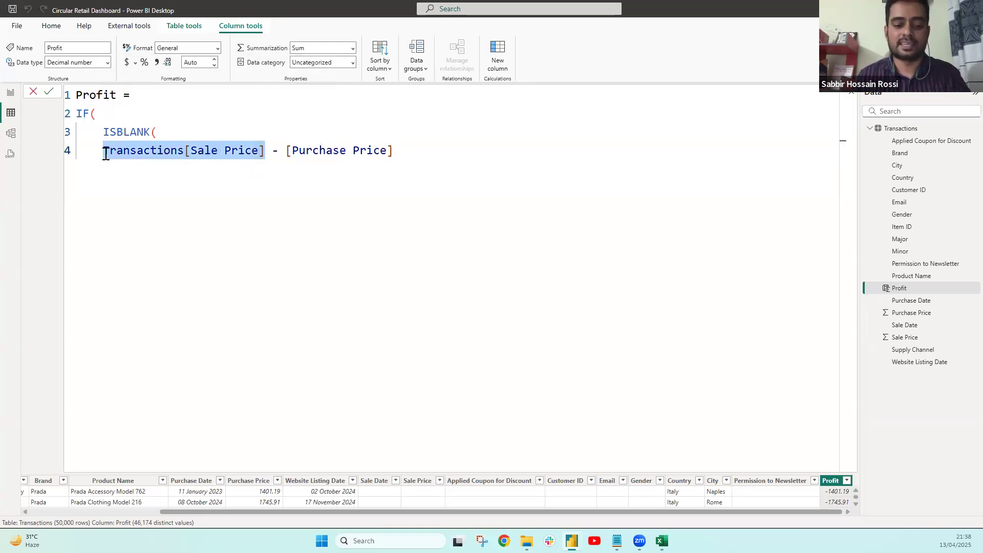
left_click(170, 135)
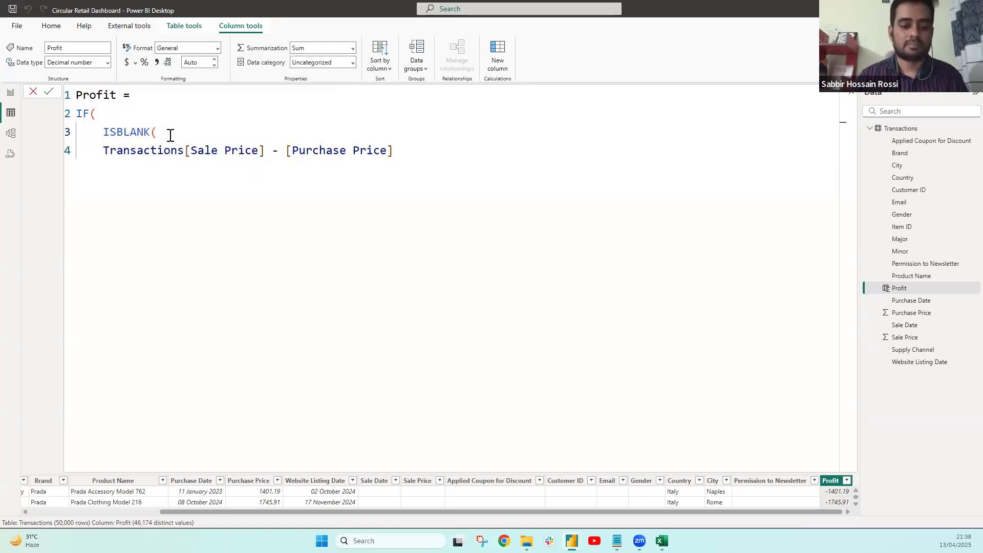
type("S")
key("BackSpace")
type("TRA")
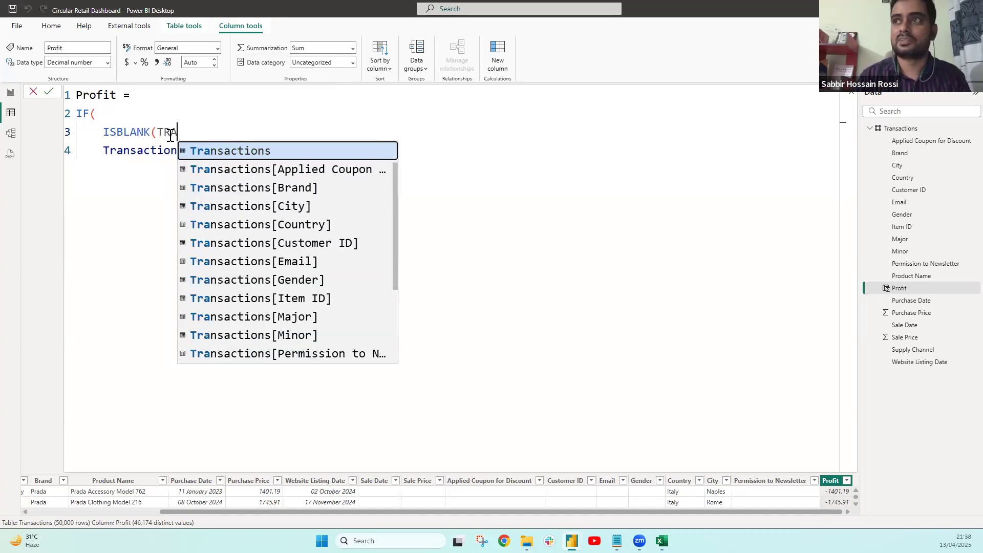
key("Tab")
type("[SAL")
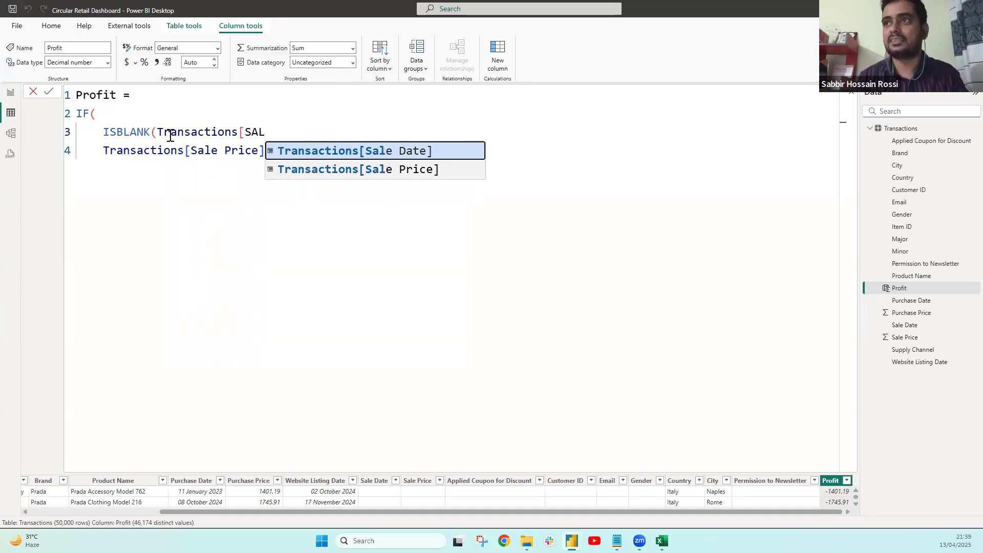
key("Tab")
type("),")
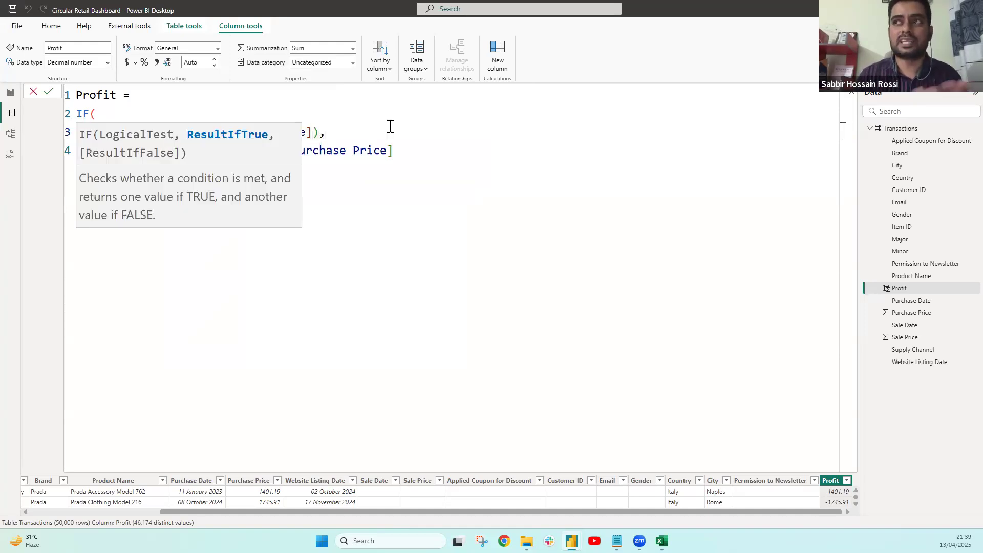
Enter BLANK() on a new line as the IF function's result when the test is true
key("shift+Return")
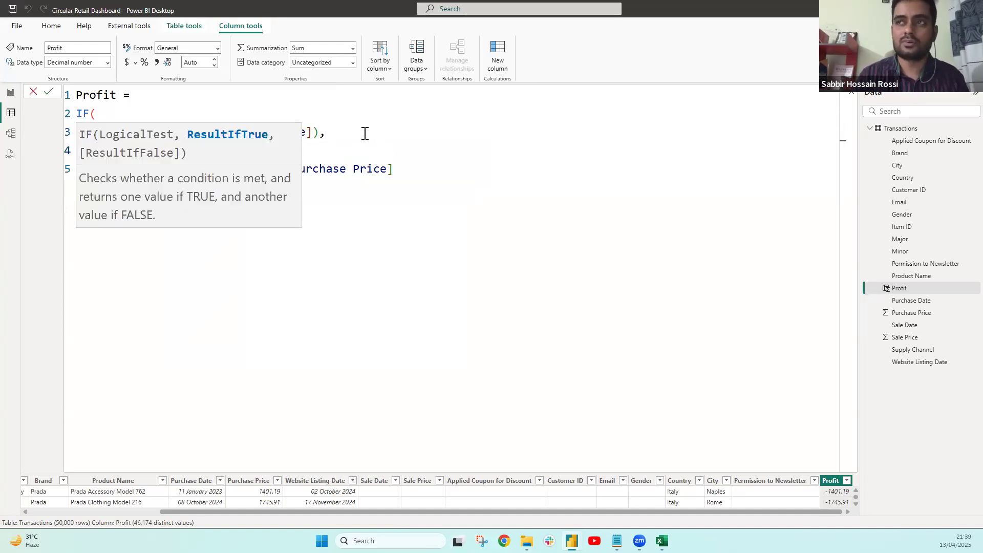
type("B")
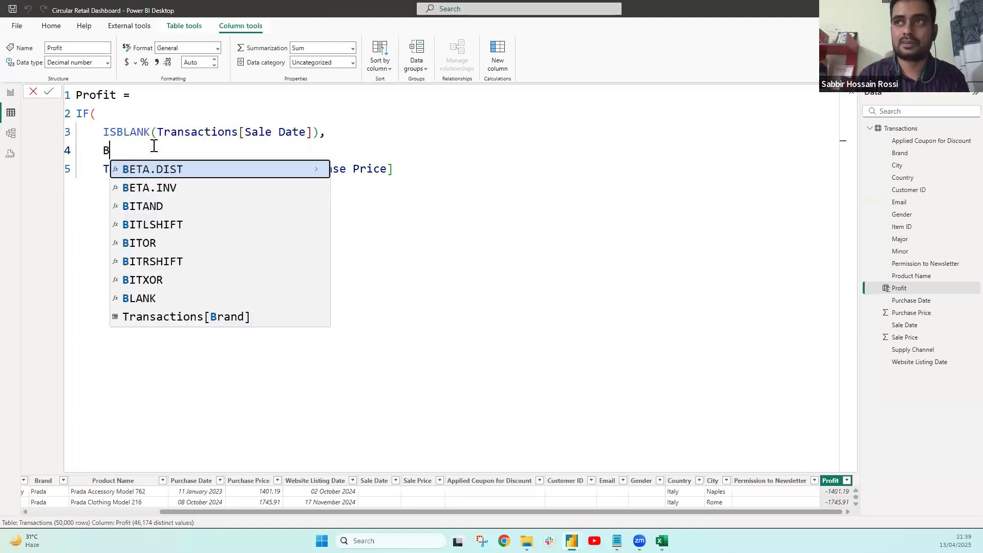
type("LANK(),")
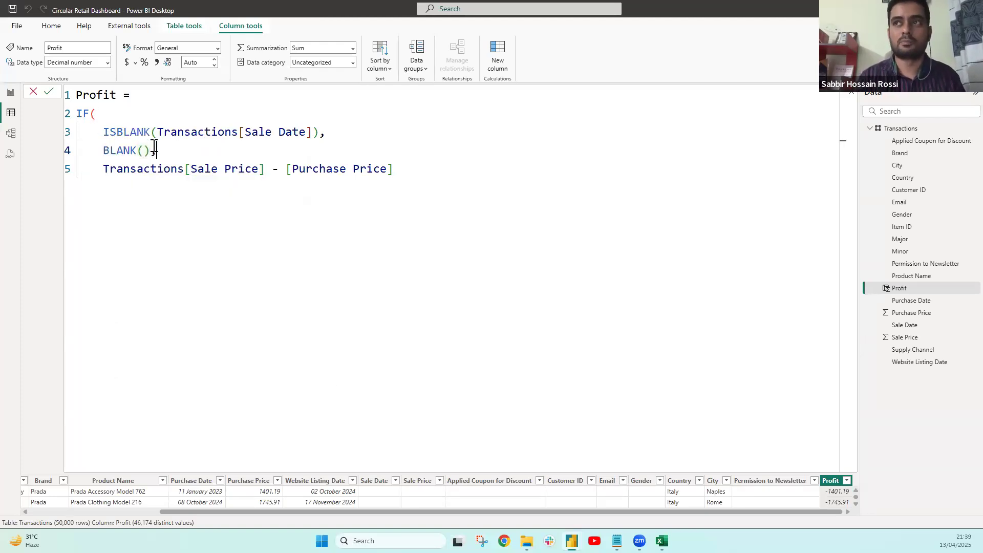
left_click(150, 114)
left_click(179, 155)
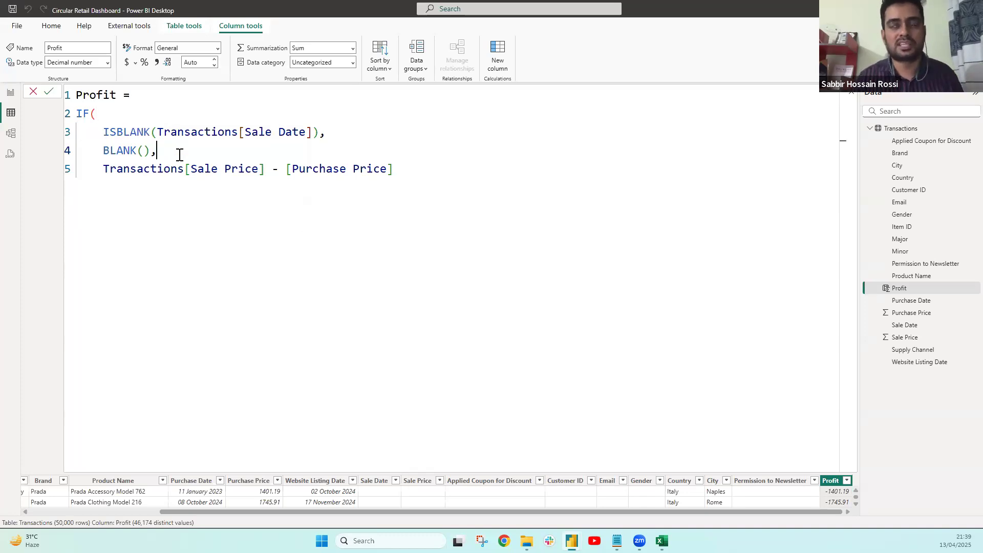
Close the IF formula's parenthesis, commit it, and format the Profit column with a thousands separator
left_click(412, 172)
type(")")
key("Return")
left_click(157, 62)
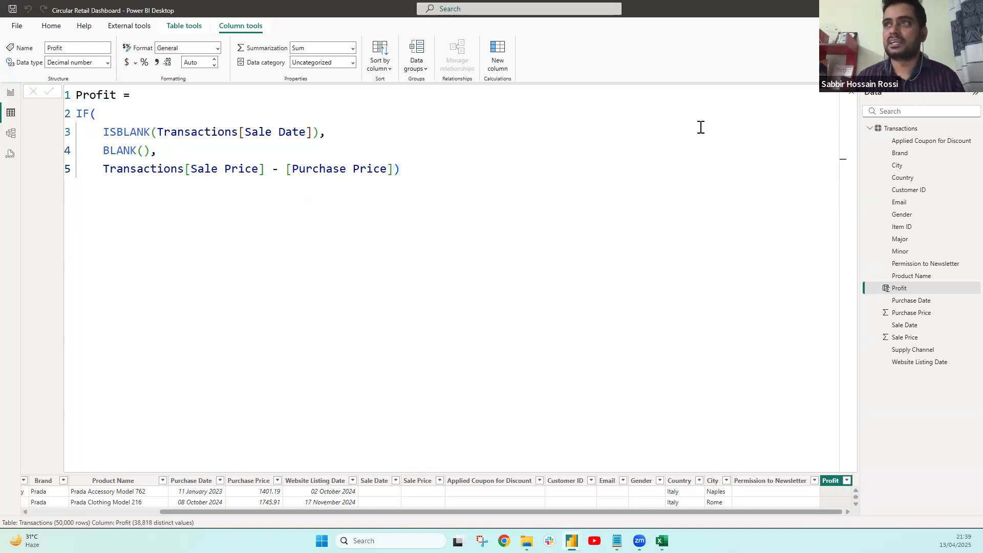
left_click(851, 98)
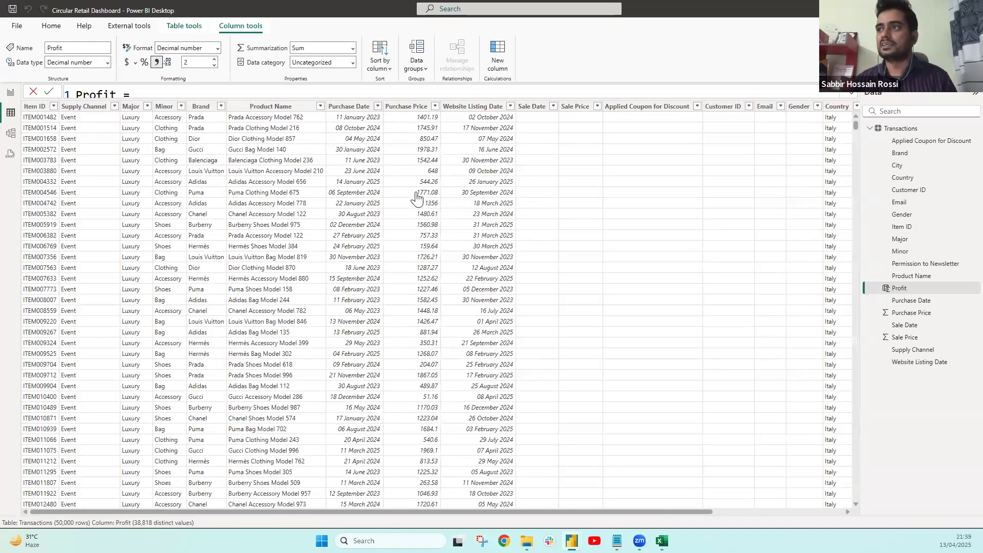
Check the Profit values for rows that have a Sale Date, and return to the report page
scroll(417, 199, "right", 2)
scroll(476, 365, "right", 2)
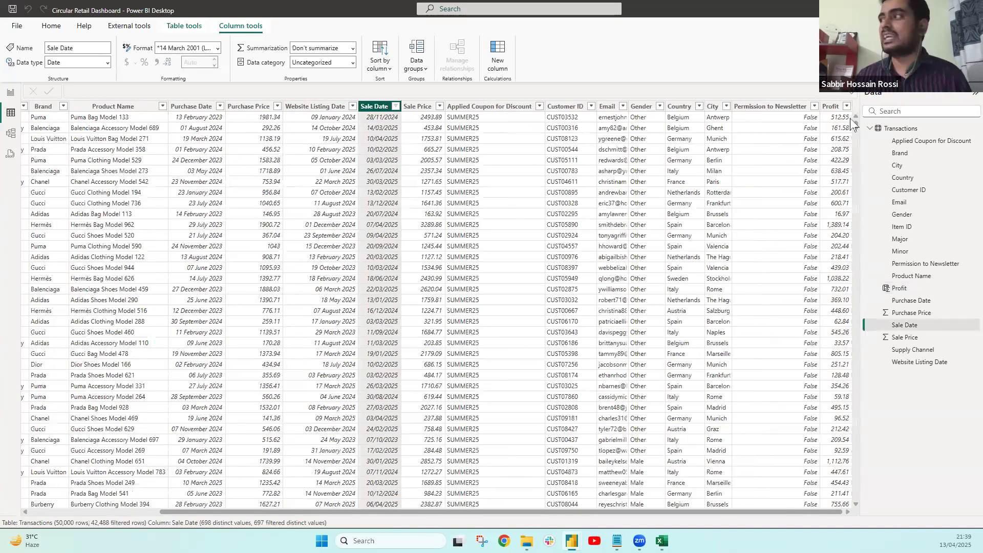
scroll(831, 108, "right", 1)
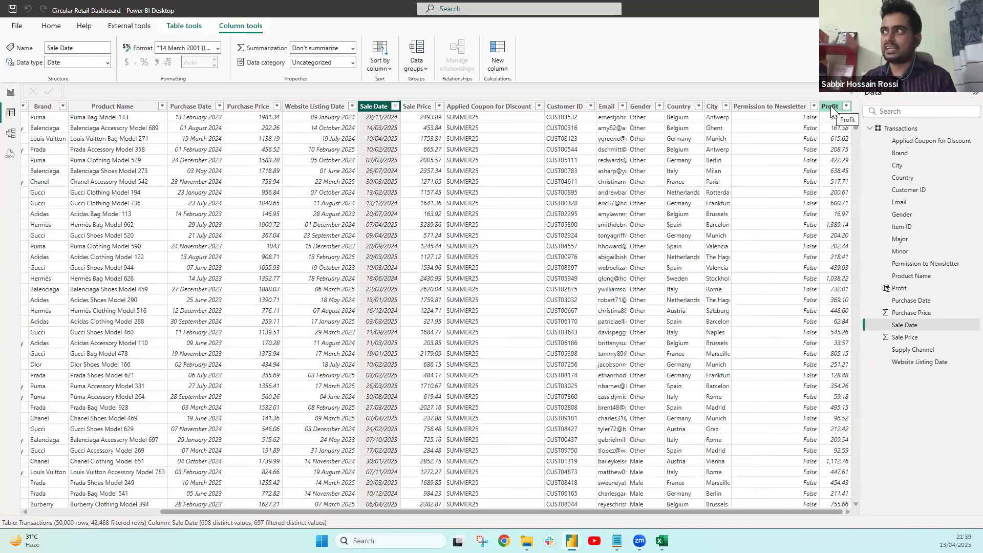
left_click(830, 107)
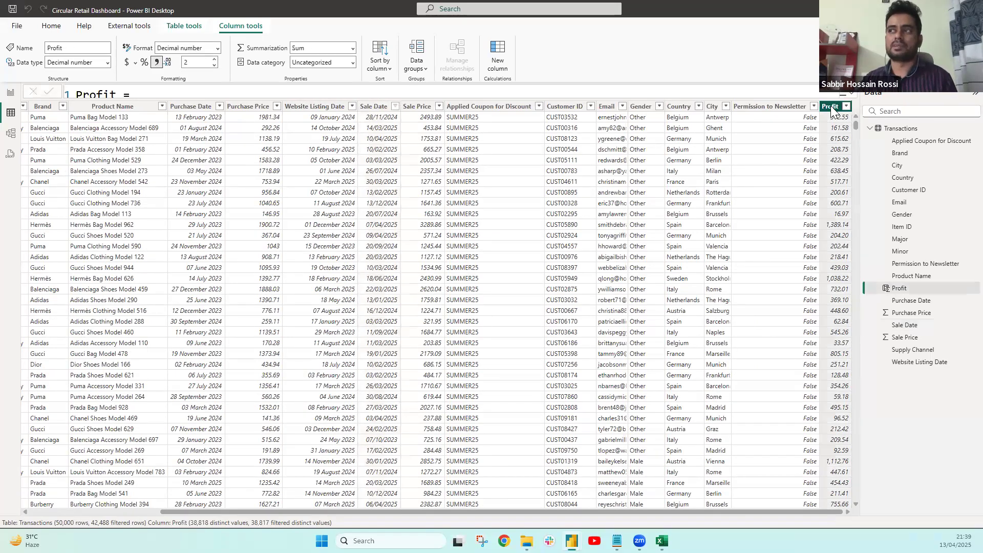
left_click(7, 93)
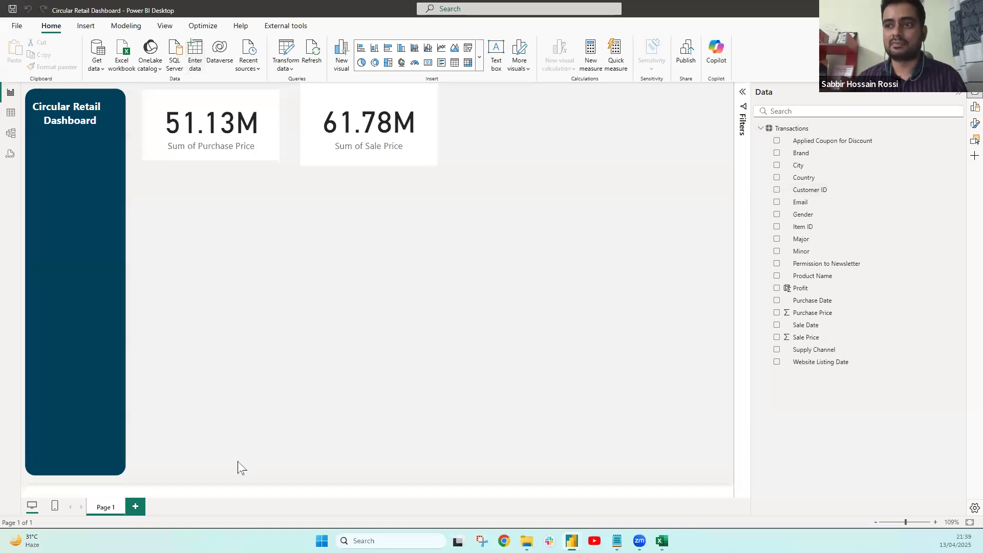
Name the new empty table _Measures and load it into the model
double_click(313, 393)
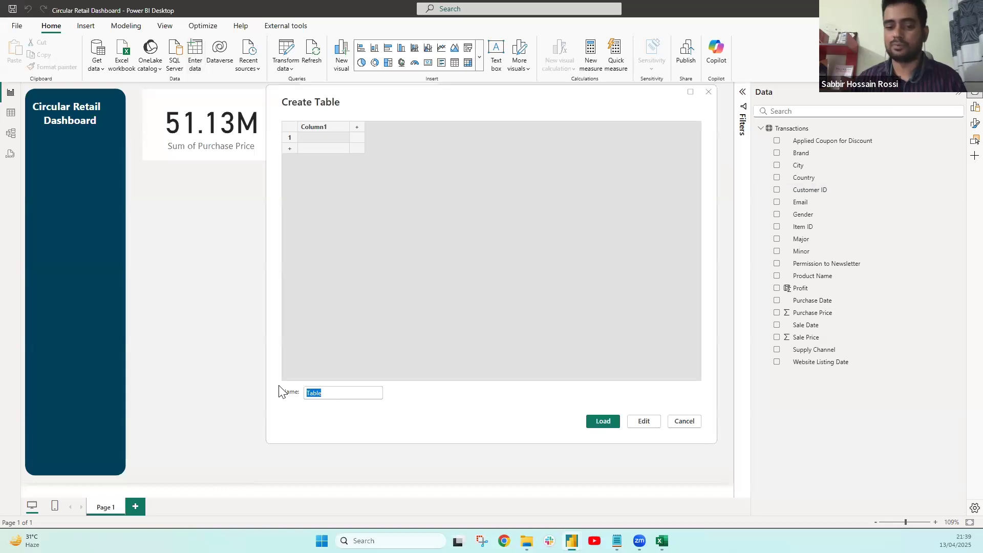
type("_m")
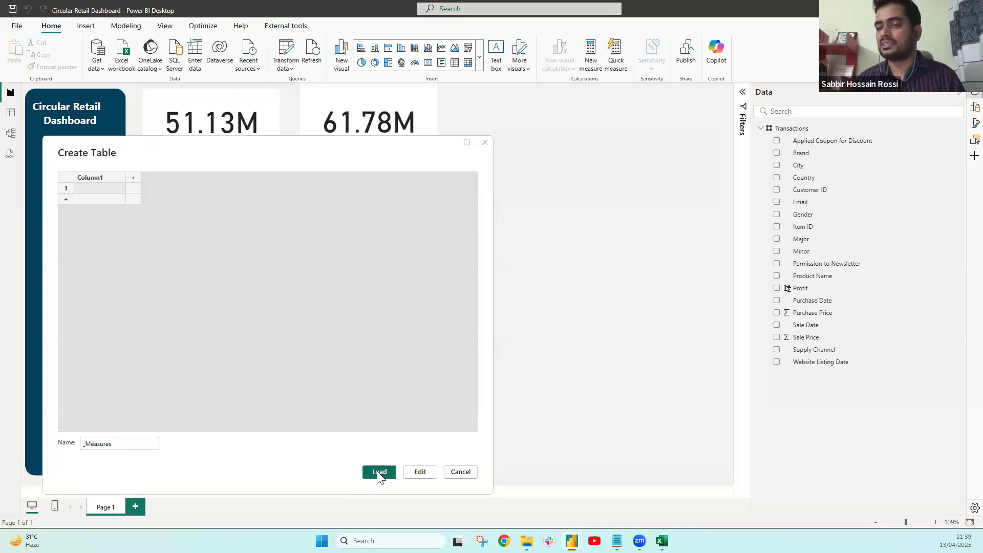
left_click(379, 469)
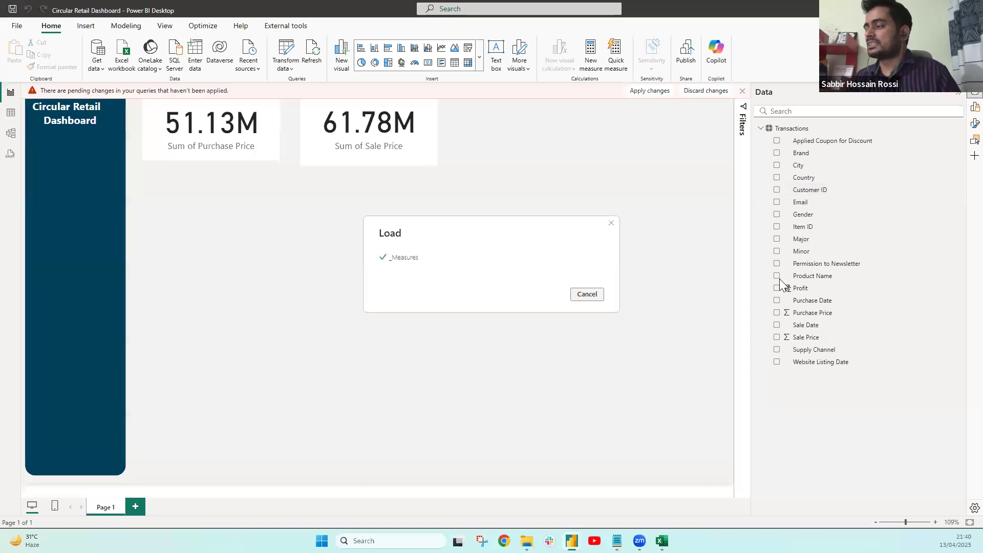
Add a new measure to the _Measures table and begin its formula as Total Purchase = SUM(
left_click(761, 128)
left_click(959, 132)
left_click(905, 134)
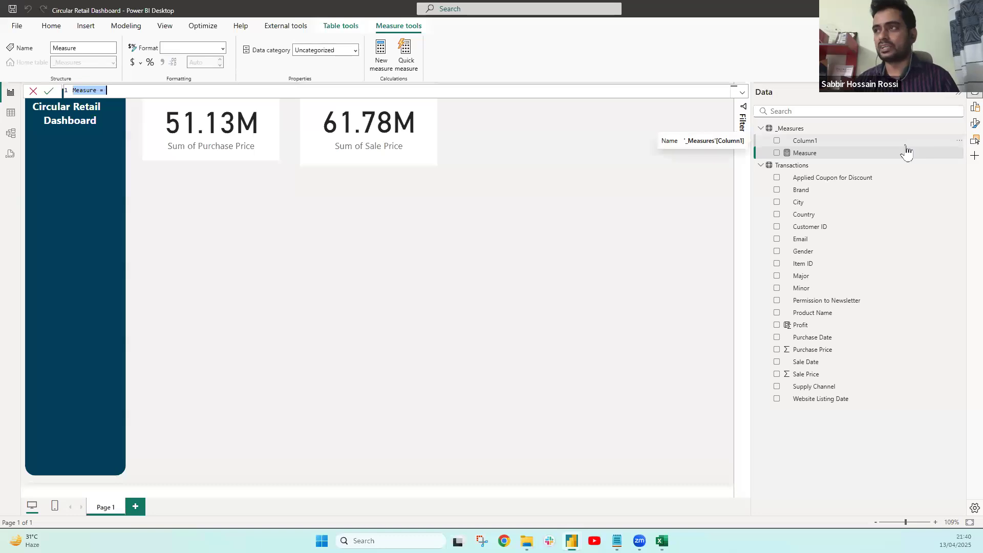
left_click(741, 94)
scroll(153, 108, "up", 3)
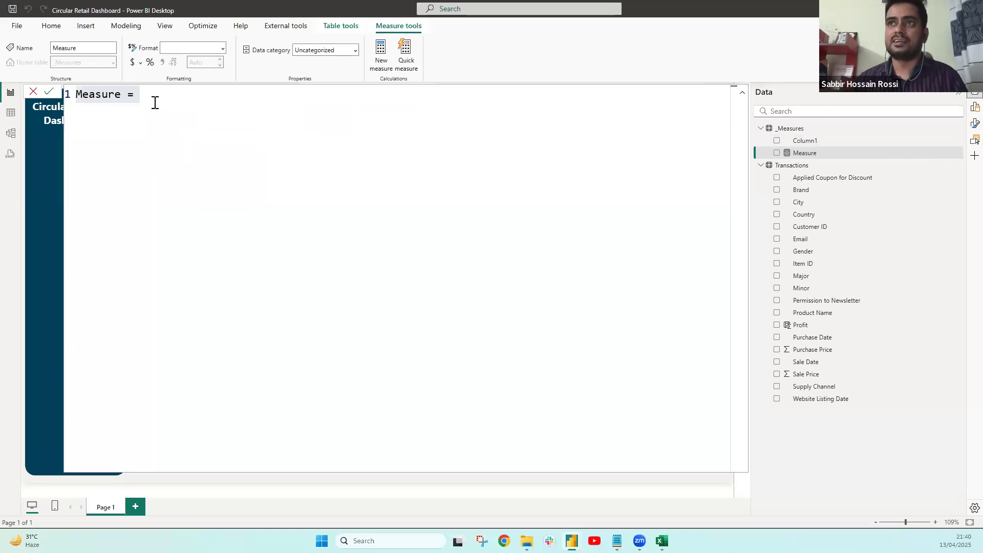
type("T")
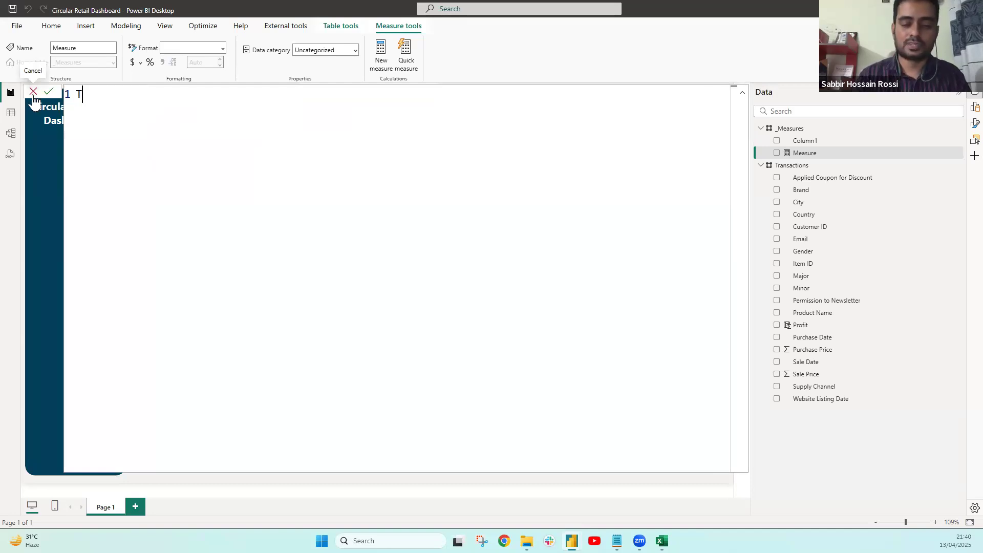
type("otal Purchas")
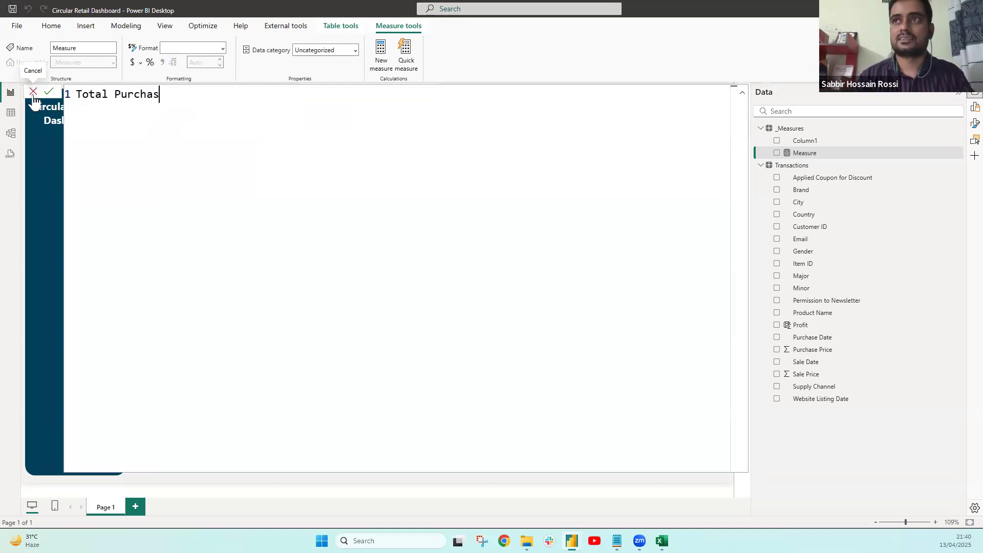
type("e = SUM(")
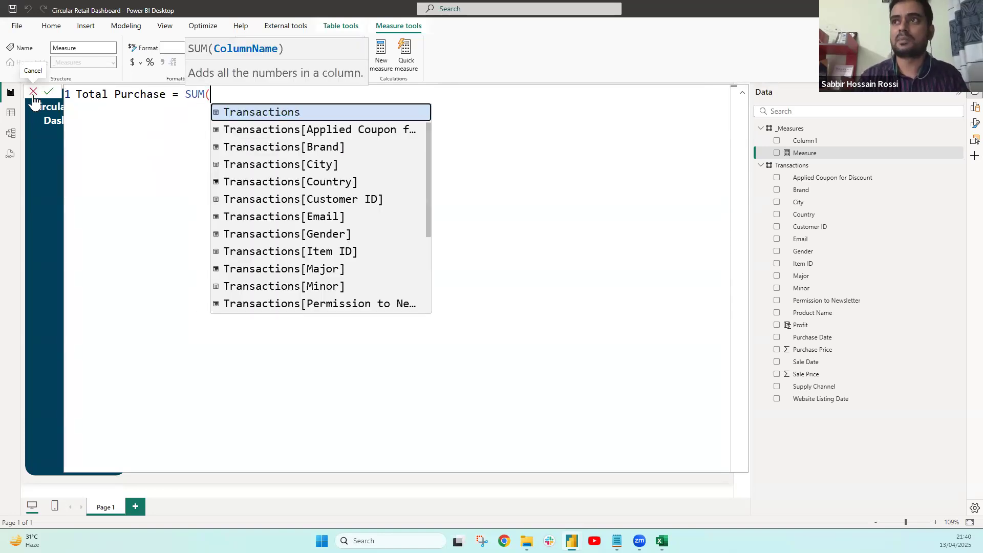
Complete the SUM with Transactions[Purchase Price], close the parenthesis and commit the Total Purchase measure
key("Tab")
key("Down")
key("Down")
key("Down")
key("Down")
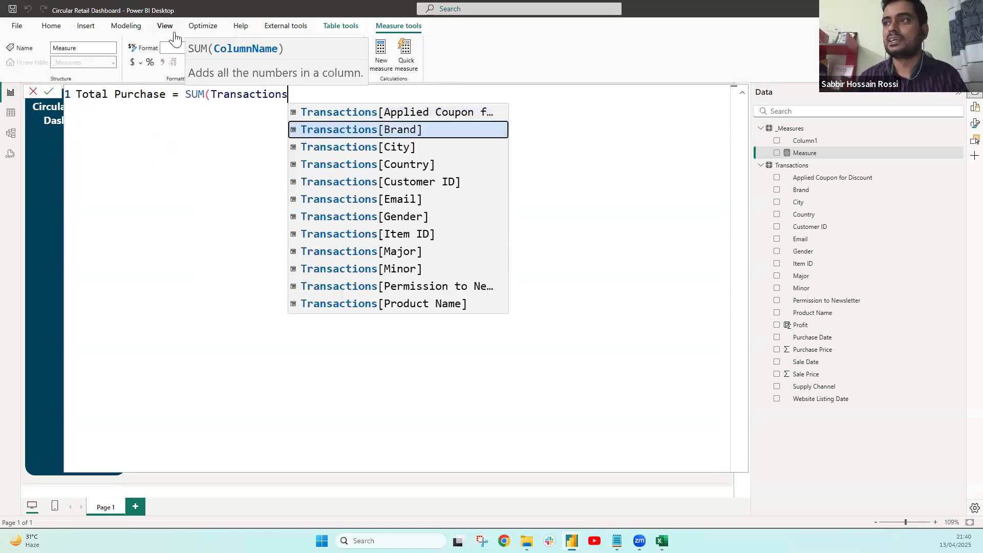
key("Down")
key("Down")
key("Down")
key("Down")
key("Down")
key("Down")
key("Down")
key("Down")
key("Down")
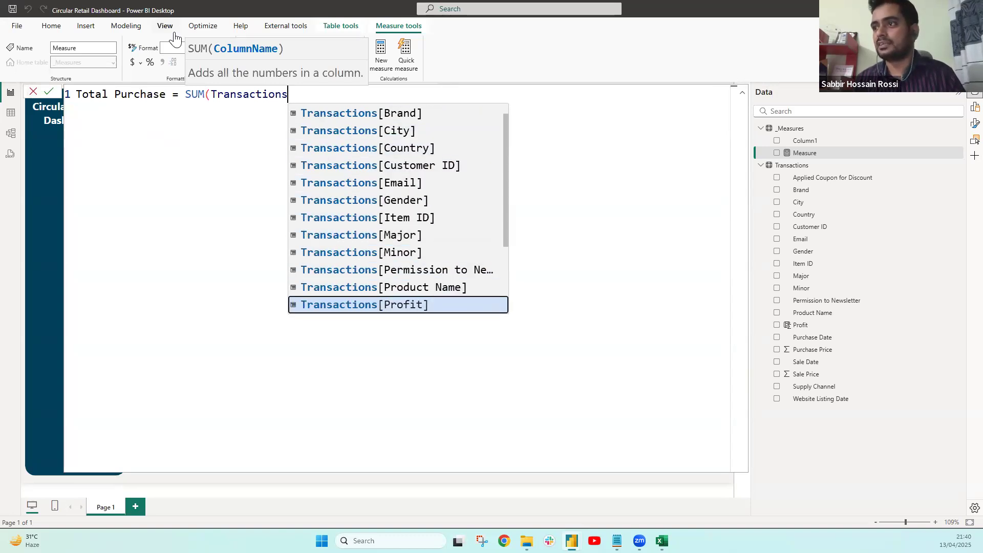
key("Down")
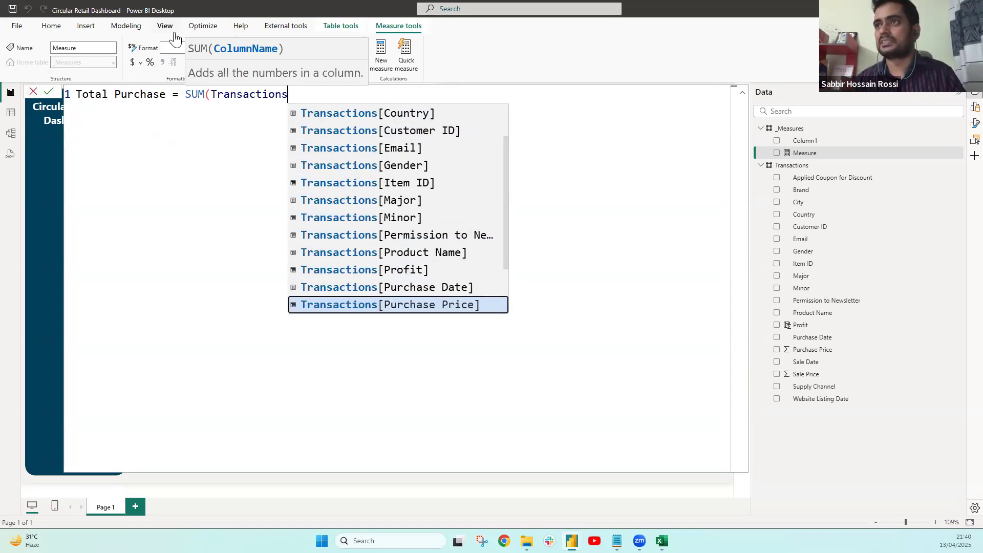
key("Tab")
type(")")
key("Return")
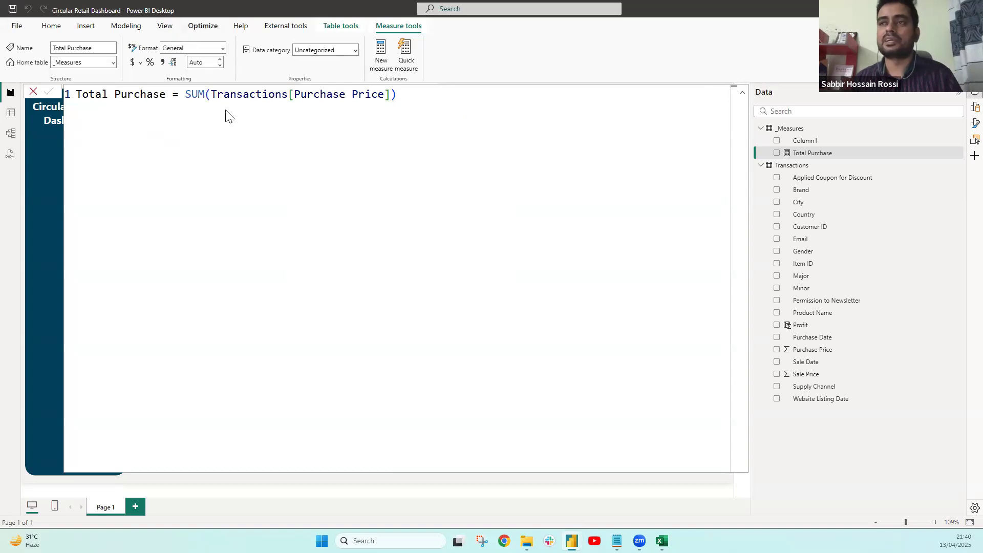
Format the Total Purchase measure with a thousands separator and 0 decimal places
left_click(162, 63)
left_click(221, 66)
left_click(220, 65)
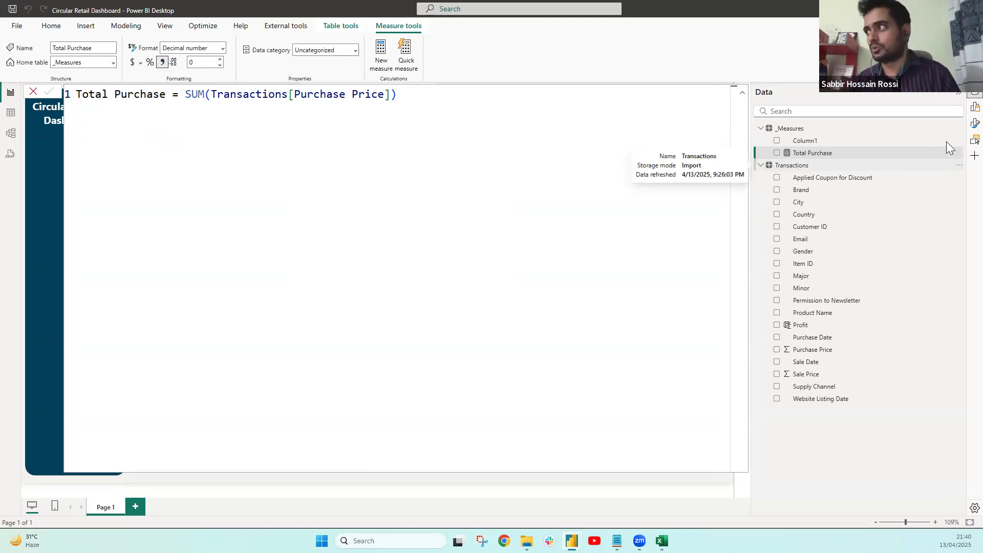
Copy the Total Purchase formula into a new measure in the _Measures table and rename it Total Sales
left_click_drag(432, 96, 41, 97)
key("ctrl+c")
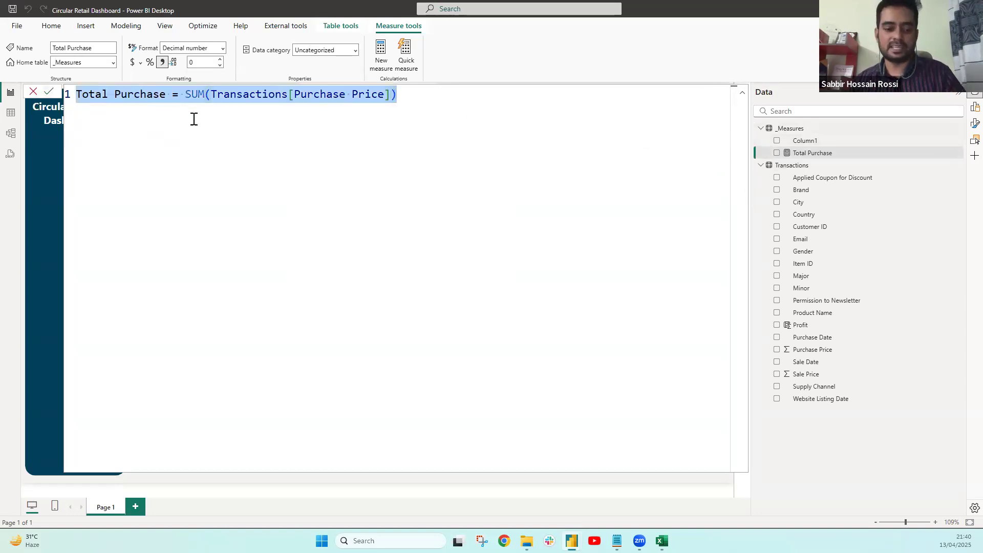
left_click(959, 129)
left_click(901, 146)
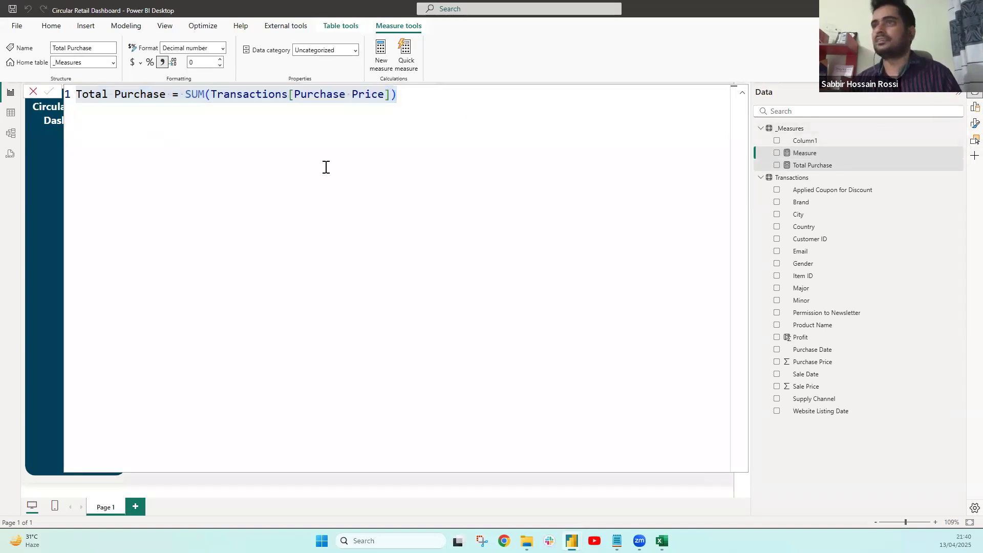
key("ctrl+v")
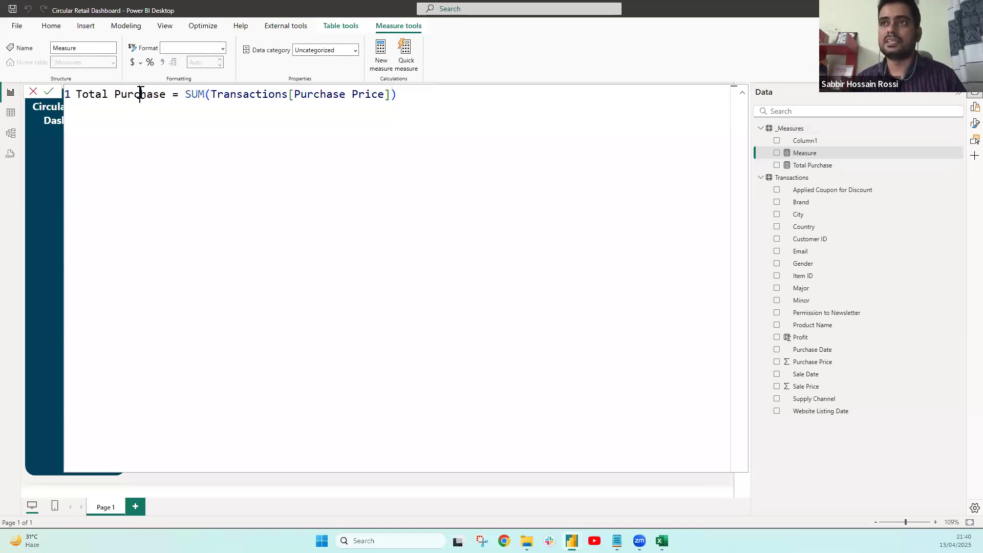
double_click(141, 94)
type("Sales")
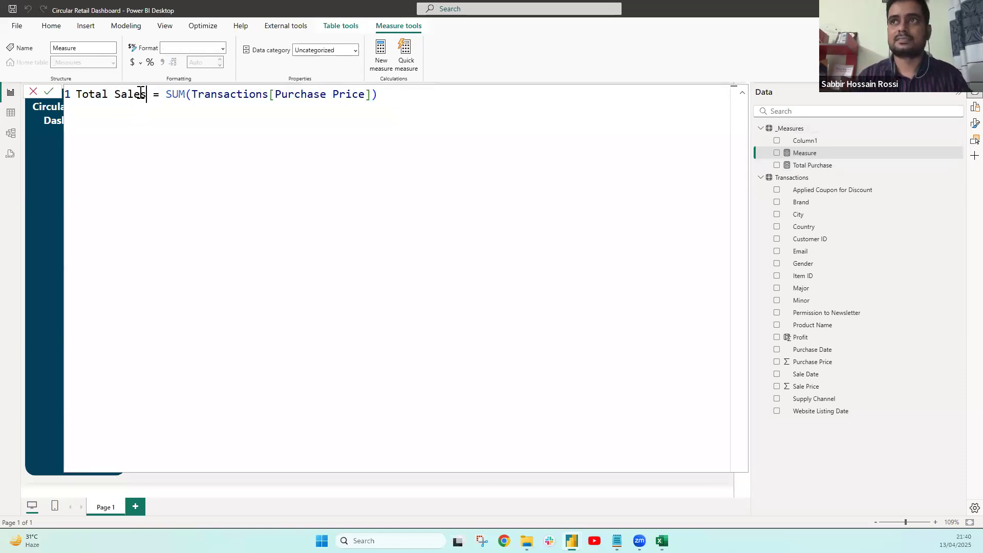
Replace the summed column in the Total Sales formula with Transactions[Sale Price] and commit the measure
double_click(354, 96)
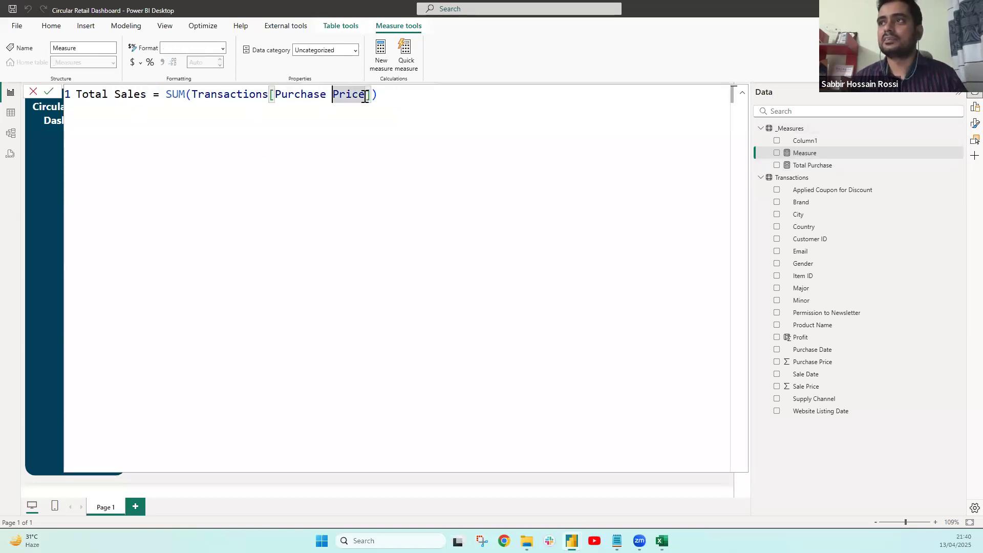
key("Left")
key("BackSpace")
key("BackSpace")
key("BackSpace")
key("BackSpace")
key("BackSpace")
key("BackSpace")
key("Delete")
key("Delete")
key("Delete")
key("Delete")
key("Delete")
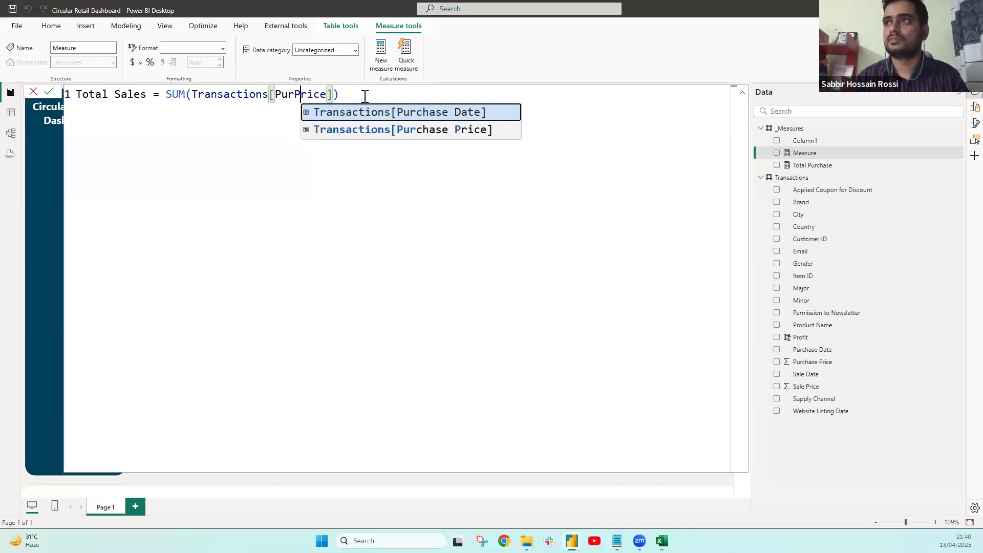
key("BackSpace")
key("BackSpace")
key("BackSpace")
type("sale")
left_click(448, 131)
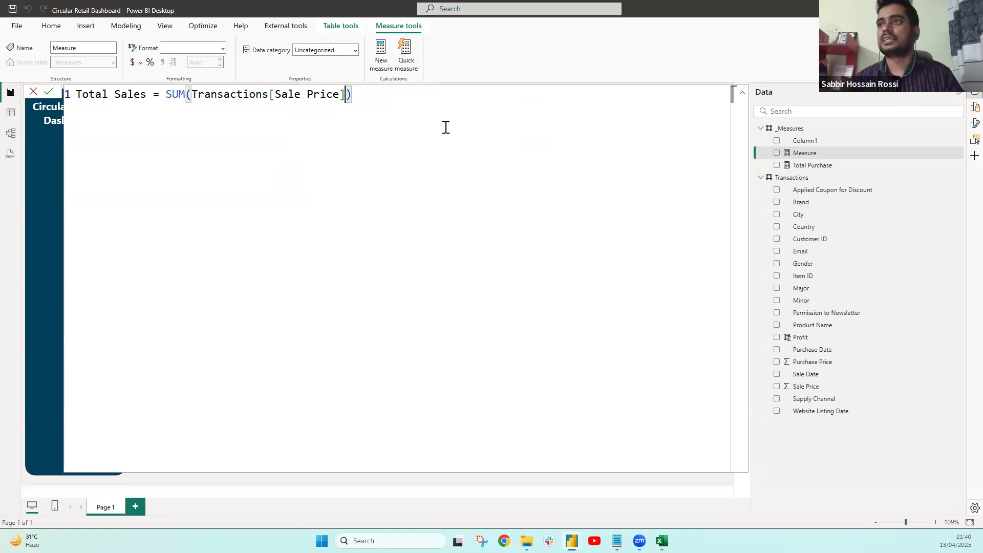
key("Return")
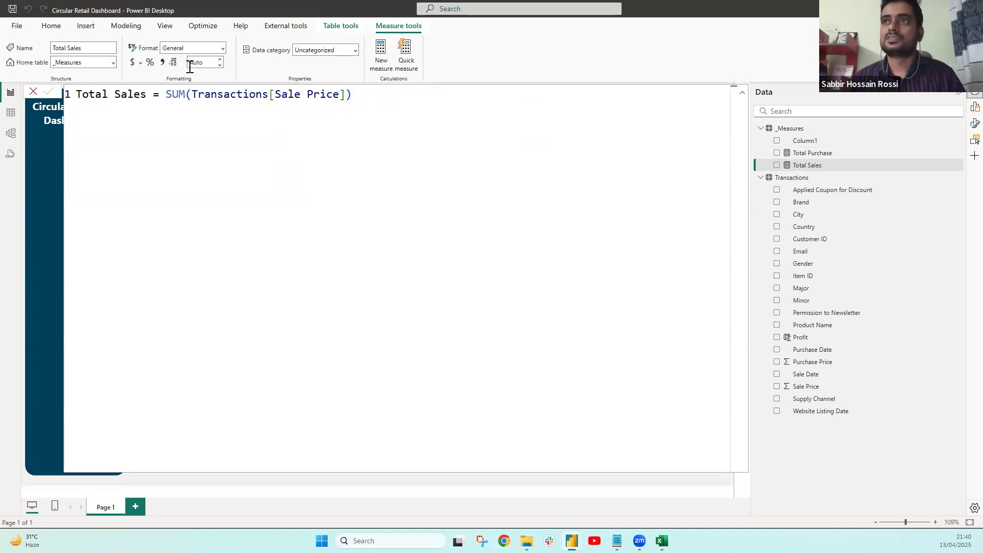
Add another measure to the _Measures table with the formula Total Profit = [Total Sales] - [Total Purchase]
left_click(957, 128)
left_click(904, 147)
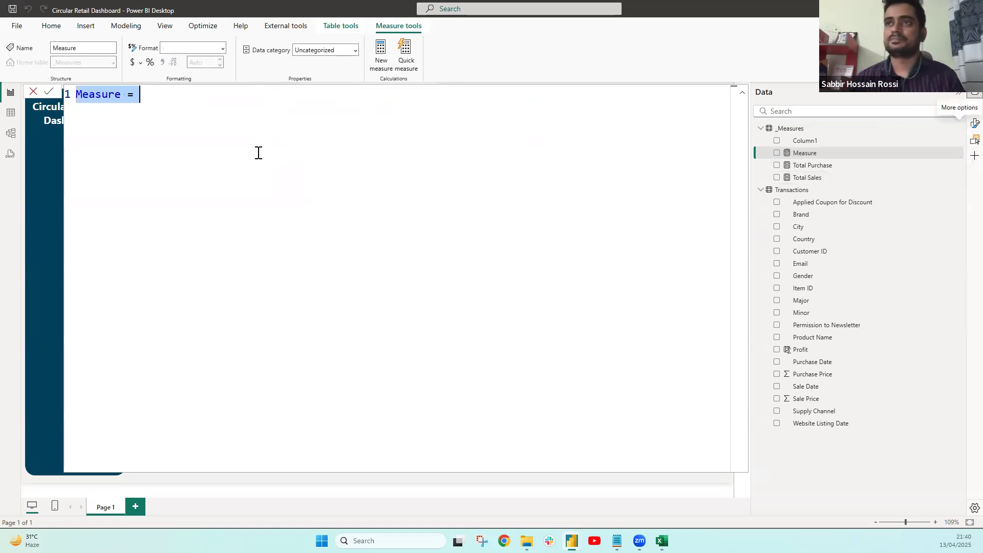
type("Profi")
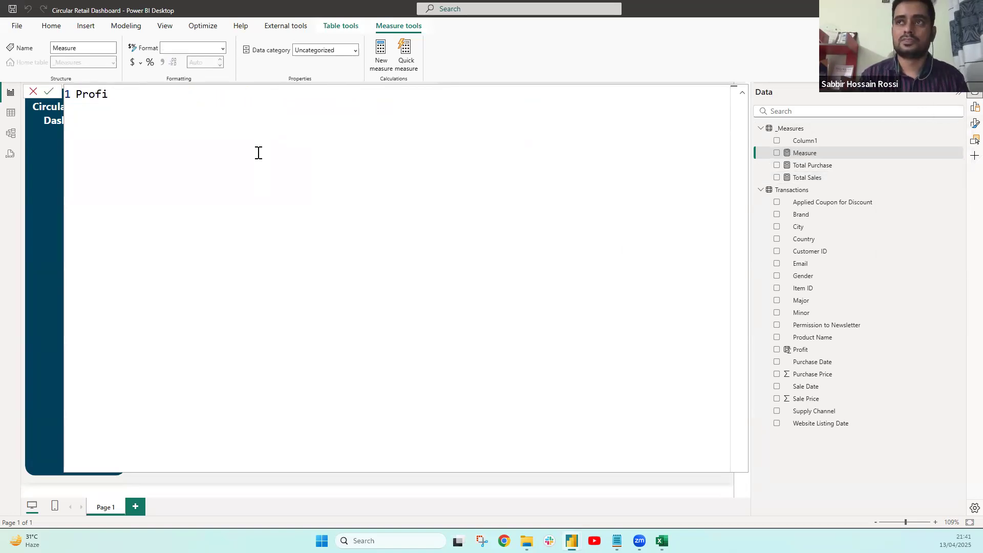
type("Total Profit")
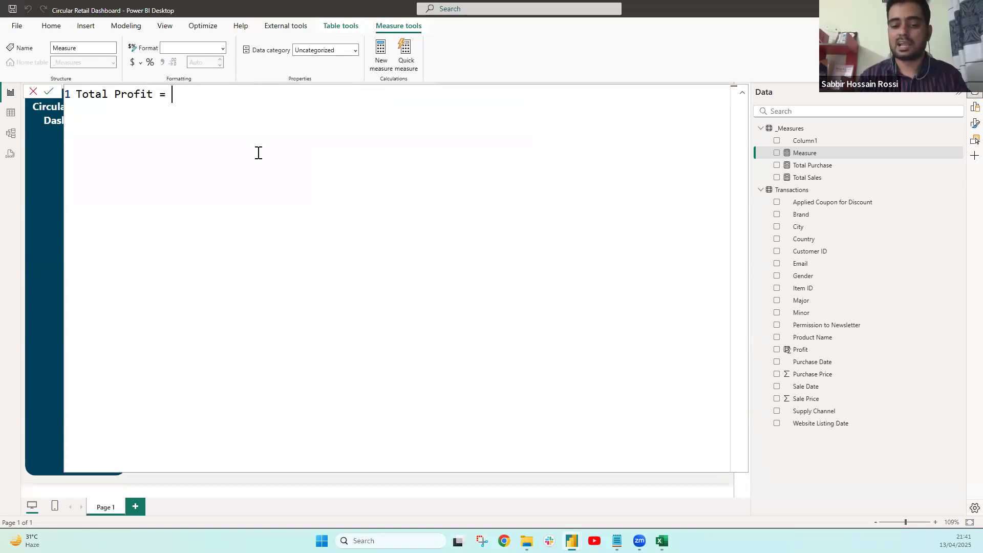
type(" = [")
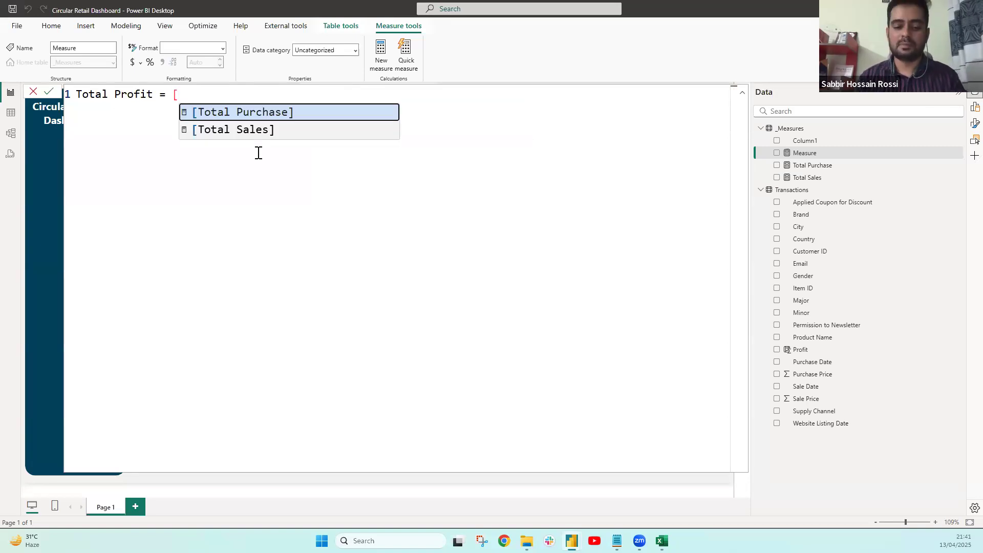
key("Down")
key("Tab")
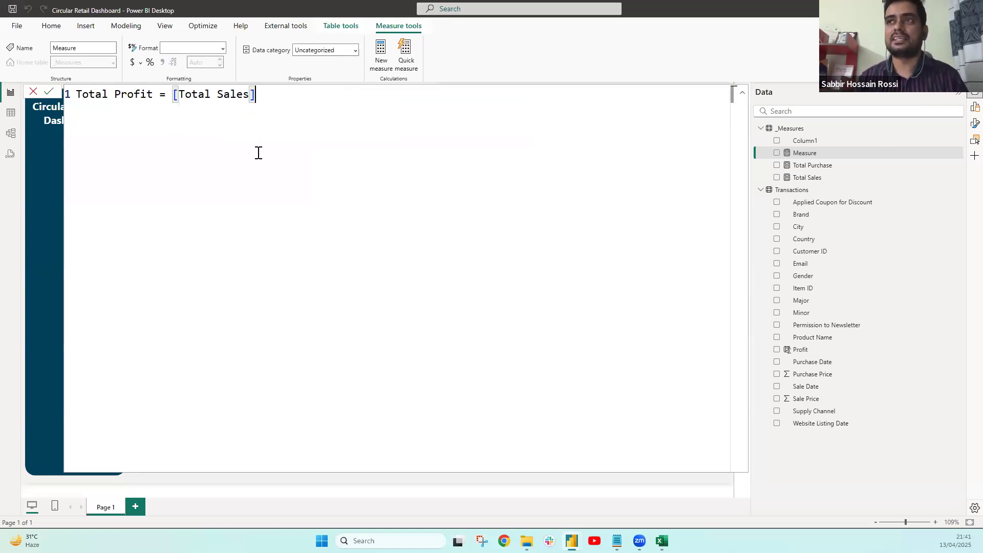
type("- [")
key("Tab")
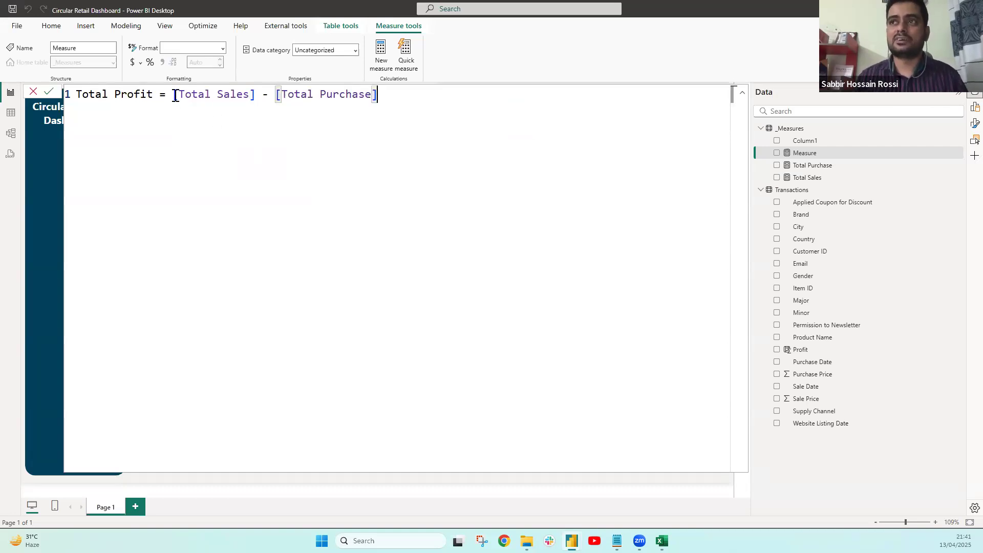
Put the Total Profit subtraction on its own line and insert IF(ISBLANK( on a line above it
left_click(174, 94)
key("shift+Return")
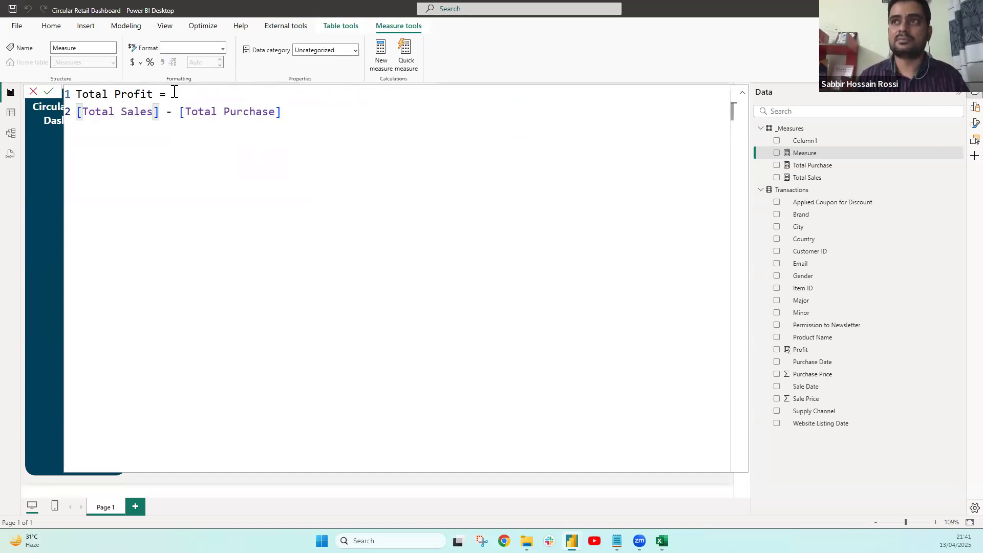
key("shift+Return")
type("IF9")
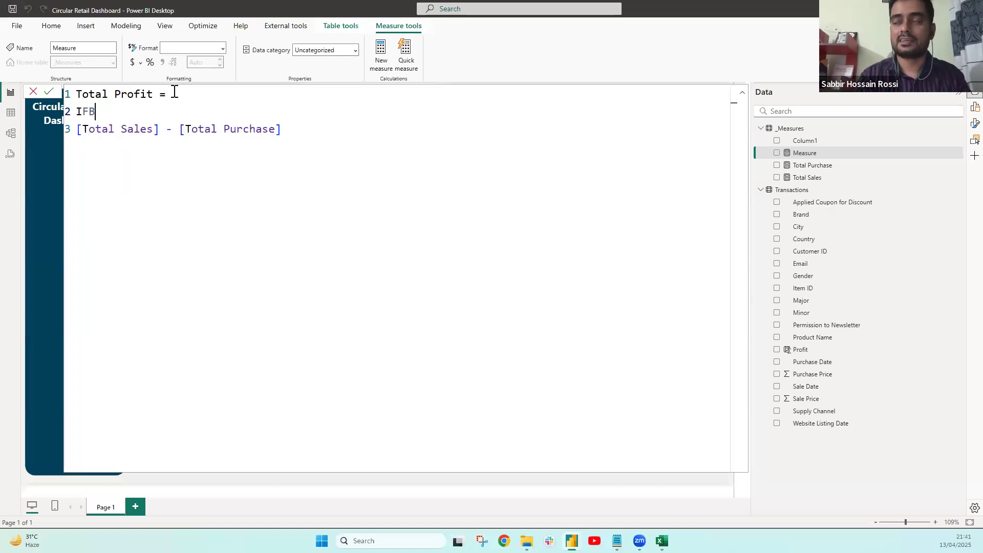
key("BackSpace")
type("(I")
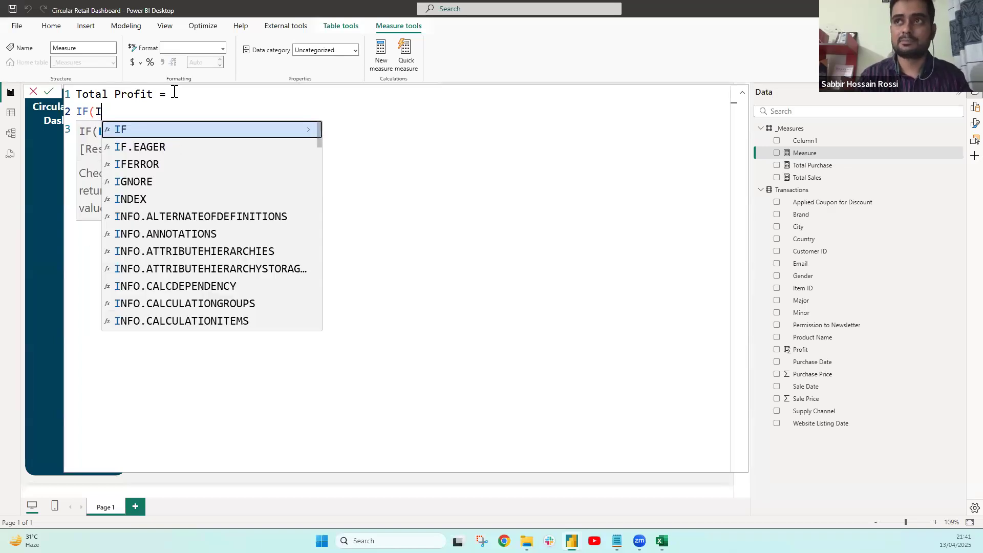
type("SB")
key("Tab")
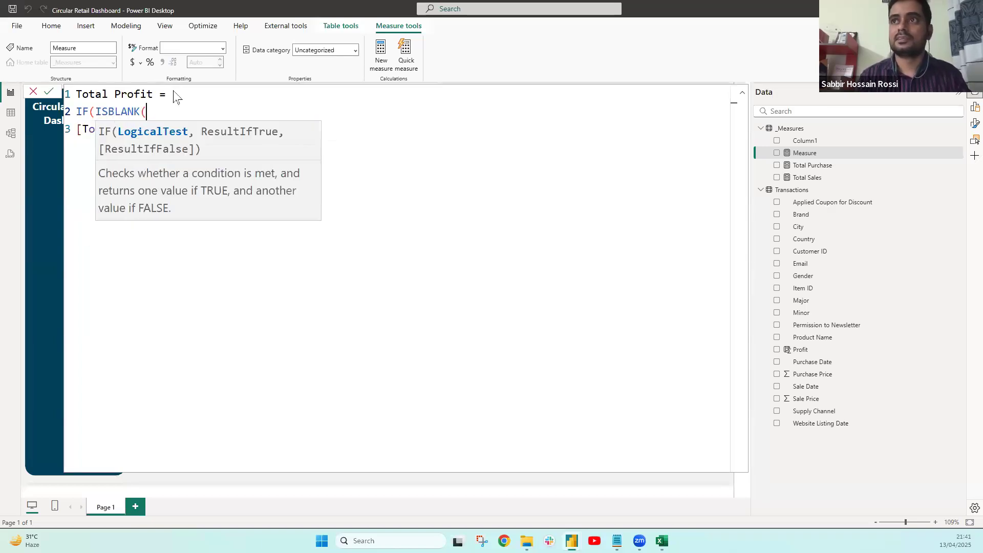
type("TRA")
key("BackSpace")
key("BackSpace")
key("BackSpace")
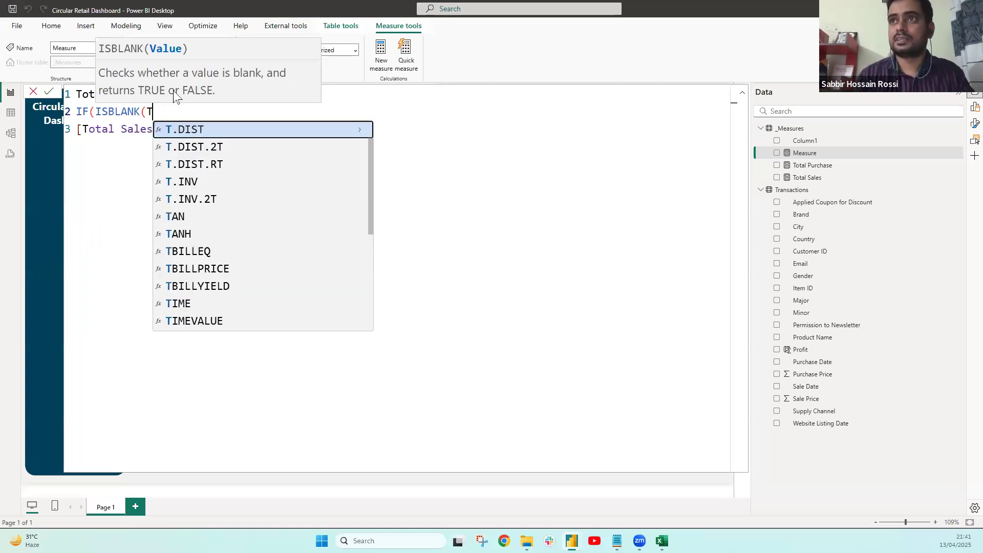
Break the line after IF( and indent ISBLANK( on its own line
key("Left")
key("Left")
key("Left")
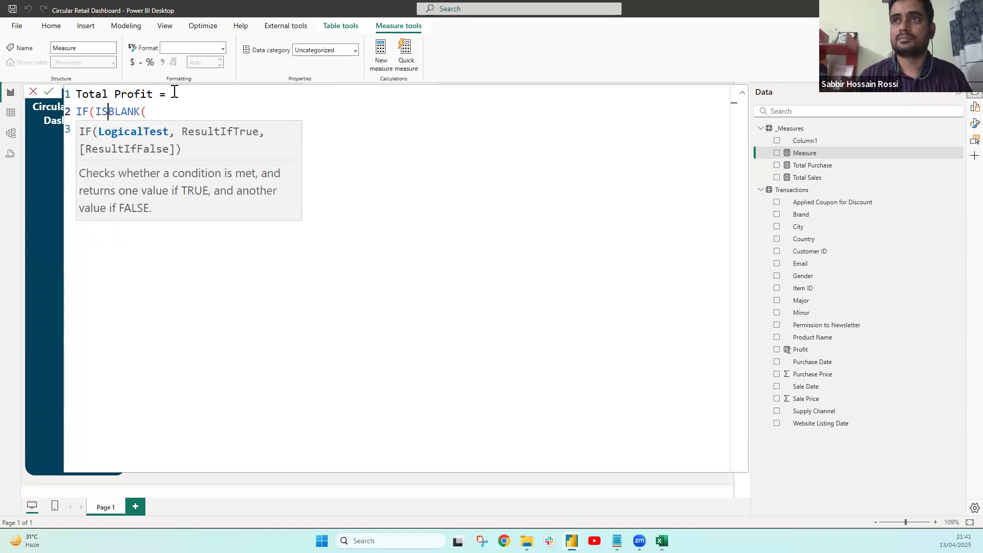
key("shift+Return")
key("Tab")
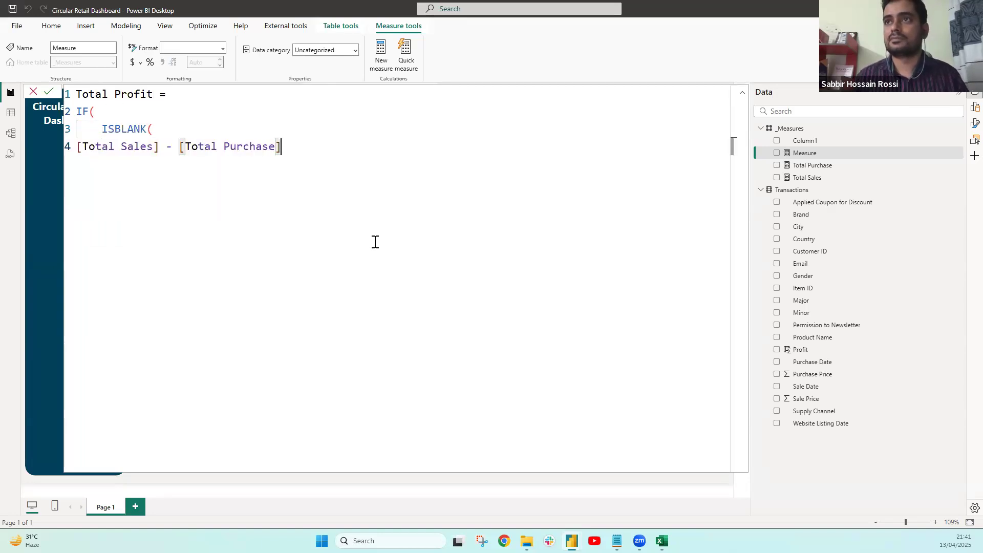
Try to enter a sales reference as the ISBLANK argument in the Total Profit formula
left_click(165, 133)
type("f")
key("BackSpace")
type("sal")
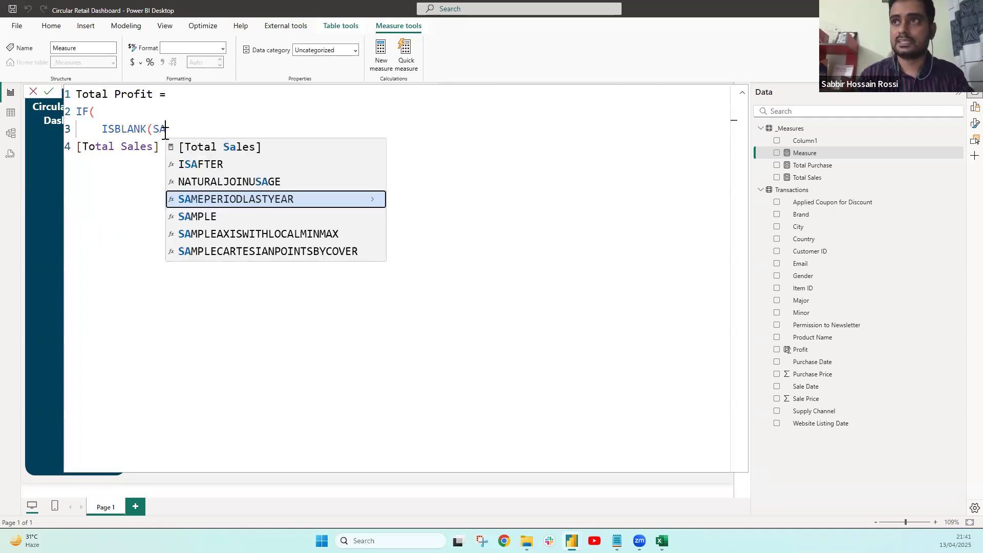
key("BackSpace")
key("BackSpace")
key("BackSpace")
key("BackSpace")
key("BackSpace")
key("BackSpace")
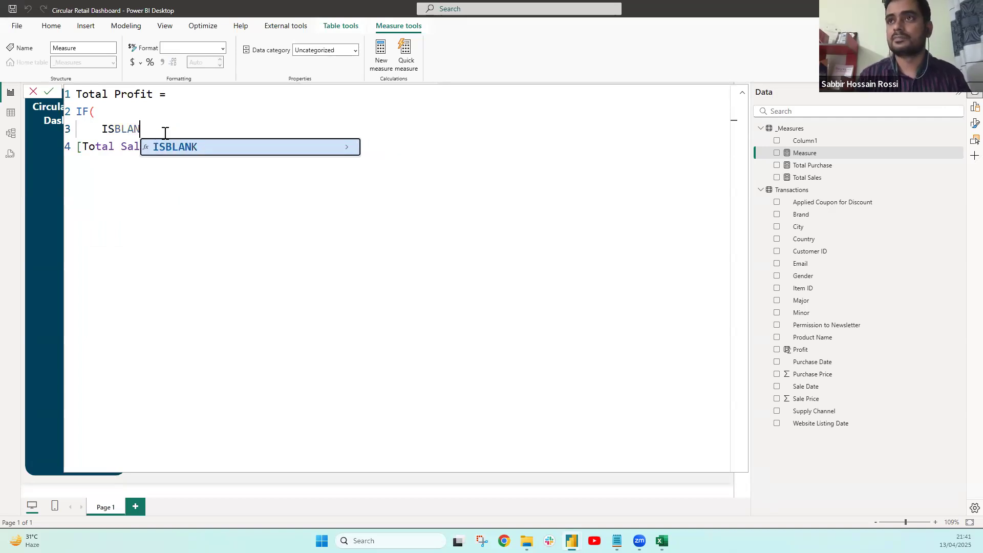
Delete the subtraction line and re-enter ISBLANK( with the start of a sales reference on the indented line
left_click_drag(329, 158, 76, 128)
key("BackSpace")
key("BackSpace")
type("I")
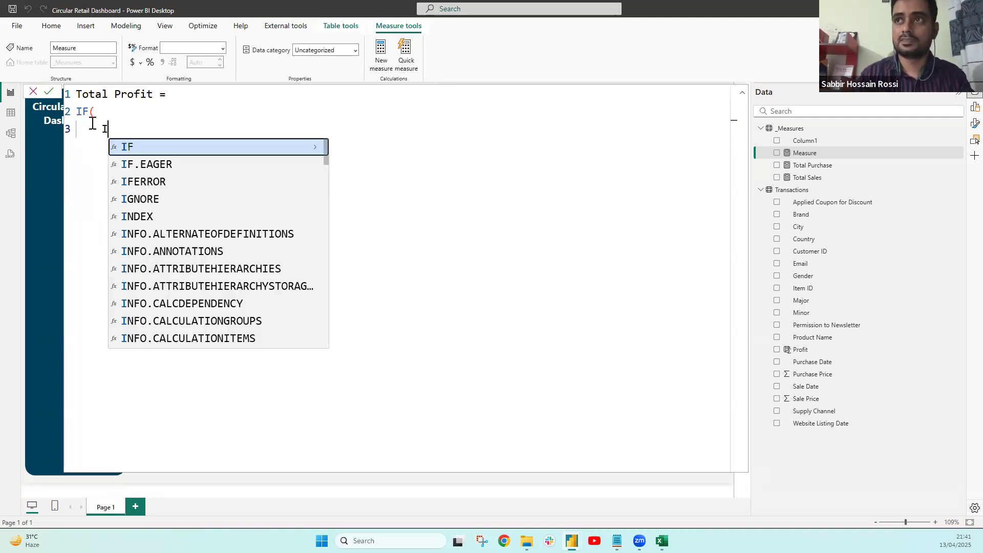
type("SBLANK(SA")
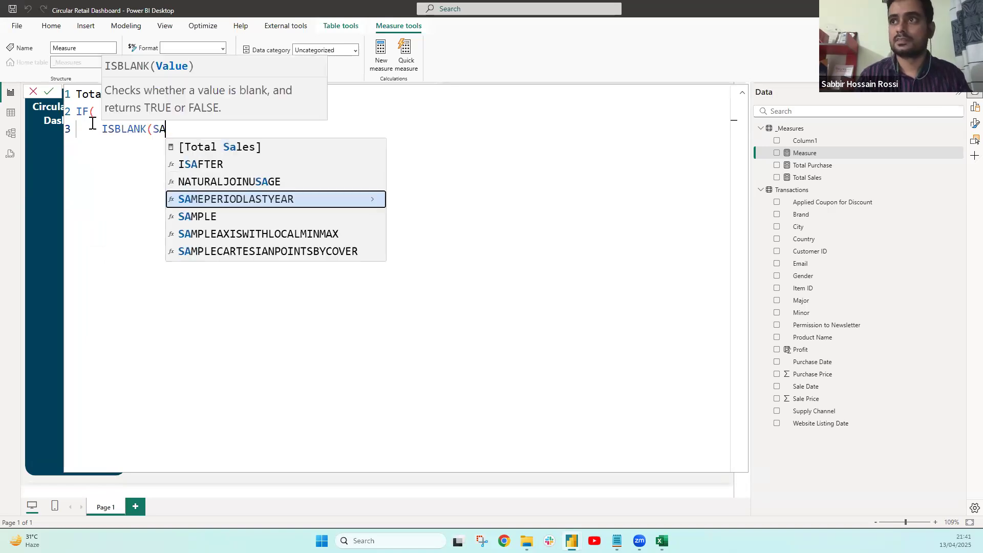
key("Up")
key("Up")
key("Up")
key("Down")
key("Down")
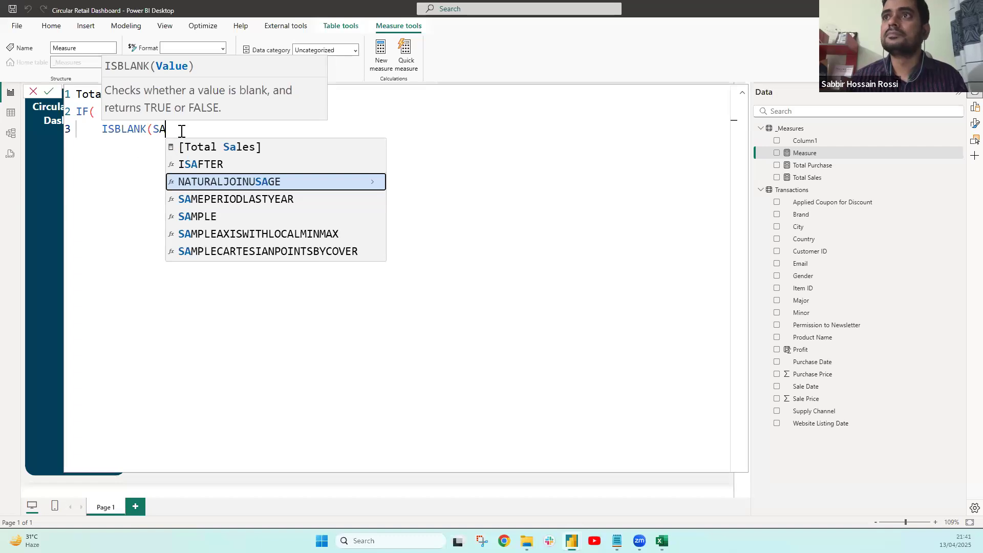
Clear the whole formula and undo the edits back to IF(ISBLANK( on one line above the subtraction
left_click(93, 112)
left_click_drag(192, 129, 61, 89)
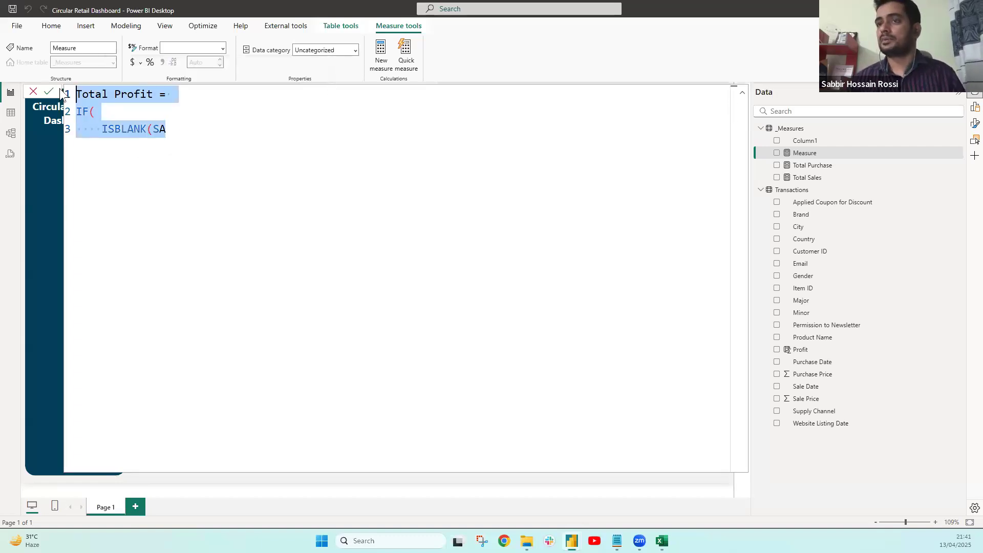
key("BackSpace")
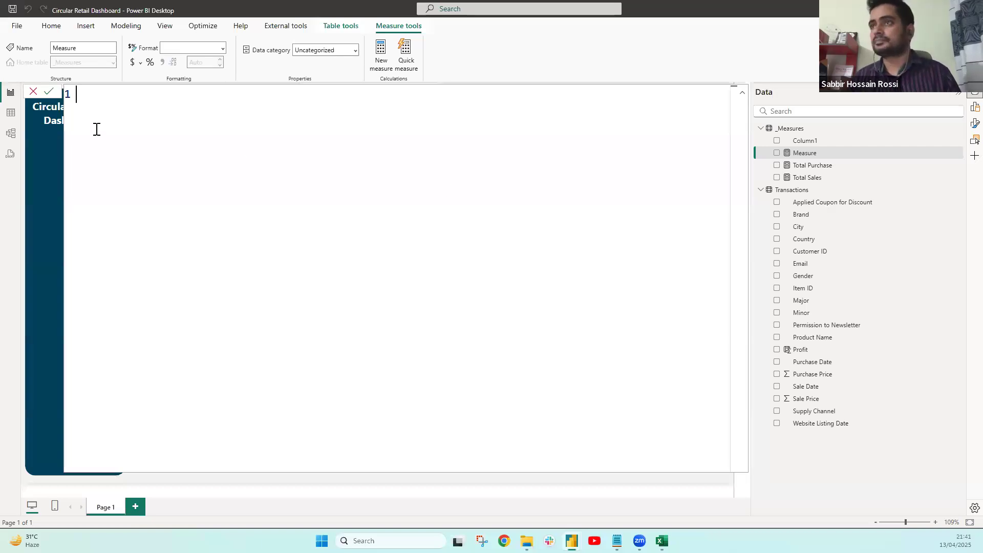
key("ctrl+z")
key("ctrl+z")
key("ctrl+z")
key("ctrl+z")
key("ctrl+z")
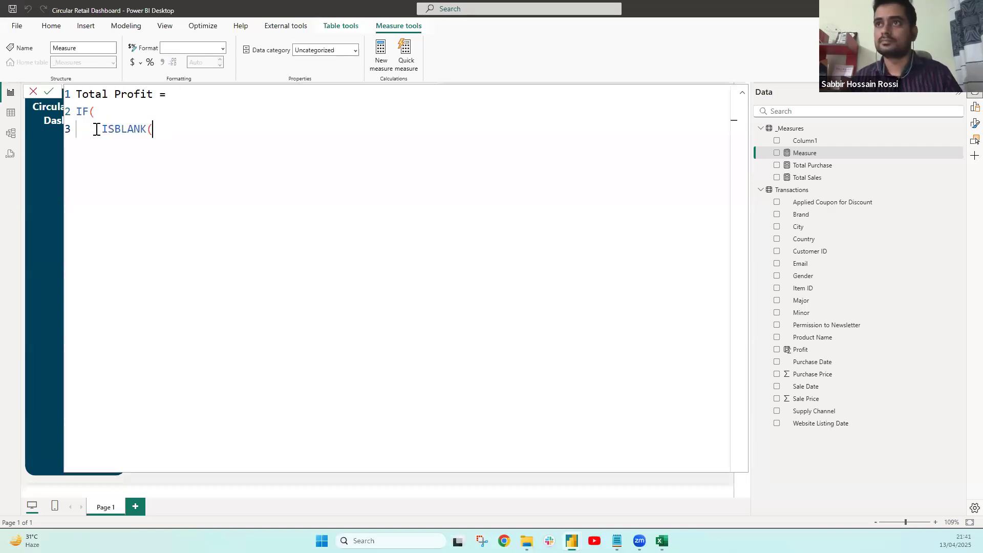
key("ctrl+z")
key("ctrl+z")
key("ctrl+z")
key("ctrl+z")
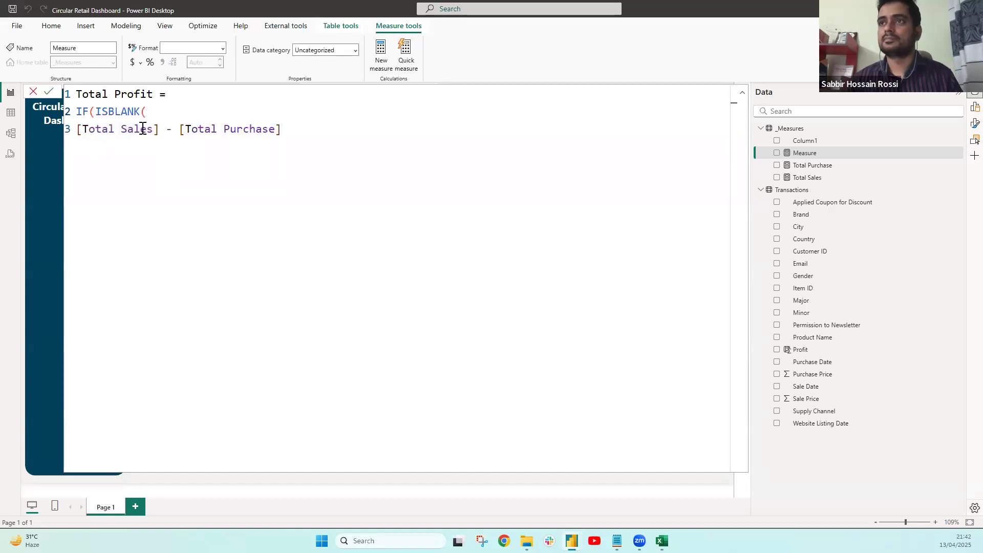
Remove IF(ISBLANK( and its line break, and commit the measure as Total Profit = [Total Sales] - [Total Purchase]
left_click_drag(151, 112, 77, 113)
key("BackSpace")
key("Down")
key("BackSpace")
key("BackSpace")
left_click(171, 138)
key("Return")
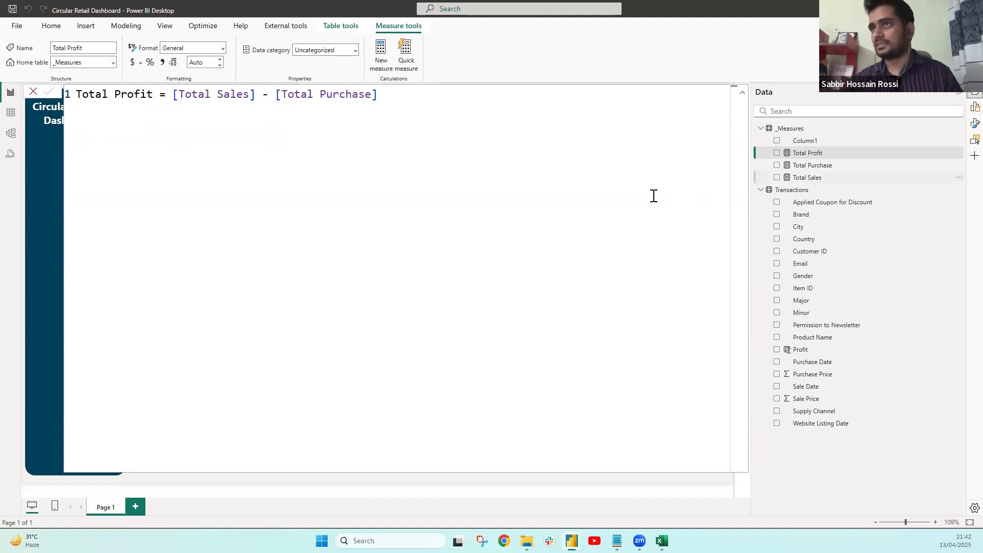
Move the Total Profit subtraction to a third line and insert IF( on the line above it
left_click(173, 96)
key("shift+Return")
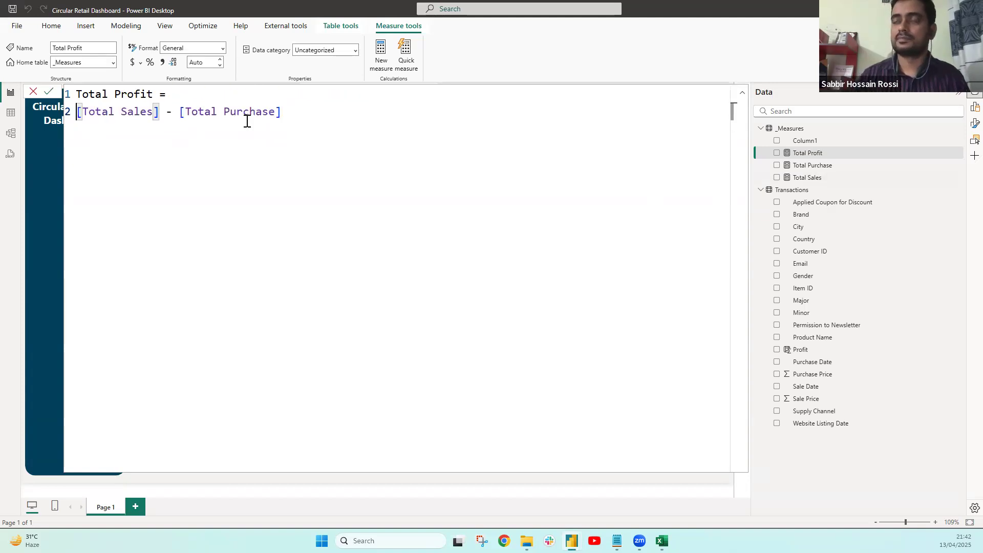
key("shift+Return")
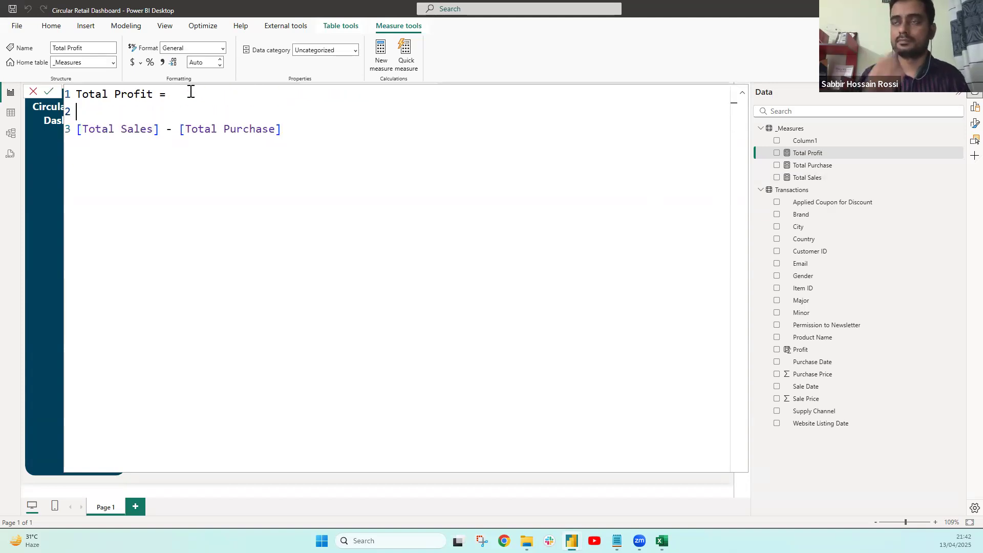
type("IF")
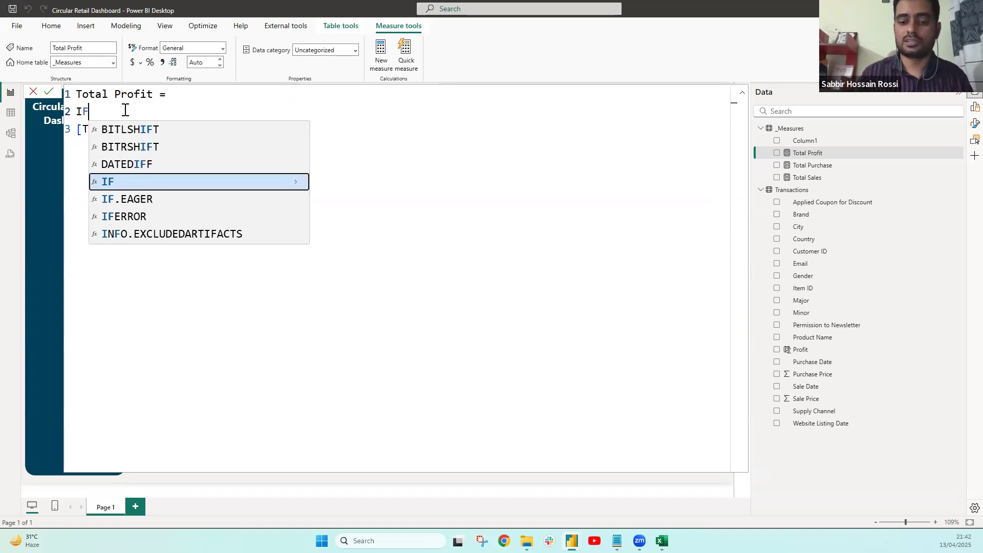
type("(")
left_click(157, 279)
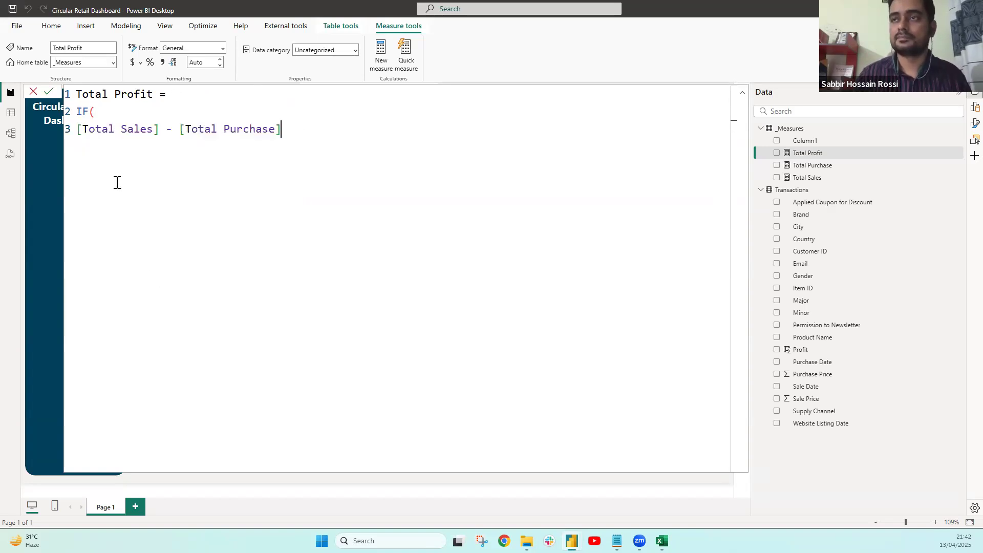
Try to enter a Transactions reference on an indented line inside IF( and delete the subtraction line
left_click(118, 114)
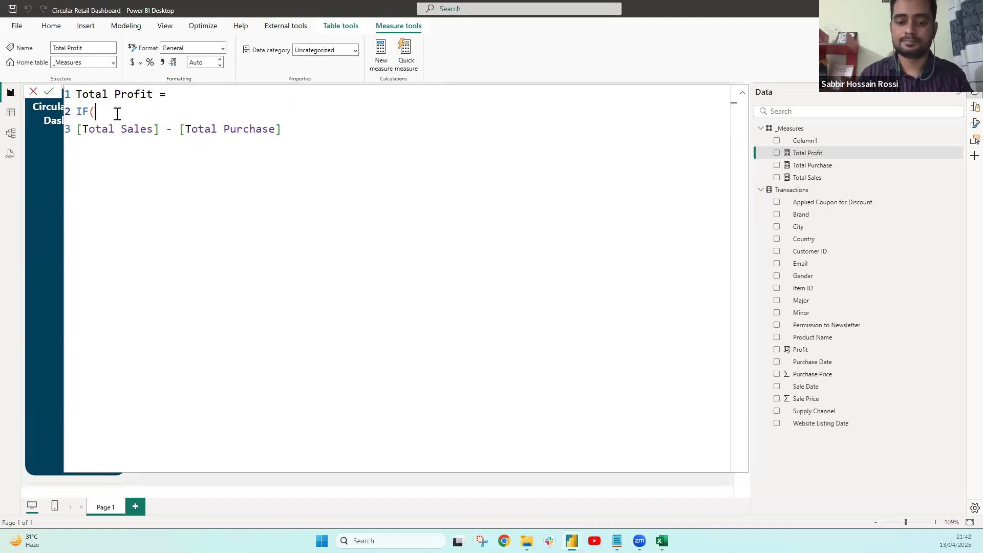
key("shift+Return")
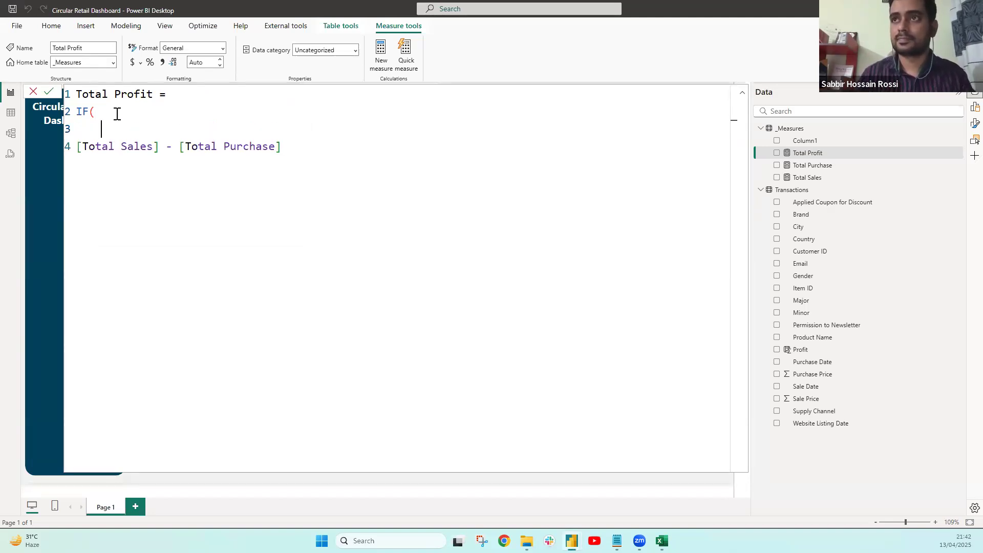
type("TRAN")
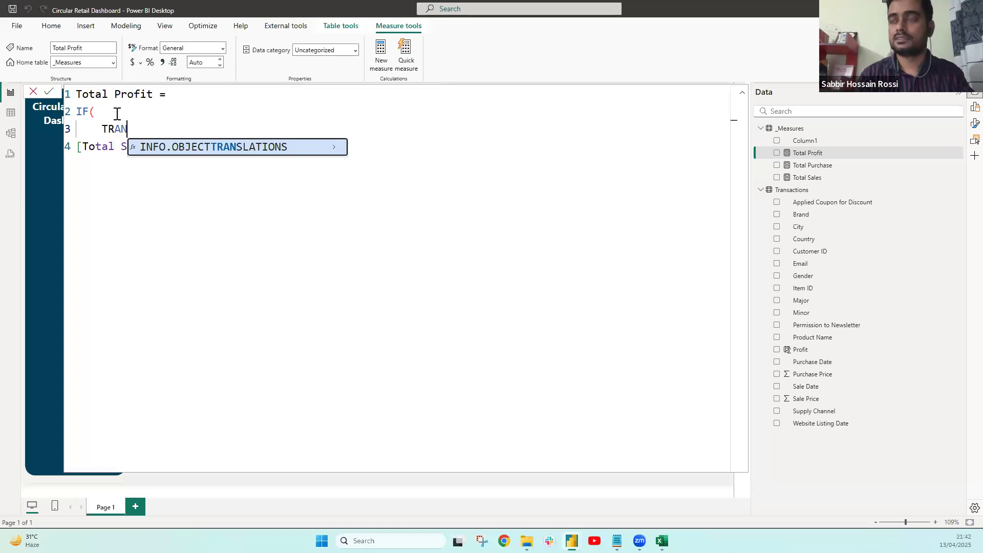
key("Escape")
left_click_drag(306, 149, 77, 147)
key("BackSpace")
key("BackSpace")
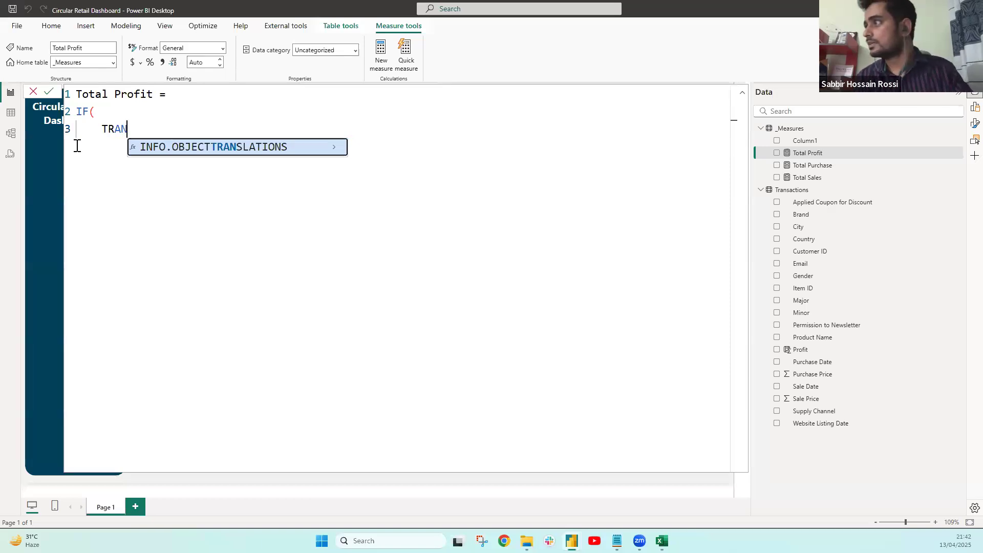
key("BackSpace")
type("NSA")
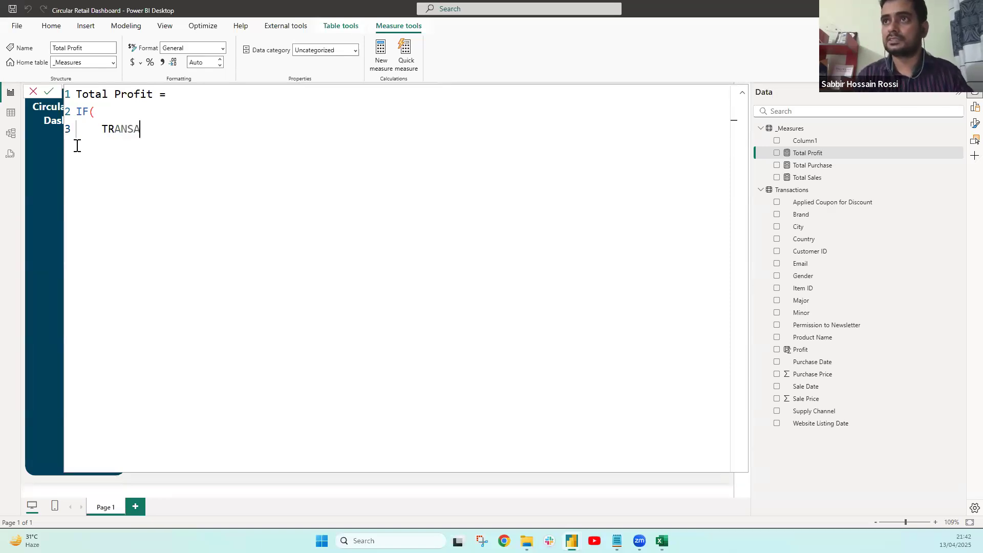
type("CT")
Erase the partial Transactions reference and the IF( line, leaving only Total Profit = in the formula
key("BackSpace")
key("BackSpace")
key("BackSpace")
key("BackSpace")
key("BackSpace")
key("BackSpace")
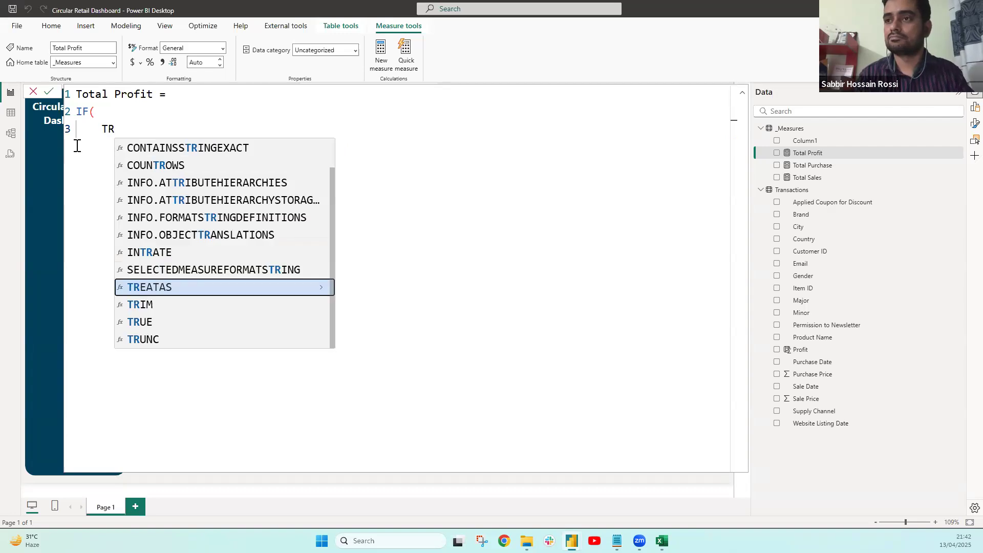
key("BackSpace")
key("BackSpace")
key("BackSpace")
key("BackSpace")
key("BackSpace")
key("BackSpace")
key("BackSpace")
key("BackSpace")
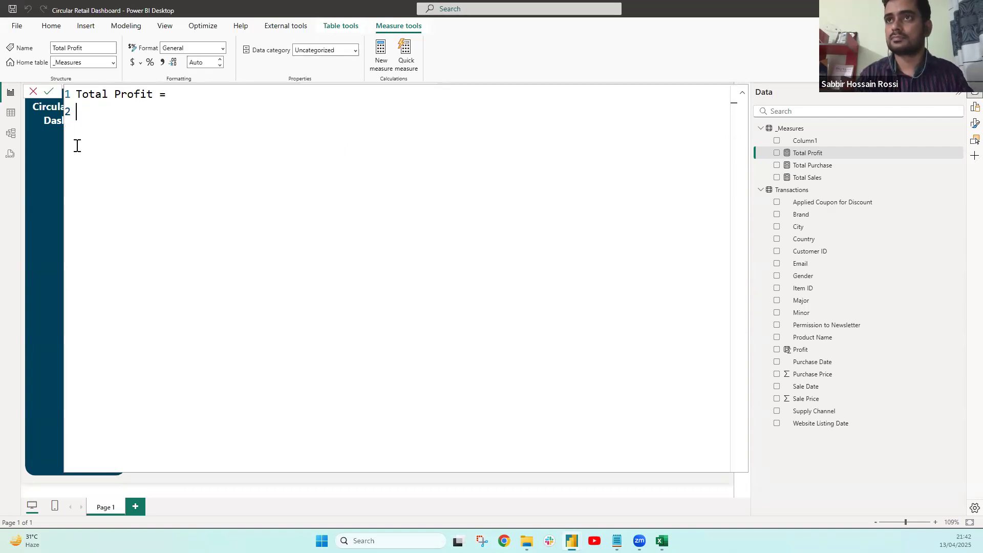
Try to build the Total Profit formula on one line as IF(ISBLANK( with a Transactions reference
type("I")
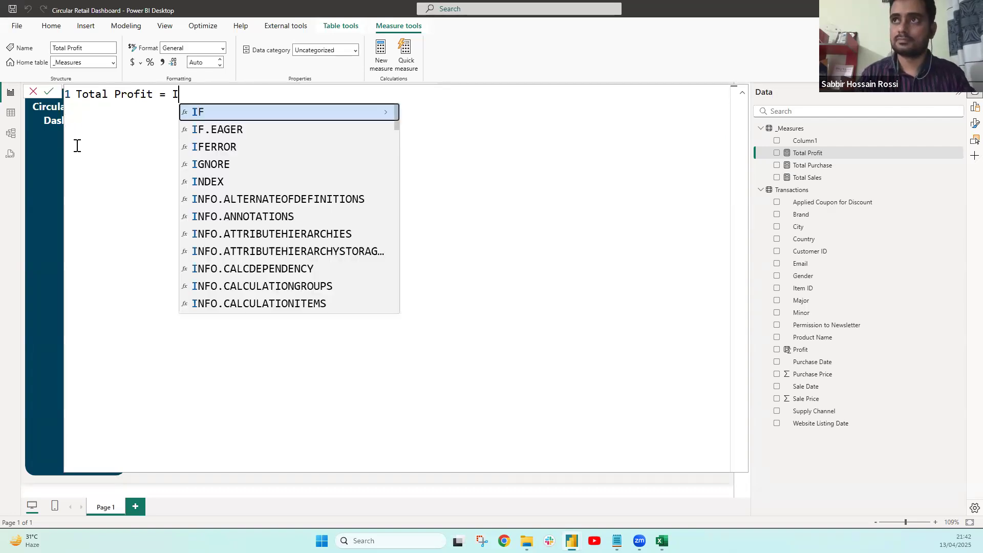
type("F(")
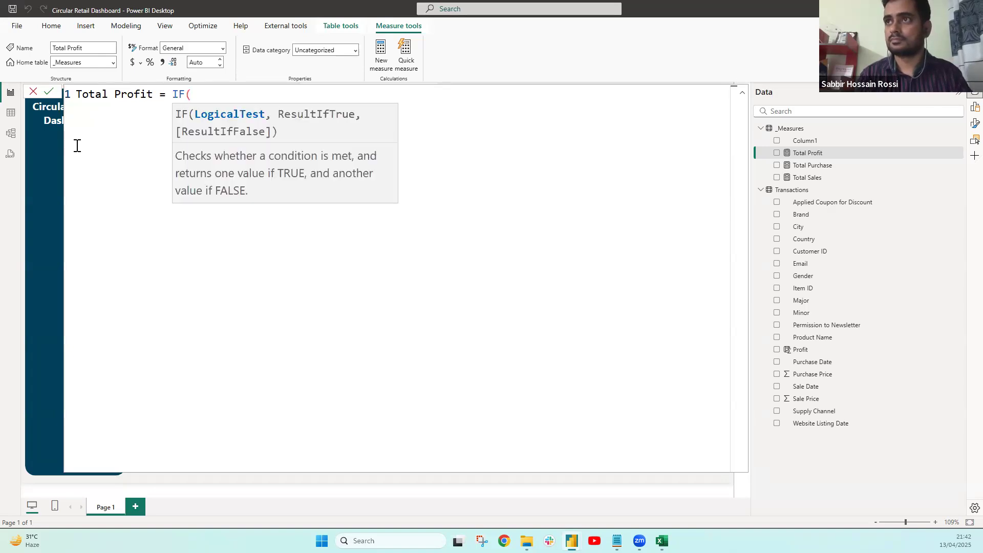
type("ISBL")
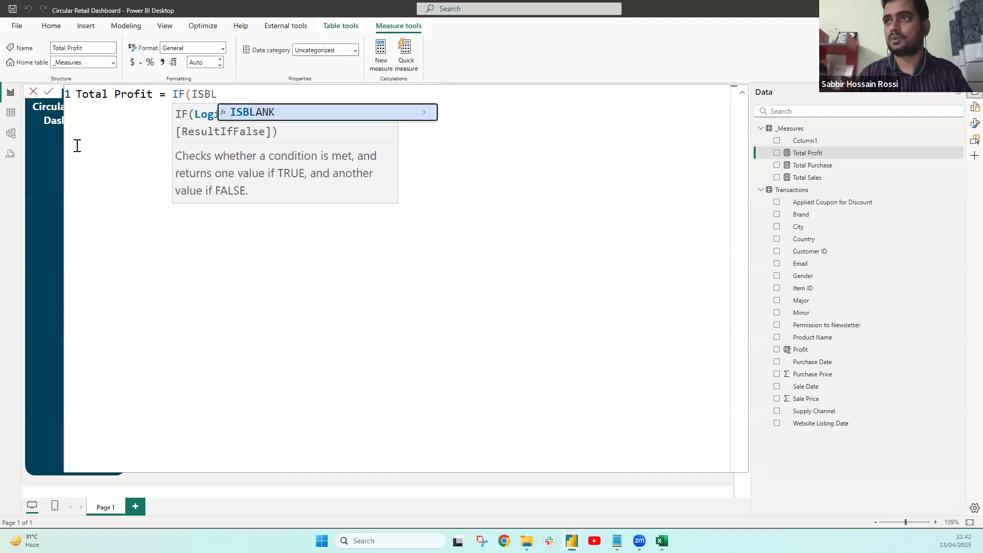
key("Tab")
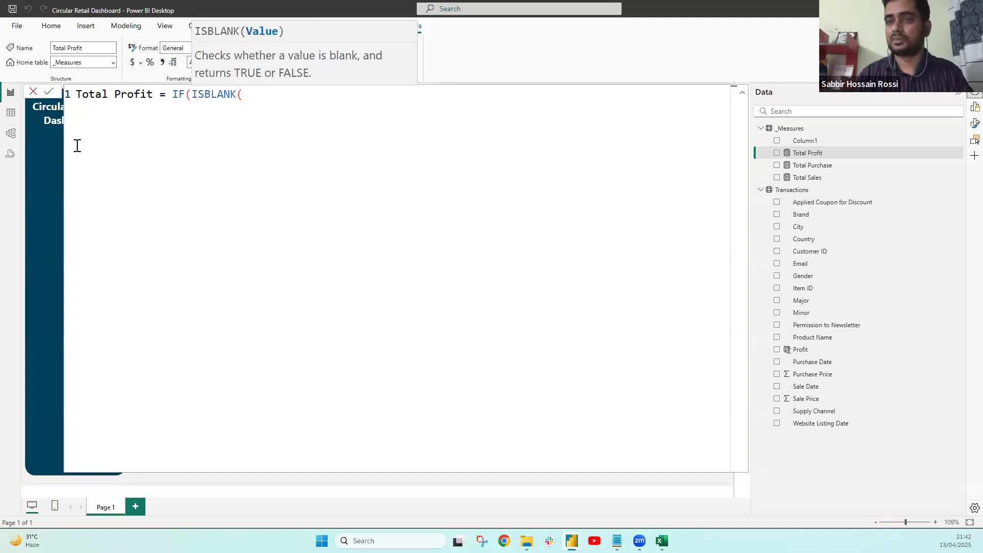
type("TRAN")
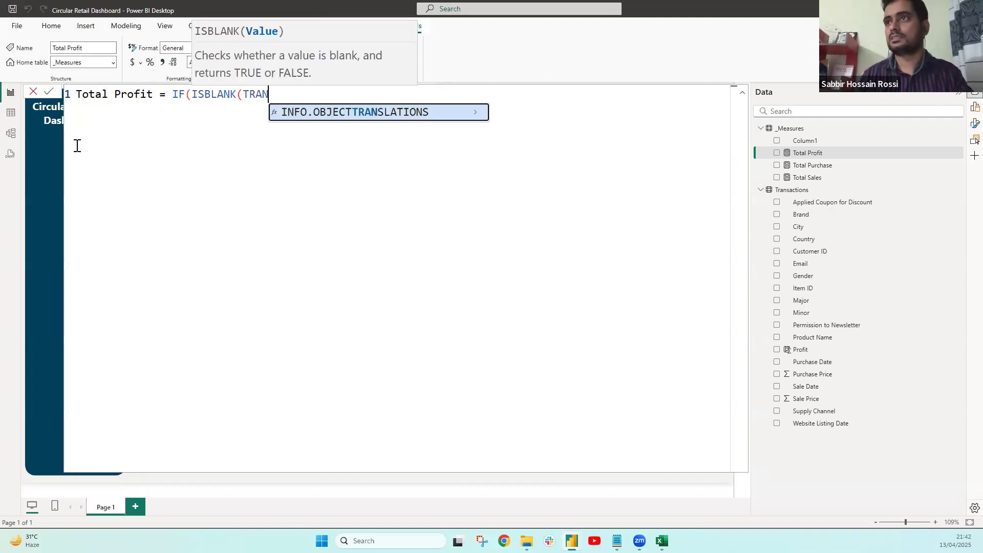
Clear the entire Total Profit formula and leave the formula editor
left_click_drag(281, 93, 76, 94)
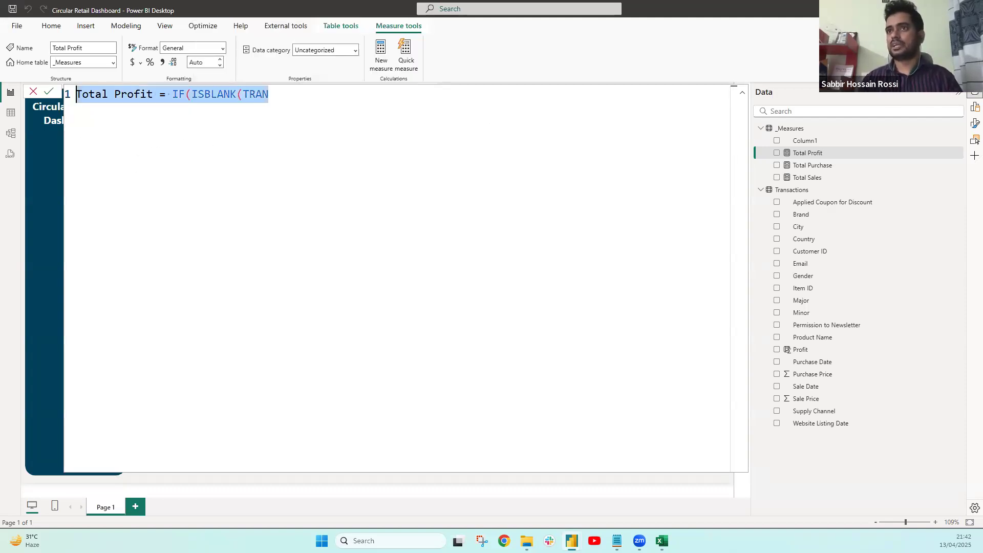
key("BackSpace")
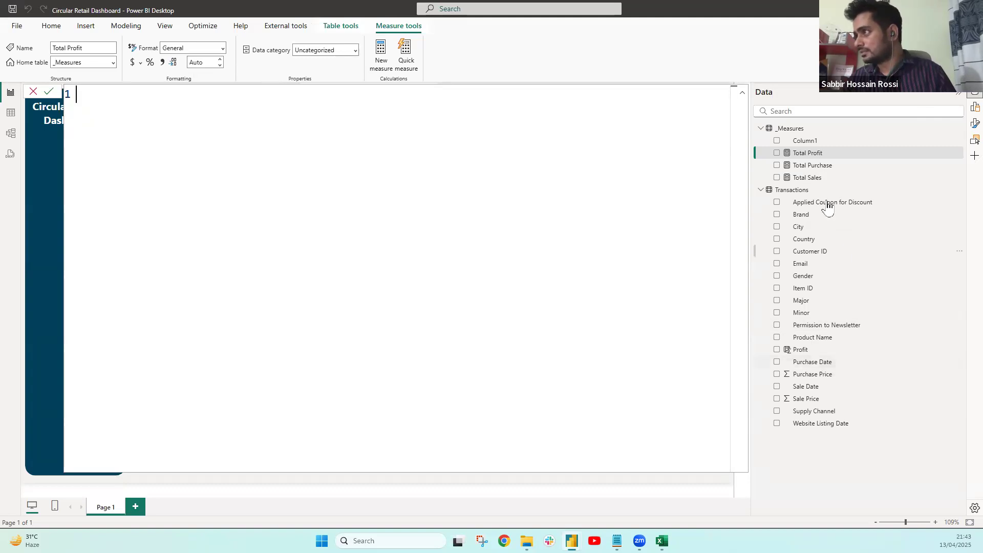
left_click(375, 176)
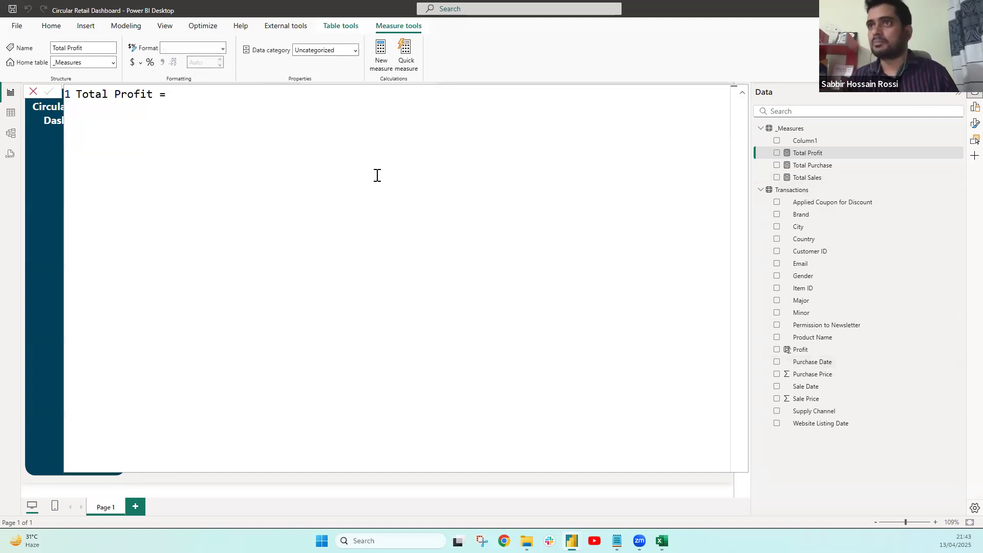
Review the Total Sales formula, and define the Total Profit measure as SUM(Transactions[Profit])
left_click(823, 179)
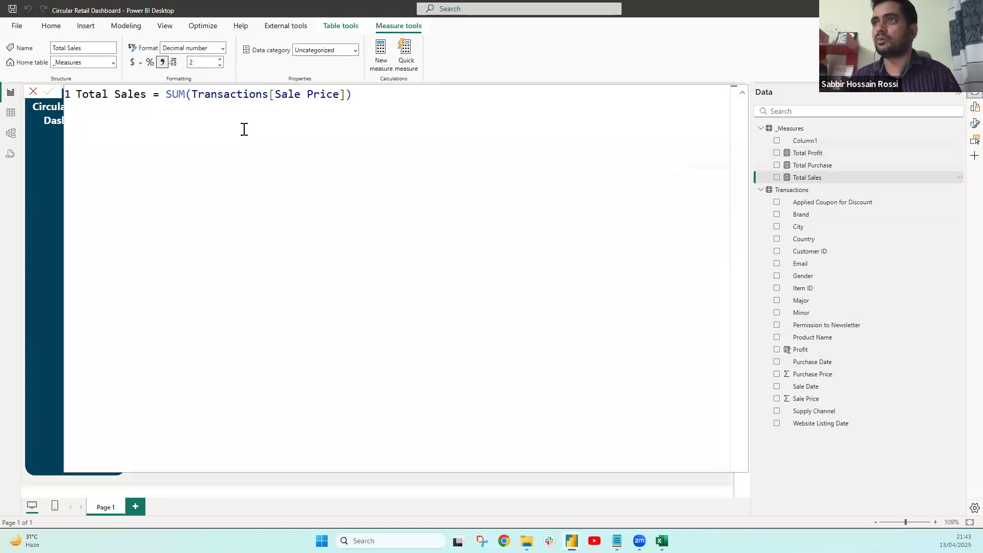
left_click(819, 153)
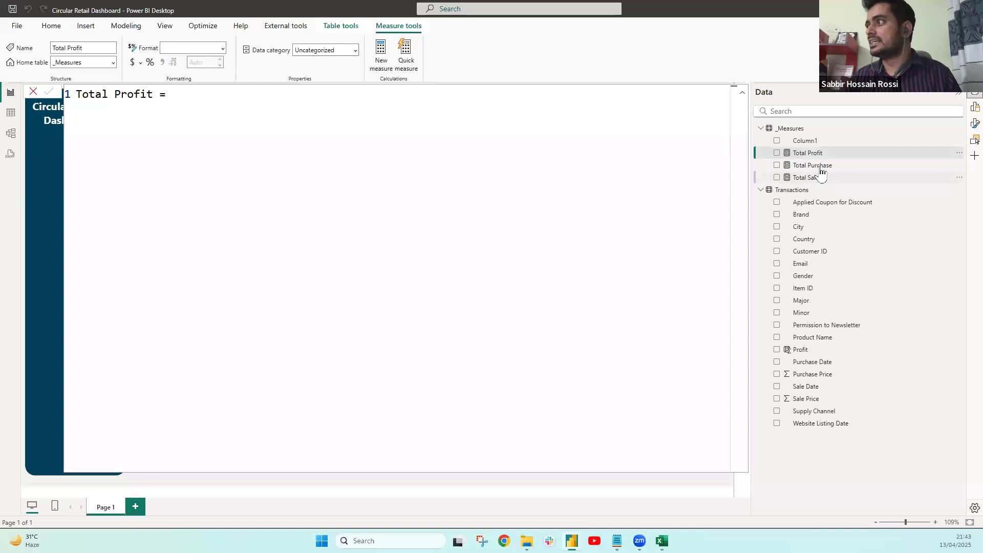
left_click(814, 178)
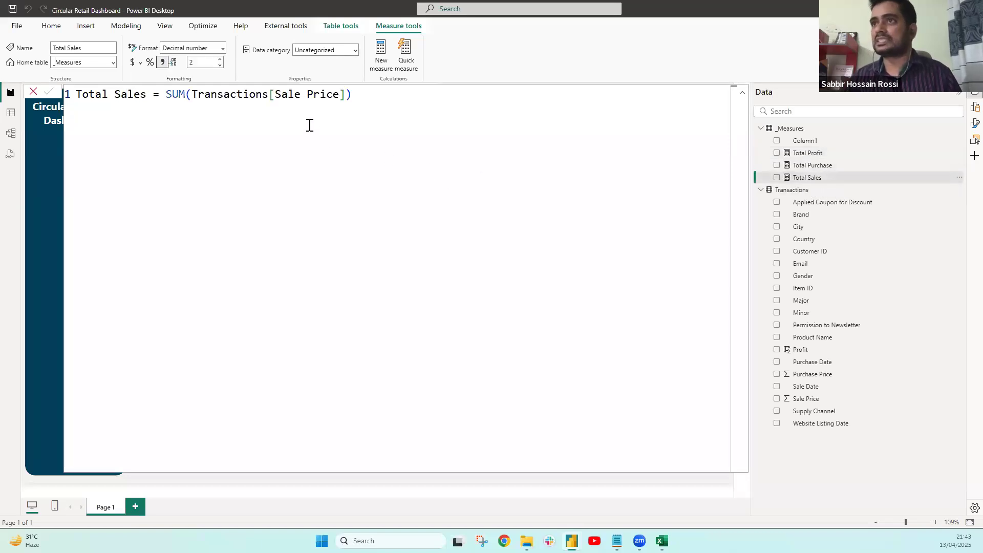
left_click(375, 97)
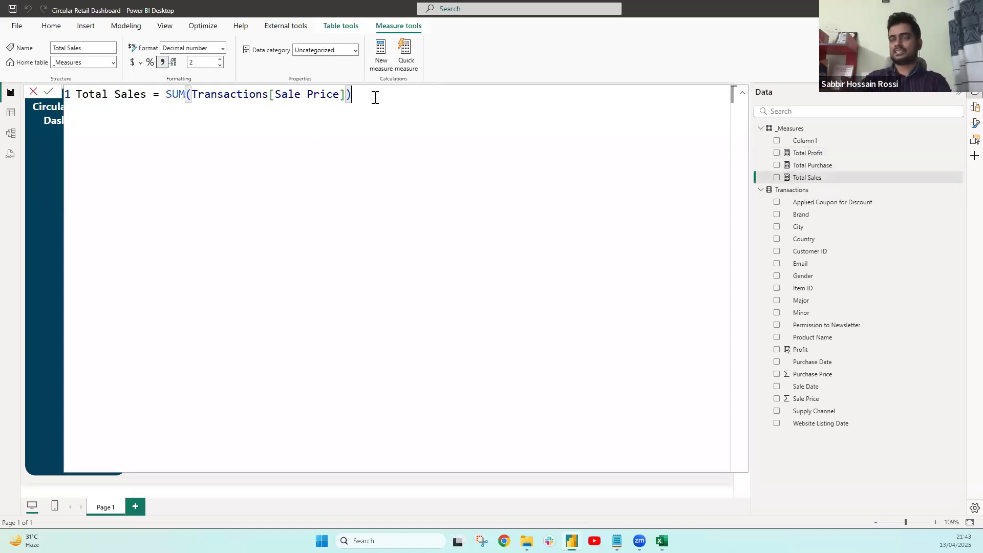
left_click(808, 165)
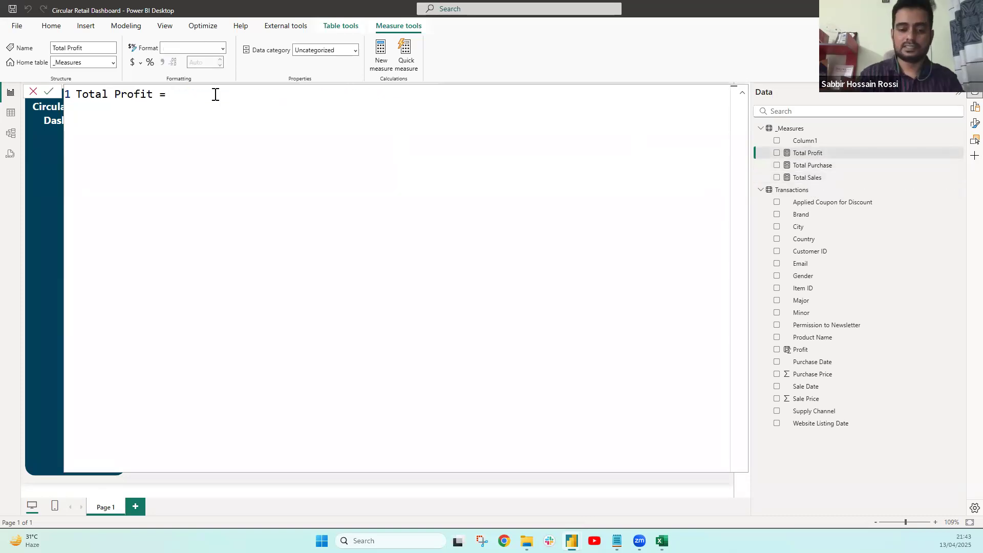
type("SUM(PR")
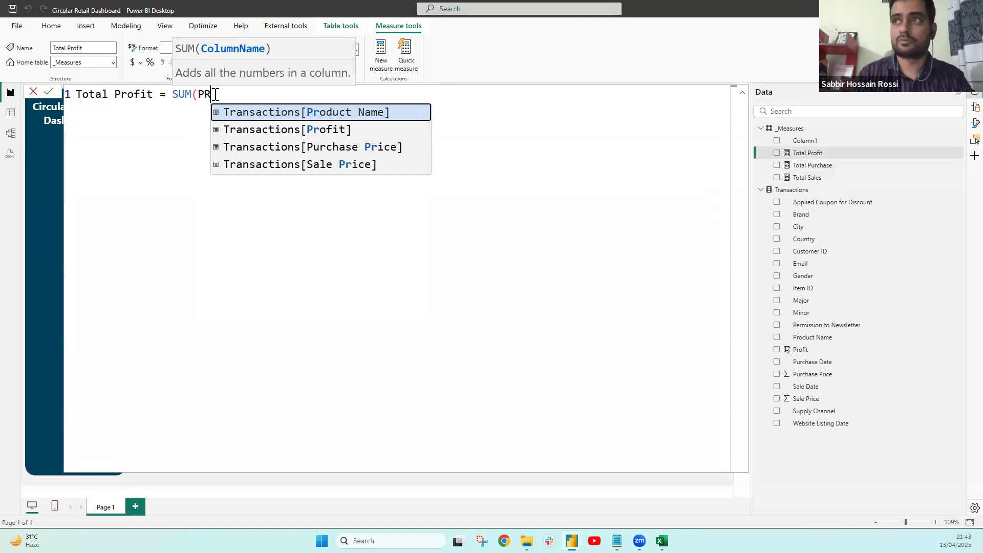
type("o")
key("Down")
key("Tab")
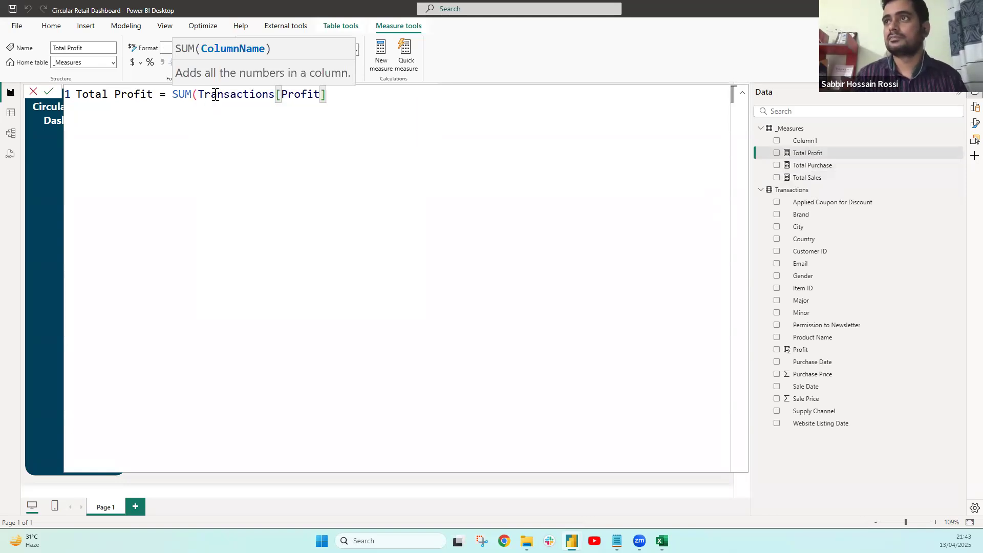
type(")")
key("Return")
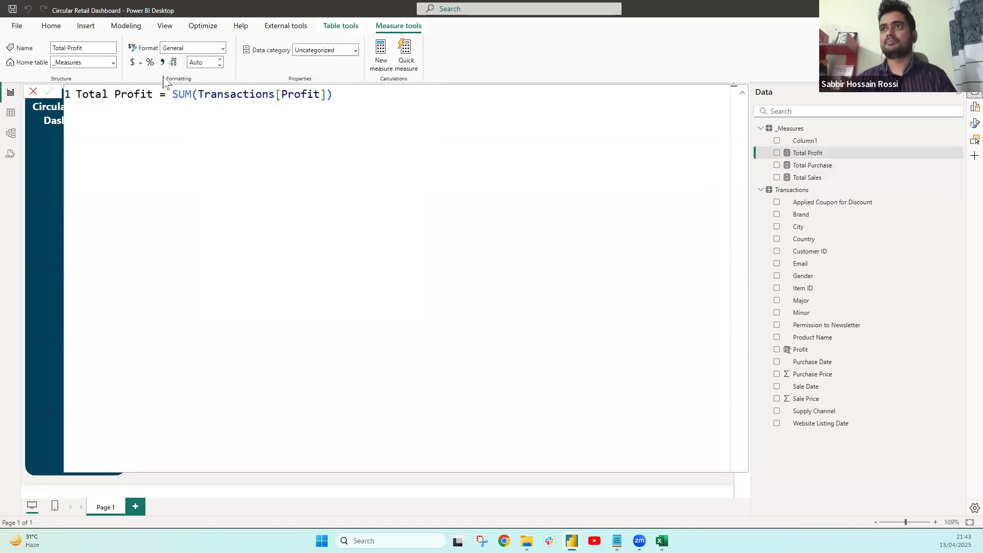
Format the Total Profit measure with a thousands separator and 0 decimal places, and collapse the formula editor
left_click(162, 64)
left_click(220, 65)
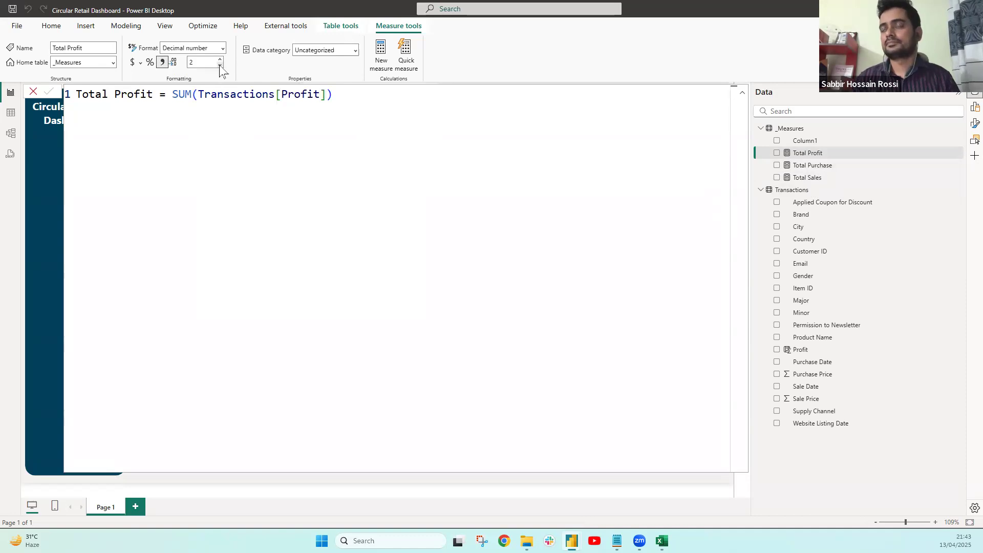
left_click(220, 65)
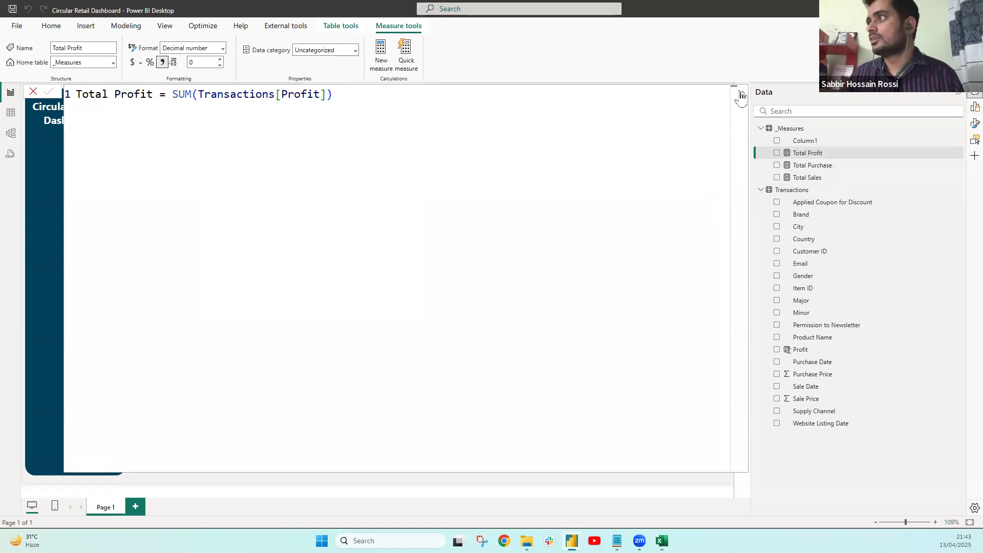
left_click(742, 93)
left_click(380, 300)
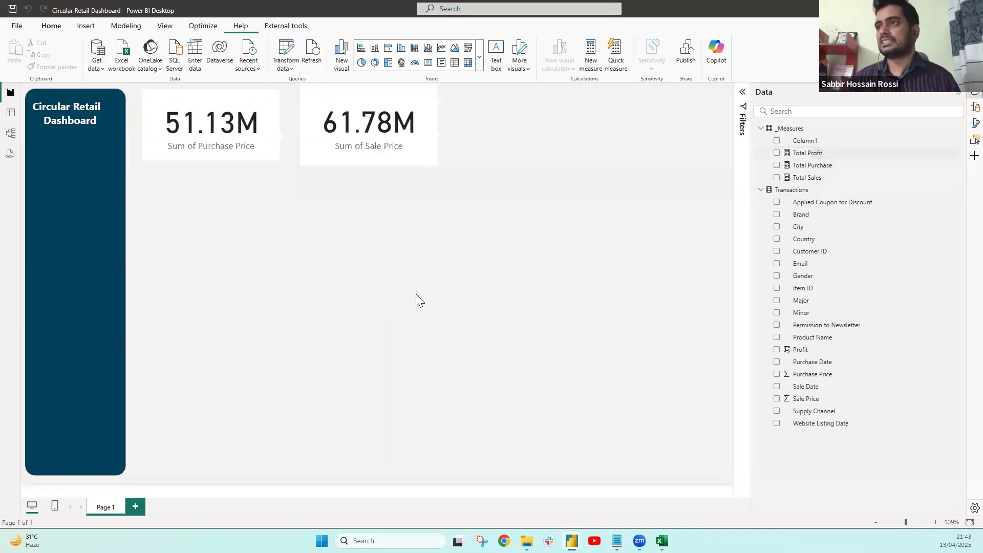
Replace Purchase Price with the Total Purchase measure in the Sum of Purchase Price card
left_click(258, 137)
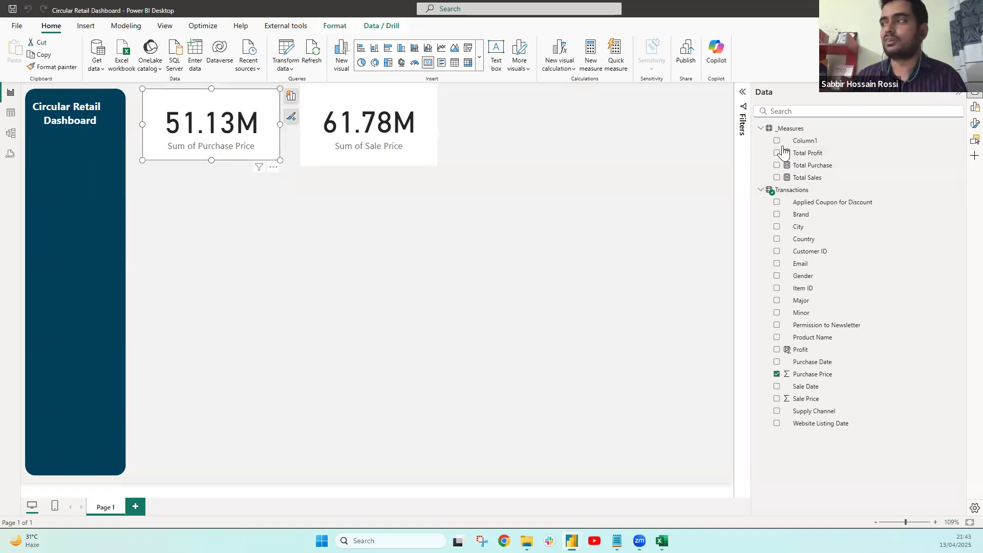
left_click(777, 374)
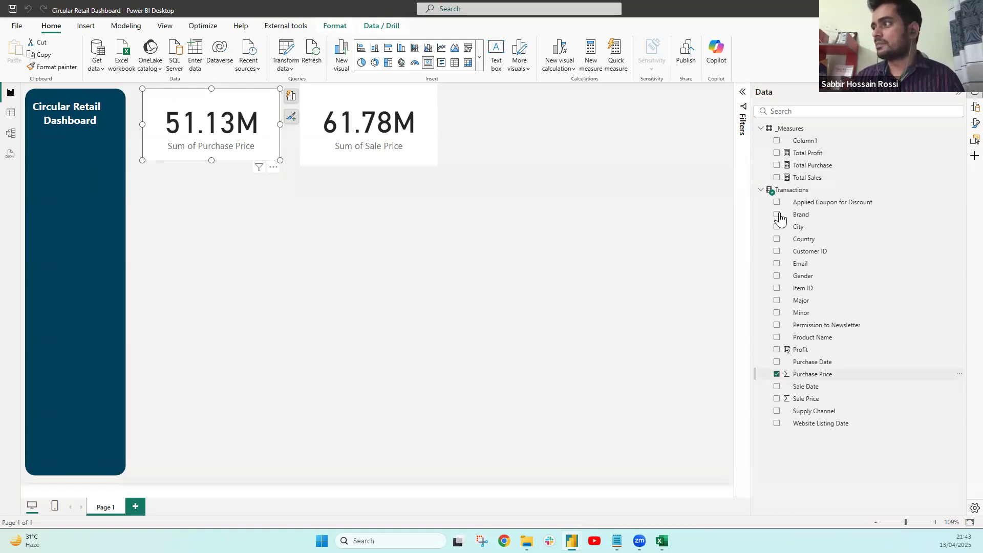
left_click(777, 165)
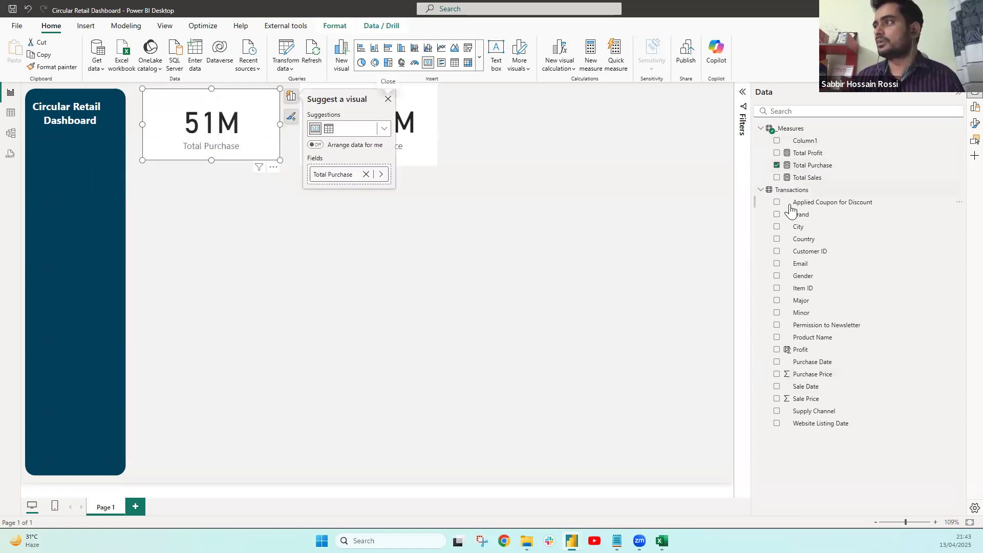
Replace Sale Price with the Total Sales measure in the Sum of Sale Price card, and add a Total Profit card beside it
left_click(443, 155)
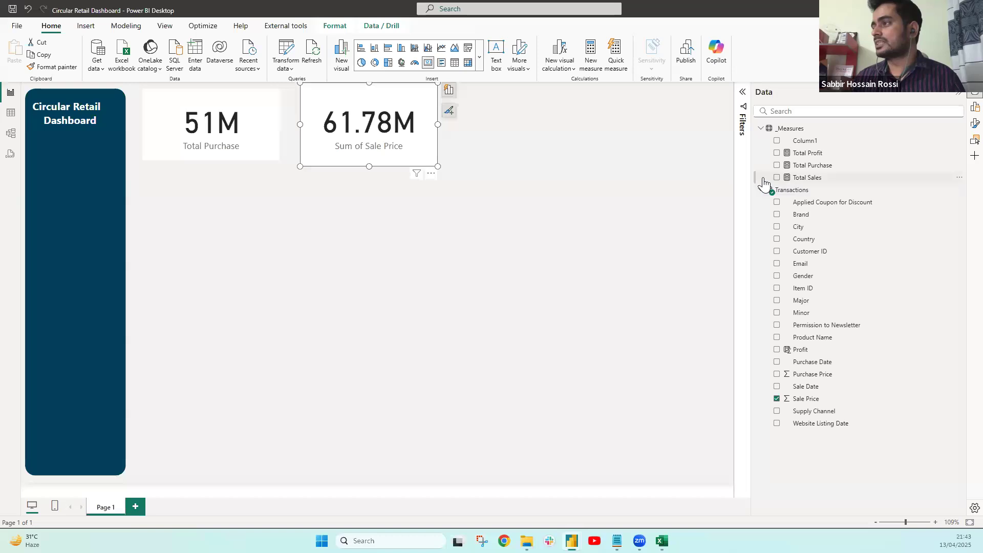
left_click(776, 177)
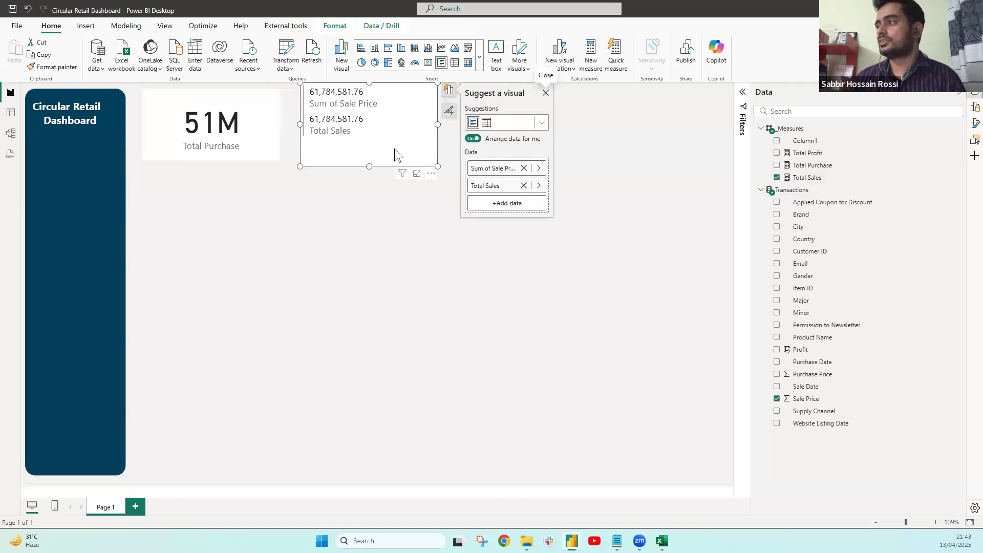
left_click(777, 399)
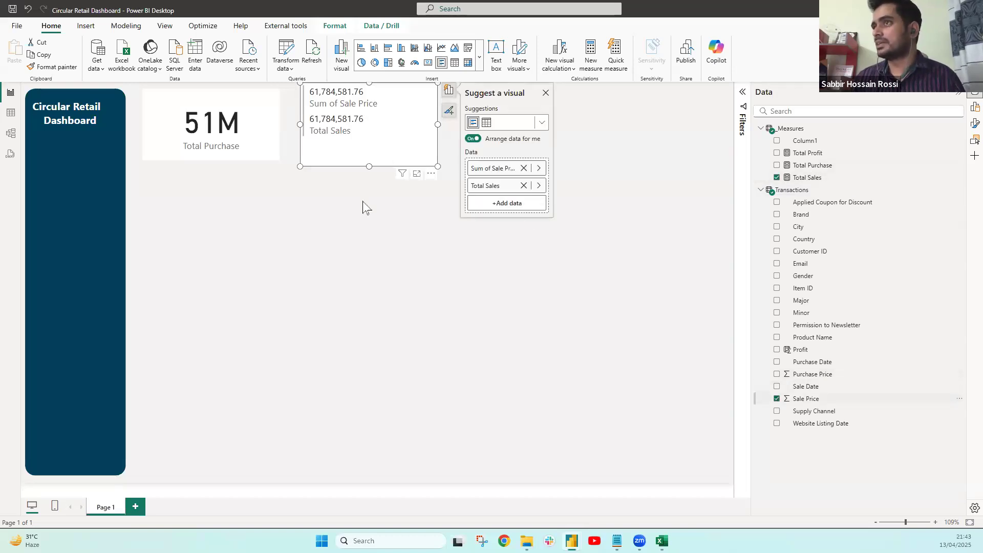
left_click_drag(807, 153, 559, 182)
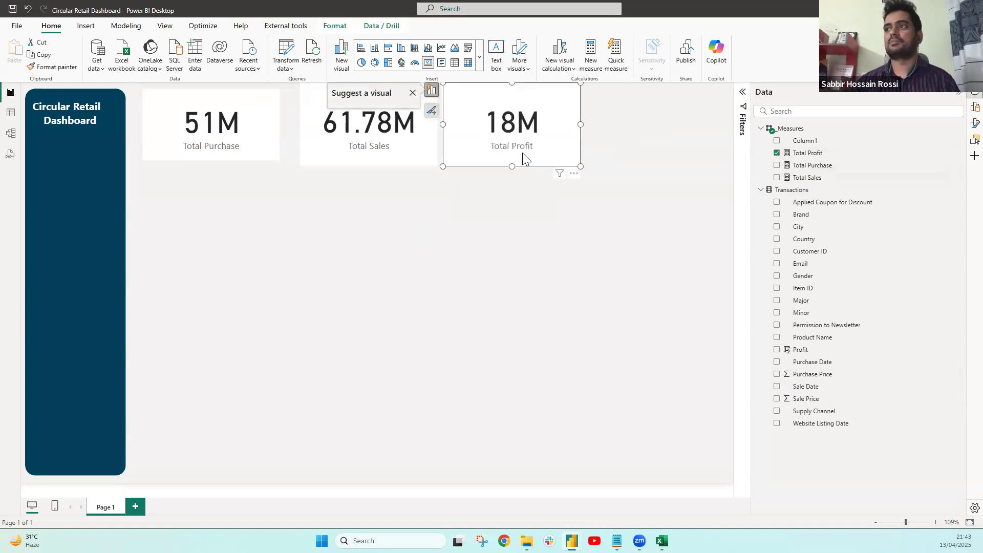
Shift the Total Sales card slightly and make the Total Purchase card smaller, closer to the blue side panel
left_click_drag(329, 153, 331, 159)
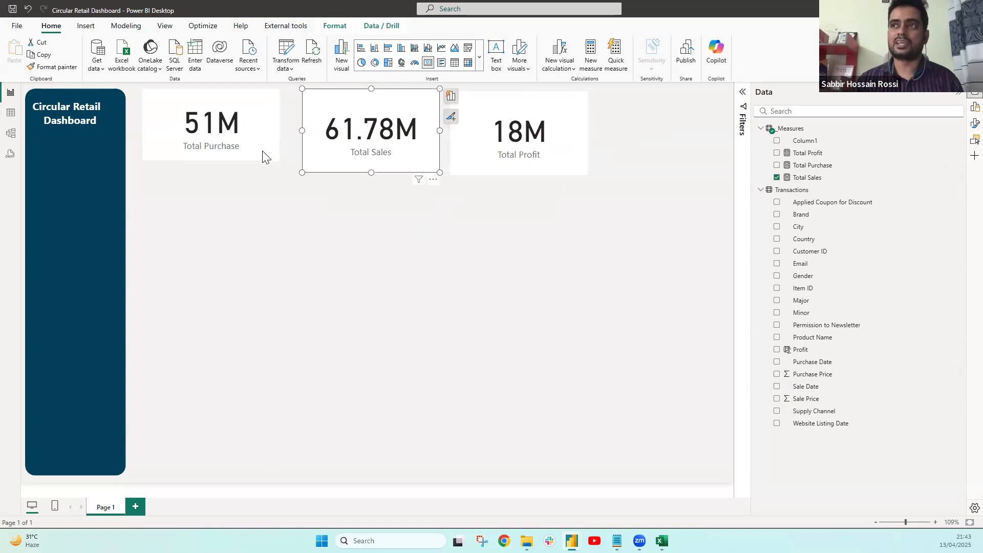
left_click_drag(258, 149, 251, 149)
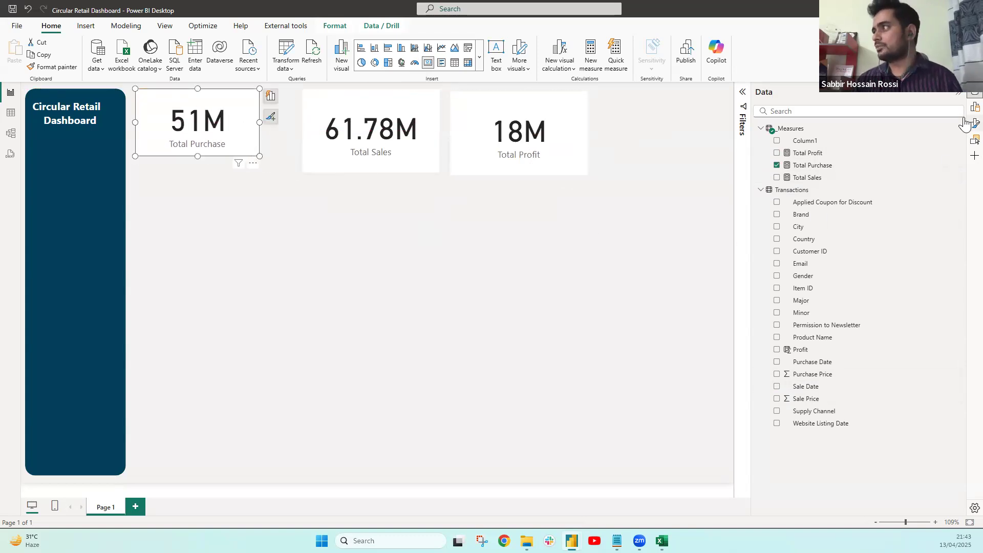
Set the callout value of the Total Purchase, Total Sales and Total Profit cards to 1 decimal place
left_click(974, 122)
left_click(682, 328)
type("1")
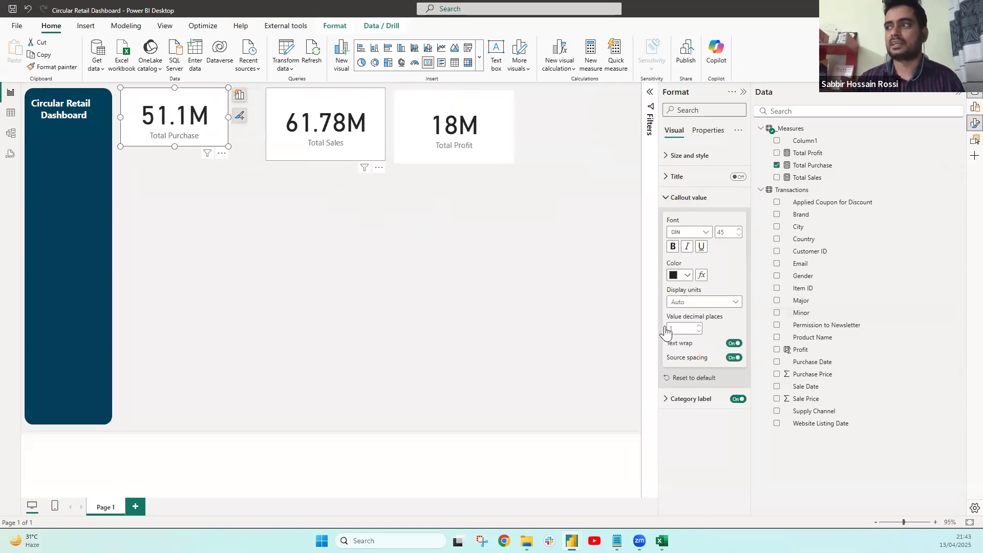
left_click(322, 156)
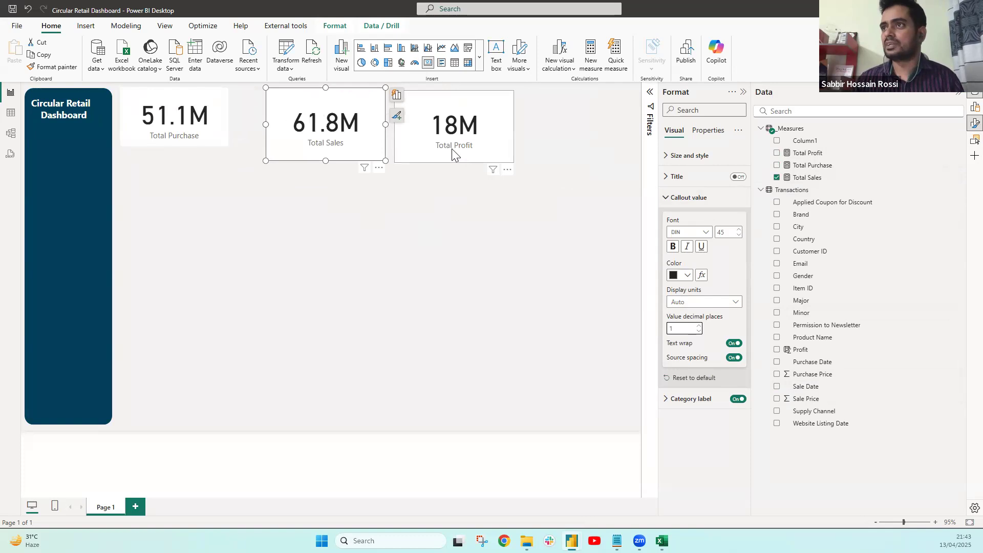
left_click(452, 149)
left_click(700, 329)
type("1")
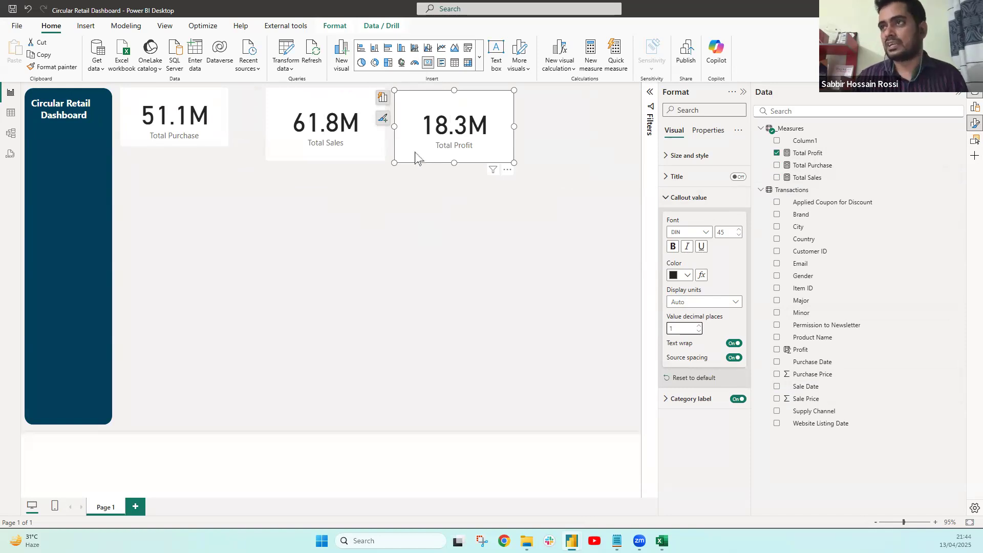
left_click(417, 214)
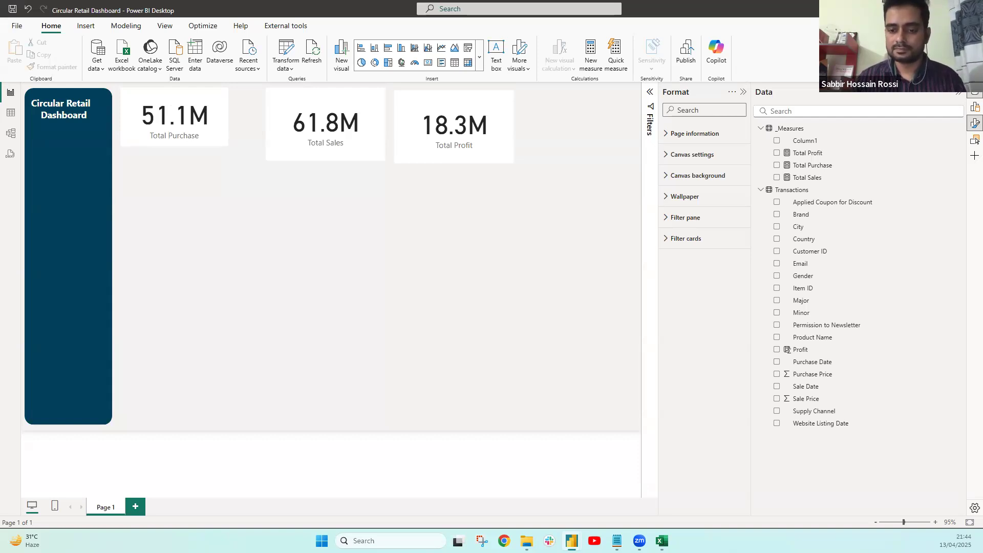
Review the DAX formulas of the Total Purchase and Total Sales measures
left_click(829, 166)
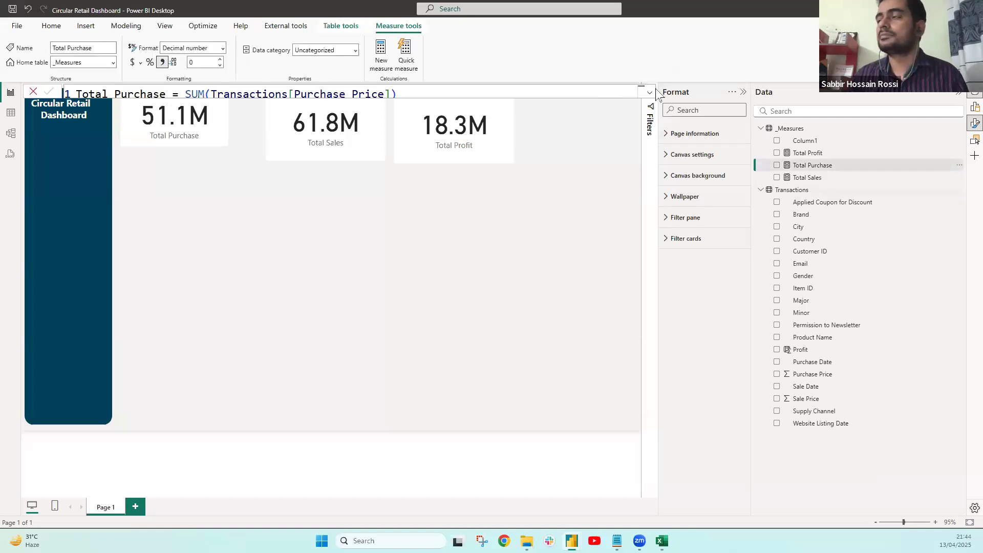
left_click(808, 180)
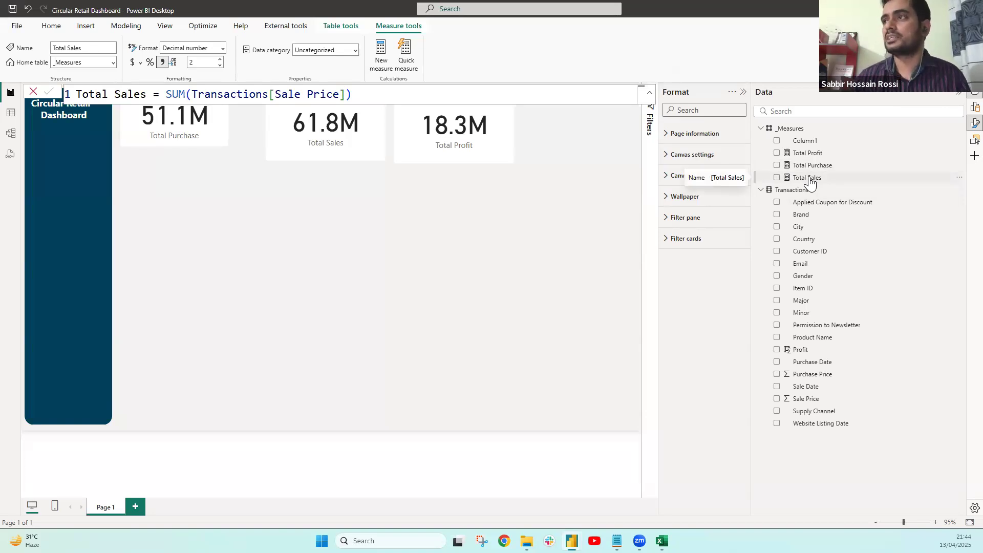
left_click(447, 212)
left_click(818, 178)
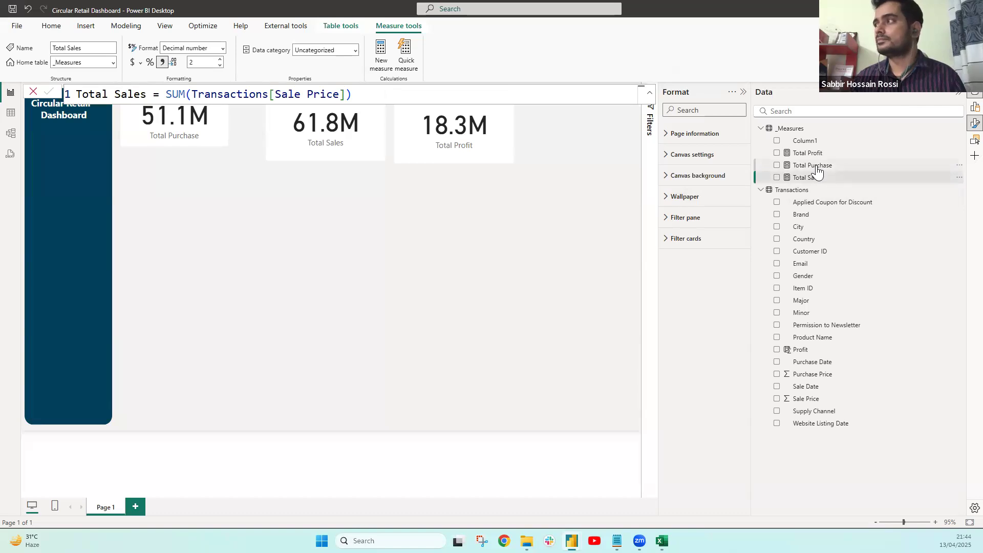
left_click(809, 166)
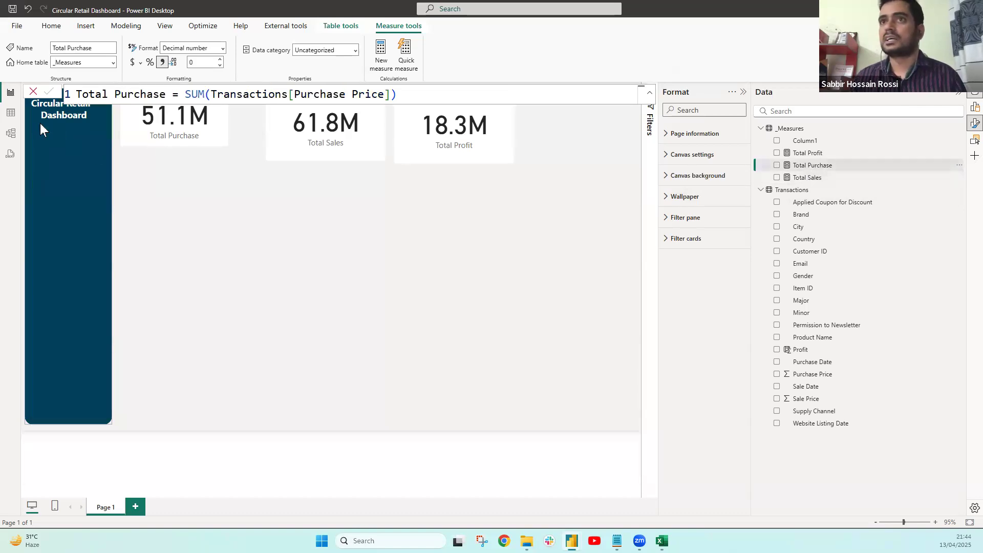
Filter the Transactions table data to blank Sale Date rows to examine unsold items, and return to the report page
left_click(10, 112)
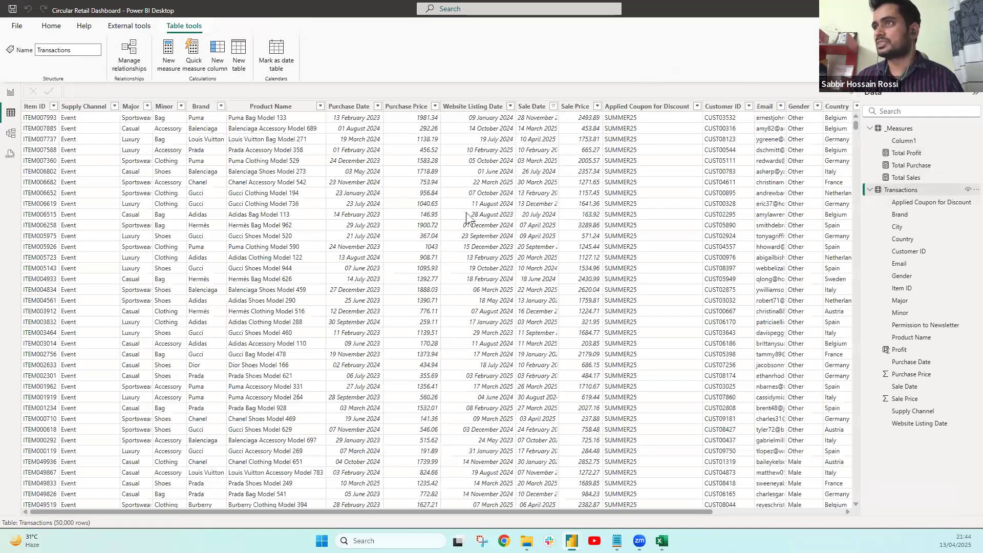
scroll(581, 135, "right", 3)
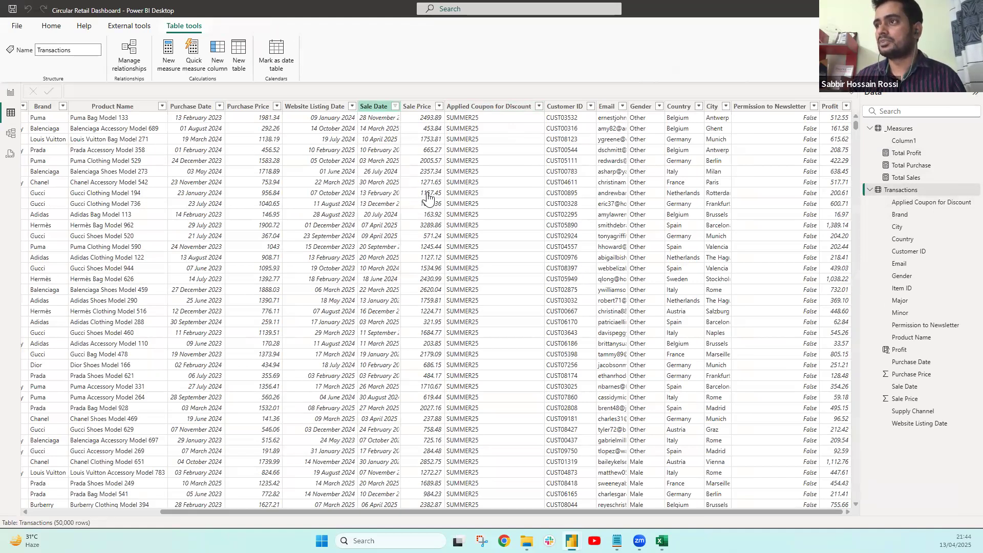
left_click(395, 106)
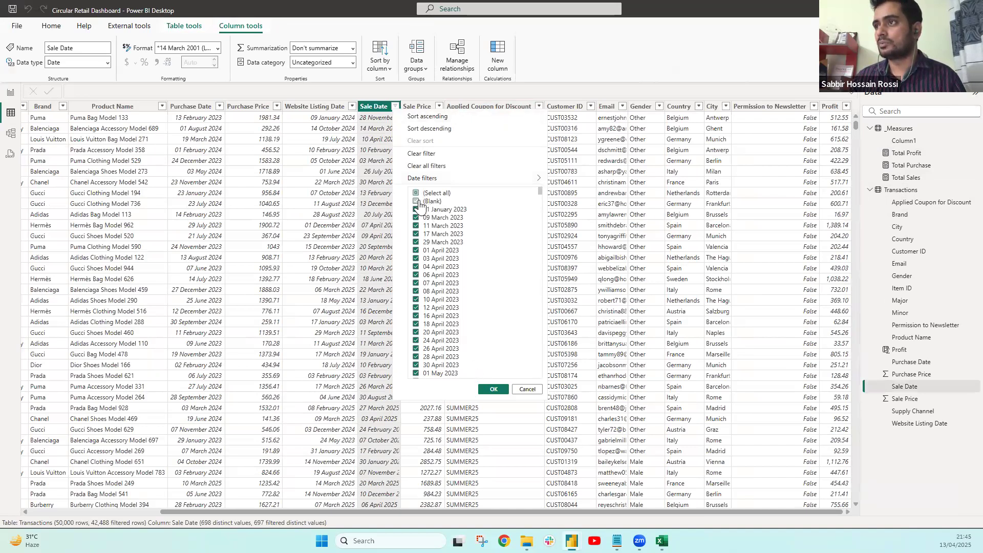
left_click(484, 388)
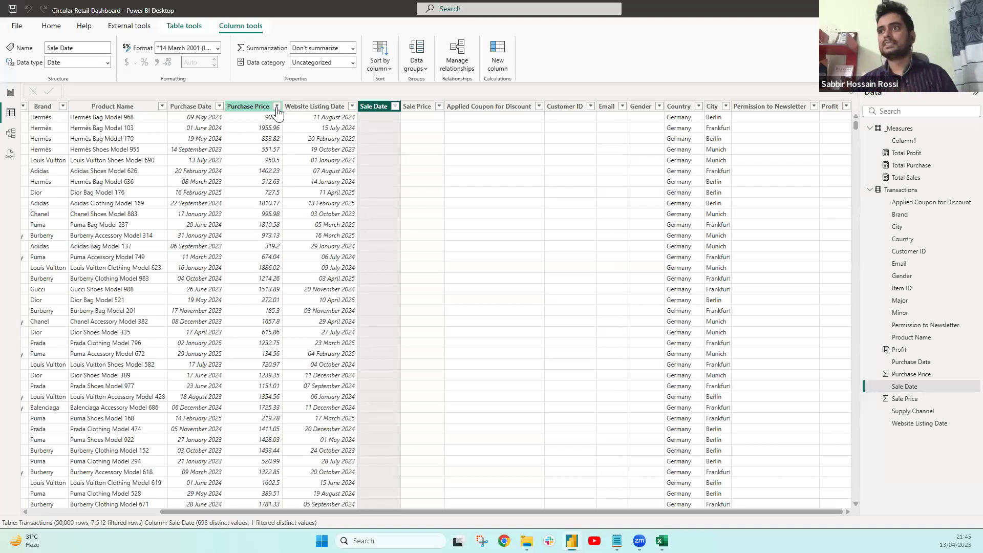
left_click(10, 95)
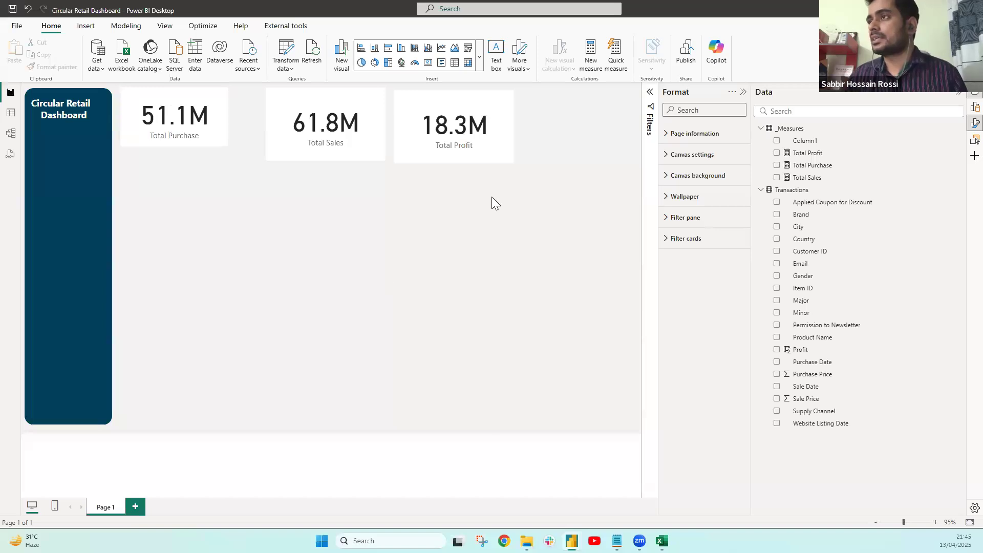
Rewrite the Total Profit measure as [Total Purchase] - [Total Sales]
left_click(483, 156)
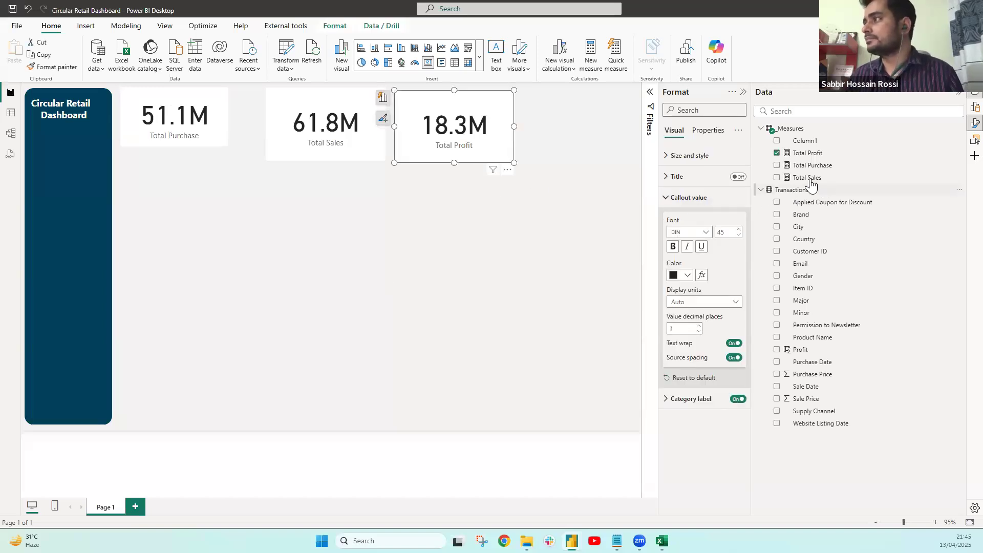
left_click(807, 153)
left_click_drag(342, 94, 172, 94)
key("BackSpace")
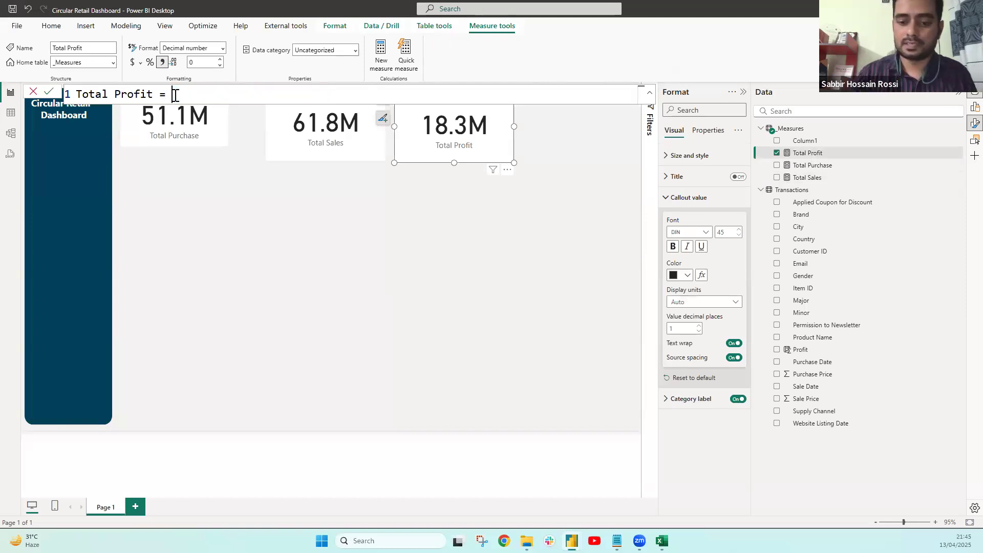
type("[")
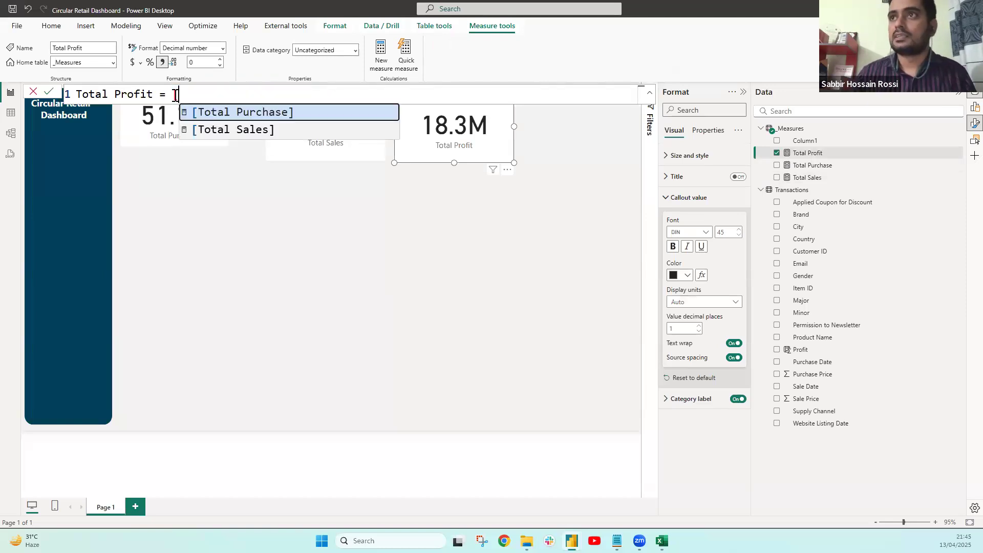
left_click(238, 115)
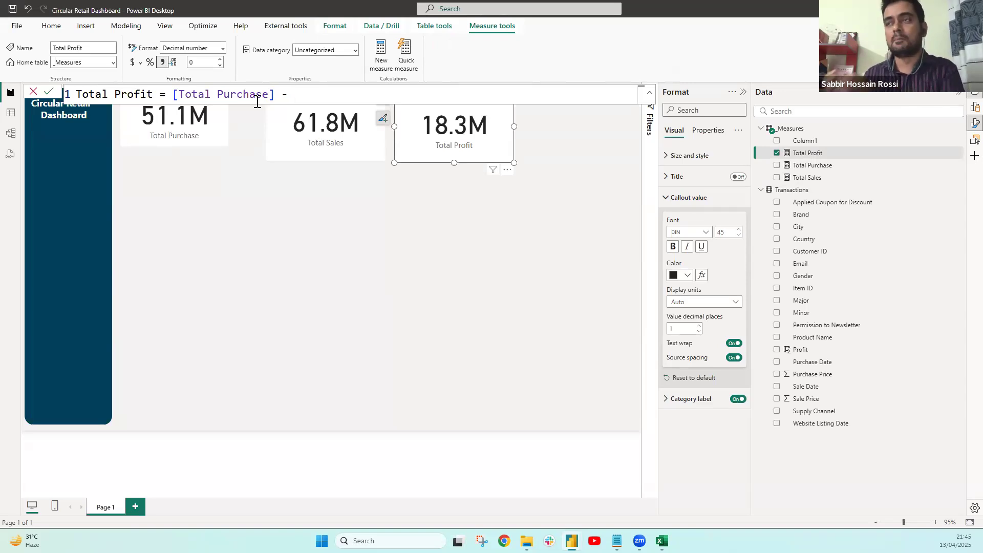
type("- [")
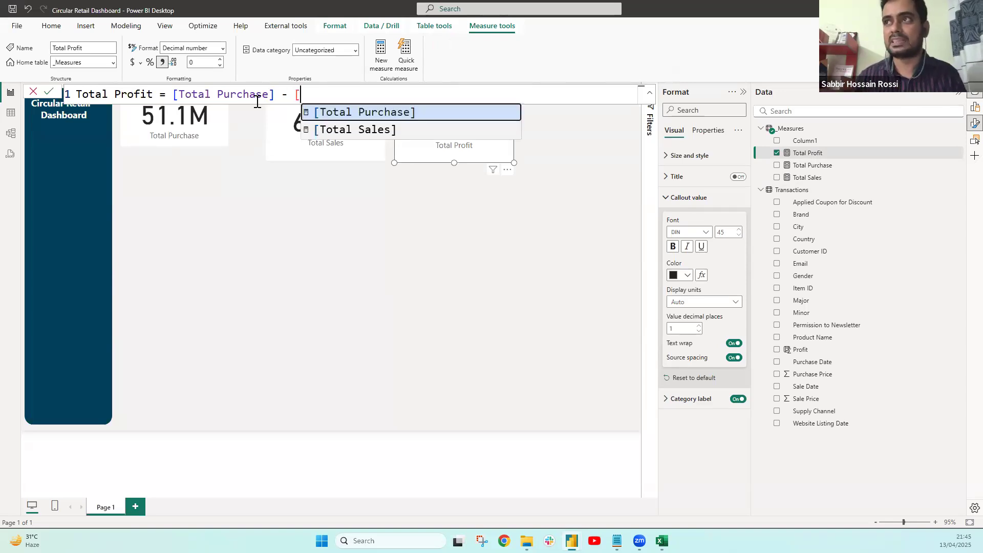
left_click(356, 132)
key("Return")
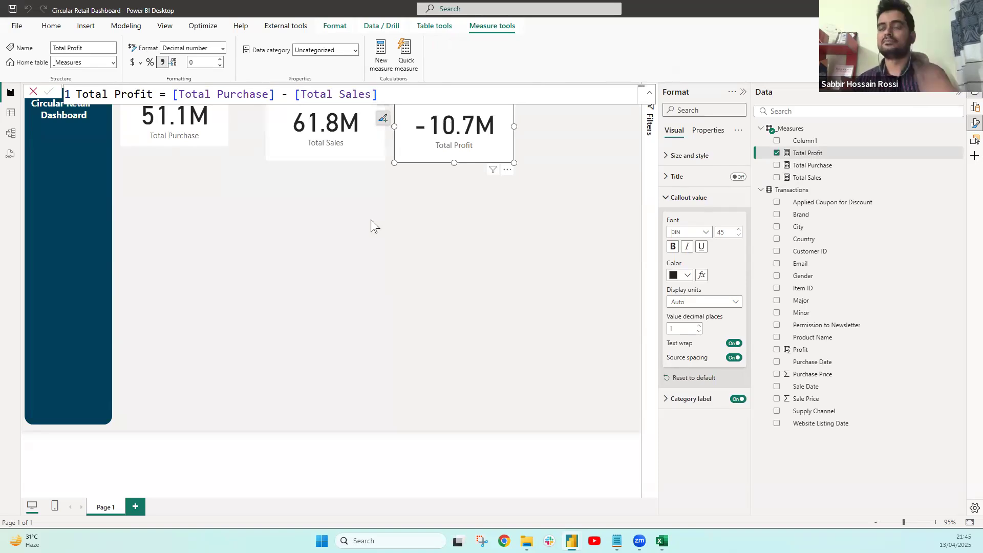
left_click(506, 217)
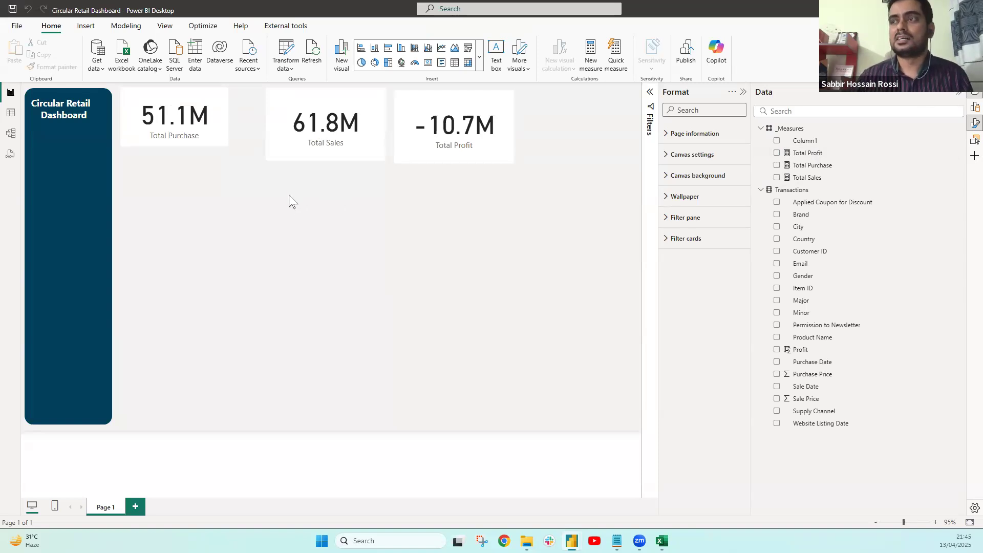
Move the Total Sales card down to just below the Total Purchase card
left_click(313, 154)
left_click_drag(314, 154, 229, 221)
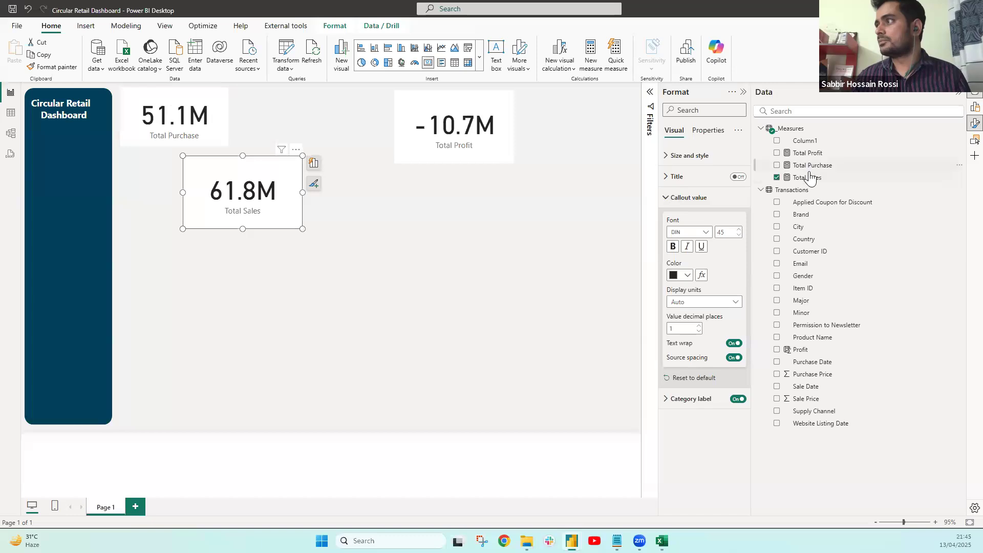
Reverse the subtraction in the Total Profit measure so the formula reads [Total Sales] - [Total Purchase]
left_click(807, 153)
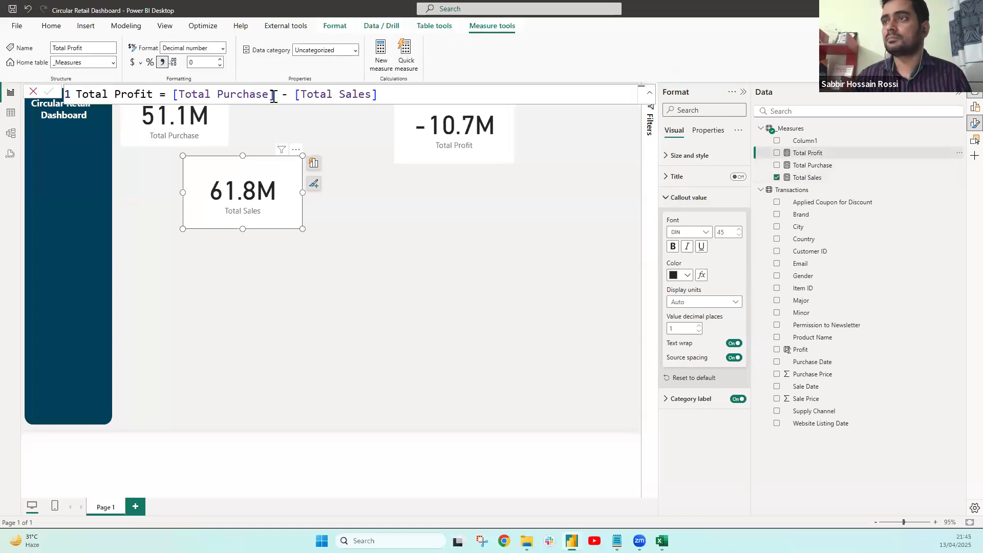
left_click_drag(291, 97, 172, 96)
key("BackSpace")
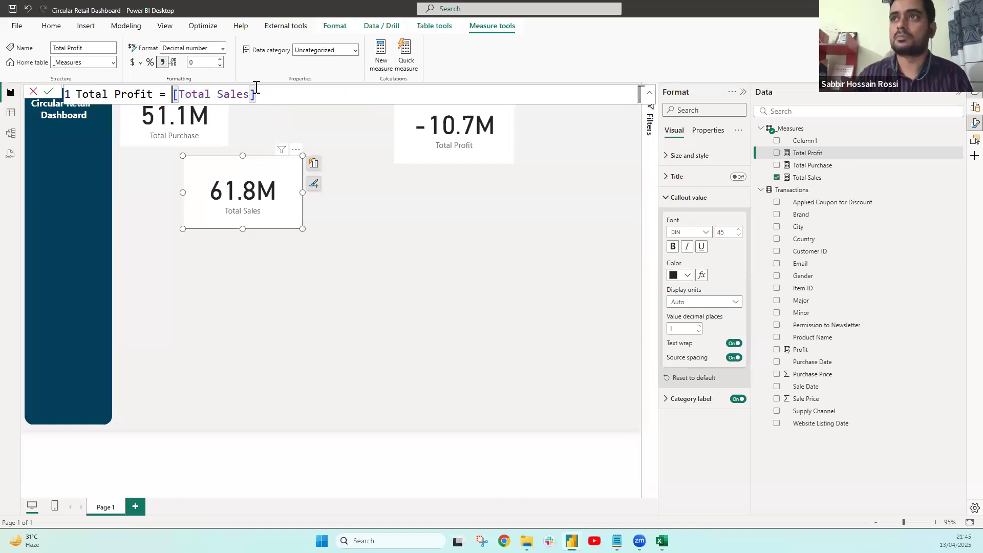
type("- [PUR")
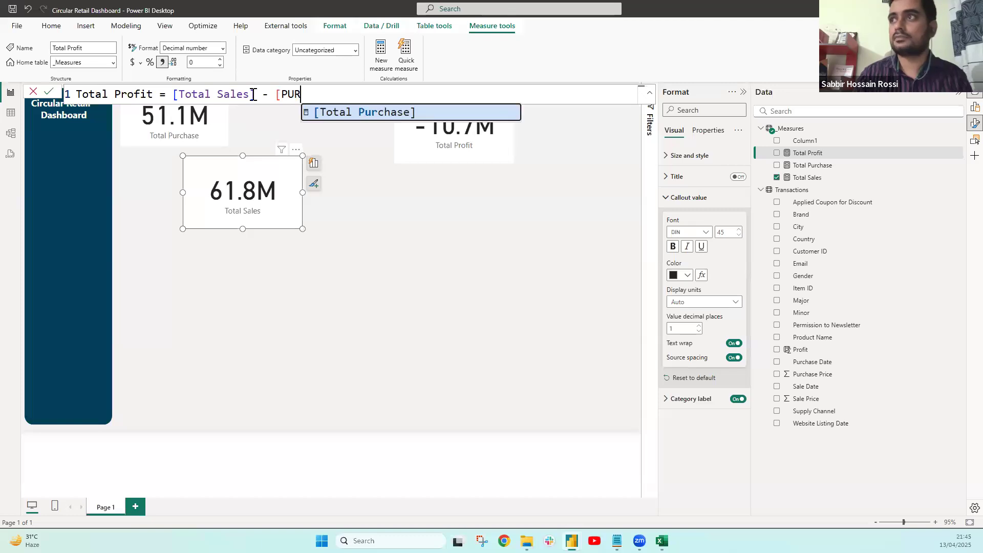
key("Tab")
key("Return")
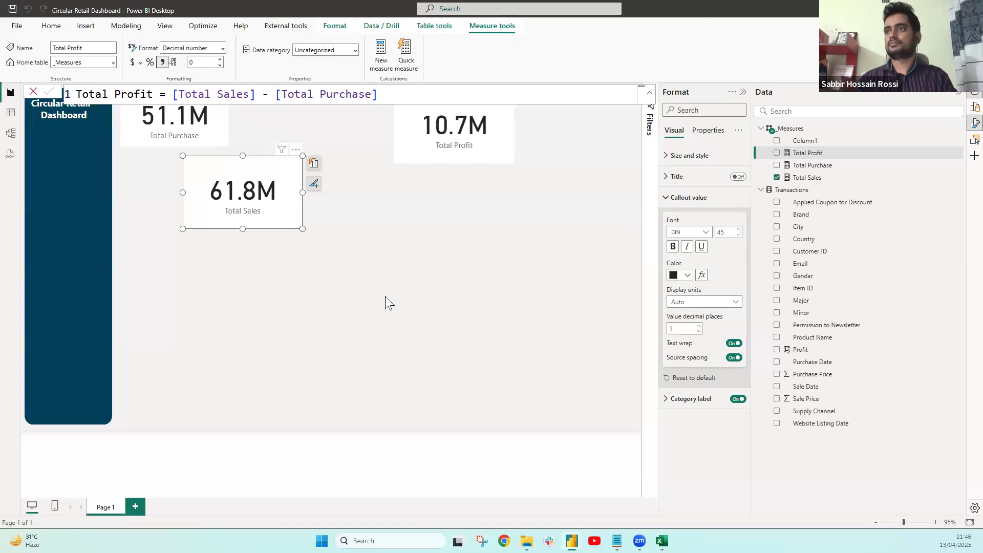
left_click(388, 99)
key("Return")
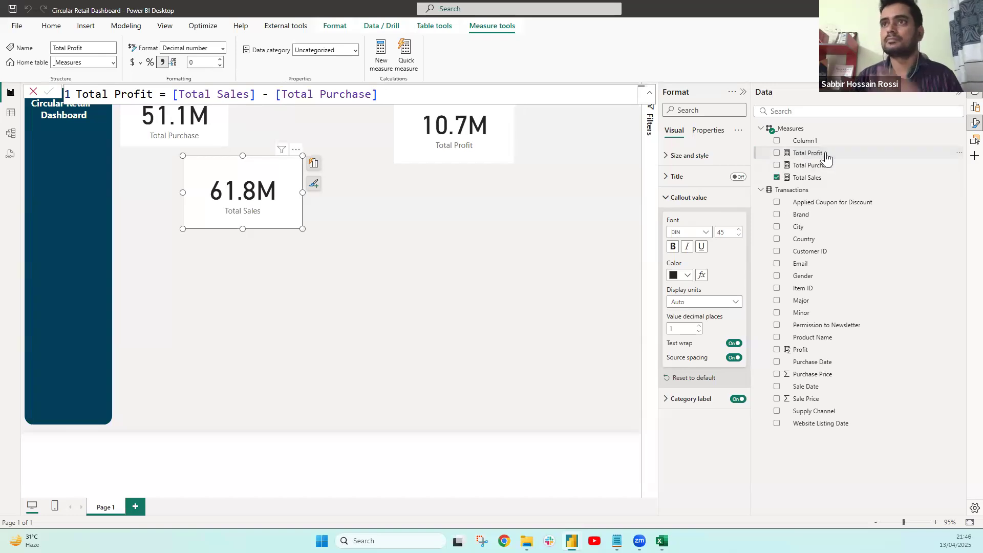
left_click(470, 291)
Place the Total Sales card back in the top row between the Total Purchase and Total Profit cards
left_click(219, 221)
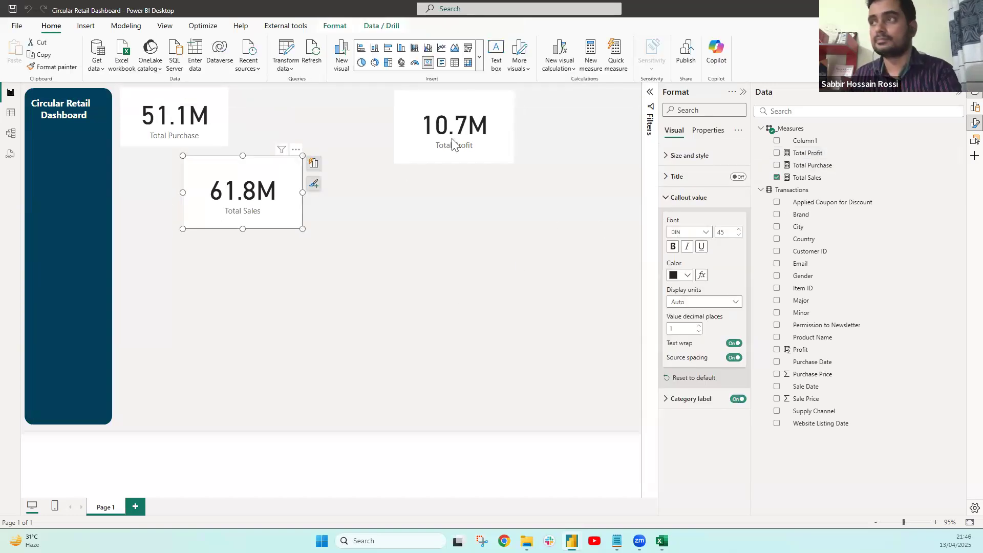
left_click_drag(248, 197, 312, 129)
left_click(311, 259)
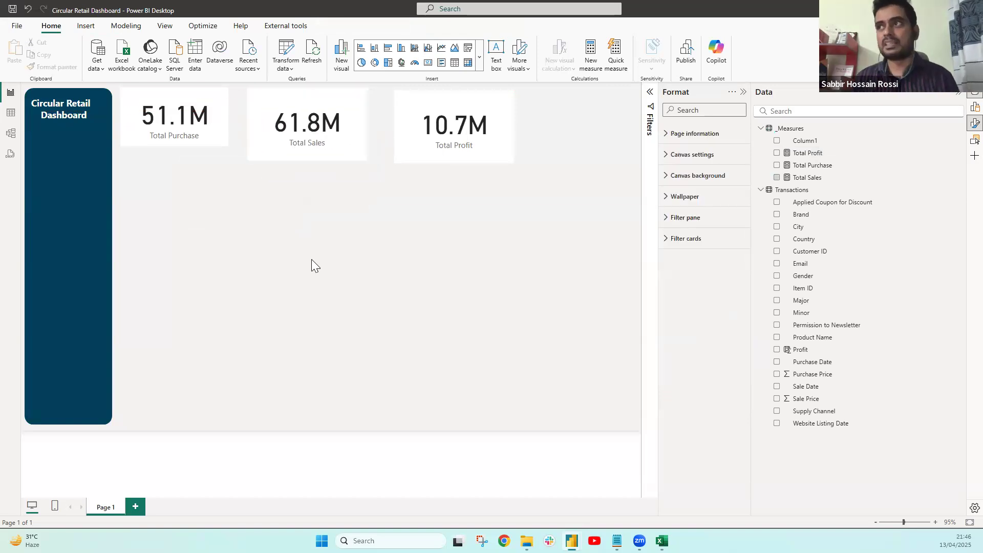
Shrink the Total Sales and Total Profit cards to match the Total Purchase card, aligning all three in one evenly spaced row
left_click(743, 92)
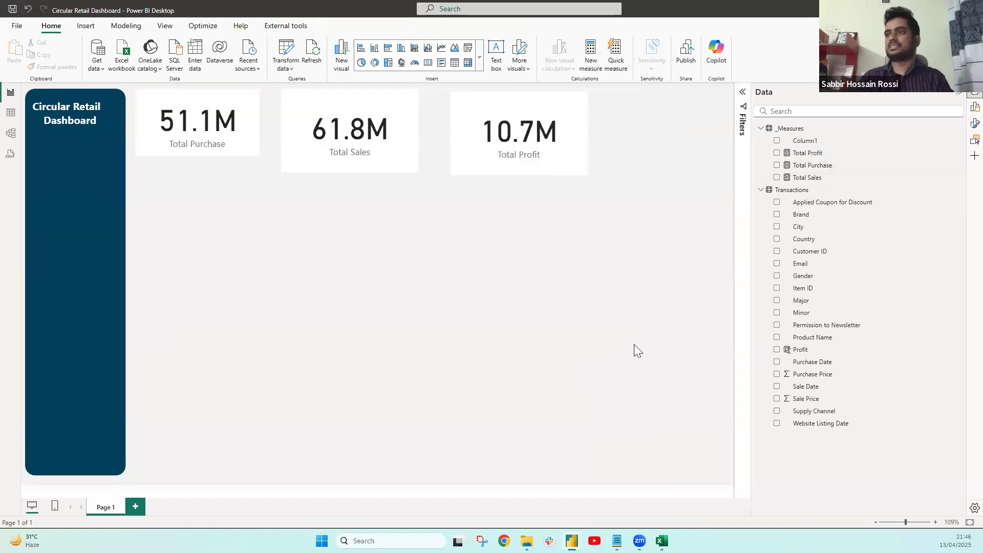
left_click(405, 173)
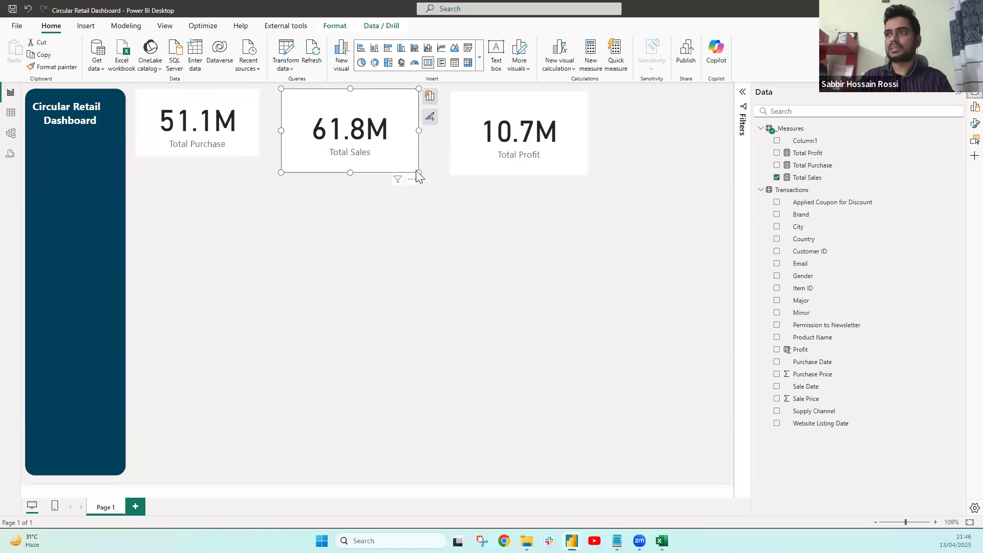
left_click_drag(412, 173, 409, 157)
left_click(490, 168)
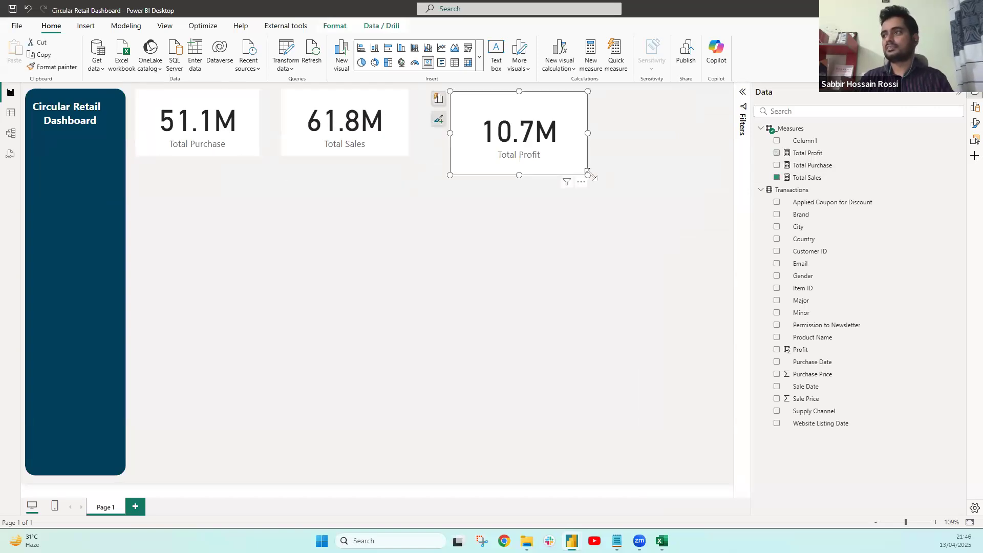
left_click_drag(588, 176, 552, 156)
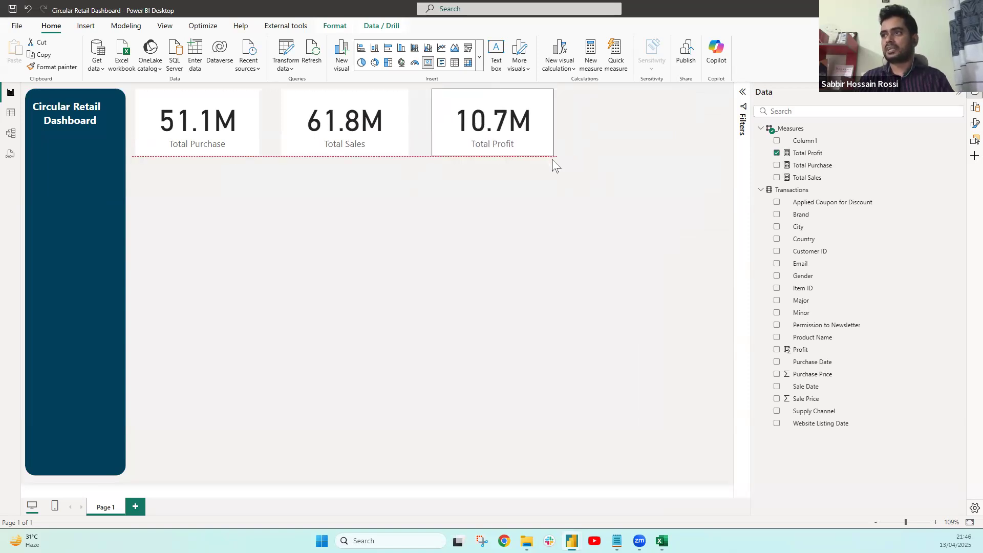
left_click(668, 280)
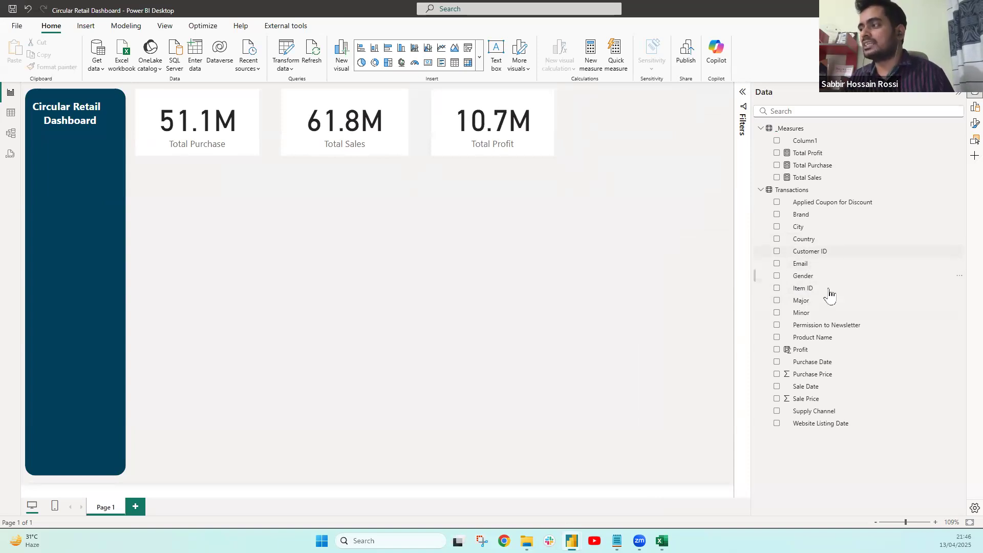
Shift the Total Profit and Total Sales cards left to tighten the gaps in the KPI row
left_click_drag(478, 136, 462, 136)
left_click_drag(357, 133, 344, 134)
Add a Customer ID card below the KPI row, shorten and widen it, and summarize the field by Count (Distinct)
left_click_drag(811, 251, 294, 251)
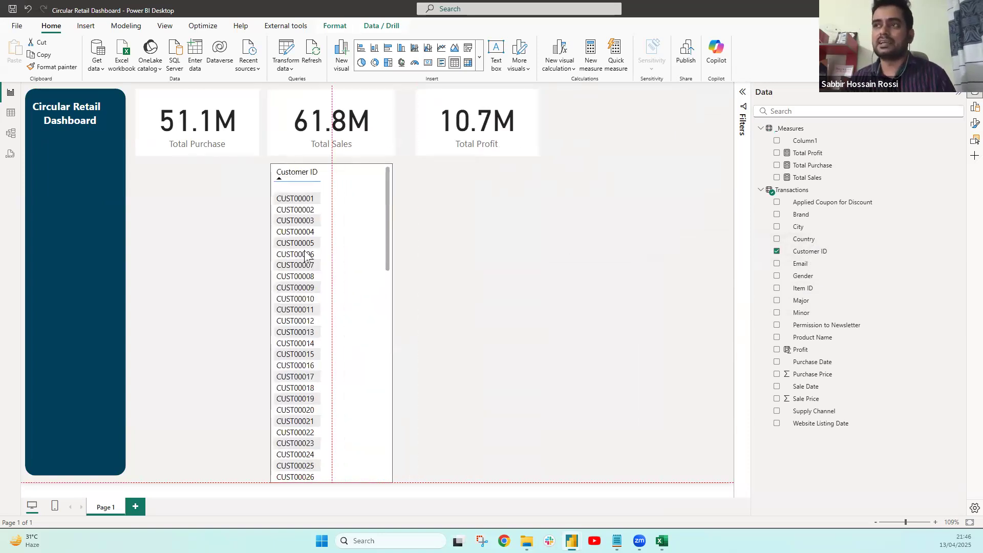
left_click(429, 65)
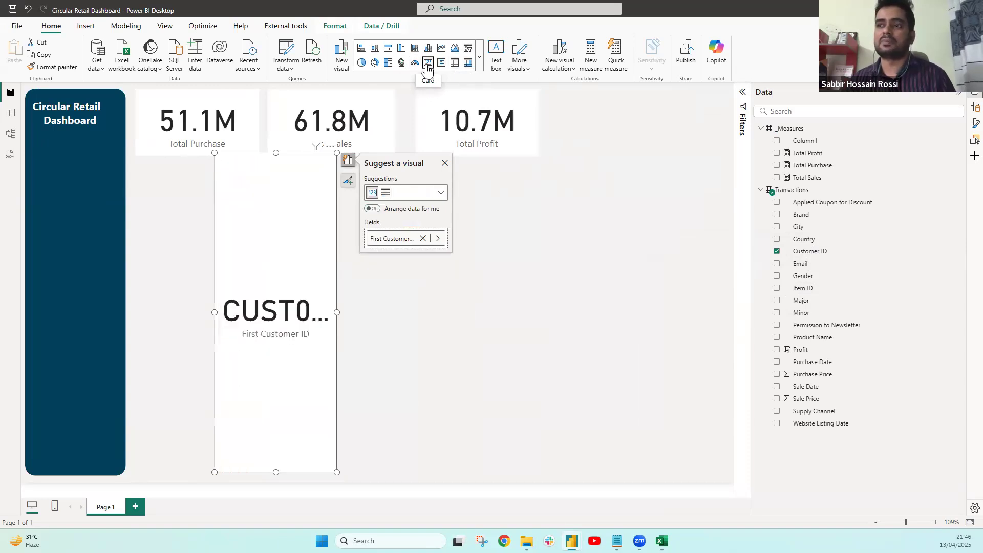
left_click_drag(337, 470, 413, 317)
left_click(544, 270)
left_click(586, 296)
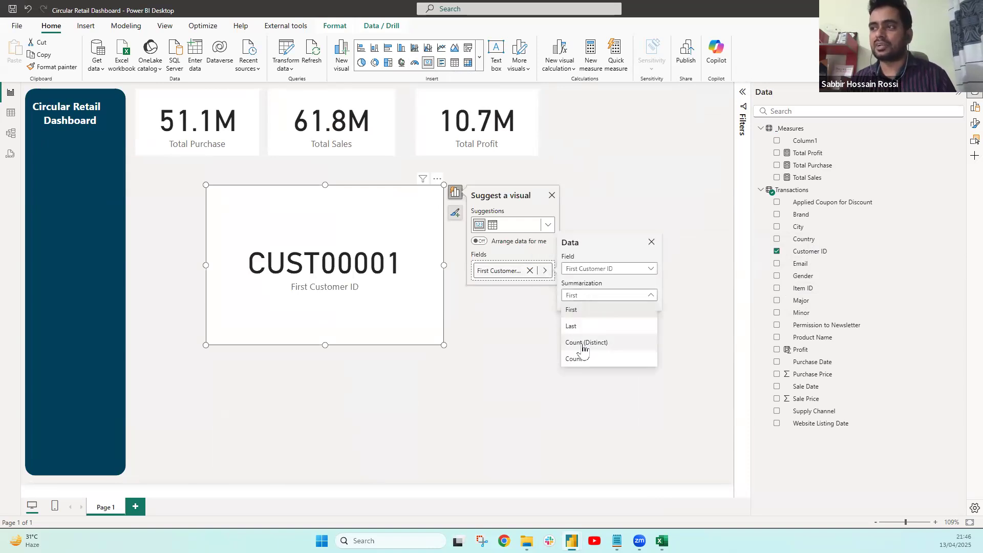
left_click(585, 354)
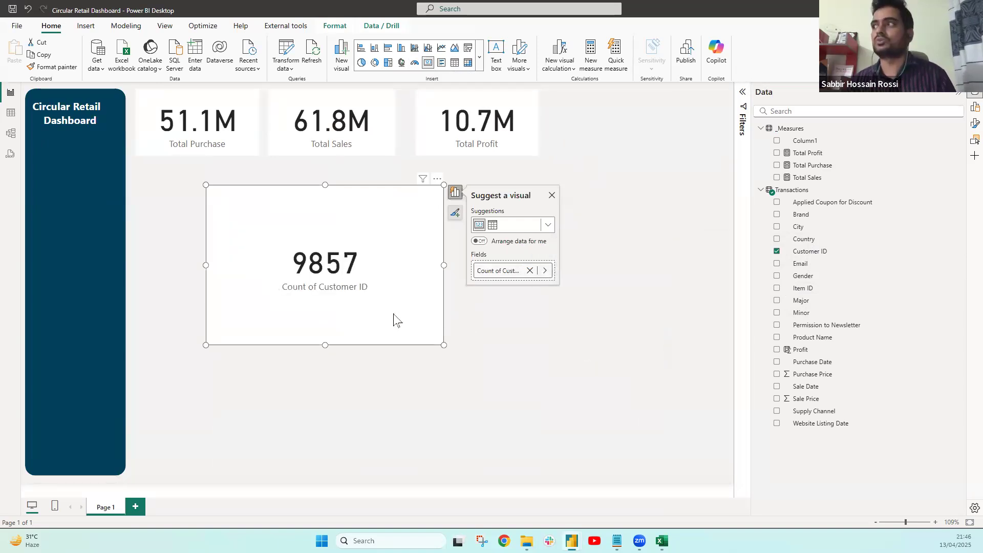
Rename the customer count field on the new card as Unique Customers
left_click(518, 273)
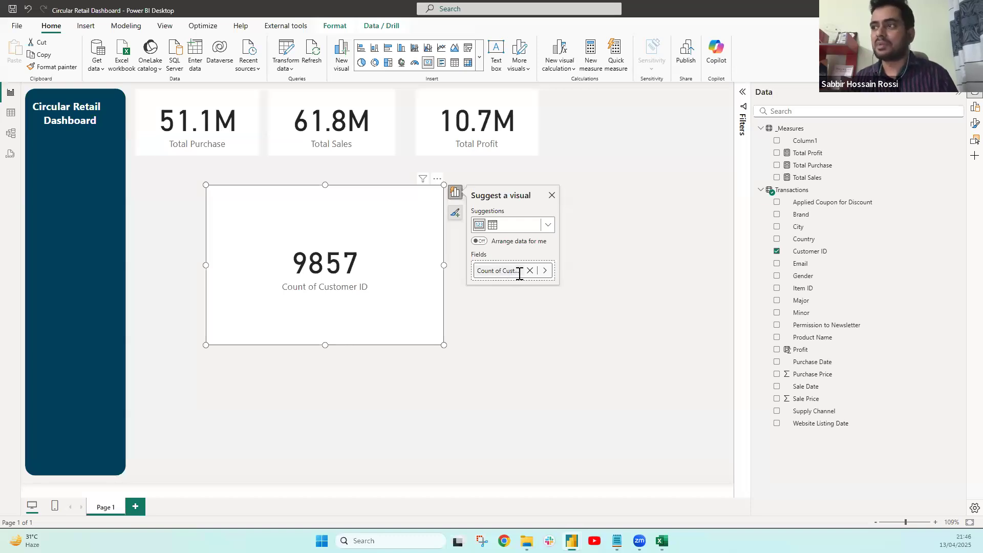
key("ctrl+a")
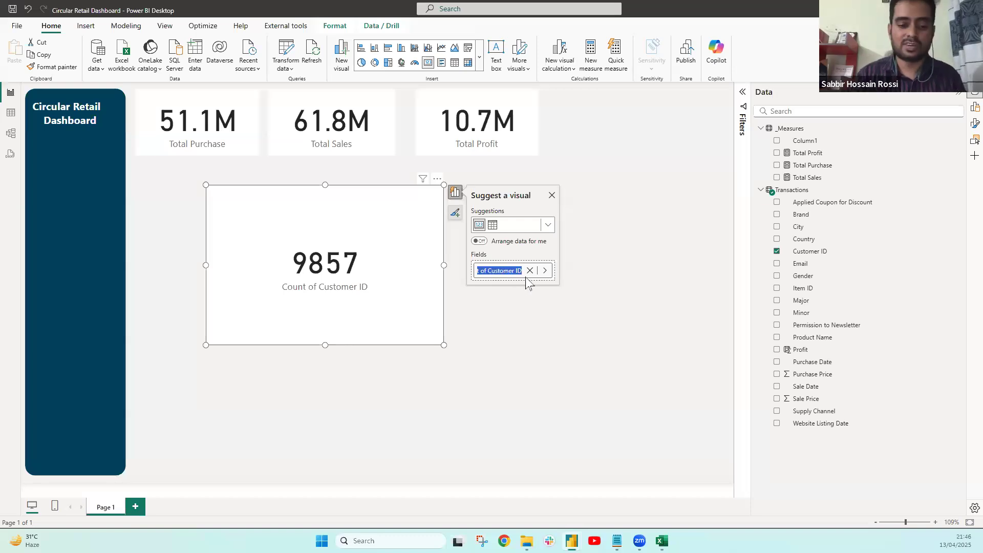
type("Uni")
type("que Customers")
key("Return")
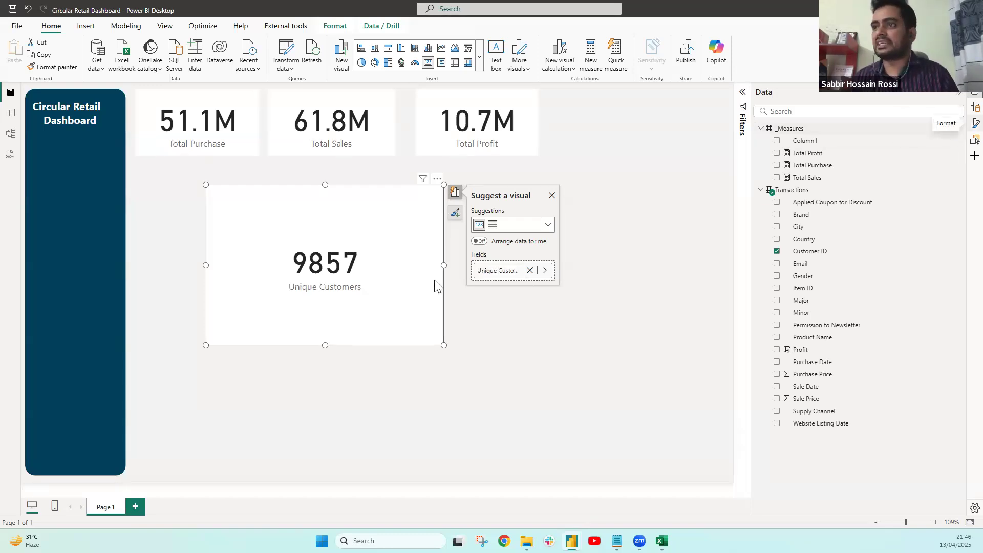
Format the Unique Customers value as a whole number with a thousands separator
left_click(974, 123)
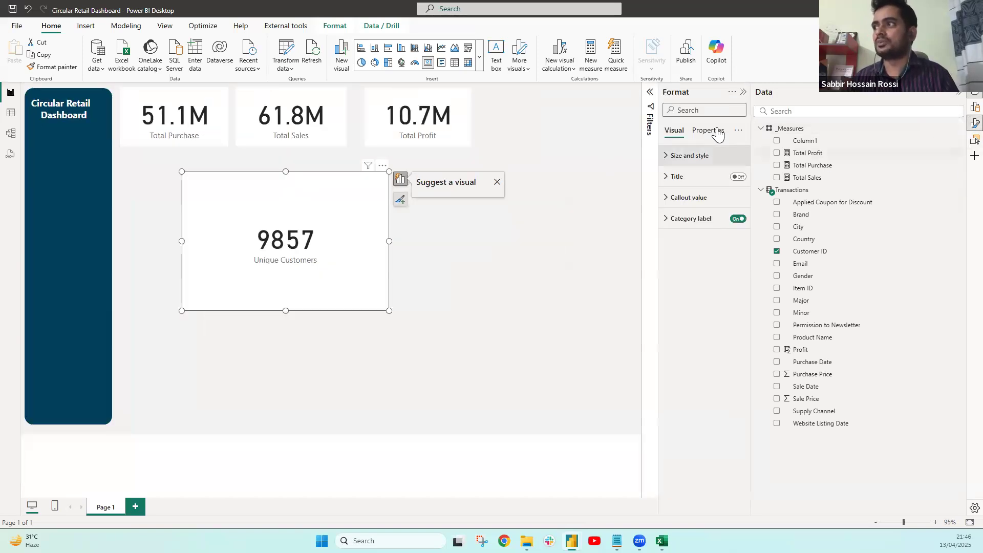
left_click(710, 132)
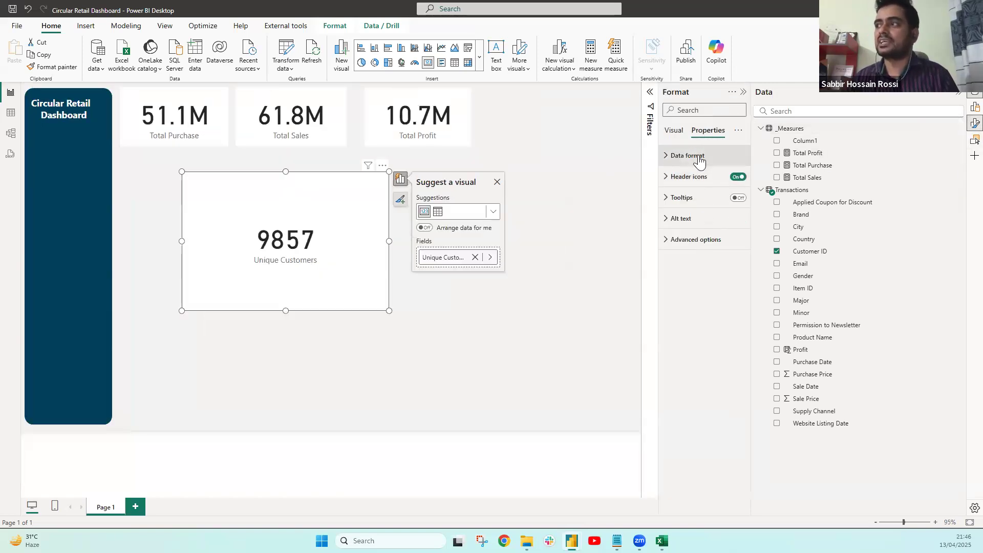
left_click(700, 160)
left_click(703, 248)
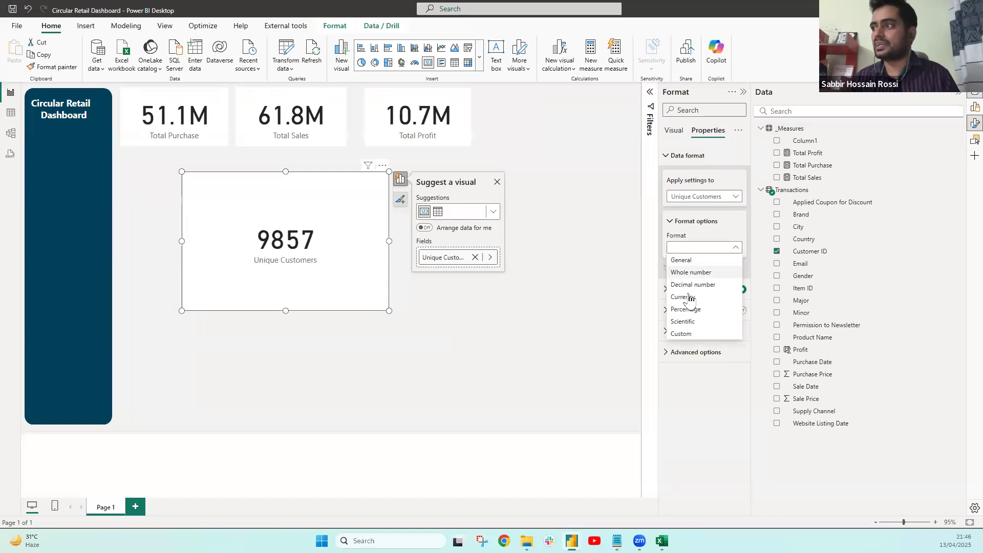
left_click(693, 273)
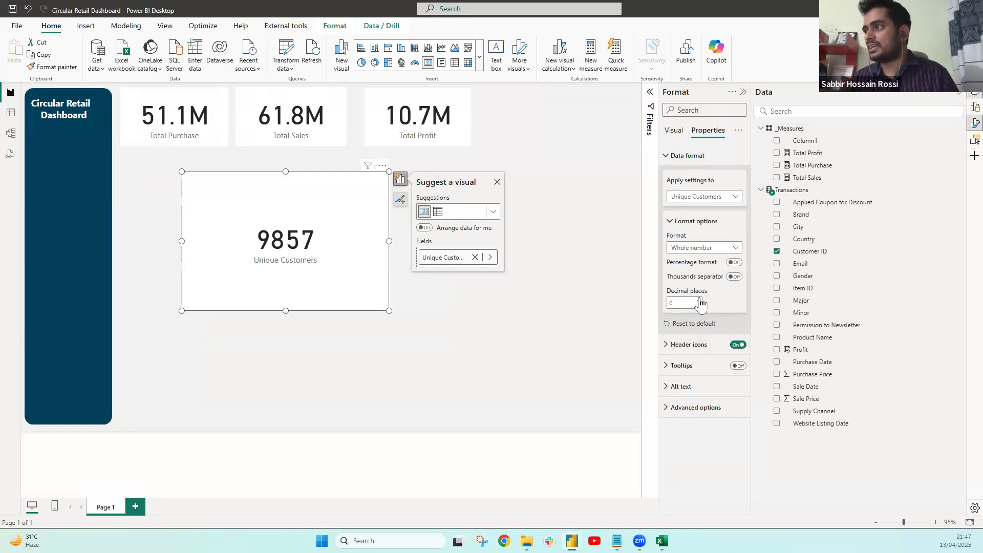
left_click(735, 277)
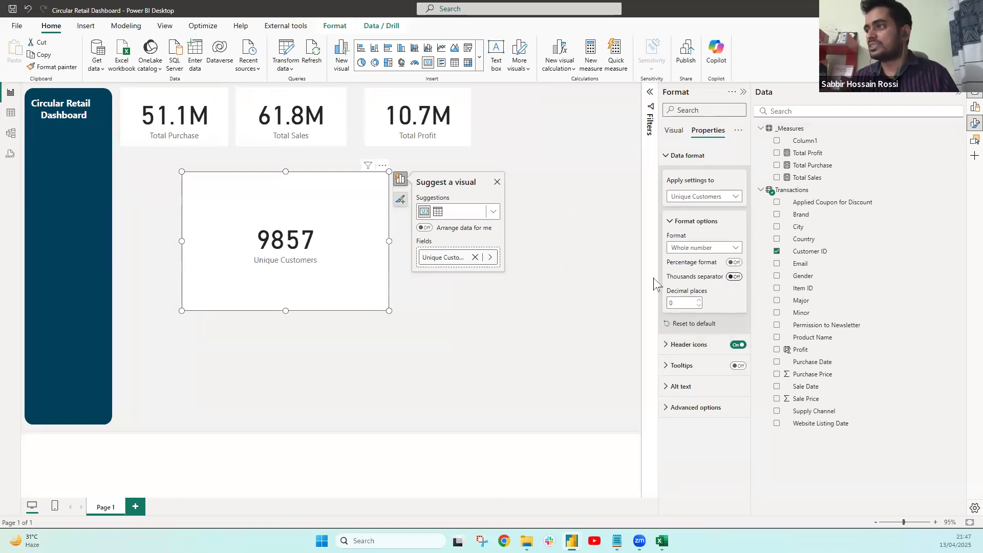
Shrink the Unique Customers card to KPI card size and place it in the top row just after the Total Profit card
left_click(412, 314)
left_click(385, 304)
left_click_drag(389, 309, 586, 141)
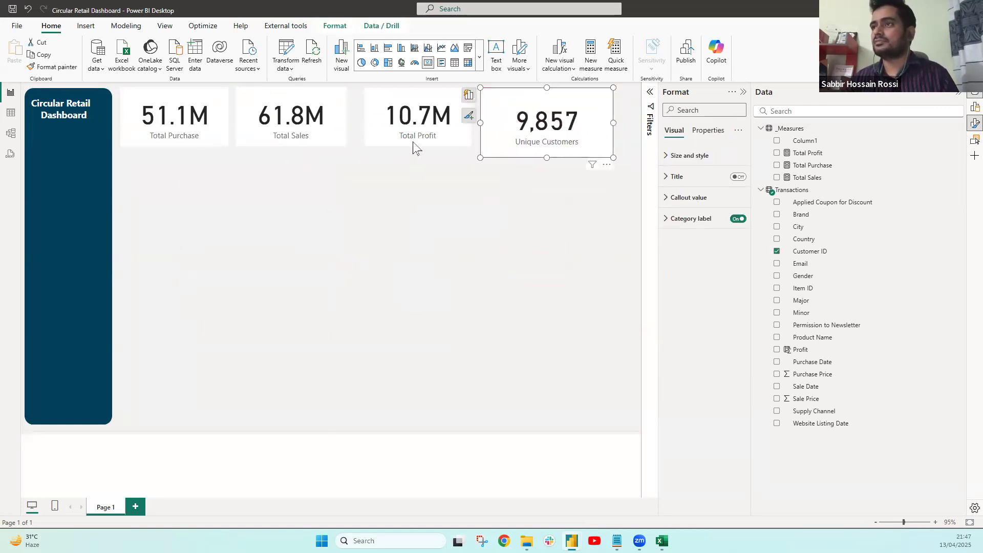
left_click_drag(406, 139, 398, 140)
left_click_drag(491, 141, 483, 139)
left_click_drag(604, 158, 575, 147)
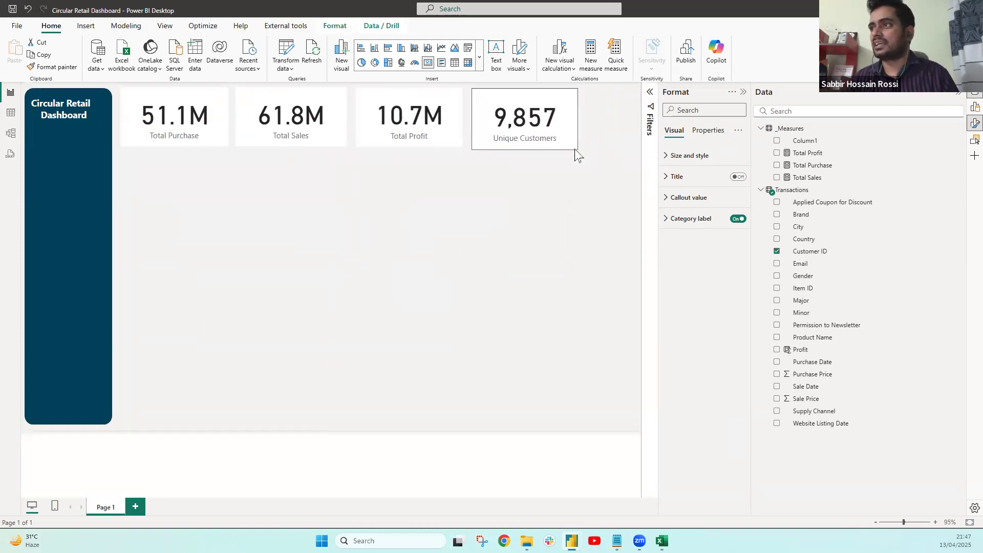
left_click(742, 92)
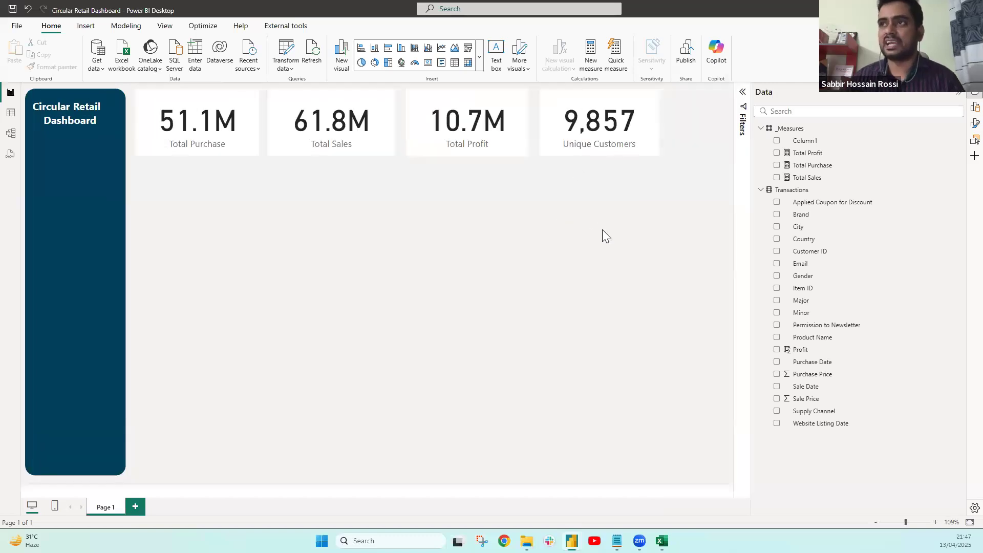
Narrow all four KPI cards and move them closer together in one compact, evenly spaced row
left_click(394, 139)
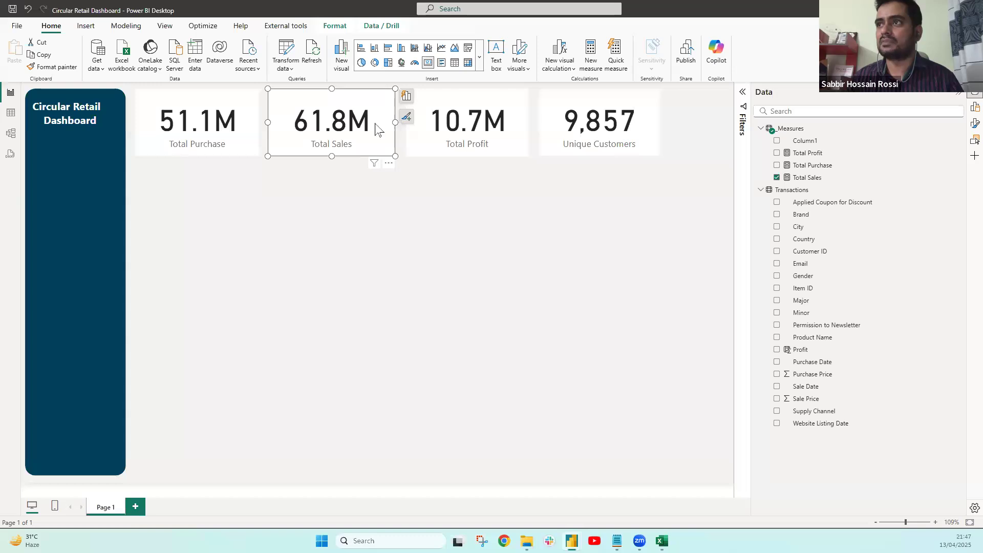
left_click_drag(395, 122, 373, 123)
left_click(247, 128)
mouse_move(260, 122)
left_mouse_down()
mouse_move(243, 126)
mouse_move(281, 130)
mouse_move(267, 129)
left_mouse_up()
left_click_drag(419, 134, 375, 132)
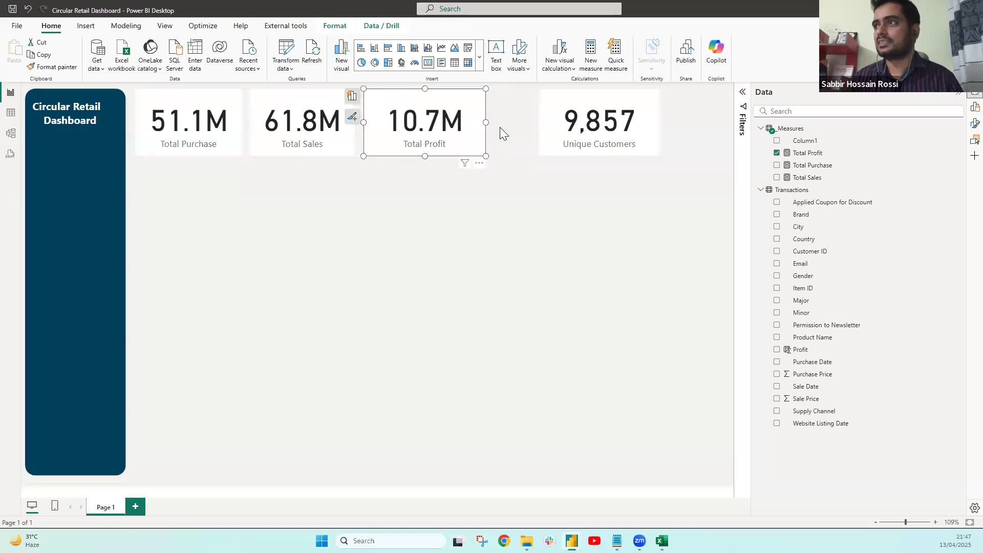
left_click_drag(486, 122, 468, 131)
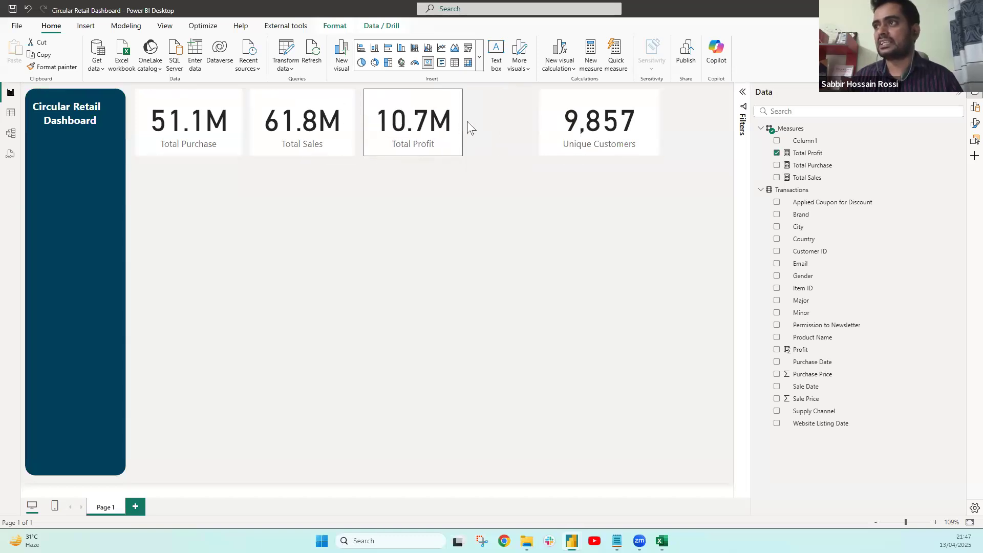
left_click_drag(554, 128, 493, 129)
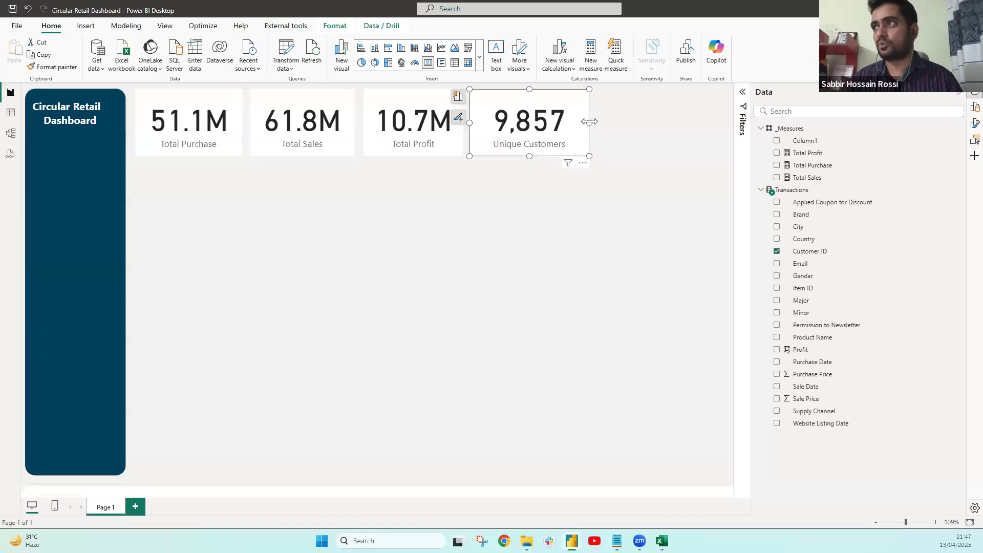
left_click_drag(589, 121, 571, 123)
left_click(507, 197)
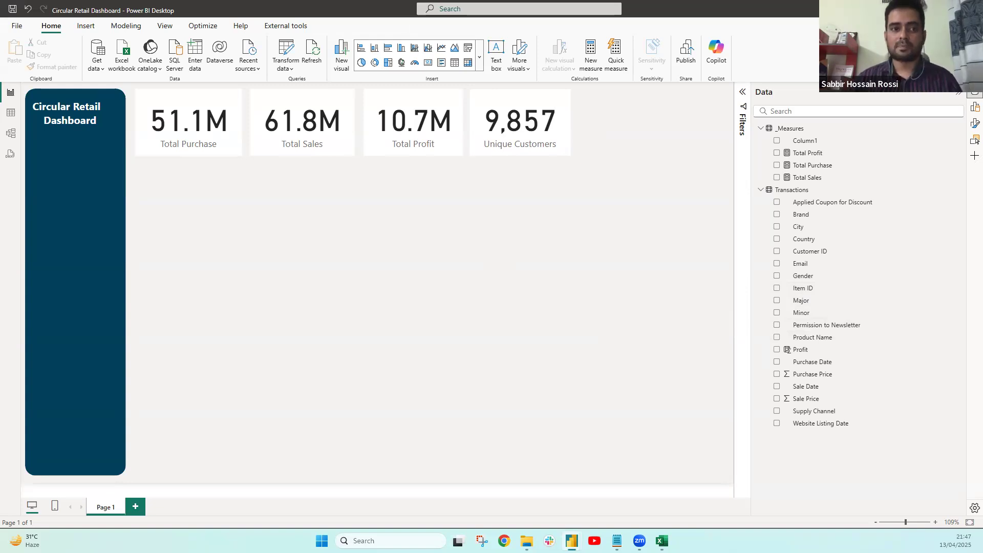
Add a new measure named Items Sold to the _Measures table
left_click(957, 128)
left_click(901, 147)
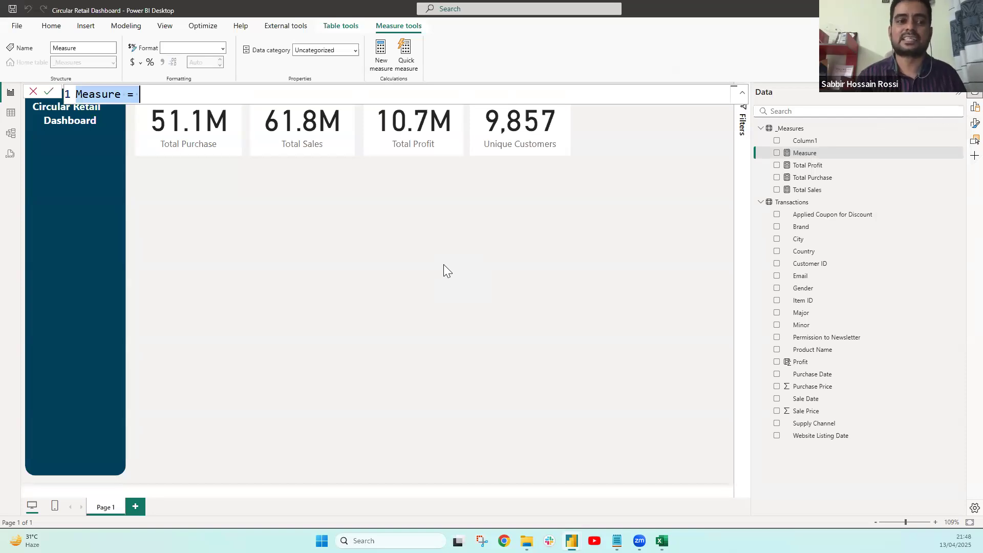
type("Items Sold")
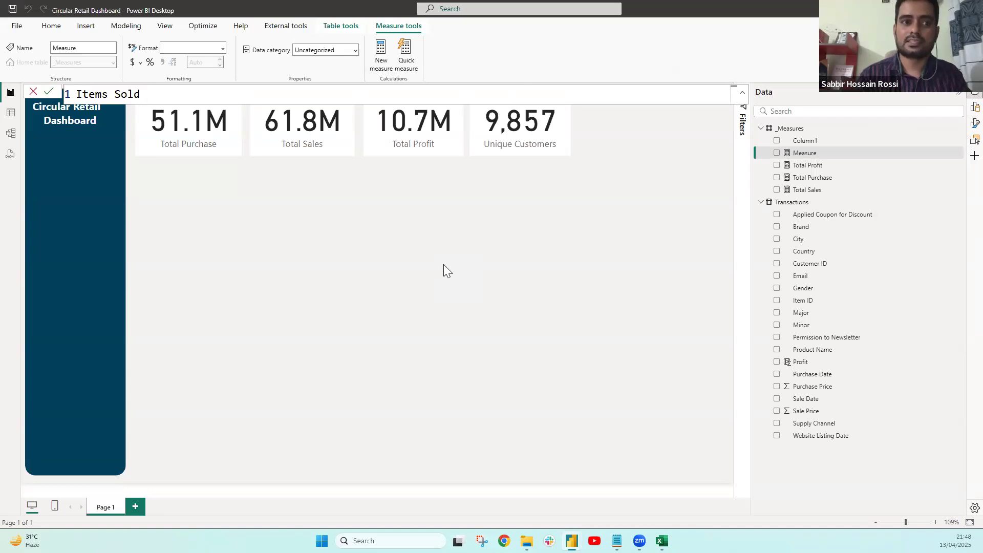
type(" =")
key("shift+Return")
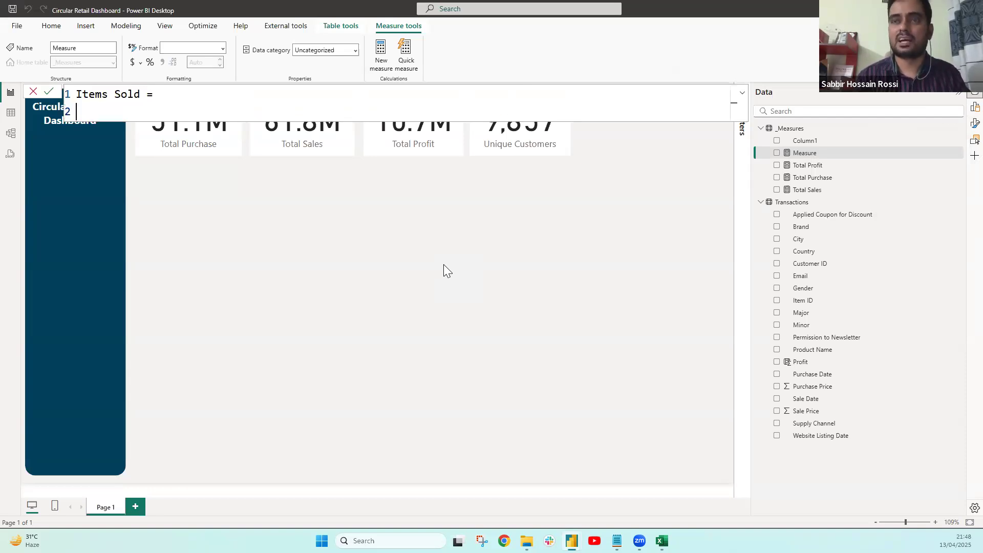
Define Items Sold as CALCULATE(COUNTROWS(Transactions)), with COUNTROWS on its own line, and commit the formula
type("CALCULATE(COUNT")
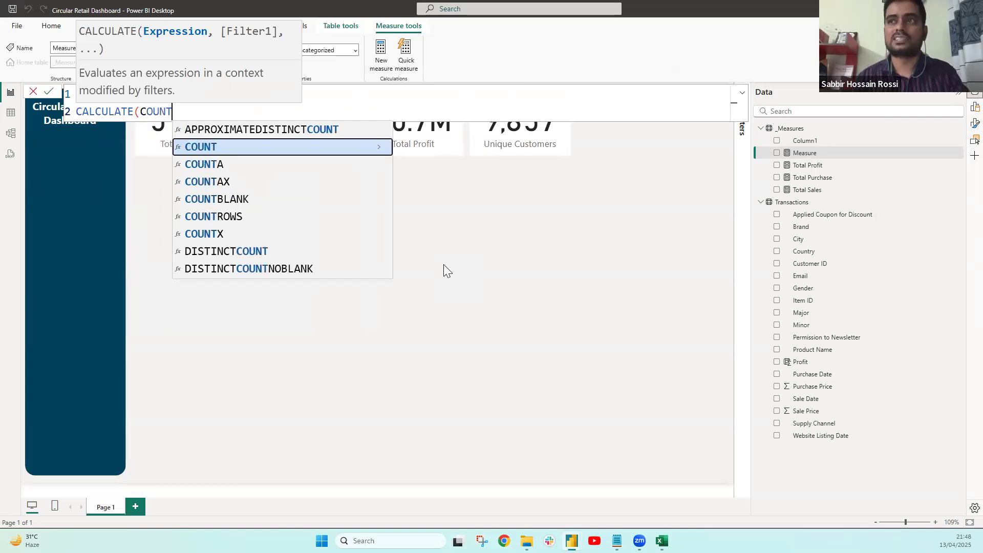
type("ROWS(")
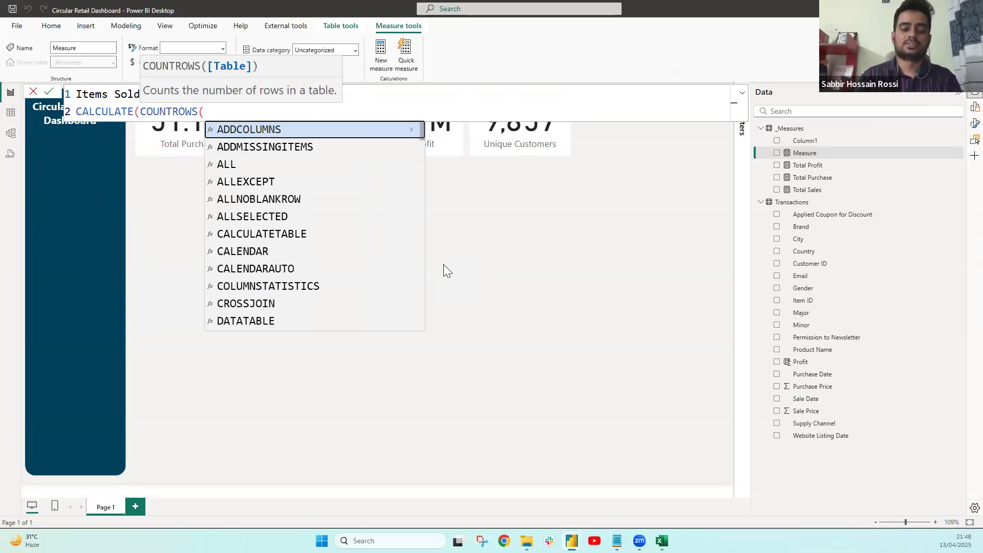
type("Transactions")
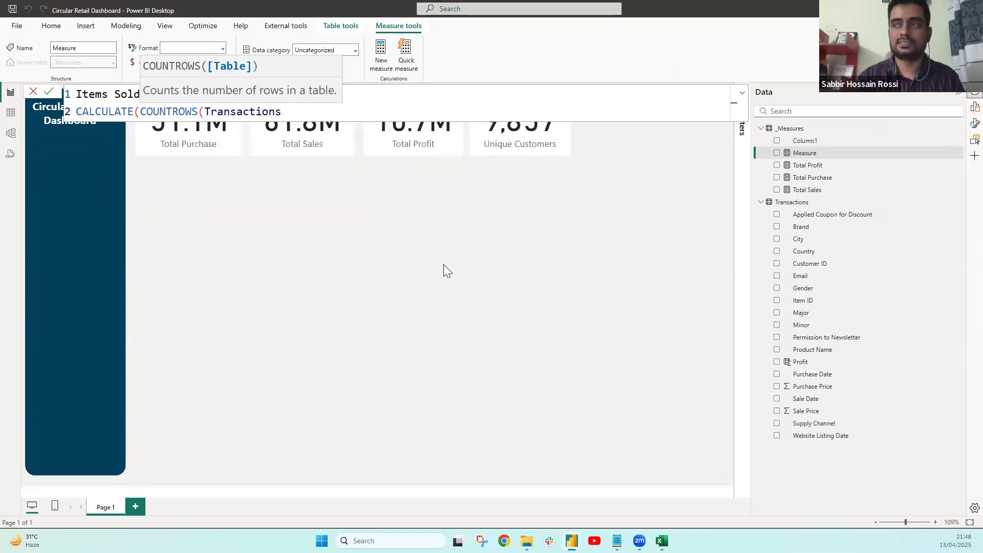
type(")")
left_click(140, 111)
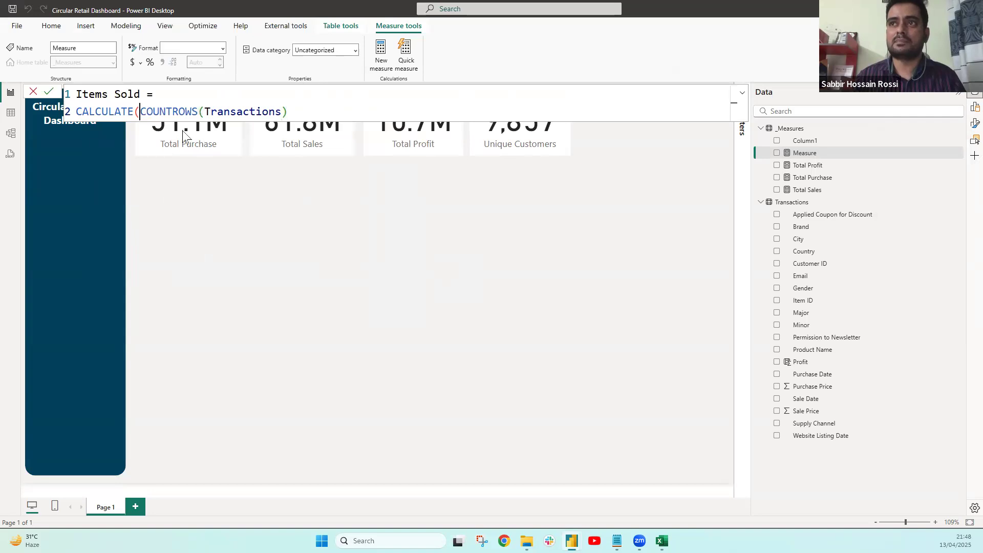
key("shift+Return")
left_click(265, 133)
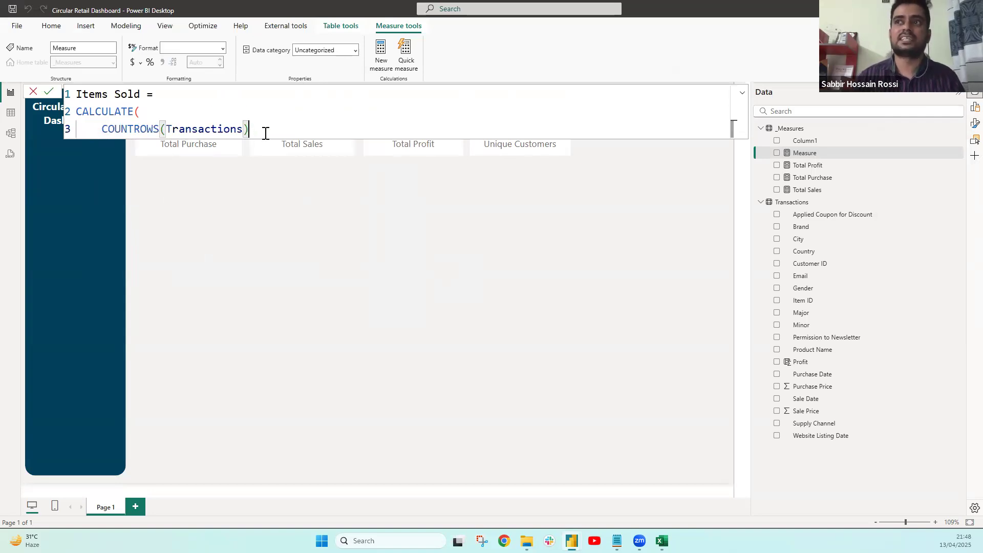
key("Return")
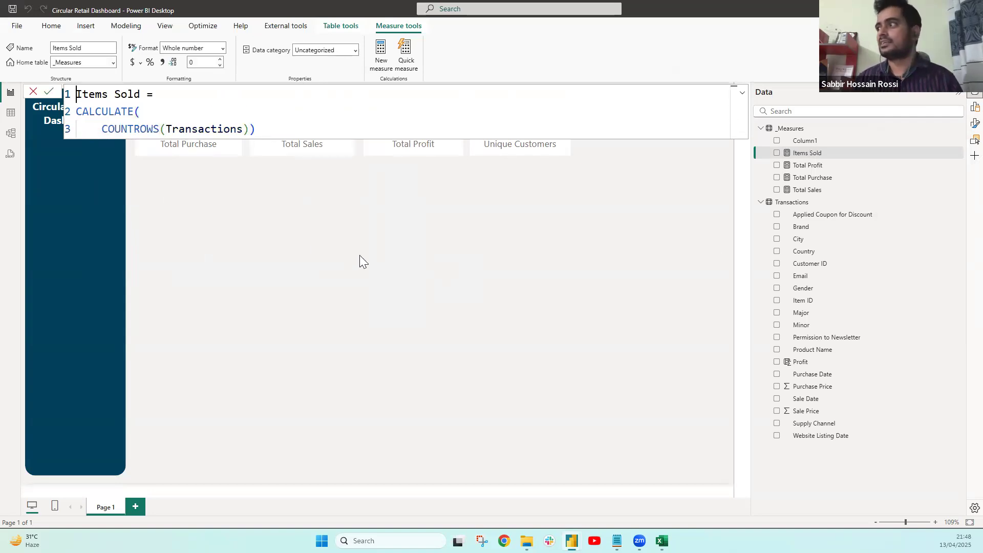
left_click(359, 256)
Add an Items Sold card to the canvas, shorten it and place it below the KPI row under Total Sales
left_click(777, 152)
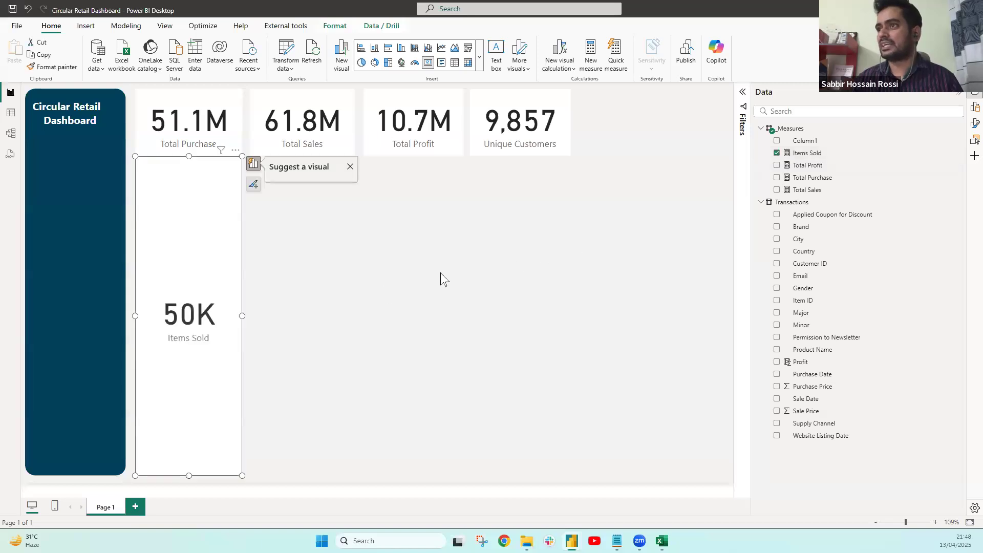
left_click_drag(200, 287, 299, 294)
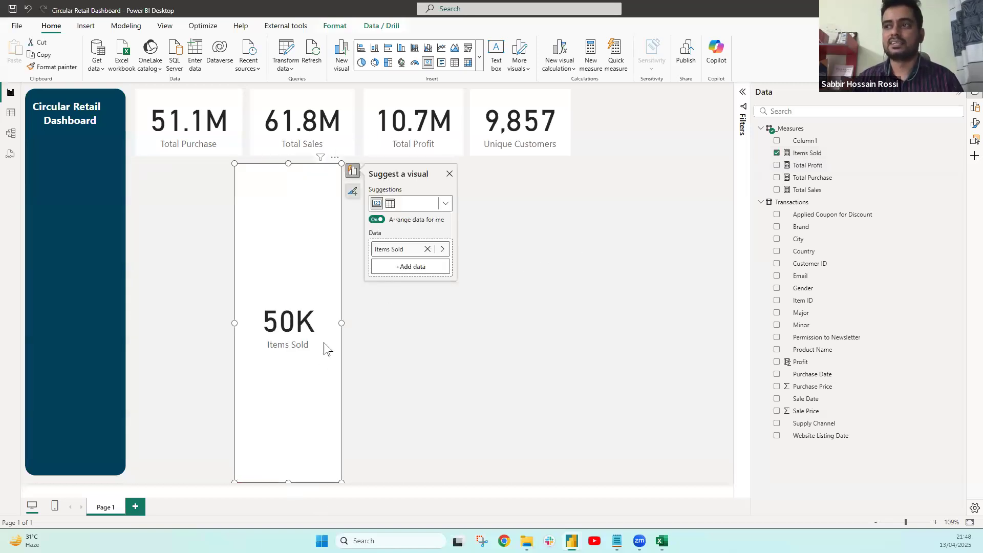
left_click_drag(288, 482, 294, 293)
left_click_drag(304, 187, 311, 228)
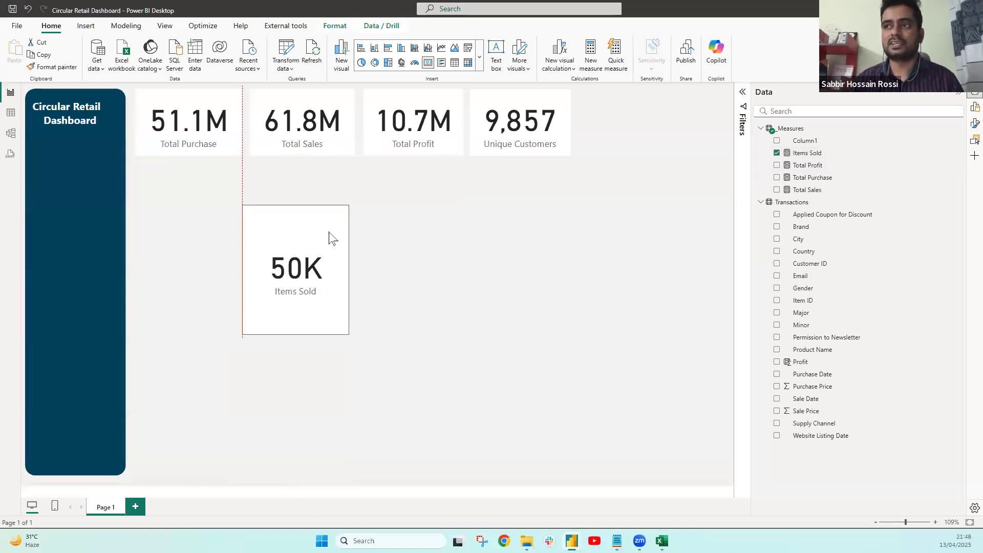
Add the filter NOT ISBLANK(Transactions[Sale Date]) to the Items Sold measure's CALCULATE and format the measure with a thousands separator
left_click(819, 154)
left_click(251, 128)
type(",")
key("shift+Return")
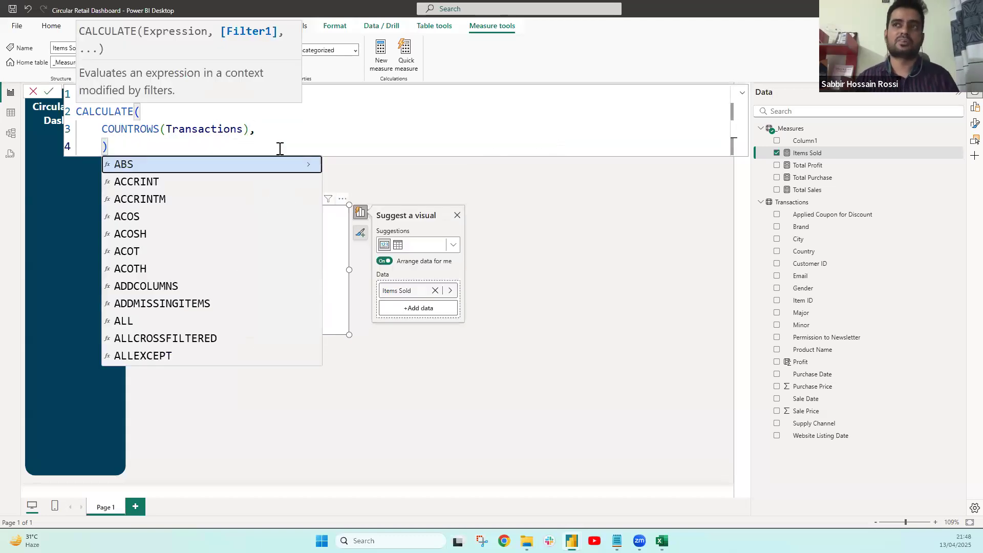
type("NOT ")
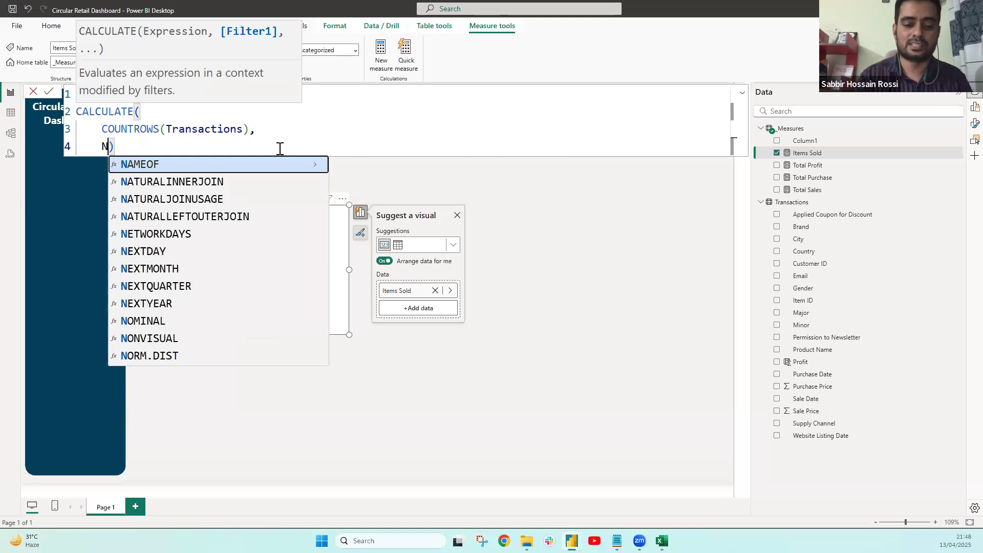
type("ISB")
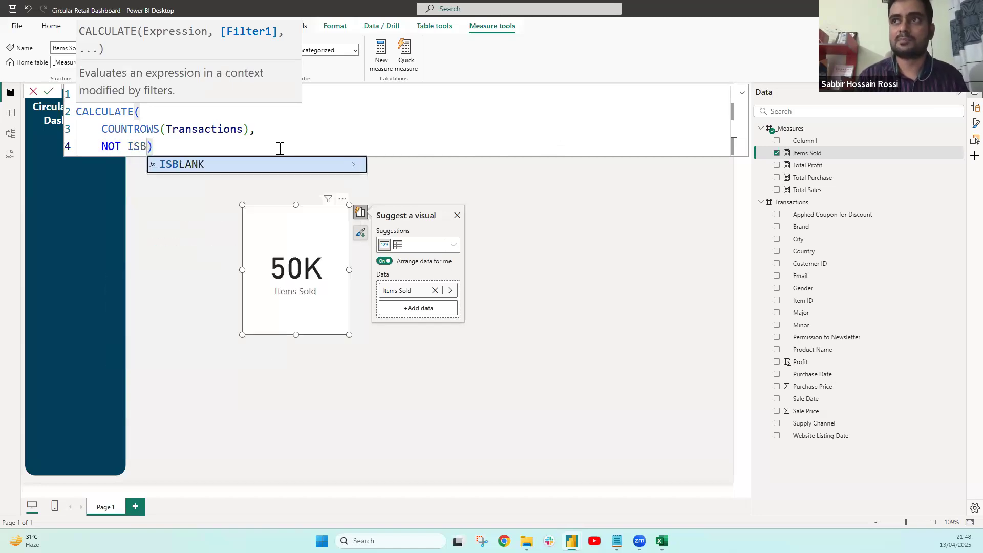
key("Tab")
type("Transactions")
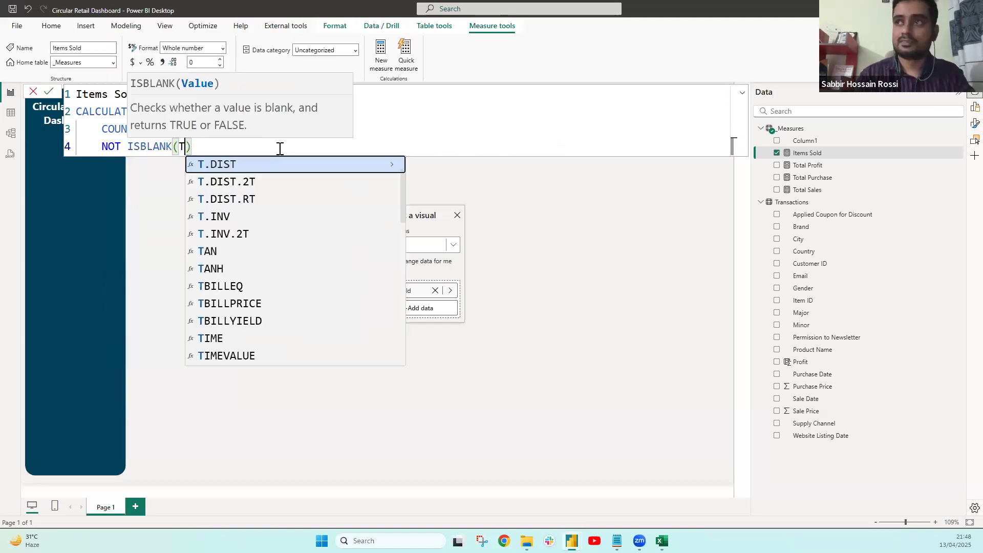
type("[Sa")
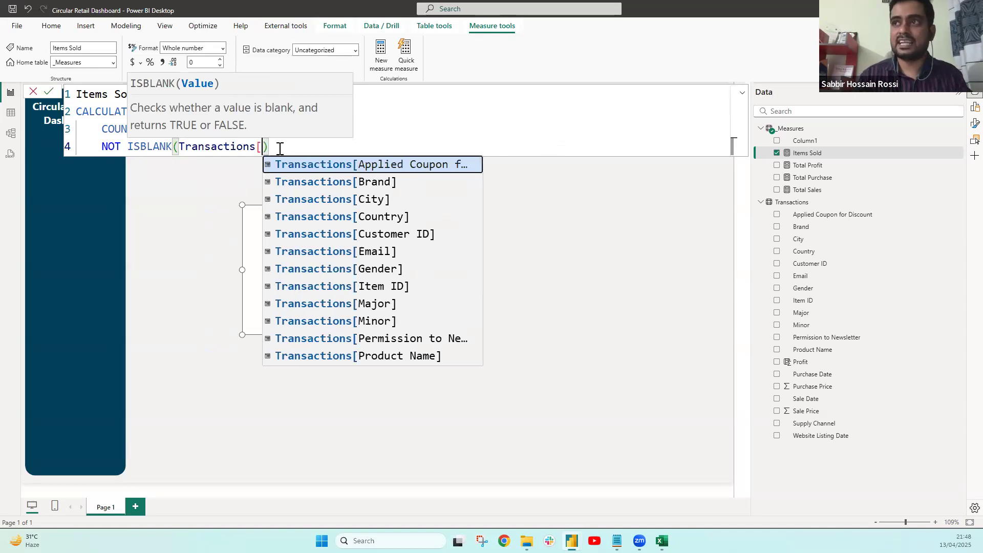
key("Tab")
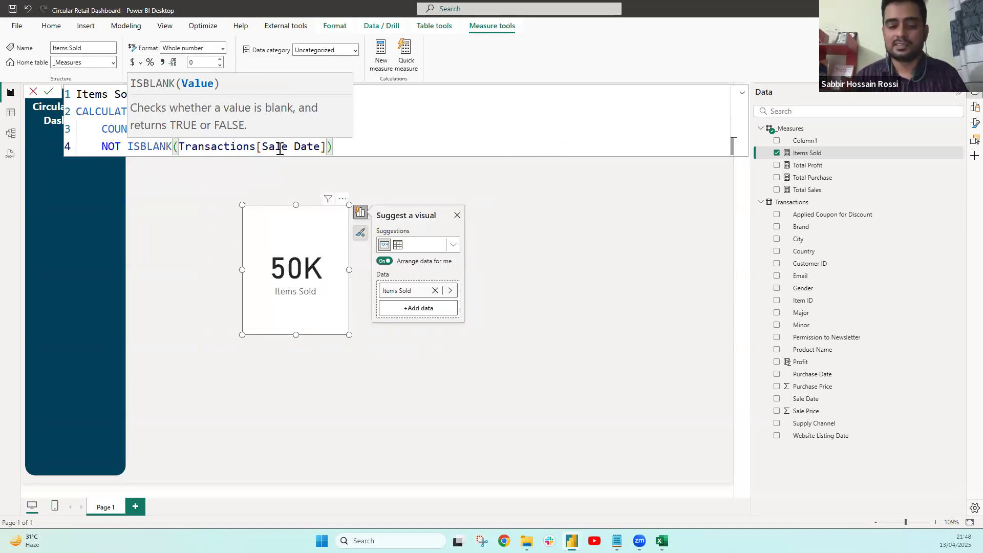
left_click(401, 152)
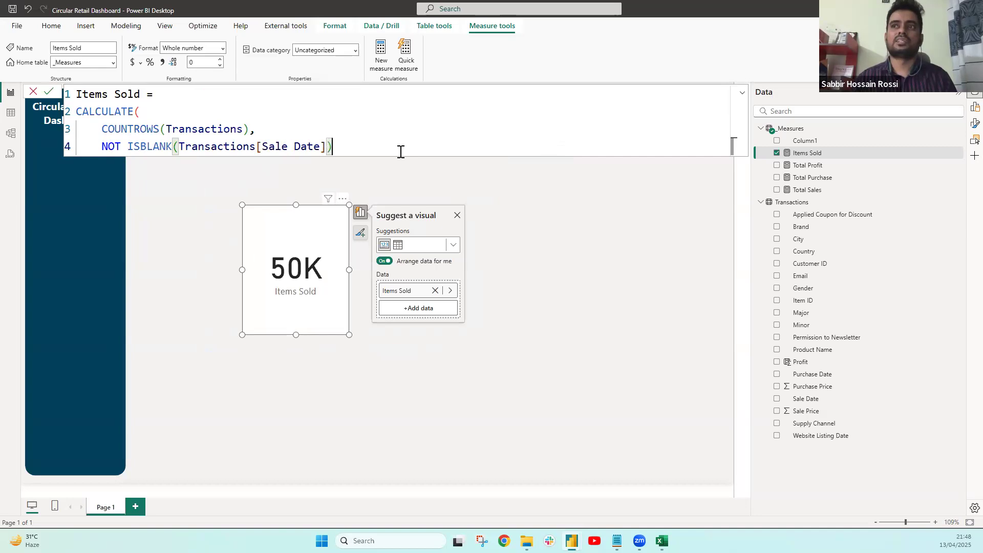
type(")")
key("Return")
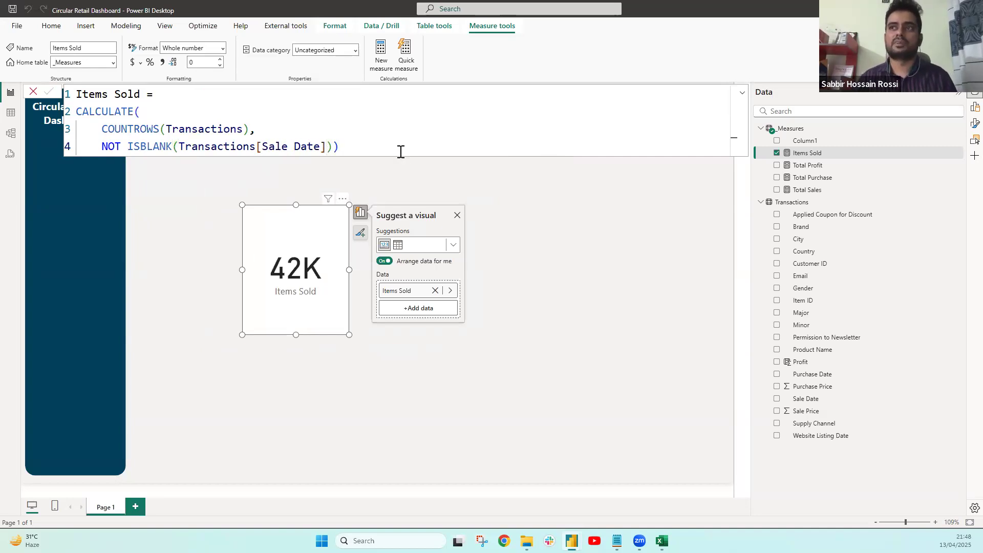
left_click(161, 64)
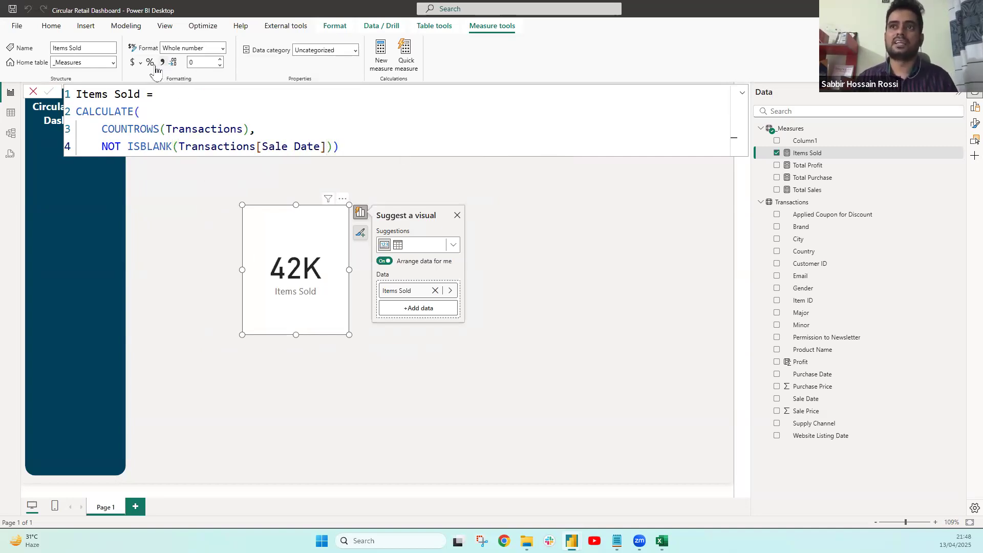
Inspect the Sale Date column of the Transactions table in Table view
left_click(10, 112)
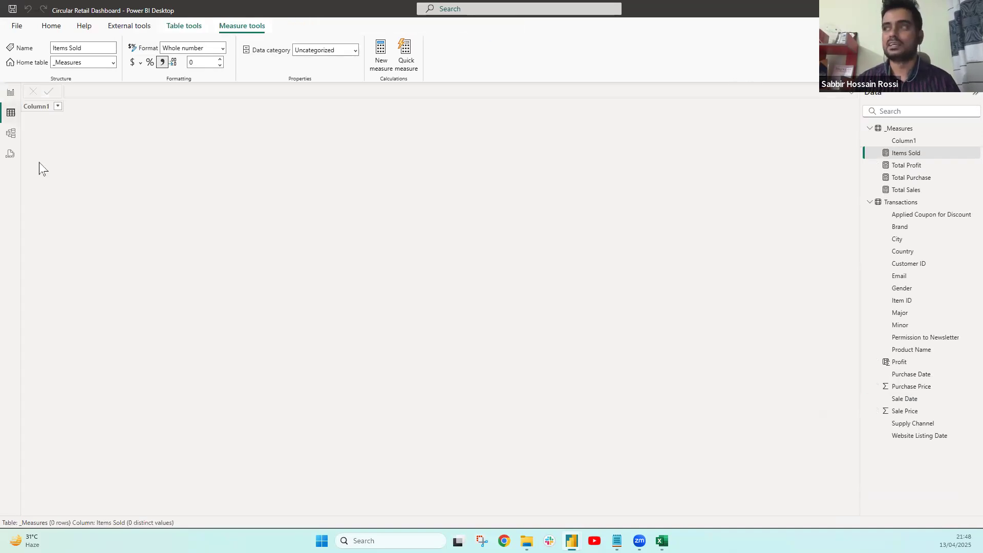
left_click(901, 201)
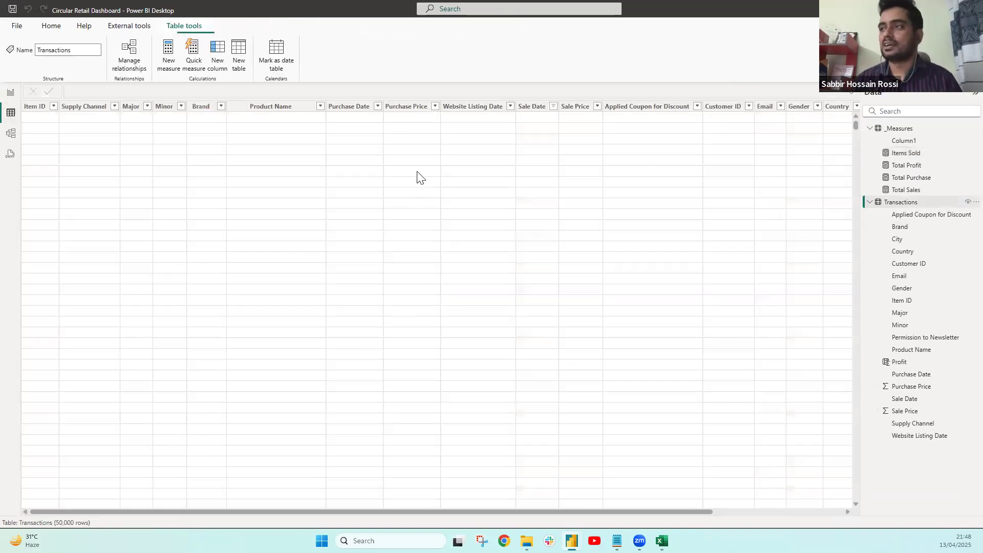
left_click(530, 197)
left_click(509, 106)
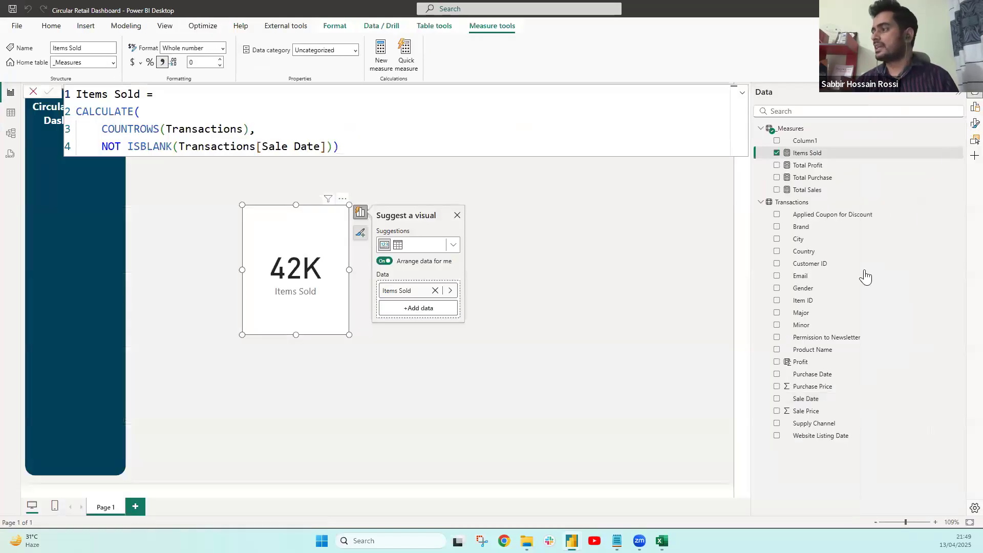
Set the callout value's display units to None on the Items Sold card
left_click(689, 199)
left_click(699, 303)
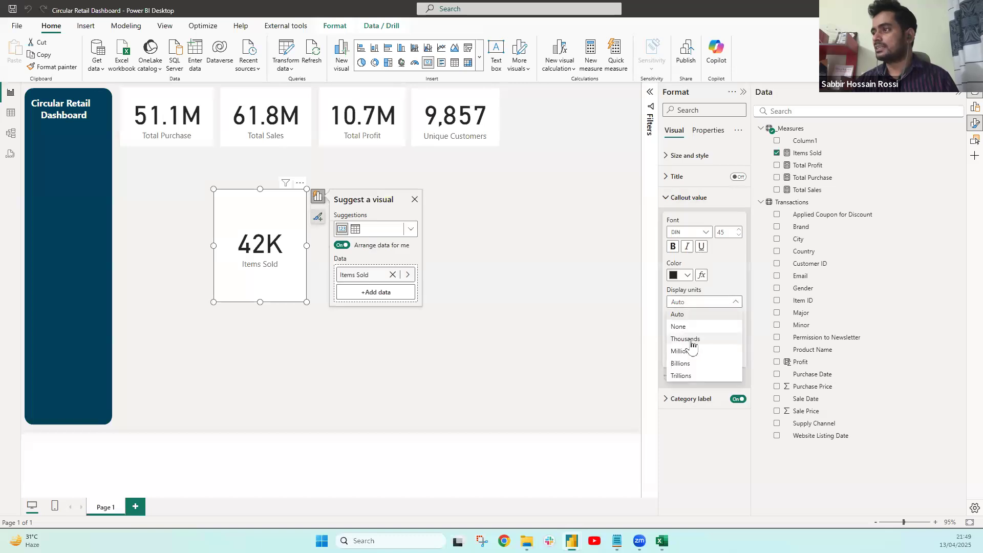
left_click(678, 327)
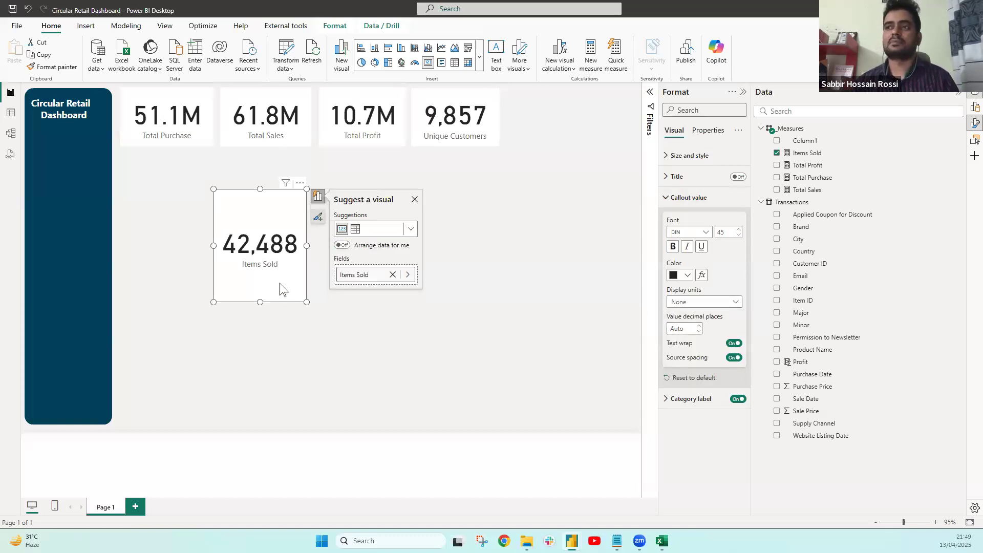
Shorten the Items Sold card to the height of the other KPI cards and place it at the far end of their row
left_click_drag(281, 285, 504, 244)
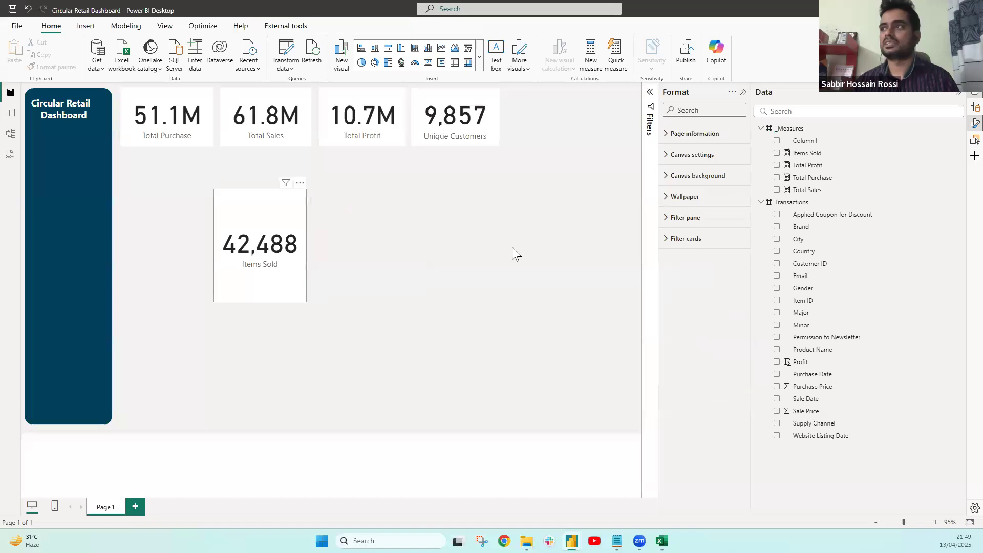
left_click(958, 96)
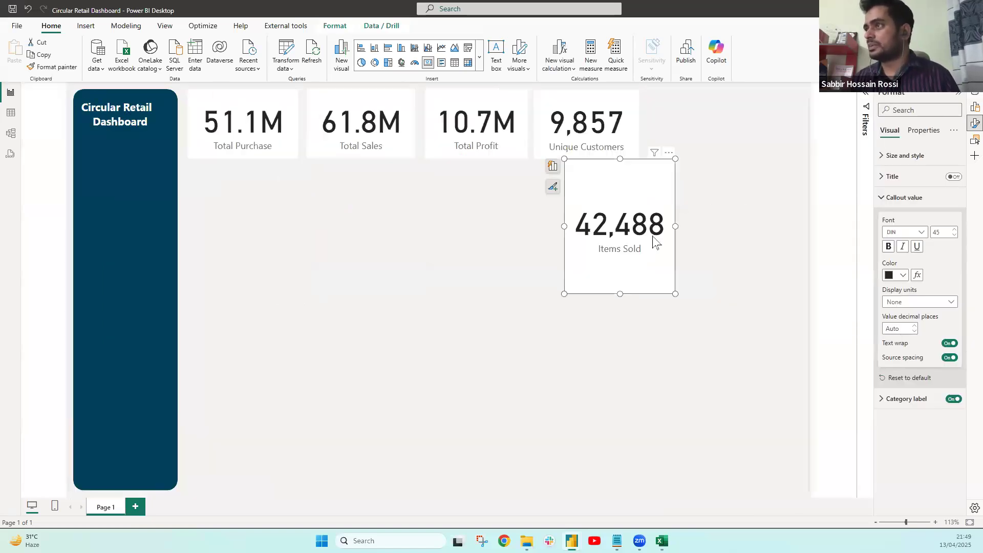
left_click_drag(641, 290, 742, 152)
Select all five KPI cards and distribute them horizontally
left_click(567, 153, "ctrl")
left_click(353, 153, "ctrl")
left_click(248, 154, "ctrl")
left_click(341, 30)
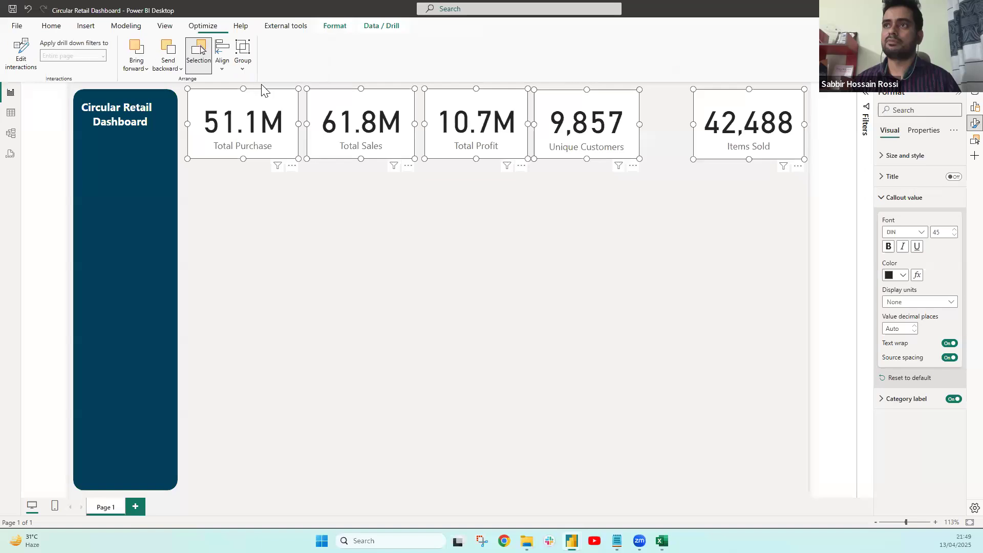
left_click(222, 51)
left_click(248, 191)
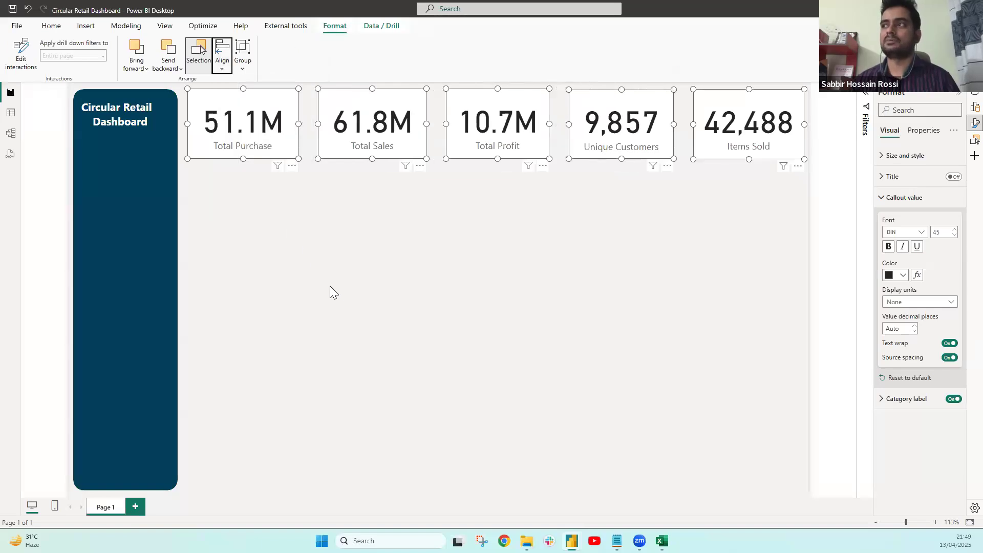
left_click(333, 292)
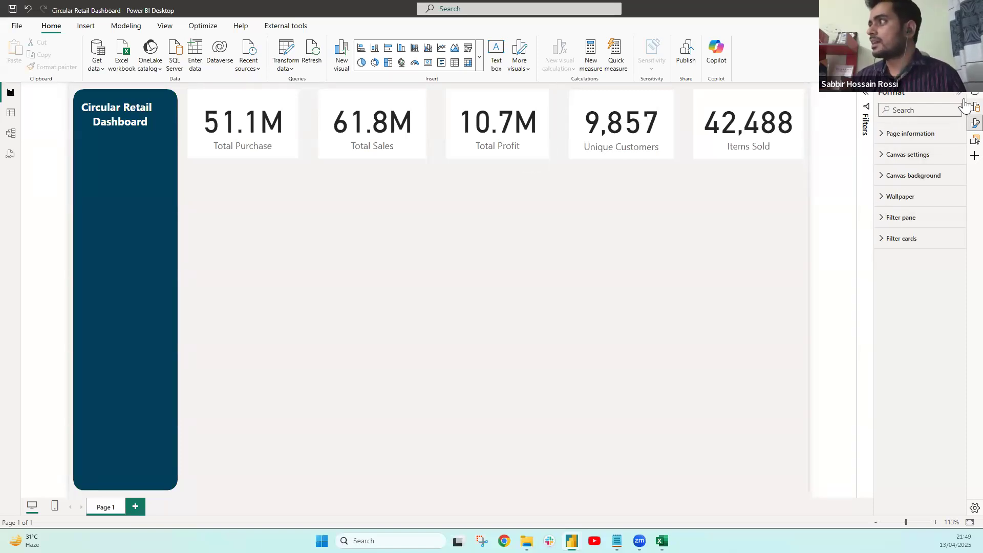
Add a slicer on the Brand field and place it, reduced in height, below the Total Purchase card
left_click(467, 47)
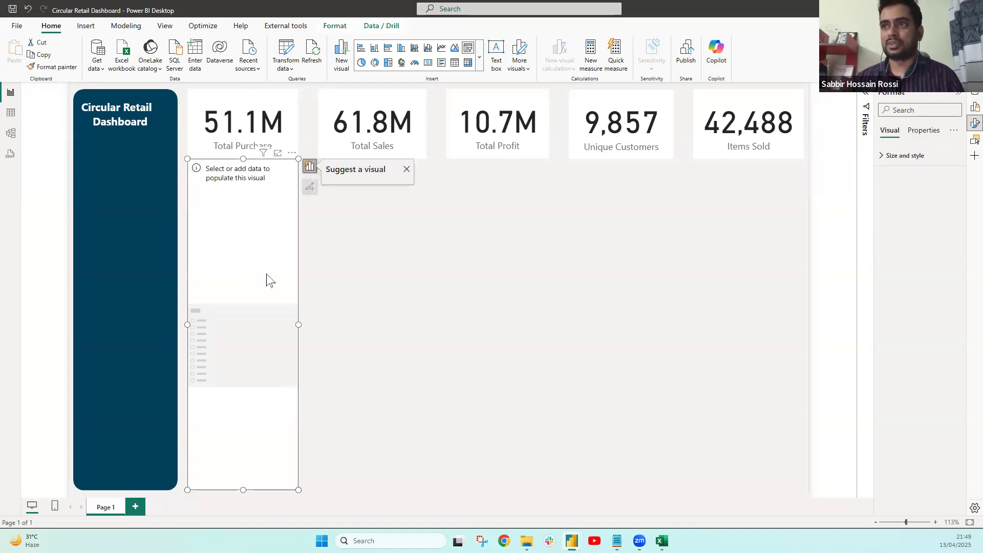
left_click_drag(252, 168, 262, 392)
left_click_drag(240, 440, 264, 268)
left_click(417, 260)
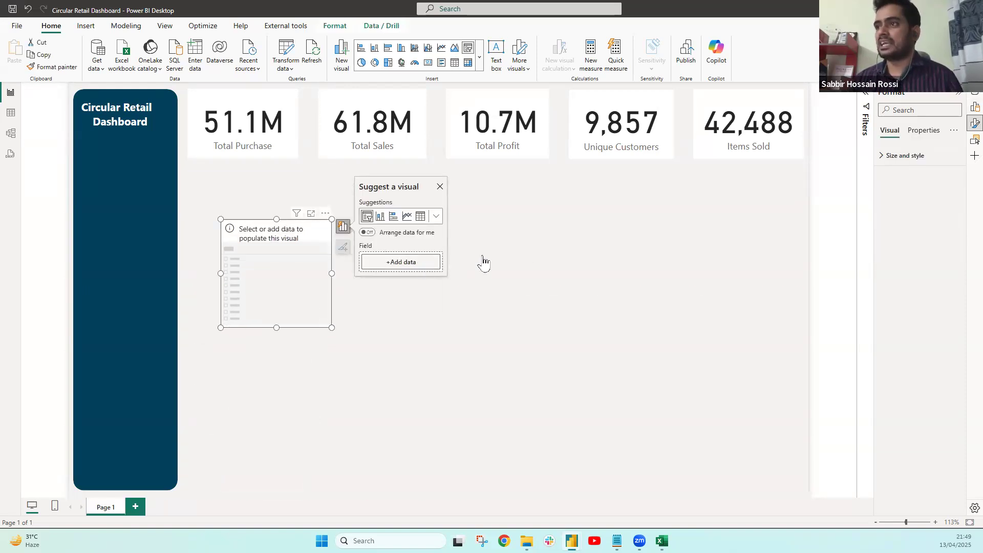
type("BRAN")
left_click(473, 270)
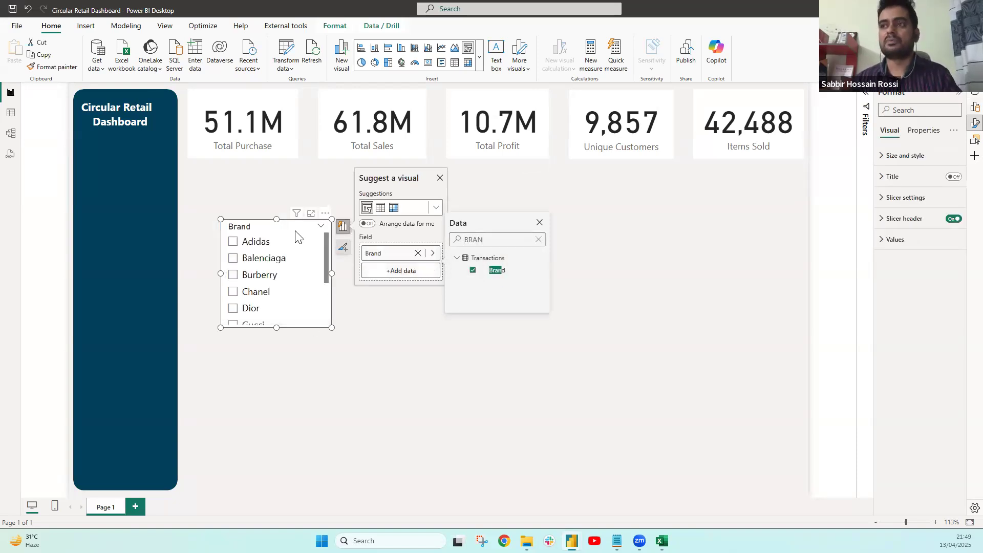
left_click(960, 228)
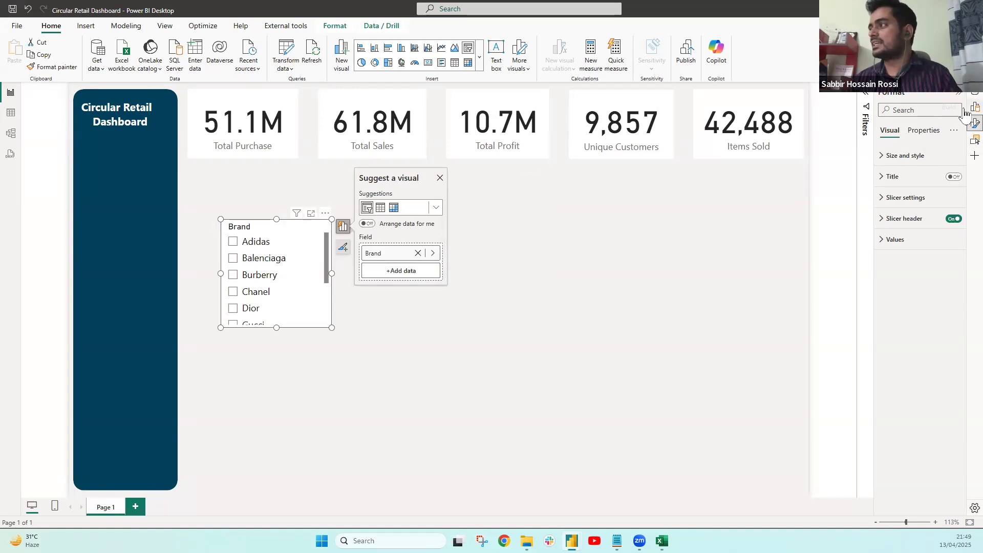
Set the Brand slicer's style to Dropdown and fit it, made smaller, into the blue sidebar below the dashboard title
left_click(898, 198)
left_click(899, 252)
left_click(897, 285)
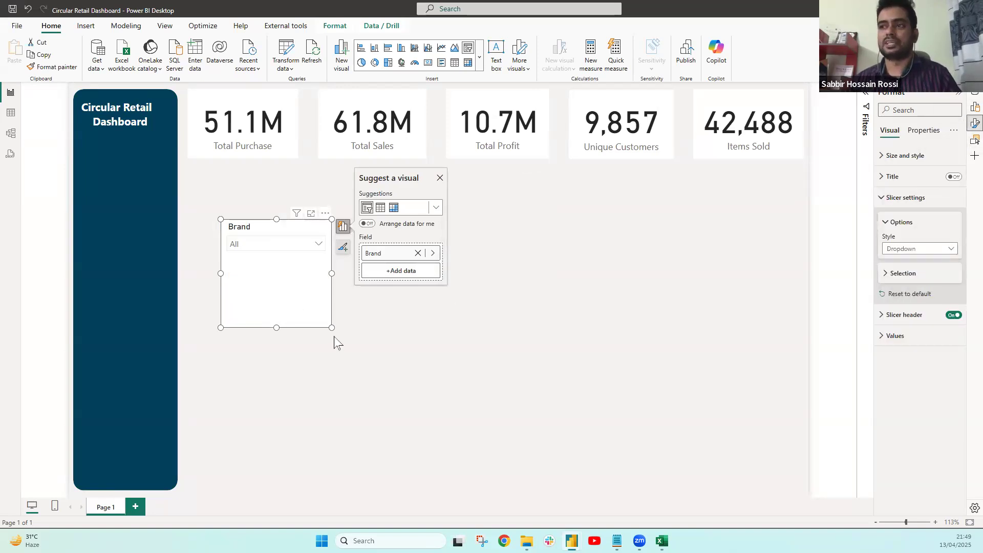
left_click_drag(330, 328, 318, 273)
left_click_drag(279, 228, 112, 243)
Duplicate the Brand slicer three times and stack the copies down the sidebar
key("ctrl+c")
key("ctrl+v")
key("ctrl+v")
left_click_drag(128, 199, 118, 347)
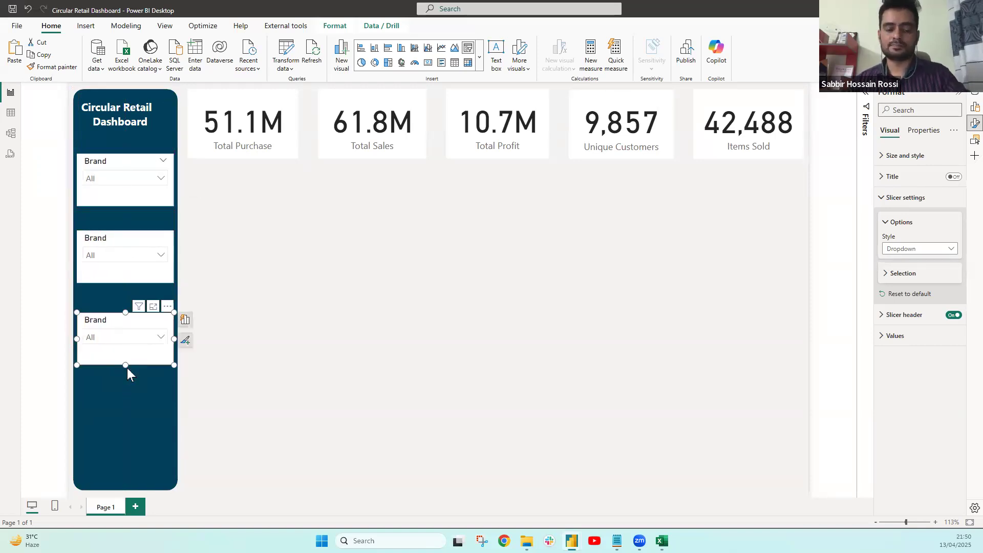
key("ctrl+v")
left_click_drag(137, 205, 130, 448)
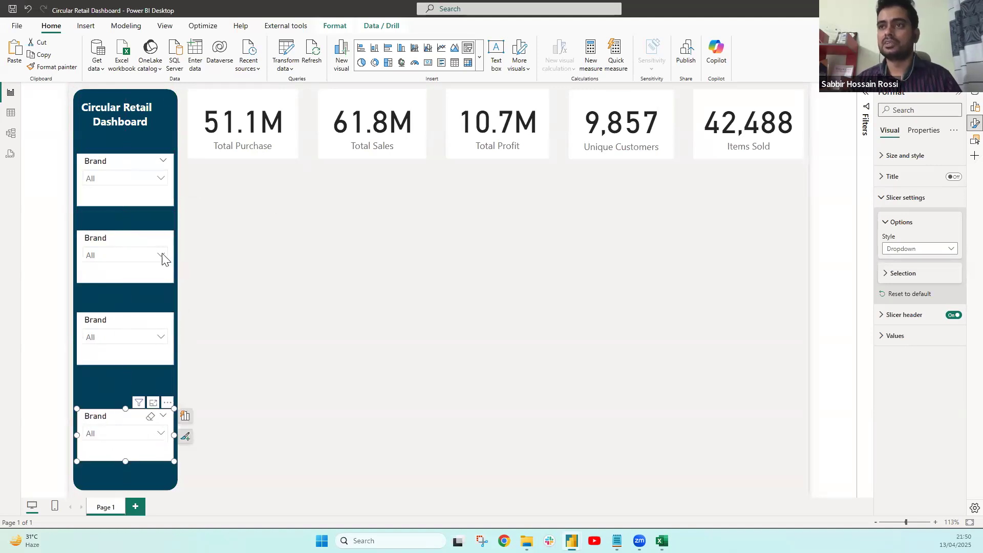
Replace the Brand field of the second sidebar slicer with Country
left_click(133, 234)
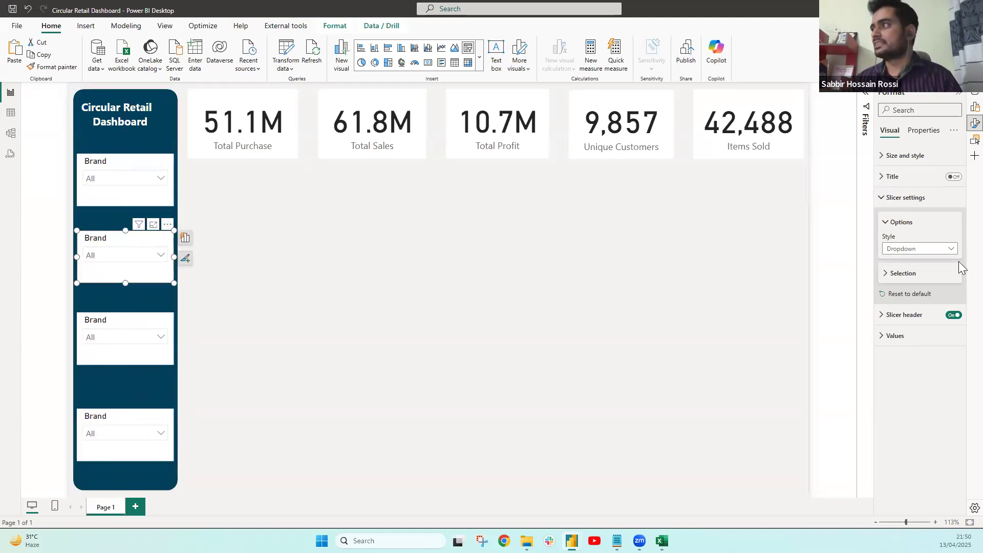
left_click(974, 106)
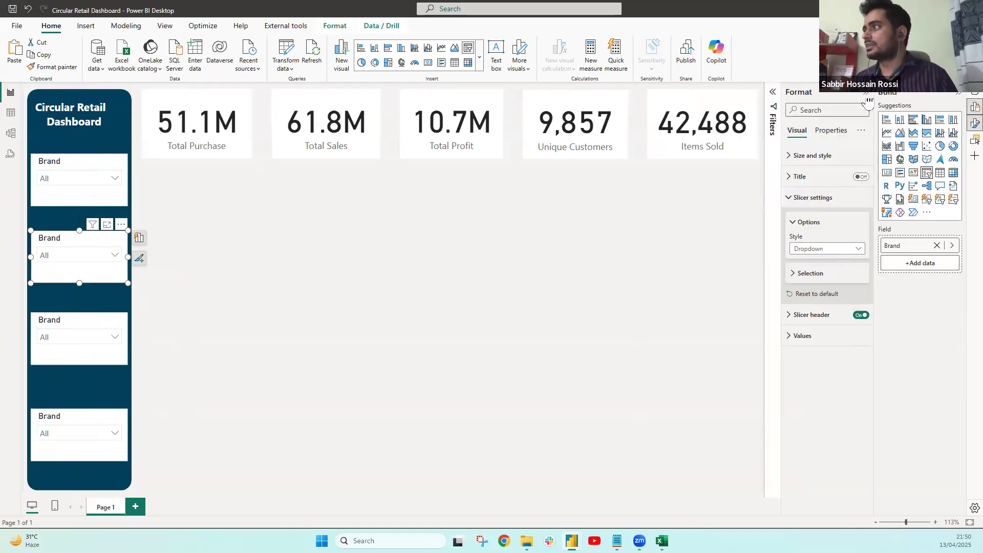
left_click(867, 96)
left_click(971, 107)
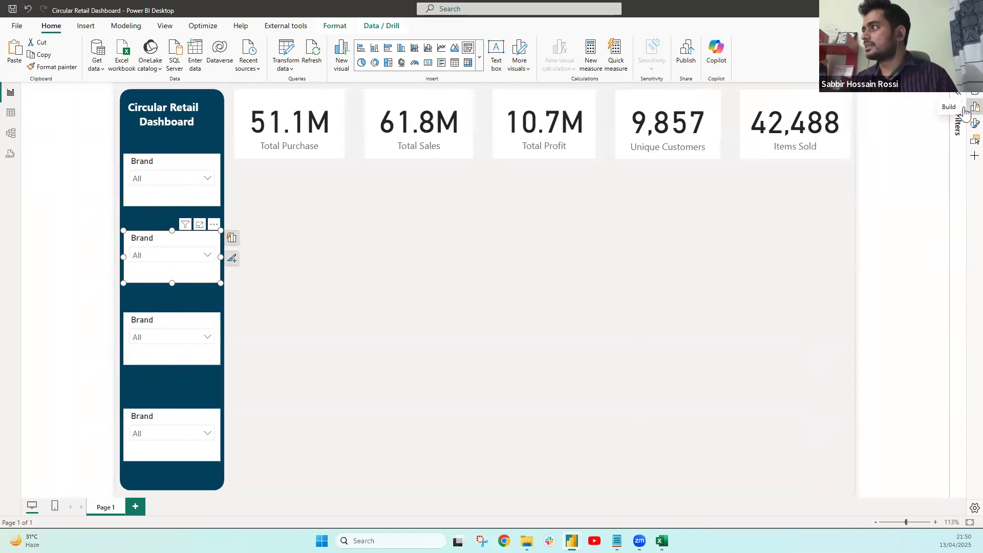
left_click(968, 108)
left_click(952, 245)
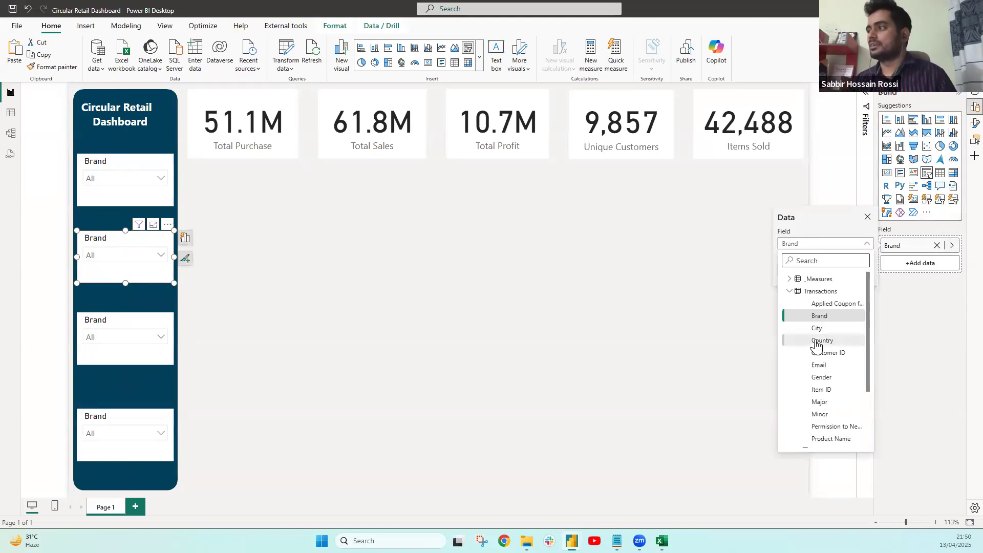
scroll(835, 397, "down", 2)
scroll(826, 369, "up", 2)
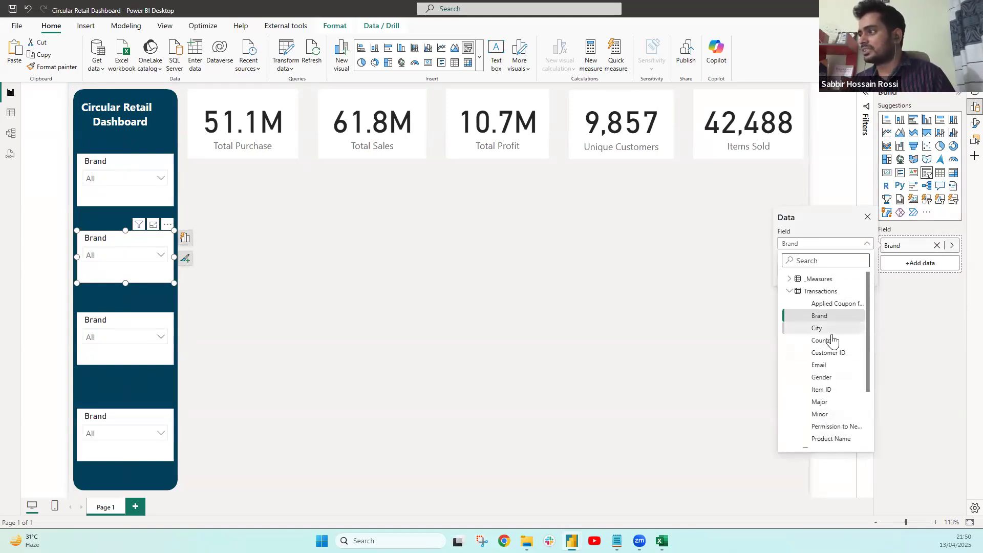
left_click(833, 341)
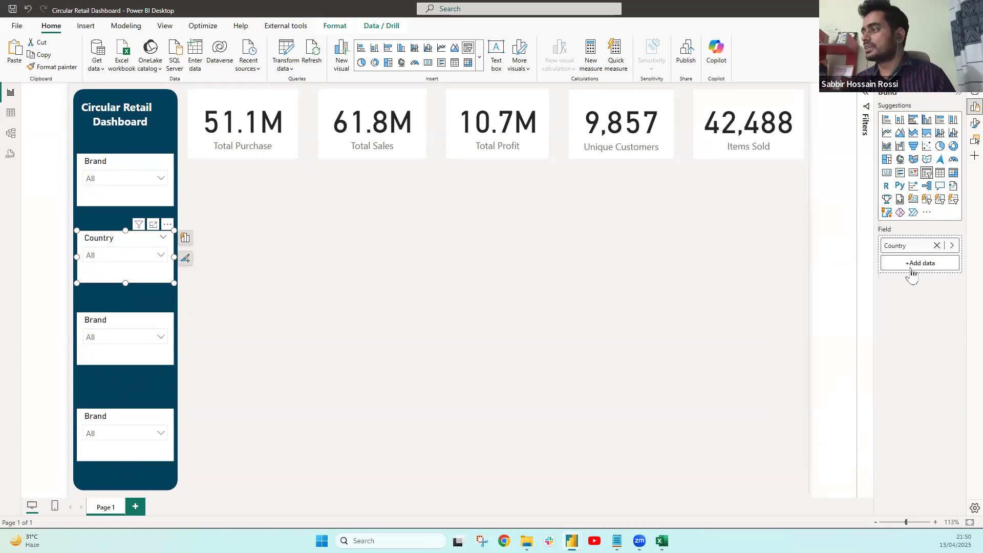
Replace the Brand field of the third sidebar slicer with Minor and open its list of values
left_click(165, 327)
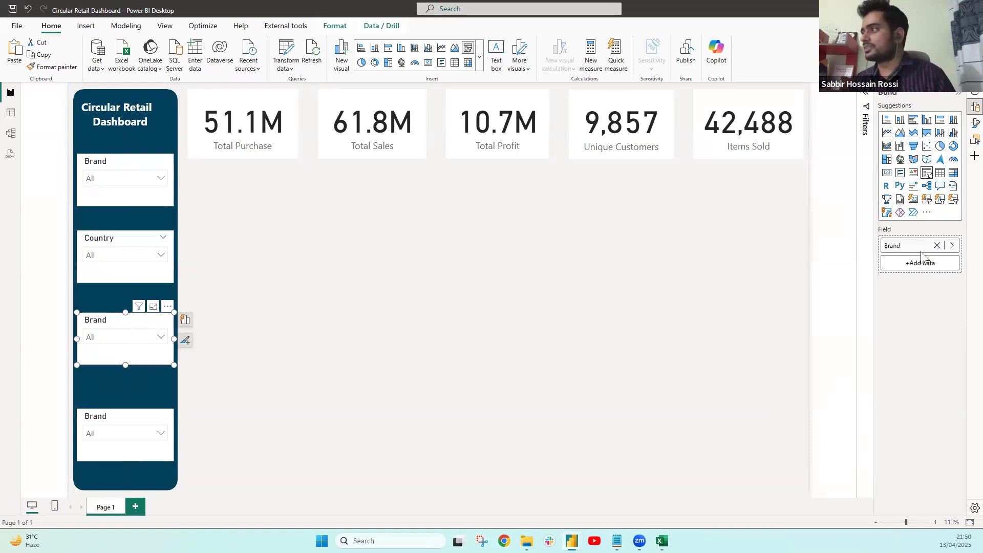
left_click(952, 245)
scroll(833, 388, "down", 2)
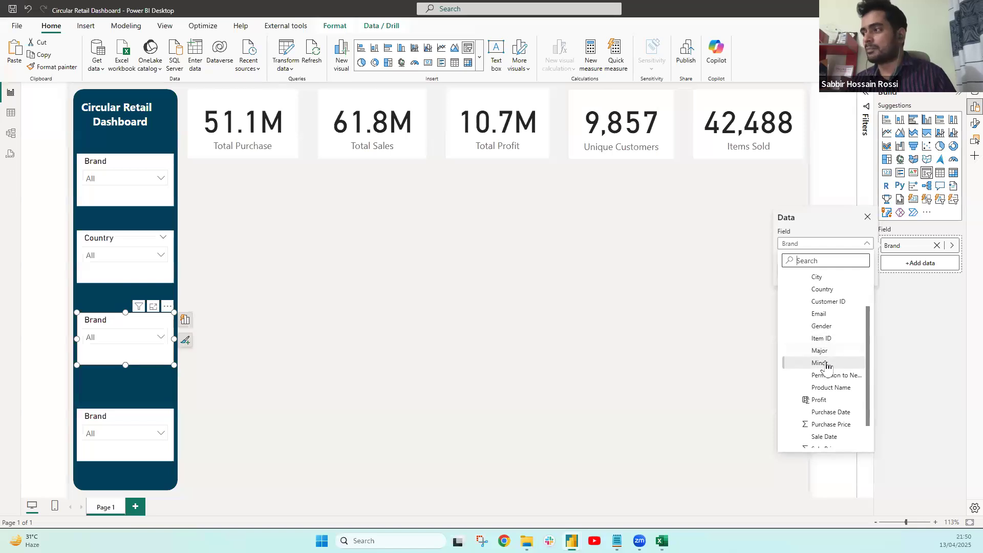
left_click(825, 363)
left_click(121, 340)
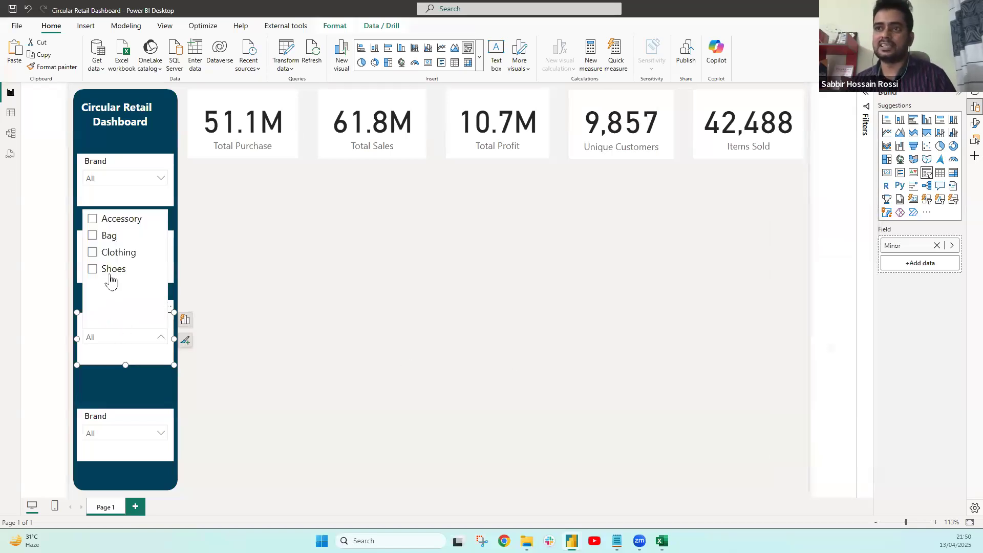
Replace the Brand field of the fourth sidebar slicer with Supply Channel and check its list of values
left_click(118, 426)
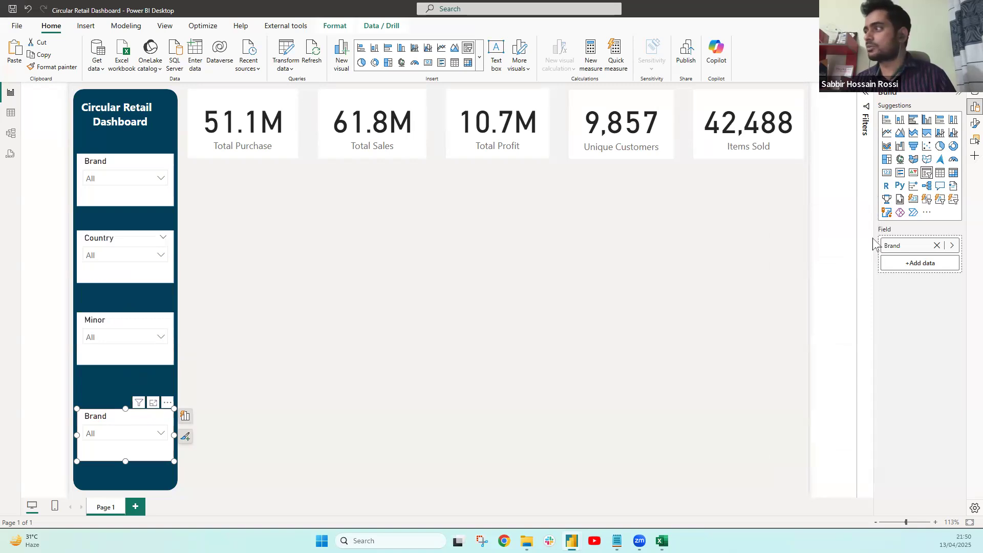
left_click(951, 245)
scroll(820, 358, "down", 3)
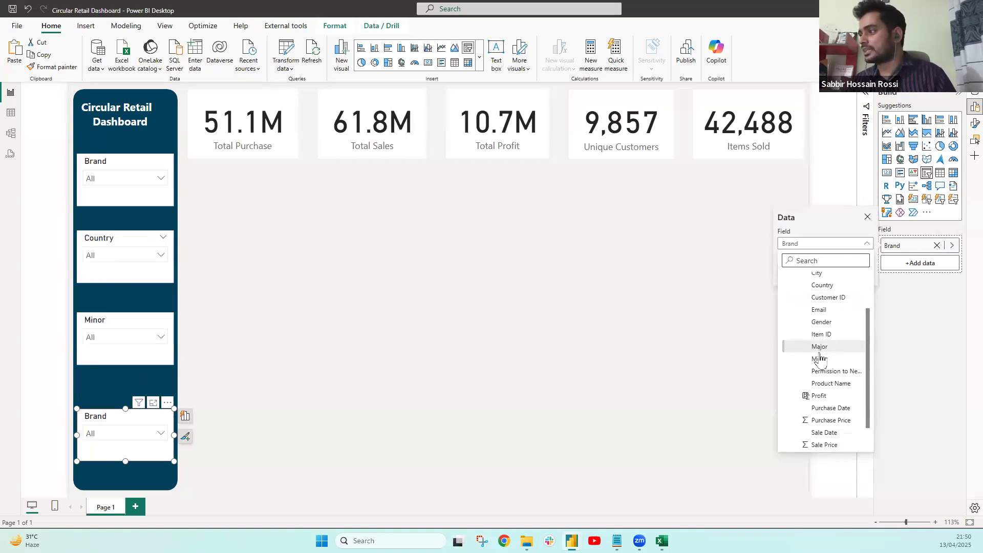
left_click(835, 430)
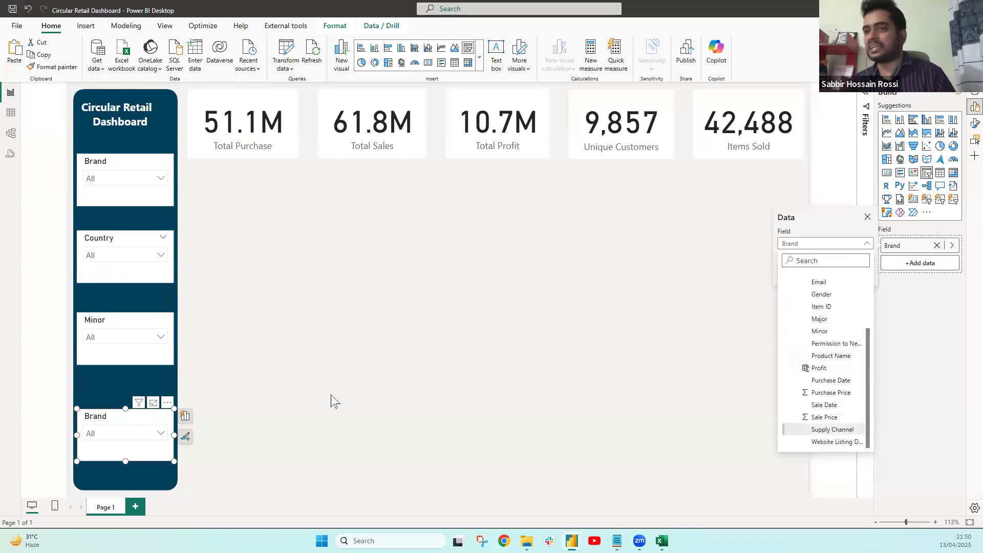
left_click(113, 444)
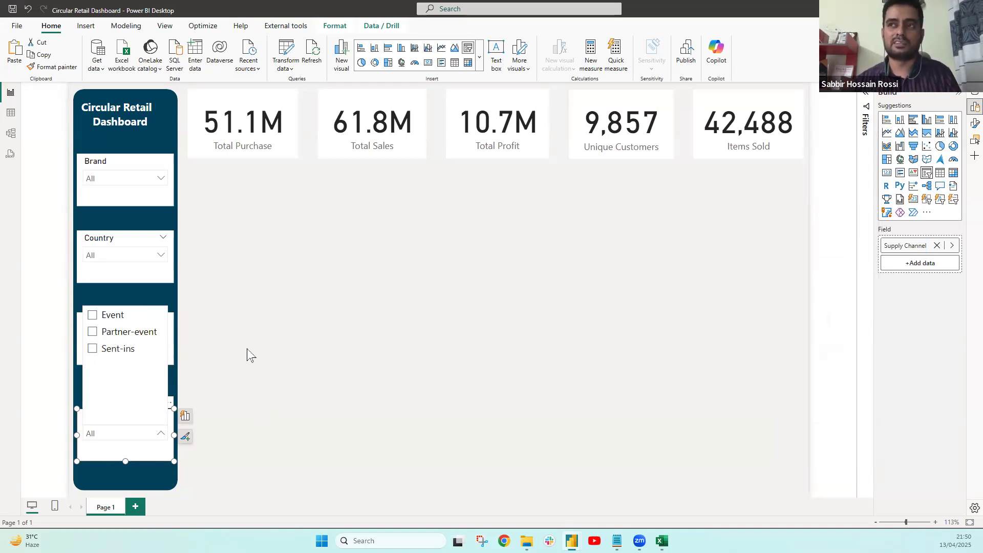
left_click(323, 329)
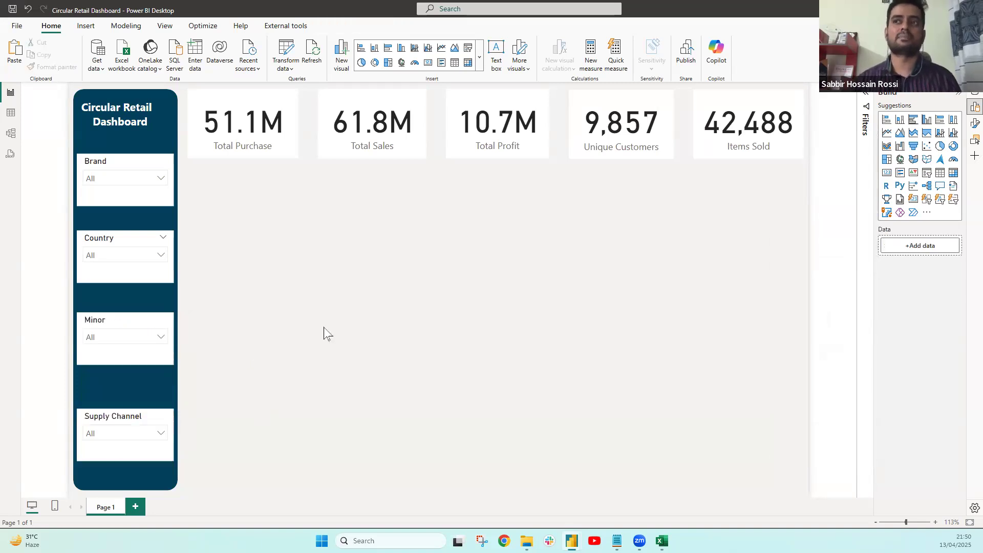
Test the Supply Channel slicer by filtering on Partner-event alone, switching to Sent-ins alone, and clearing the selection
left_click(132, 435)
left_click(92, 332)
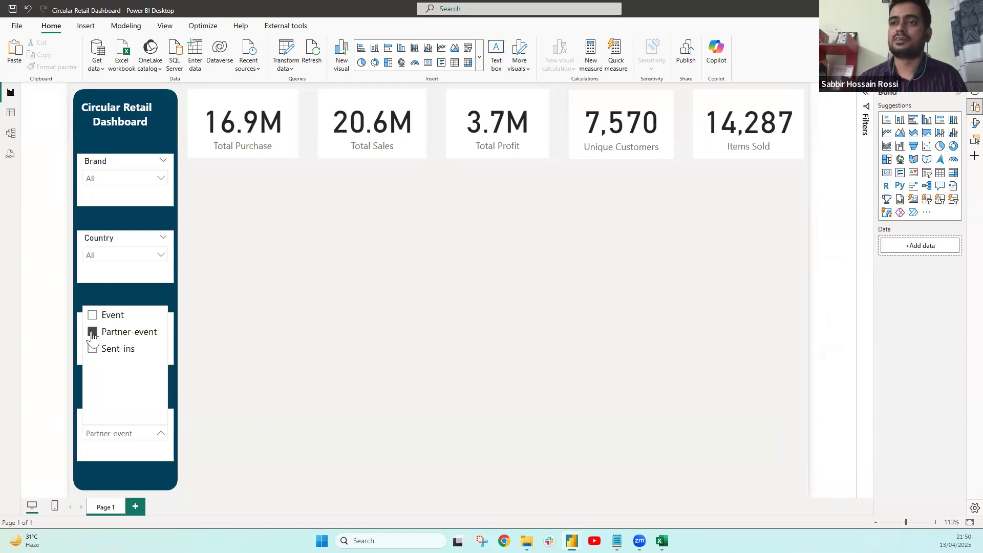
left_click(92, 334)
left_click(93, 350)
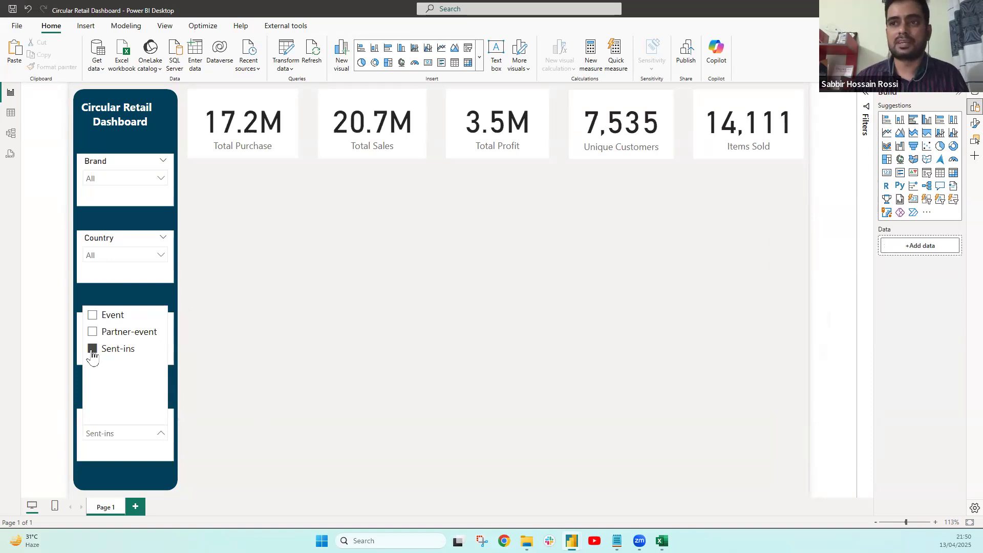
left_click(92, 351)
left_click(263, 362)
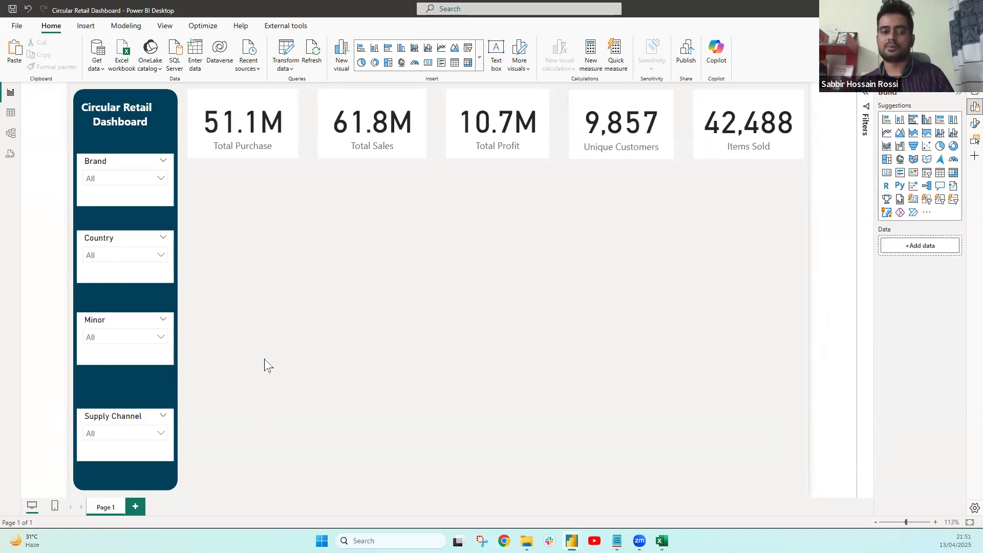
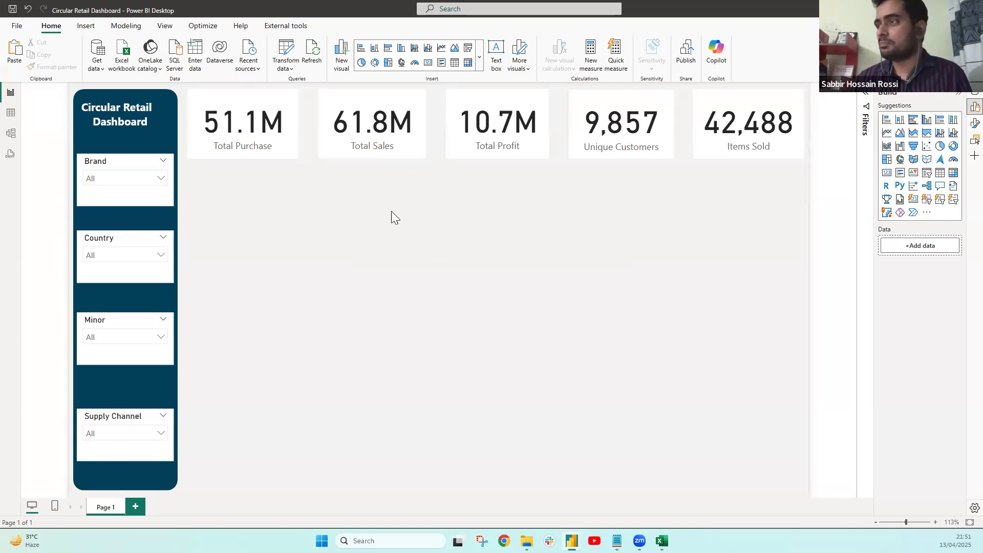
Insert a donut chart just below the KPI cards and size it to span the Total Purchase and Total Sales cards
left_click(375, 62)
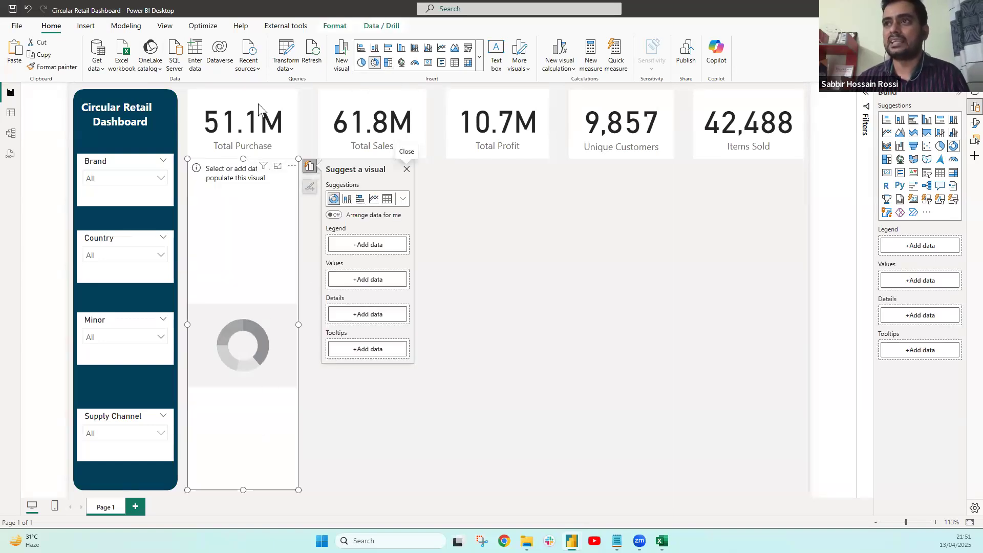
mouse_move(244, 159)
left_mouse_down()
mouse_move(245, 182)
mouse_move(245, 171)
left_mouse_up()
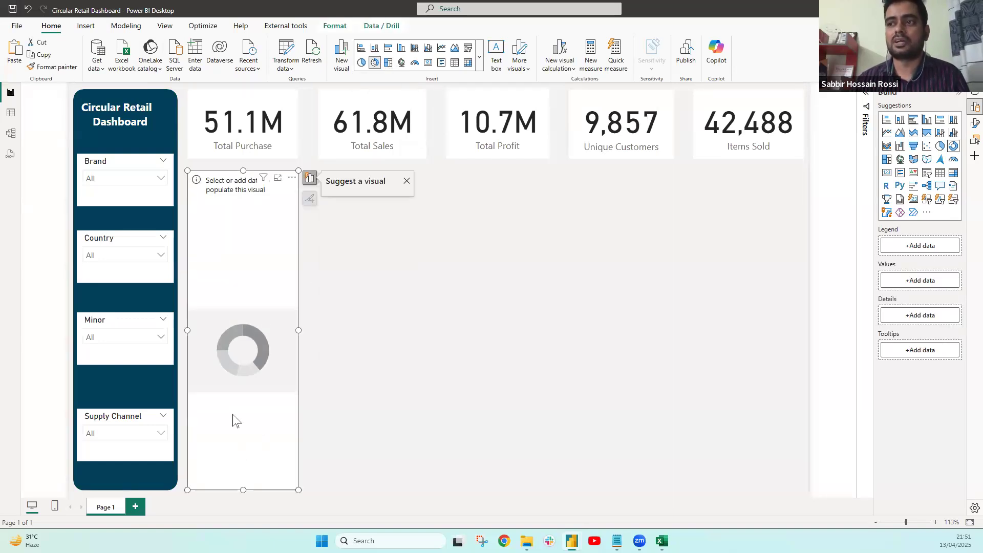
left_click_drag(243, 490, 245, 313)
left_click_drag(298, 241, 426, 241)
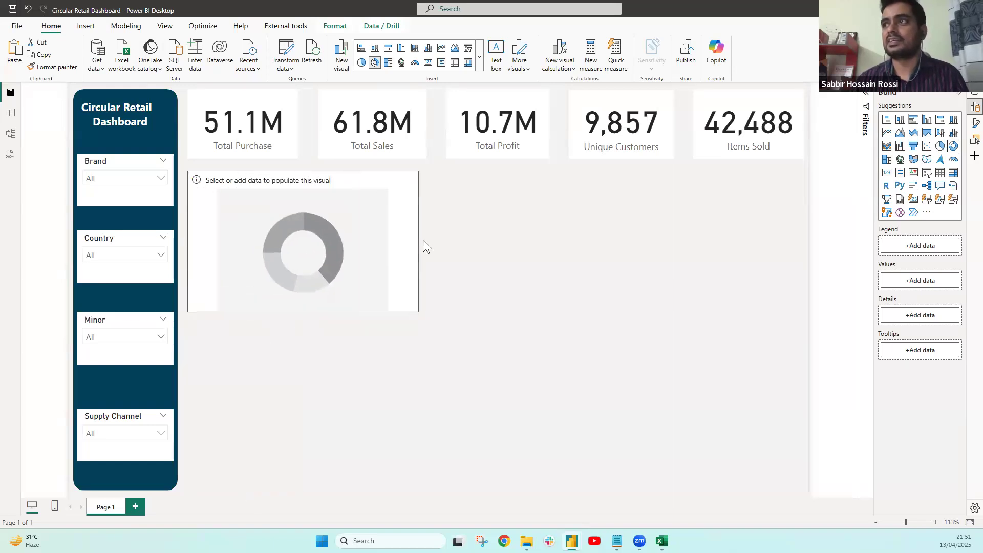
left_click_drag(307, 313, 308, 322)
Add the Minor field from the Transactions table as the donut chart's legend
left_click(496, 261)
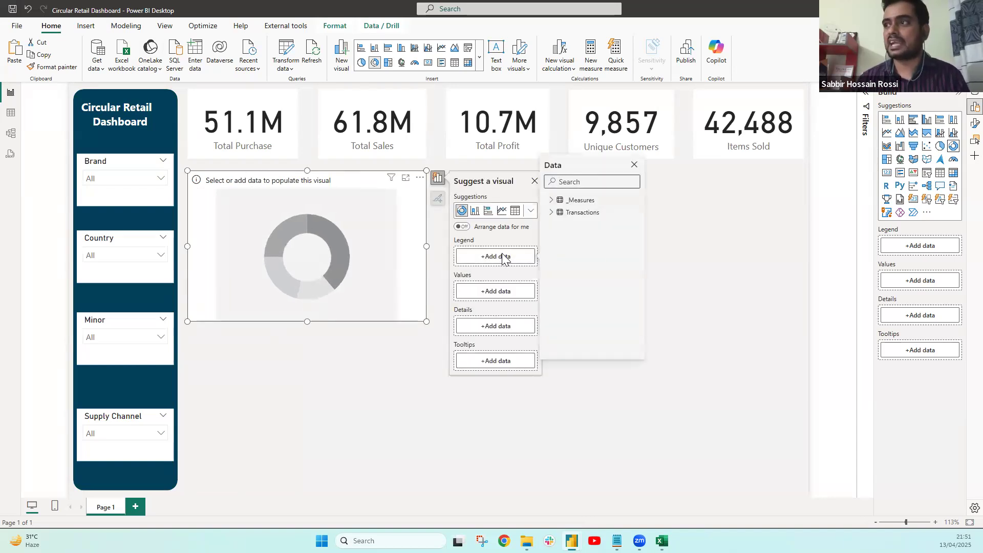
left_click(551, 212)
scroll(586, 294, "down", 2)
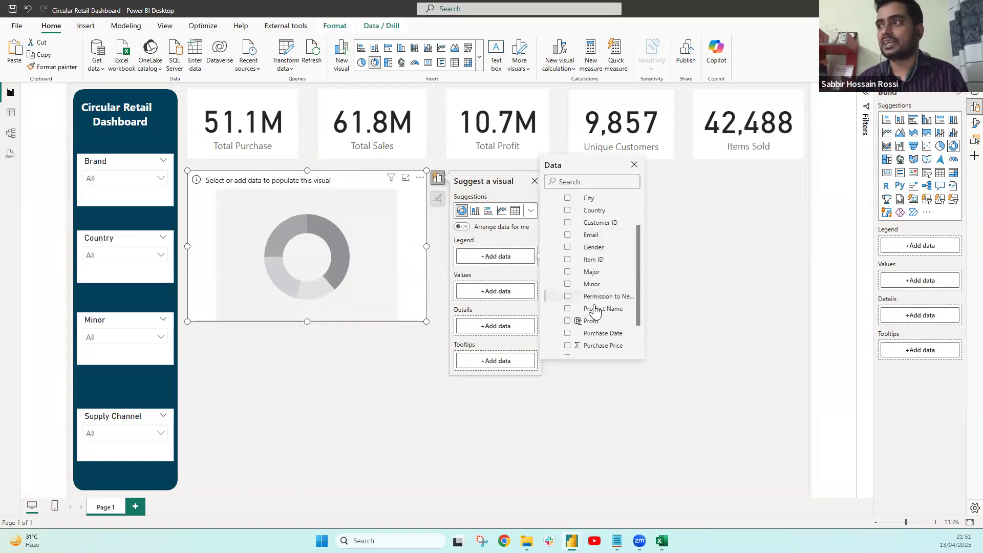
scroll(590, 291, "up", 3)
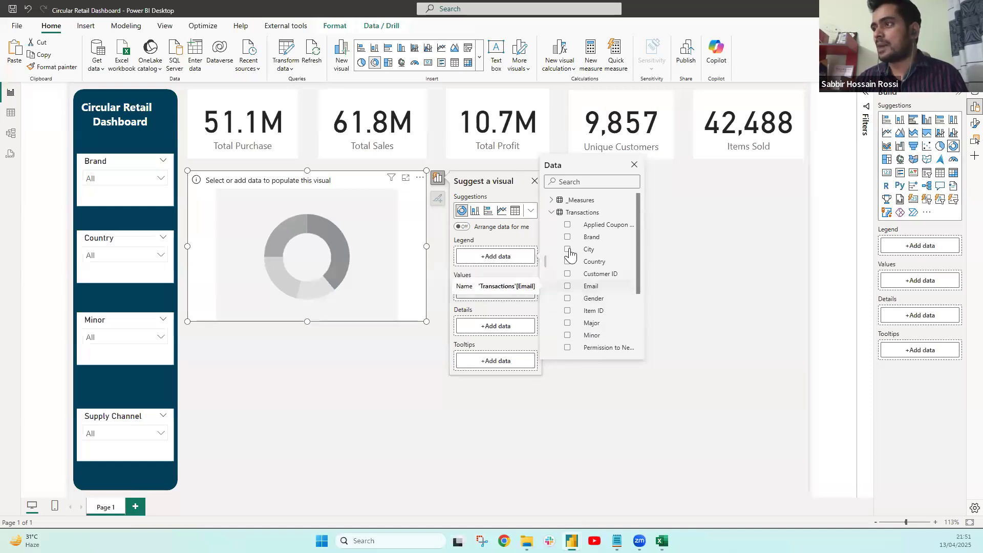
scroll(581, 292, "down", 2)
left_click(567, 284)
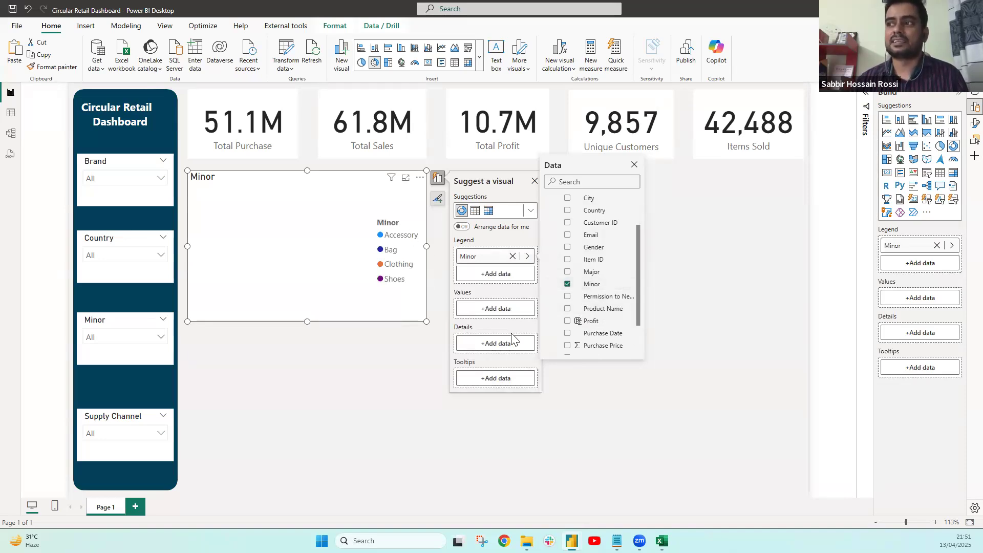
Add the Total Profit measure as the donut chart's values and deselect the chart
left_click(495, 309)
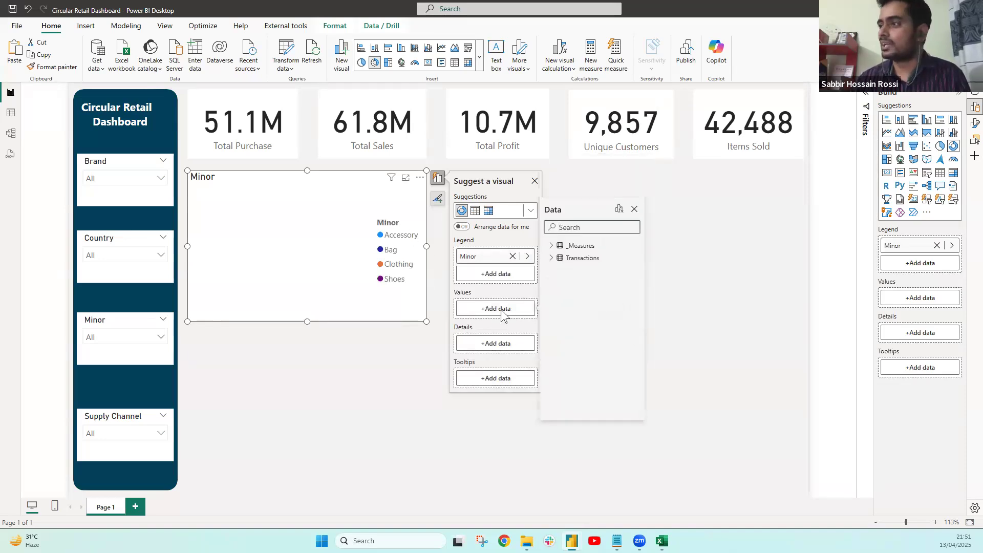
left_click(551, 245)
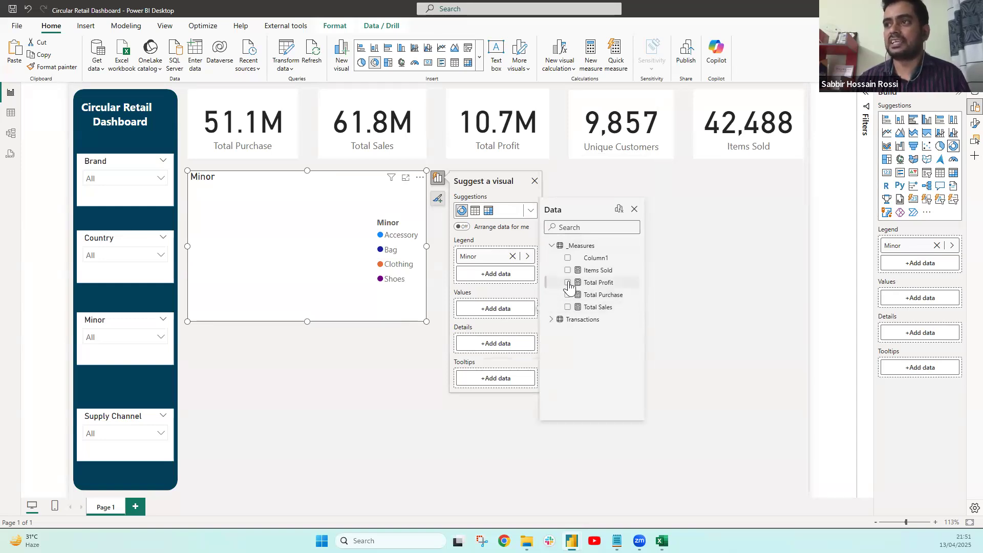
left_click(568, 283)
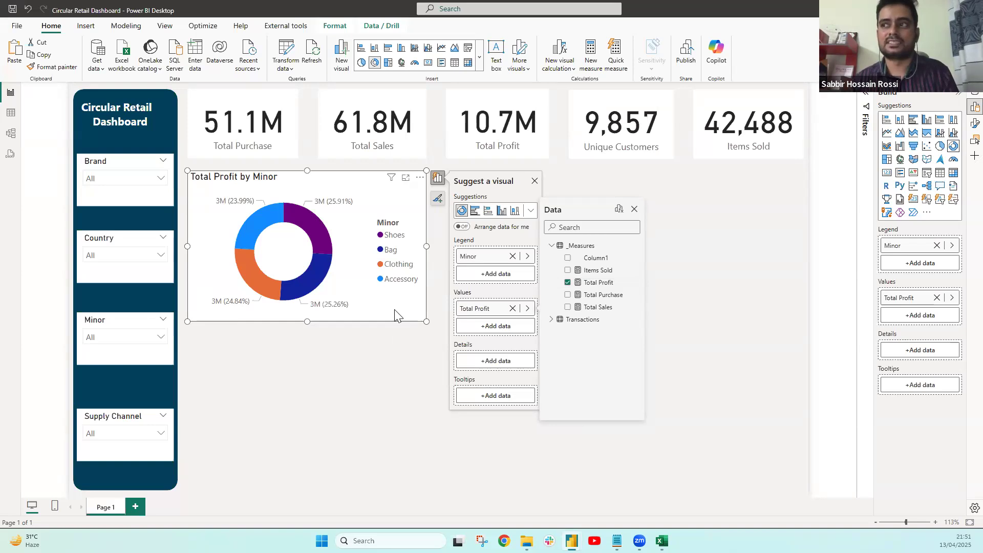
left_click(428, 401)
left_click(395, 397)
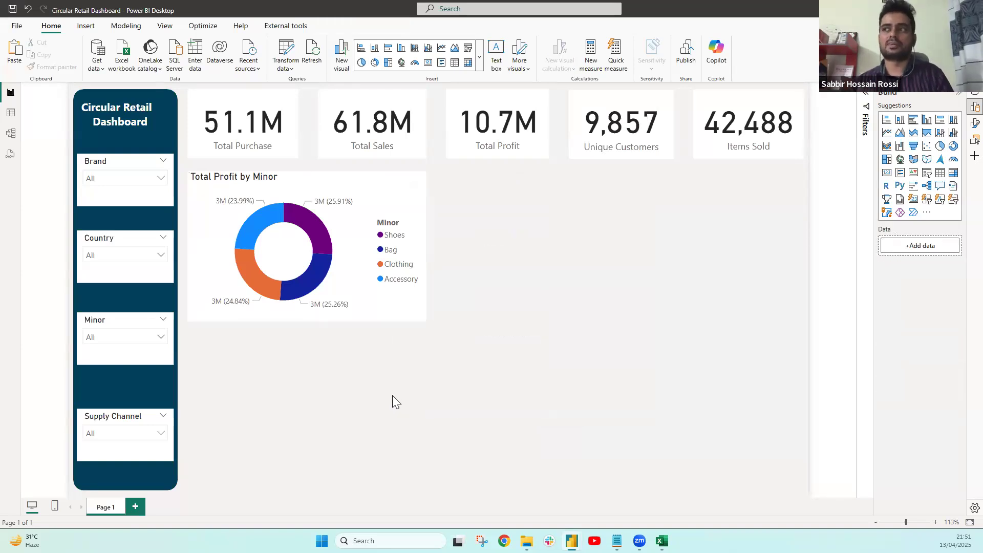
Duplicate the donut chart, place the copy beside the original, and widen it to span the Total Profit through Items Sold cards
left_click(356, 311)
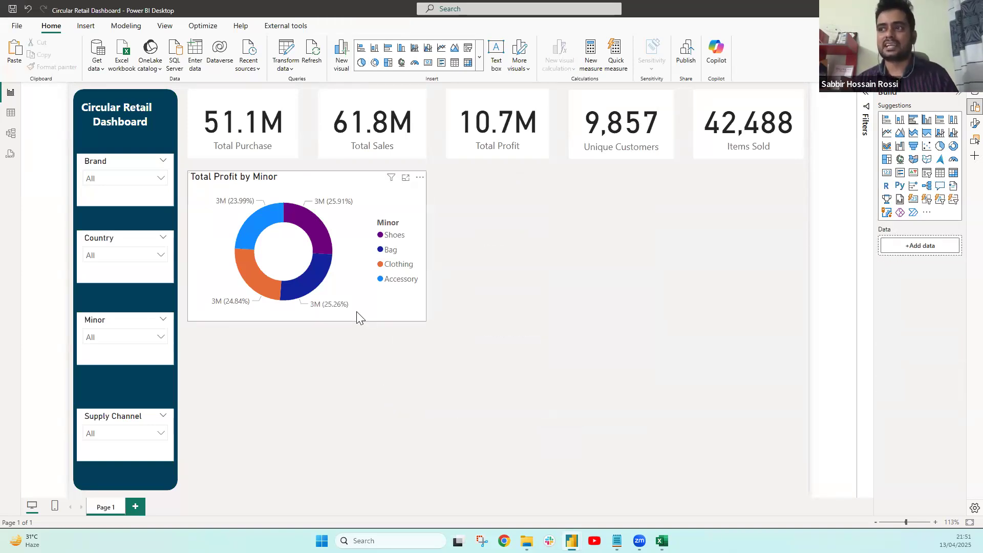
left_click(520, 308)
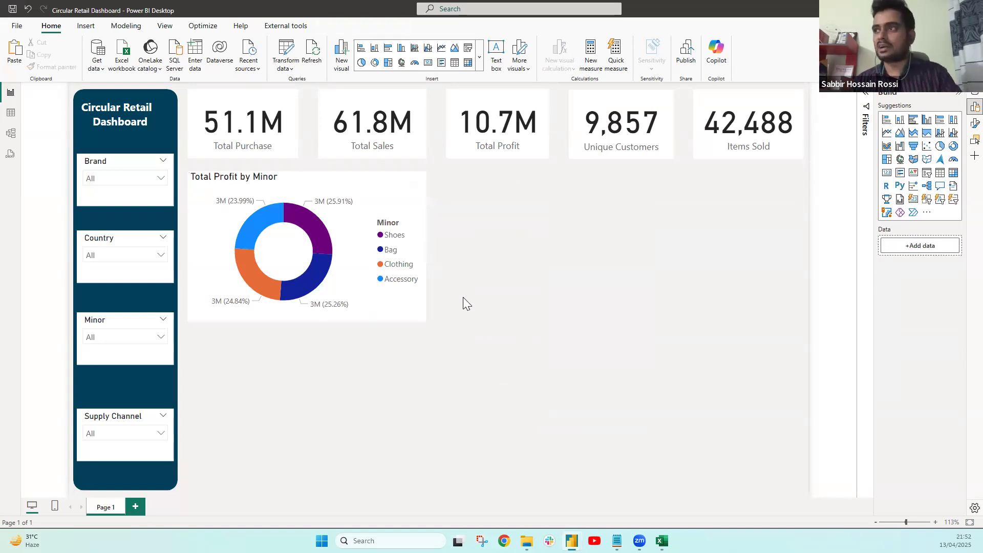
key("ctrl+v")
left_click_drag(397, 297, 650, 292)
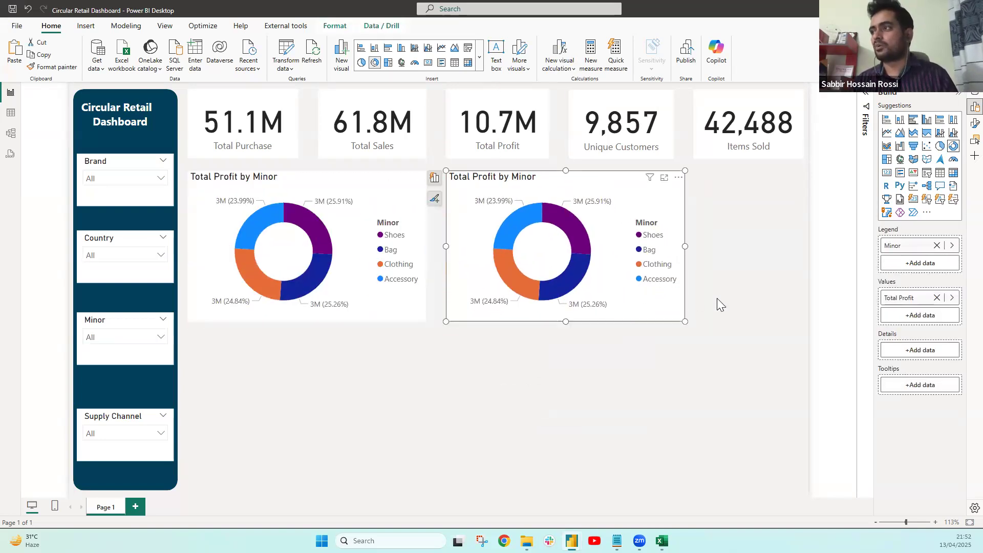
left_click_drag(682, 246, 805, 247)
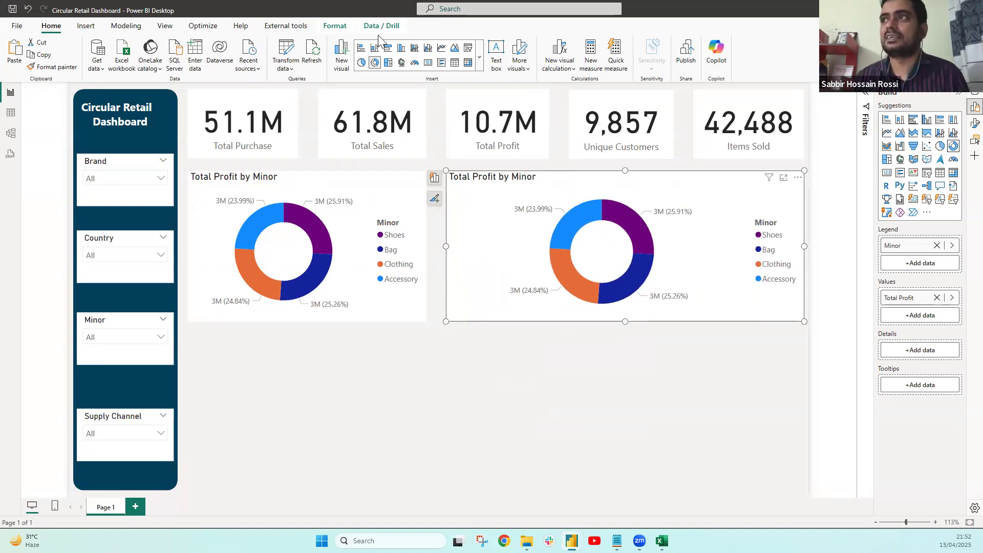
Convert the copied donut chart to a clustered column chart and replace its Minor field with Brand
left_click(388, 48)
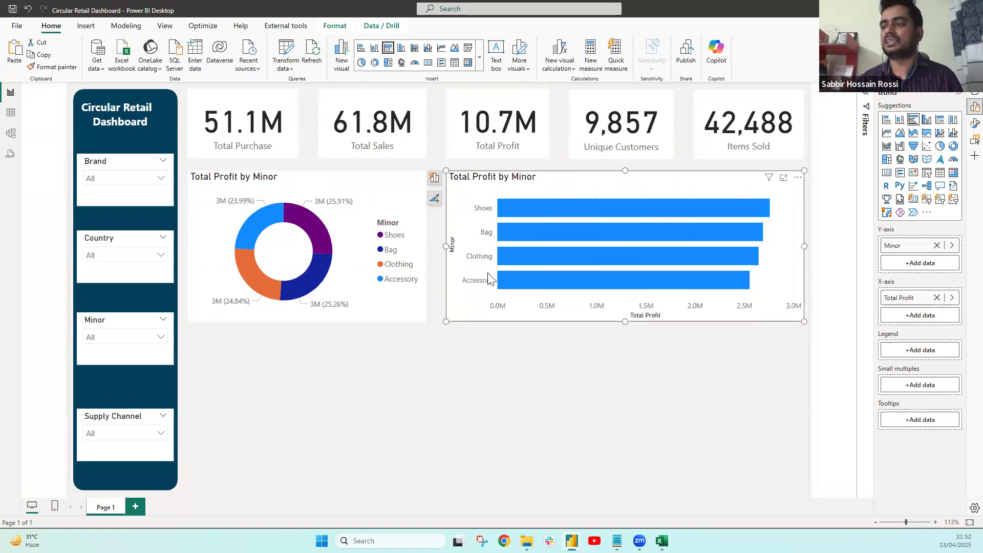
left_click(434, 178)
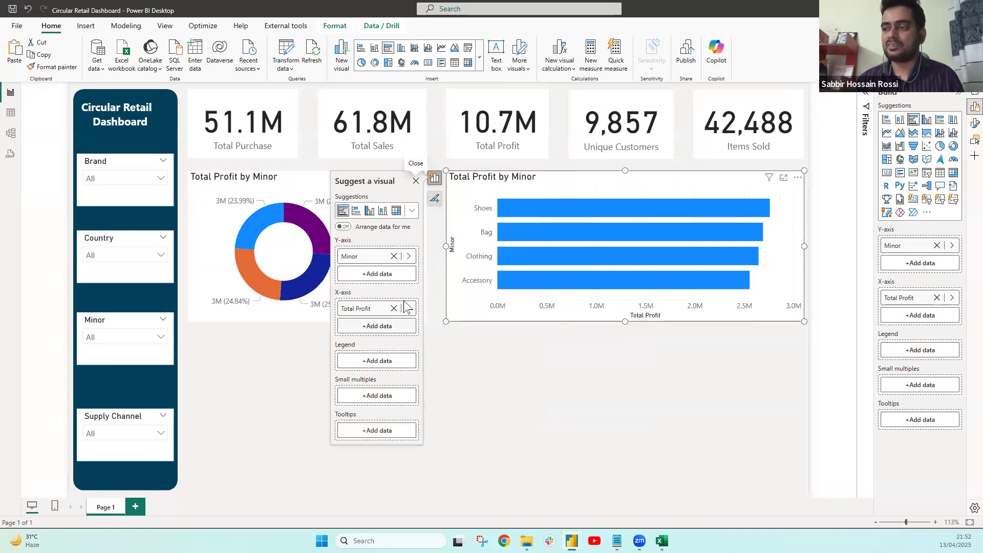
left_click(408, 256)
type("BRA")
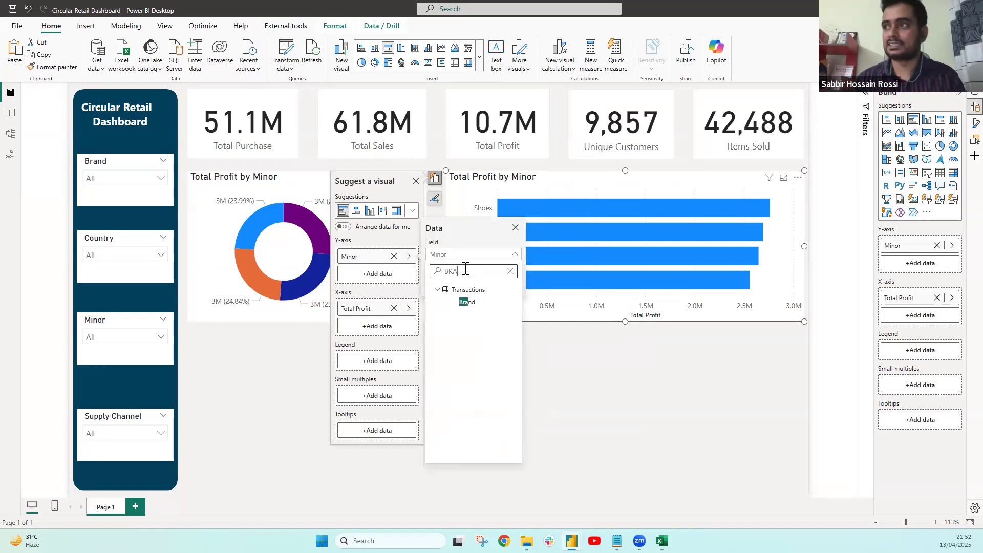
left_click(466, 303)
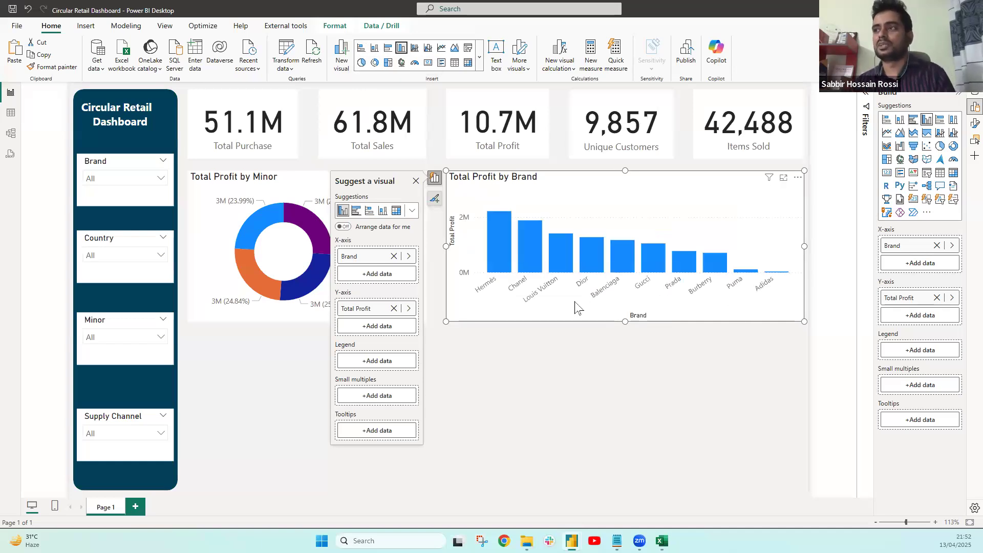
left_click(291, 397)
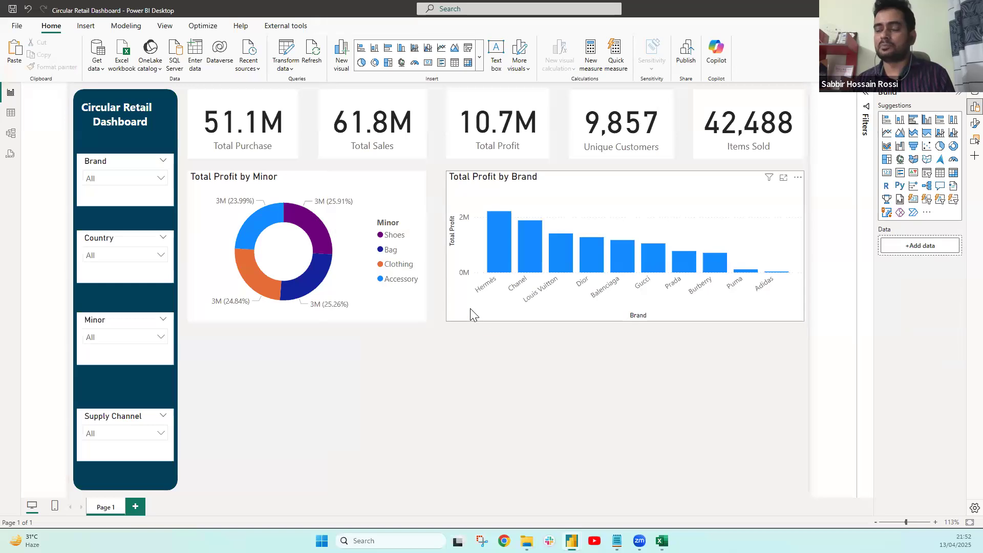
Turn off the Y-axis title of the Total Profit by Brand chart
left_click(456, 261)
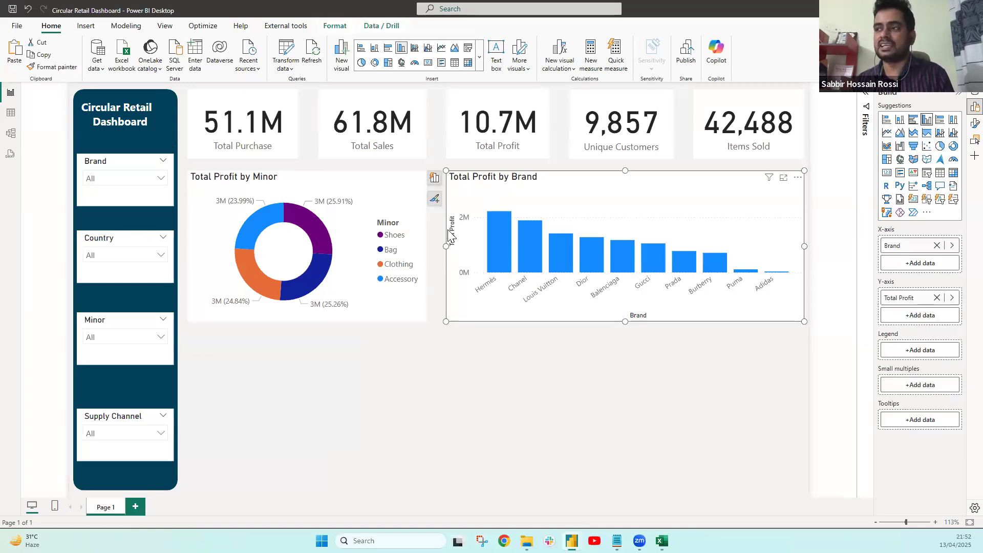
left_click(975, 123)
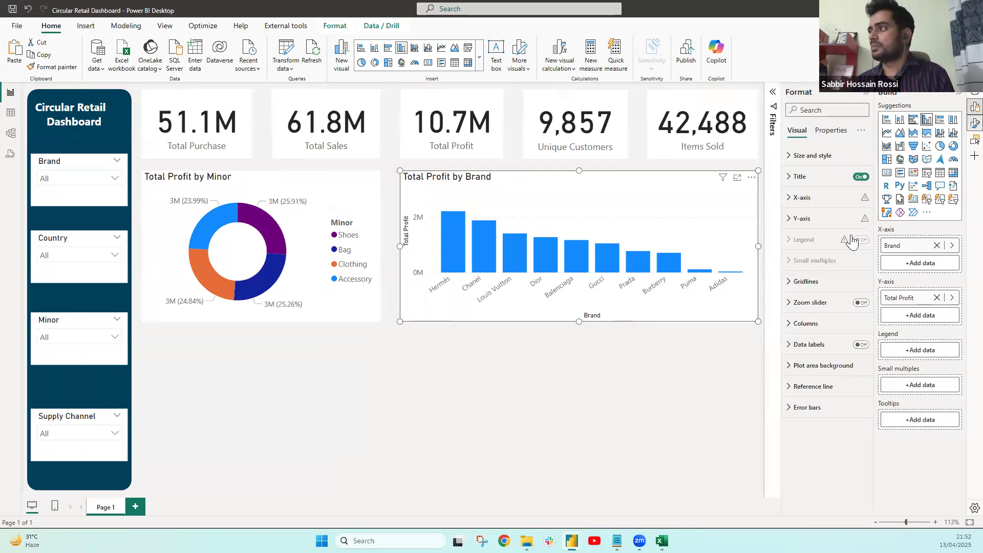
left_click(802, 218)
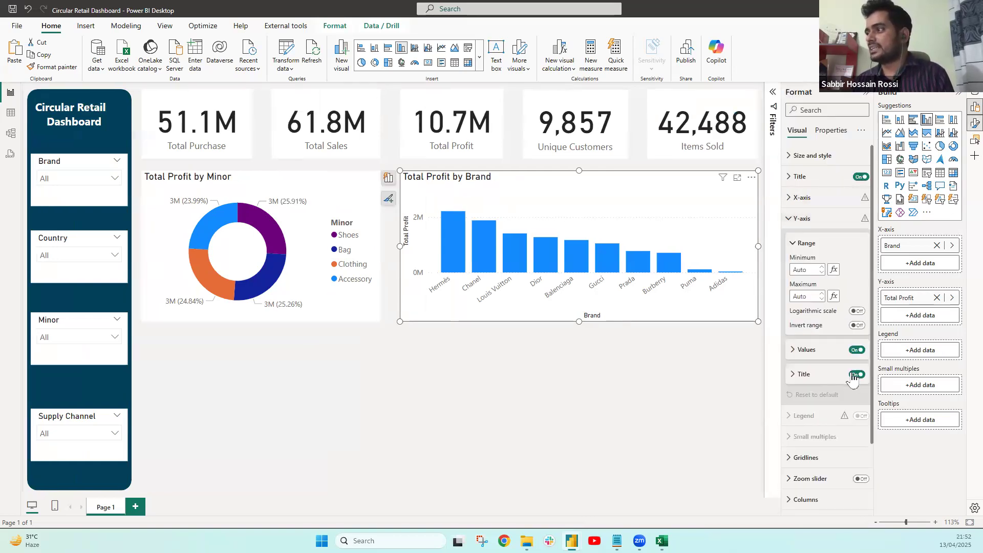
left_click(856, 375)
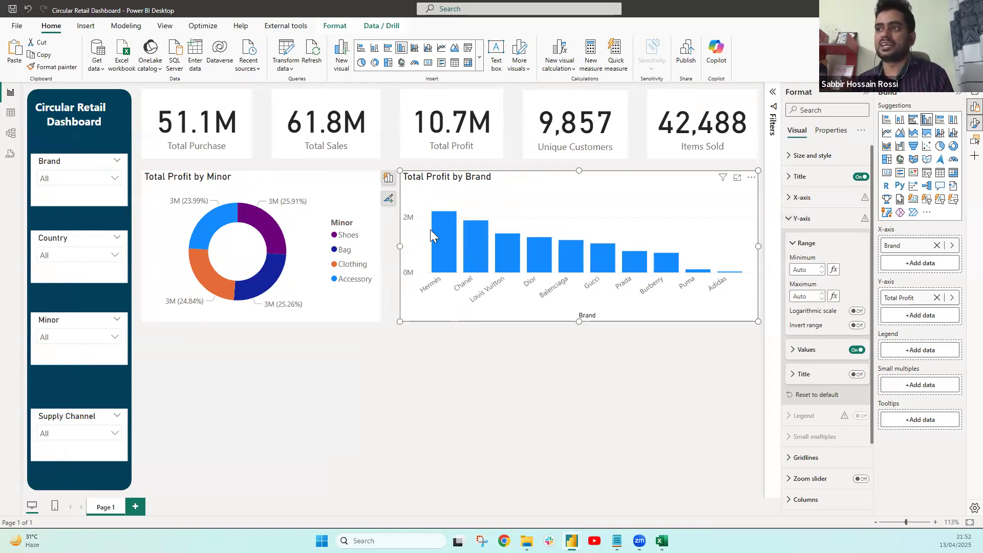
Turn on data labels for the Total Profit by Brand chart, leaving the zoom slider off
scroll(839, 392, "down", 3)
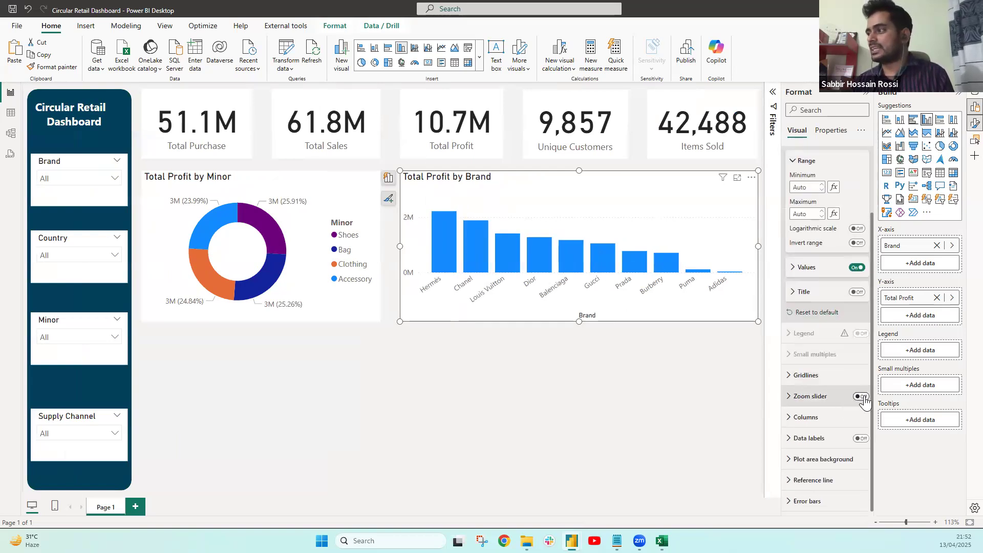
left_click(860, 397)
left_click(861, 396)
left_click(860, 438)
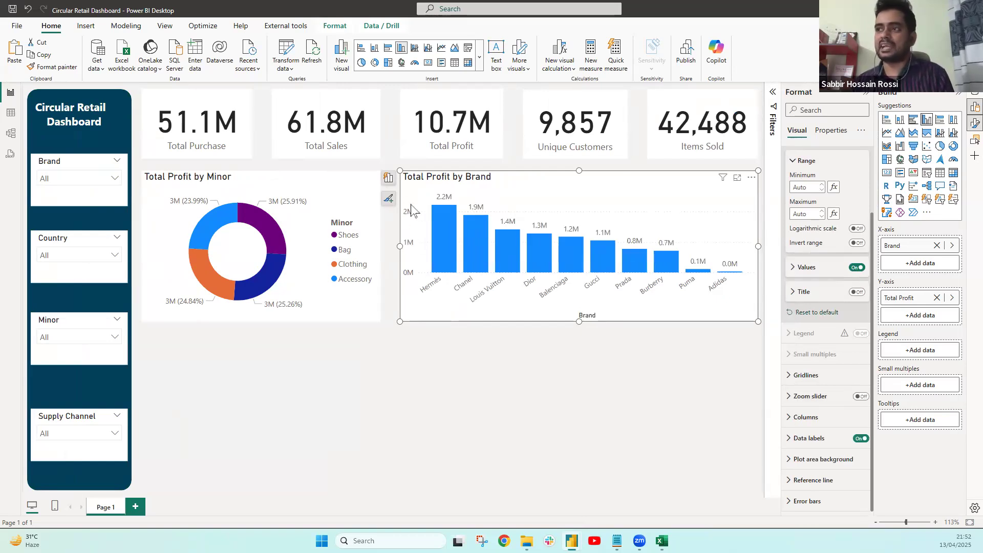
Turn off the Y-axis values and the X-axis title of the Total Profit by Brand chart
left_click(857, 268)
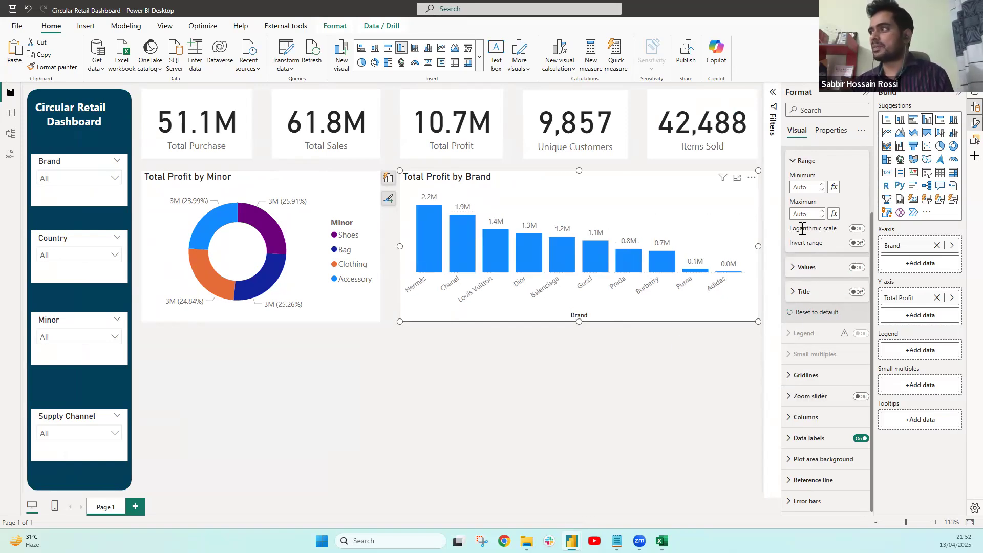
scroll(802, 229, "up", 5)
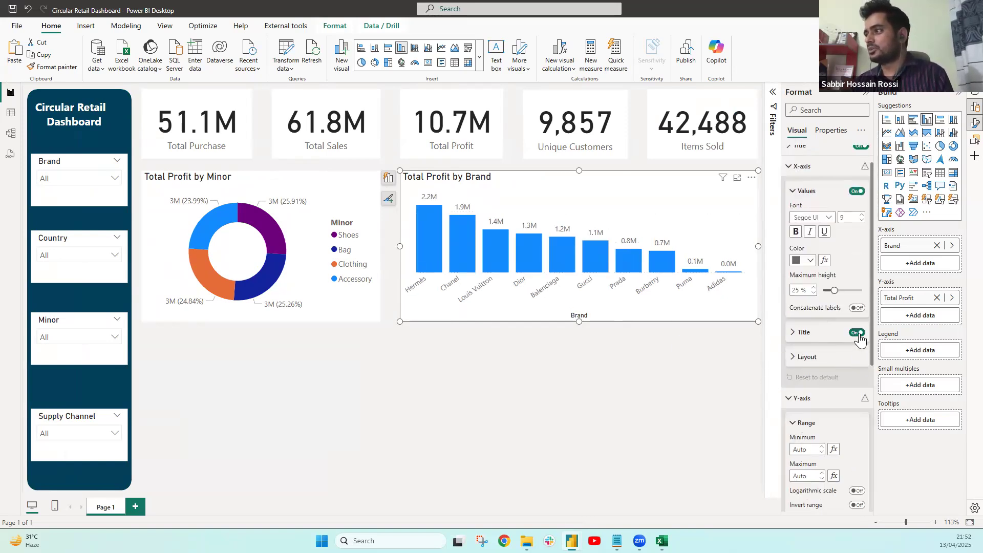
left_click(858, 333)
left_click(601, 350)
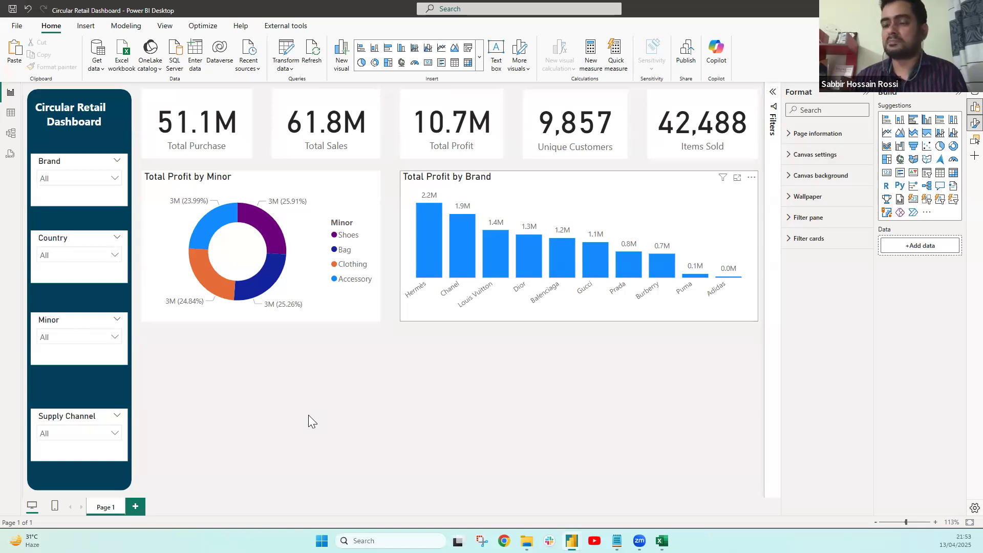
Rename the report page to Overview
double_click(104, 507)
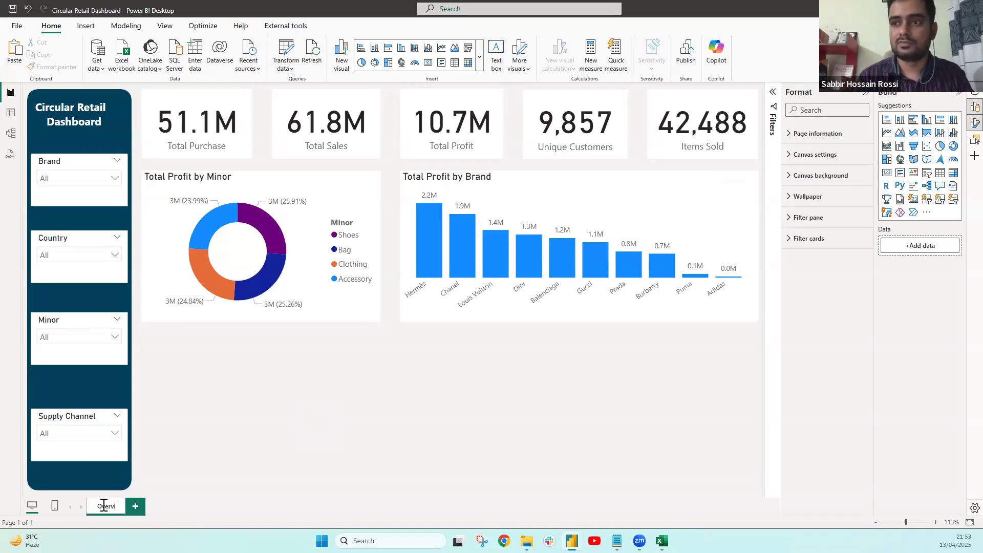
key("Return")
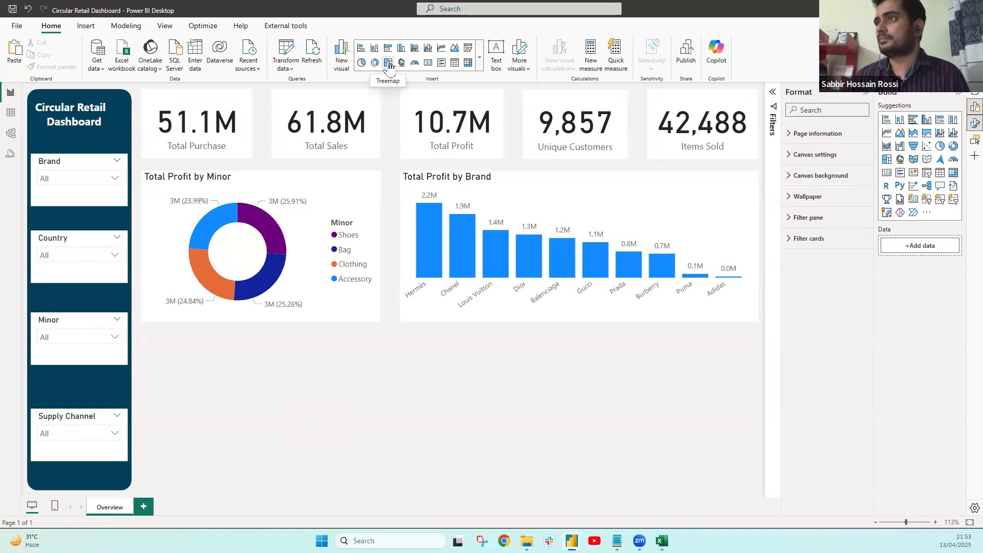
Insert a matrix visual below the two charts and size it to span their combined width
left_click(468, 63)
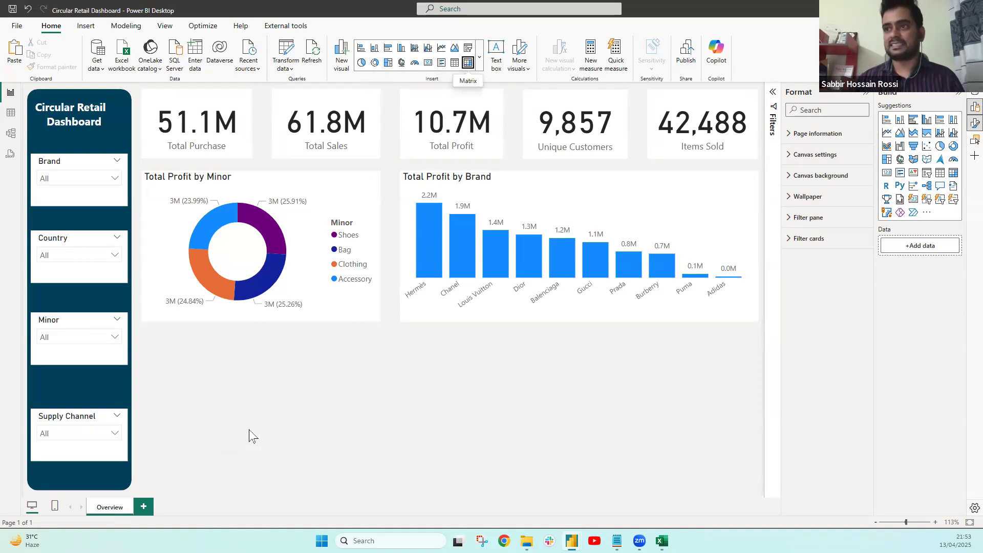
left_click_drag(261, 321, 260, 334)
left_click_drag(381, 411, 765, 430)
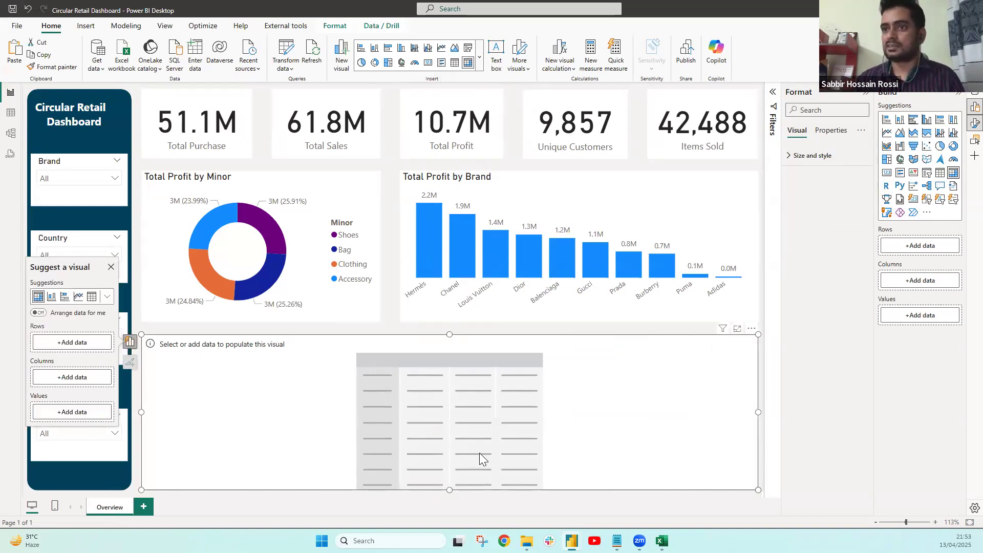
Add the Brand field to the rows of the new matrix
left_click(130, 342)
left_click(130, 342)
left_click(84, 342)
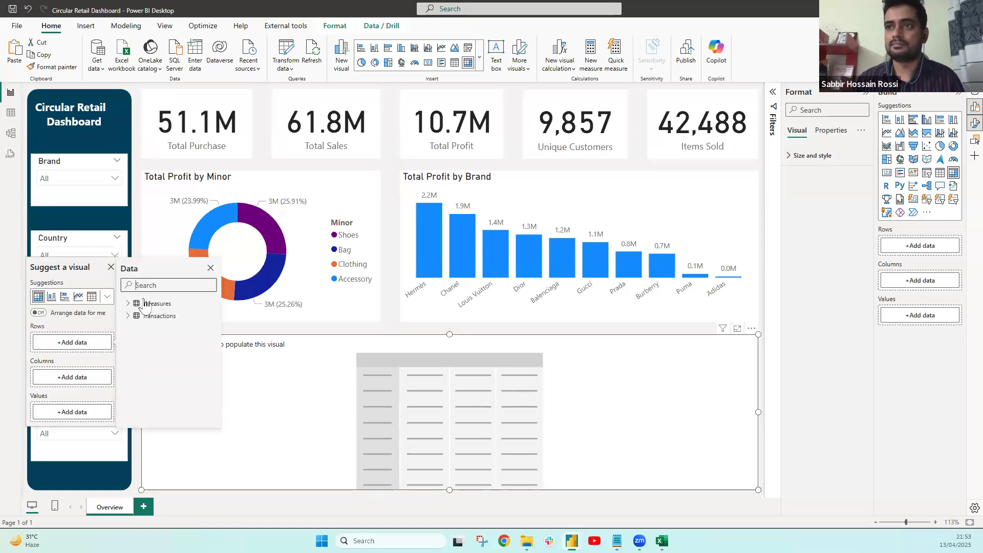
type("bran")
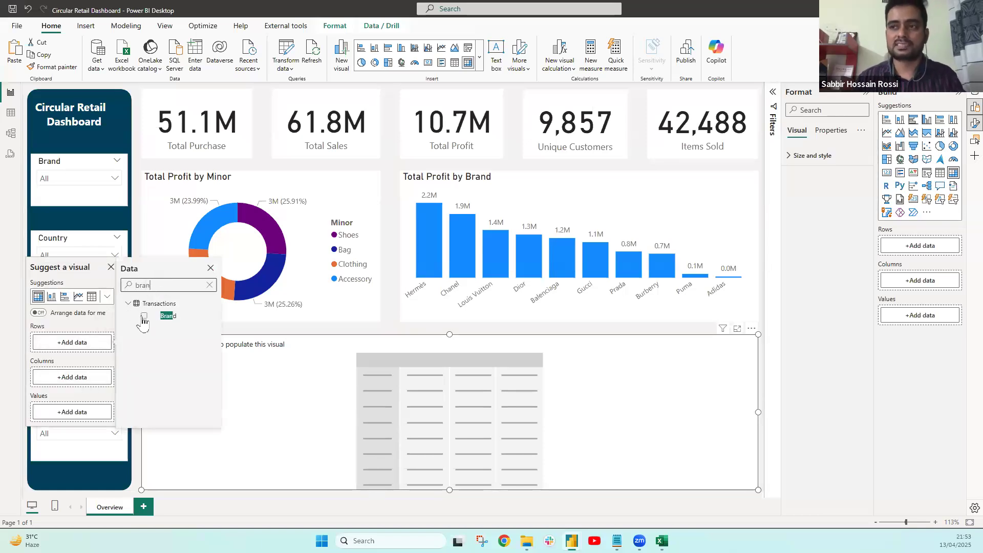
left_click(144, 316)
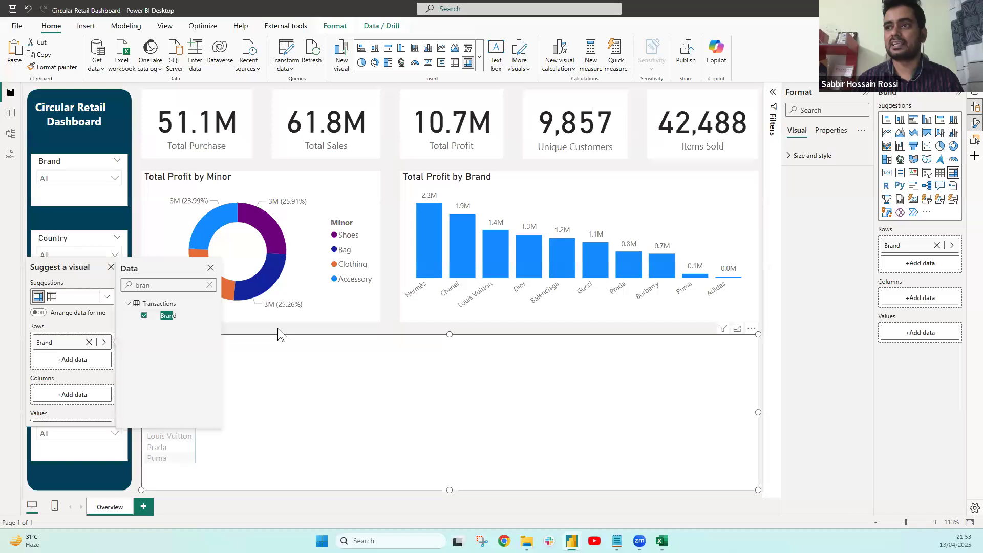
left_click(204, 365)
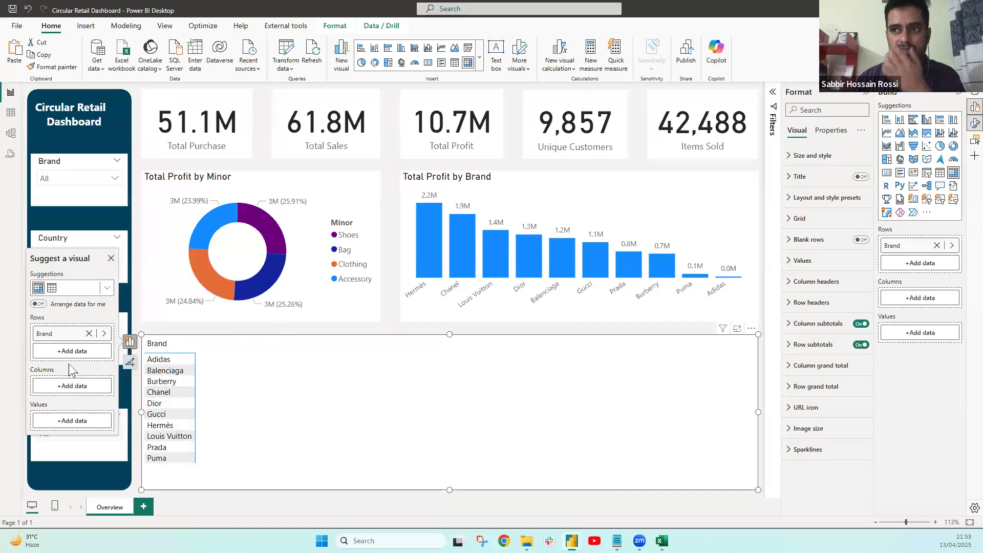
Add the Gender field to the columns of the matrix
left_click(72, 385)
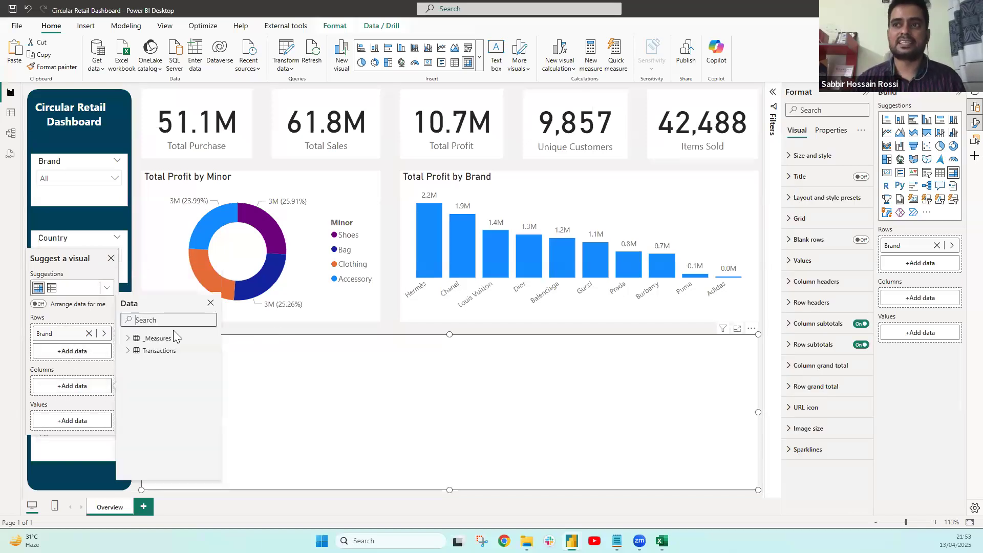
type("mal")
key("BackSpace")
key("BackSpace")
key("BackSpace")
type("gen")
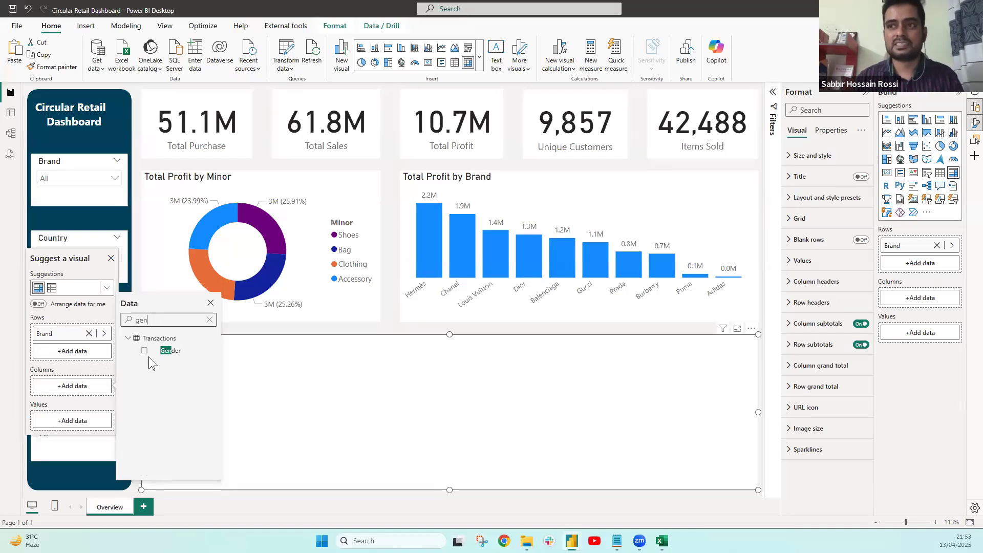
left_click(144, 350)
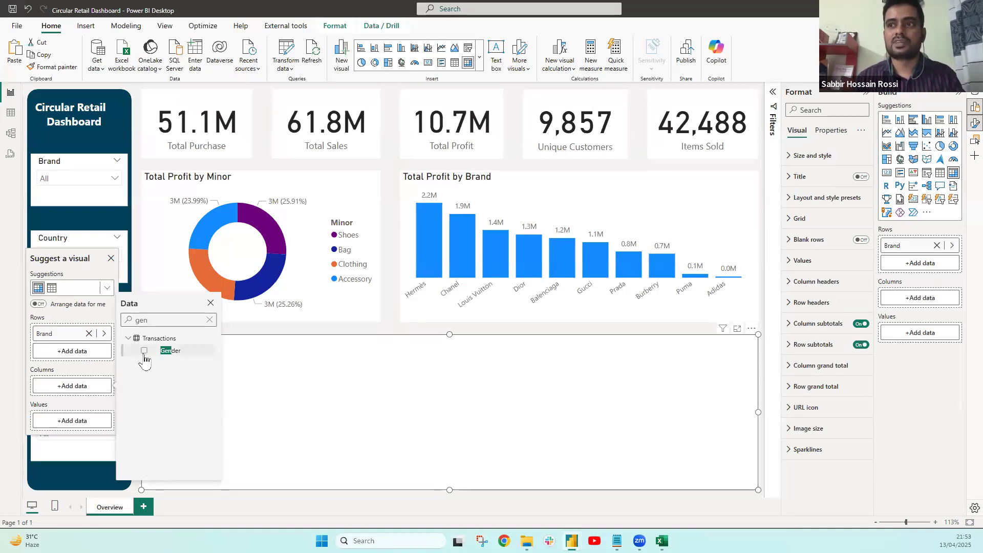
left_click(281, 325)
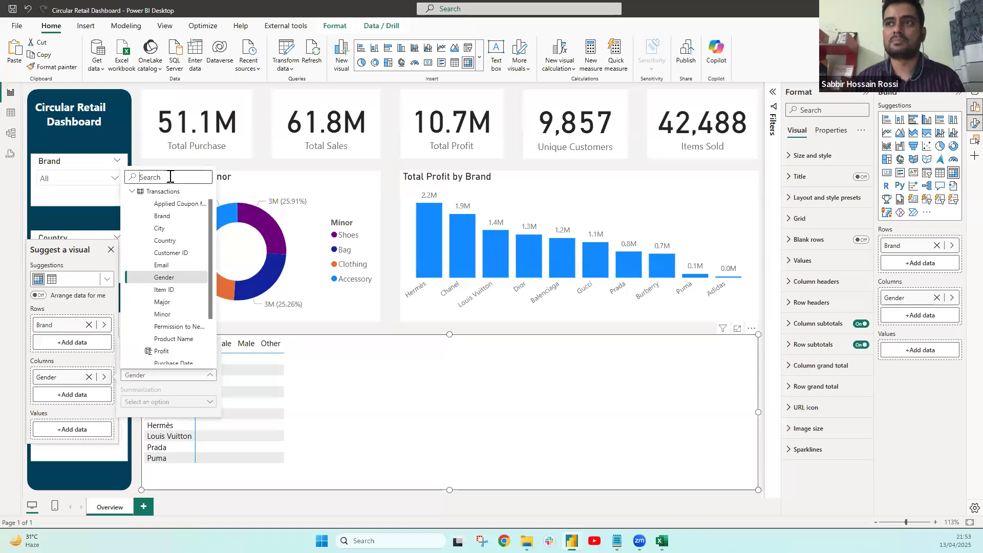
Replace Gender with Country as the column field of the matrix
type("coun")
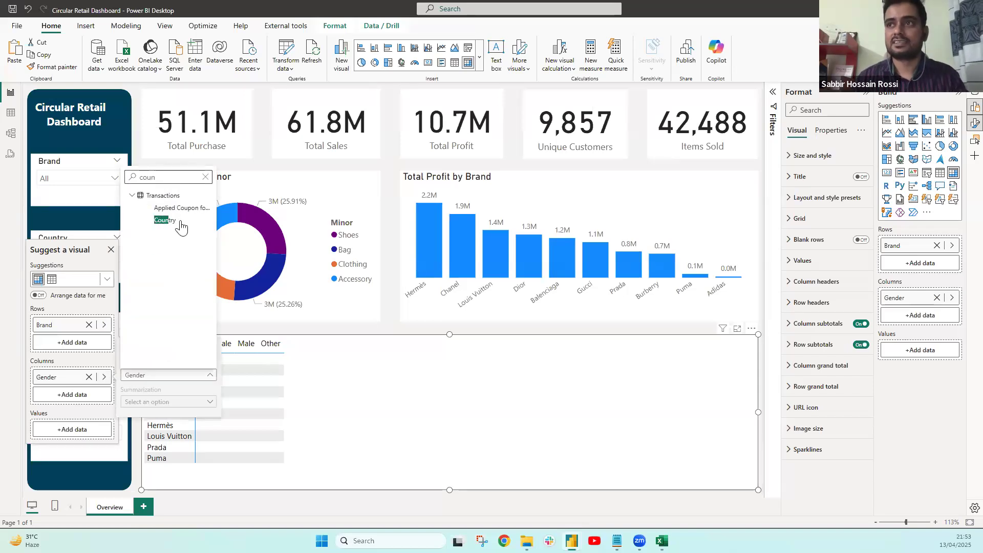
key("Return")
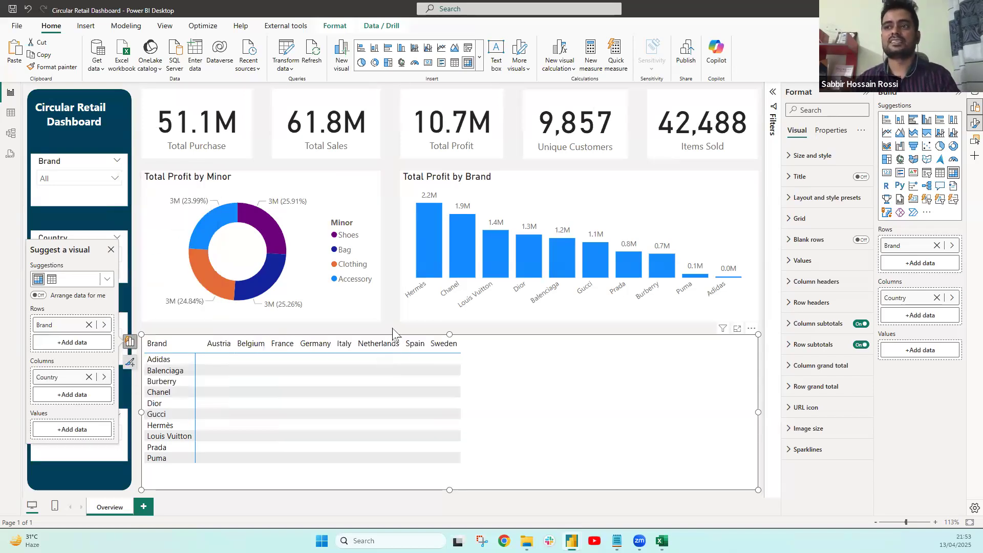
left_click(393, 331)
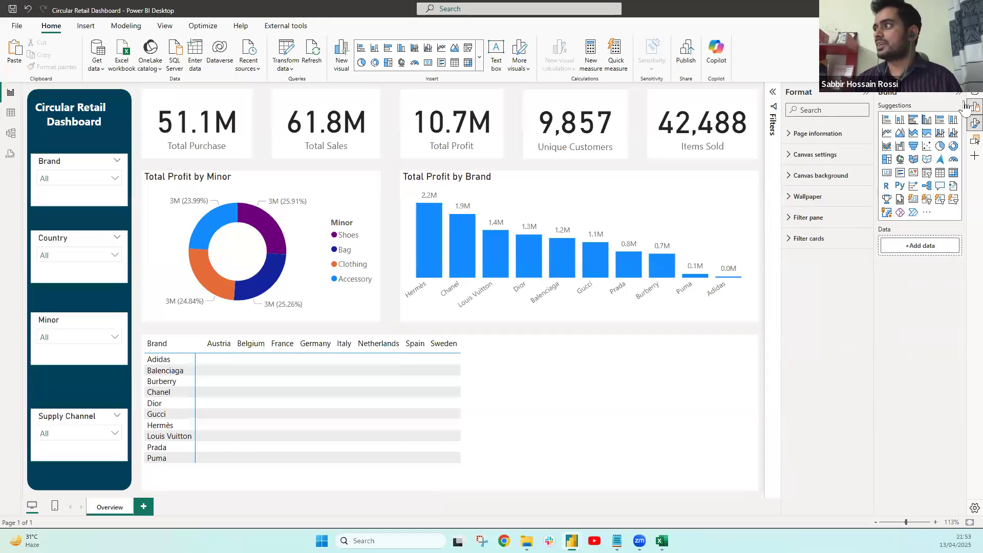
Show the full list of data fields and add the Total Profit measure to the matrix values
left_click(975, 139)
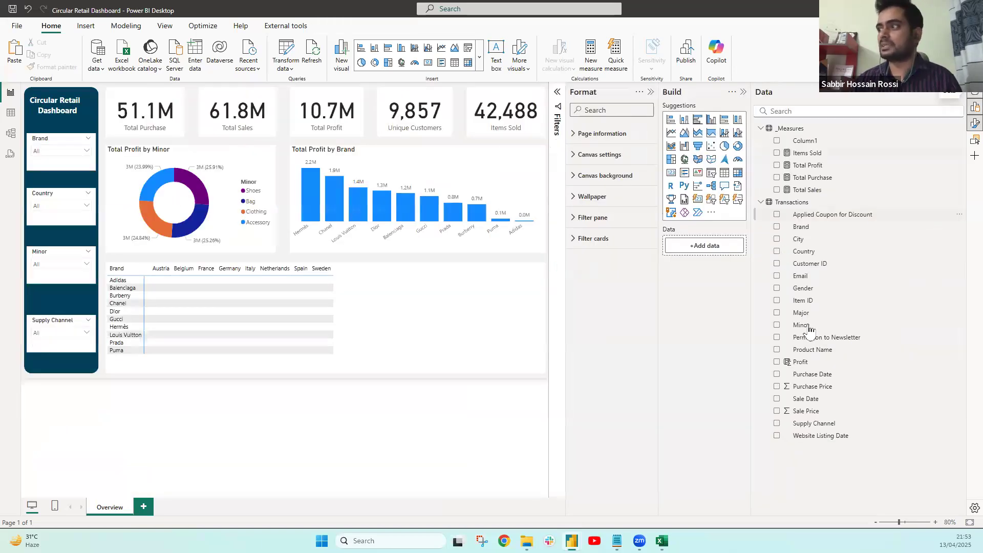
left_click(743, 92)
left_click(743, 92)
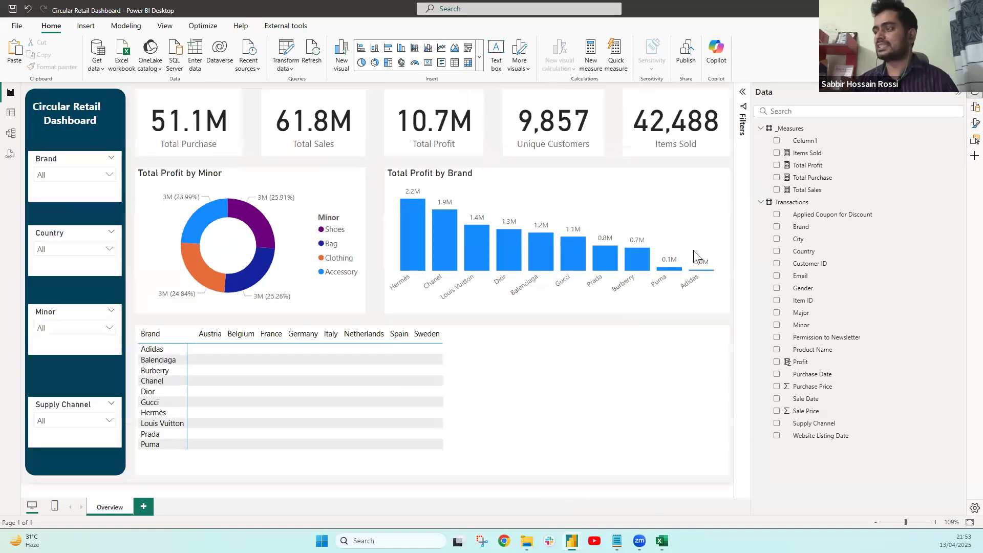
left_click(494, 350)
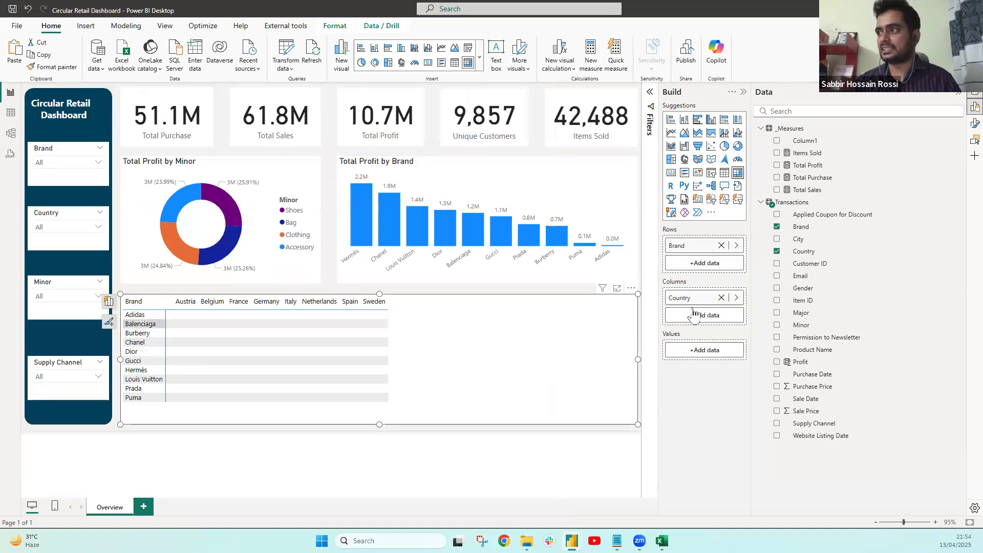
left_click(705, 350)
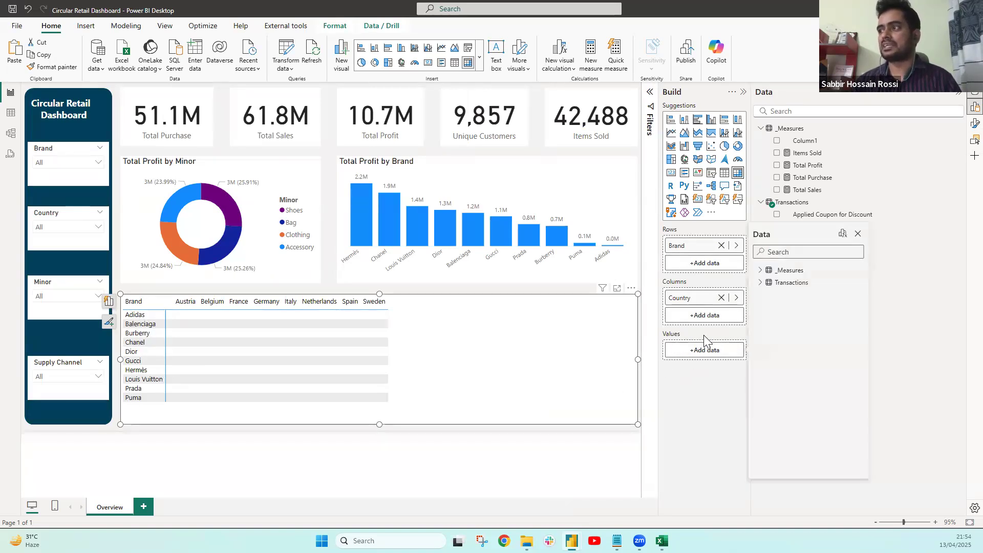
left_click(778, 166)
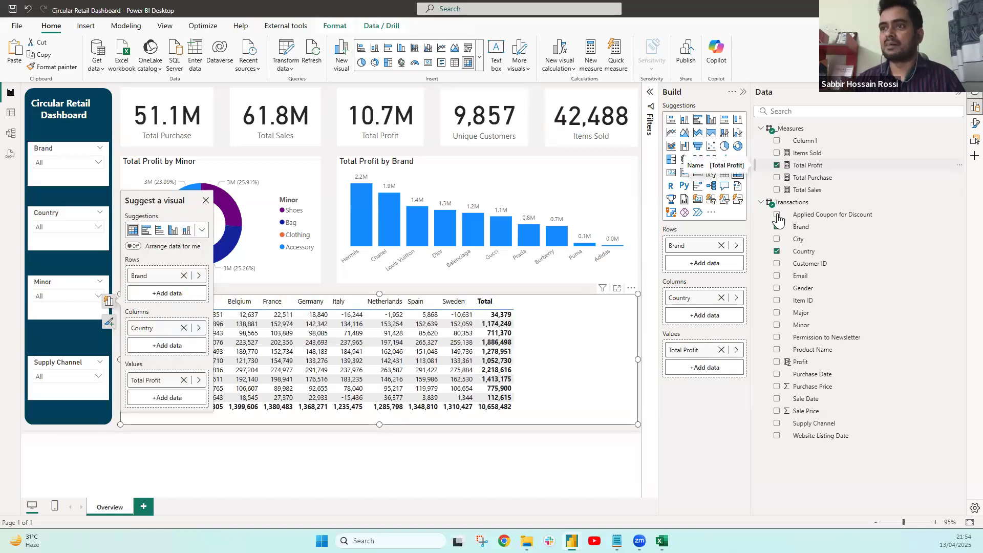
left_click(327, 474)
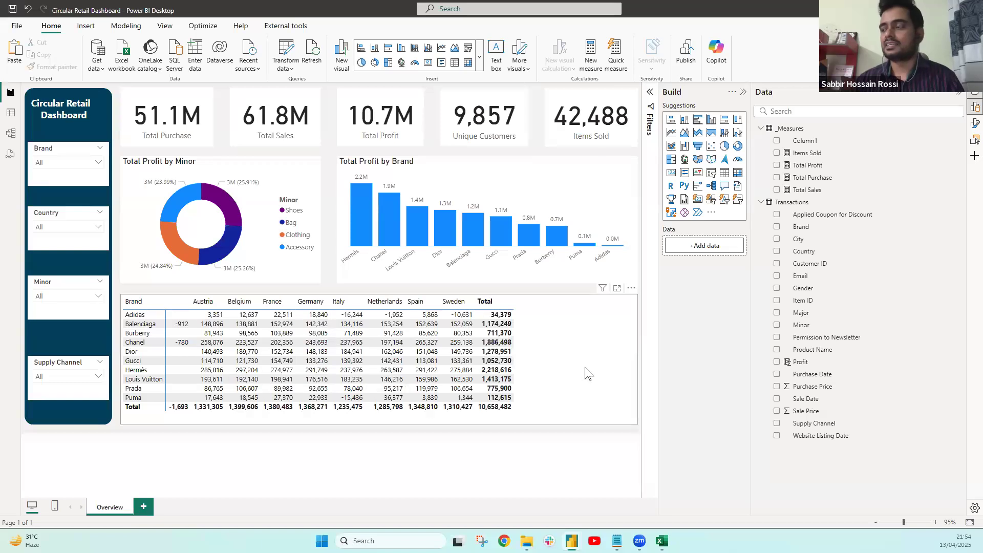
Try Items Sold as a second value in the matrix, and remove it again
left_click(632, 363)
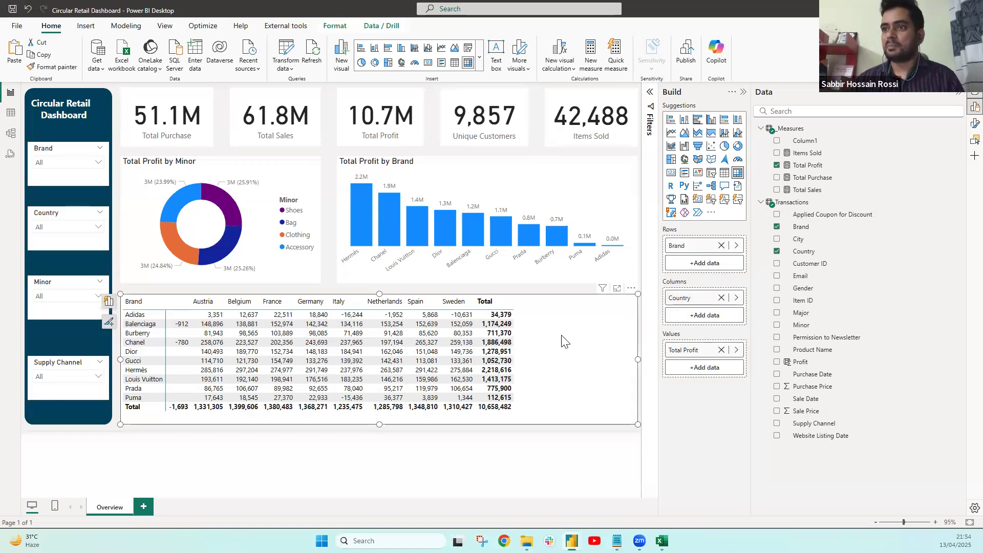
left_click(777, 153)
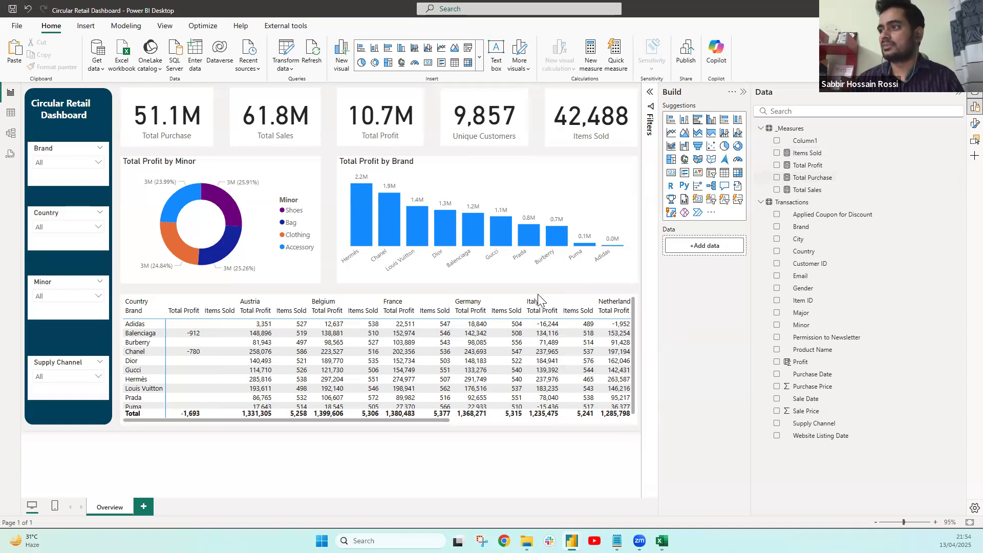
left_click(587, 302)
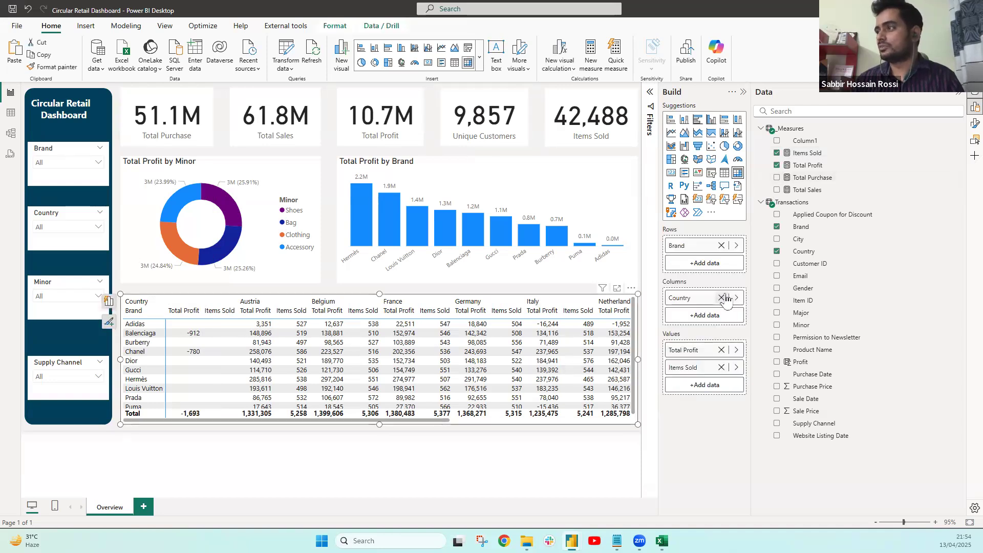
left_click(721, 367)
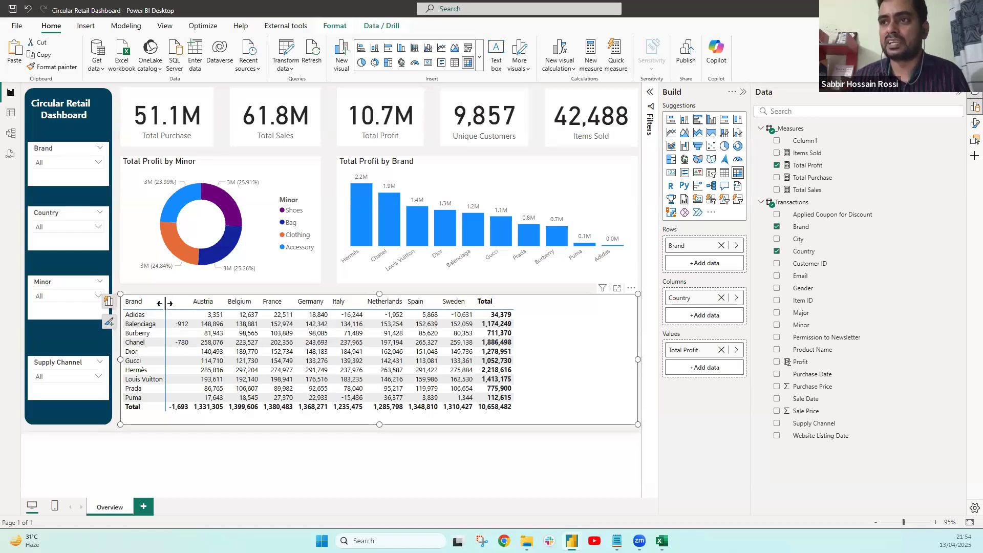
Widen the Brand and Total columns of the matrix
left_click_drag(187, 307, 212, 307)
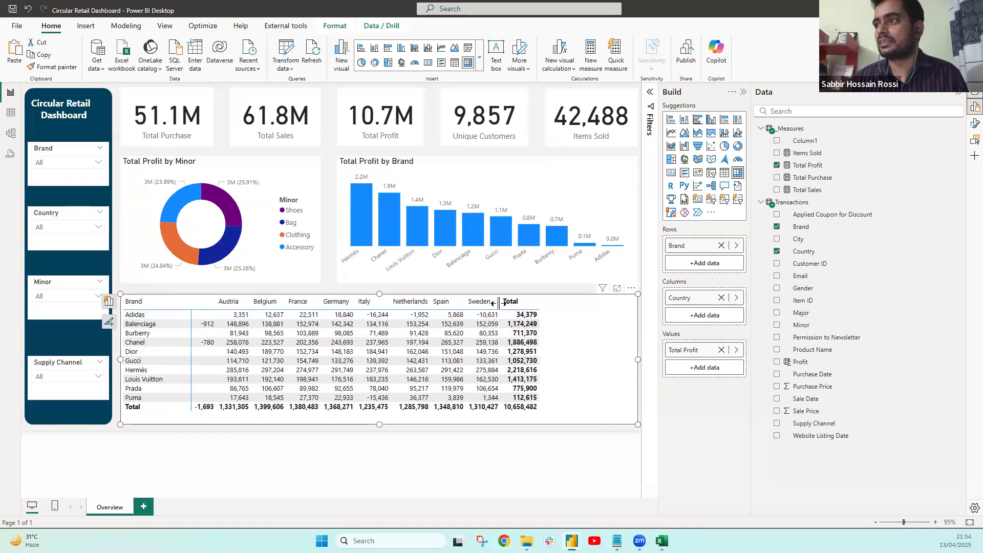
left_click_drag(530, 305, 571, 304)
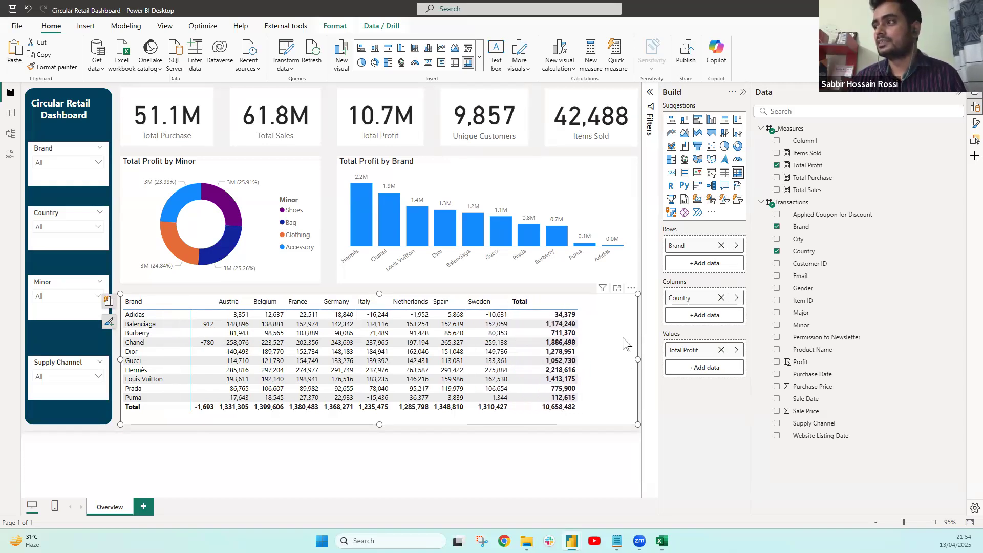
Center the column header alignment of the matrix
left_click(973, 124)
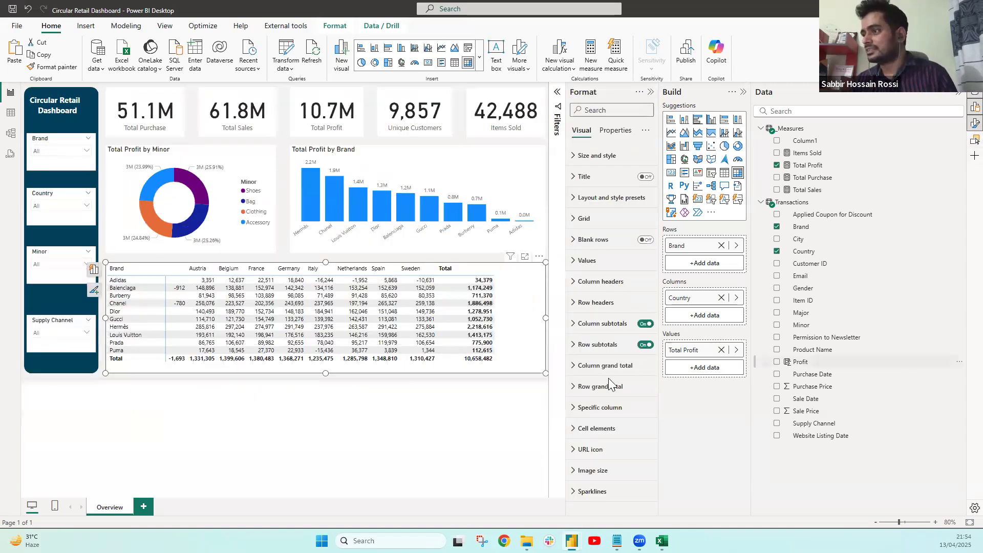
left_click(609, 282)
scroll(615, 370, "down", 4)
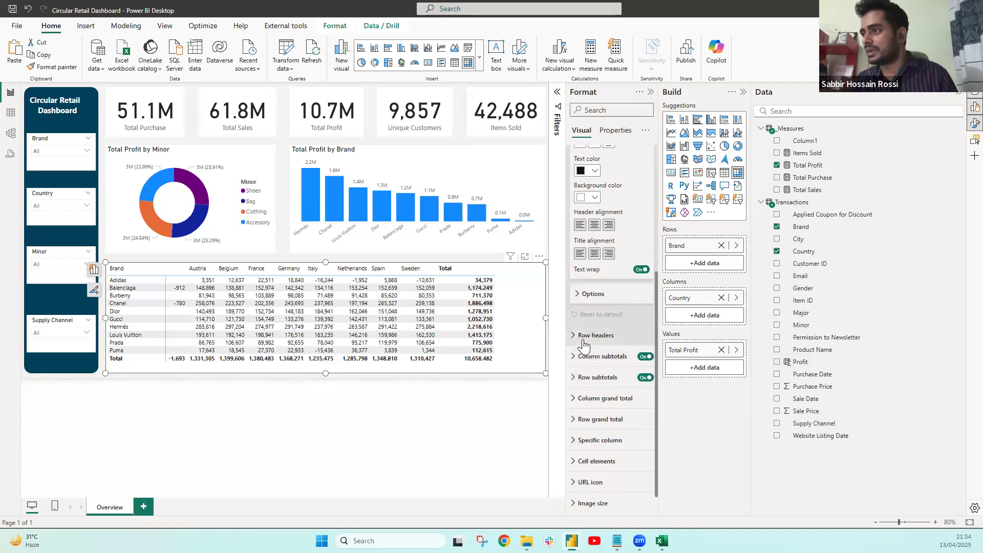
left_click(593, 335)
left_click(594, 335)
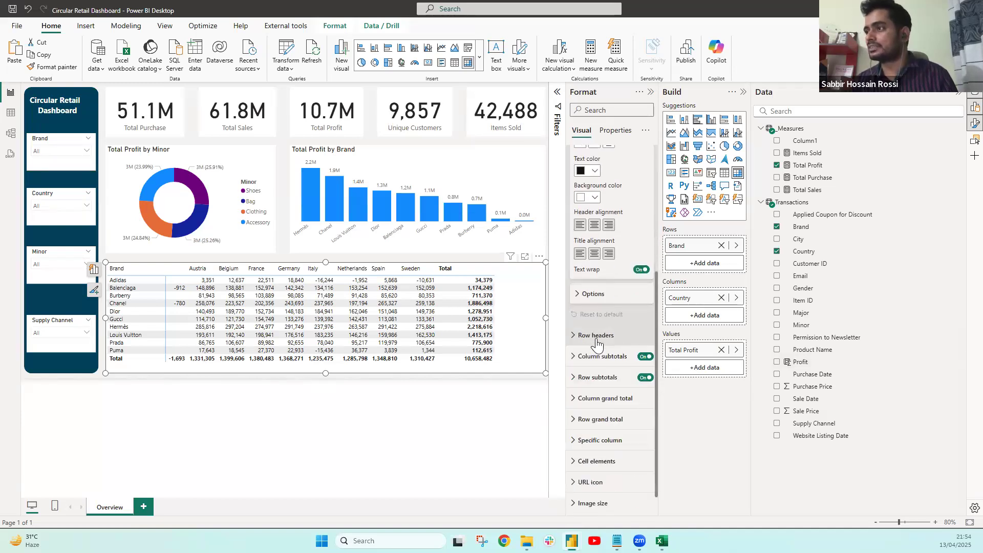
scroll(599, 344, "up", 1)
scroll(607, 268, "up", 1)
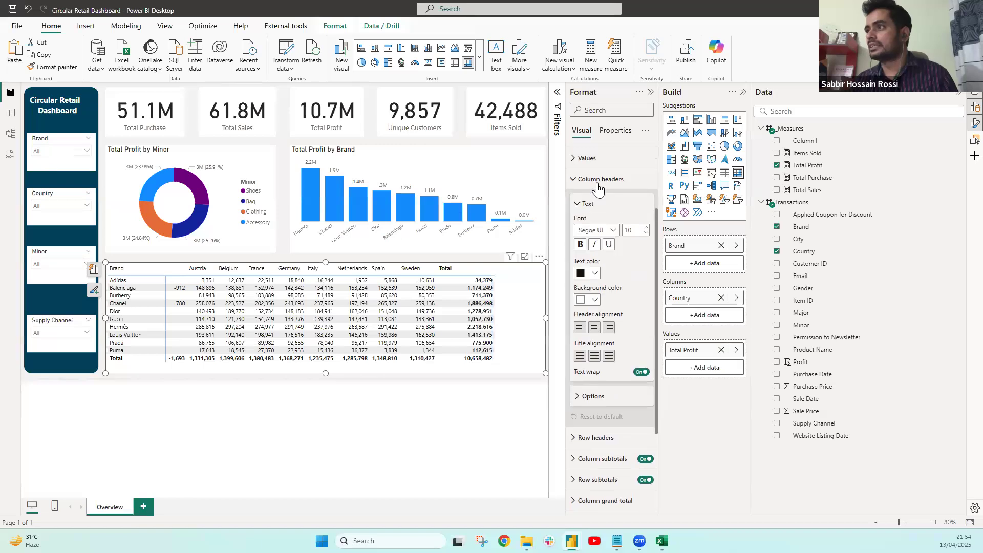
left_click(592, 329)
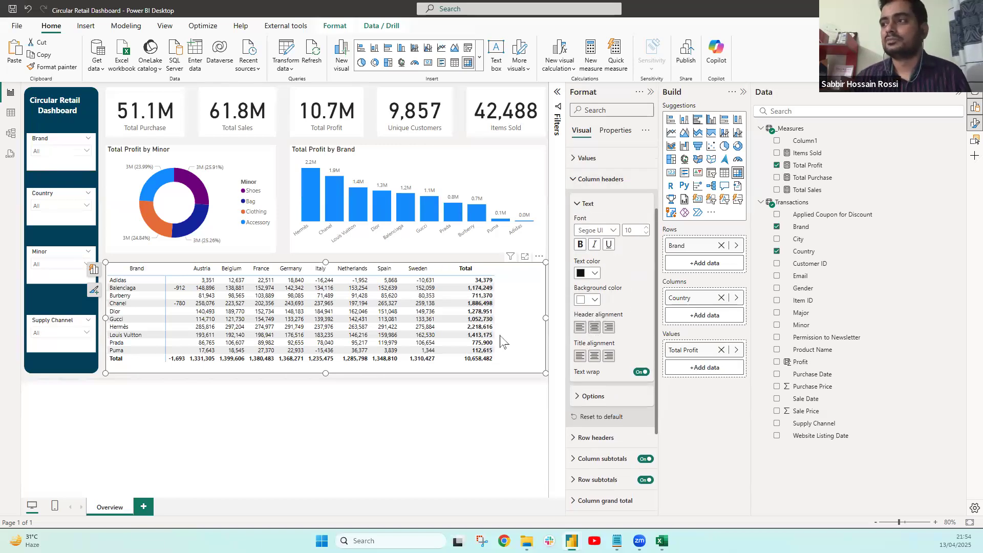
Deselect the matrix and hide the formatting and visual-building panes to enlarge the report canvas
left_click(457, 404)
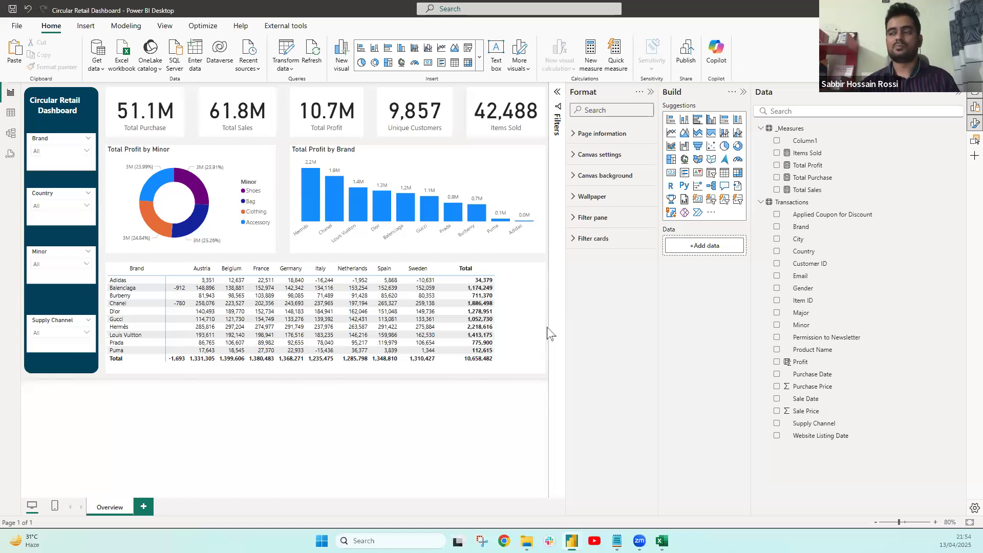
left_click(650, 92)
left_click(742, 93)
left_click(643, 322)
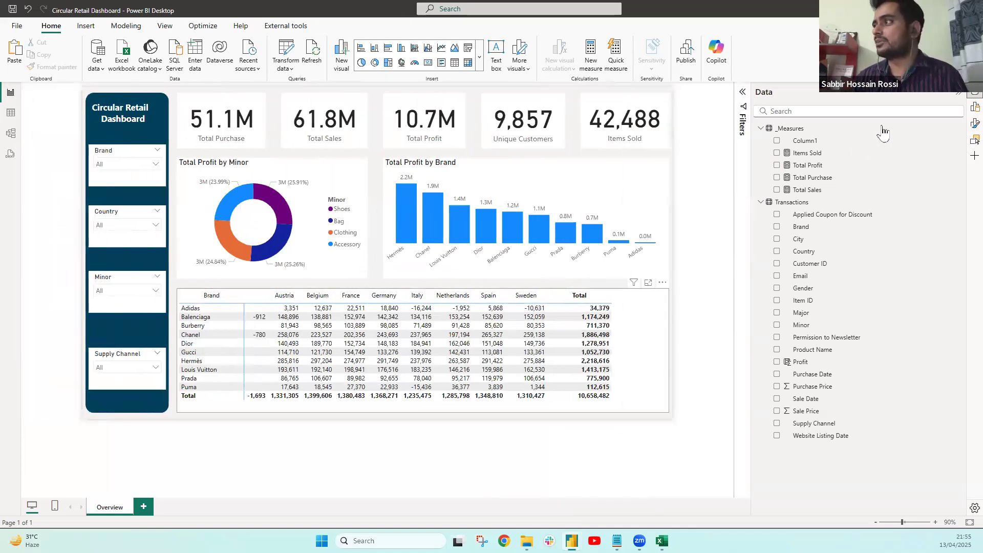
Turn on conditional font color for the matrix's Total Profit cells and open its rule settings
left_click(974, 124)
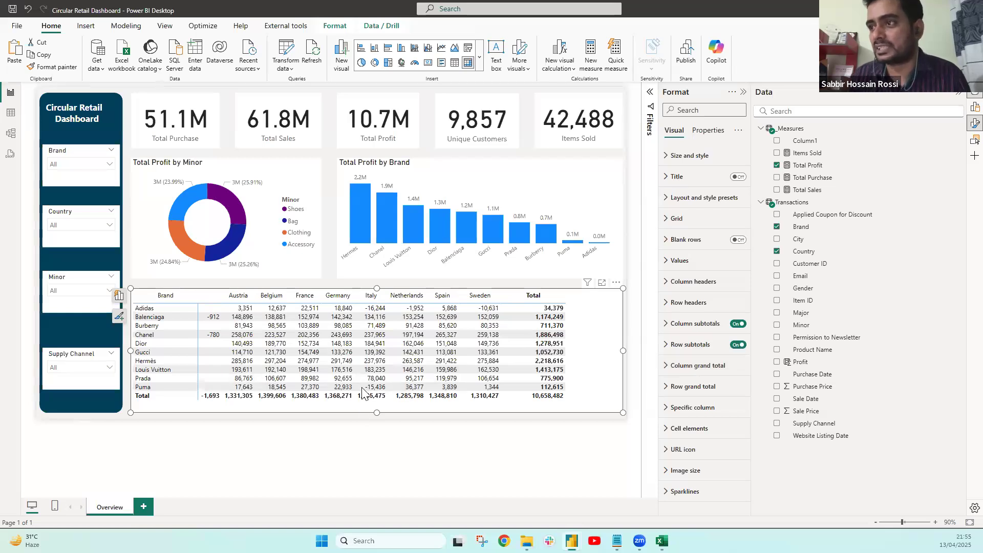
left_click(699, 429)
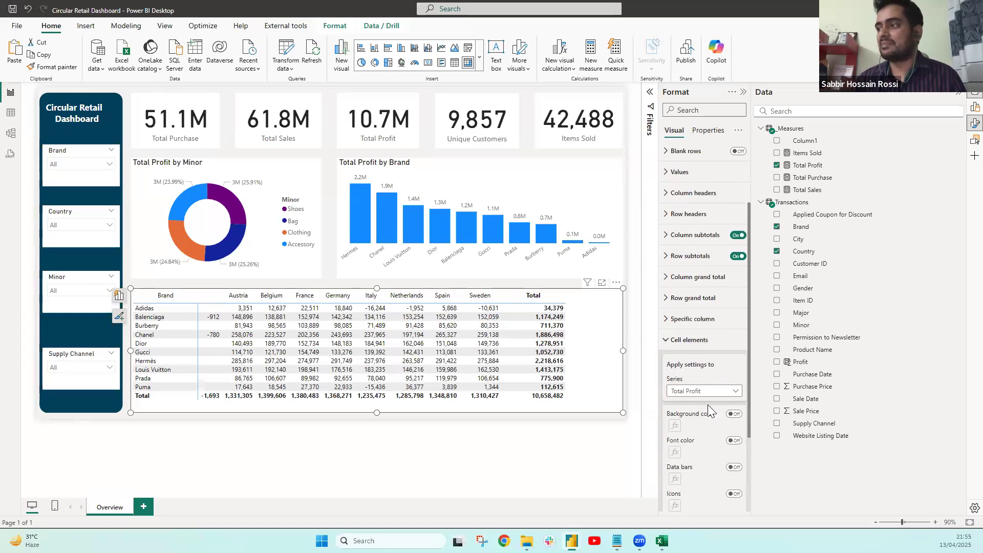
scroll(707, 404, "down", 4)
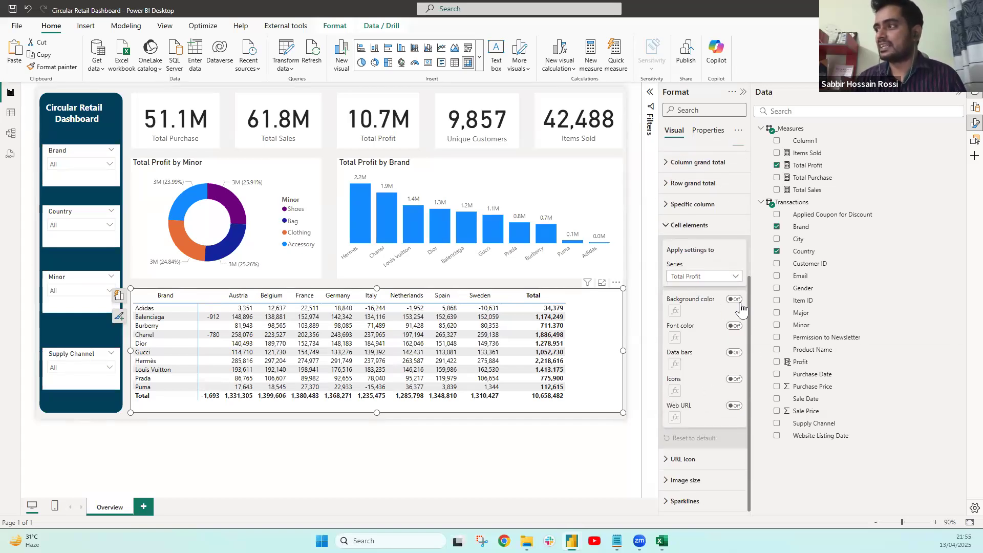
left_click(733, 326)
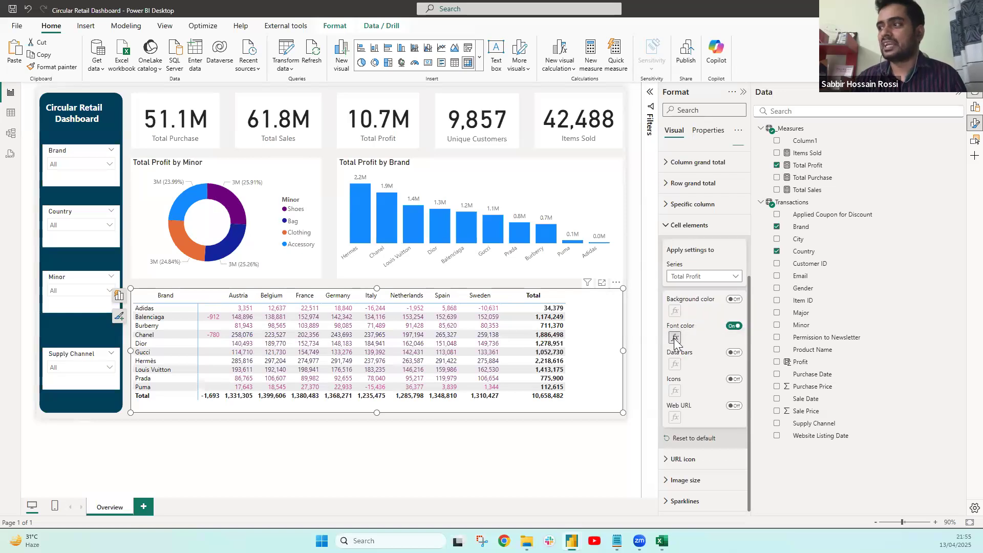
left_click(674, 337)
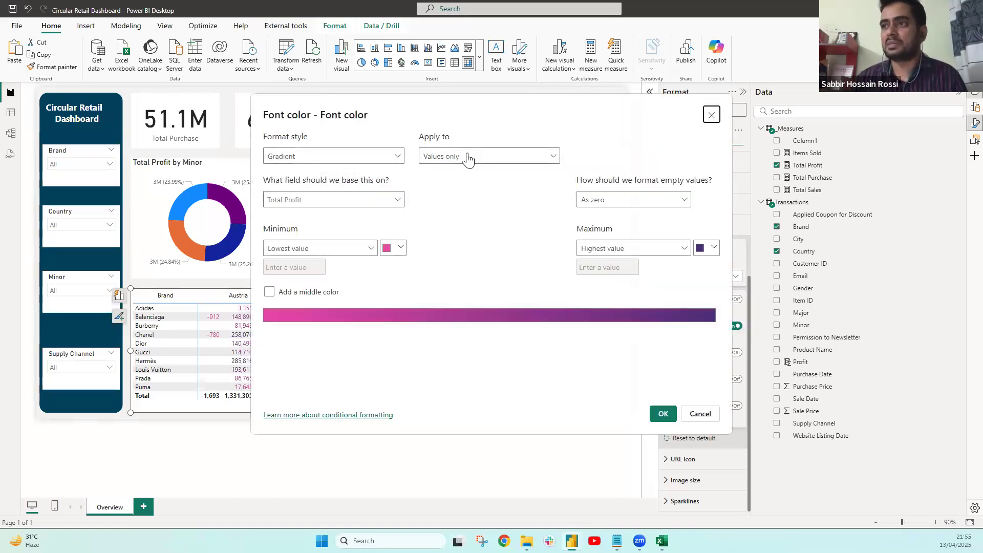
Set the format style to Rules and color numbers >= 0 and <= Max green
left_click(377, 156)
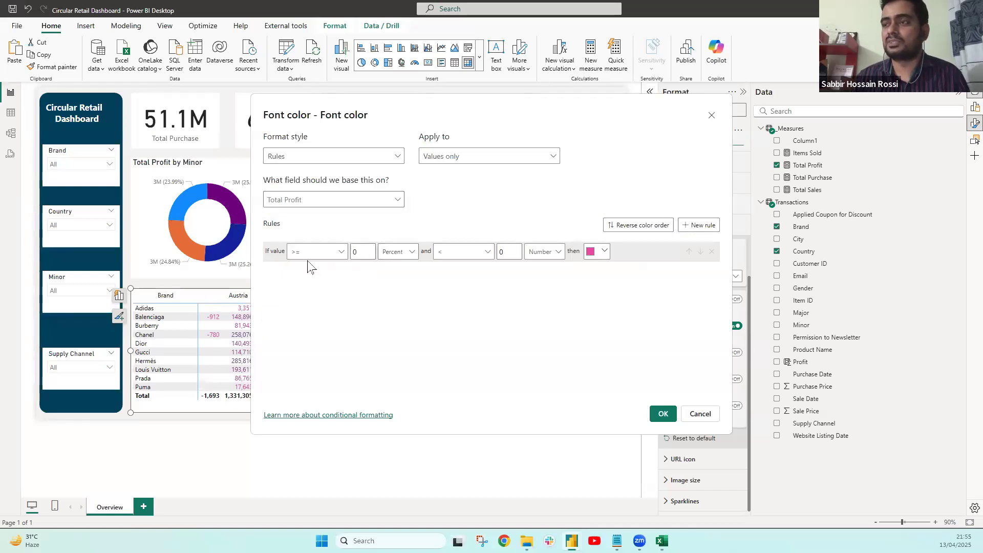
left_click(396, 253)
left_click(393, 268)
left_click(558, 253)
left_click(457, 299)
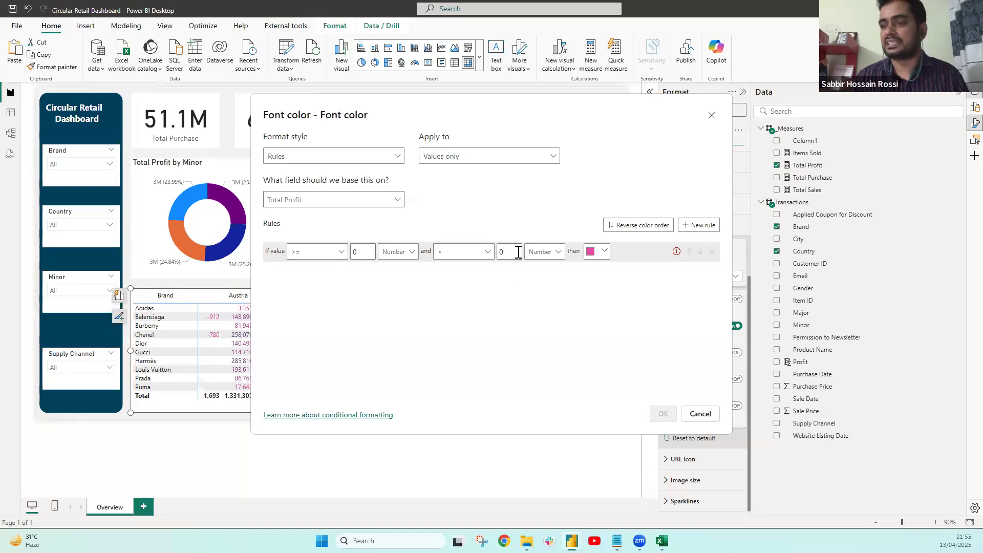
key("BackSpace")
left_click(463, 251)
left_click(453, 289)
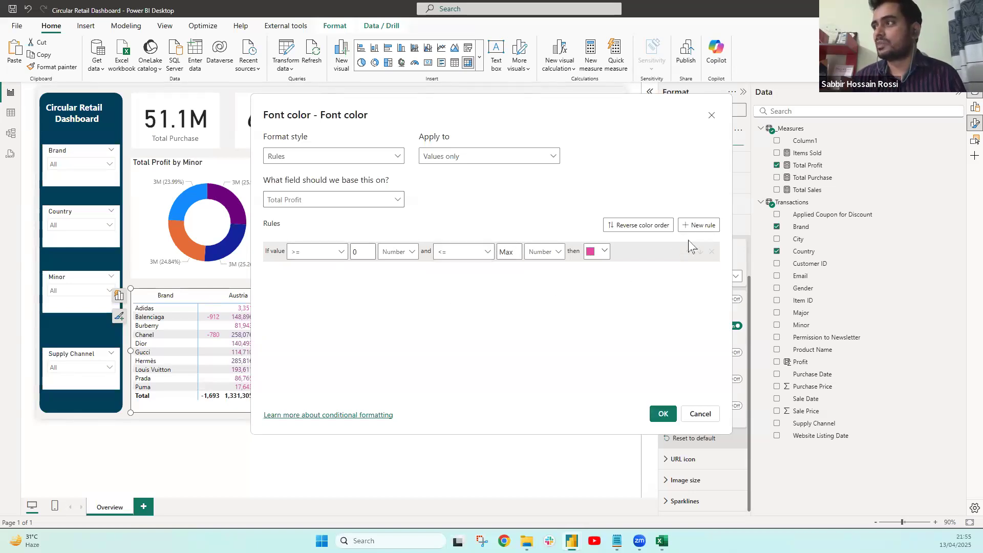
left_click(604, 250)
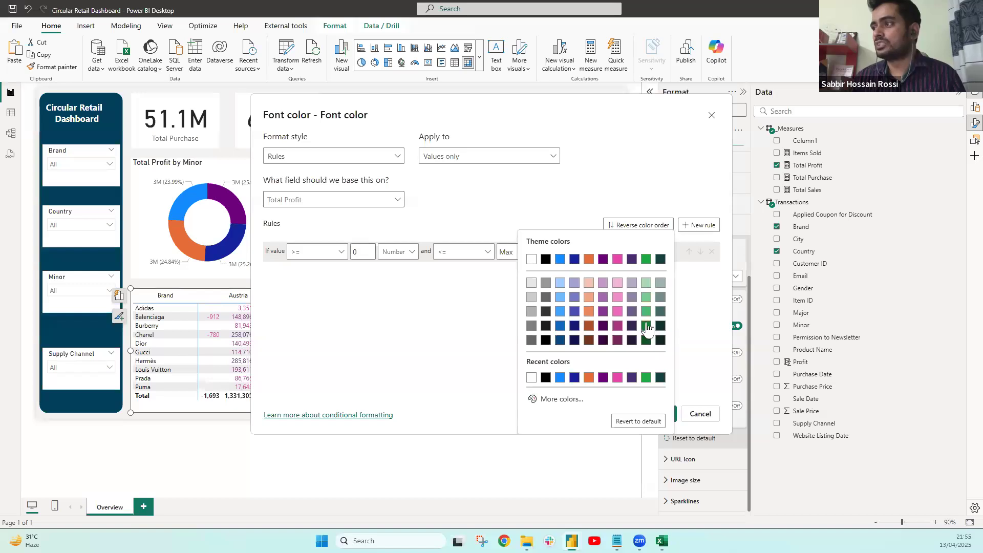
left_click(645, 311)
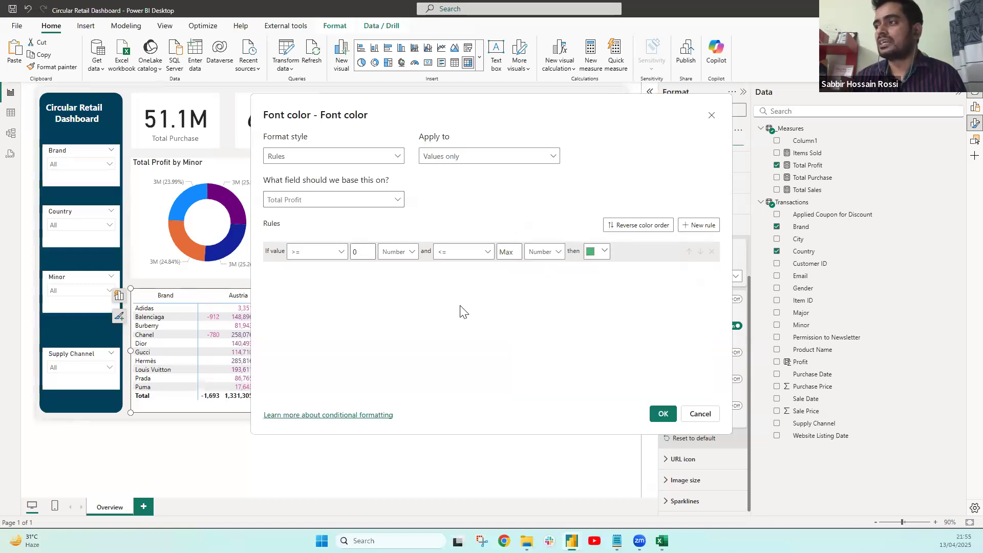
Add a second rule coloring numbers >= Min and < 0 in a custom red, and apply the font color rules
left_click(694, 225)
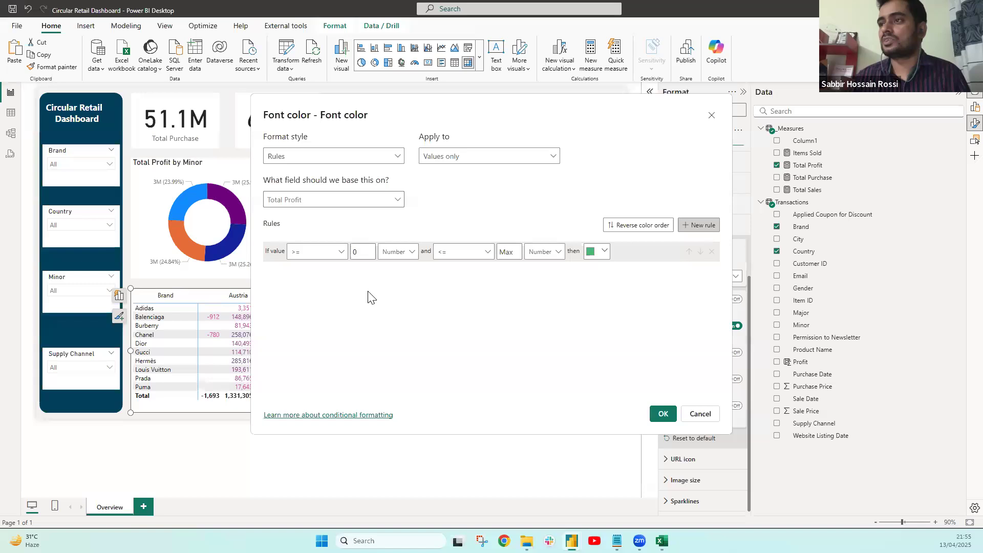
left_click(363, 294)
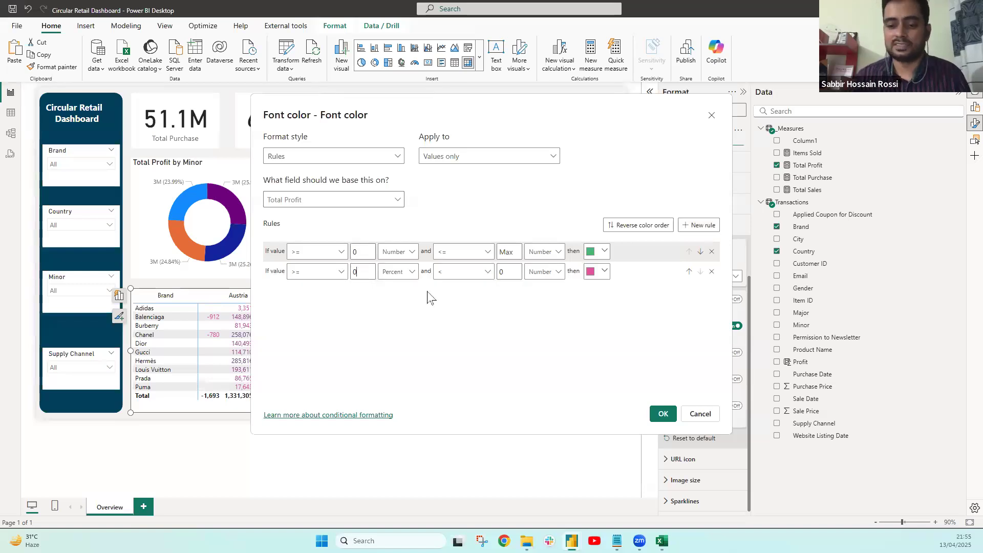
left_click(399, 272)
left_click(397, 292)
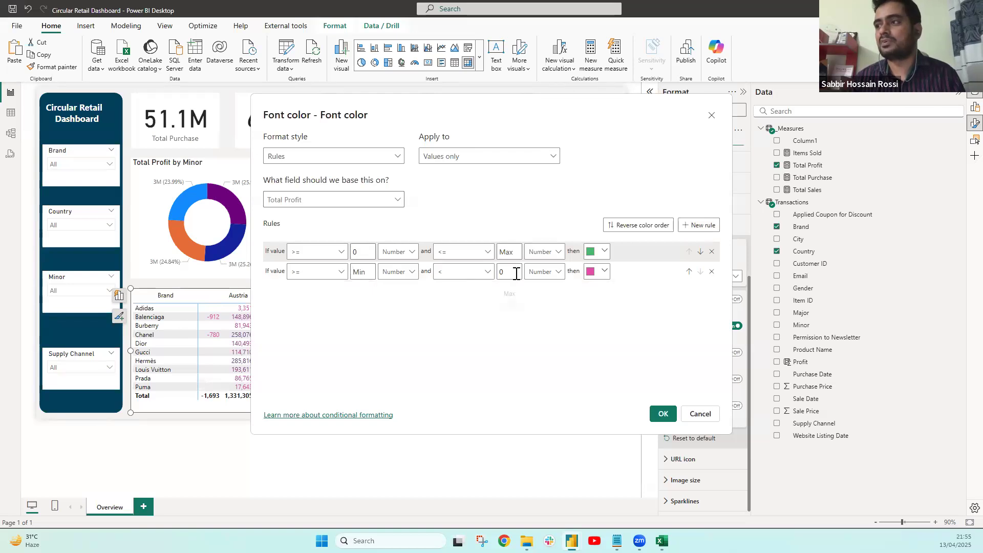
left_click(597, 272)
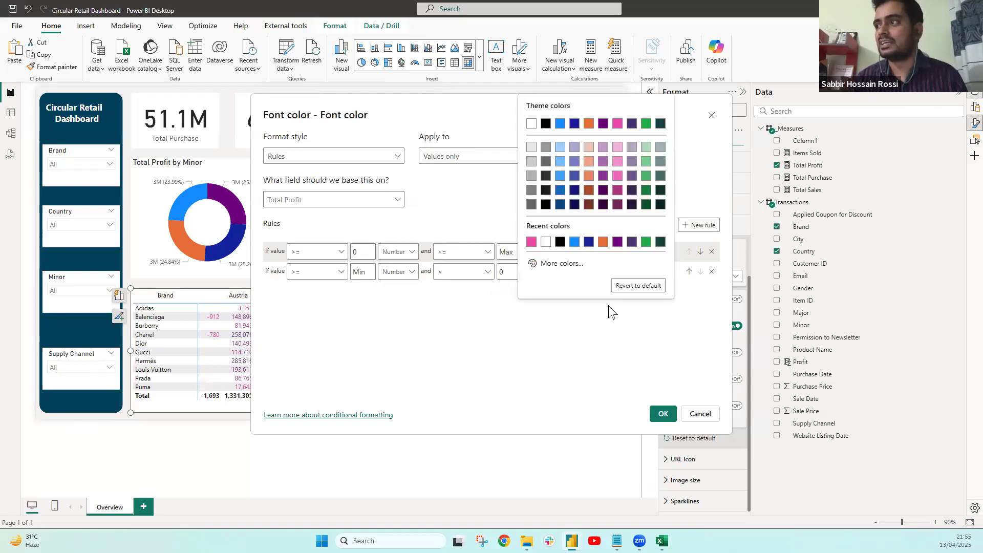
left_click(561, 264)
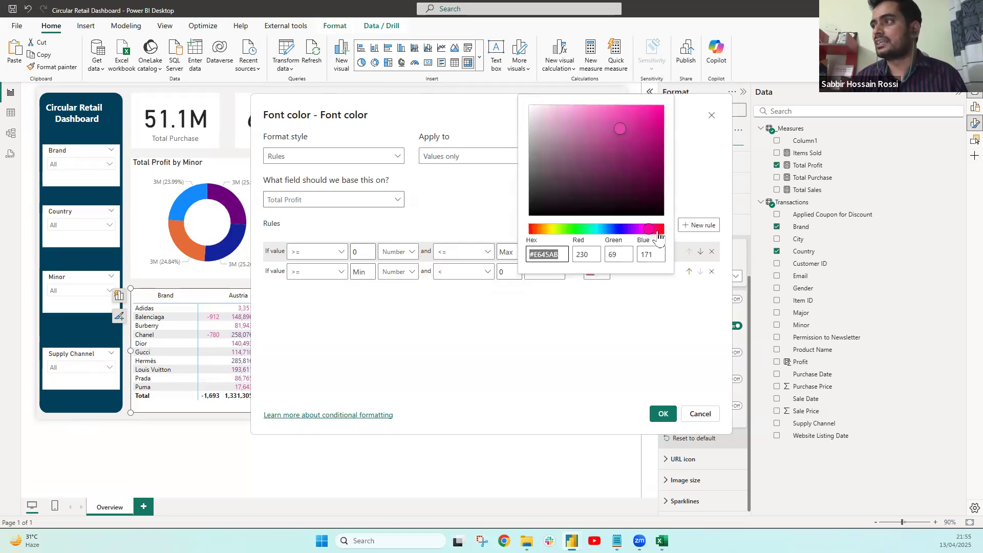
left_click(535, 229)
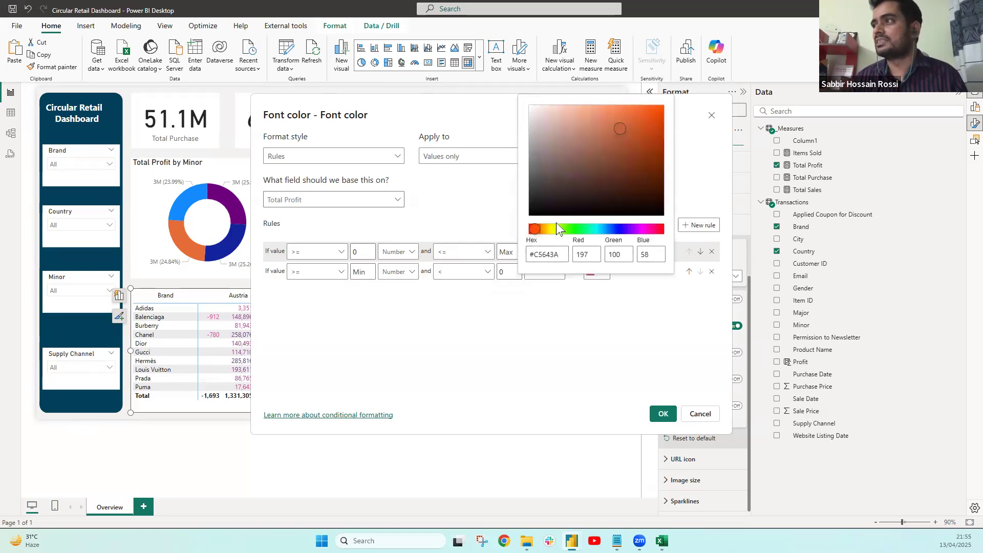
left_click(653, 140)
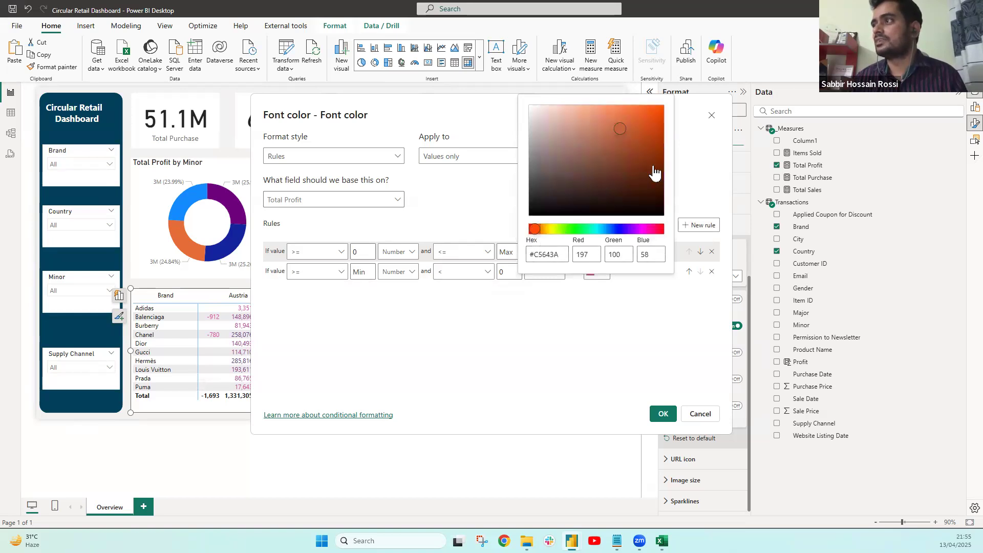
left_click(638, 363)
left_click(663, 418)
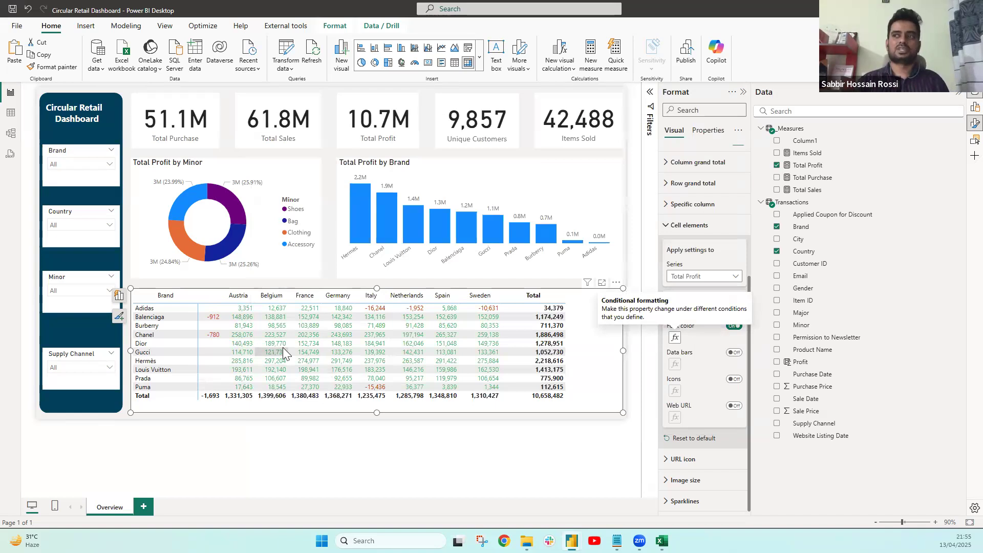
Duplicate the Overview page and rename the copy as Map
right_click(123, 507)
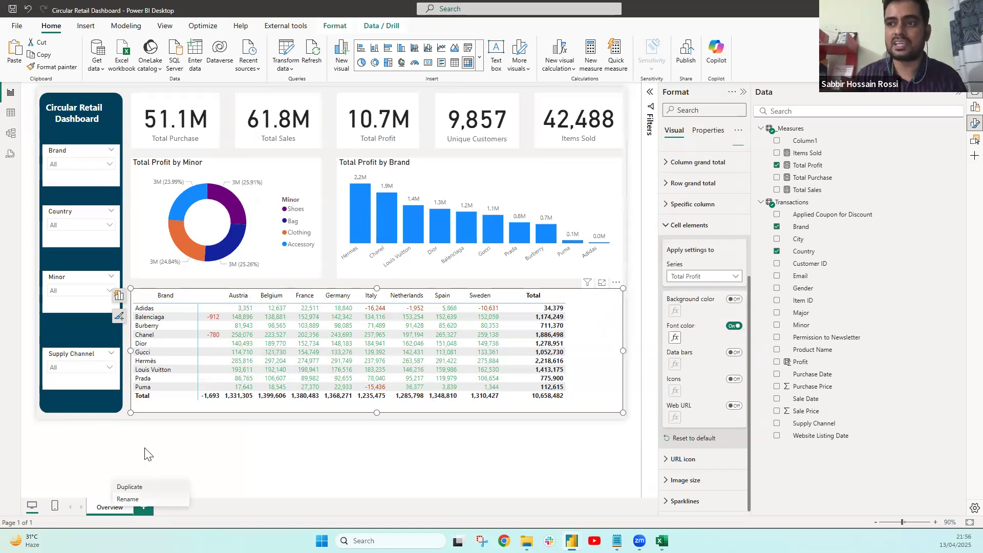
left_click(131, 489)
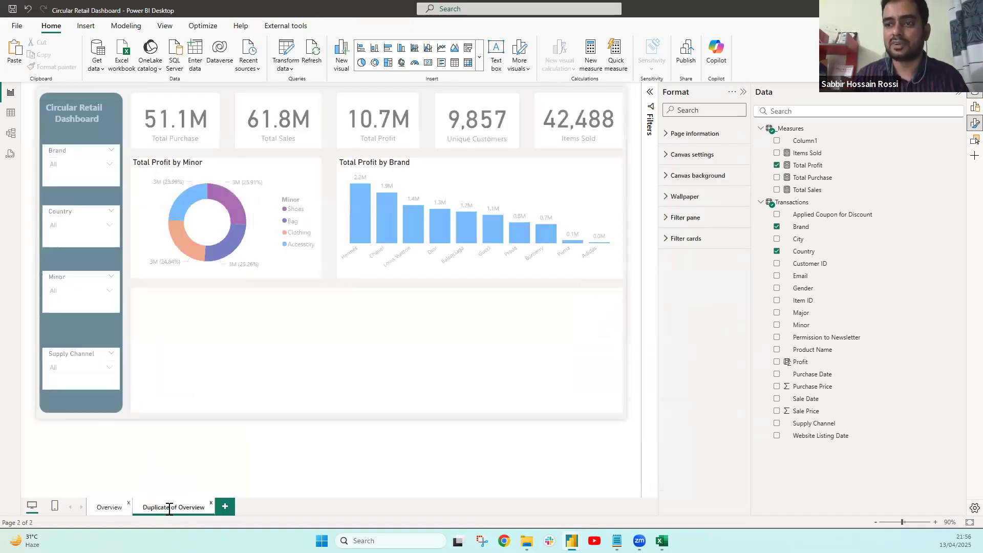
double_click(169, 506)
key("BackSpace")
type("Map")
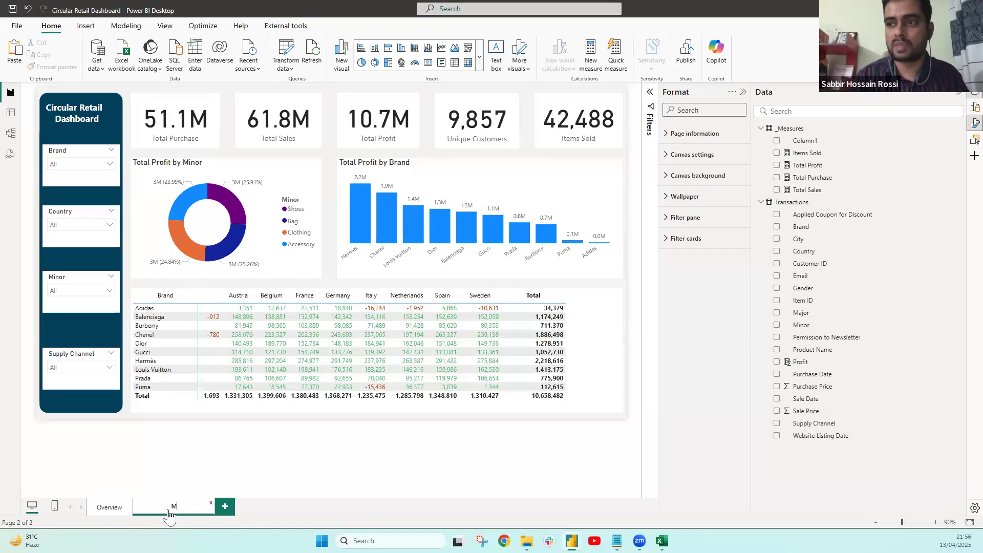
key("Return")
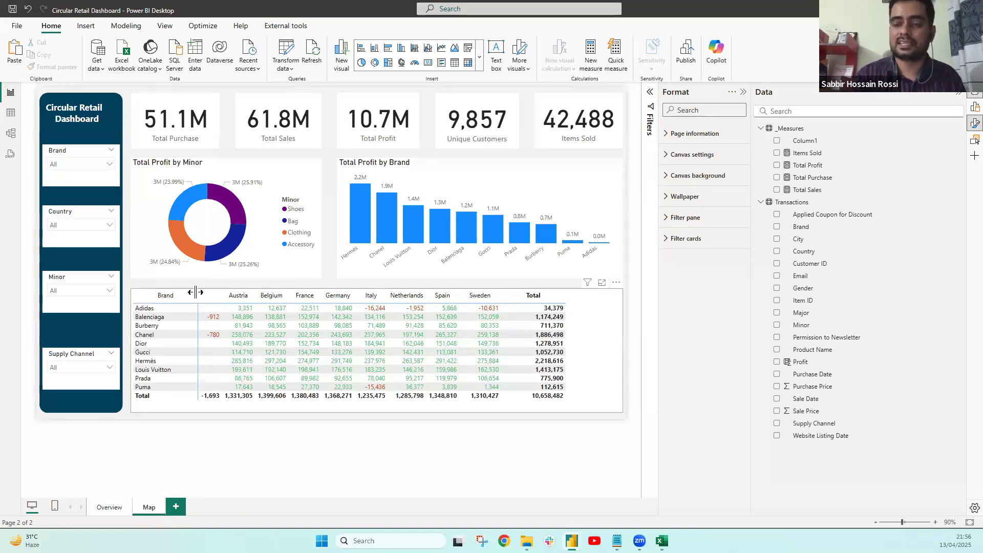
Delete the donut chart, the brand column chart and the matrix from the Map page
left_click(210, 272)
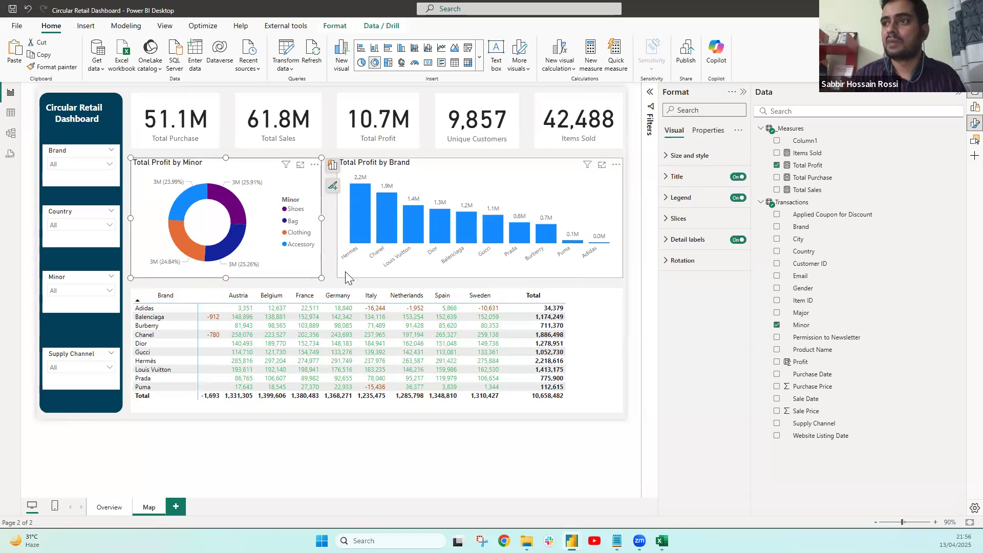
left_click(345, 271, "ctrl")
left_click(286, 289, "ctrl")
key("Delete")
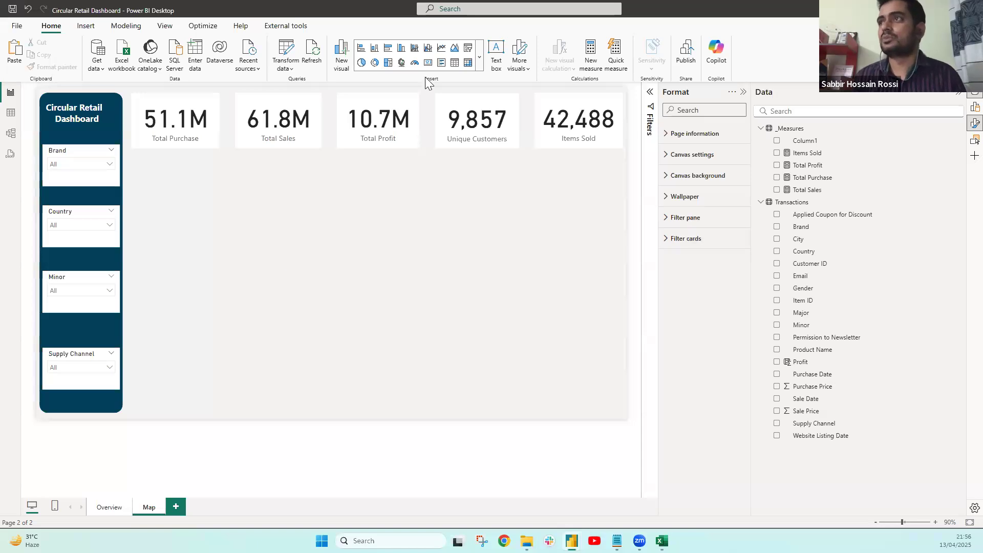
Insert a map visual and resize it to fill the empty area below the KPI cards
left_click(479, 64)
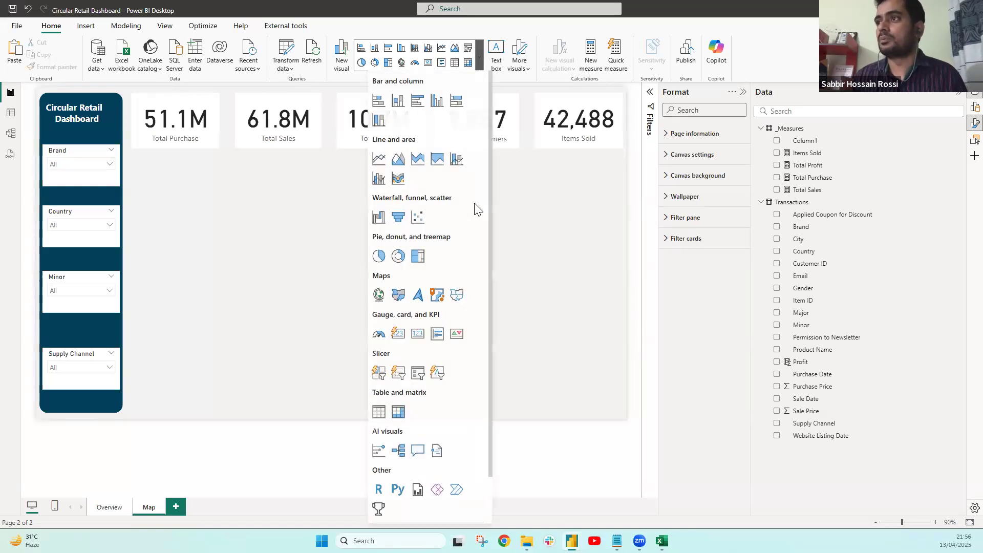
left_click(379, 295)
left_click_drag(175, 148, 175, 157)
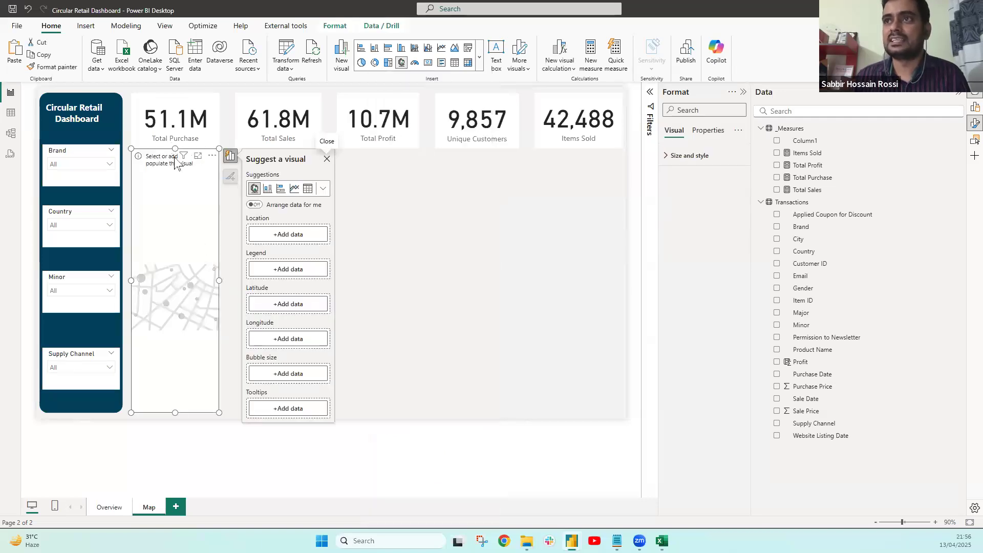
left_click_drag(217, 283, 621, 311)
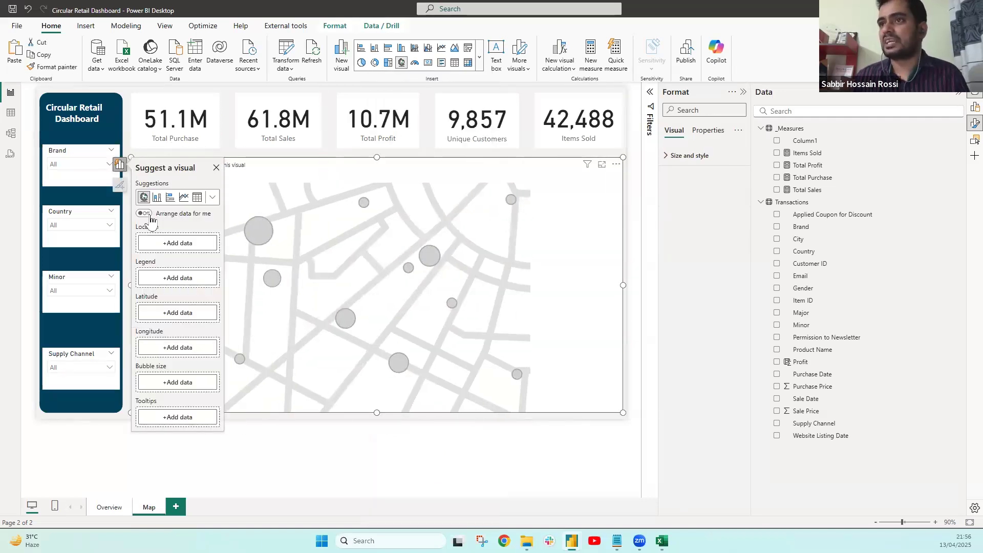
Set the map's location to the Country field from the Transactions table
left_click(178, 243)
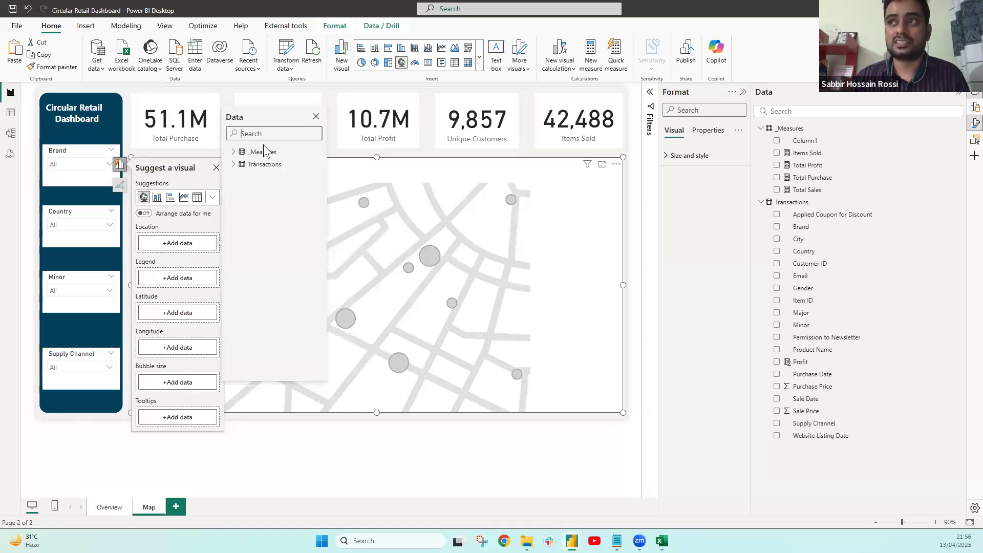
left_click(234, 164)
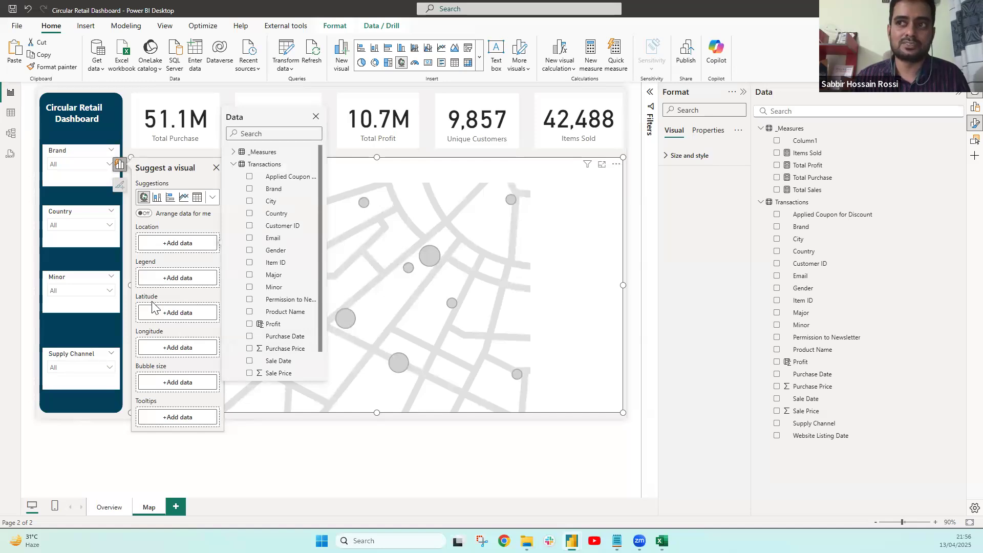
left_click(250, 215)
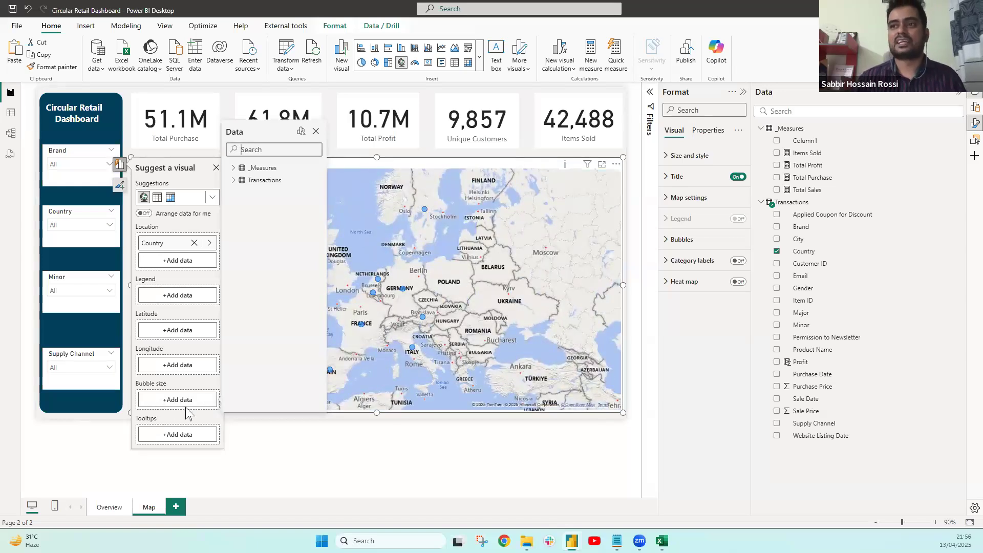
Set the data category of the Transactions table's Country column to Country and of its City column to City
left_click(27, 133)
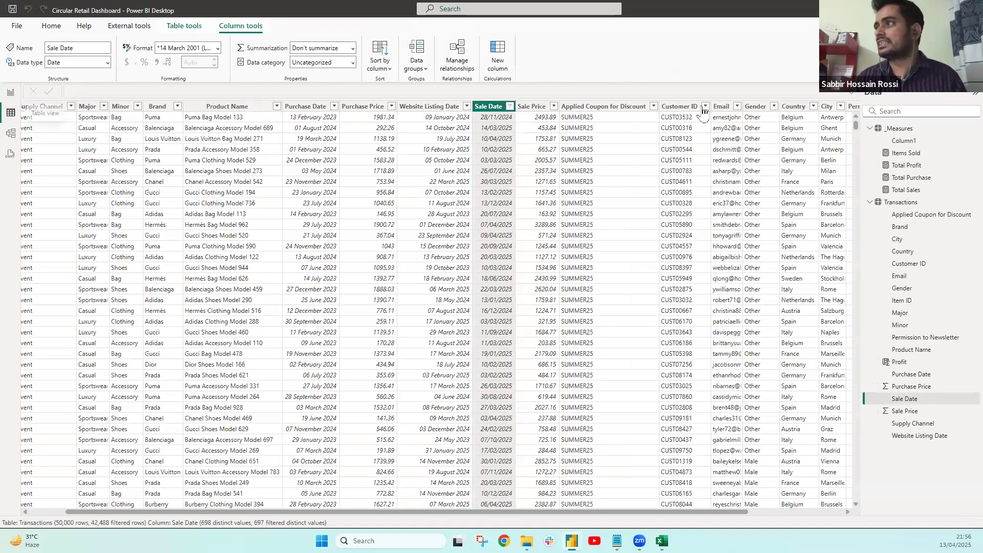
scroll(307, 199, "right", 3)
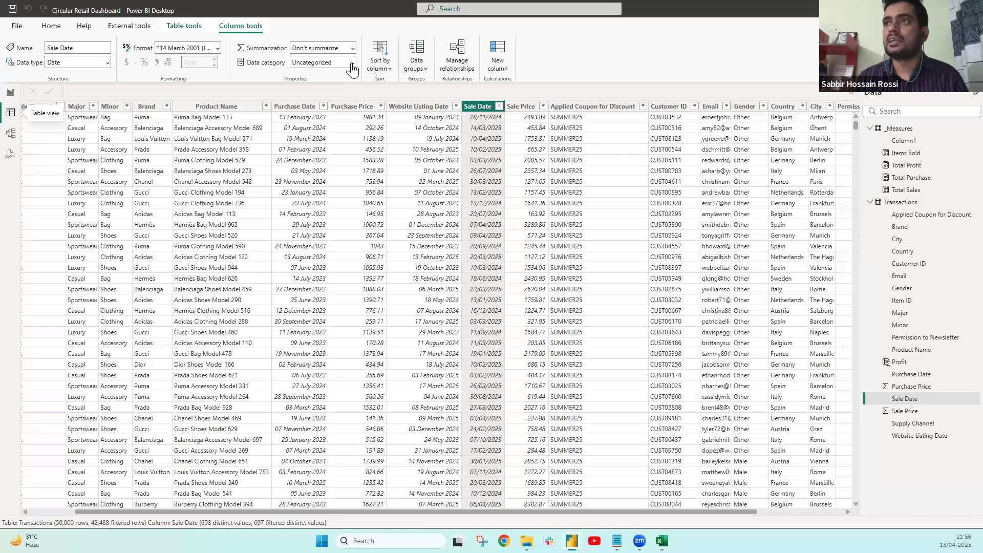
left_click(700, 106)
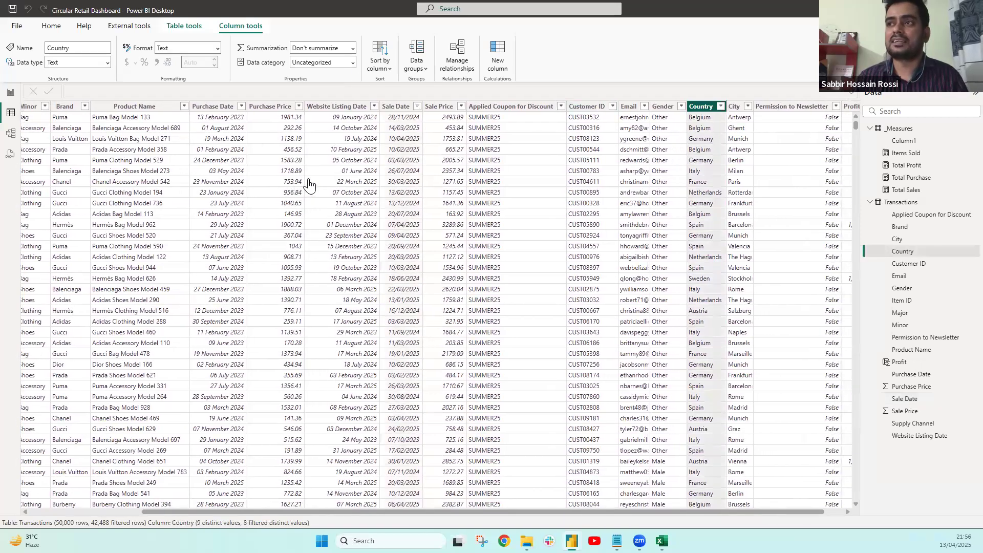
left_click(352, 63)
left_click(308, 179)
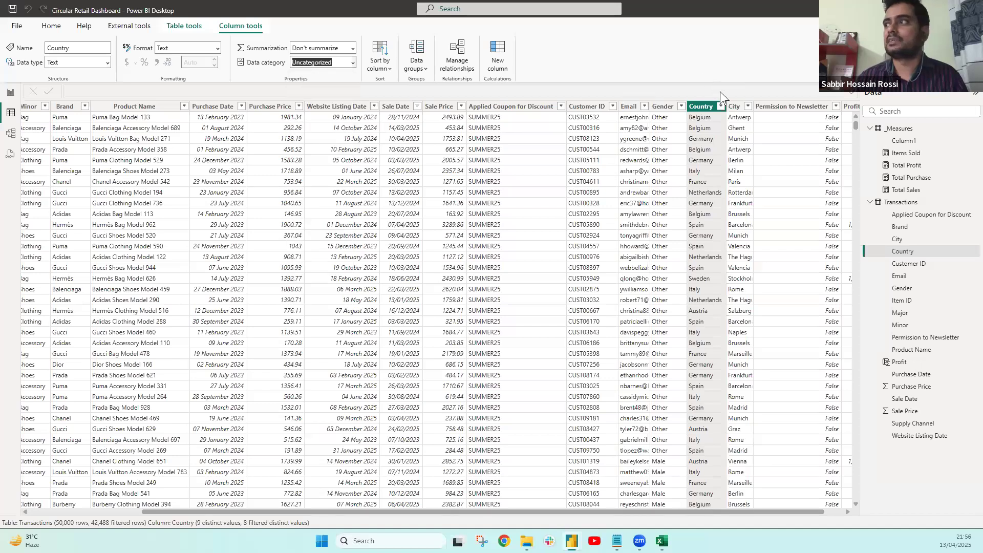
left_click(733, 107)
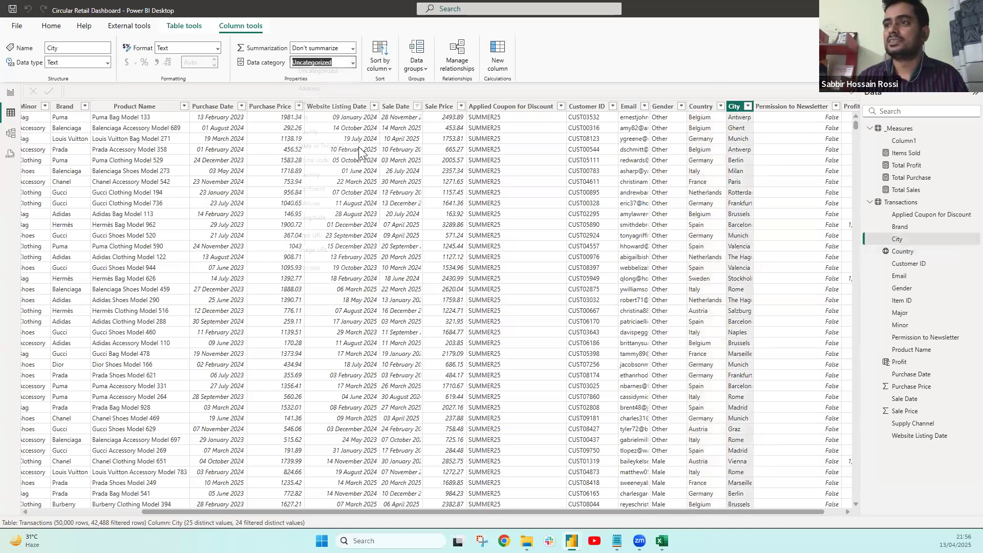
left_click(352, 63)
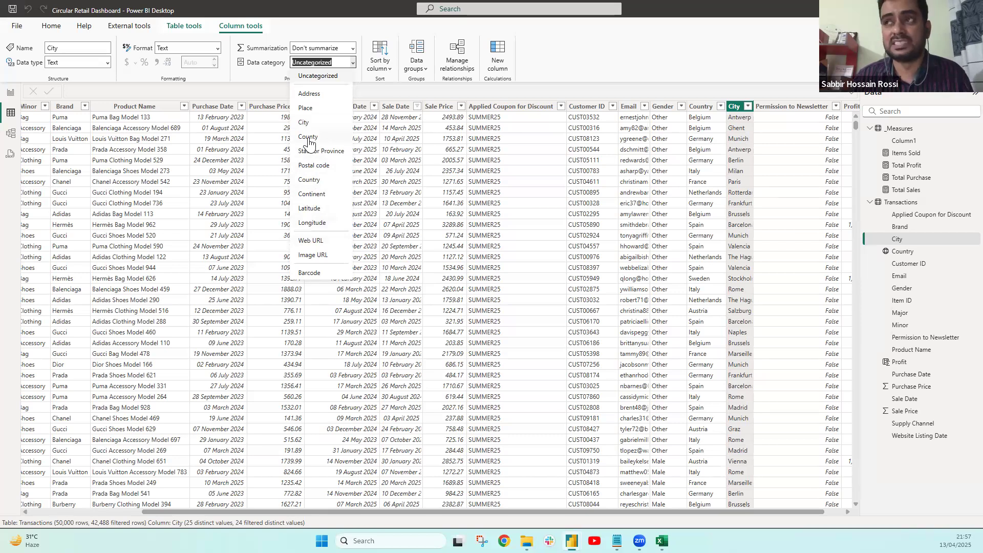
Size the map's bubbles by the Total Profit measure and convert the visual to a shape map
left_click(9, 95)
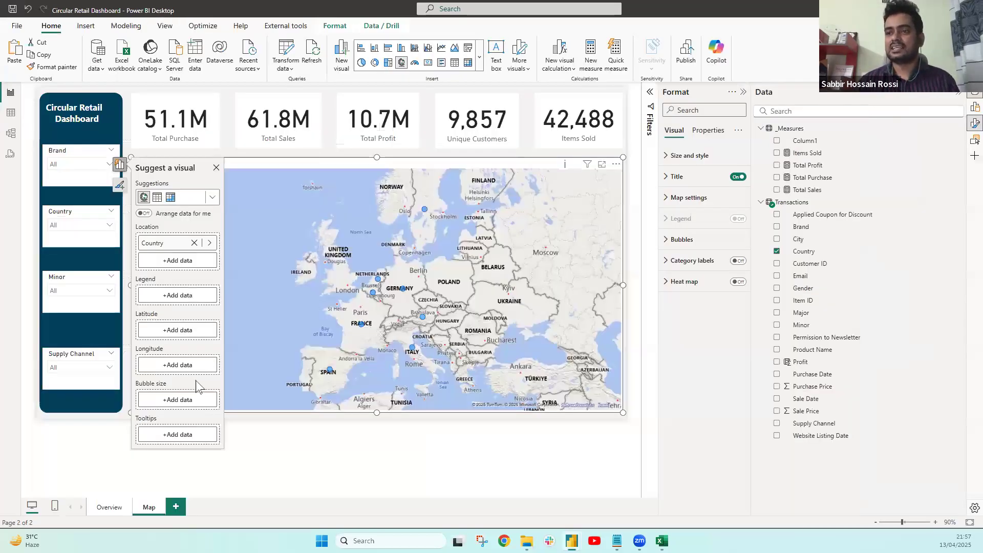
left_click(175, 401)
left_click(233, 168)
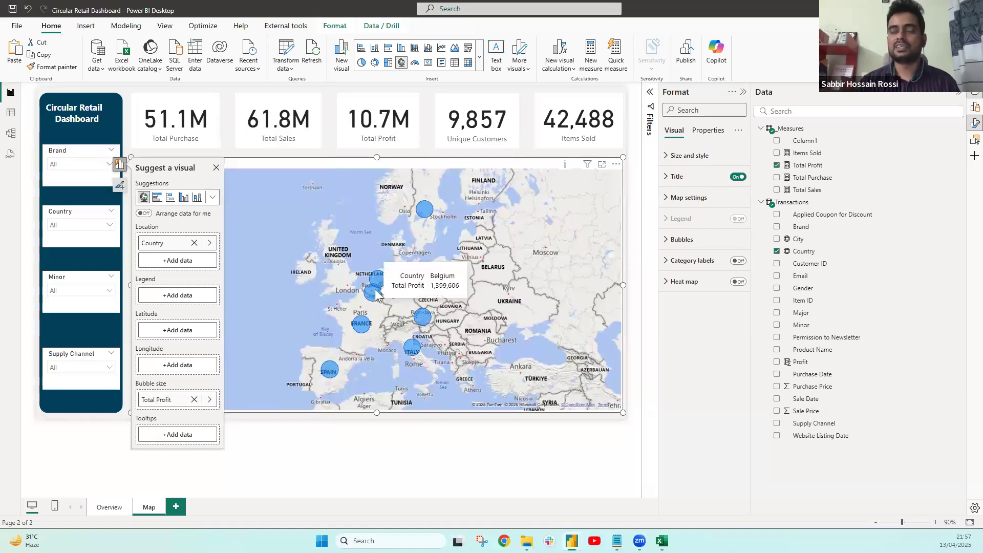
left_click(479, 57)
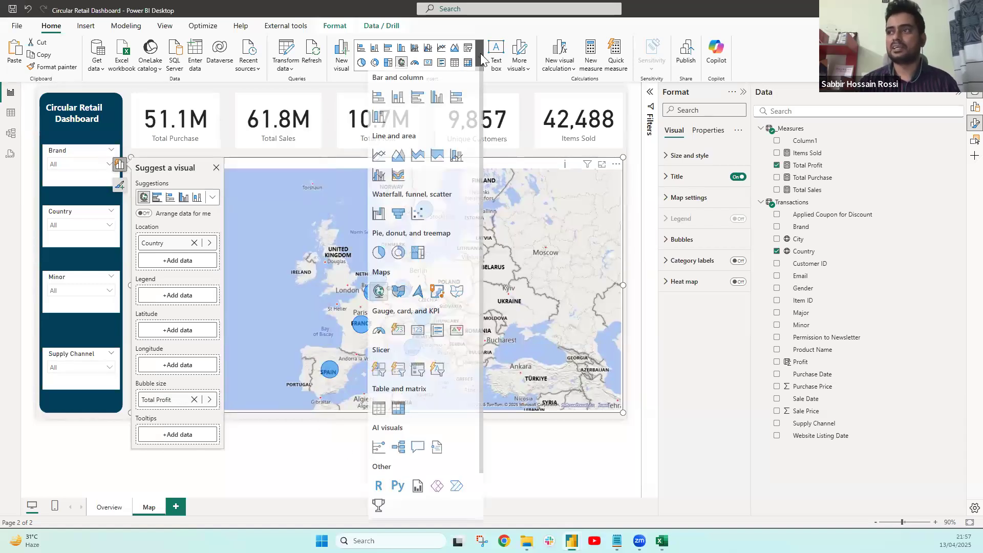
left_click(456, 297)
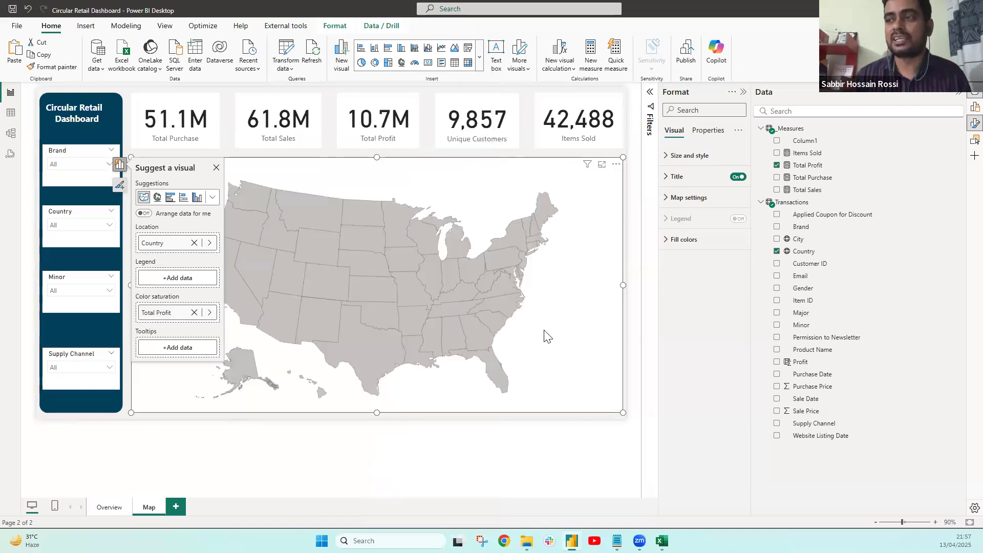
Set the shape map's map type to Custom map and load the file countries-110m.json
left_click(688, 198)
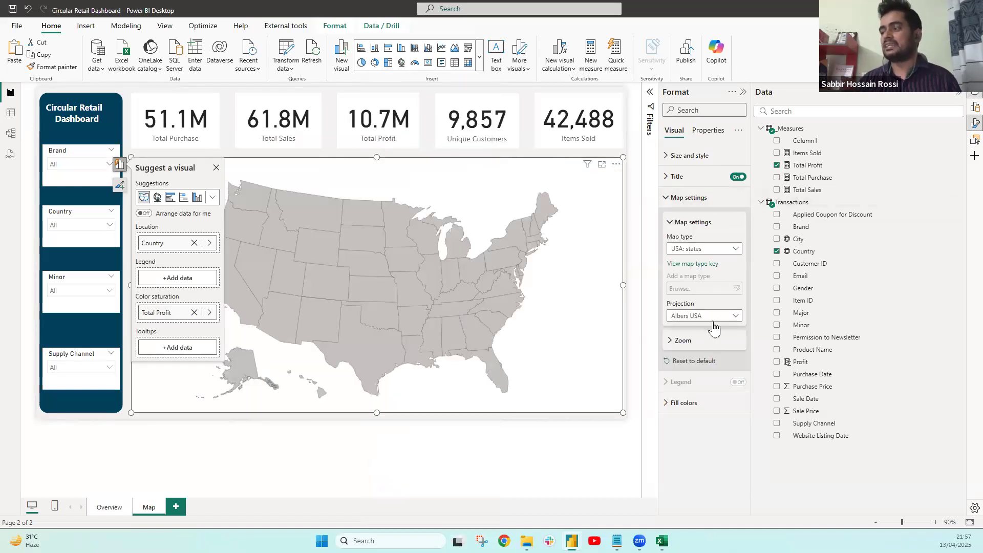
left_click(705, 250)
scroll(709, 378, "down", 1)
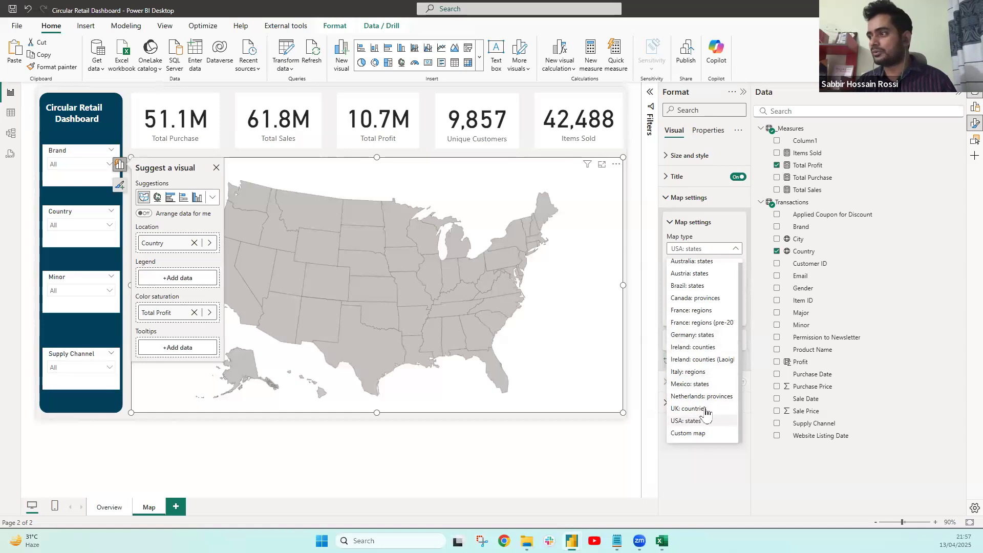
left_click(703, 241)
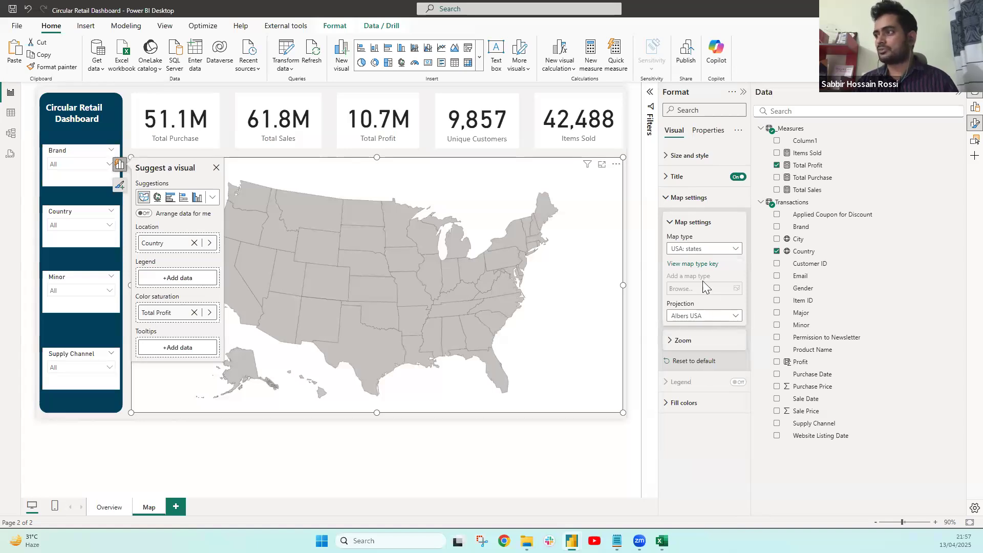
left_click(704, 249)
left_click(697, 434)
left_click(737, 276)
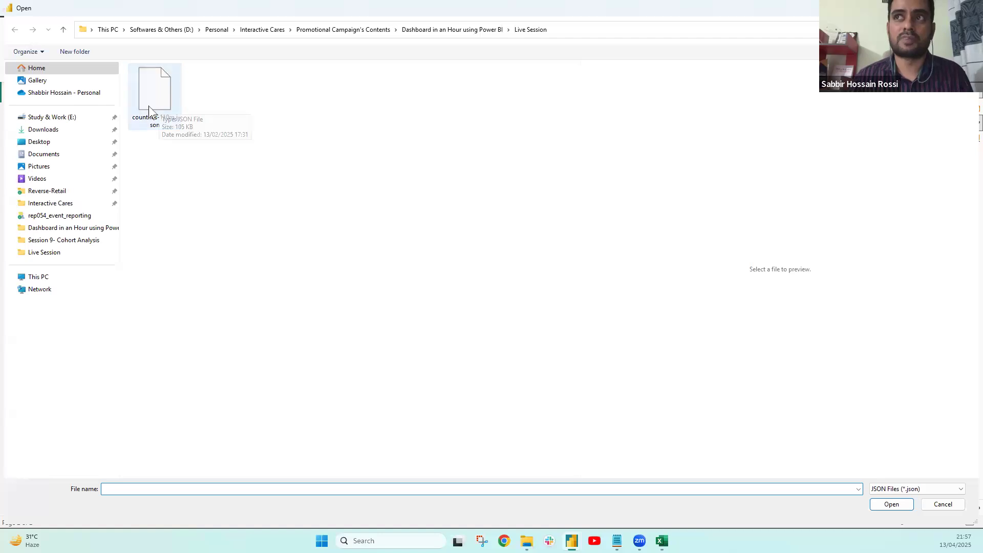
left_click(154, 91)
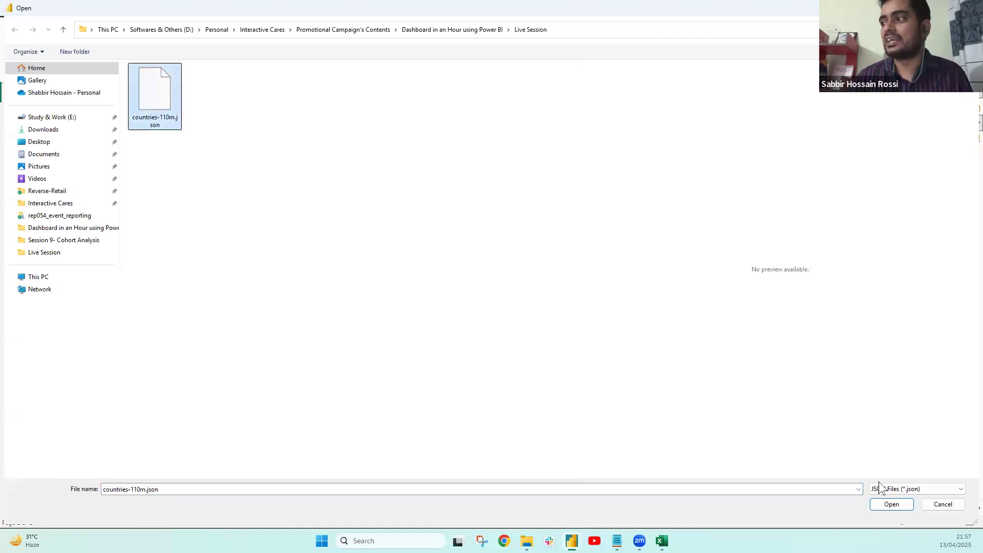
left_click(897, 507)
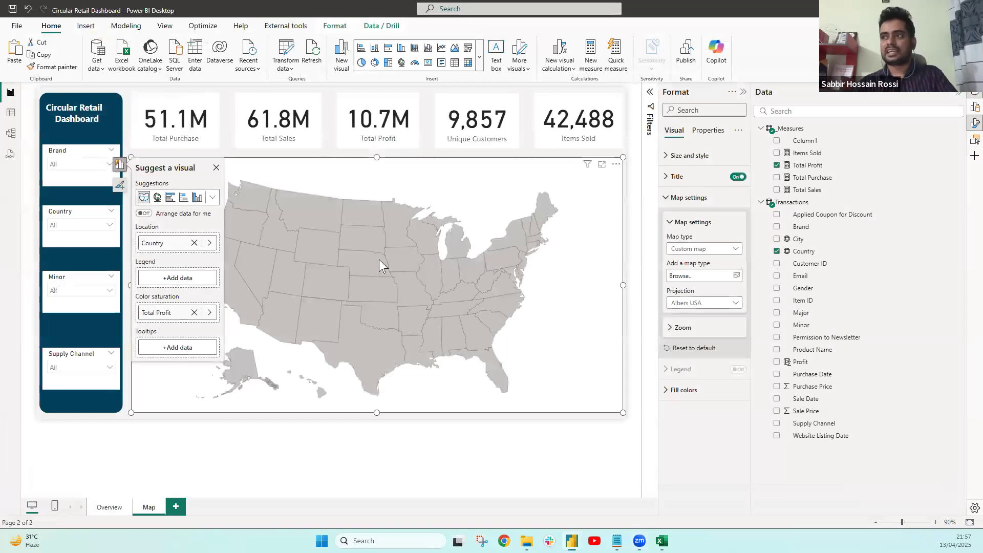
Turn on Auto zoom for the shape map
scroll(708, 285, "up", 2)
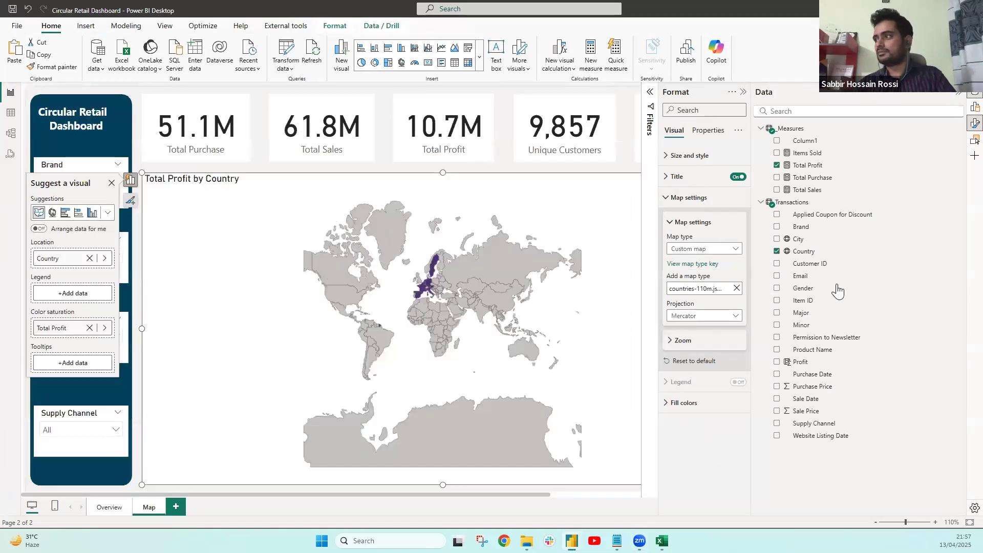
left_click(680, 340)
left_click(733, 355)
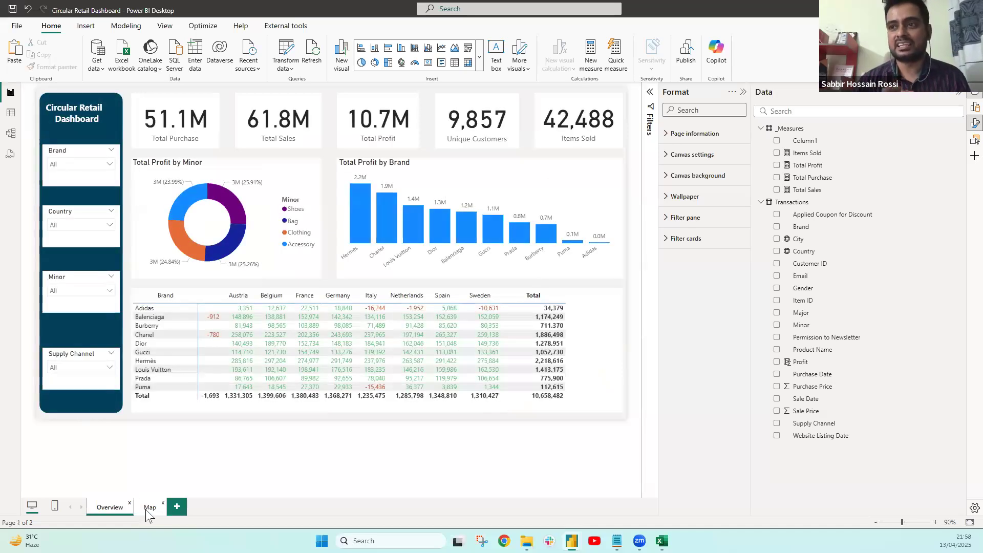
Check Sweden's profit on the Map page by highlighting the country and clearing the highlight
left_click(148, 508)
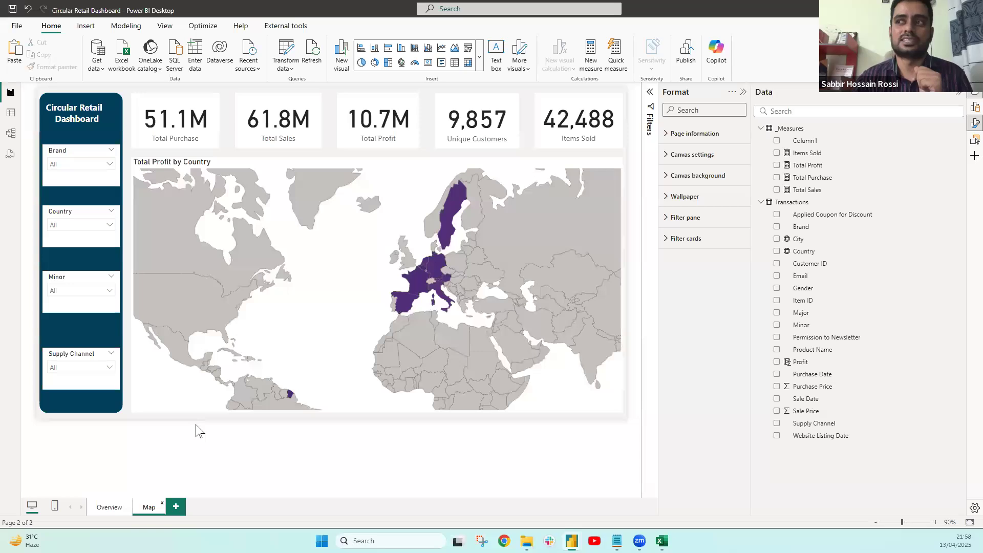
mouse_move(449, 231)
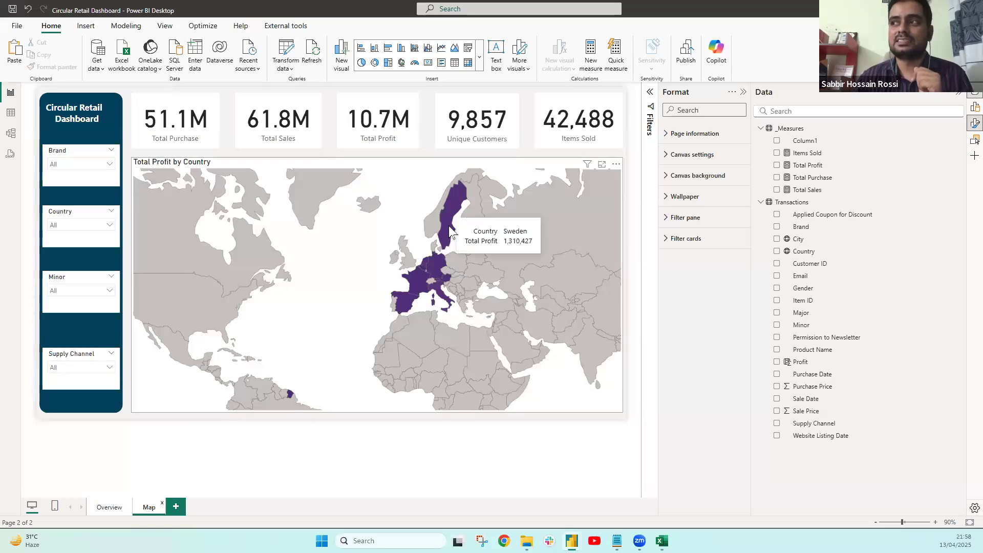
left_click(449, 230)
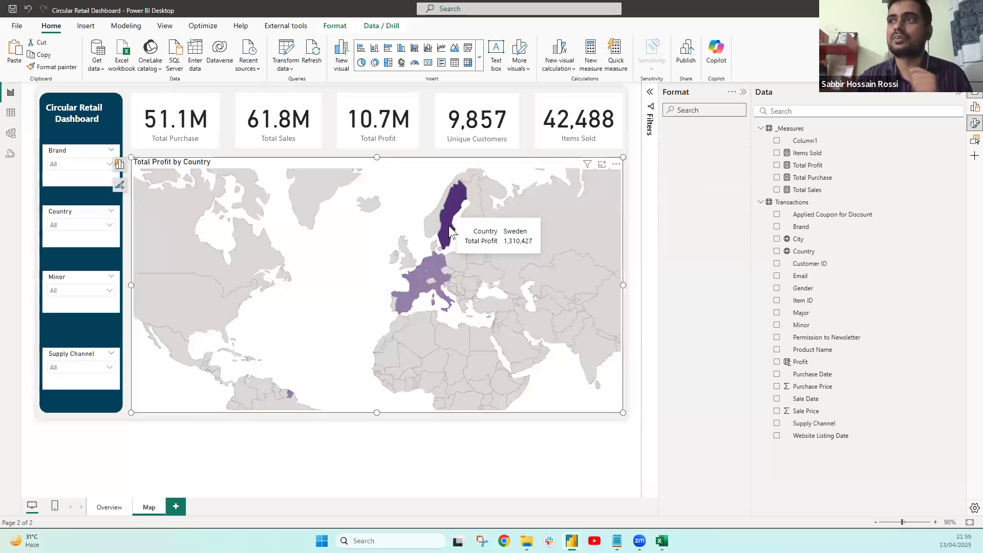
left_click(450, 230)
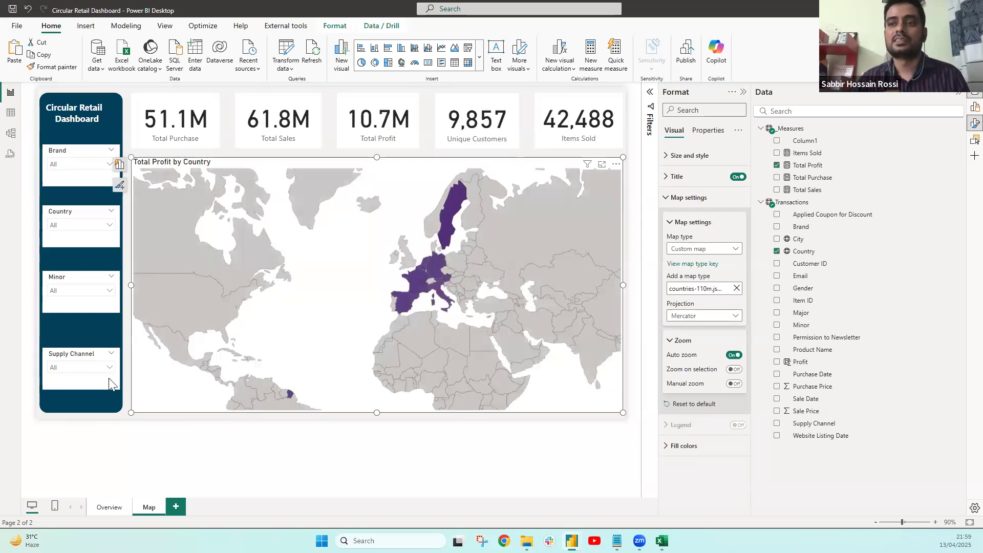
Publish the report from the Overview page to the Power BI Session folder in My workspace
left_click(109, 508)
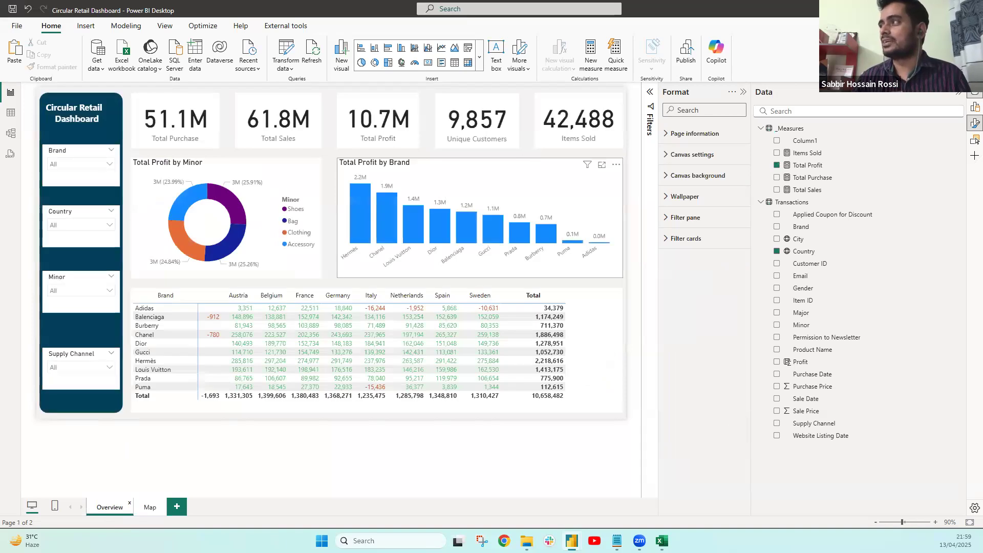
left_click(897, 9)
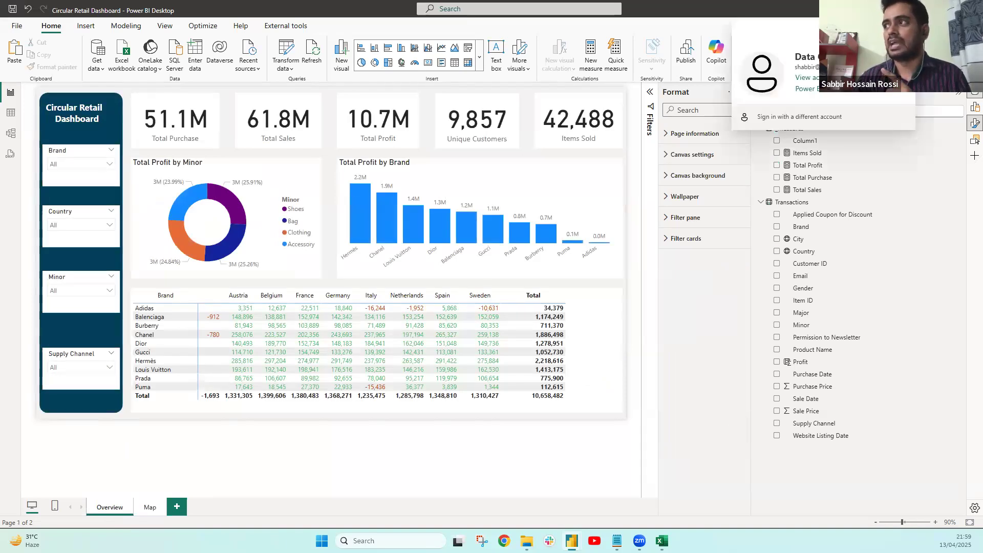
left_click(693, 58)
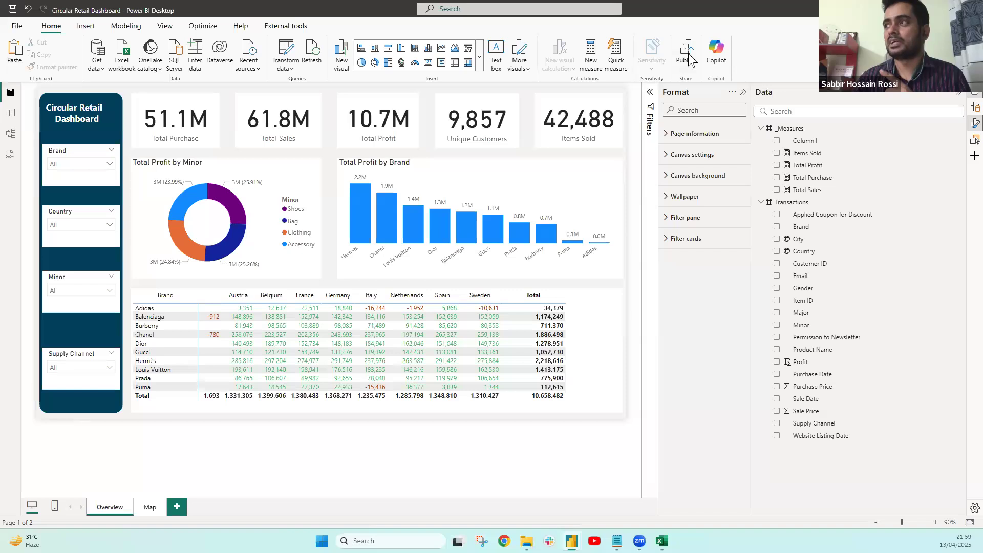
left_click(538, 288)
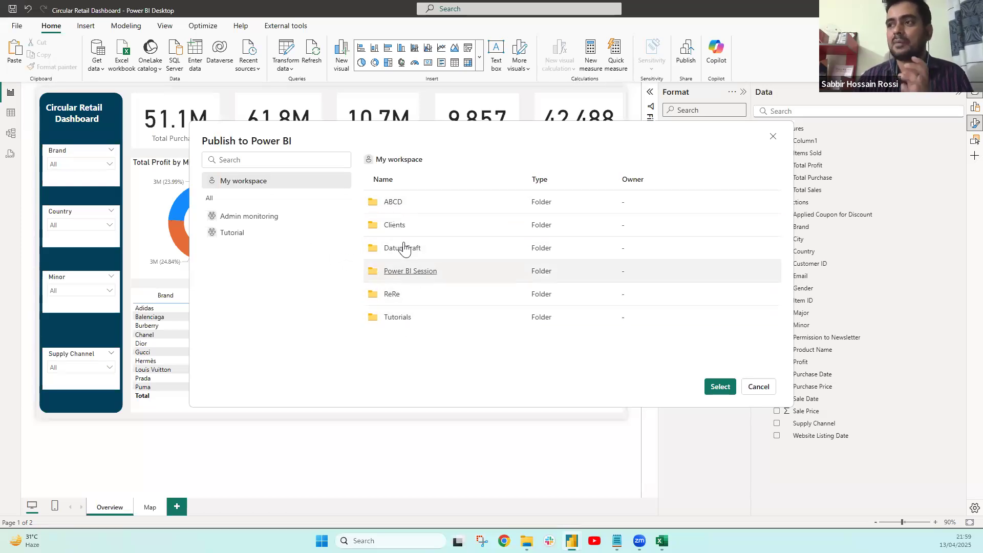
left_click(413, 272)
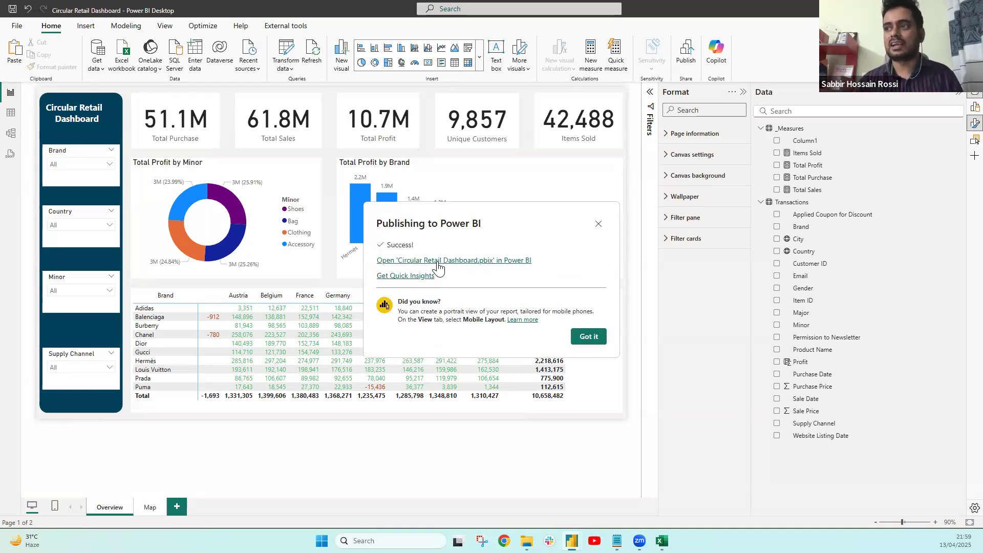
Open the published report in the Power BI service and view its Map and Overview pages
left_click(439, 261)
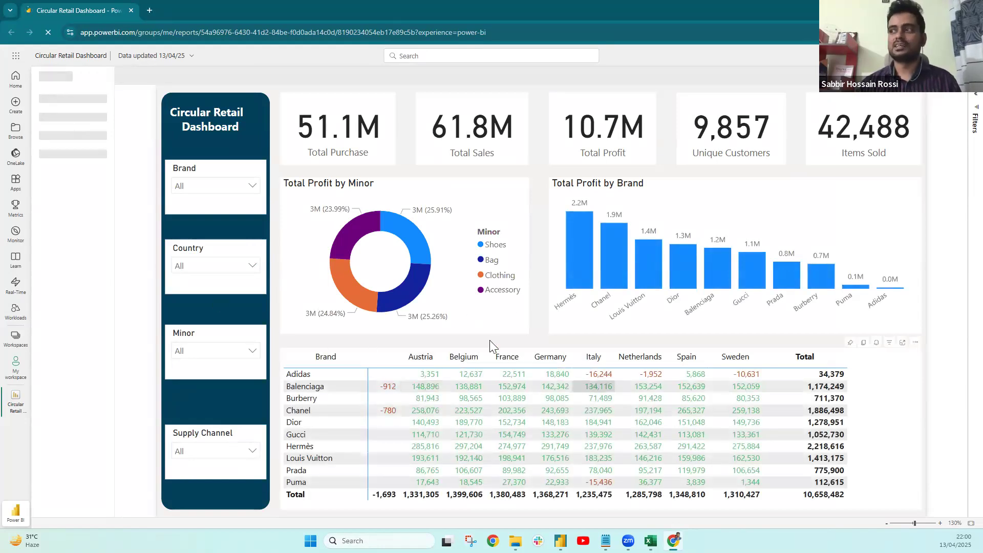
left_click(56, 123)
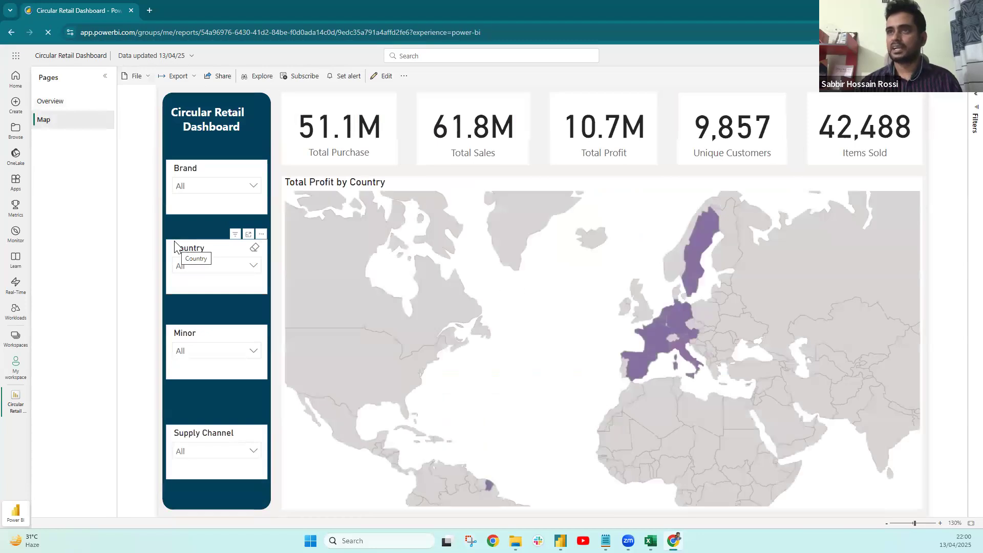
left_click(51, 103)
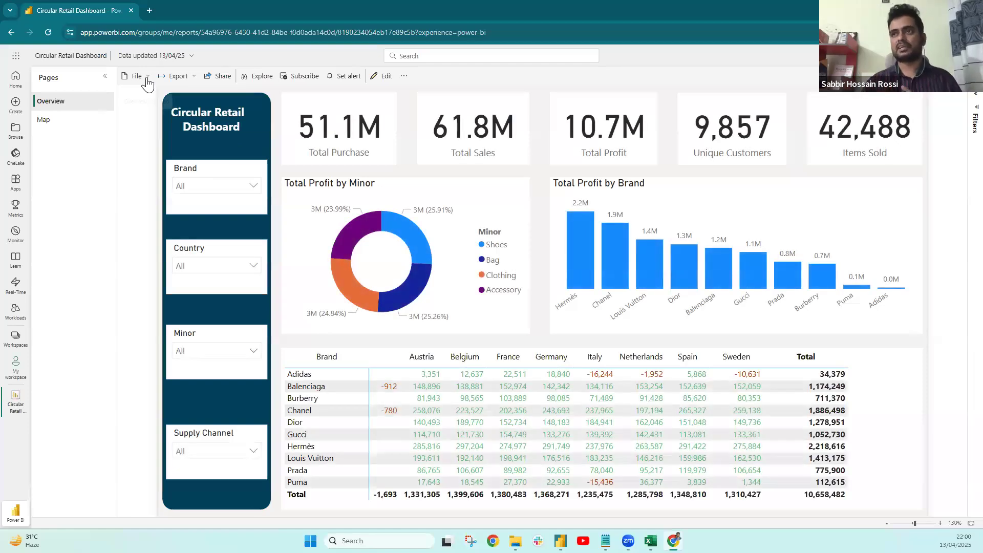
Publish the Circular Retail Dashboard report to the web with a public embed code
left_click(223, 84)
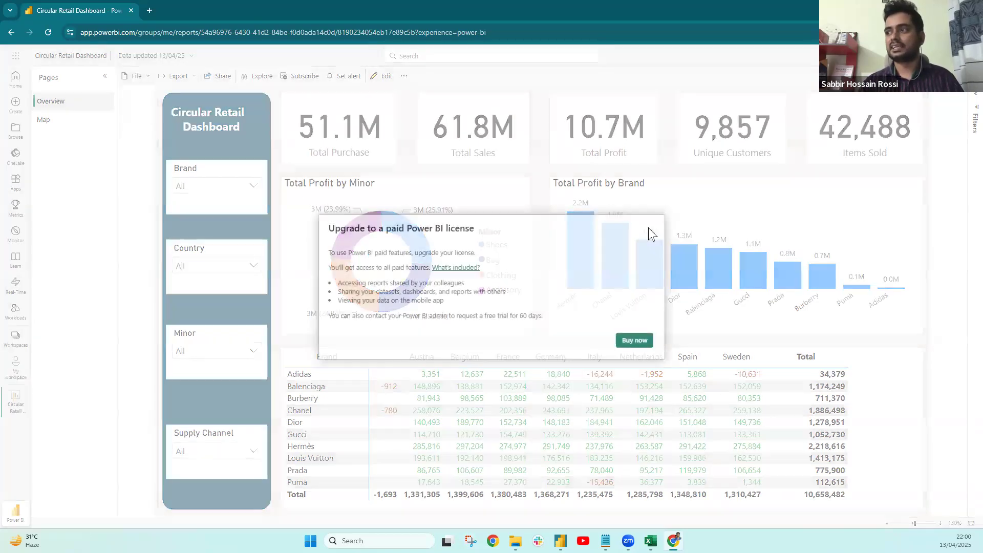
left_click(146, 85)
left_click(147, 79)
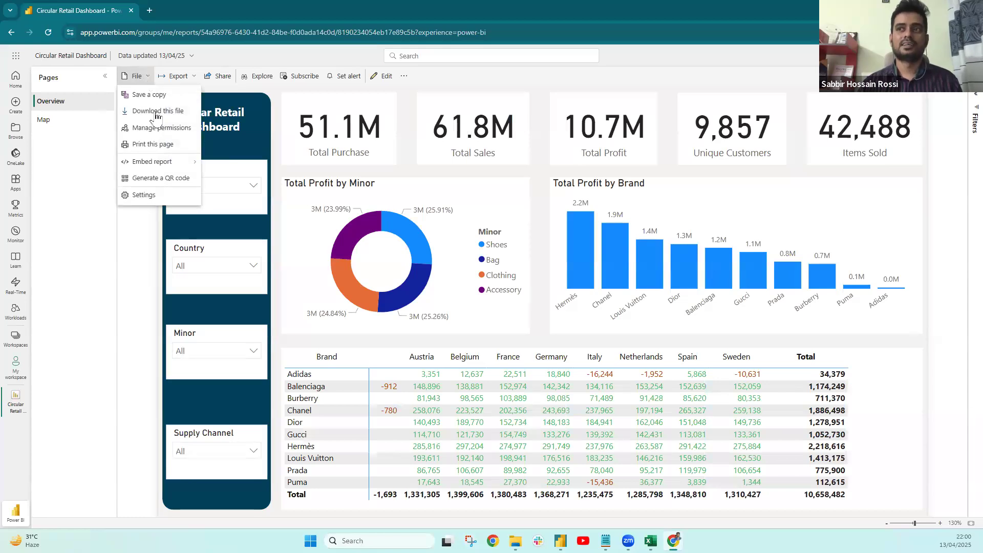
mouse_move(163, 163)
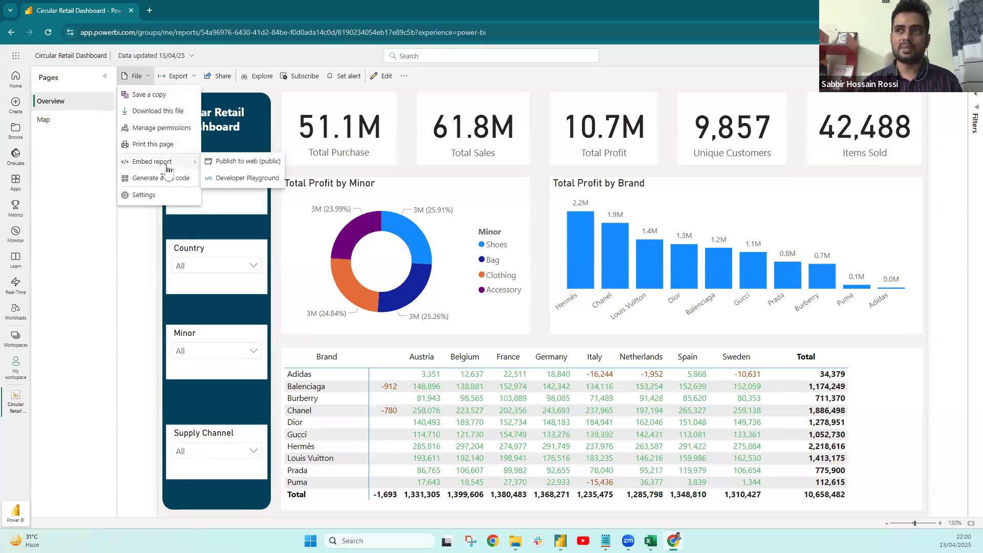
left_click(235, 164)
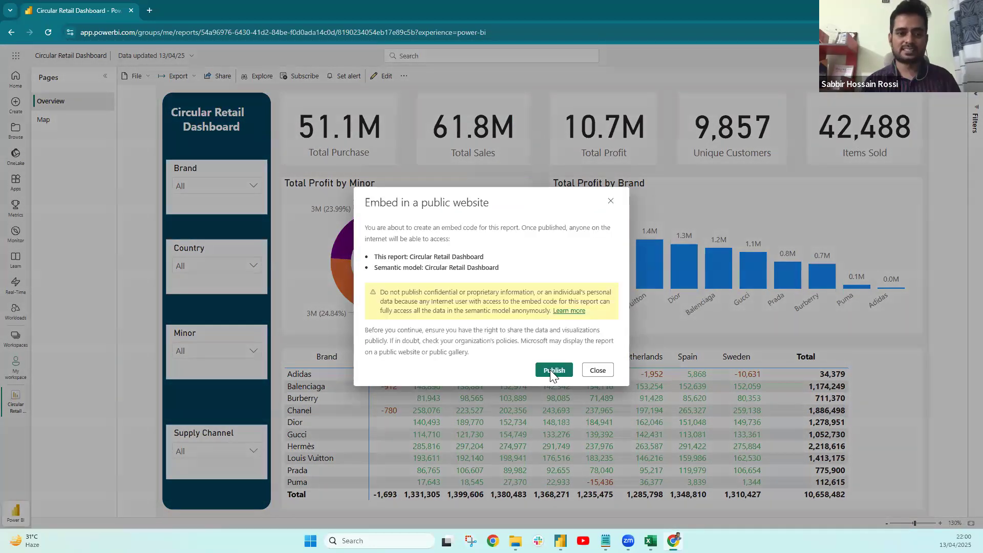
left_click(550, 370)
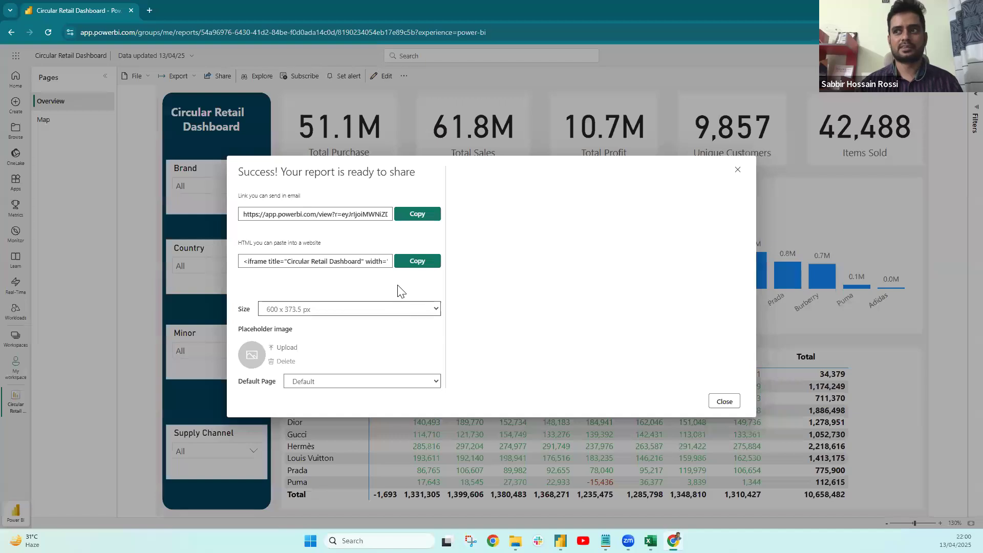
Copy the report's public link that can be sent in email and close the publish-to-web dialog
left_click(414, 221)
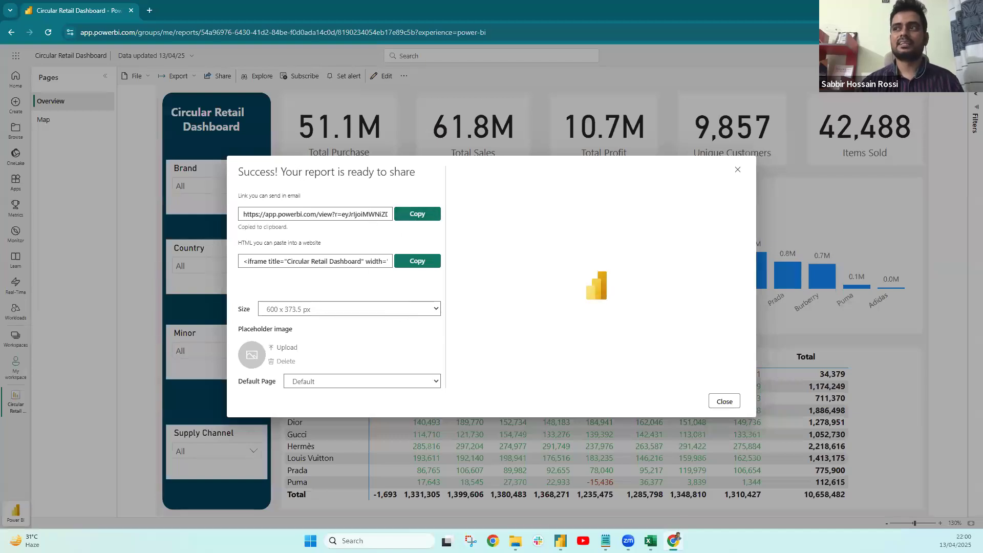
left_click(953, 32)
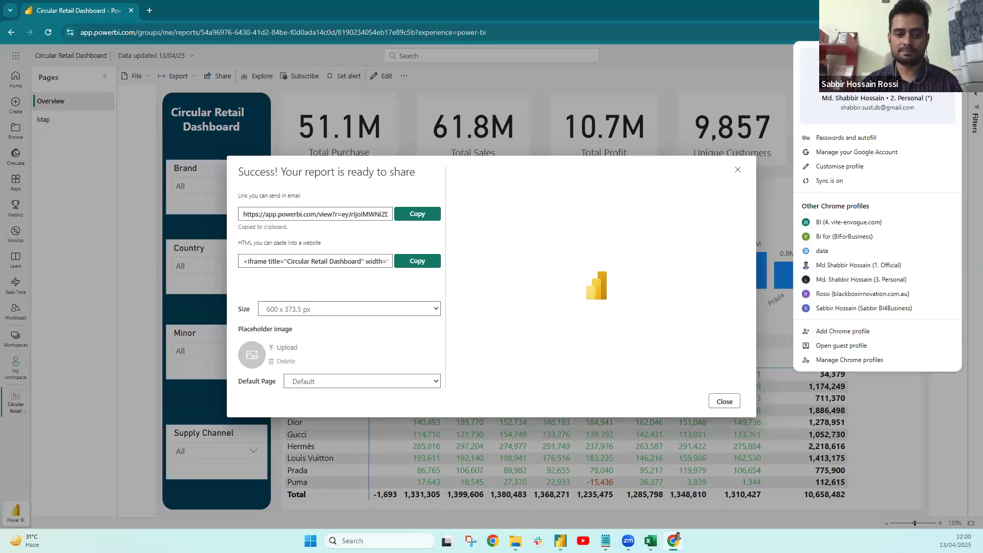
left_click(911, 36)
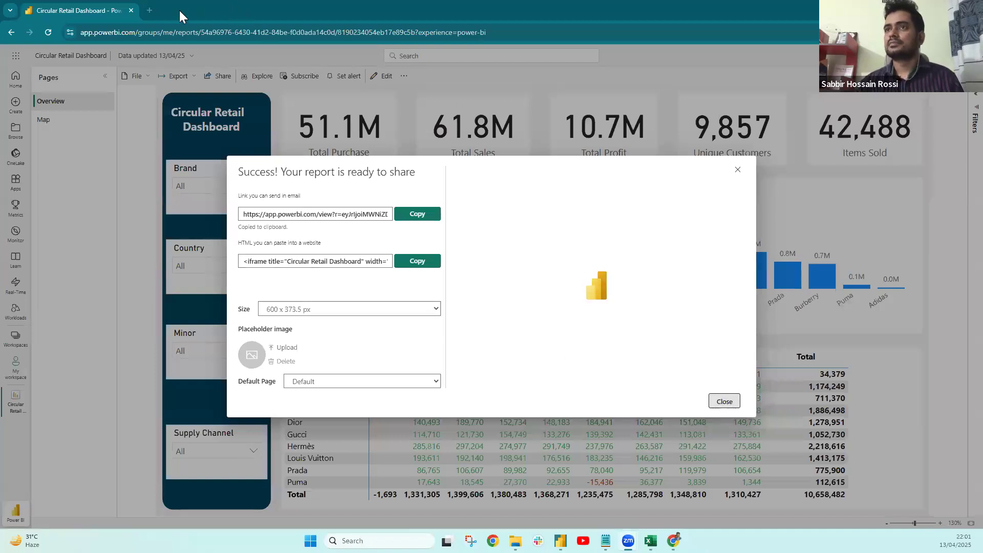
left_click(724, 405)
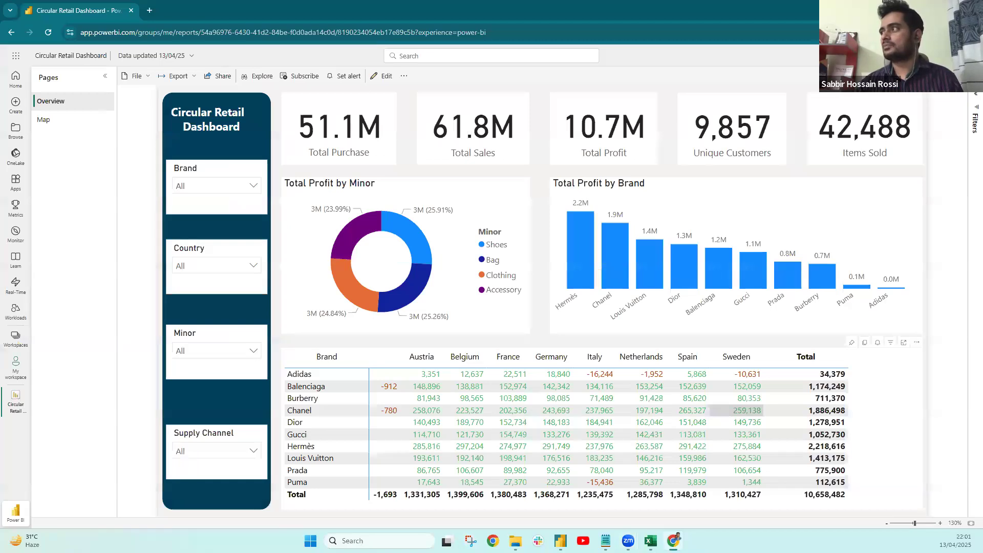
Open the copied public report link in a new private browser window
left_click(947, 32)
left_click(970, 32)
left_click(471, 48)
key("ctrl+shift+n")
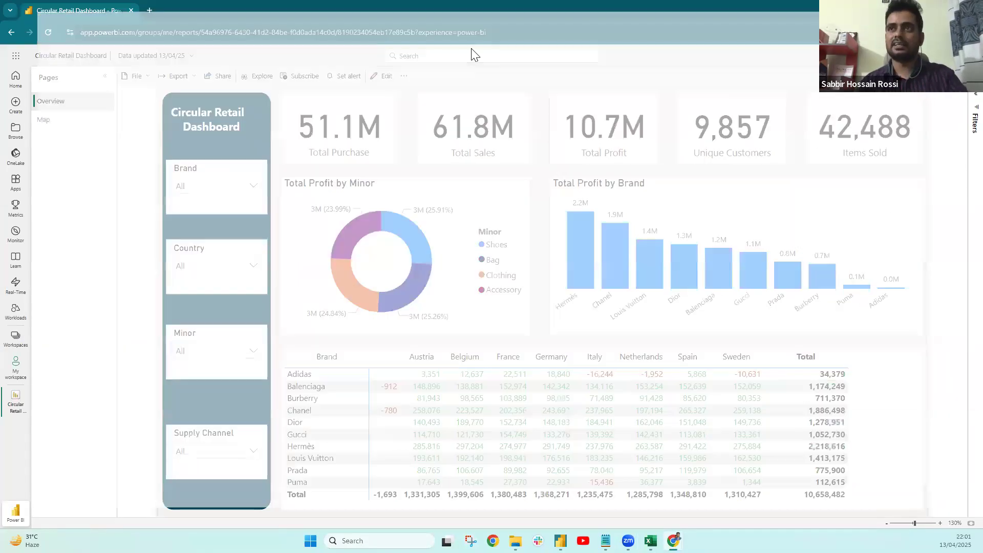
key("ctrl+v")
key("Return")
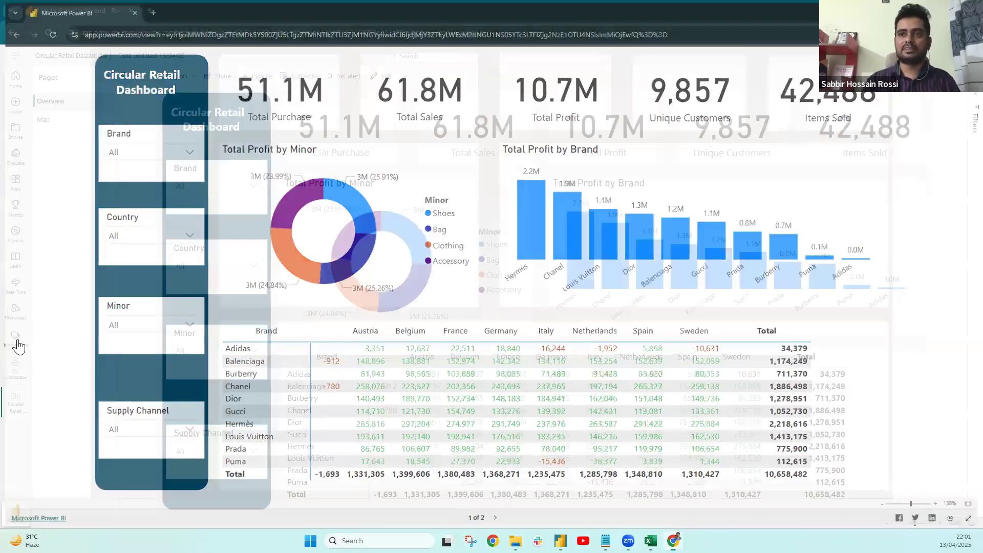
Return to the Power BI service, open My workspace and look inside its Tutorials folder
left_click(18, 347)
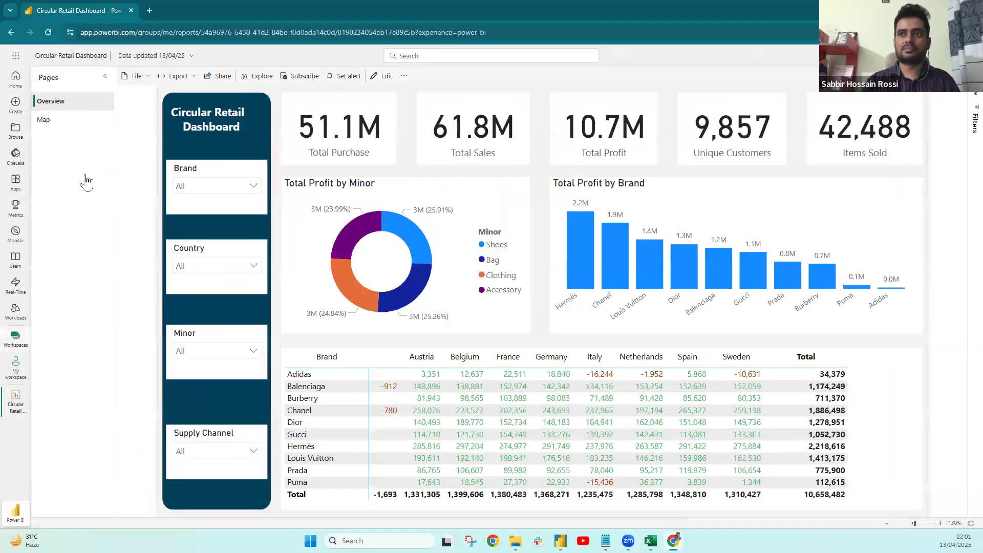
left_click(102, 134)
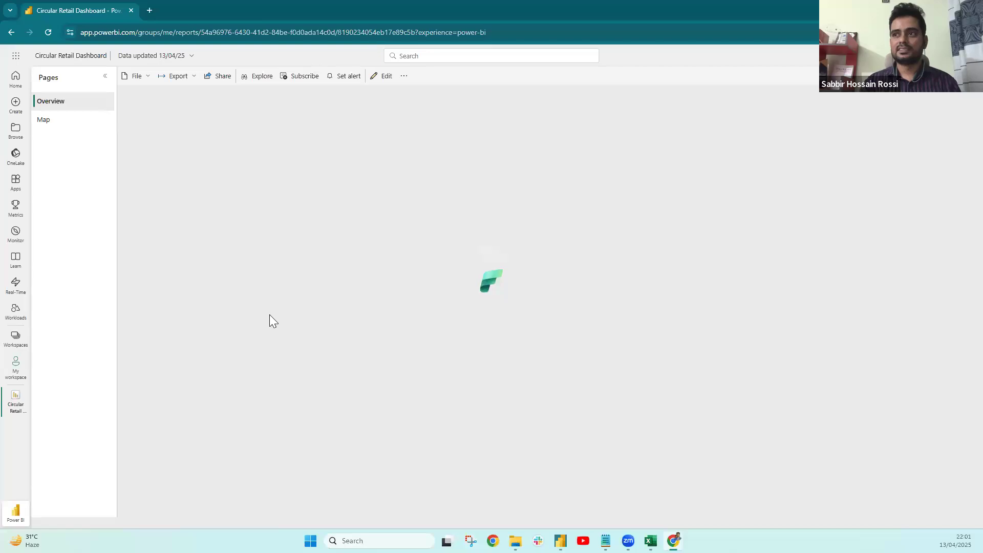
left_click(13, 342)
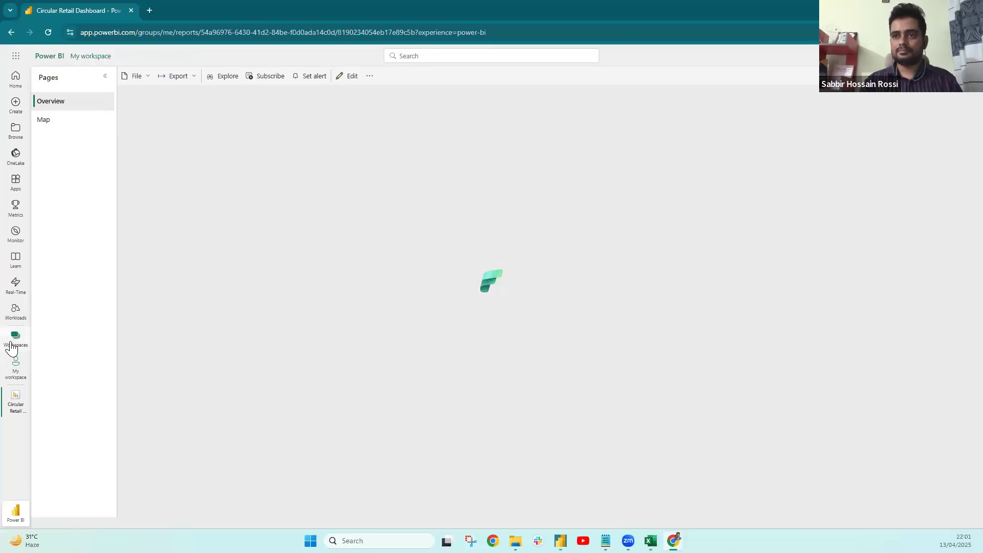
left_click(13, 344)
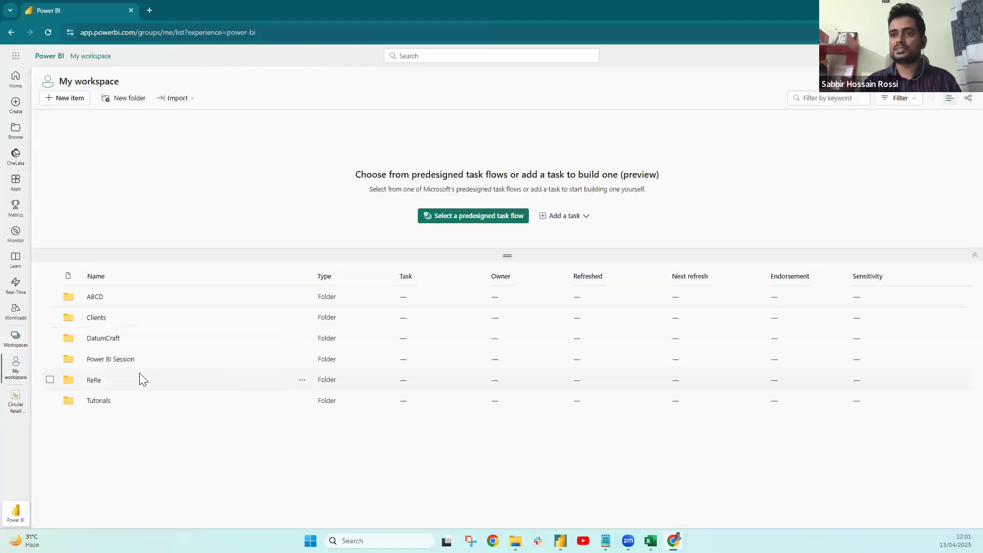
left_click(105, 401)
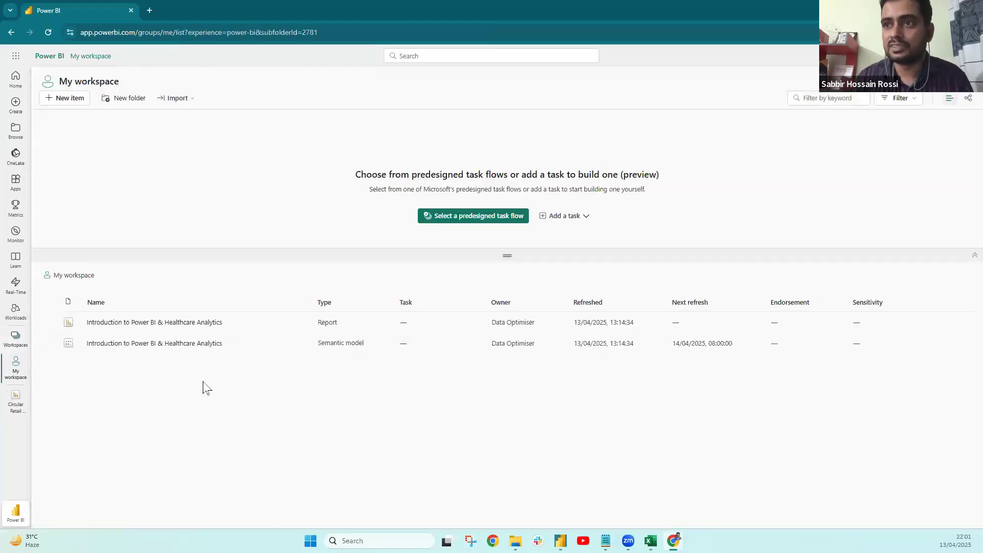
left_click(73, 274)
Open the Power BI Session folder and sort its items by refresh date, newest first
left_click(115, 360)
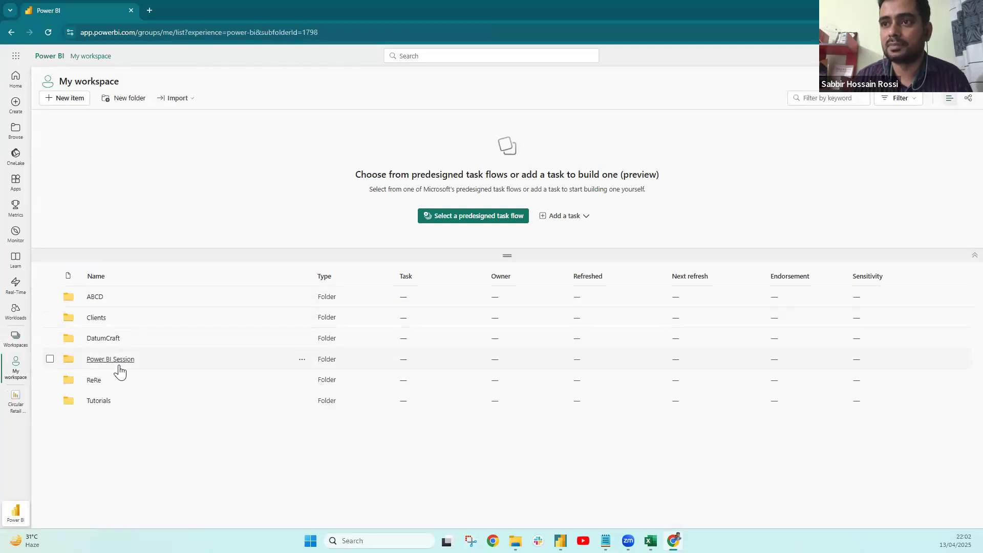
left_click(587, 303)
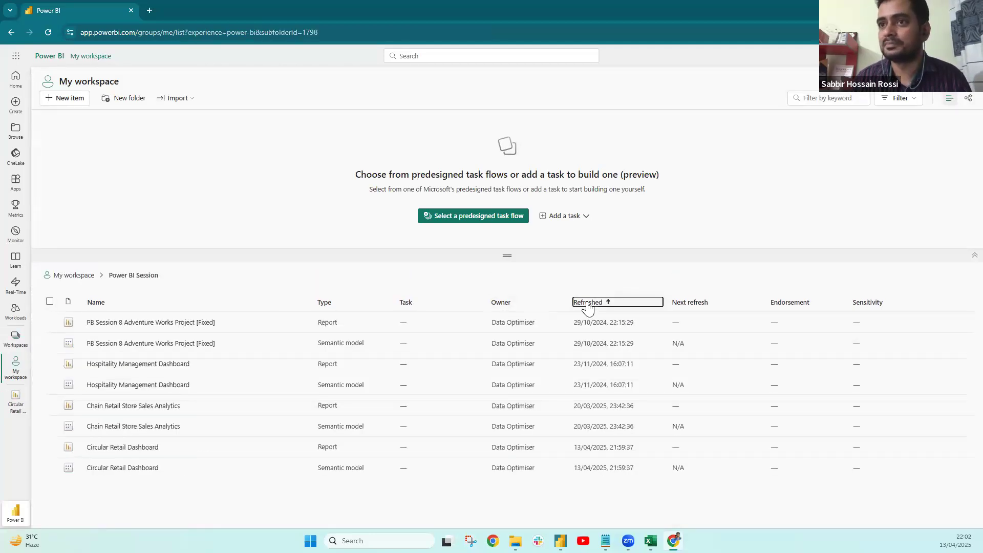
left_click(587, 303)
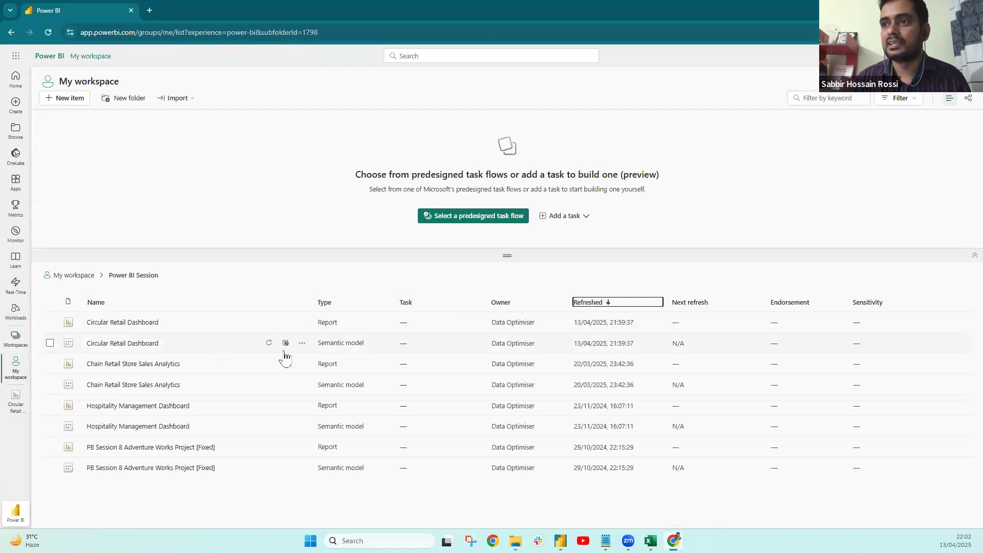
Open the Circular Retail Dashboard semantic model's settings and view its scheduled refresh options
left_click(285, 343)
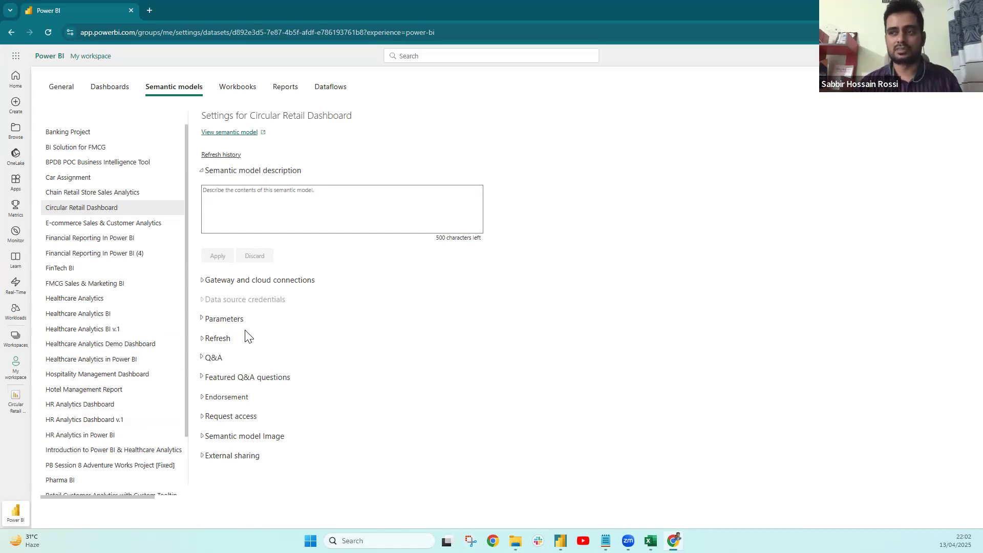
left_click(204, 340)
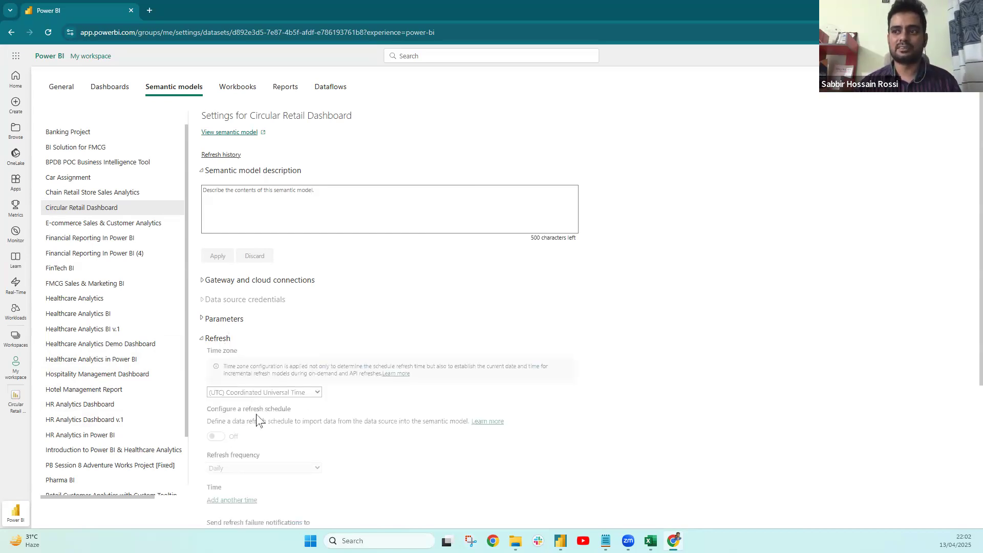
scroll(266, 461, "down", 1)
scroll(99, 395, "down", 2)
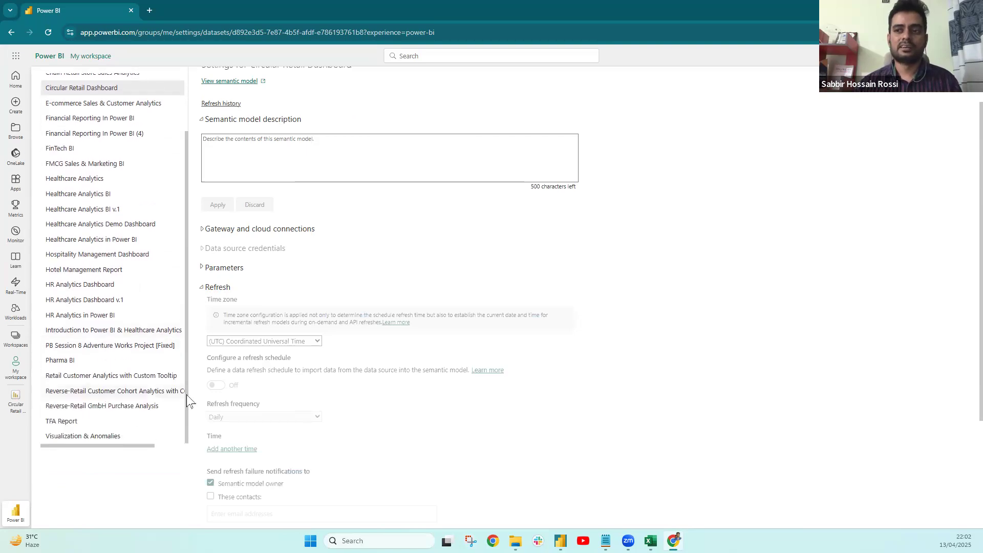
scroll(132, 378, "down", 2)
Open the TFA Report semantic model's settings and view its data source credentials and refresh options
left_click(67, 320)
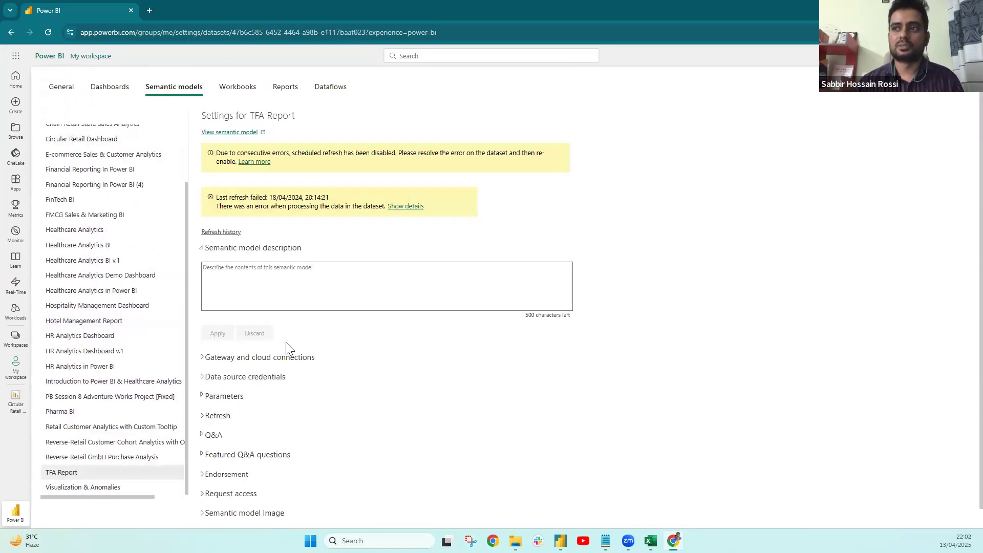
left_click(213, 377)
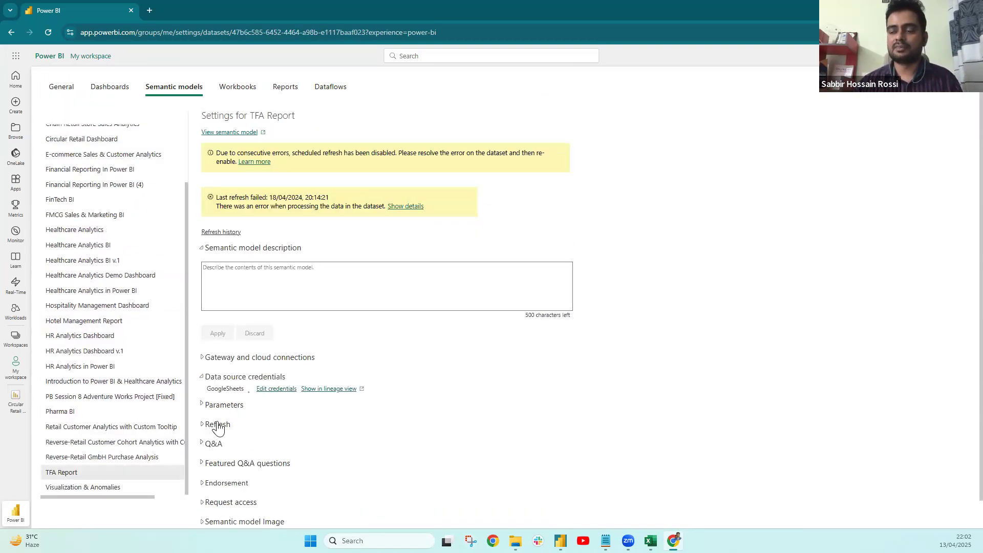
scroll(215, 424, "down", 1)
left_click(203, 395)
scroll(282, 404, "down", 2)
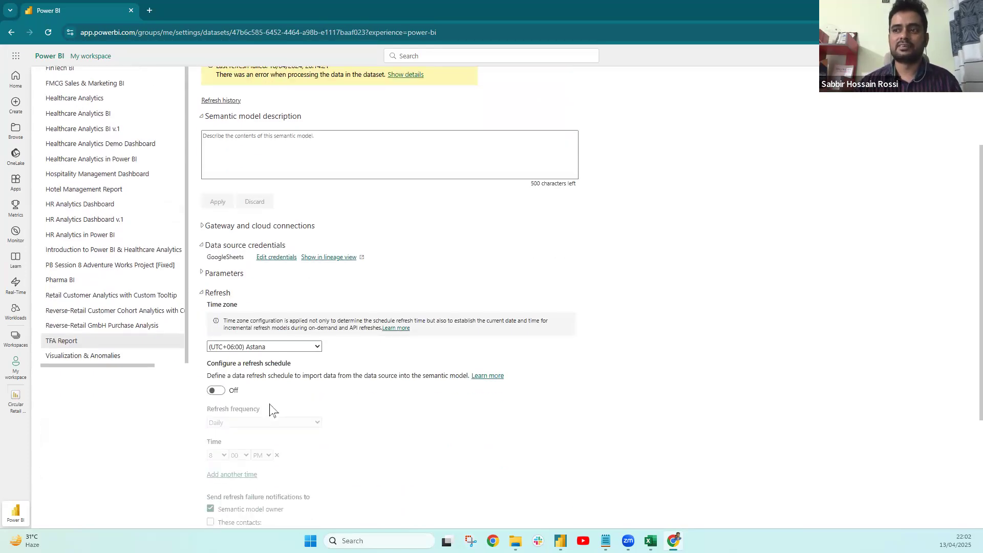
scroll(241, 439, "down", 3)
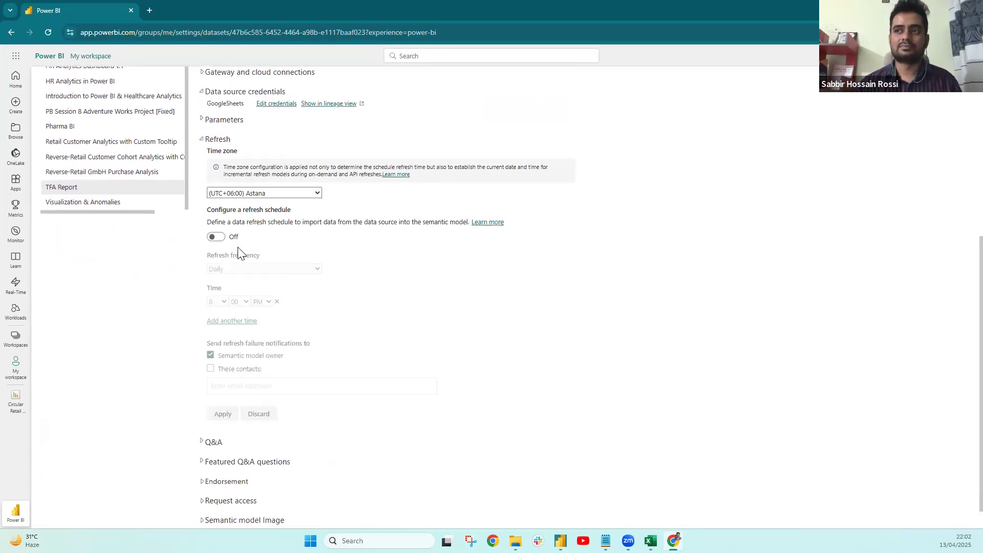
Turn on the TFA Report's refresh schedule and add a second daily refresh time at 1:00 AM
left_click(215, 237)
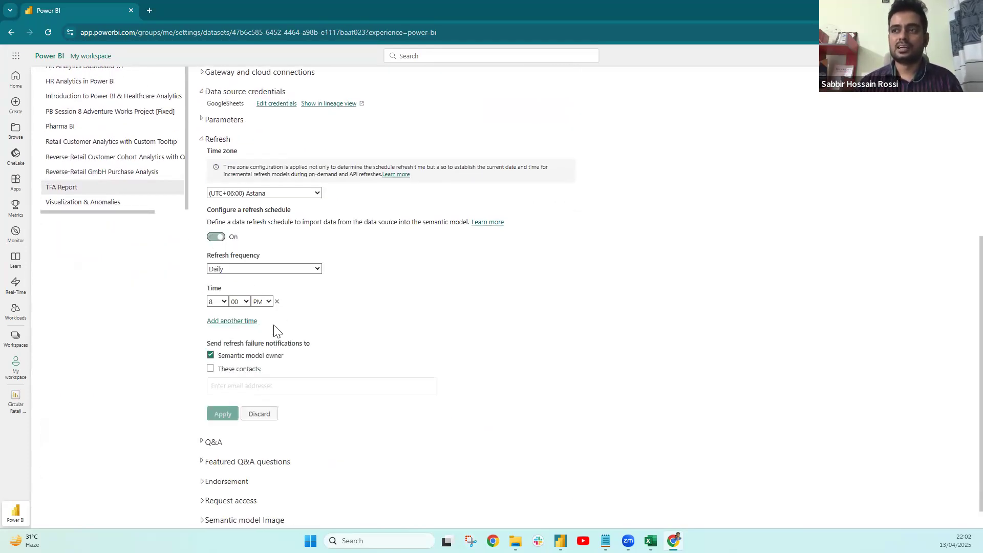
left_click(227, 320)
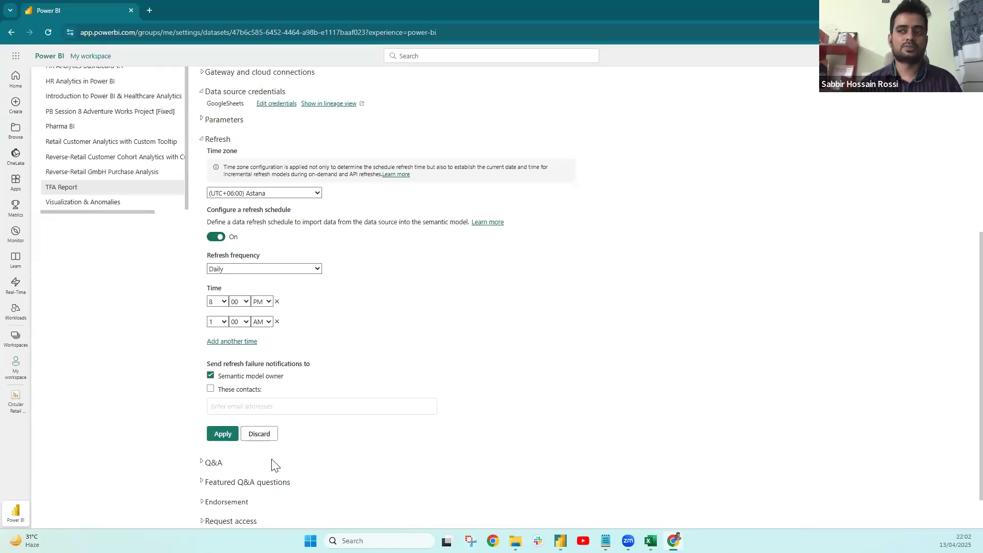
scroll(158, 169, "up", 2)
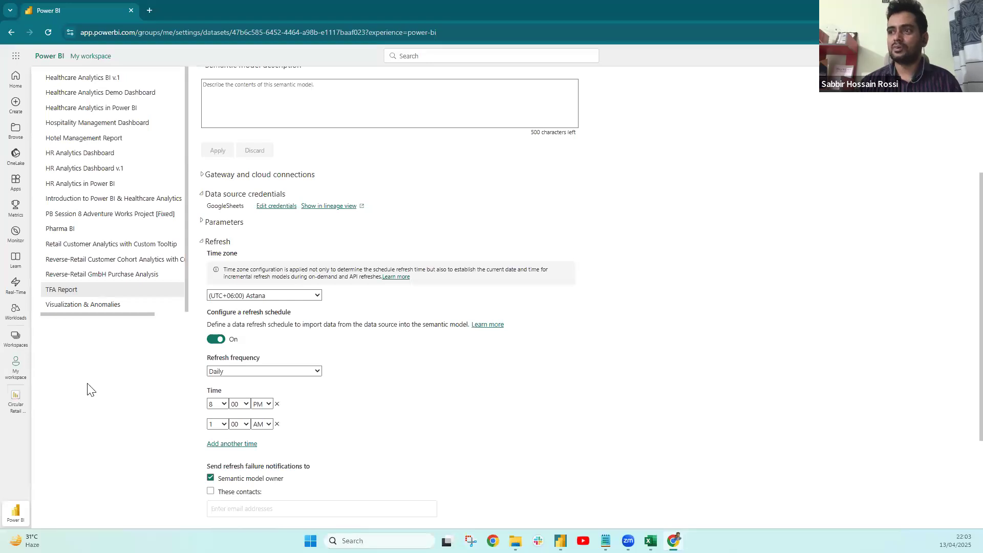
Switch to Power BI Desktop and write a Transactions column New/Returning Customer returning "New" on the customer's first Sale Date, otherwise "Returning", blank if undated
left_click(970, 8)
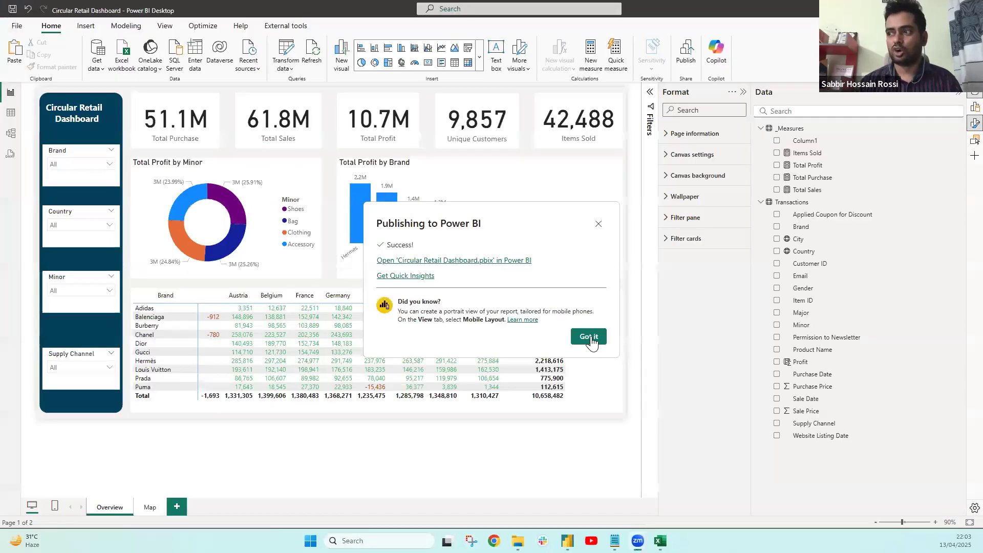
left_click(248, 457)
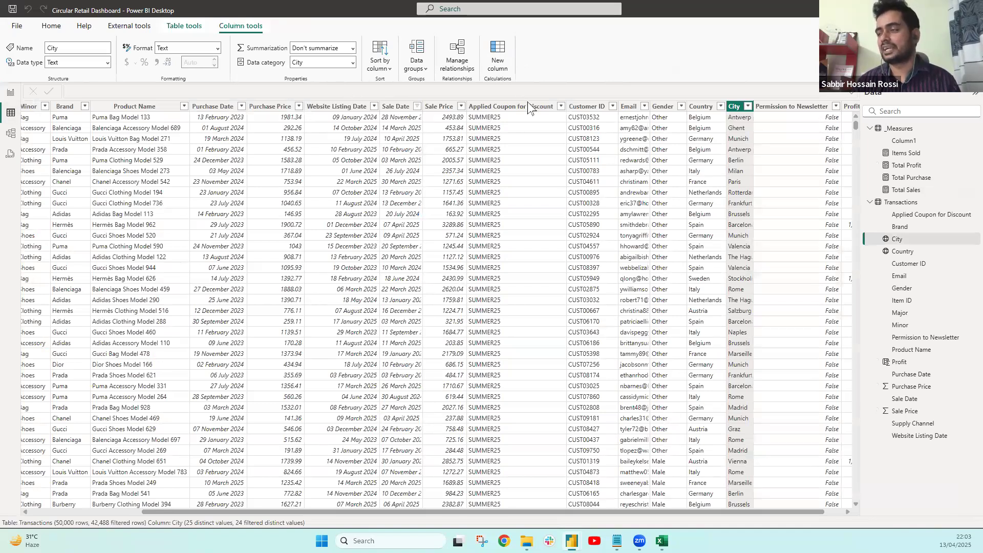
scroll(526, 126, "right", 1)
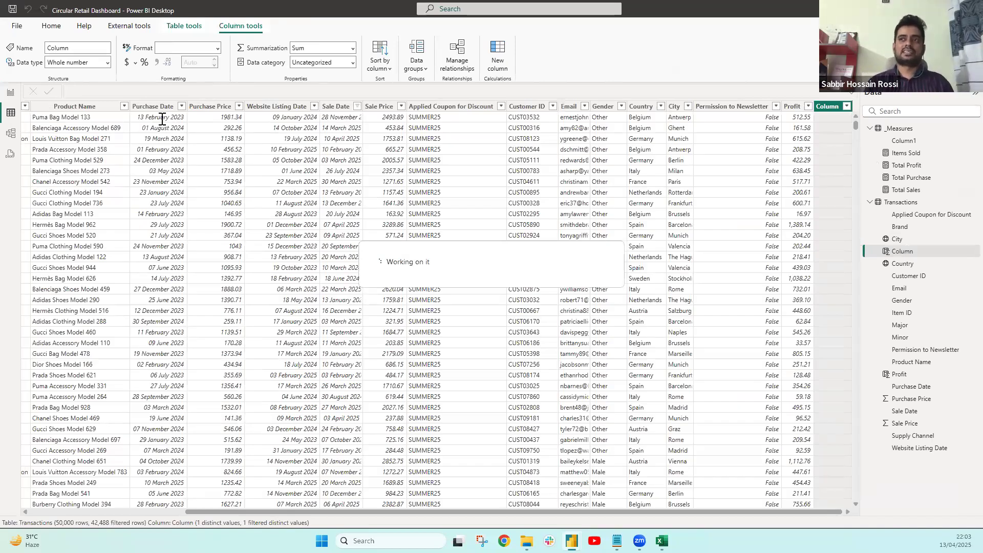
type("New/Returning Customer = VAR CurrentCustomer = 'Transactions'[Customer ID] VAR CurrentSaleDate = 'Transactions'[Sale Date] VAR FirstPurchaseDate =     CALCULATE(         MIN('Transactions'[Sale Date]),         FILTER(             'Transactions',             'Transactions'[Customer ID] = CurrentCustomer                 && NOT(ISBLANK('Transactions'[Sale Date]))         )     ) RETURN IF (ISBLANK('Transactions'[Sale Date]), BLANK(),         IF(CurrentSaleDate = FirstPurchaseDate,         \"New\",         \"Returning\") )")
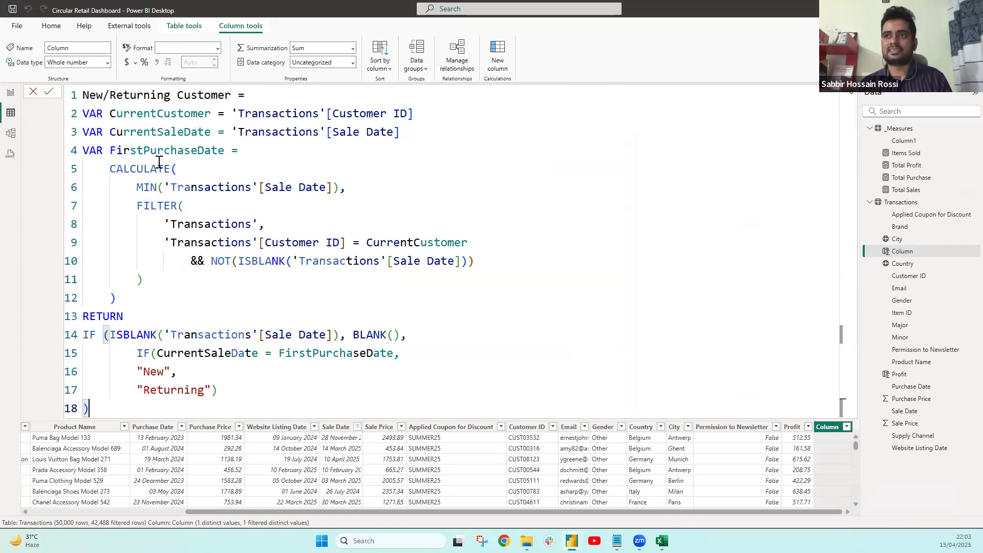
Review the formula's minimum Sale Date and New/Returning logic, and commit the New/Returning Customer column
left_click(249, 276)
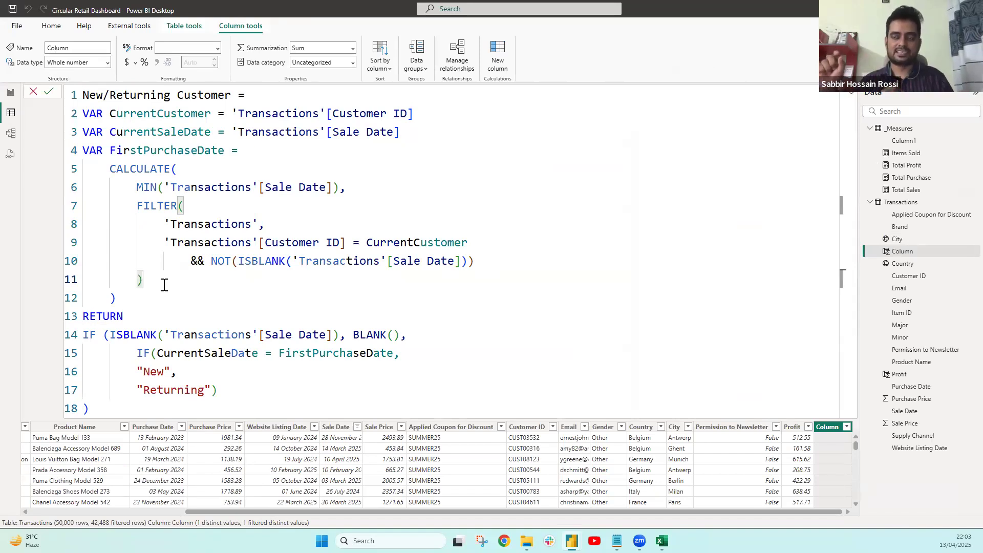
left_click(136, 187)
left_click(264, 224, "shift")
left_click(340, 188, "shift")
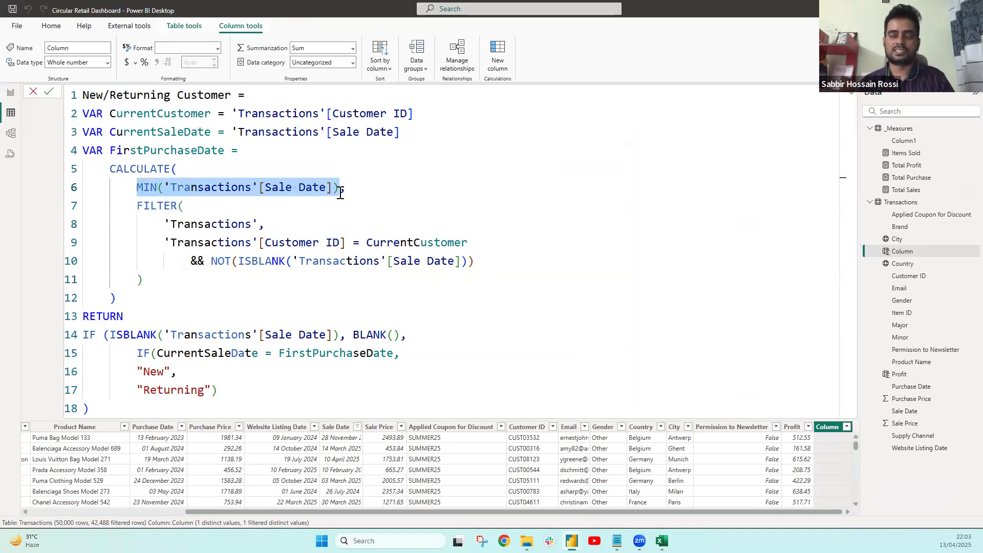
left_click(328, 354)
left_click(164, 372)
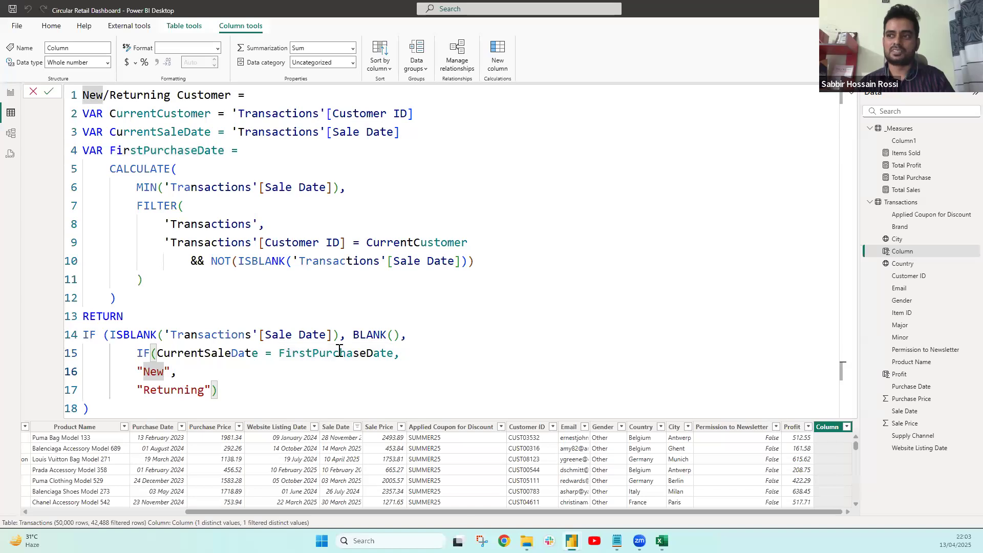
left_click(144, 411)
key("Return")
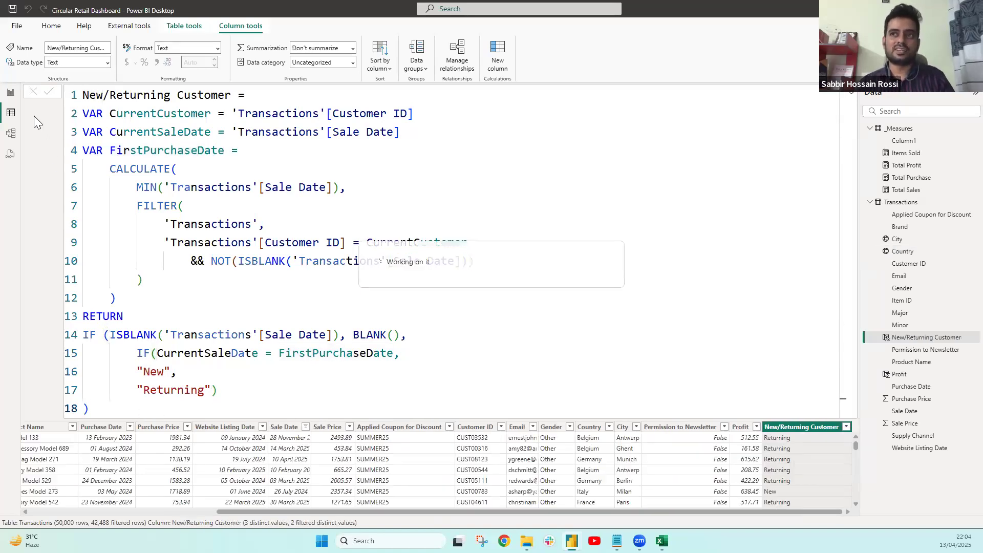
Add a new report page and place a table on it showing the New/Returning Customer field
left_click(10, 93)
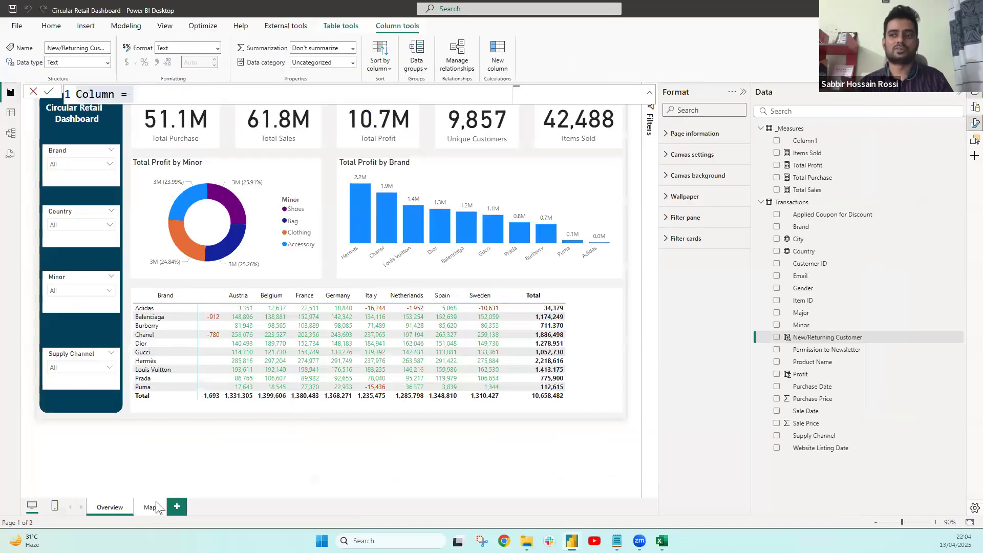
left_click(182, 512)
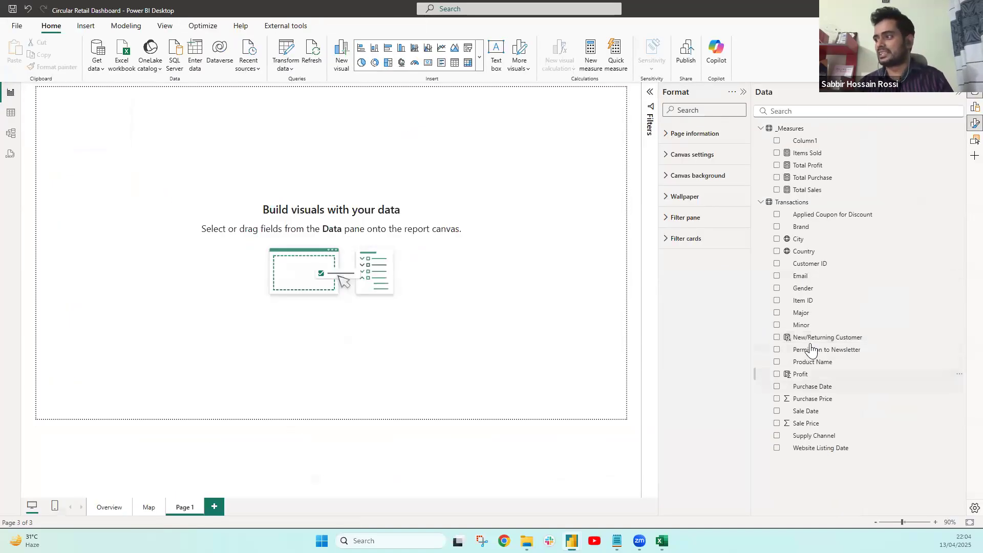
left_click_drag(489, 276, 226, 252)
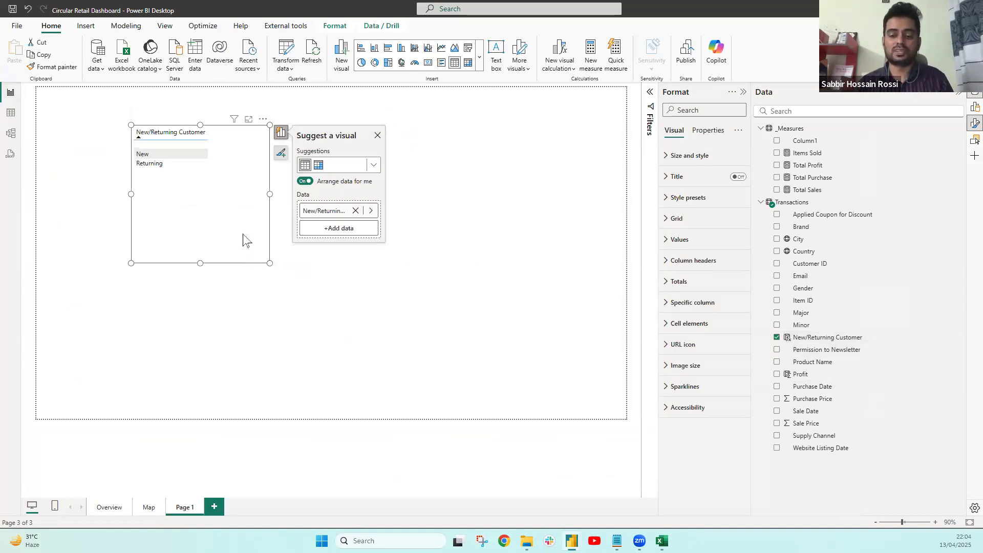
Delete the New/Returning Customer table and its report page, and return to the Overview page
key("Delete")
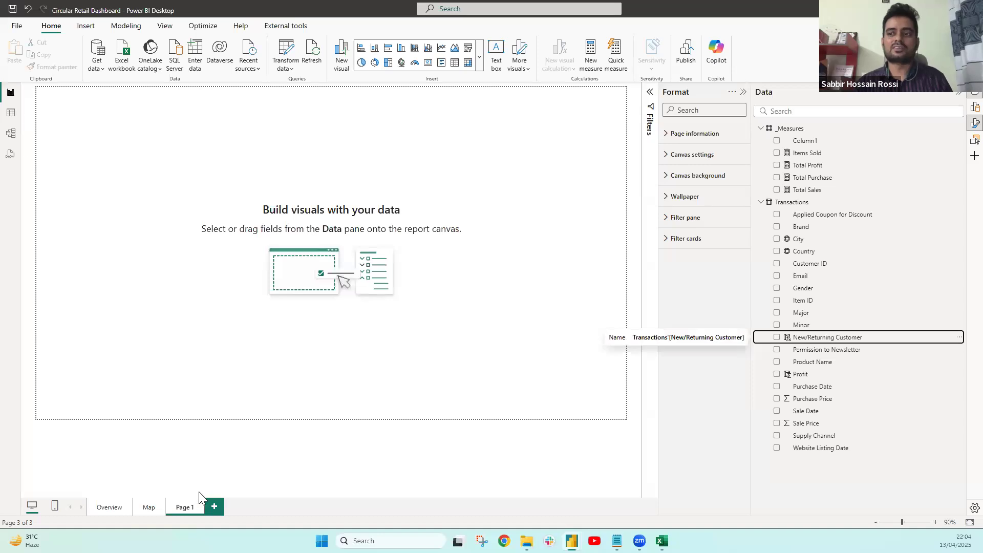
right_click(188, 506)
left_click(215, 479)
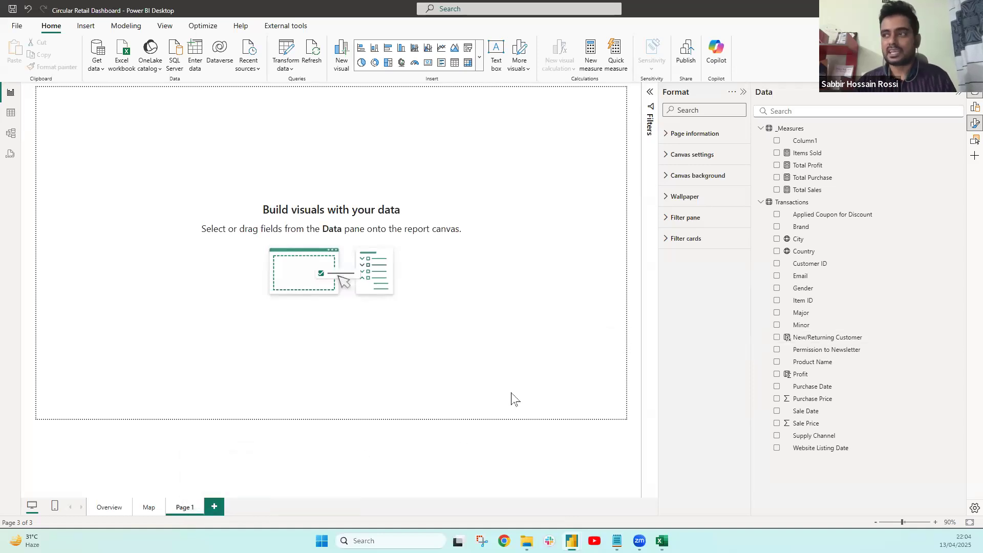
left_click(578, 289)
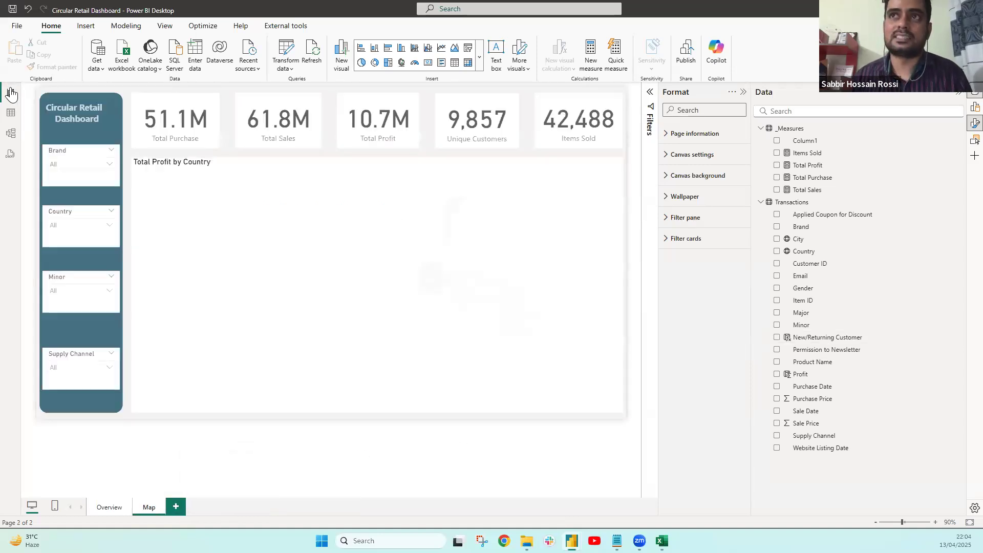
left_click(110, 506)
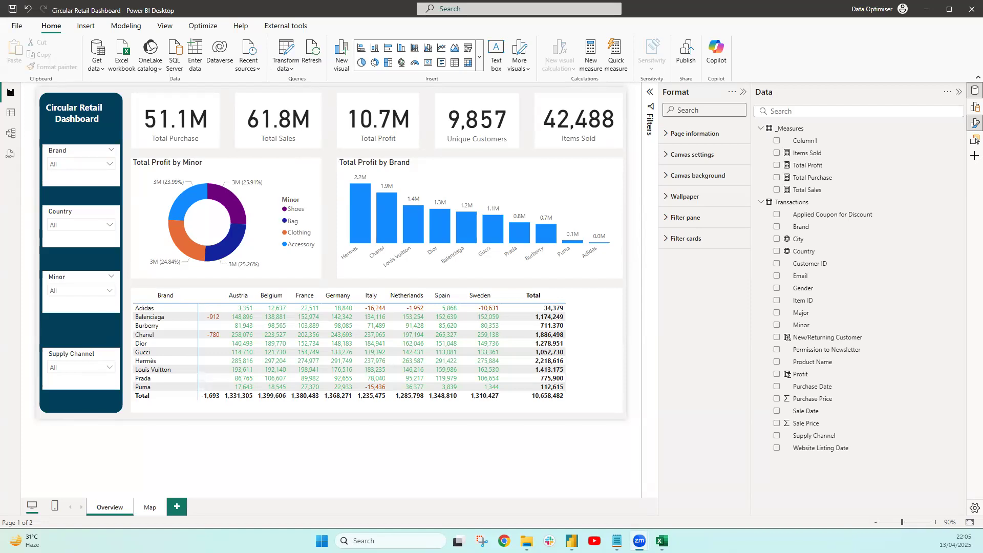
Examine the Transactions query in Power Query Editor, close the editor, and switch to the project folder in File Explorer
left_click(286, 51)
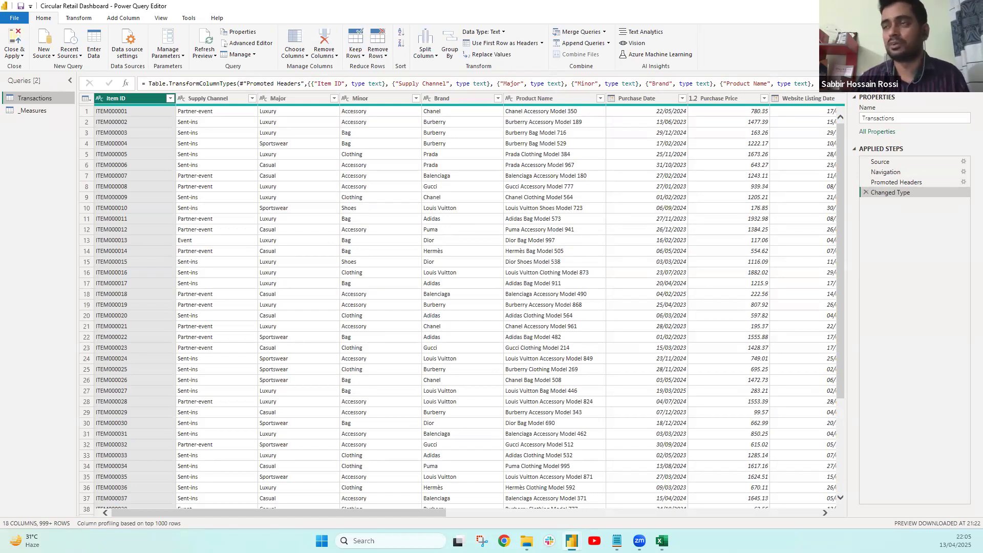
left_click(971, 7)
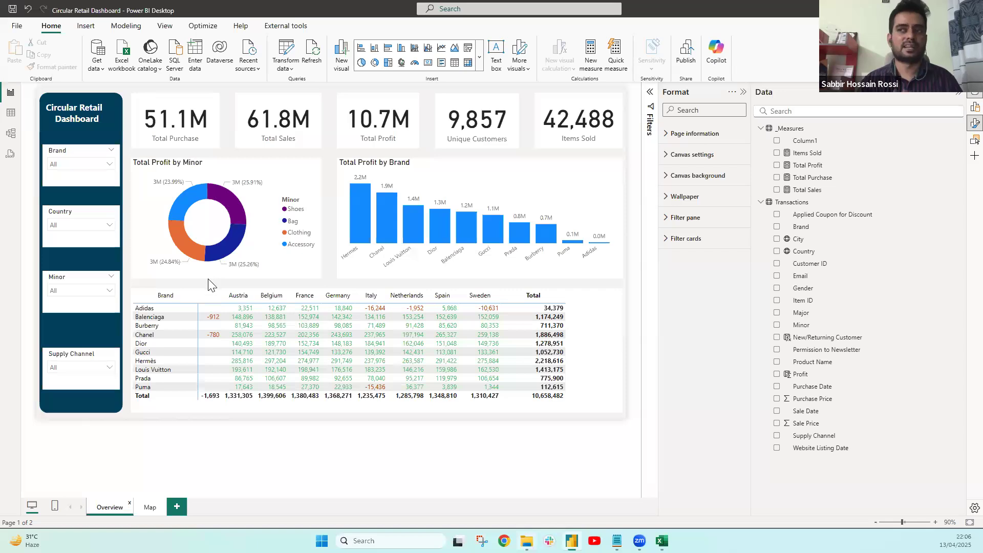
key("alt+Tab")
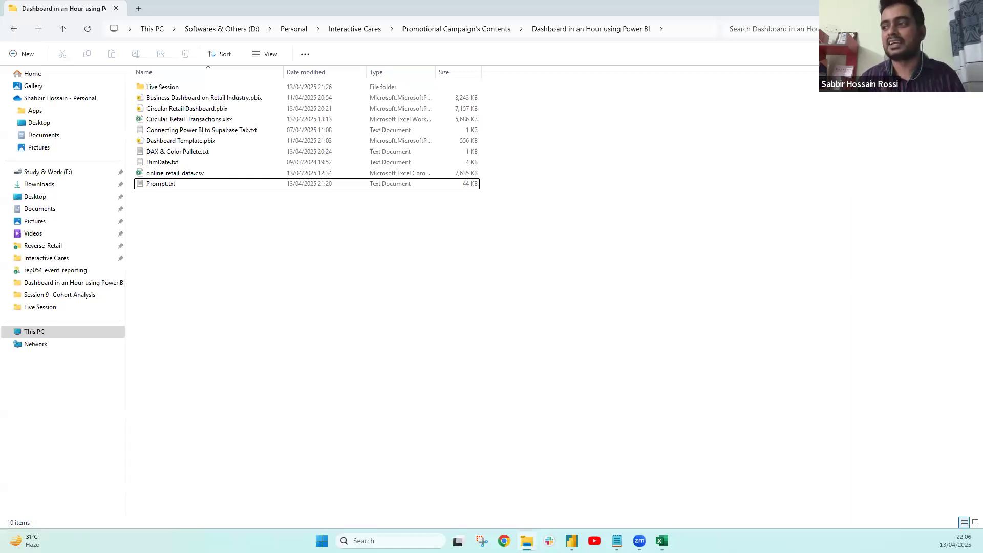
mouse_move(526, 541)
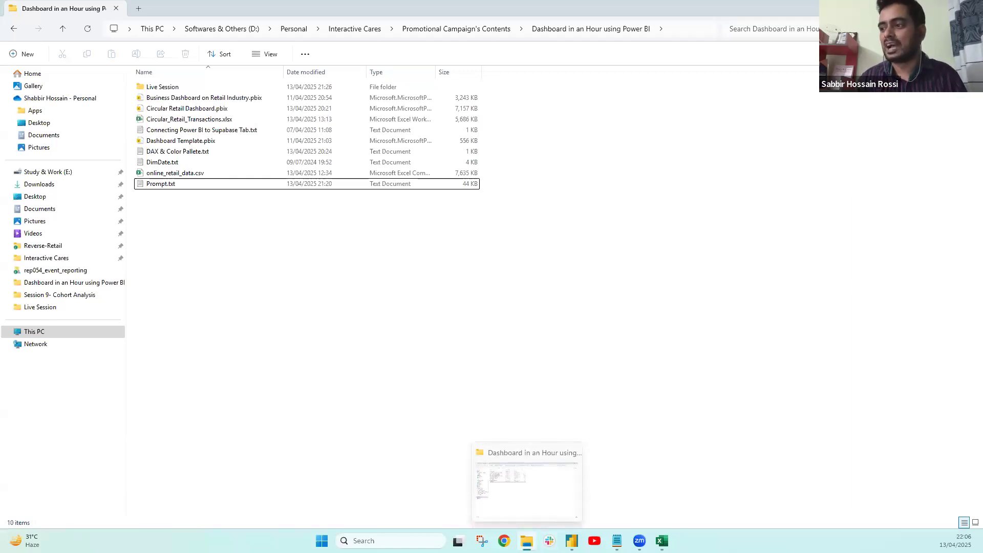
Open Chrome with the "2. Personal" profile and load the bookmarked Batch 3 Google Drive folder
left_click(504, 540)
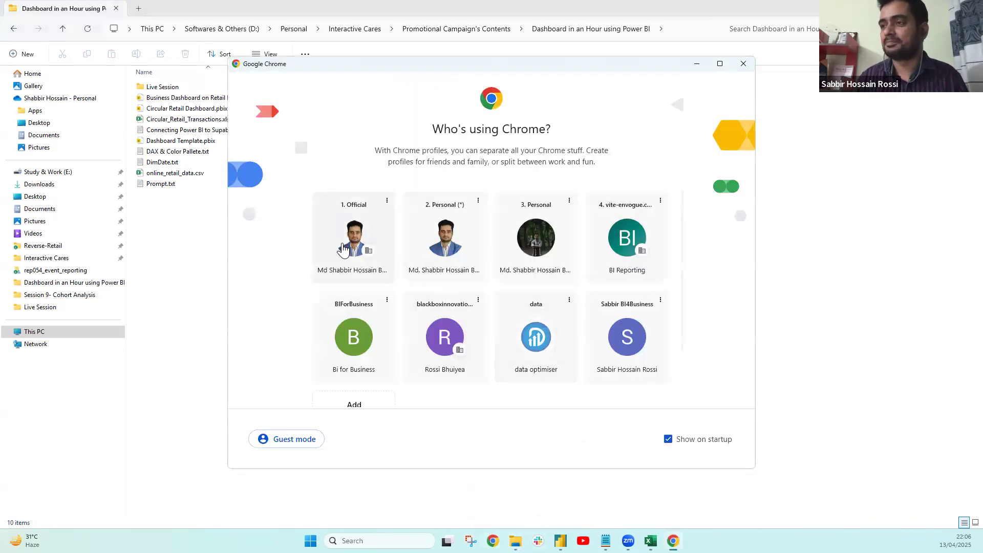
left_click(415, 240)
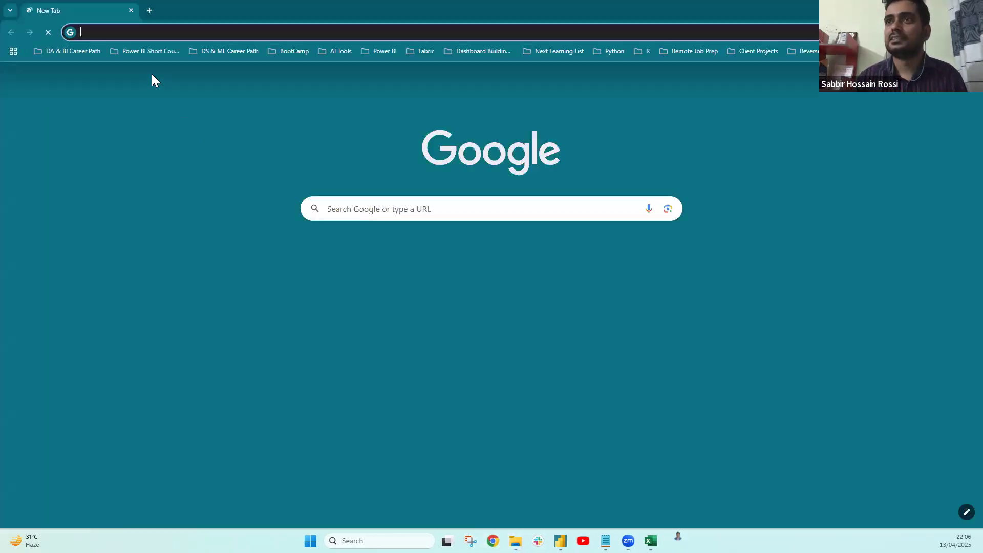
left_click(76, 51)
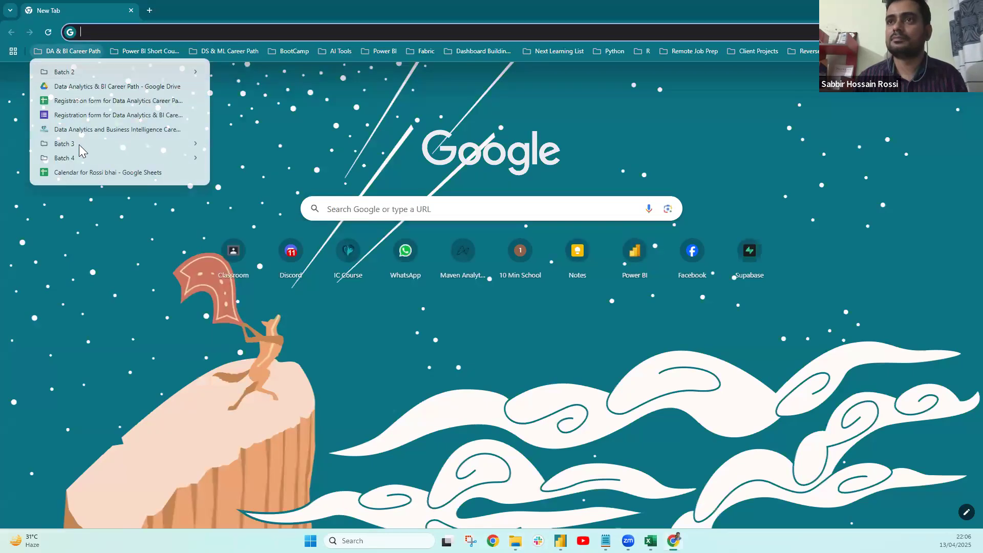
mouse_move(154, 149)
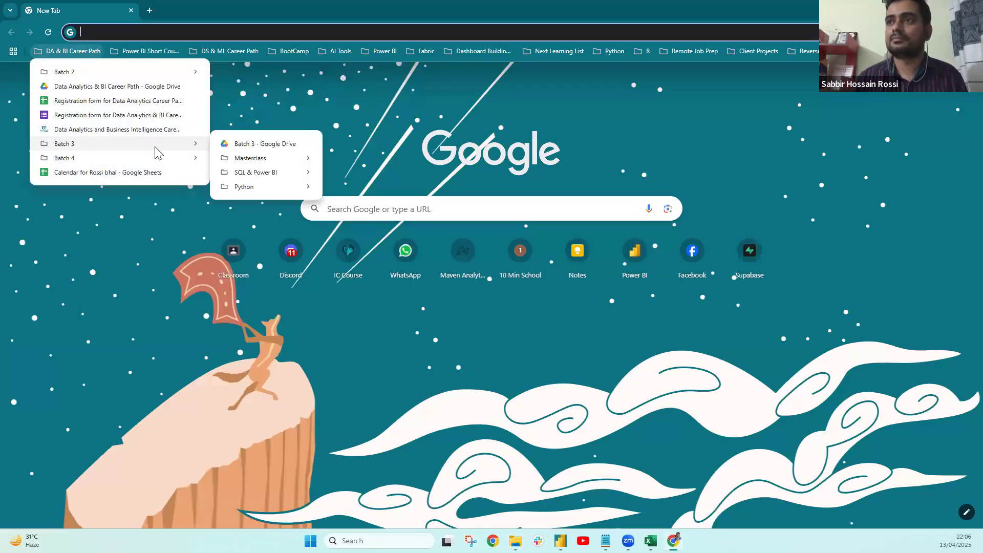
left_click(266, 145)
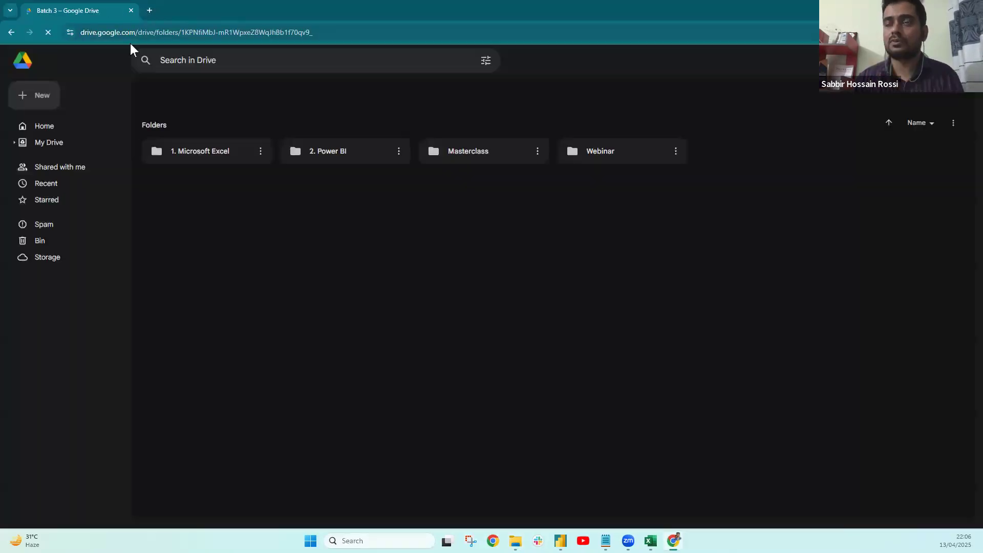
Open the Data Analytics & BI Career Path Drive folder in a new browser tab and close the Batch 3 tab
key("ctrl+t")
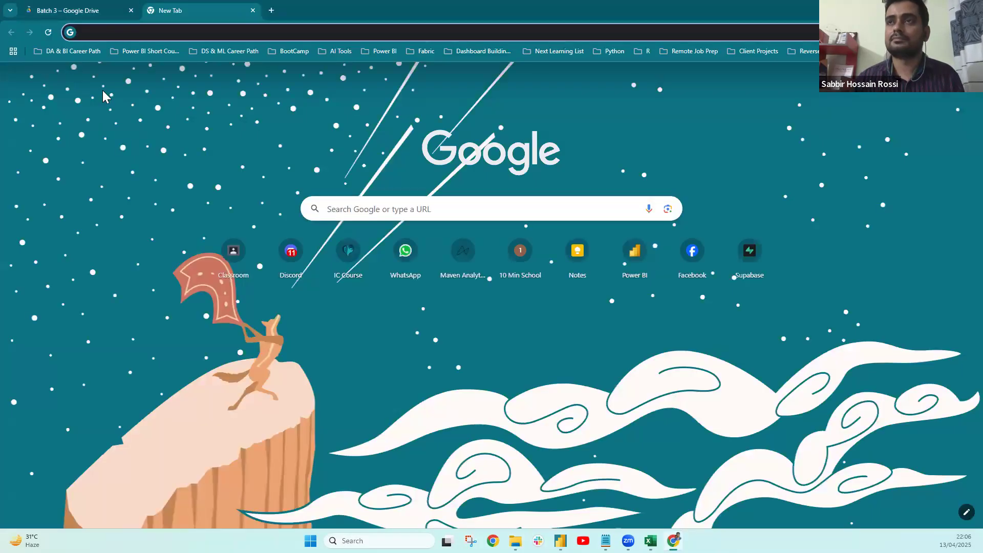
left_click(73, 51)
left_click(113, 71)
key("ctrl+Tab")
key("ctrl+w")
Open the Dashboard in an Hour using Power BI folder within the Promotional Campaign's Contents folder
left_click(862, 188)
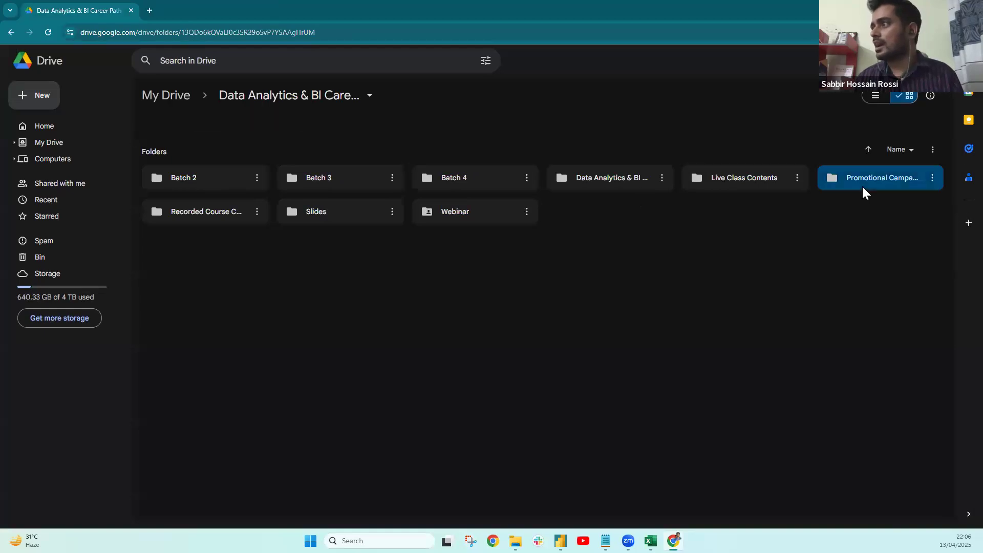
double_click(862, 187)
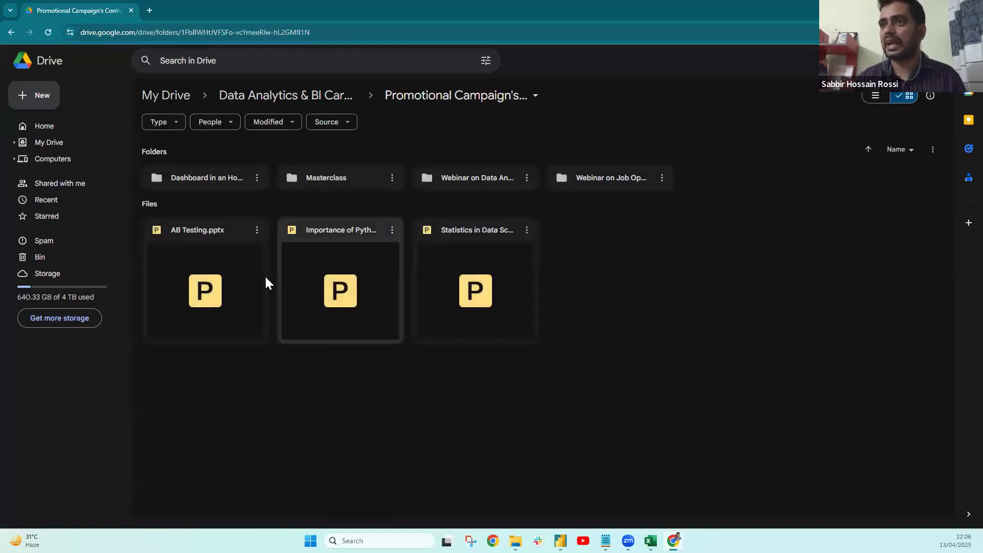
double_click(219, 180)
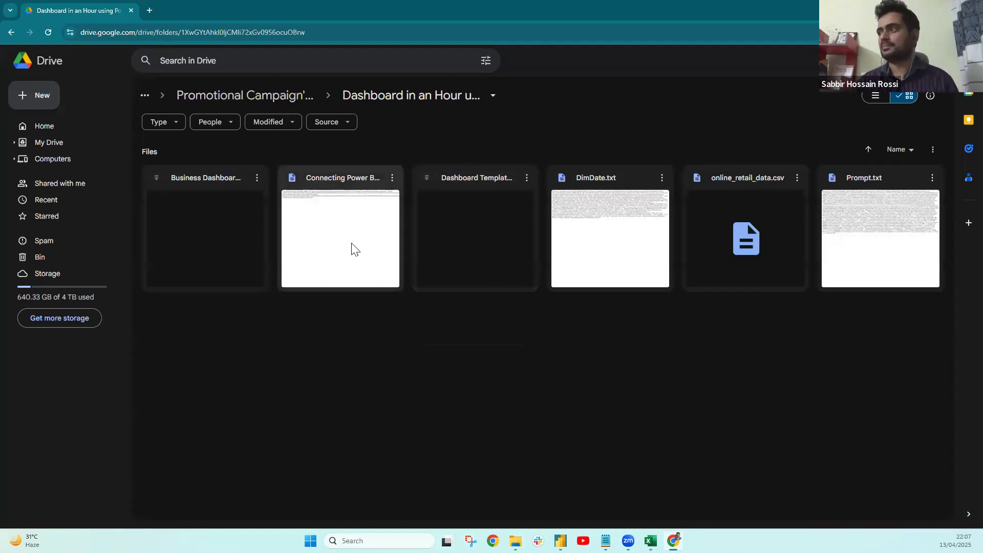
Open online_retail_data.csv from the Drive folder as a spreadsheet in Google Sheets
double_click(759, 225)
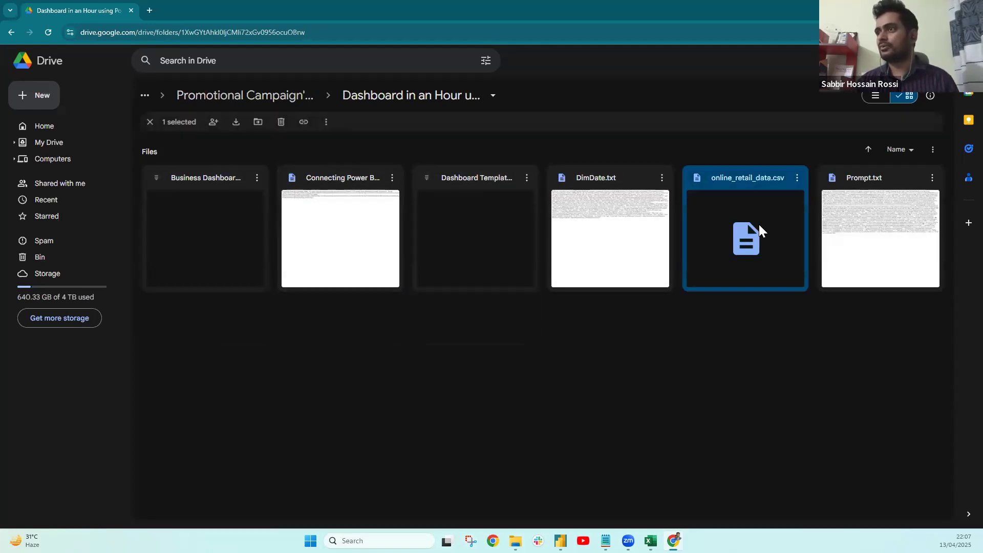
left_click(505, 63)
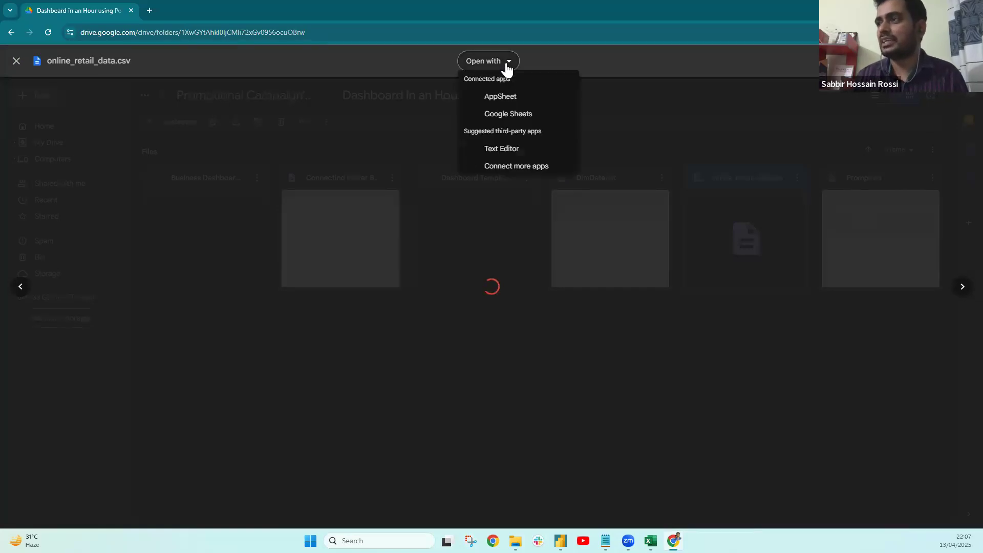
left_click(505, 114)
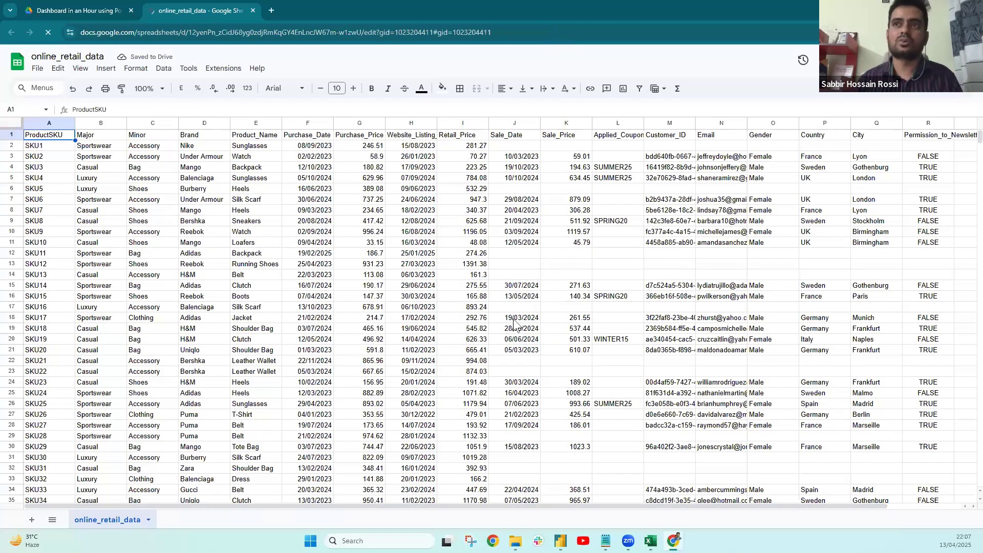
key("ctrl+l")
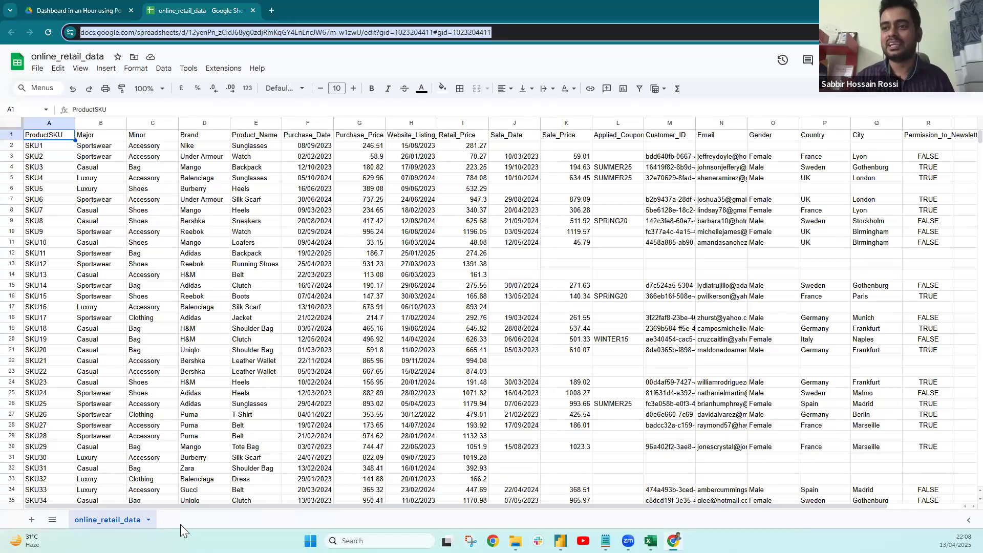
Add a blank sheet to the online_retail_data spreadsheet, select its cell A1, and switch back to Power BI Desktop
left_click(31, 519)
left_click(101, 190)
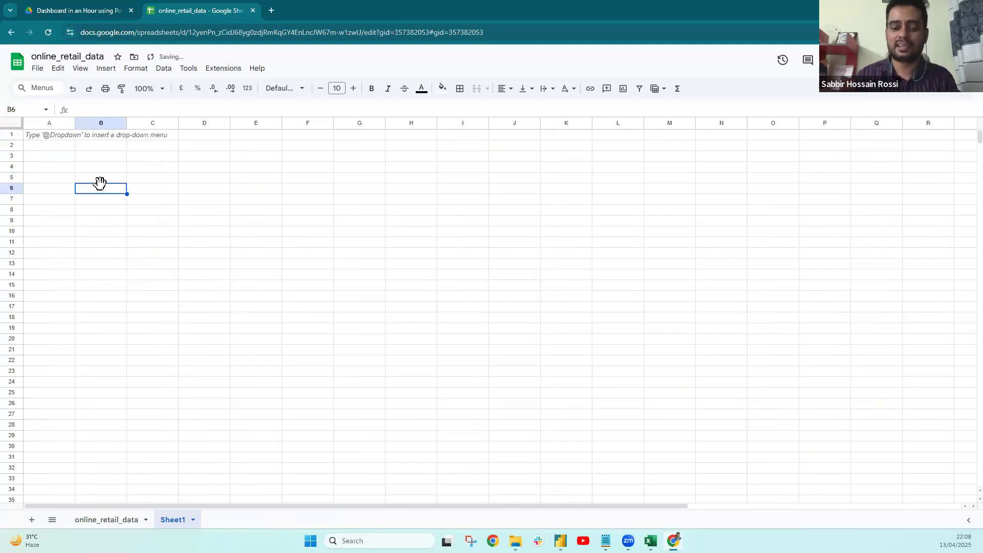
type("h")
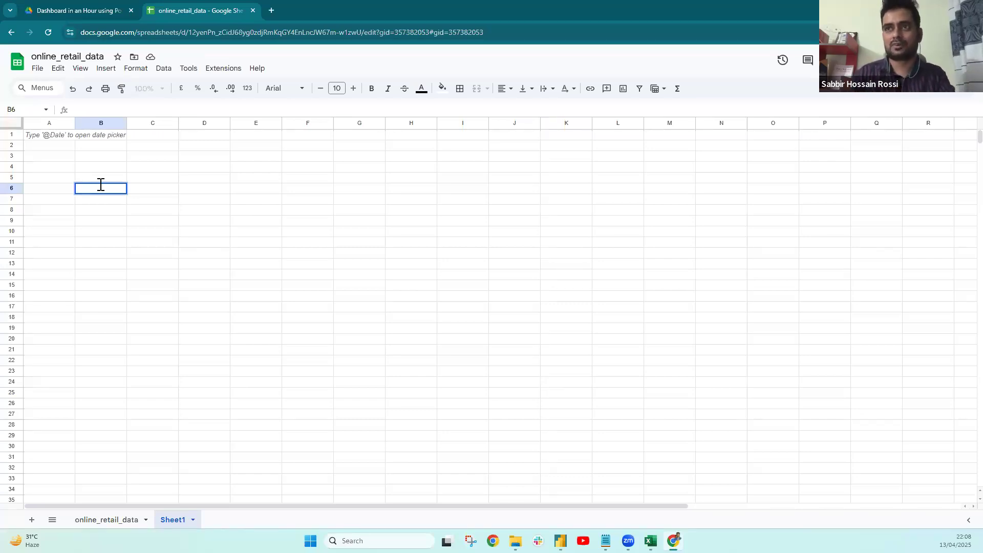
left_click(51, 149)
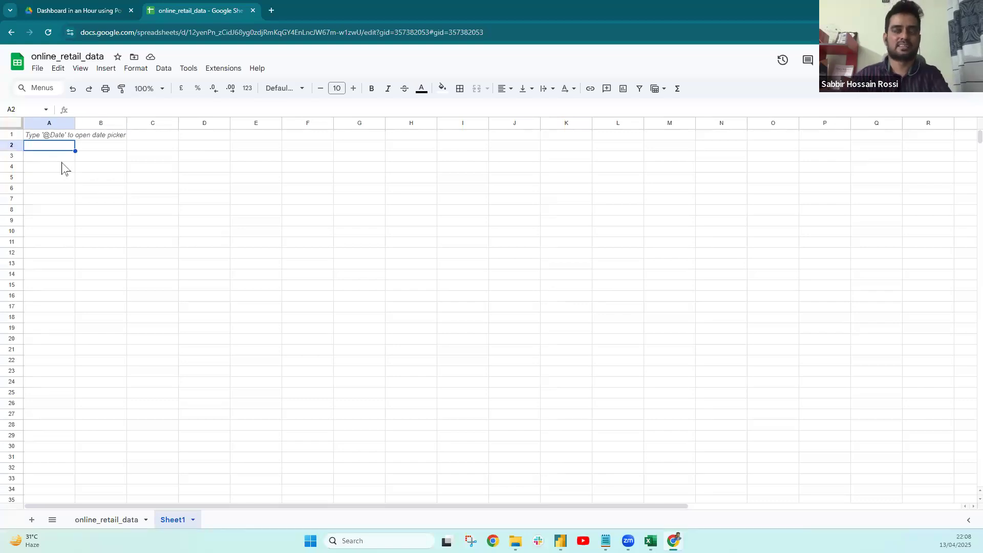
left_click(62, 167)
left_click(60, 136)
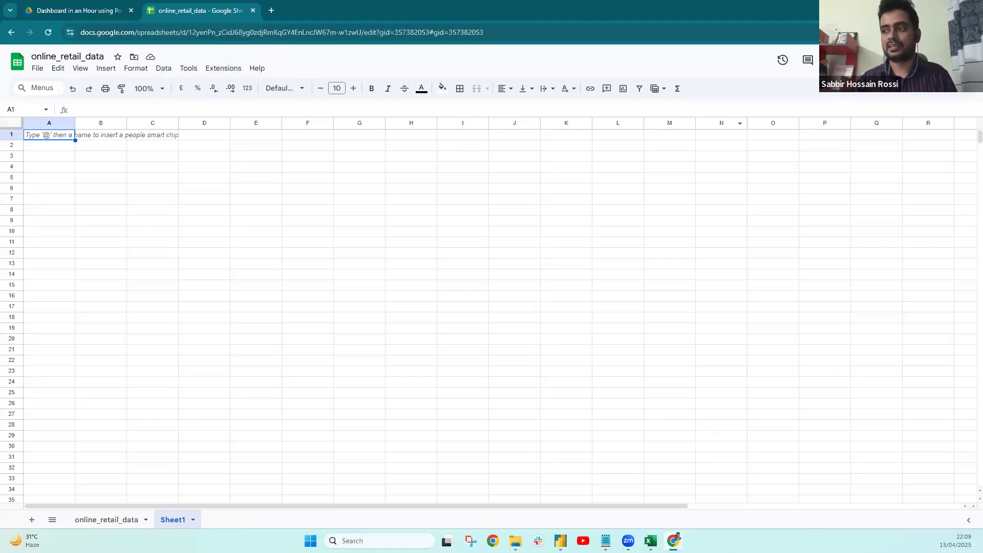
left_click(561, 541)
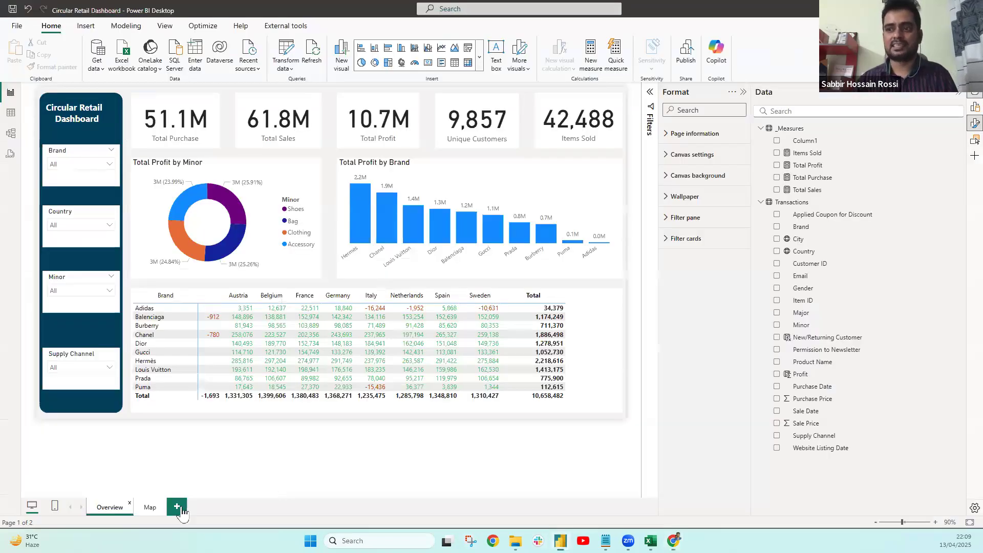
left_click(179, 508)
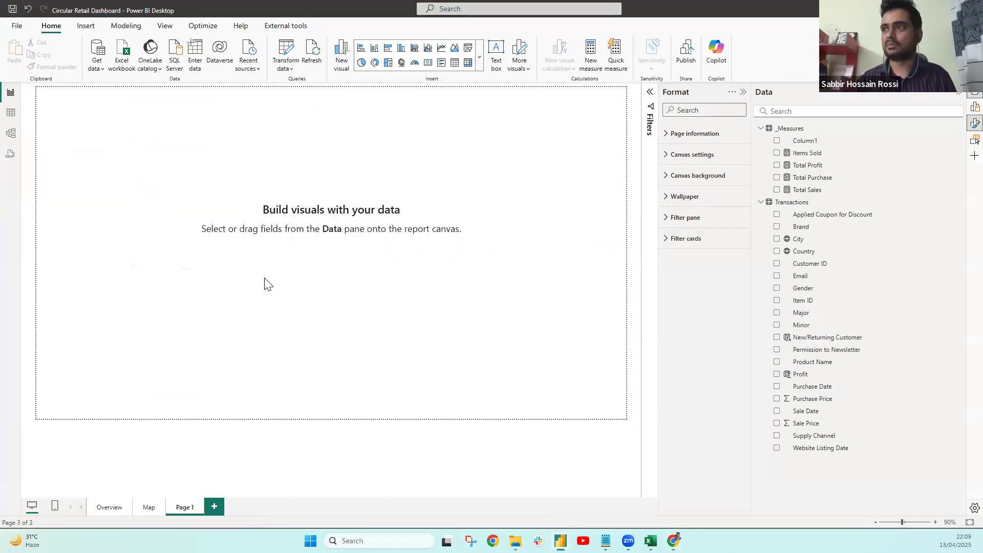
left_click(201, 503)
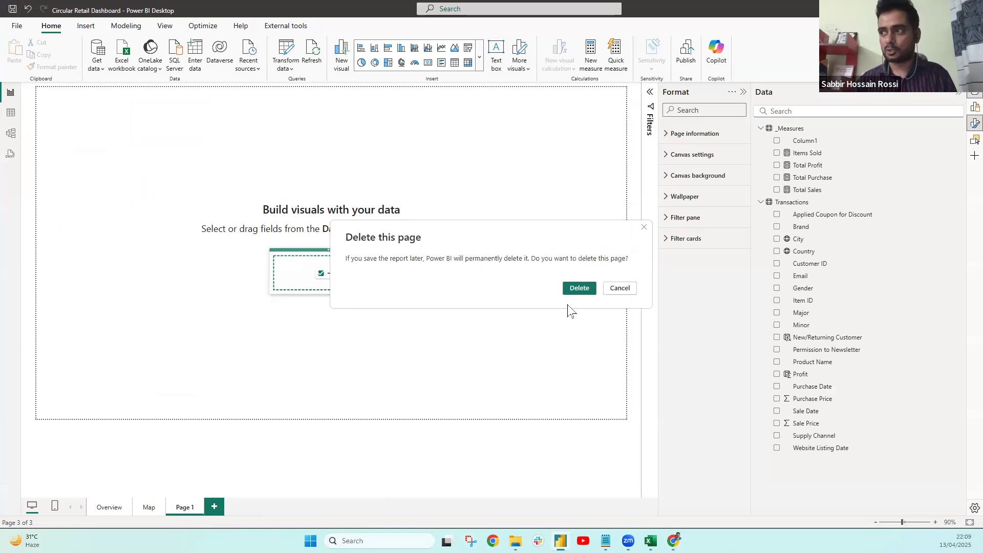
left_click(578, 288)
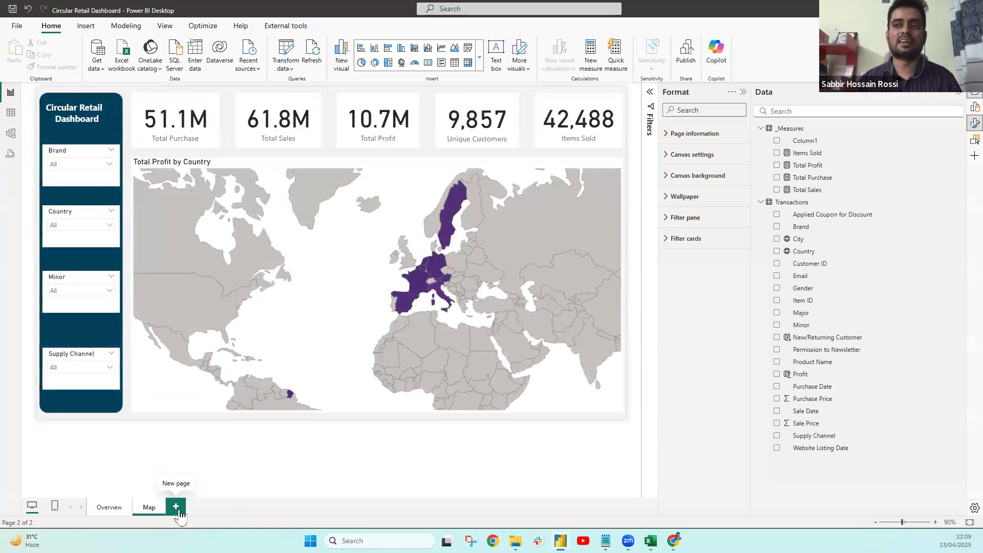
Add a new report page and place a decomposition tree on it, enlarged to cover most of the canvas
left_click(176, 508)
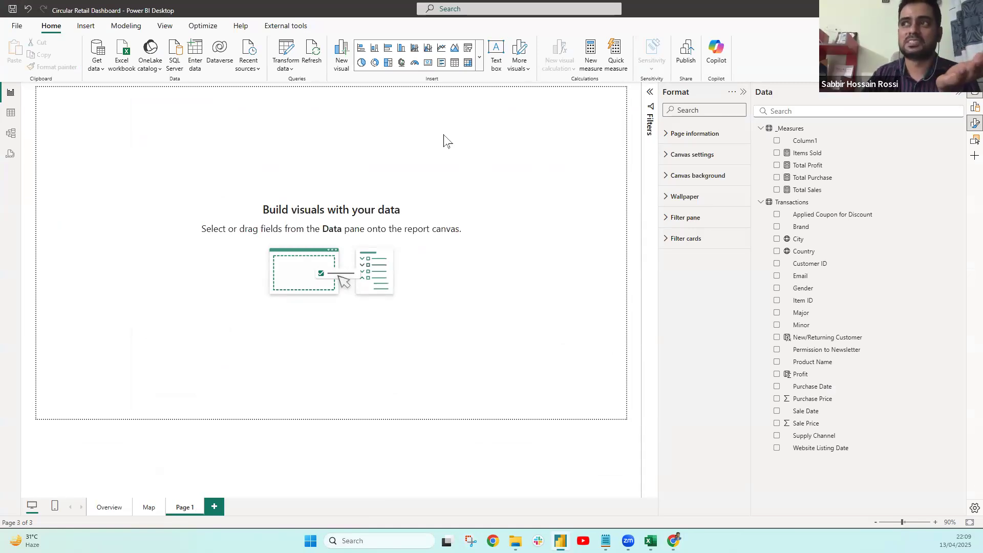
left_click(479, 69)
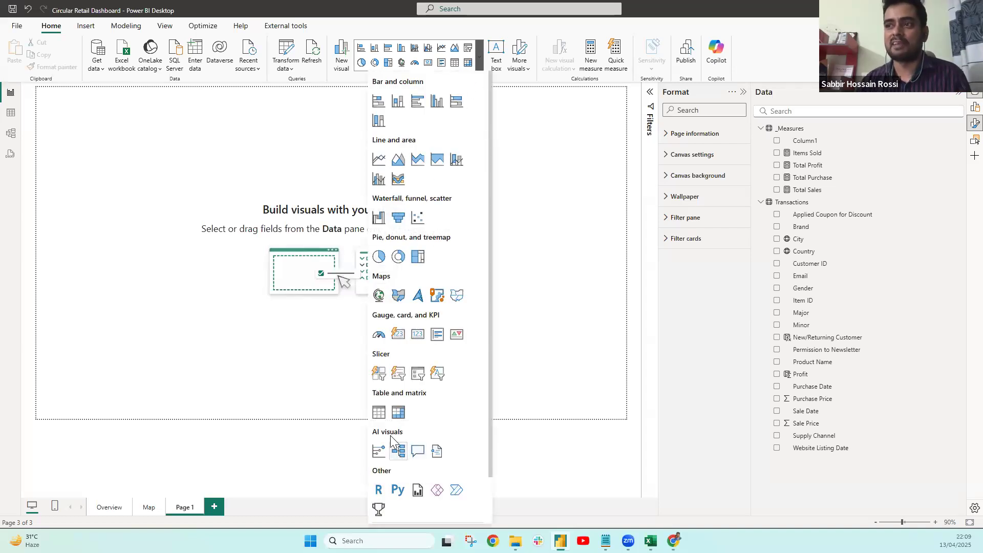
left_click(398, 451)
left_click_drag(159, 209, 491, 263)
left_click_drag(290, 281, 307, 378)
mouse_move(290, 157)
left_mouse_down()
mouse_move(310, 99)
mouse_move(291, 150)
left_mouse_up()
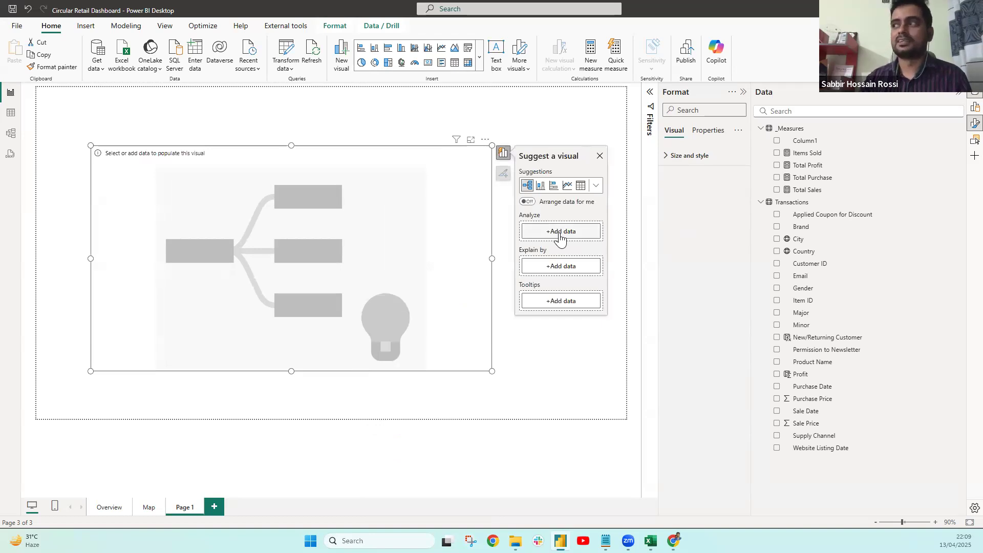
Set the decomposition tree to analyze Total Sales explained by Supply Channel, and expand Total Sales by Supply Channel
left_click(813, 166)
left_click_drag(814, 189, 563, 231)
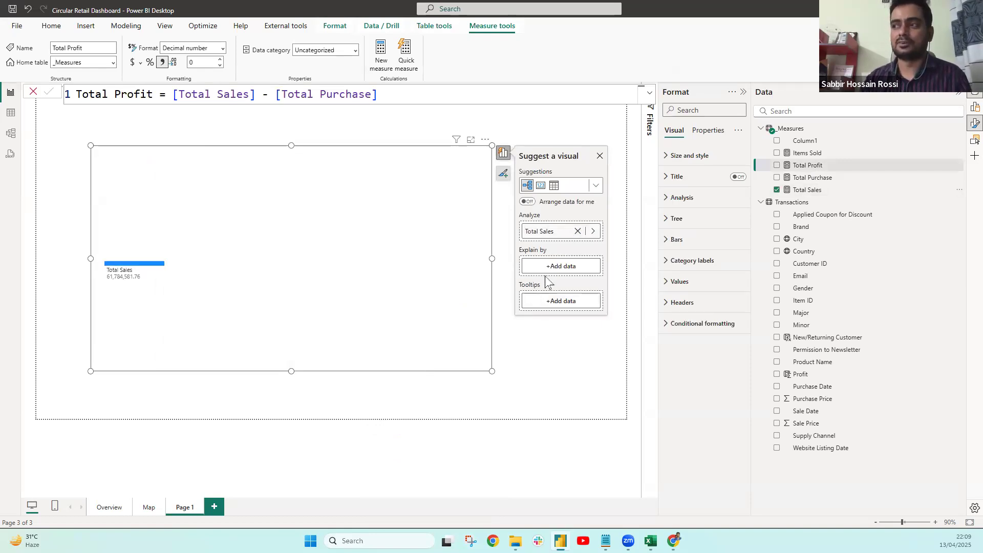
left_click_drag(814, 439, 557, 268)
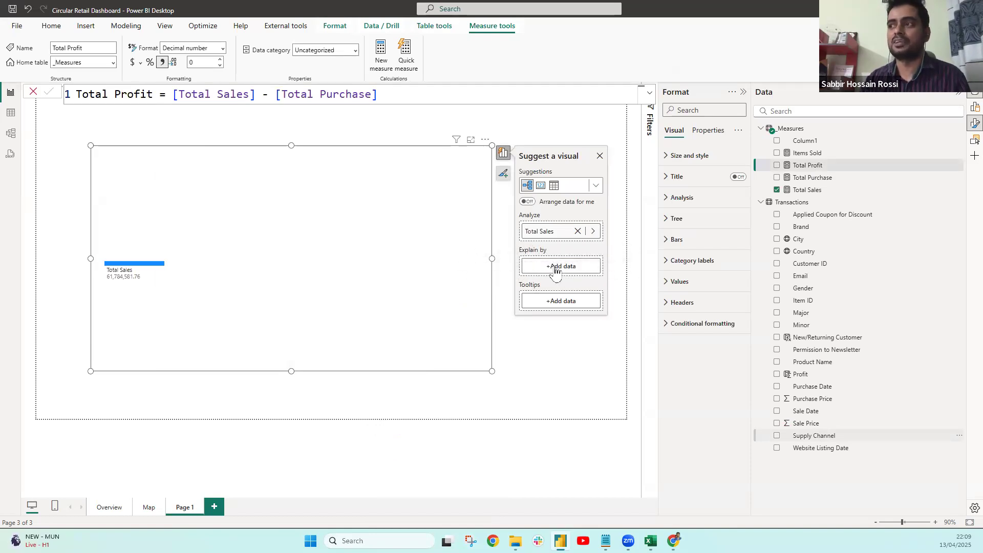
left_click(170, 264)
left_click(192, 270)
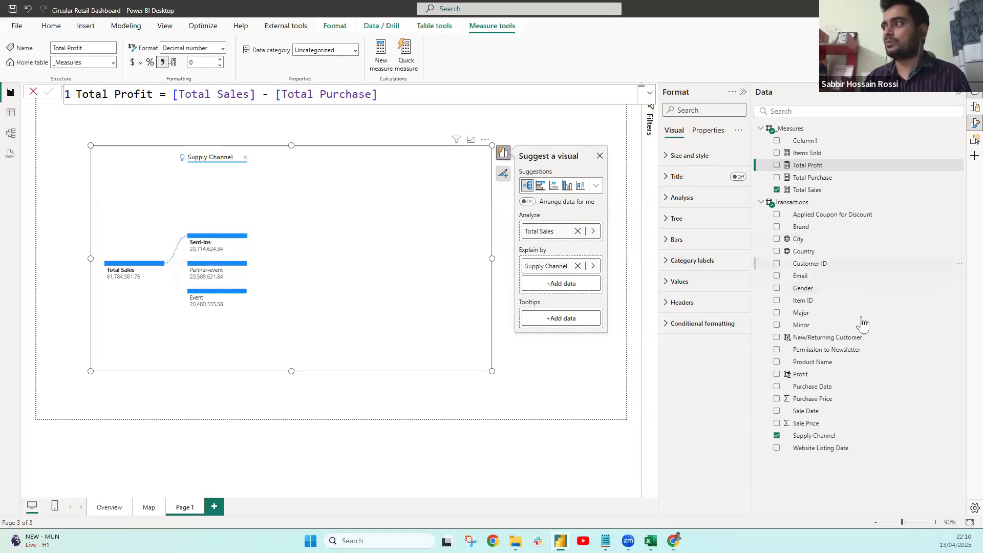
Add Brand as an explaining field of the decomposition tree and expand the Sent-ins branch by Brand
left_click_drag(797, 230, 560, 289)
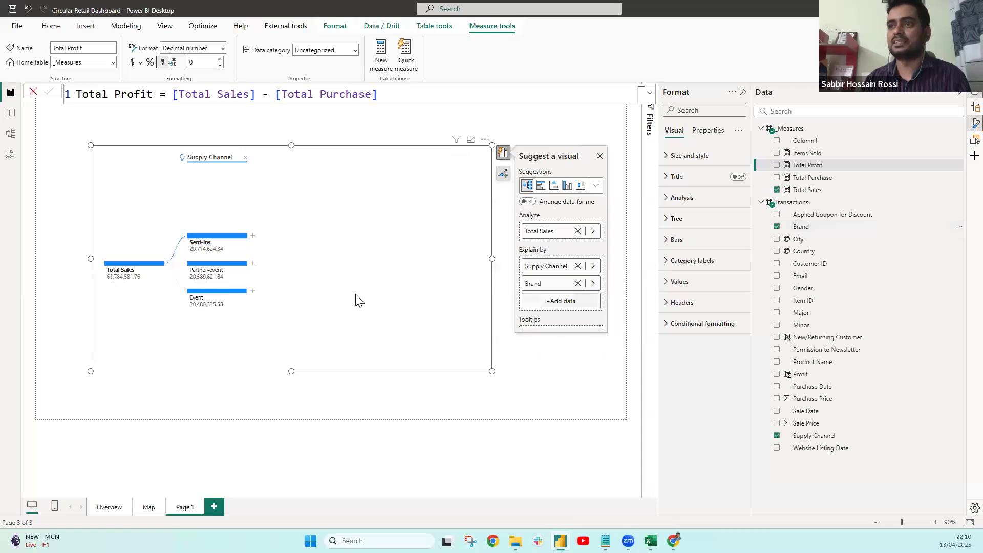
left_click(251, 263)
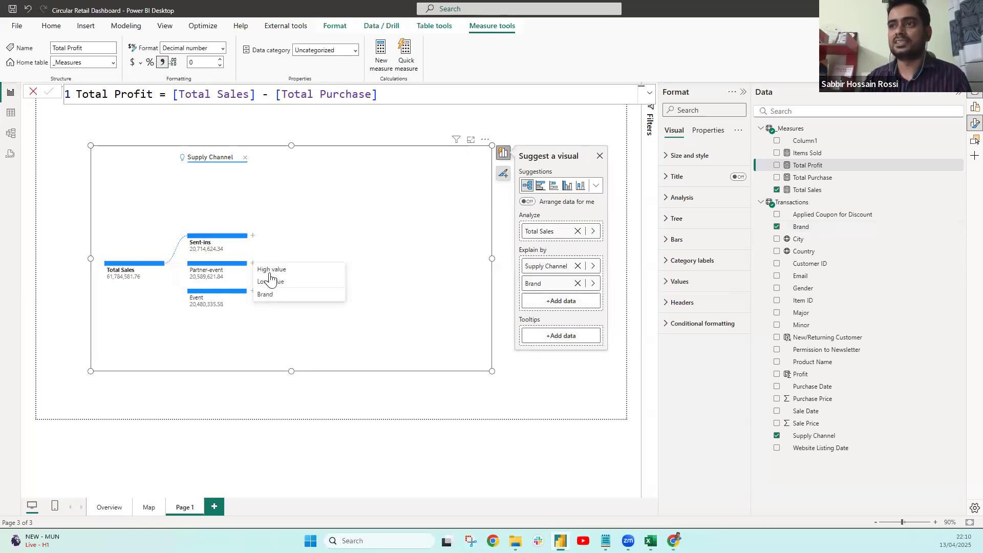
left_click(273, 293)
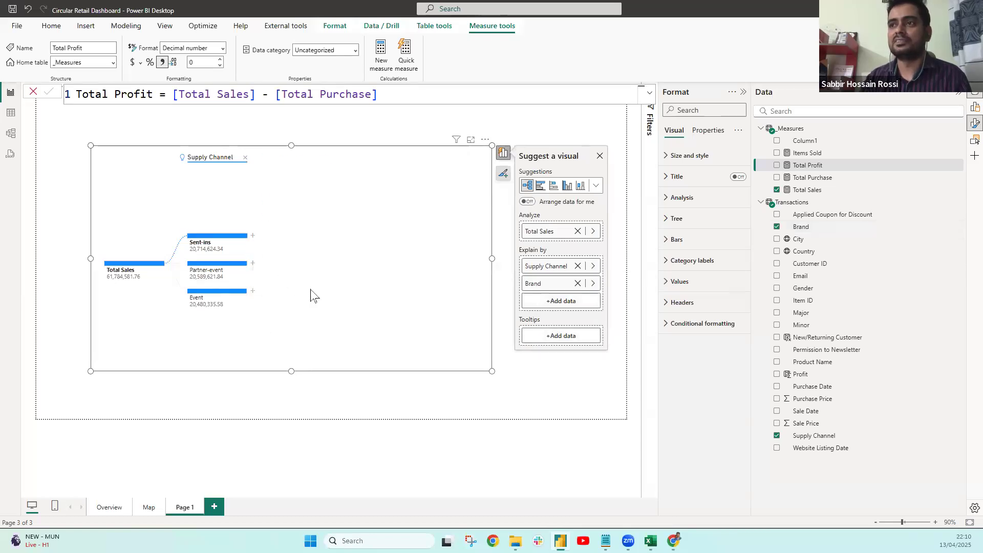
left_click(208, 238)
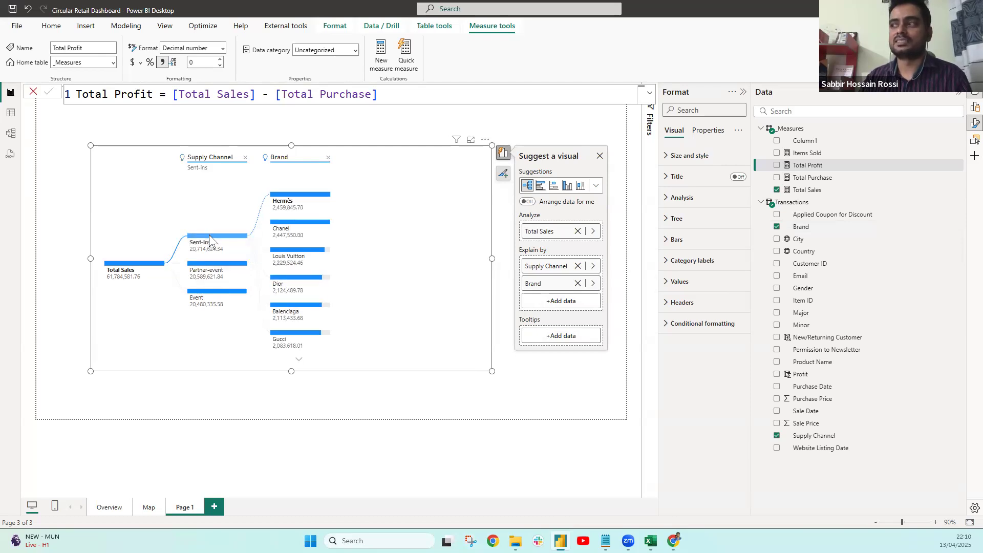
mouse_move(209, 240)
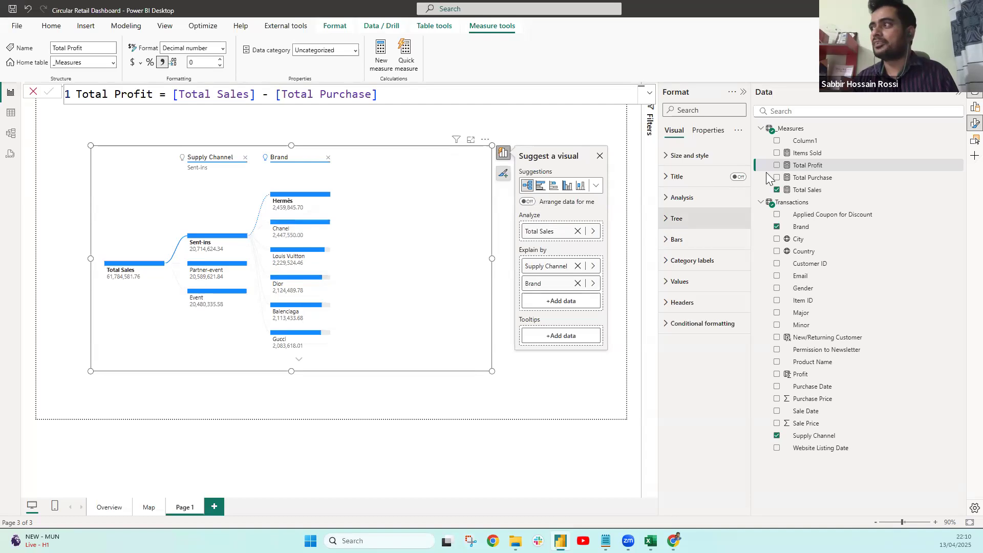
Add Items Sold and Total Purchase to the decomposition tree's tooltips and check the tooltip on the Louis Vuitton bar
left_click_drag(807, 153, 565, 338)
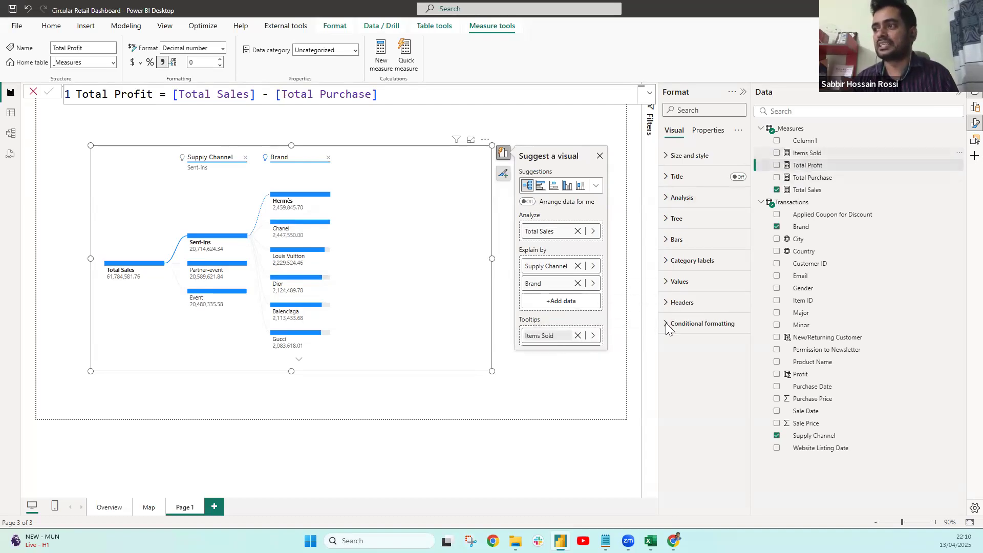
left_click_drag(812, 179, 560, 352)
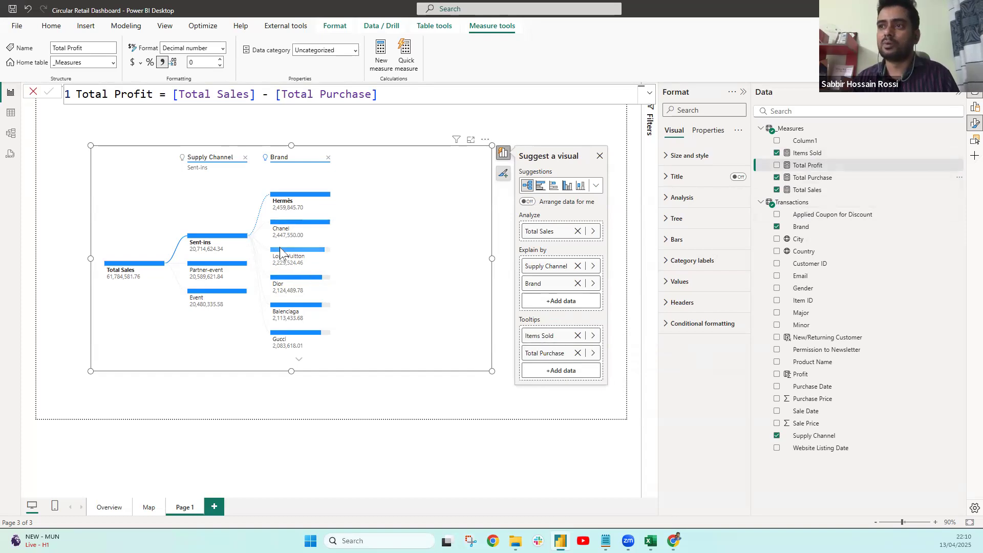
mouse_move(280, 252)
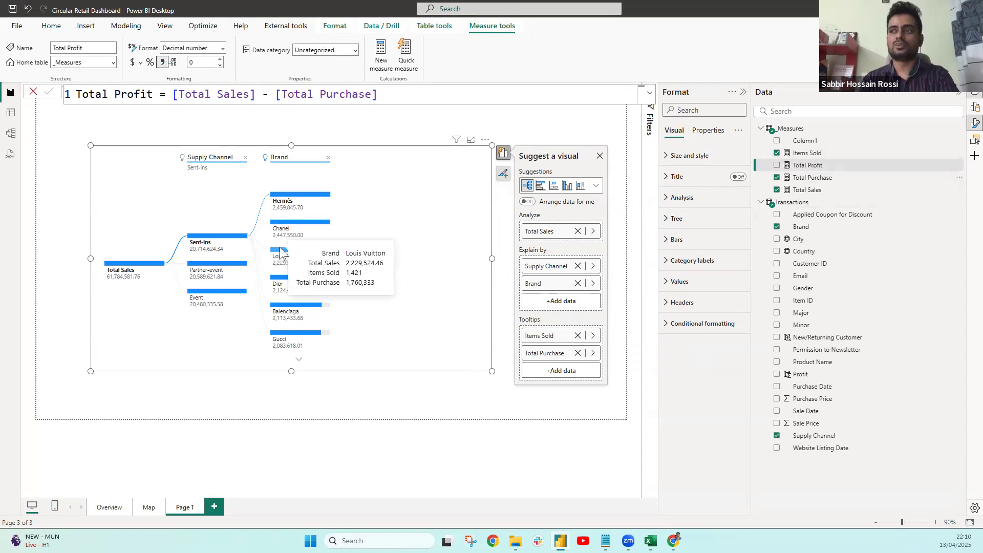
Set the Total Sales measure to display 0 decimal places
left_click(813, 193)
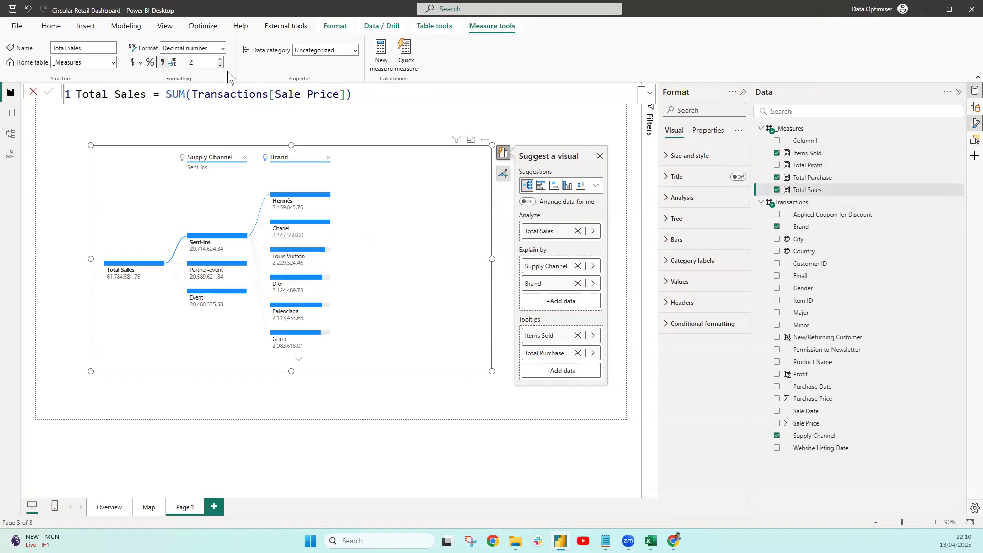
left_click(220, 65)
left_click(232, 137)
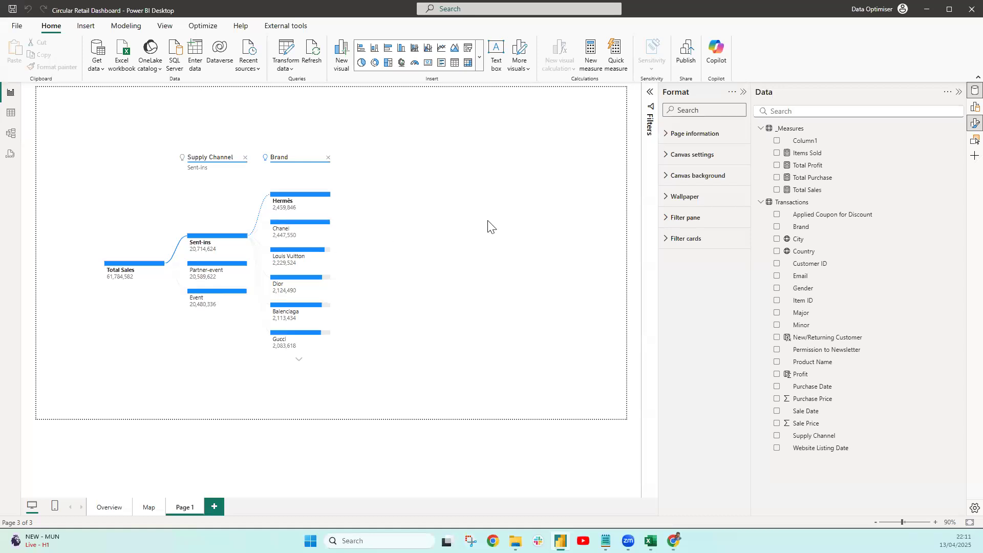
Rename the decomposition tree's page to AI Visual and go back to the Overview page
left_click(462, 226)
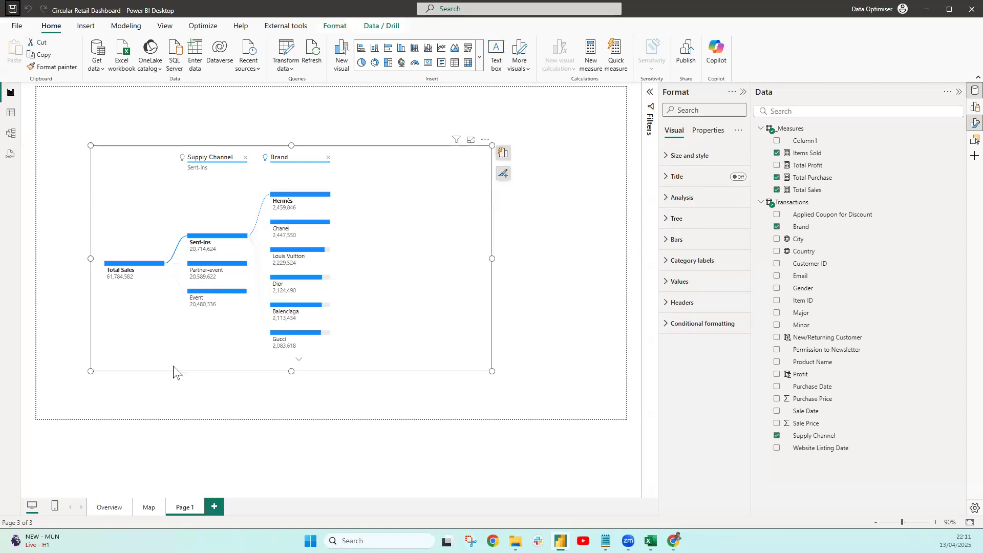
double_click(186, 510)
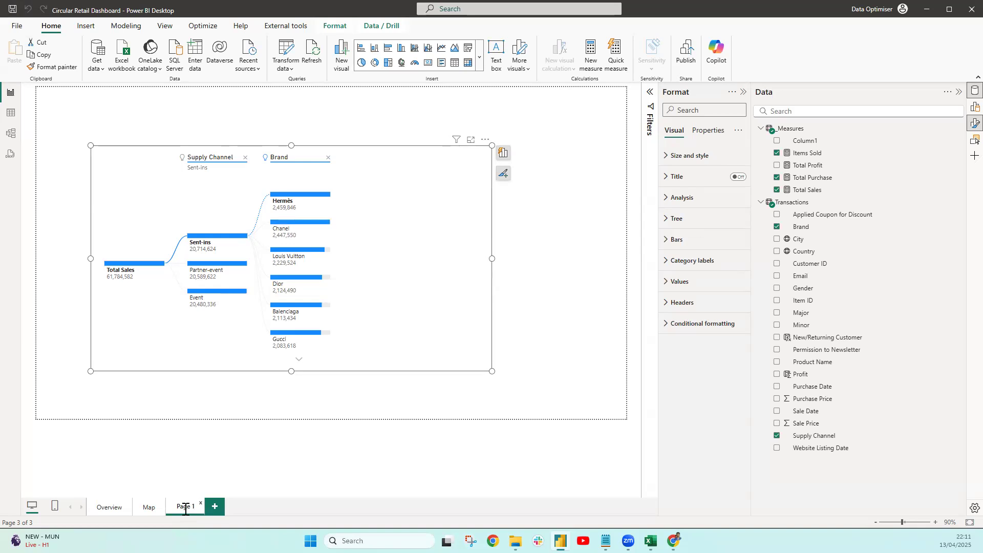
type("AI Visual")
key("Return")
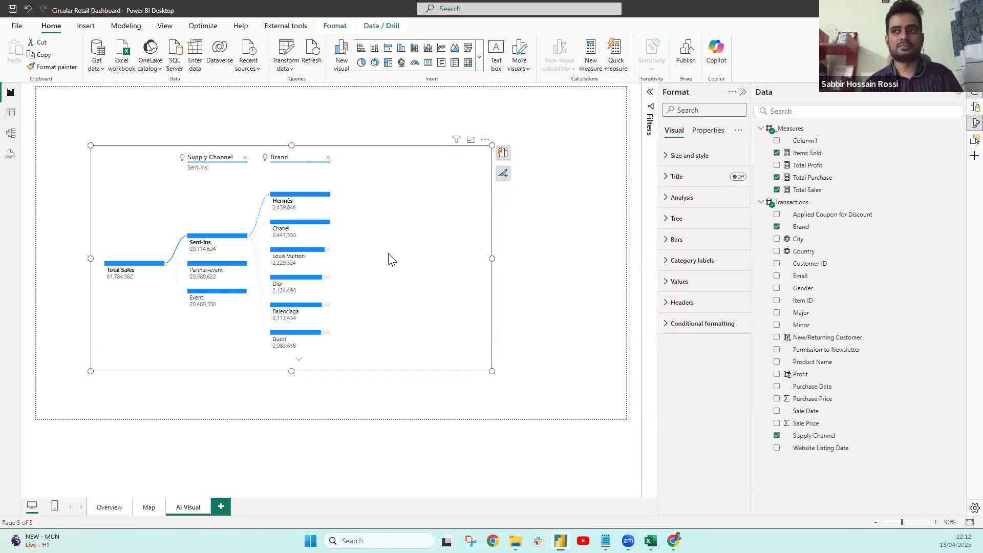
left_click(109, 509)
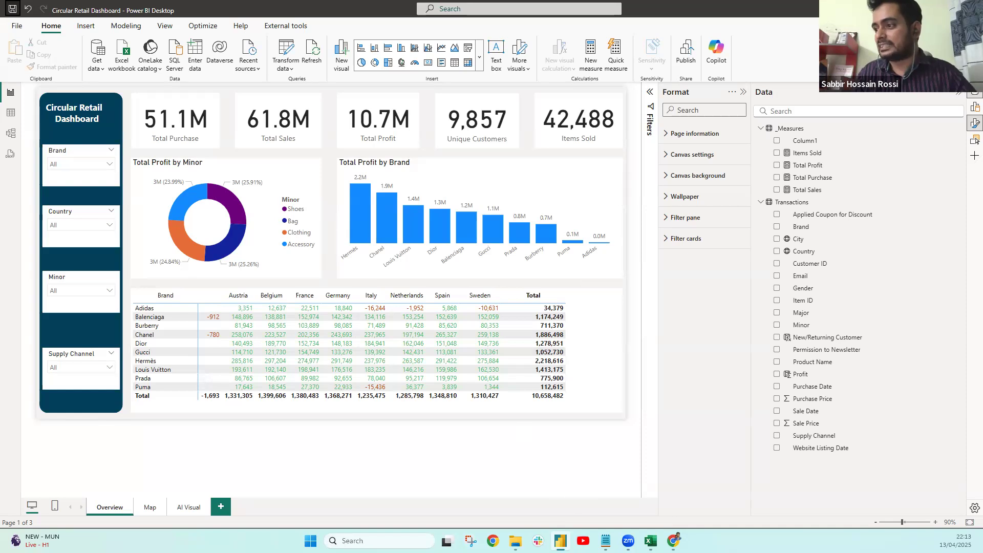
Switch to the browser and open the BI For Business website in a new tab
key("alt+Tab")
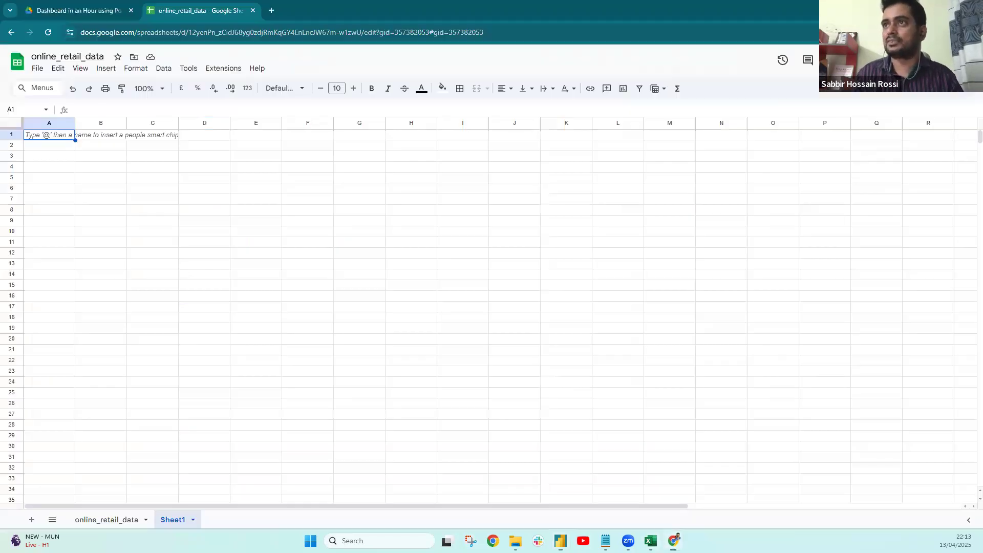
left_click(271, 10)
type("bi")
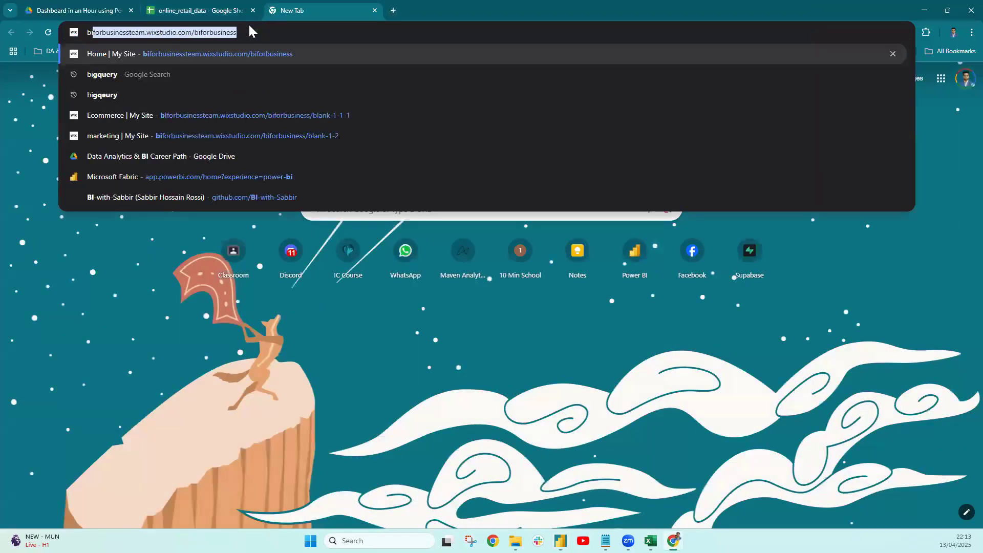
key("Return")
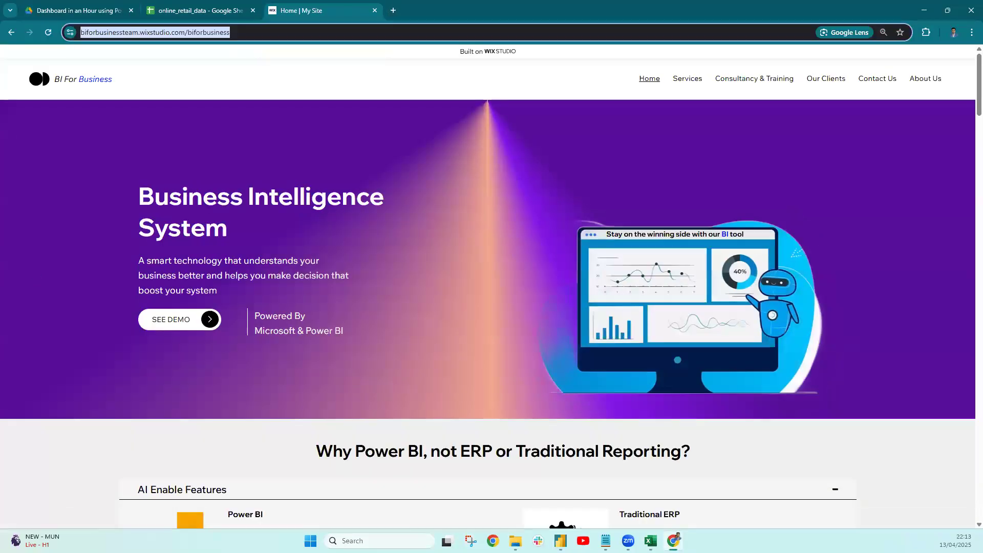
key("alt+Tab")
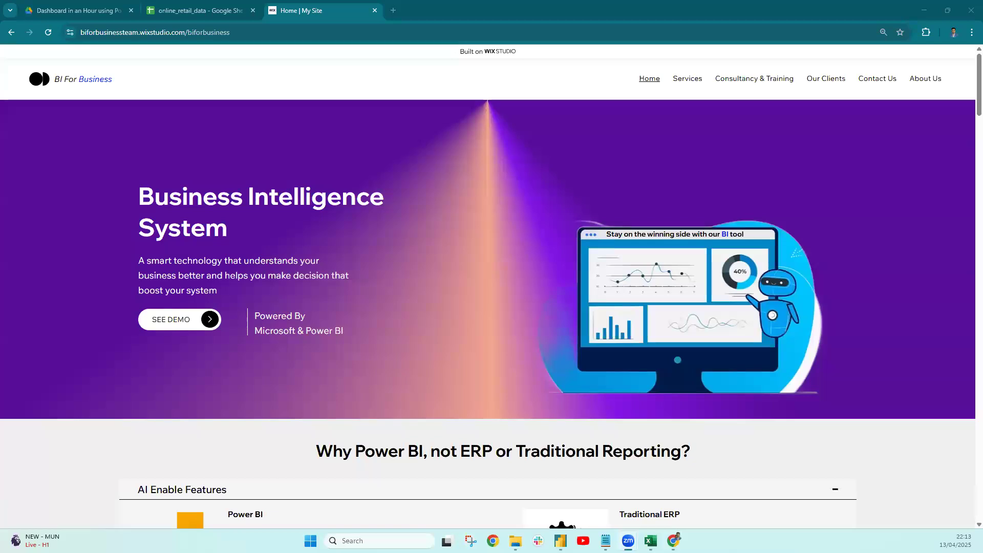
Close the website tab, the online_retail_data spreadsheet and the browser window to return to Power BI Desktop
left_click(374, 10)
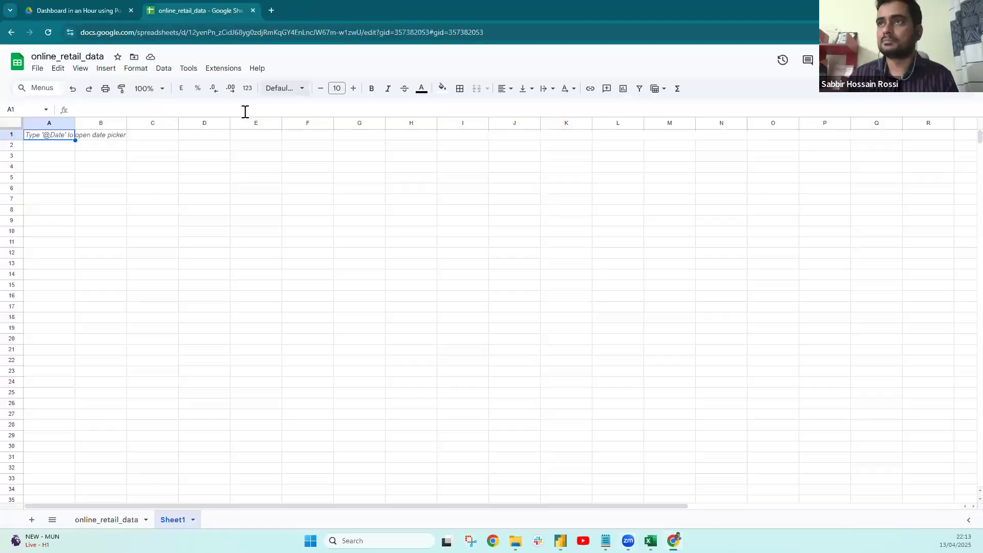
left_click(252, 12)
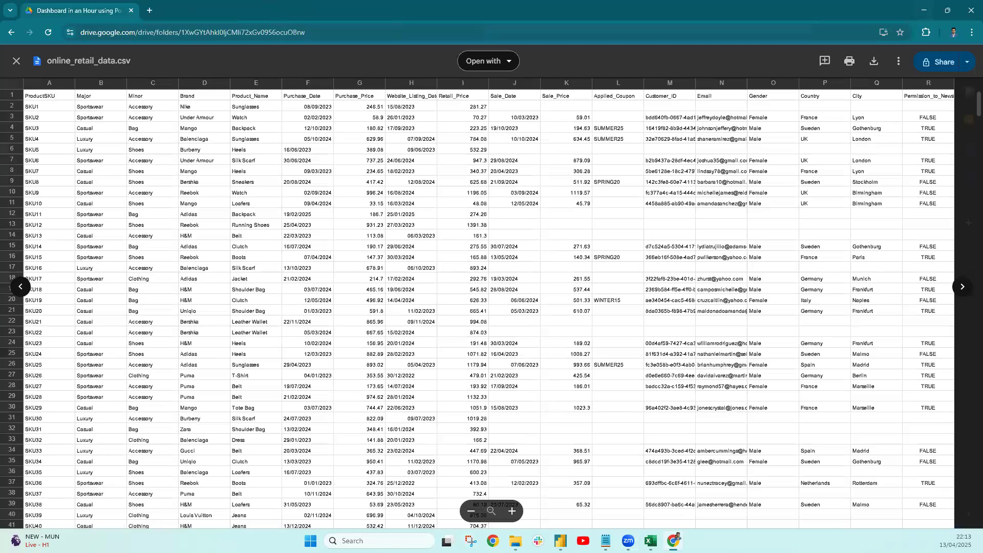
left_click(970, 10)
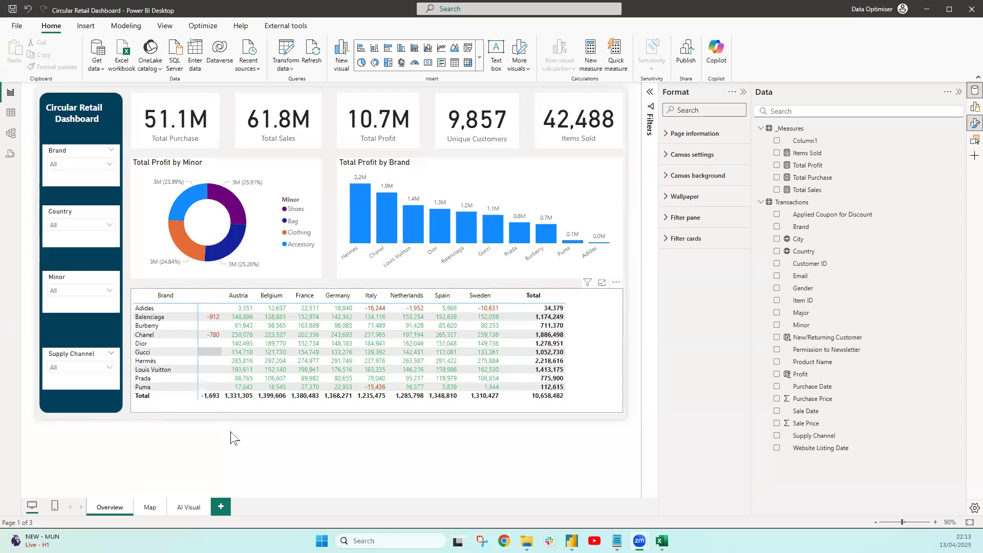
Search the data connectors for google, open the Google Sheets connection dialog, and cancel it
mouse_move(526, 540)
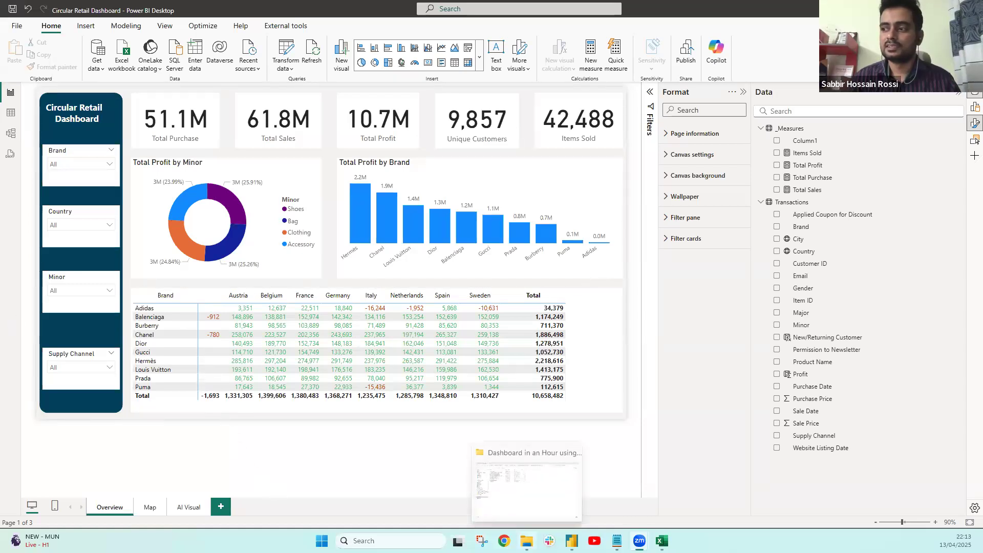
mouse_move(572, 541)
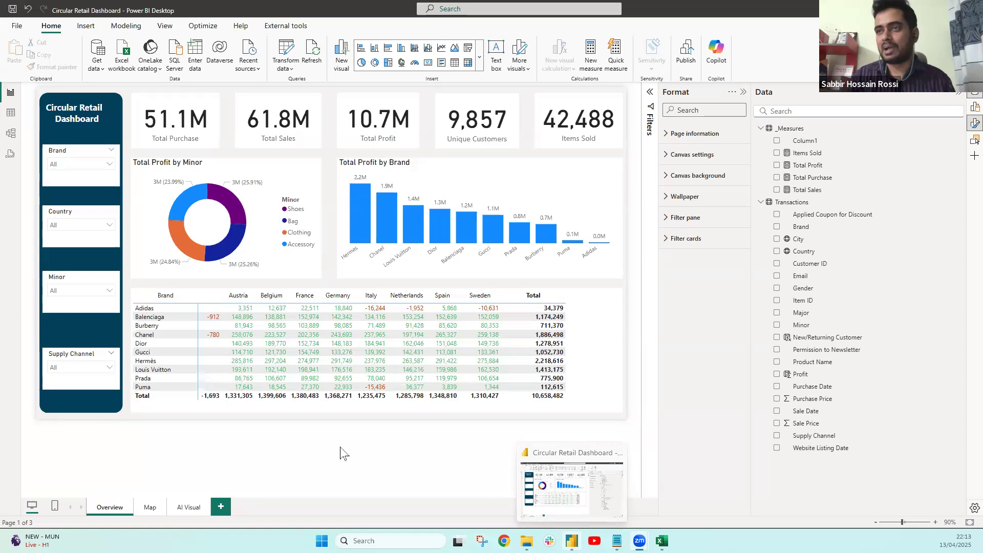
left_click(99, 73)
left_click(99, 73)
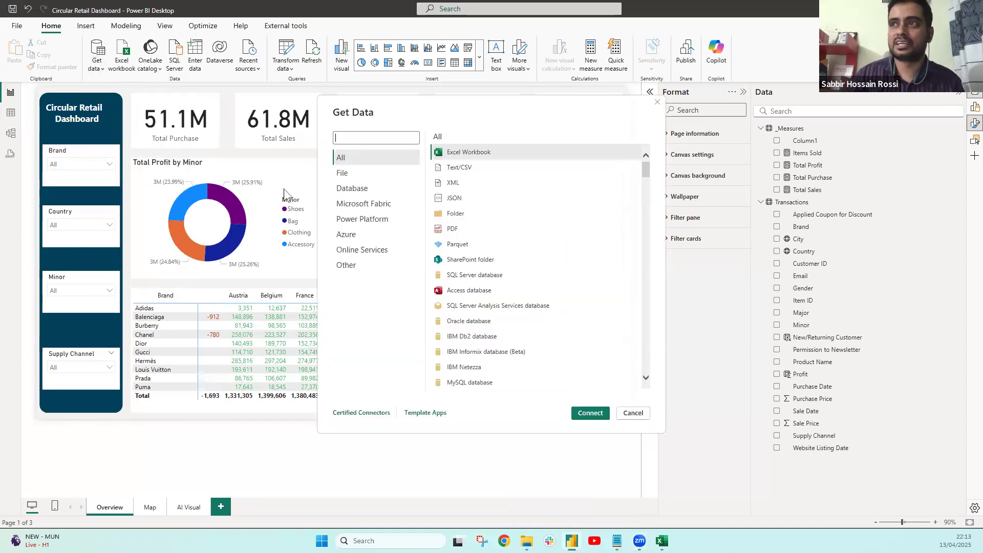
left_click(377, 138)
type("google")
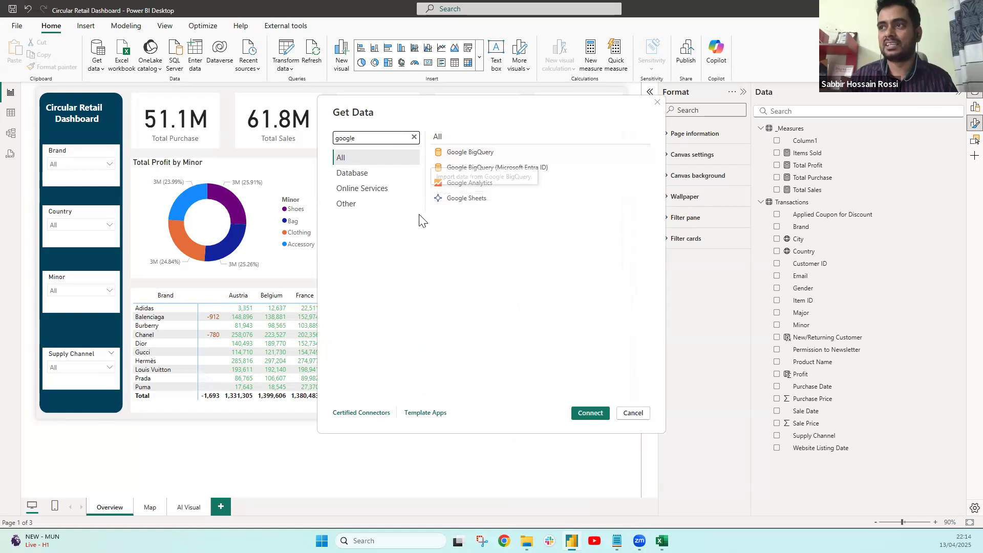
left_click(467, 199)
left_click(589, 413)
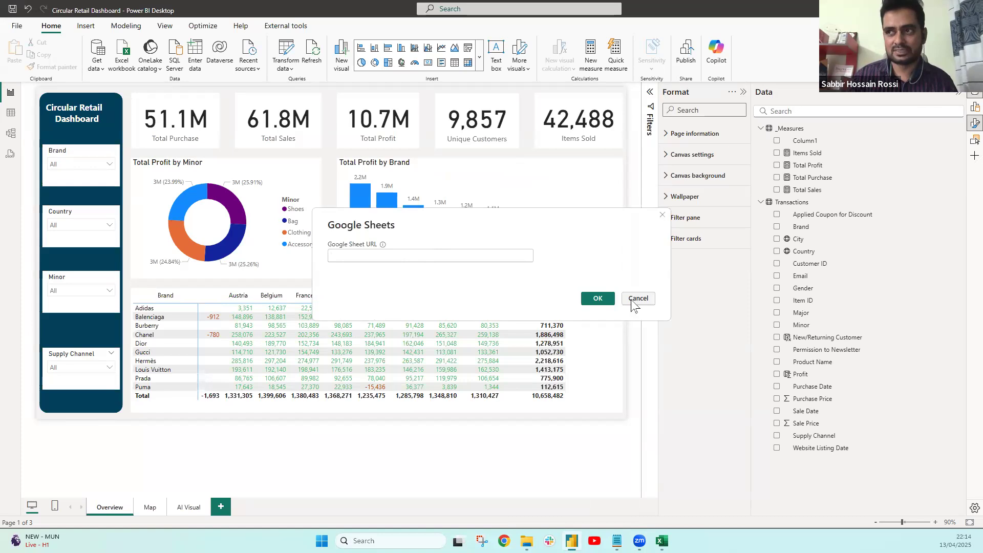
key("Tab")
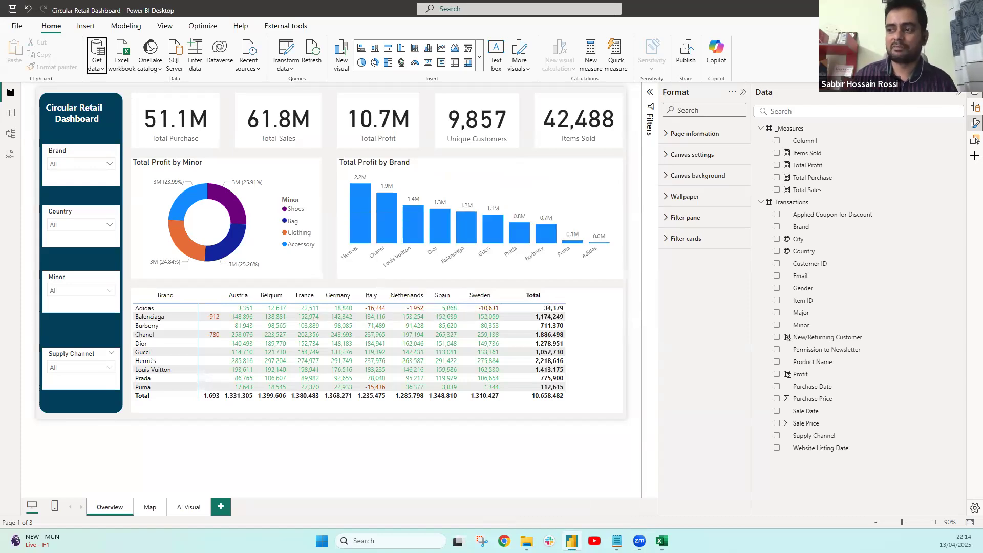
left_click(527, 504)
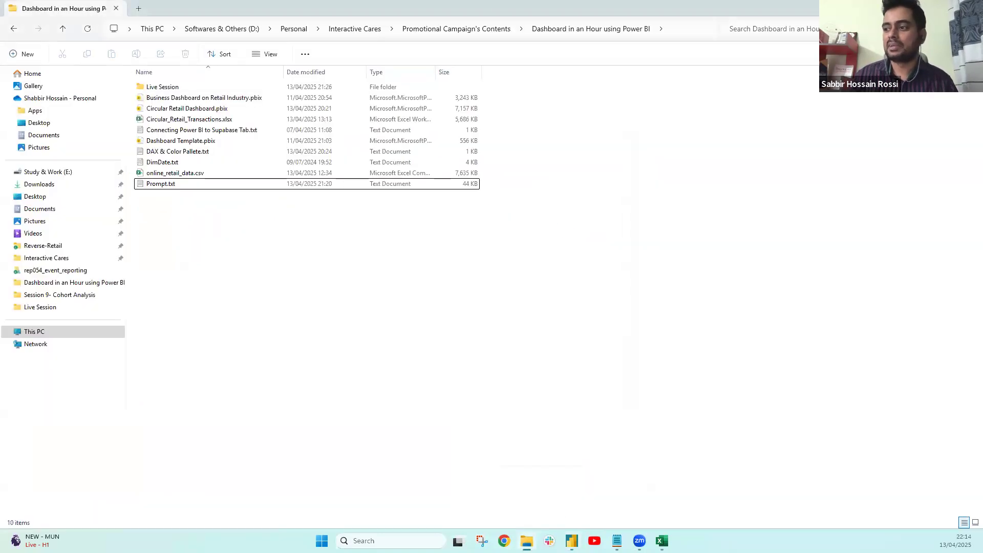
key("alt+Tab")
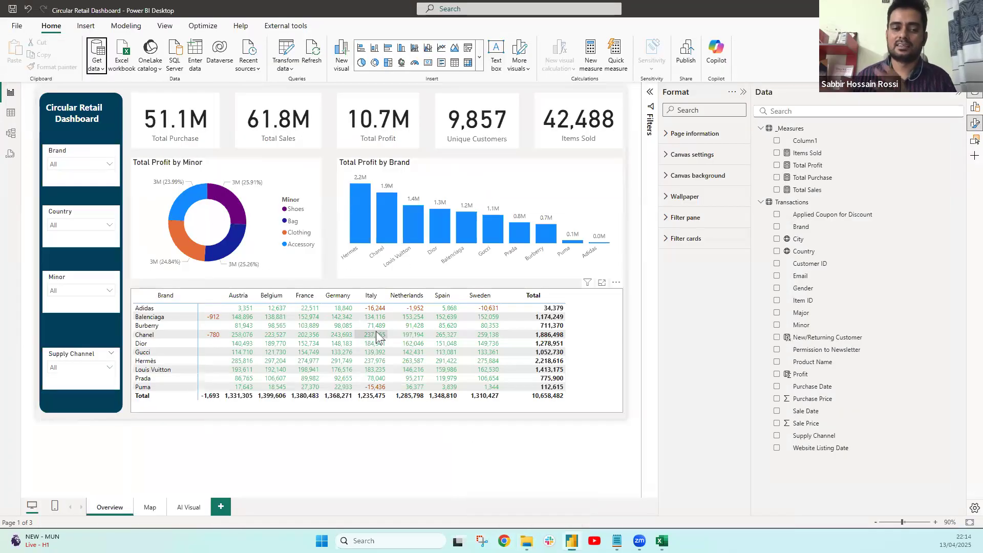
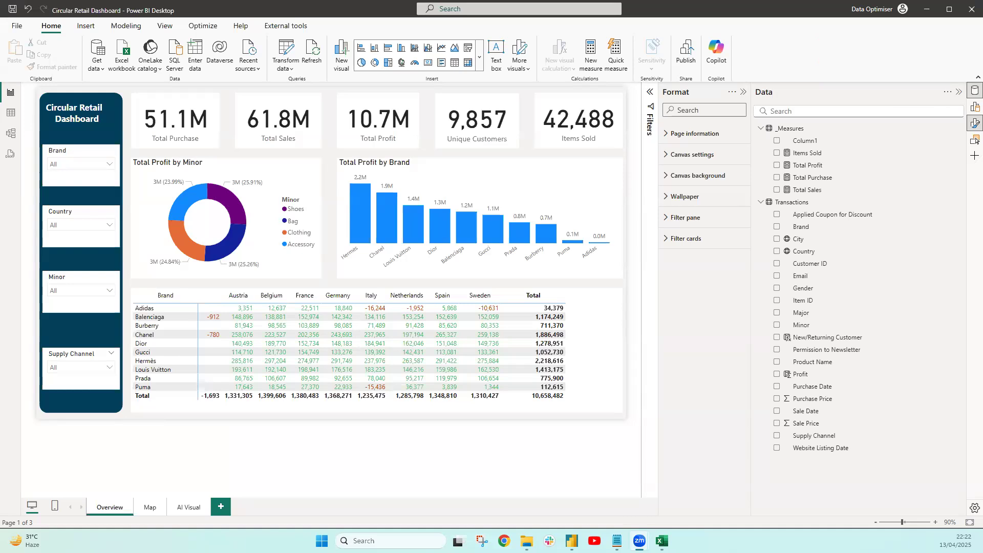
Collapse the Format and Data panes and enlarge the Overview page to 110%
left_click(743, 93)
left_click(958, 94)
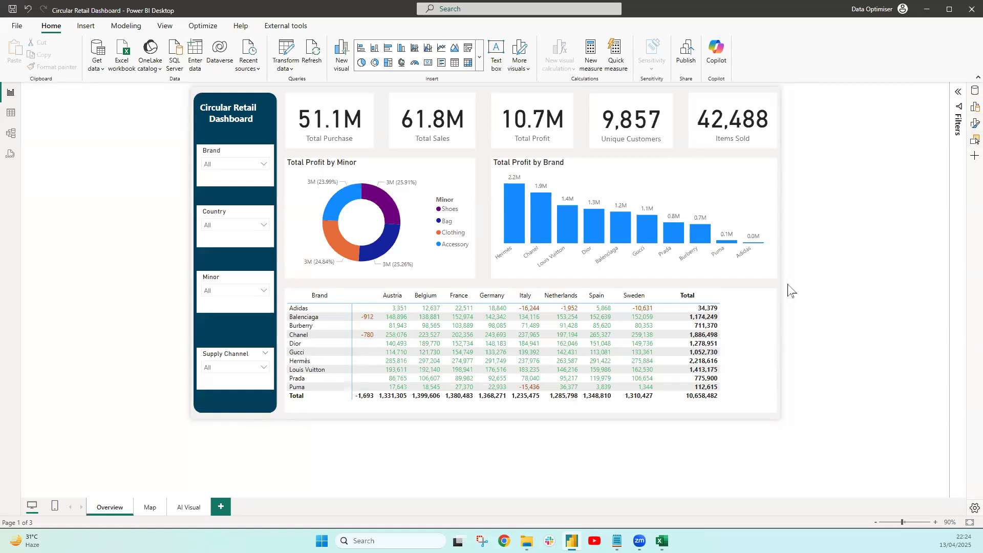
scroll(815, 322, "up", 2, "ctrl")
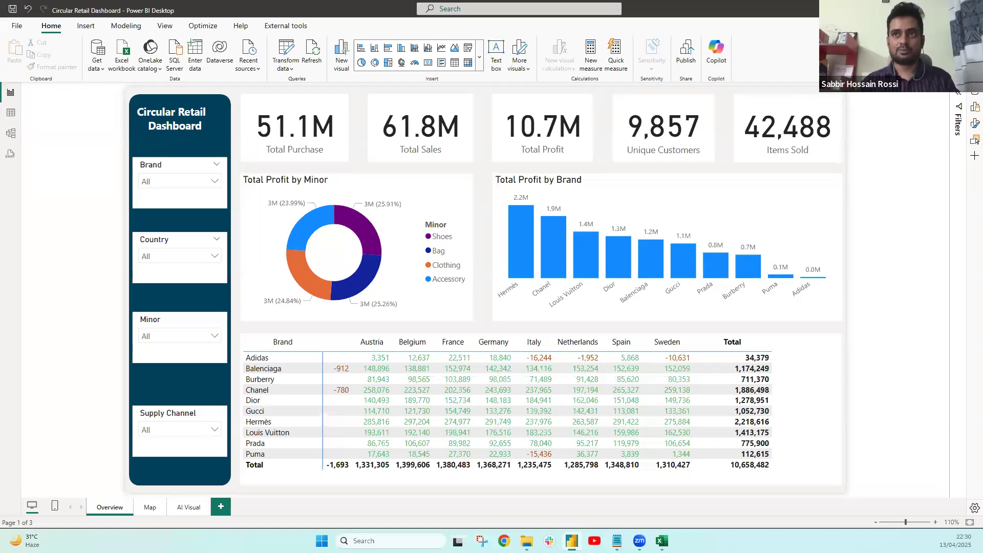
Show the Transactions table data with the formula collapsed, and filter the New/Returning Customer column to Returning only
left_click(11, 112)
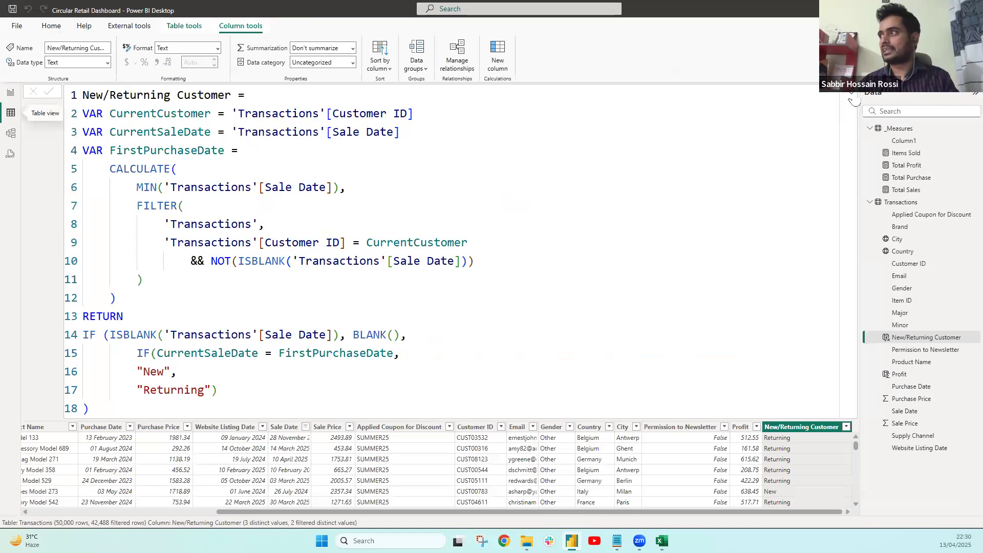
left_click(852, 100)
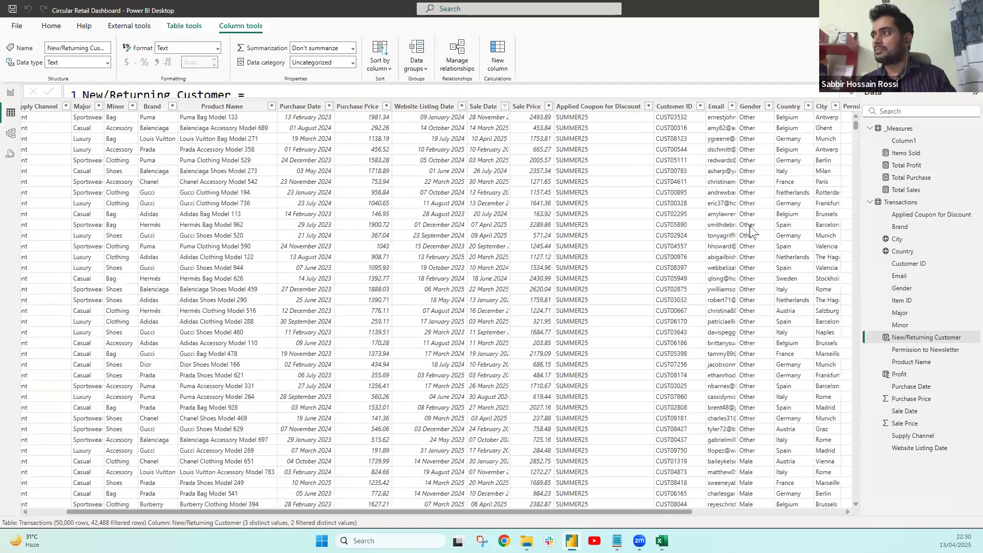
left_click(846, 106)
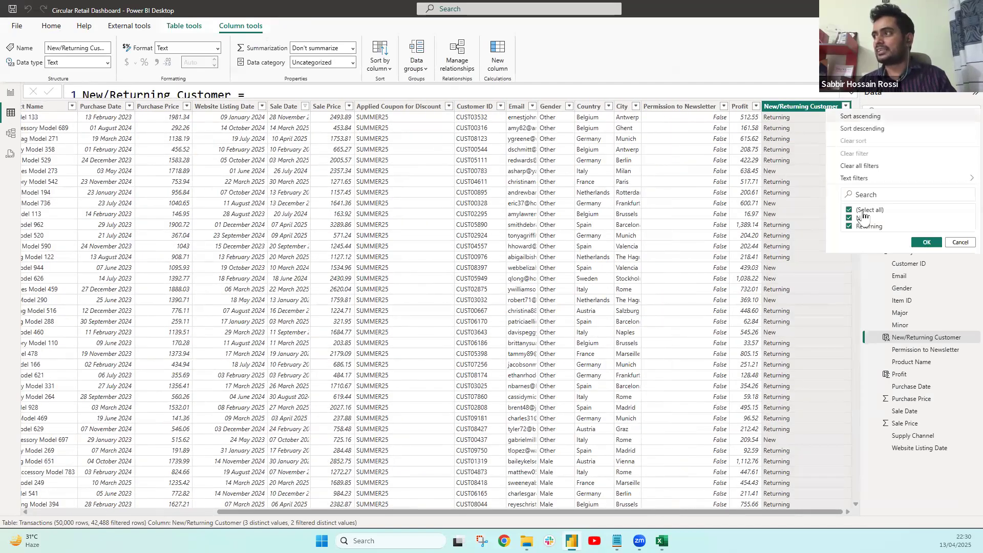
left_click(860, 218)
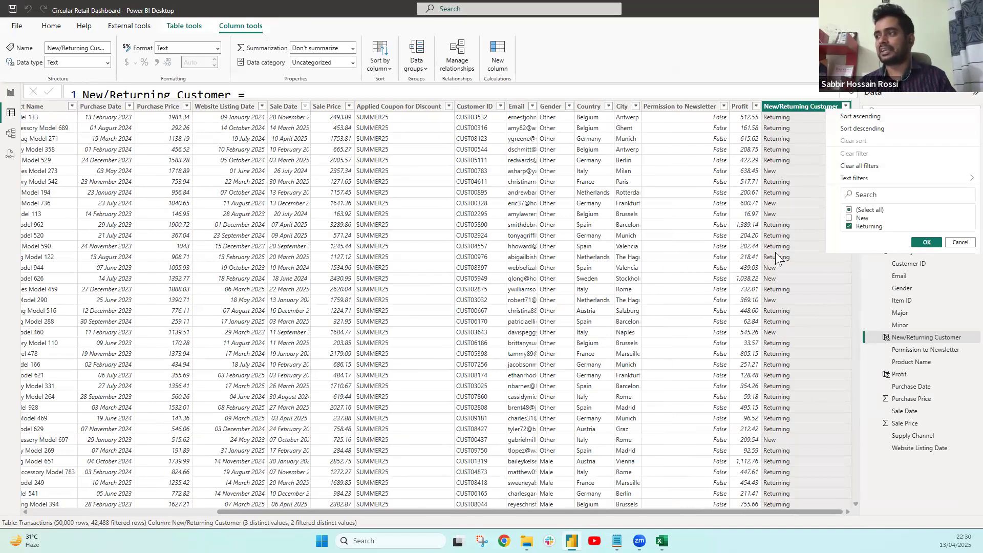
key("Return")
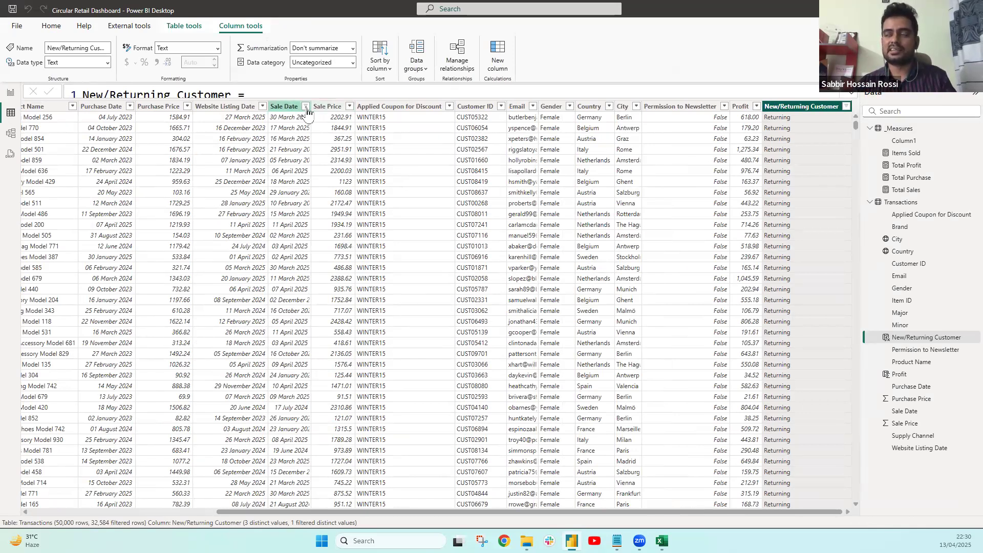
Filter the Customer ID column to only the first listed customer
left_click(501, 105)
left_click(522, 209)
left_click(525, 218)
left_click(597, 405)
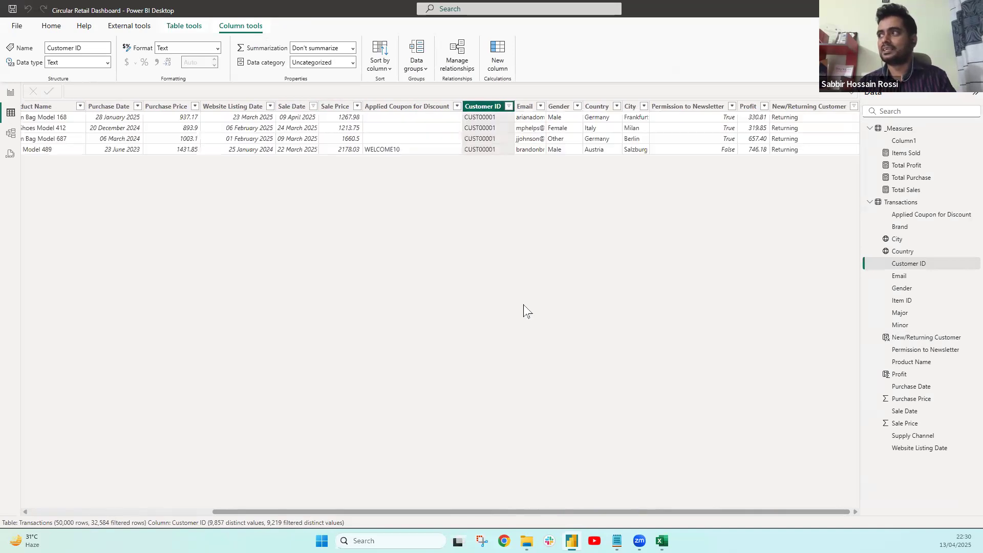
Clear the New/Returning Customer filter and sort the customer's transactions by Sale Date in ascending order
left_click(853, 106)
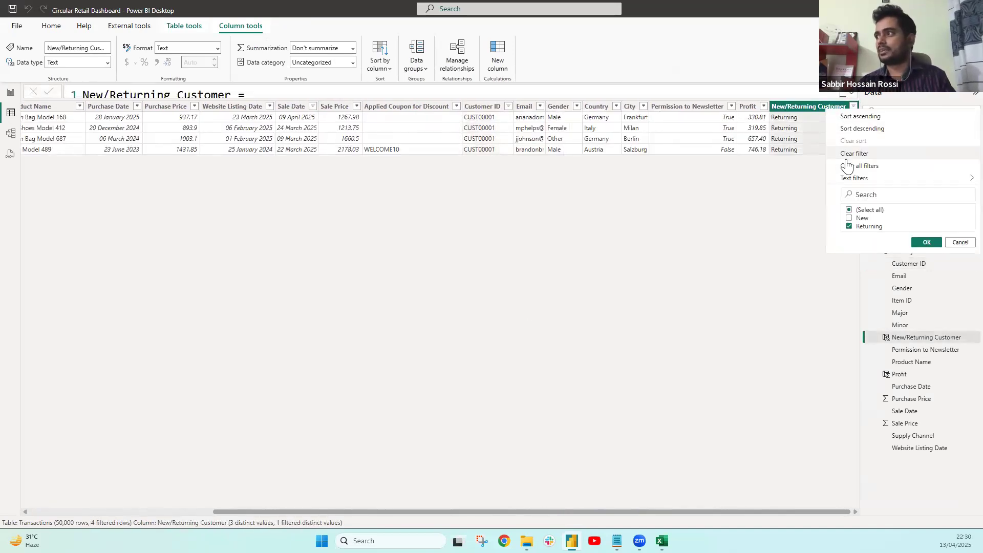
left_click(861, 155)
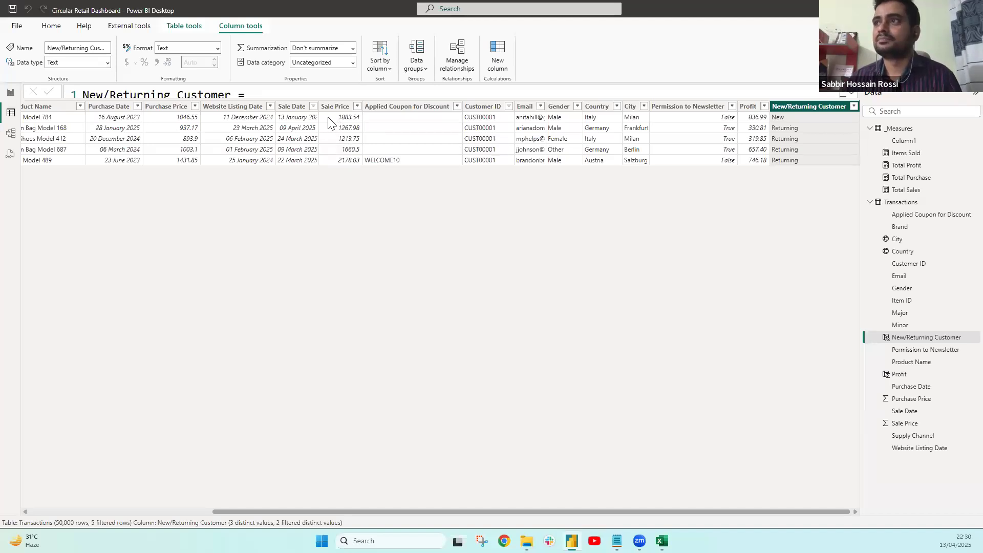
left_click(335, 106)
left_click(291, 106)
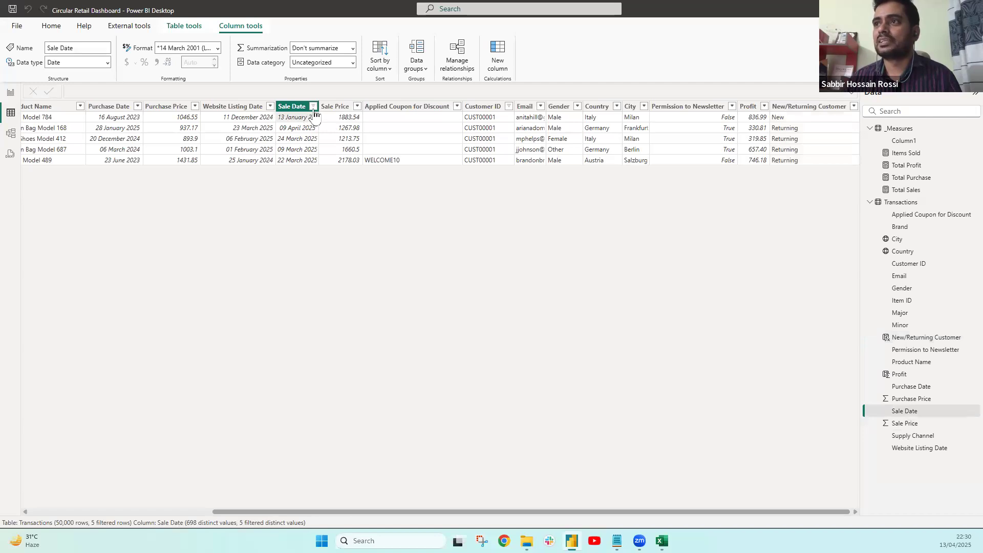
left_click(313, 106)
left_click(341, 117)
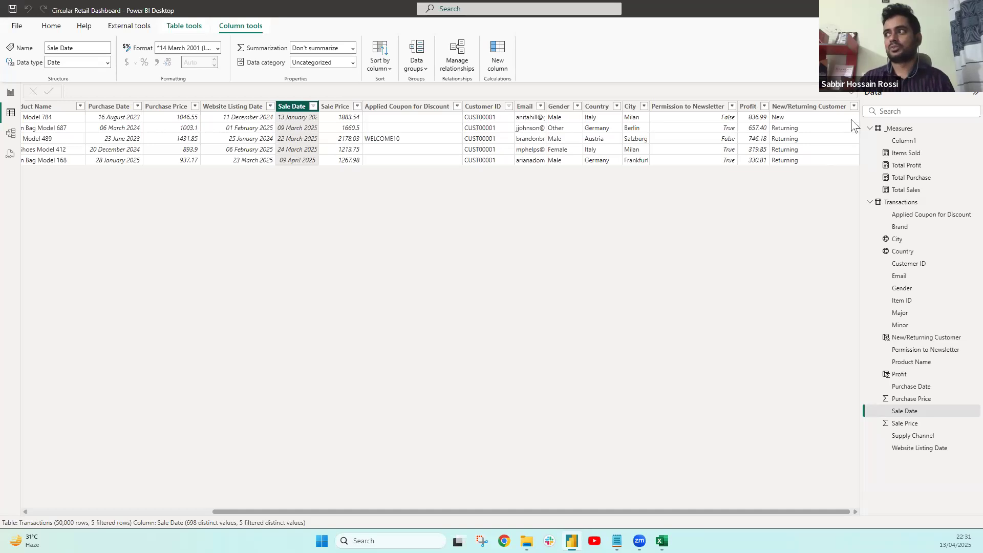
Clear all filters from the Transactions table and return to the report view
left_click(853, 106)
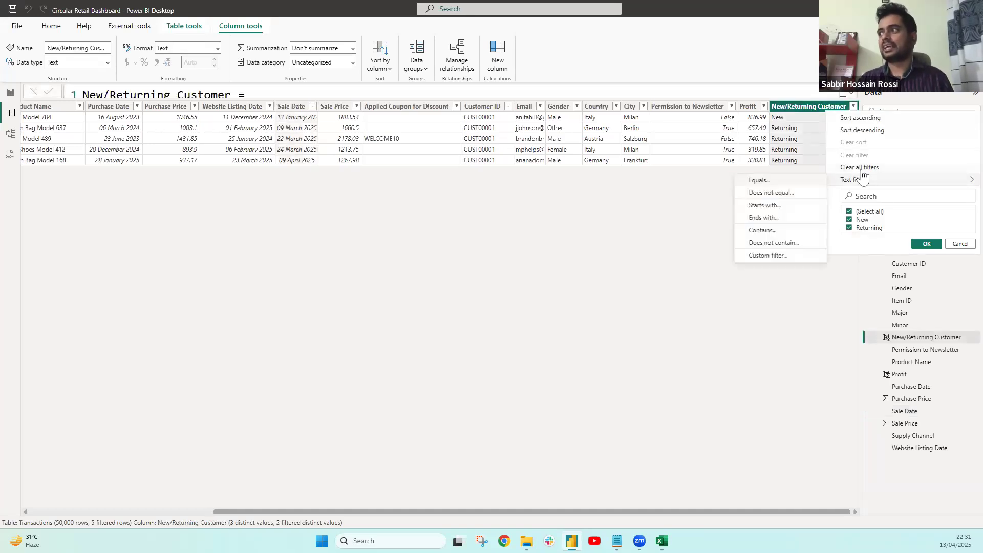
left_click(852, 168)
left_click(10, 92)
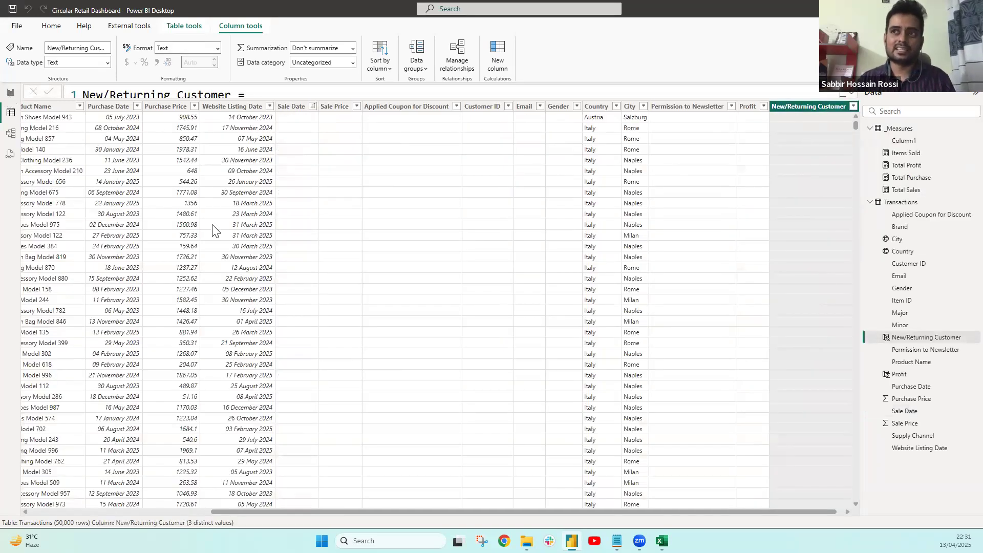